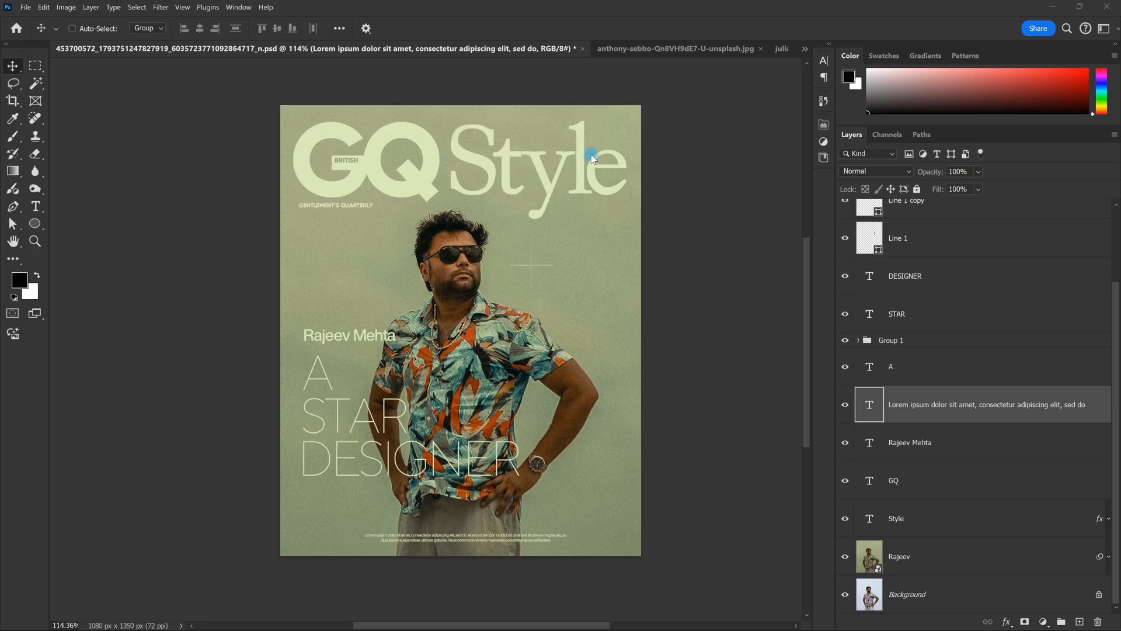
# Step: Scroll around the GQ Style magazine cover to inspect it
pyautogui.scroll(-3, 512, 278)
pyautogui.scroll(2, 514, 257)
pyautogui.scroll(-1, 515, 239)
pyautogui.scroll(-2, 516, 225)
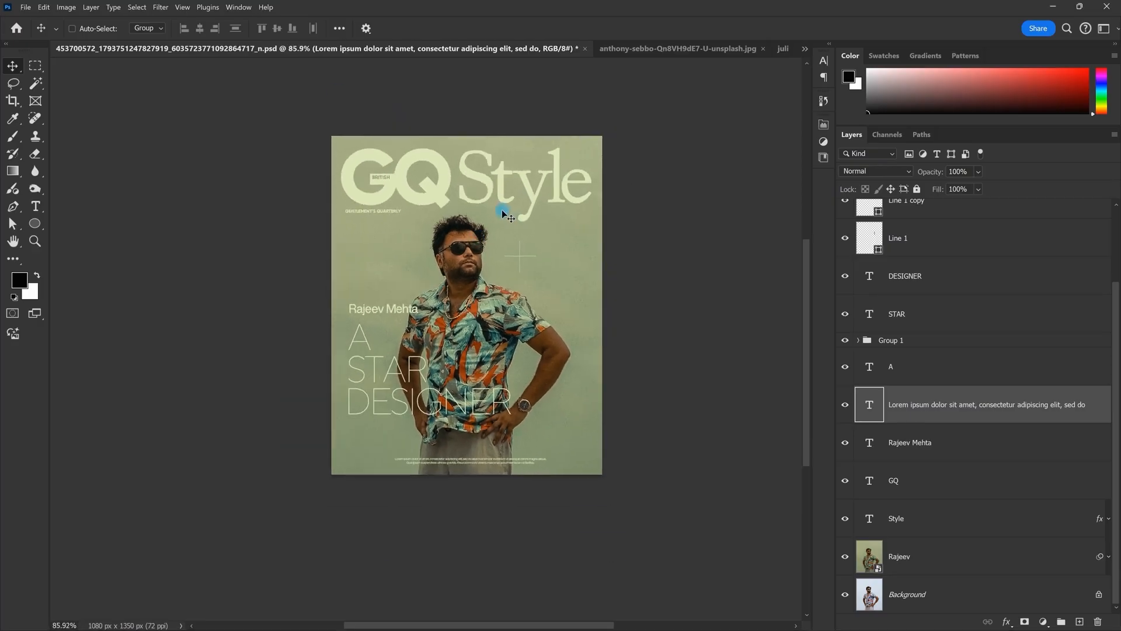
pyautogui.scroll(3, 503, 205)
pyautogui.press('space')
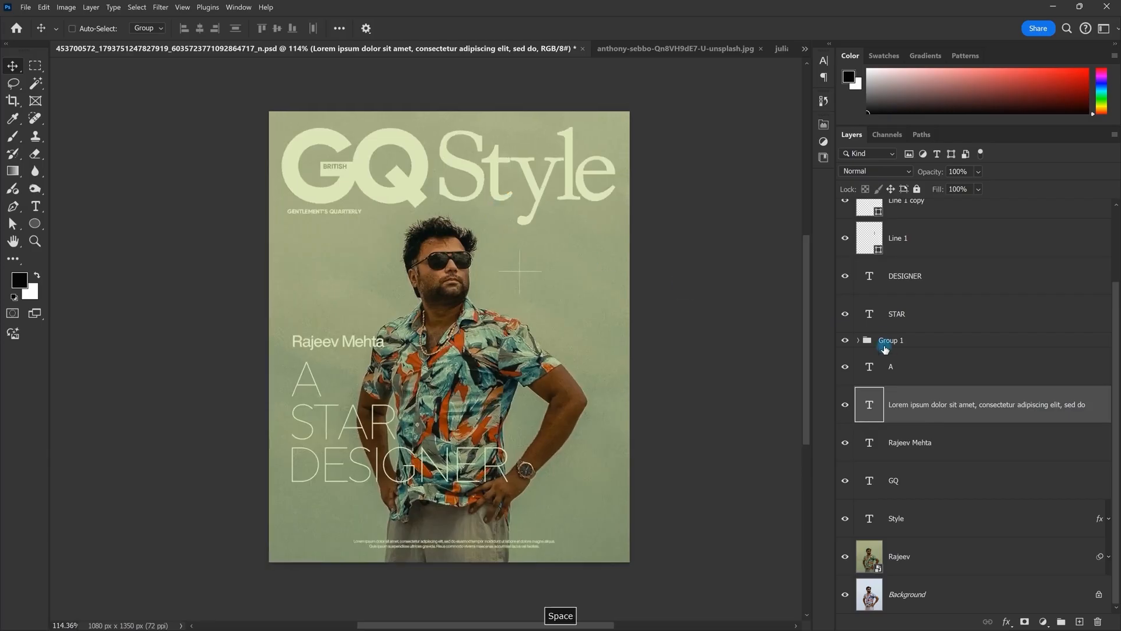
# Step: Solo the cover's Background layer, restore all layers, then bring up the clothing-rack photo
pyautogui.keyDown('alt'); pyautogui.click(845, 594); pyautogui.keyUp('alt')
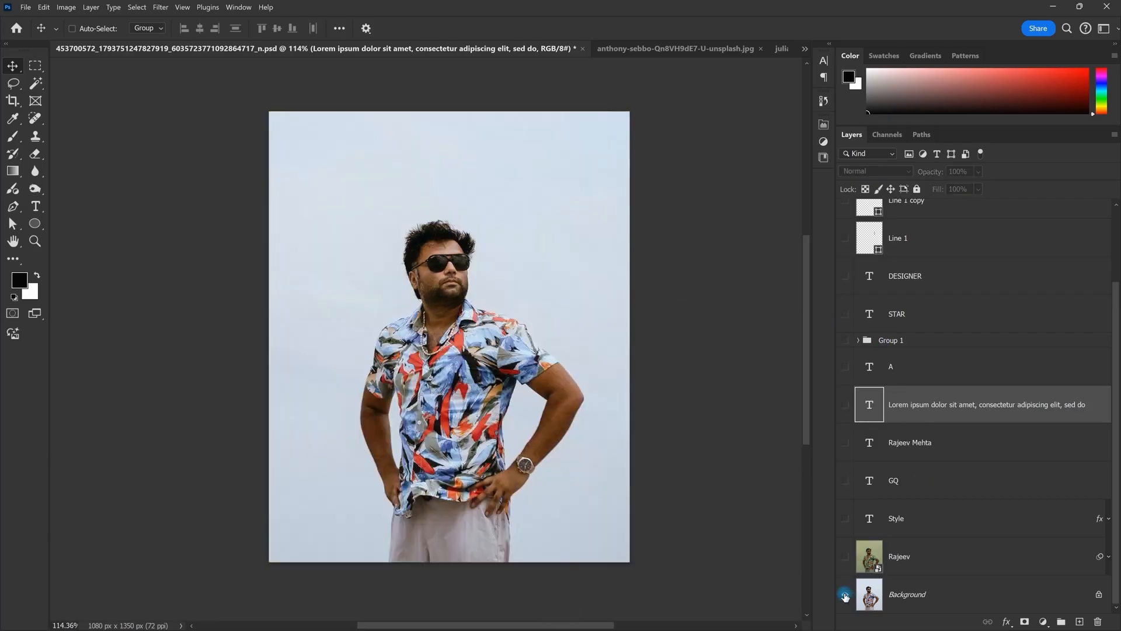
pyautogui.keyDown('alt'); pyautogui.click(845, 595); pyautogui.keyUp('alt')
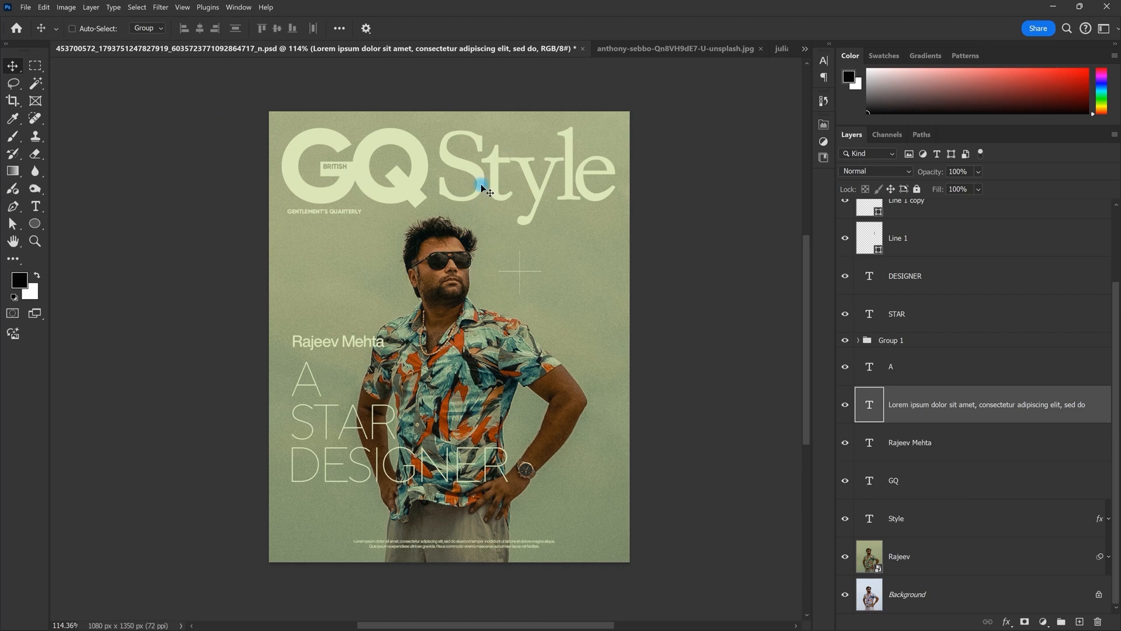
pyautogui.click(665, 49)
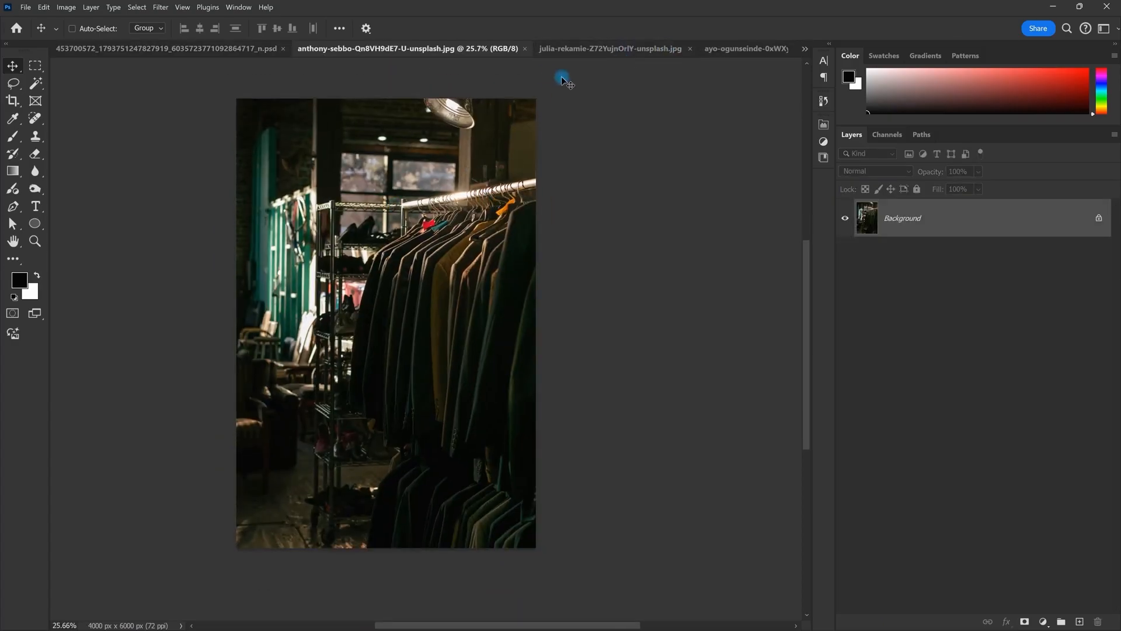
# Step: Browse the other open unsplash photos, then open the blank Text Tool.psdc document from the overflow list
pyautogui.click(593, 49)
pyautogui.scroll(1, 488, 174)
pyautogui.moveTo(498, 163); pyautogui.dragTo(440, 206)
pyautogui.scroll(-2, 485, 178)
pyautogui.scroll(2, 439, 196)
pyautogui.click(751, 50)
pyautogui.scroll(-1, 492, 231)
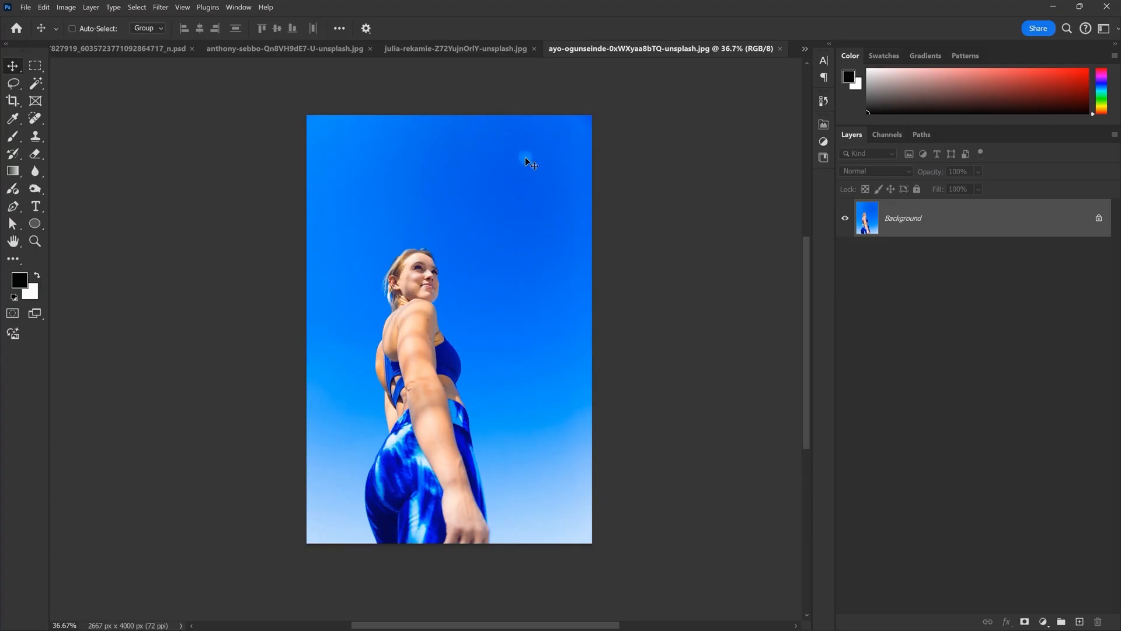
pyautogui.click(804, 50)
pyautogui.click(705, 123)
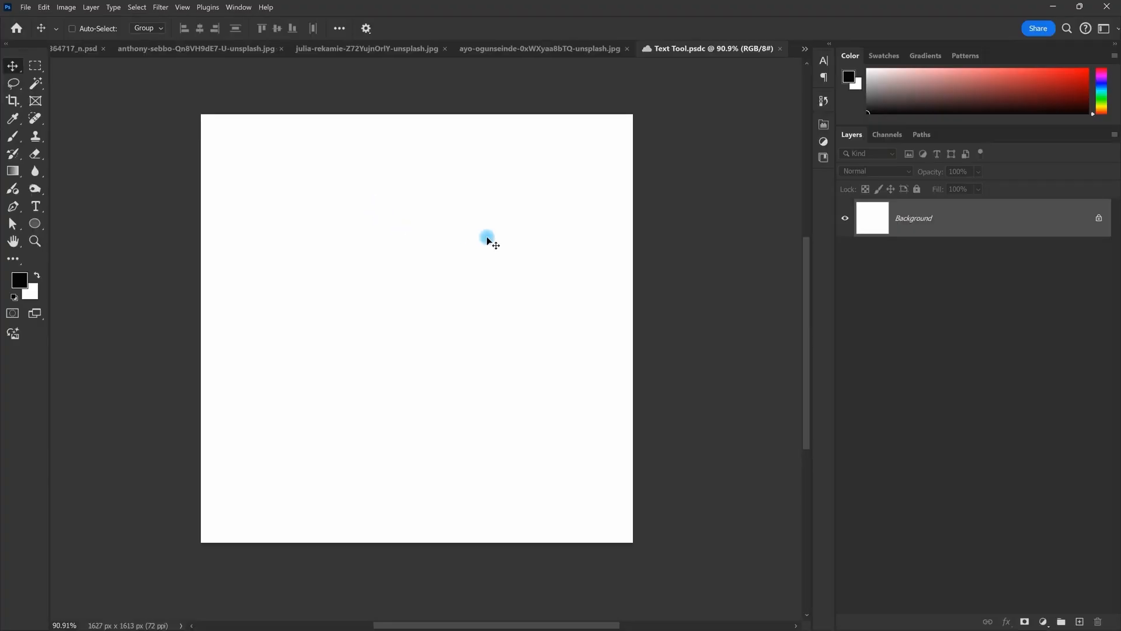
# Step: Choose the Horizontal Type Tool and click above the canvas centre to add Lorem Ipsum placeholder text
pyautogui.press('t')
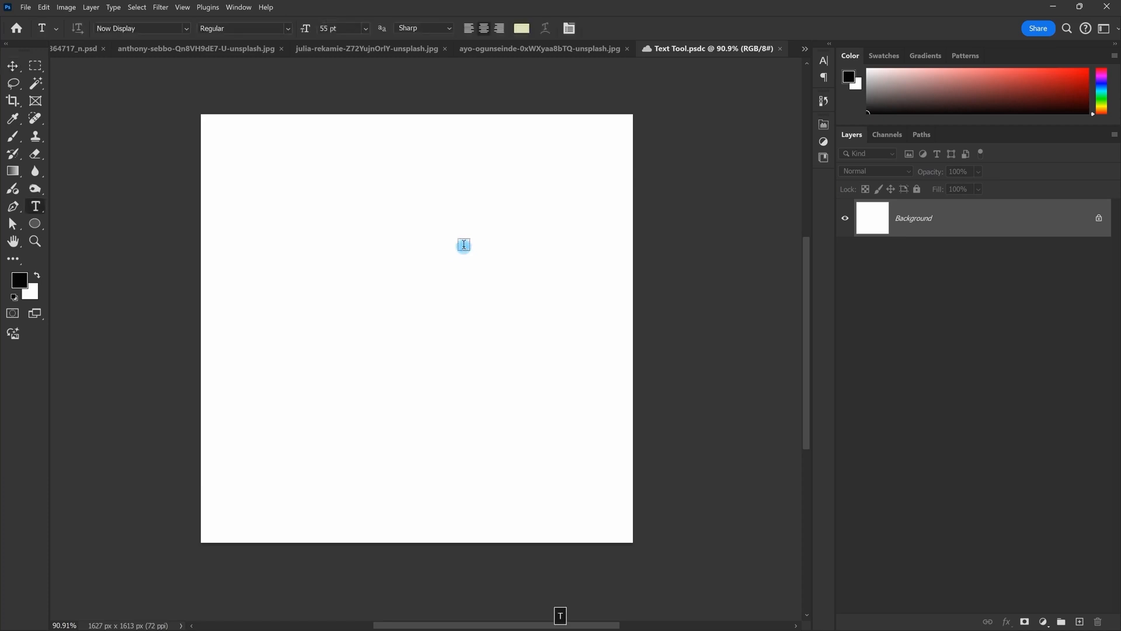
pyautogui.press('v')
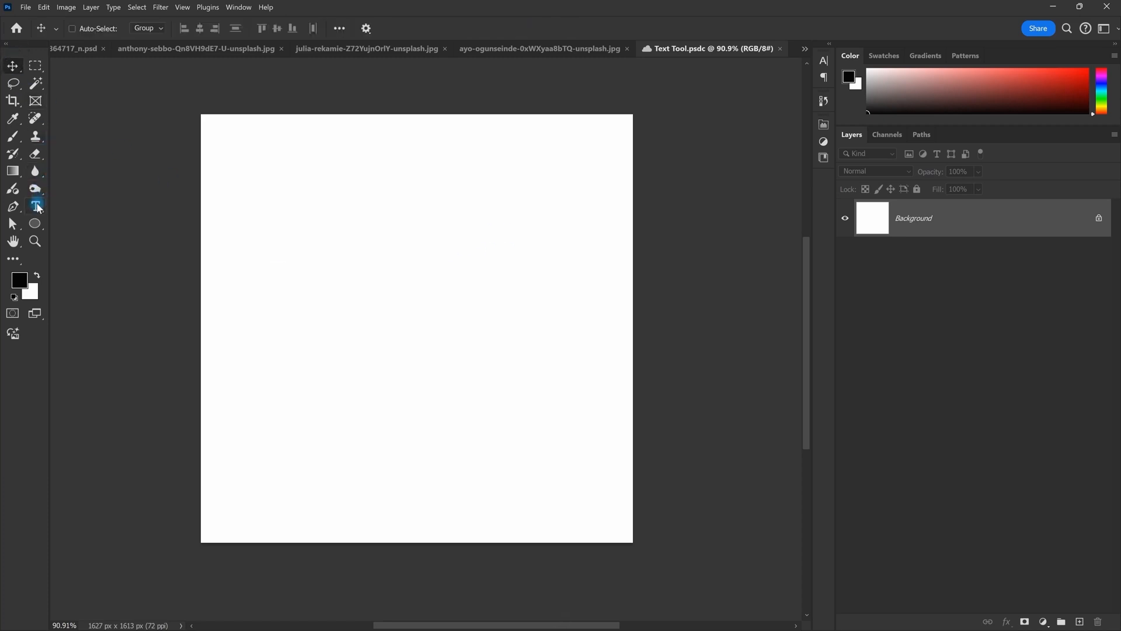
pyautogui.moveTo(38, 207); pyautogui.dragTo(139, 207)
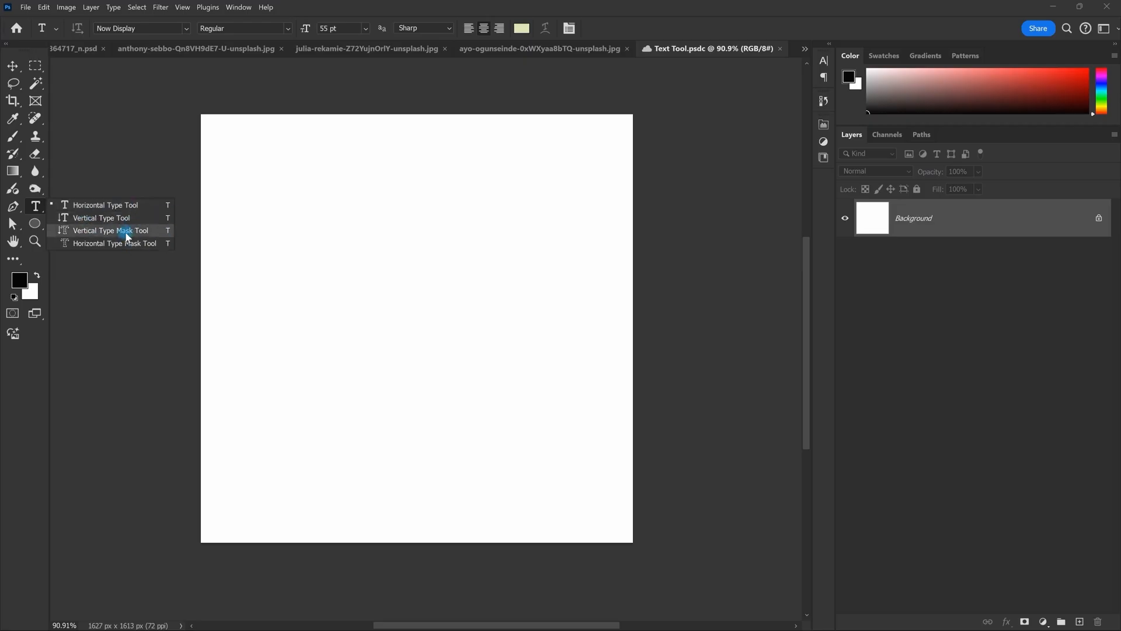
pyautogui.click(100, 208)
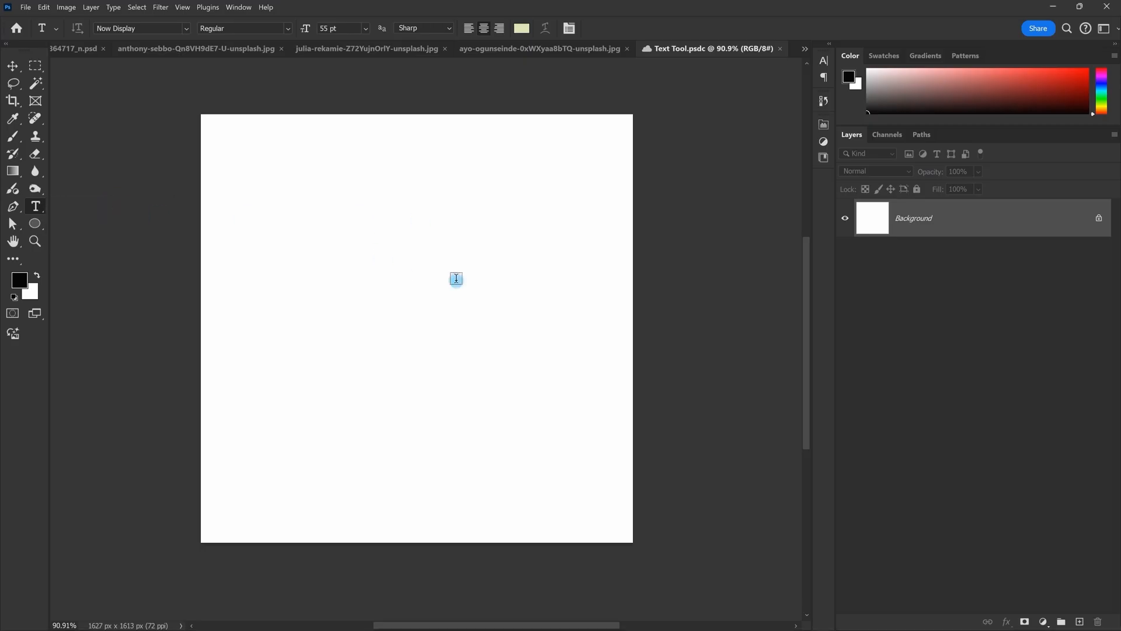
pyautogui.click(374, 256)
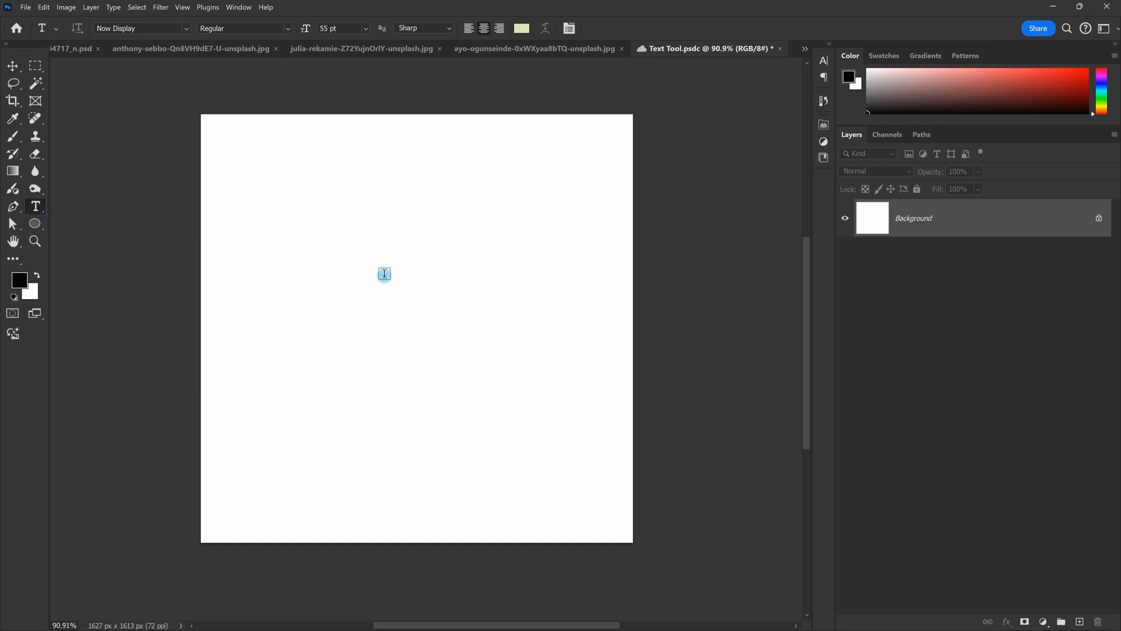
pyautogui.click(384, 273)
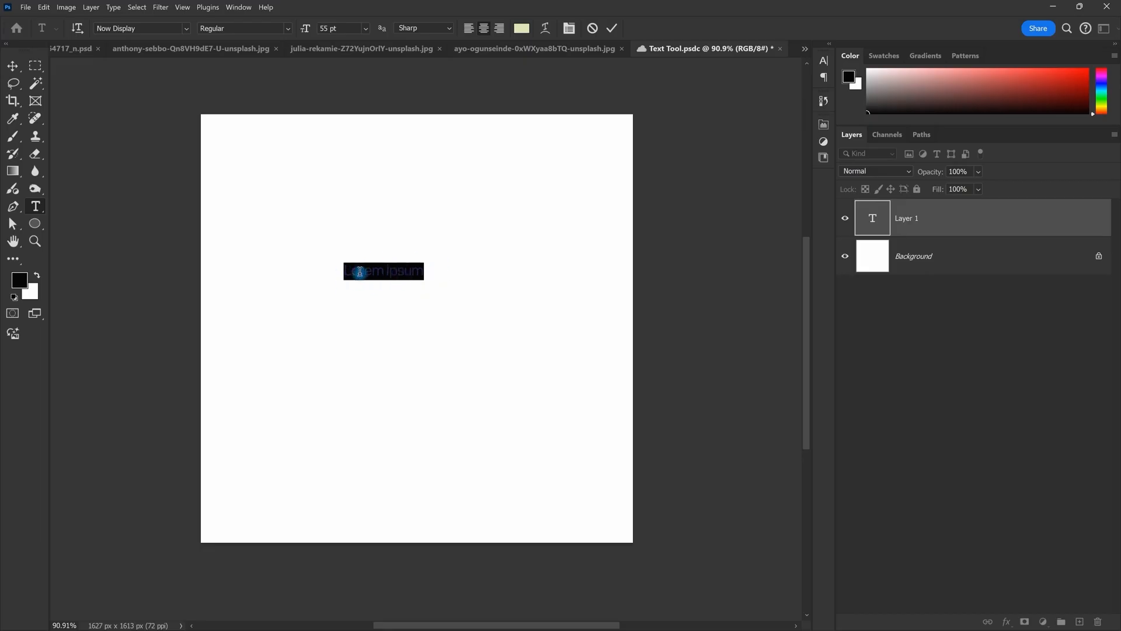
# Step: Commit the first Lorem Ipsum text, then add and undo a second text layer
pyautogui.moveTo(426, 273); pyautogui.dragTo(286, 274)
pyautogui.click(612, 29)
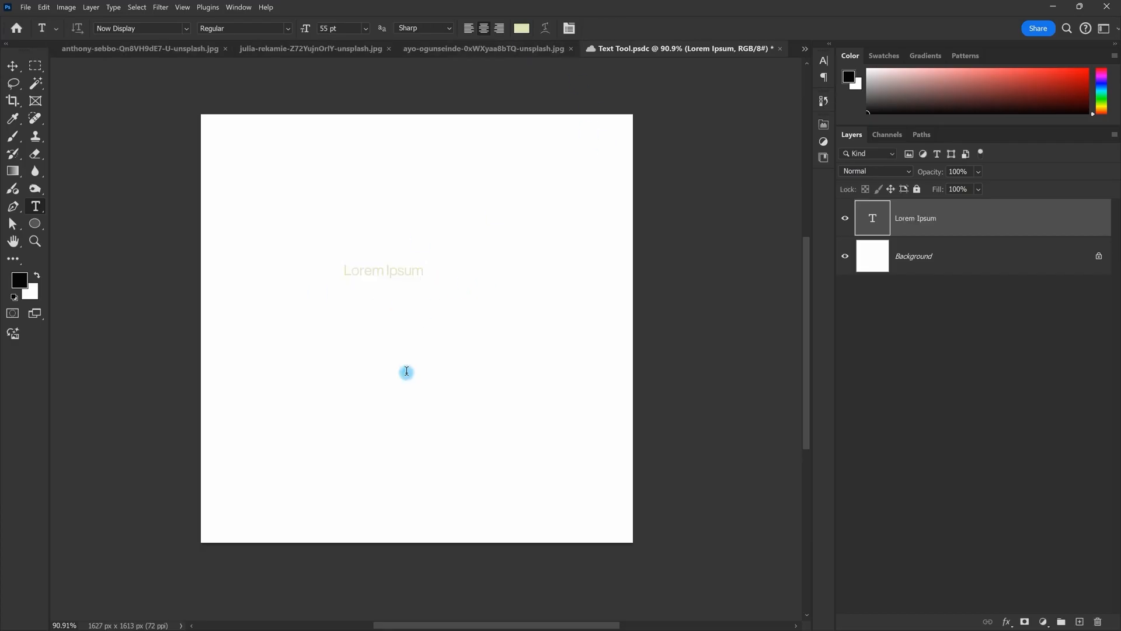
pyautogui.click(406, 371)
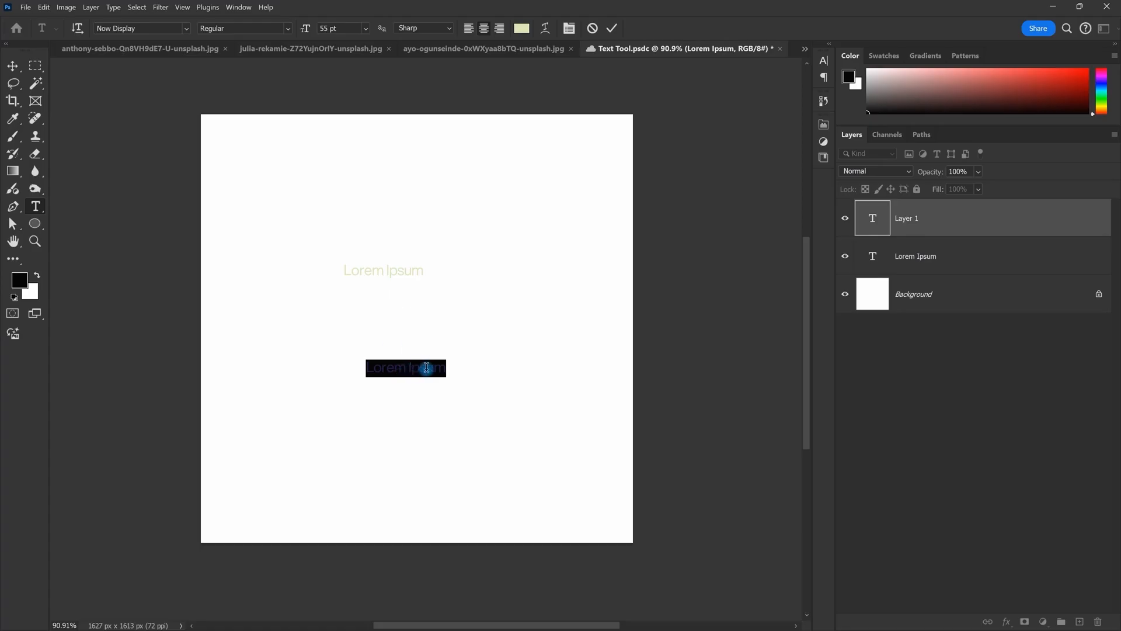
pyautogui.press('Escape')
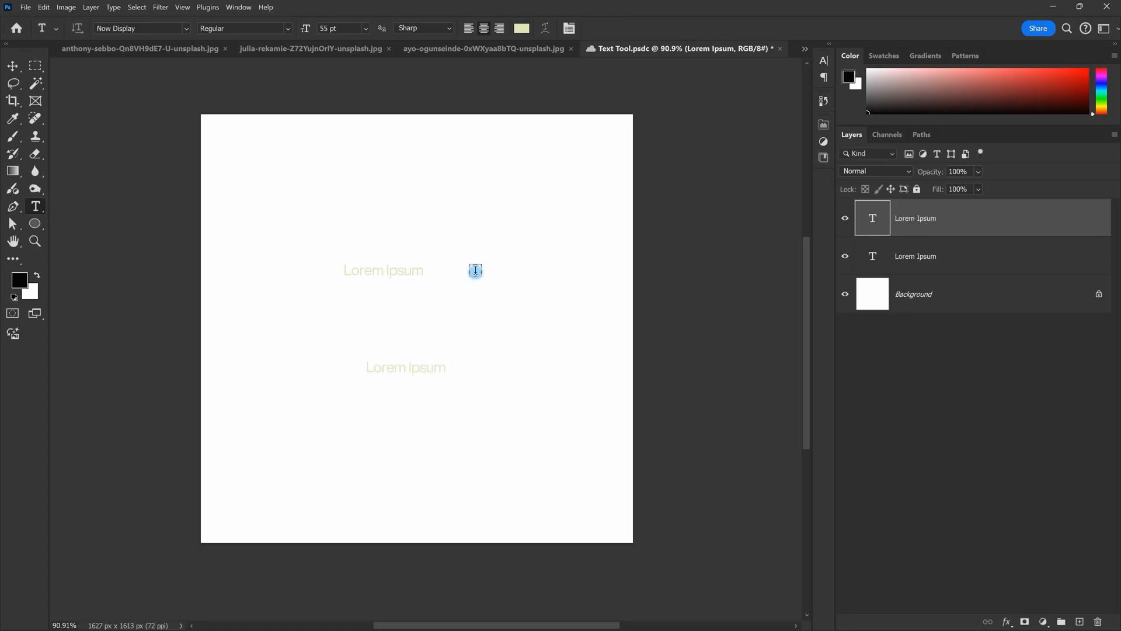
pyautogui.hotkey('ctrl', 'z')
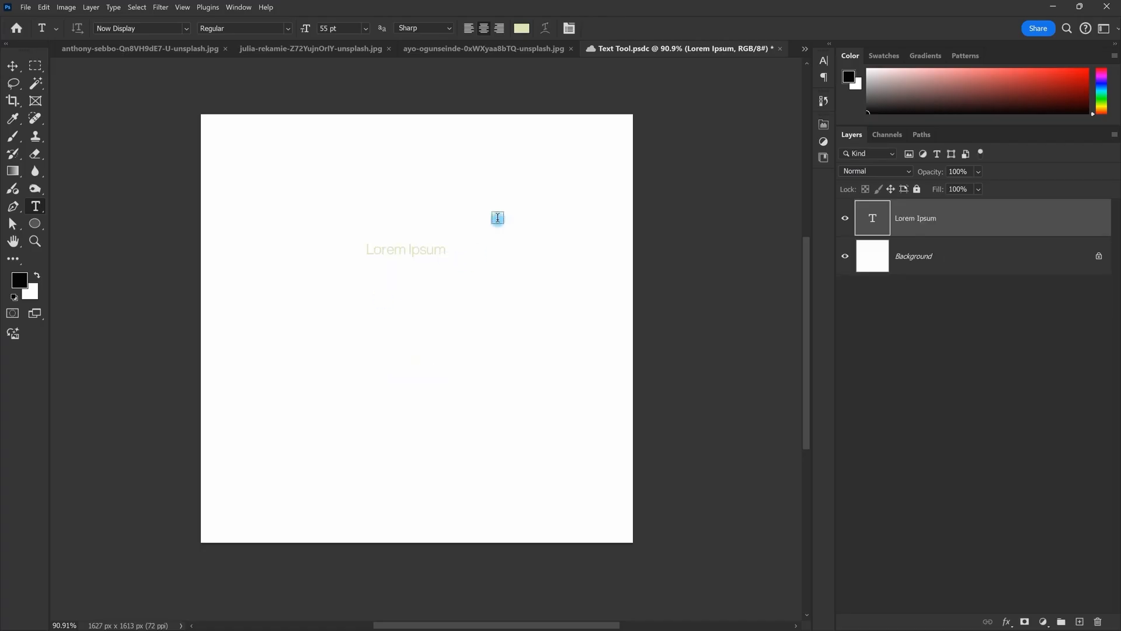
# Step: Add another Lorem Ipsum layer below the first and save the document with Ctrl+S
pyautogui.click(411, 296)
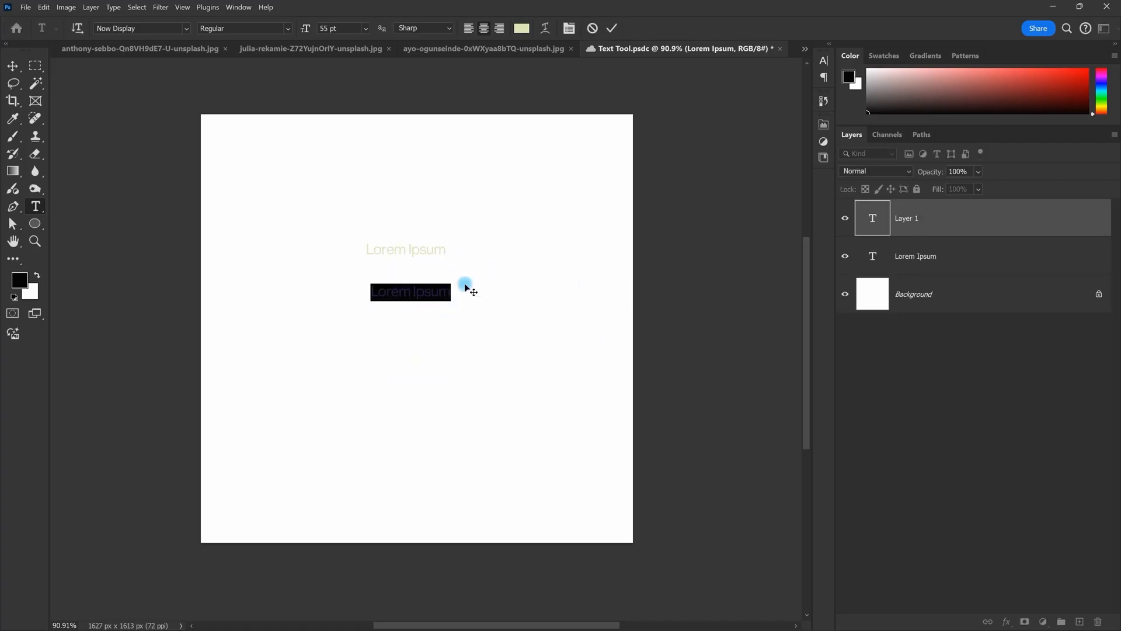
pyautogui.hotkey('ctrl', 'Return')
pyautogui.press('v')
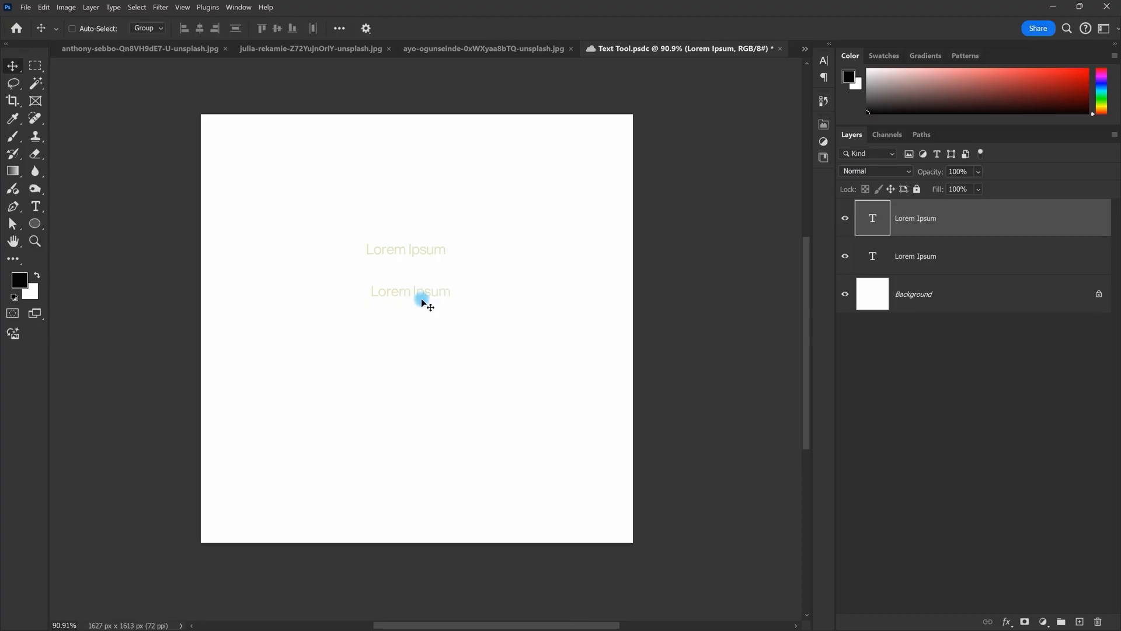
pyautogui.hotkey('ctrl', 's')
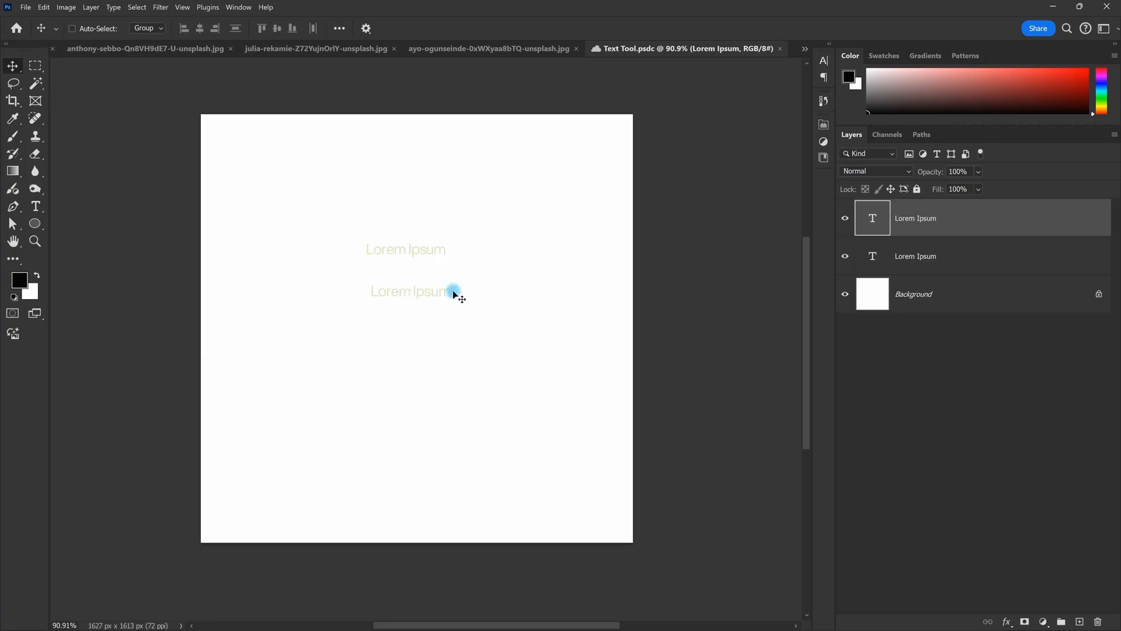
# Step: Undo the extra layer, move the text to the canvas centre, and add a Lorem Ipsum layer near the top
pyautogui.hotkey('ctrl', 'z')
pyautogui.moveTo(417, 252); pyautogui.dragTo(428, 300)
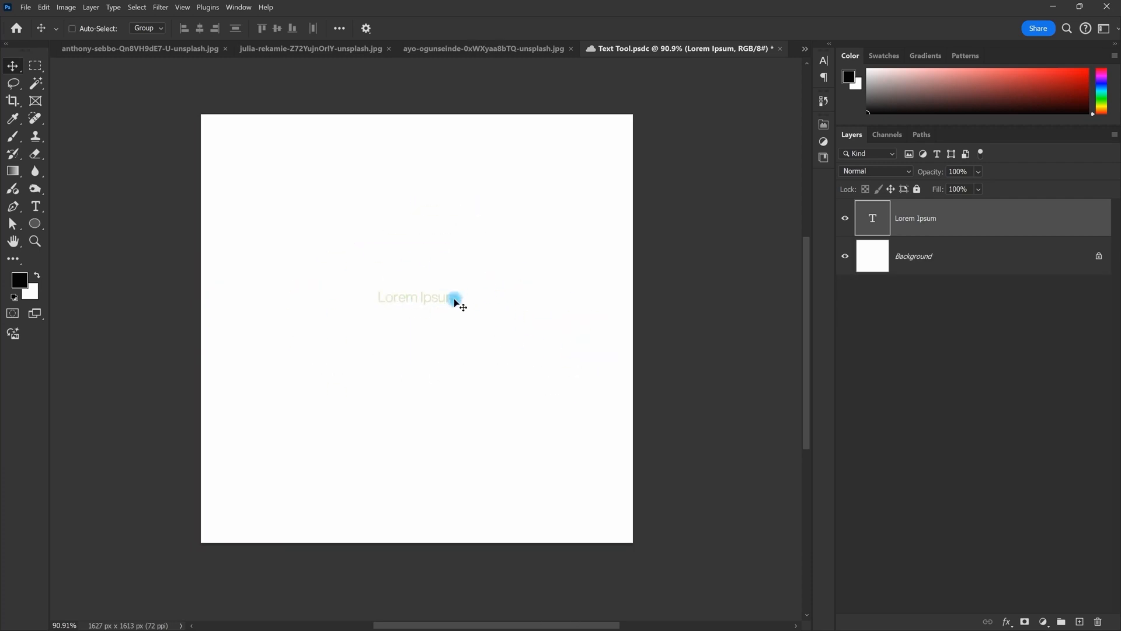
pyautogui.press('t')
pyautogui.click(426, 203)
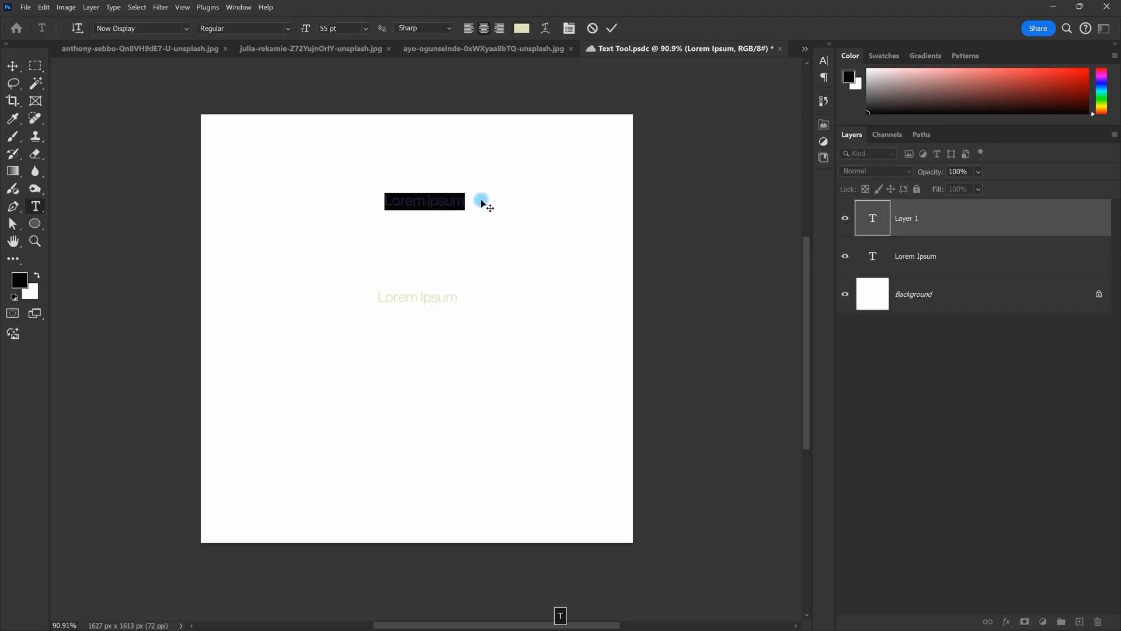
pyautogui.click(721, 173)
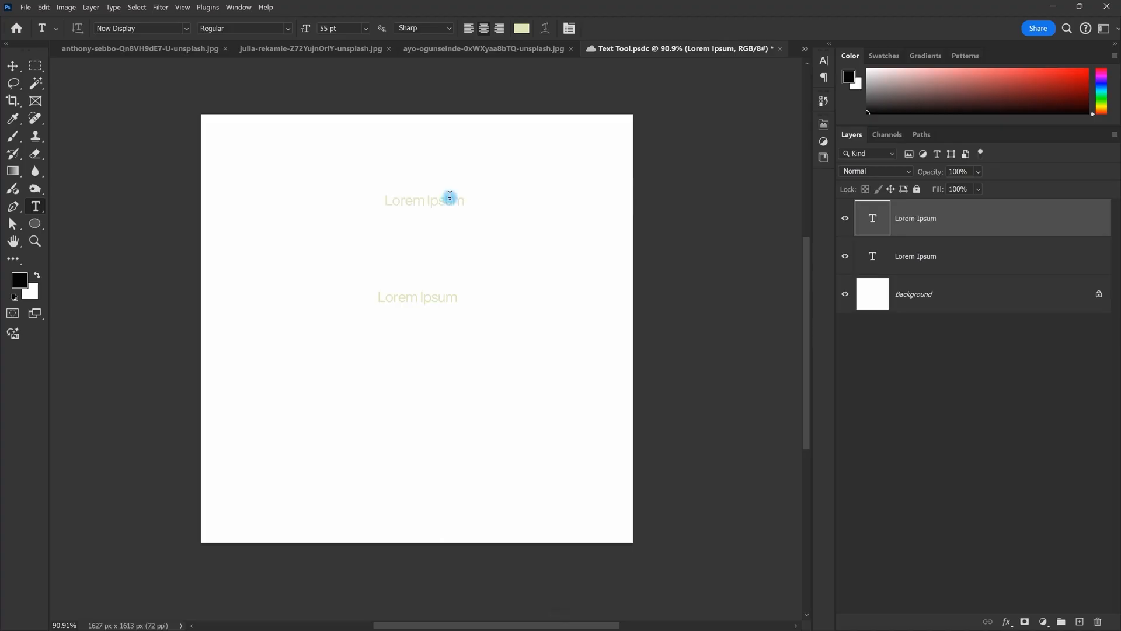
pyautogui.click(149, 49)
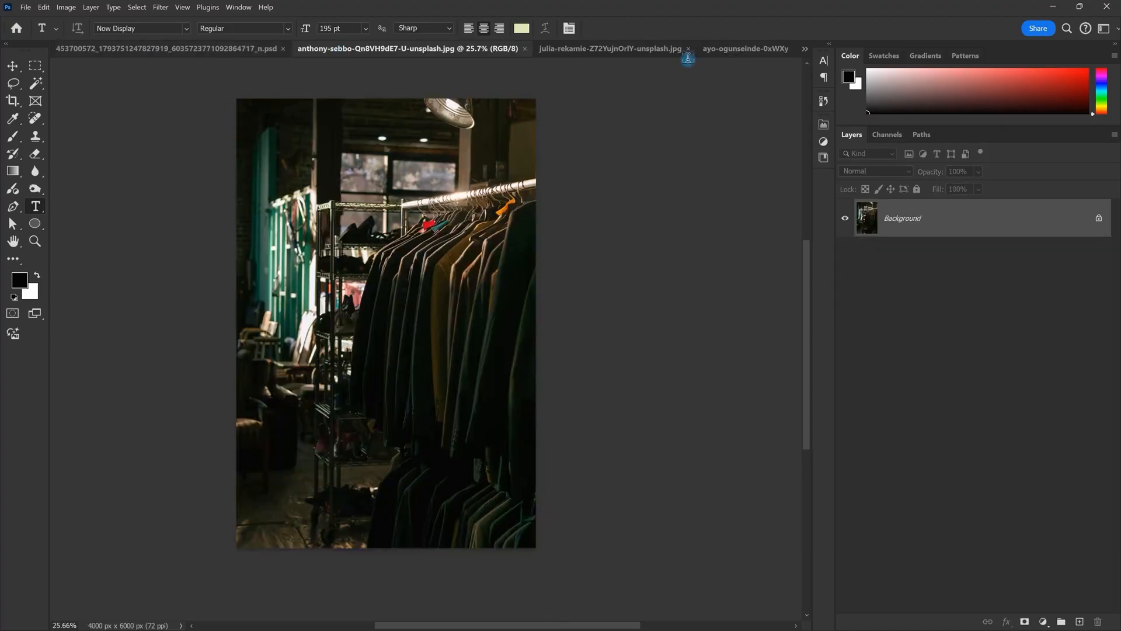
pyautogui.click(805, 49)
pyautogui.click(838, 53)
pyautogui.scroll(-3, 501, 258)
pyautogui.scroll(4, 501, 257)
pyautogui.press('v')
pyautogui.moveTo(574, 214); pyautogui.dragTo(505, 139)
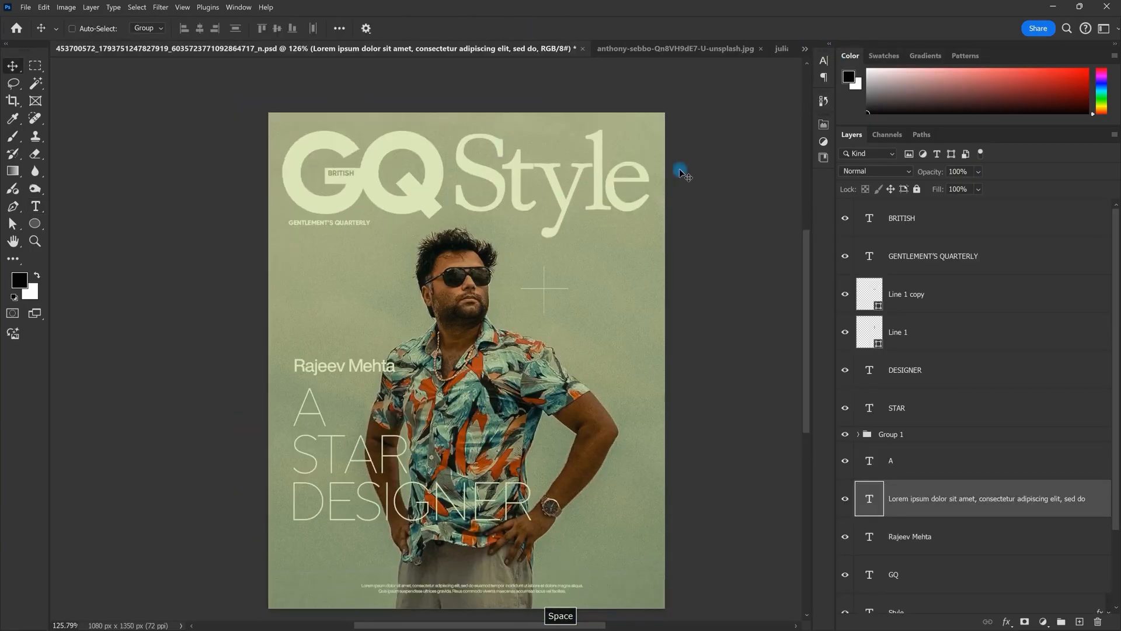
pyautogui.scroll(-2, 545, 383)
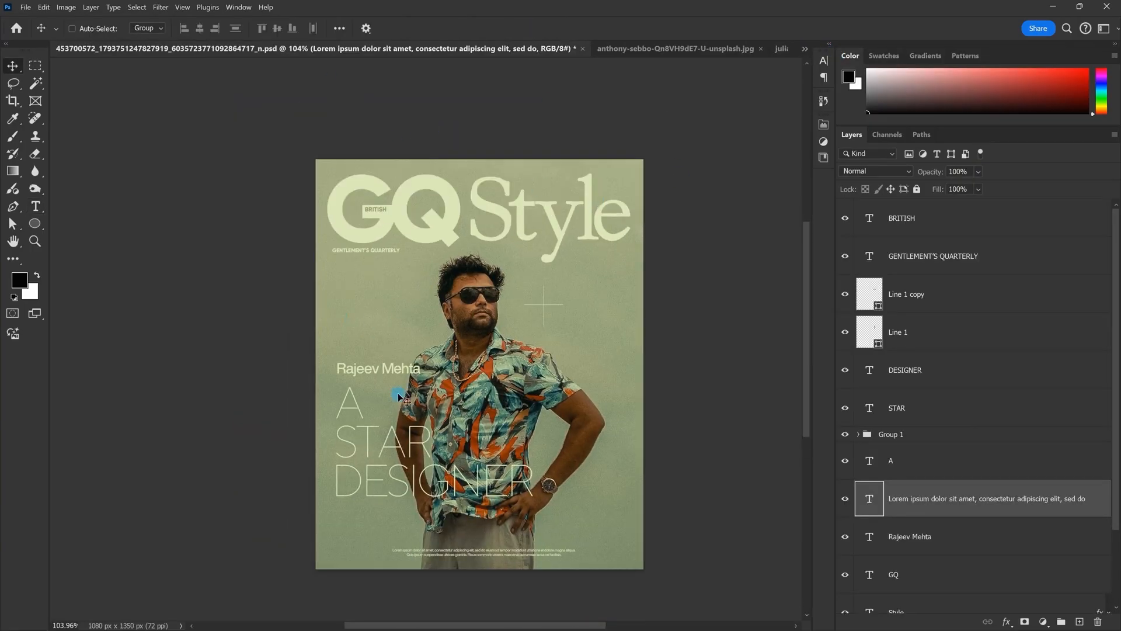
pyautogui.scroll(-1, 490, 419)
pyautogui.scroll(5, 490, 423)
pyautogui.scroll(11, 476, 335)
pyautogui.moveTo(490, 445); pyautogui.dragTo(538, 259)
pyautogui.scroll(-4, 538, 258)
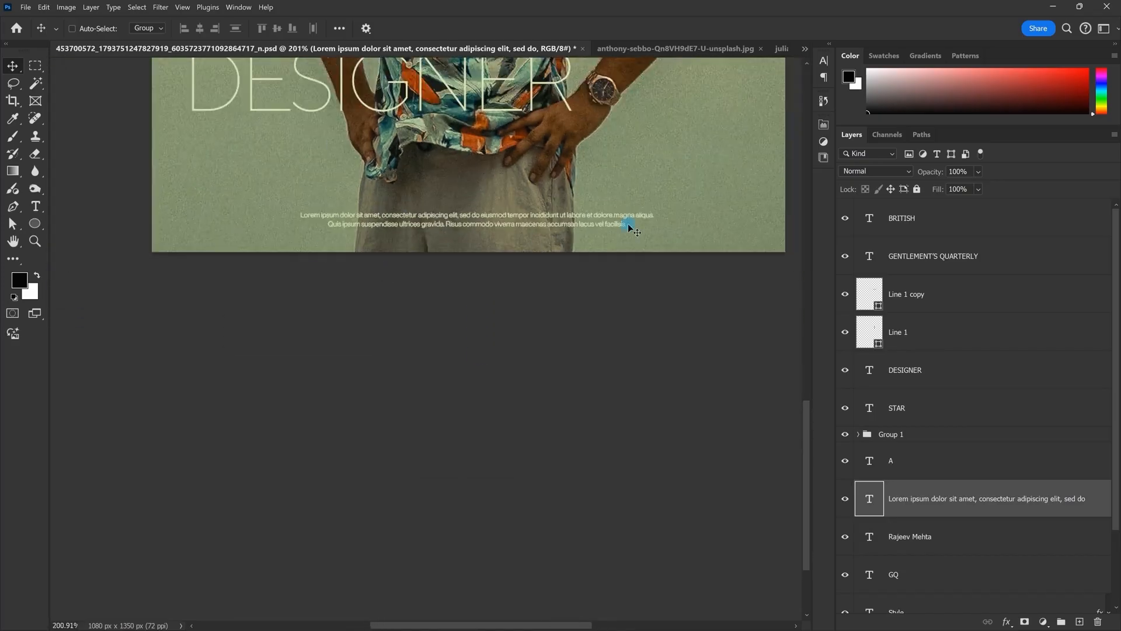
pyautogui.click(806, 50)
pyautogui.click(854, 105)
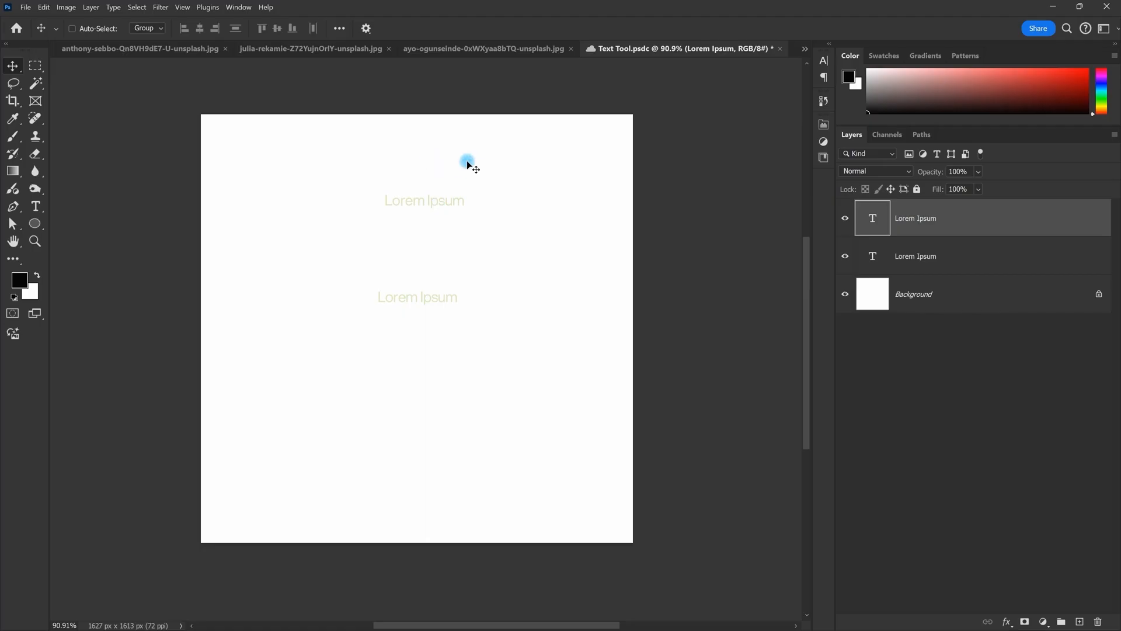
# Step: Undo the upper Lorem Ipsum layer and add a Lorem Ipsum heading near the top-left
pyautogui.hotkey('ctrl', 'z')
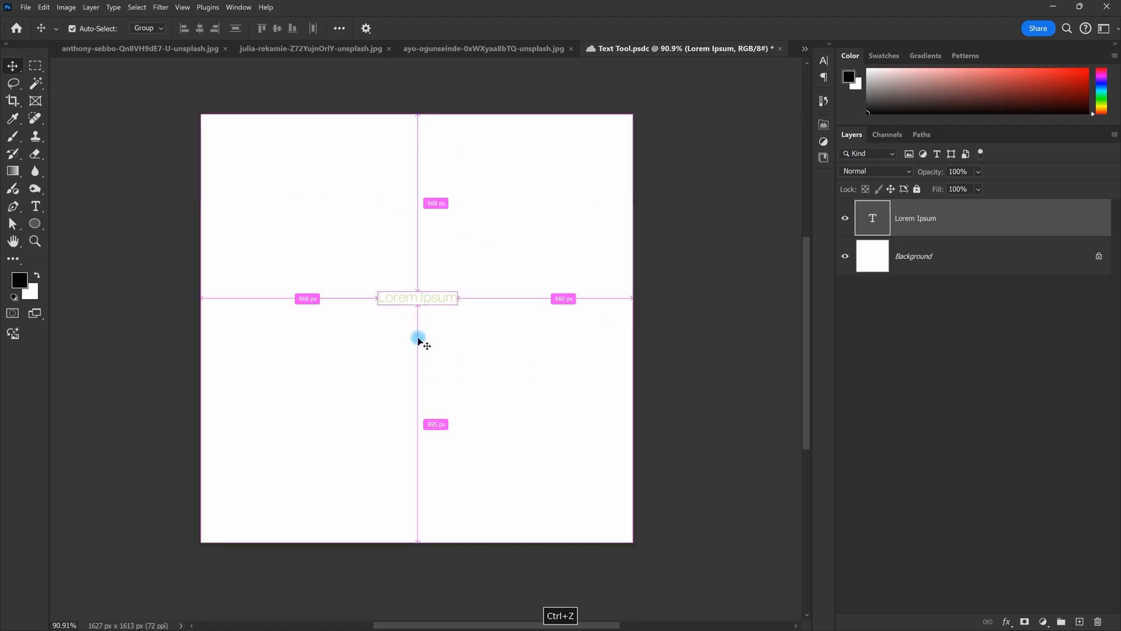
pyautogui.click(35, 207)
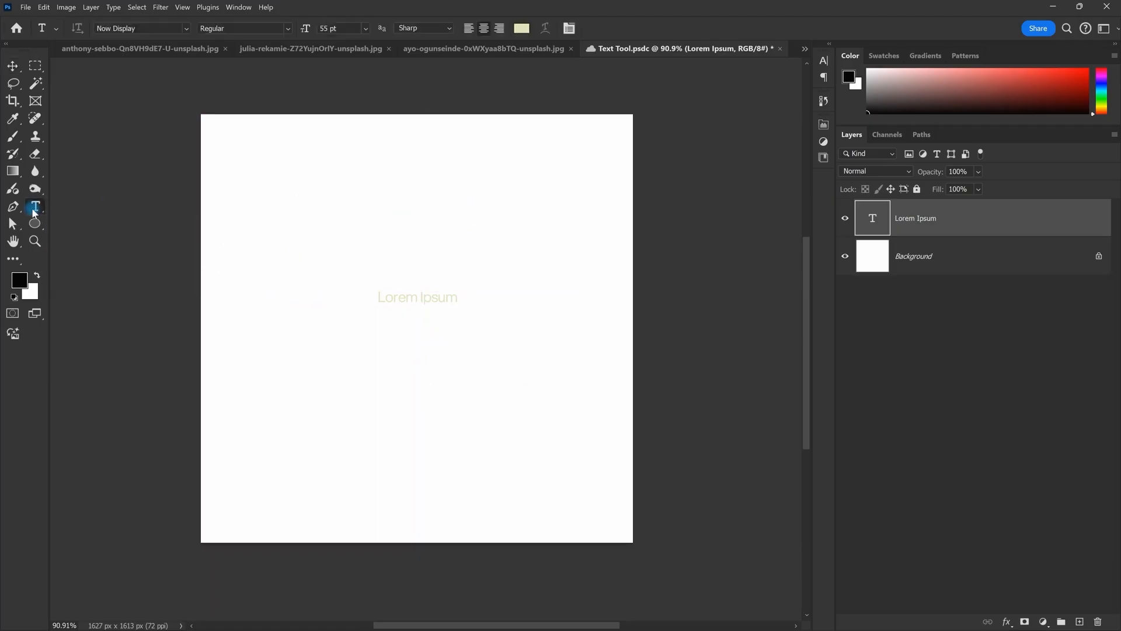
pyautogui.click(331, 178)
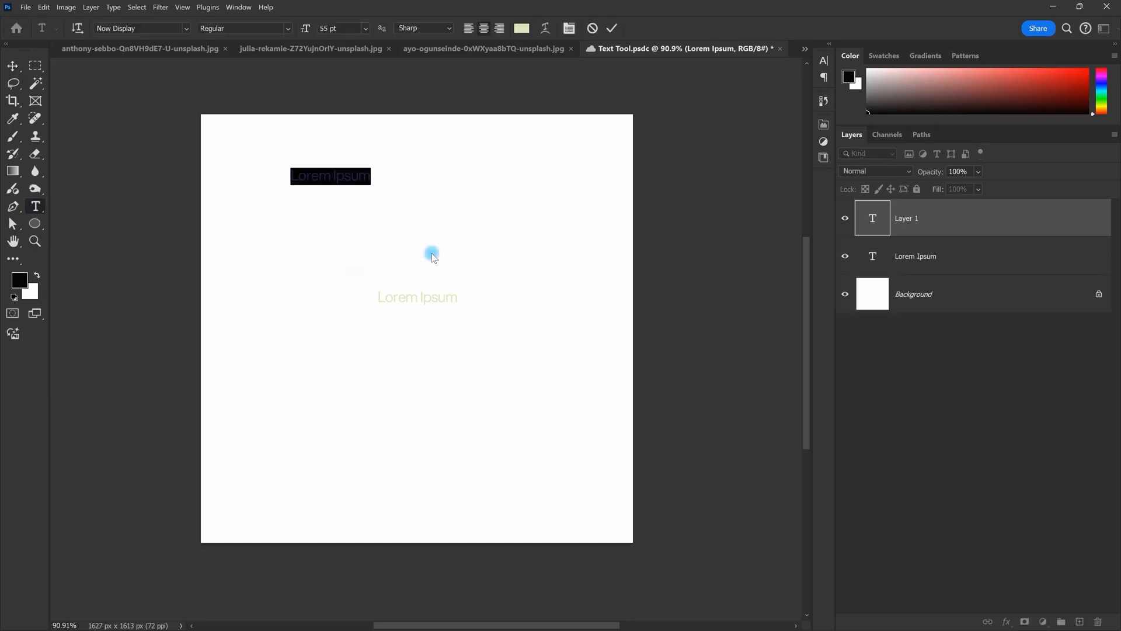
pyautogui.press('Escape')
# Step: Draw a placeholder paragraph text box, move it to the lower canvas, and select all three text layers
pyautogui.moveTo(289, 206); pyautogui.dragTo(538, 473)
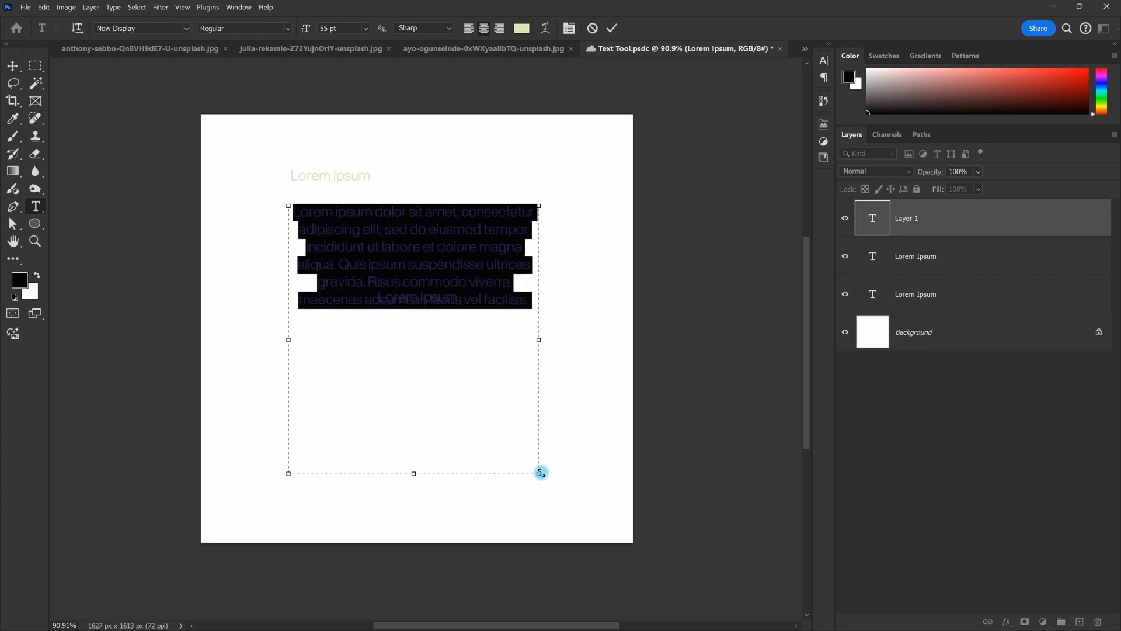
pyautogui.hotkey('ctrl', 'Return')
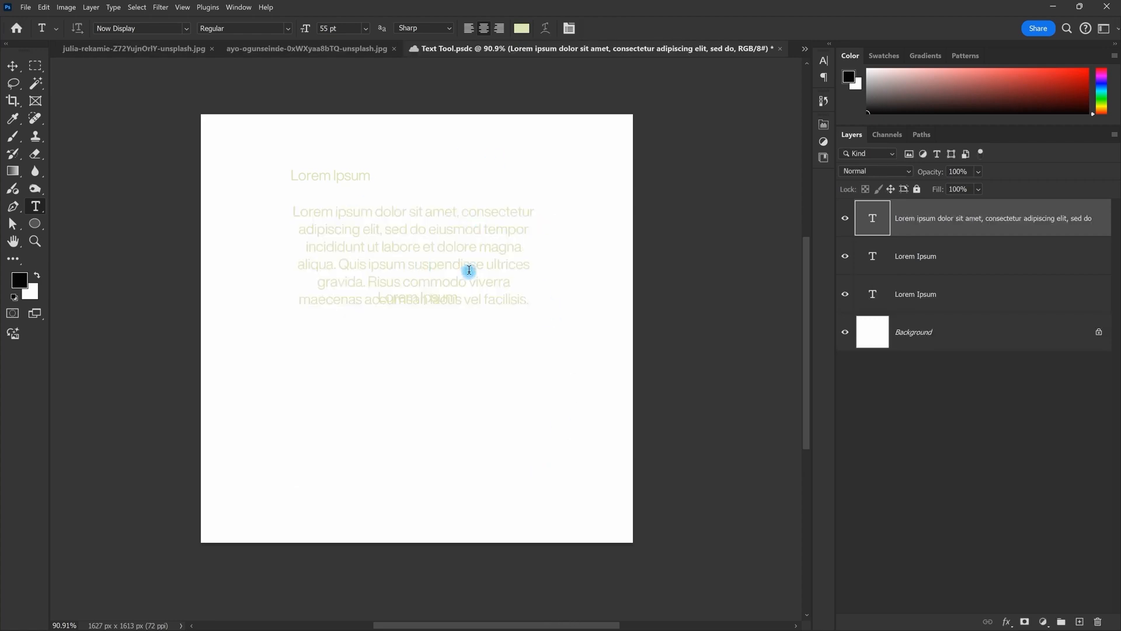
pyautogui.press('v')
pyautogui.moveTo(488, 253); pyautogui.dragTo(479, 423)
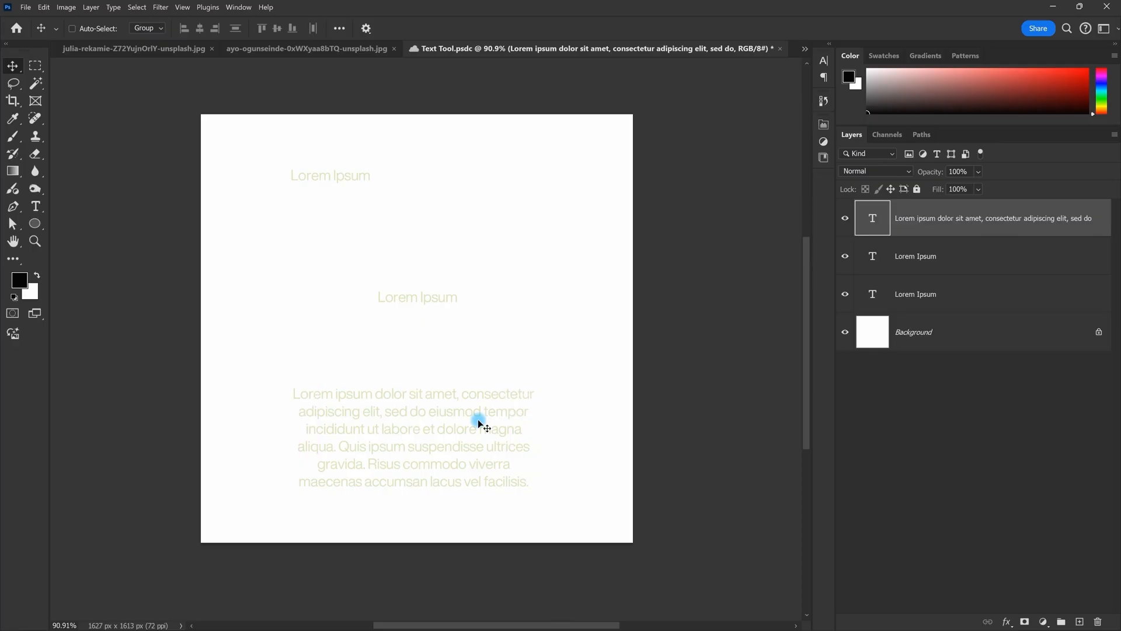
pyautogui.doubleClick(440, 419)
pyautogui.press('Escape')
pyautogui.keyDown('shift'); pyautogui.click(938, 304); pyautogui.keyUp('shift')
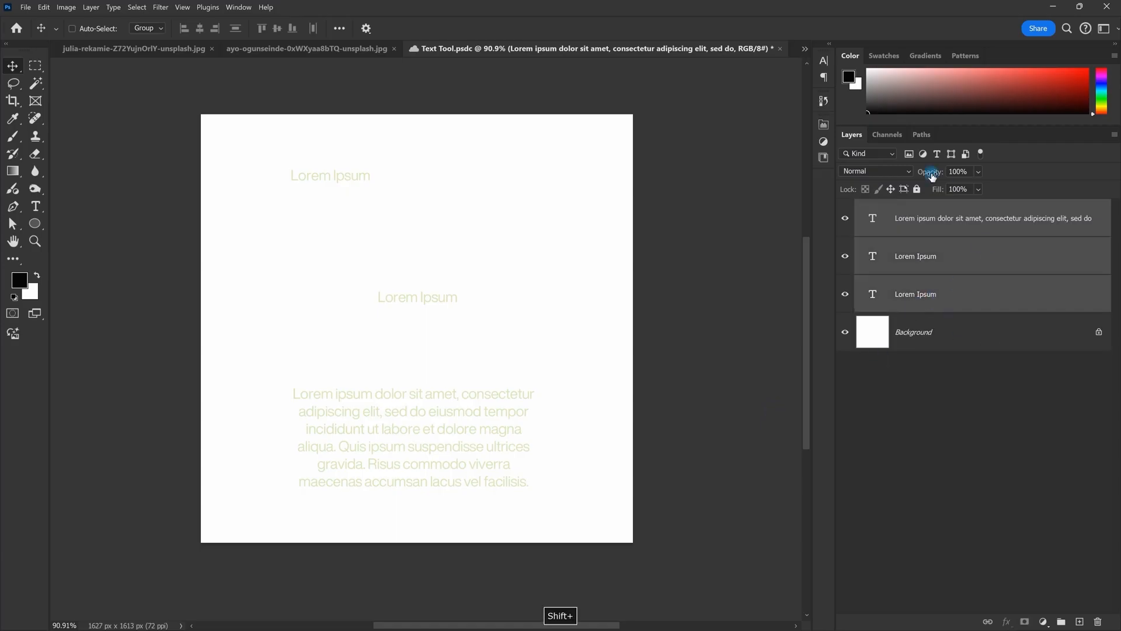
# Step: Delete all the text layers and place a single Lorem Ipsum line near the canvas centre
pyautogui.press('Delete')
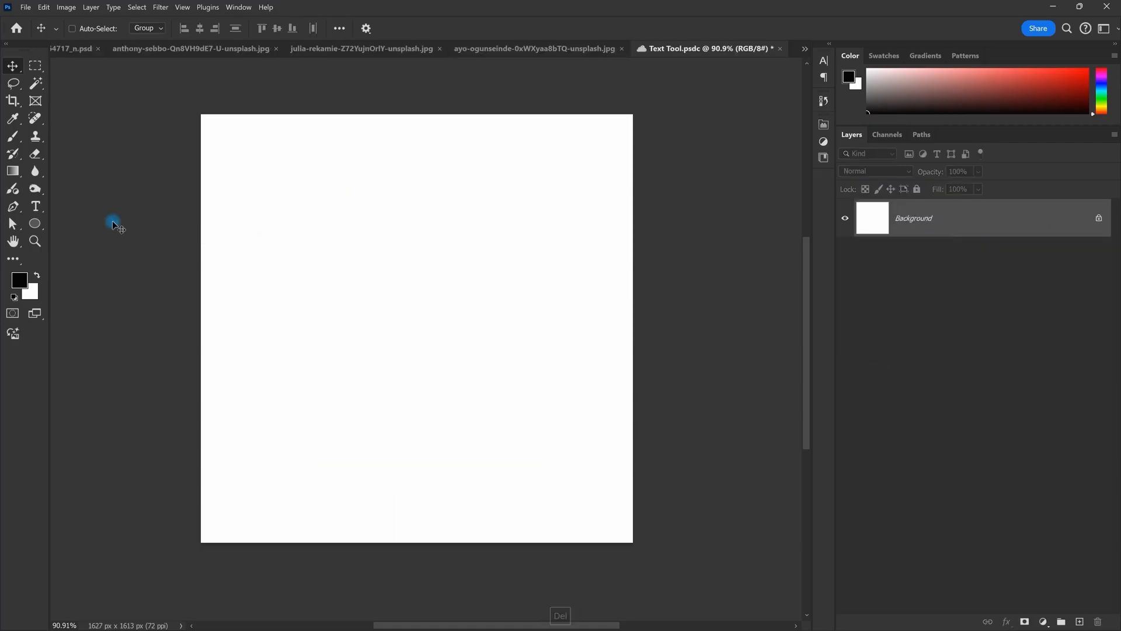
pyautogui.click(36, 206)
pyautogui.click(390, 271)
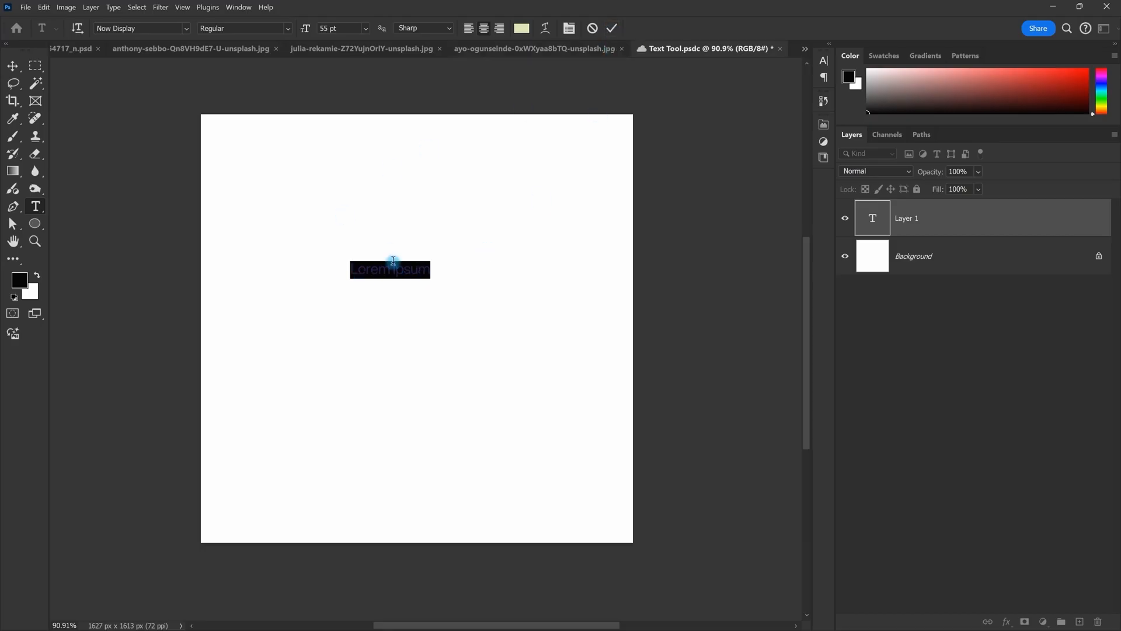
pyautogui.press('Escape')
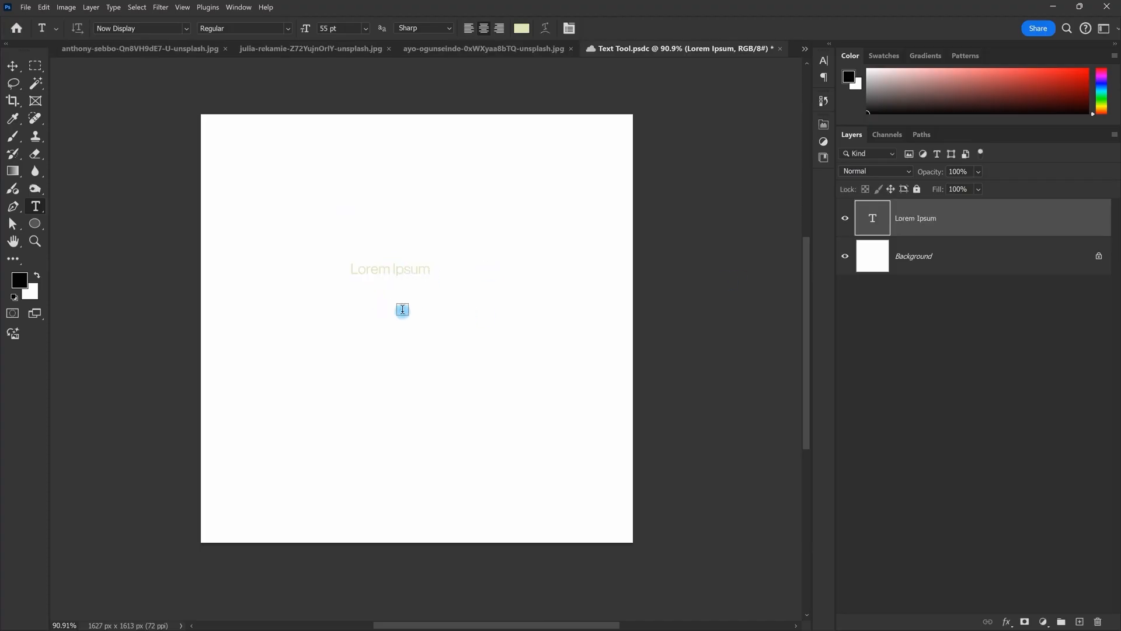
# Step: Add a second Lorem Ipsum line, widen the Layers and Color panel dock, then undo that line
pyautogui.click(403, 310)
pyautogui.press('Escape')
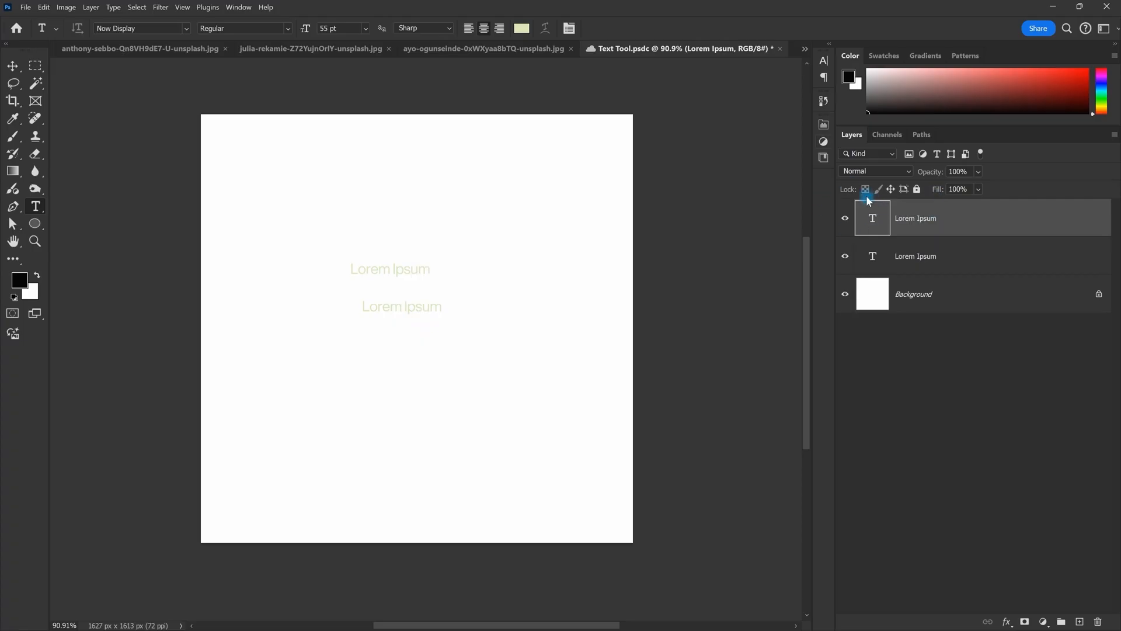
pyautogui.moveTo(817, 186); pyautogui.dragTo(766, 185)
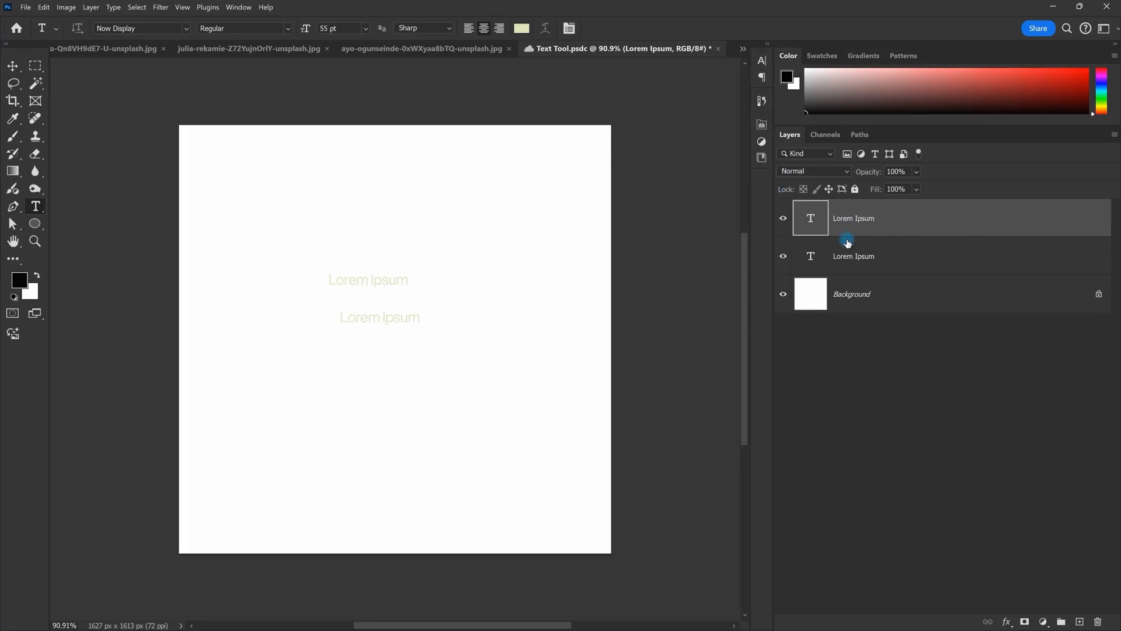
pyautogui.hotkey('ctrl', 'z')
pyautogui.hotkey('ctrl', 'z')
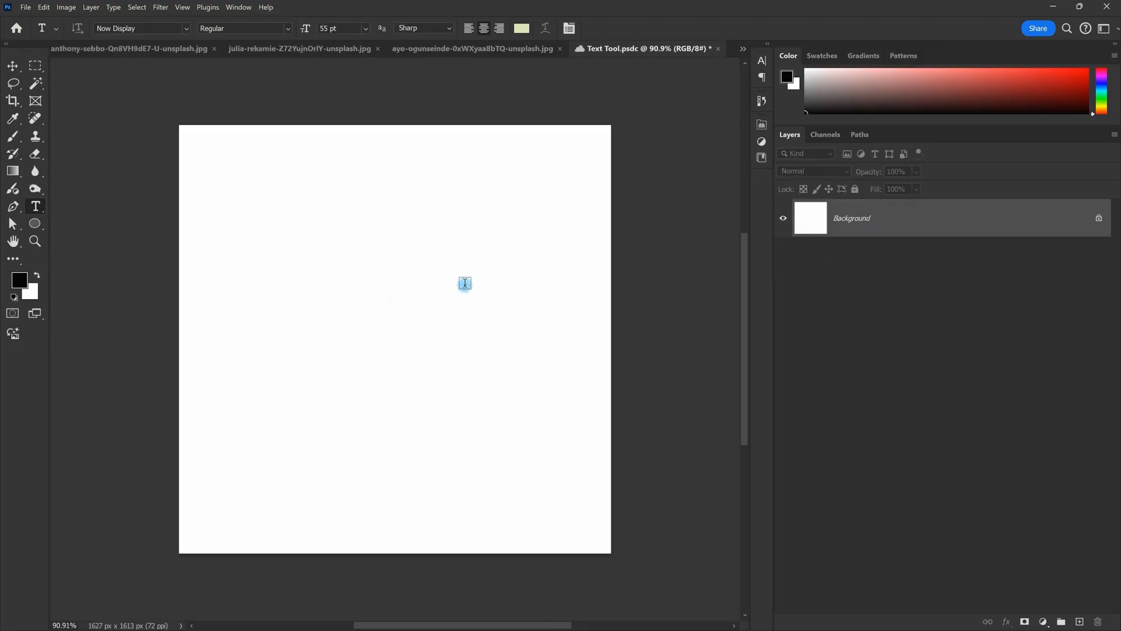
# Step: Type a three-line sample text (haioghaghd / fahgiahiAG / GAHIAGH) and commit it
pyautogui.click(363, 290)
pyautogui.press('Delete')
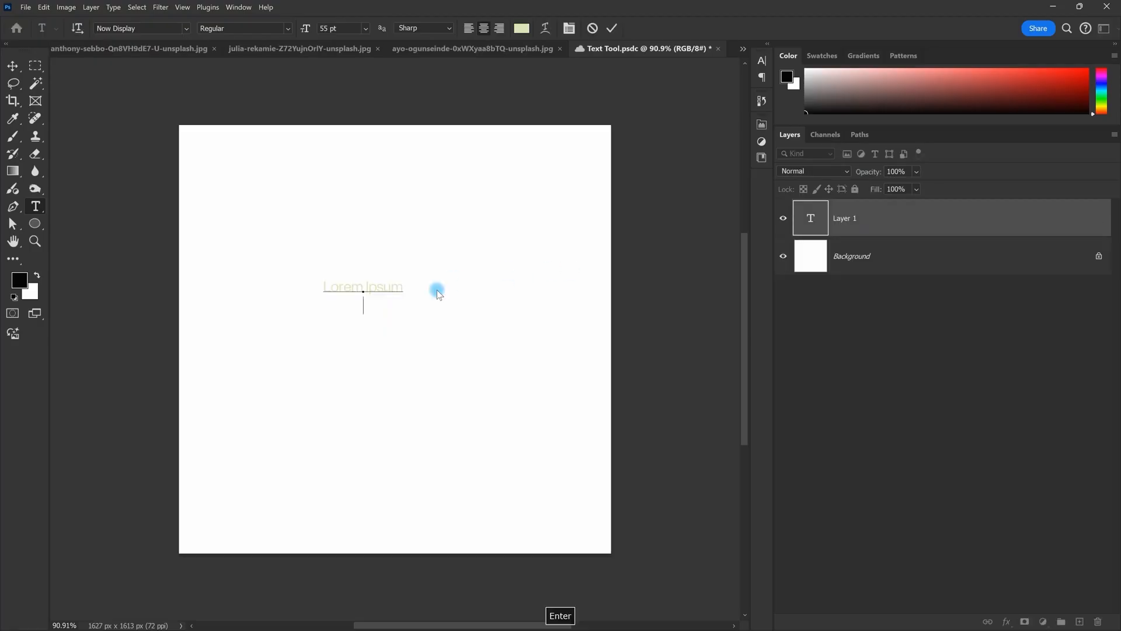
pyautogui.write('haioghaghd')
pyautogui.press('Return')
pyautogui.write('fahgiahi')
pyautogui.press('capslock')
pyautogui.write('AG')
pyautogui.press('Return')
pyautogui.write('GAHIAGH')
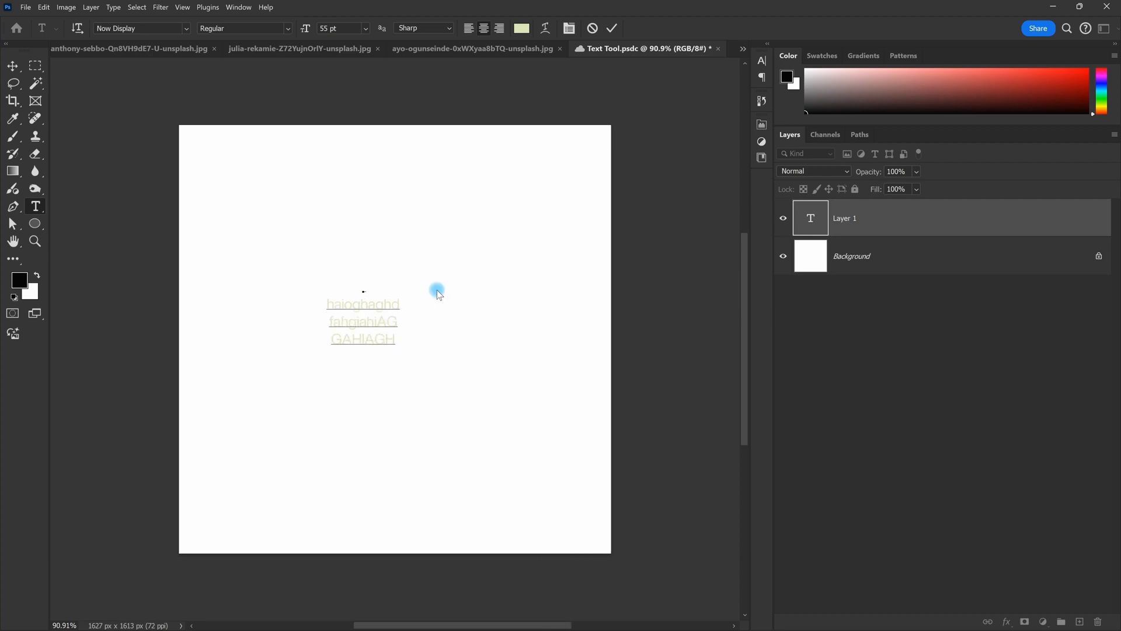
pyautogui.click(612, 28)
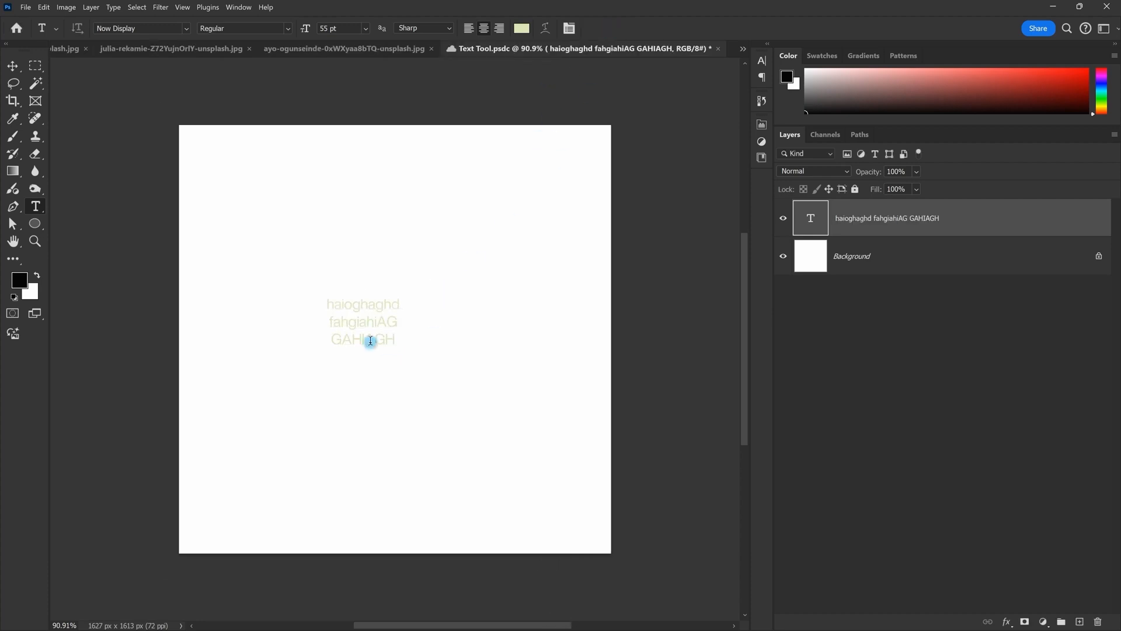
# Step: Zoom in and out, then add and commit another text line above the sample
pyautogui.scroll(5, 363, 330)
pyautogui.scroll(-3, 401, 321)
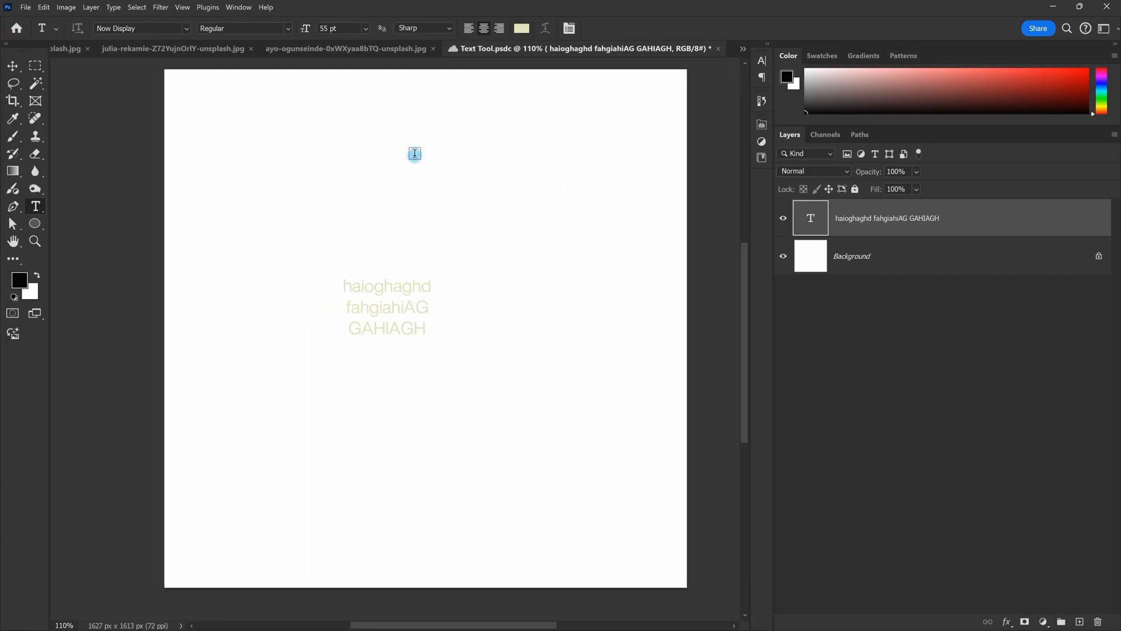
pyautogui.click(433, 152)
pyautogui.press('Escape')
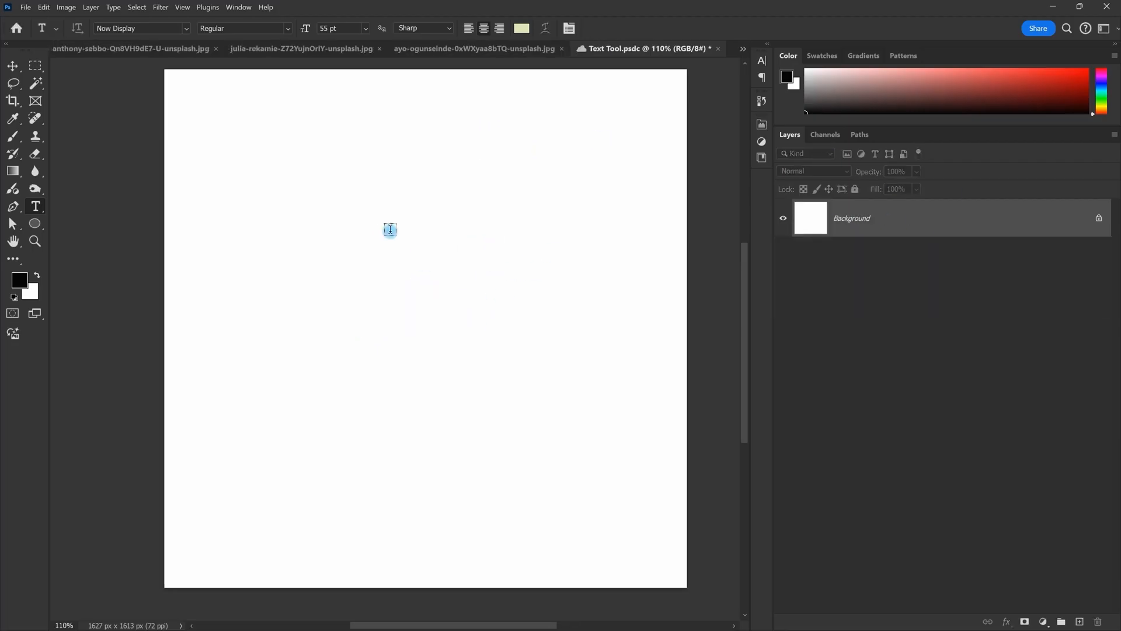
# Step: Try placing Lorem Ipsum lines, deleting and undoing them along with an added empty layer
pyautogui.click(390, 231)
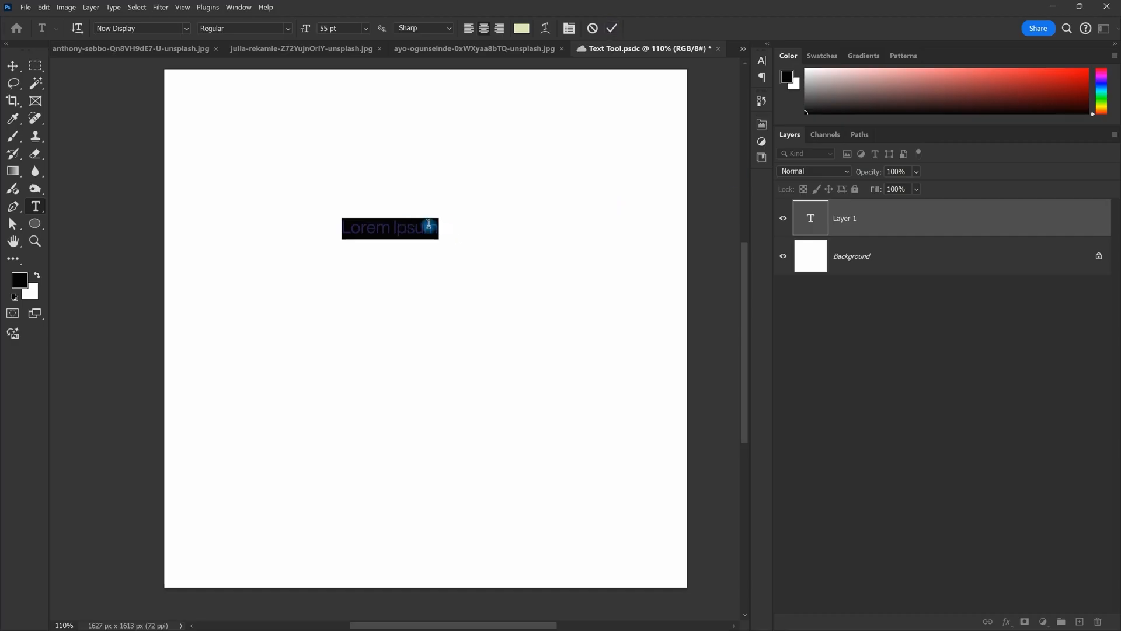
pyautogui.click(613, 28)
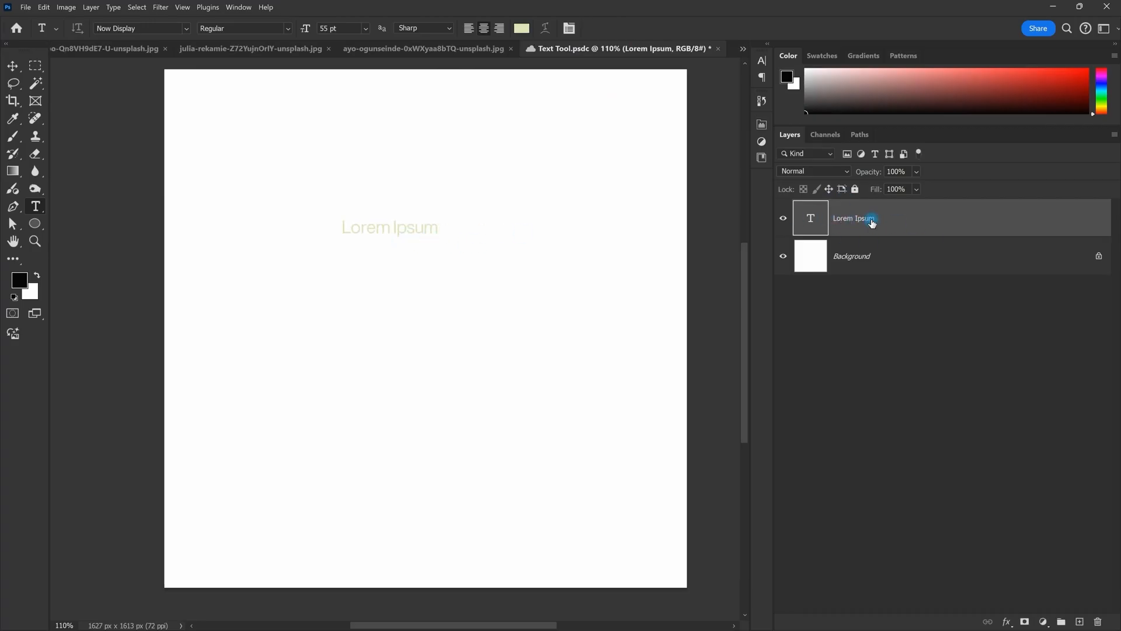
pyautogui.press('Delete')
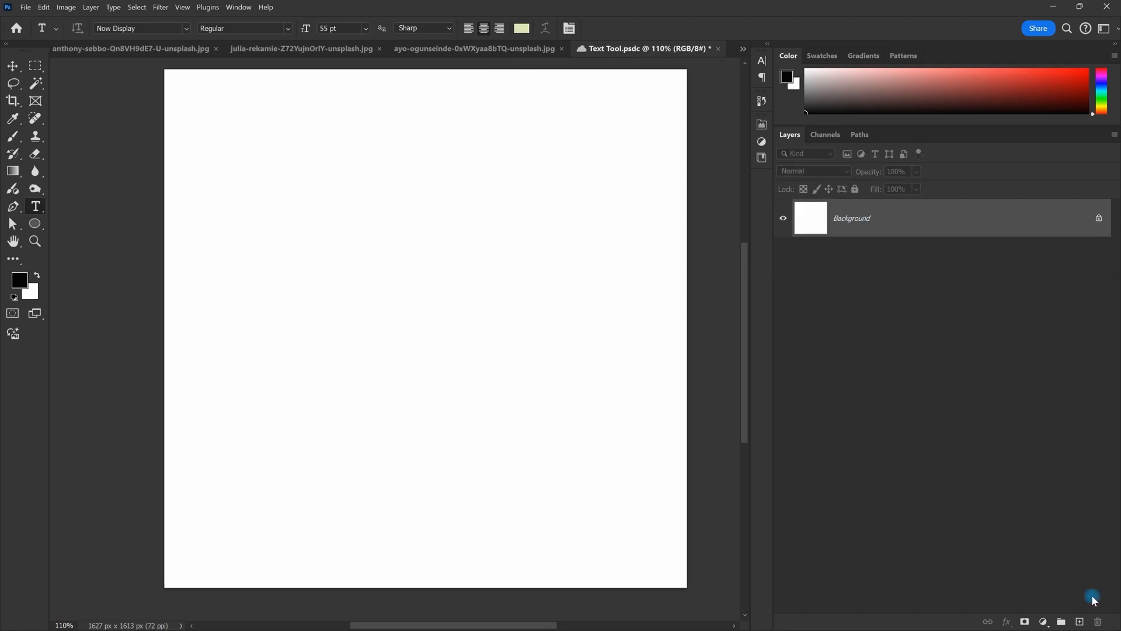
pyautogui.click(1079, 622)
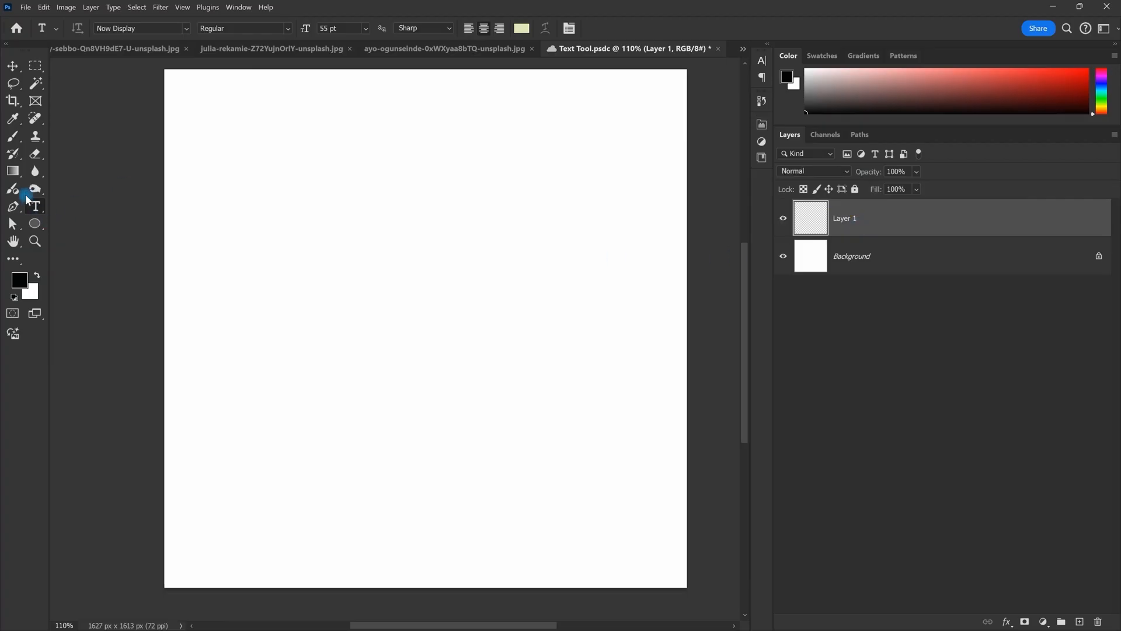
pyautogui.click(439, 312)
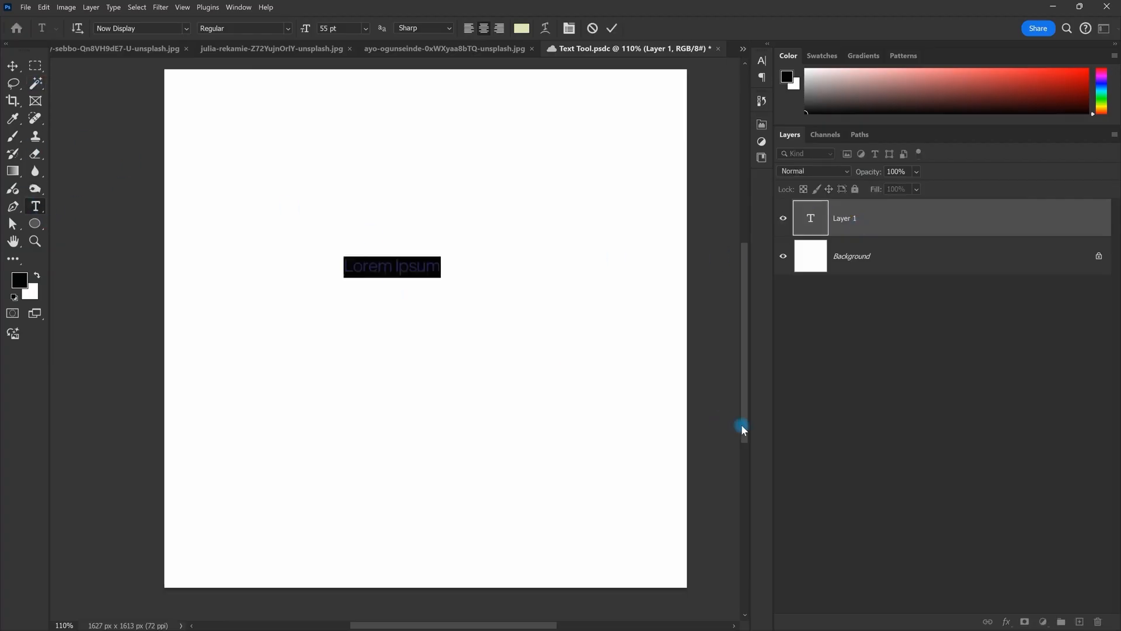
pyautogui.press('Escape')
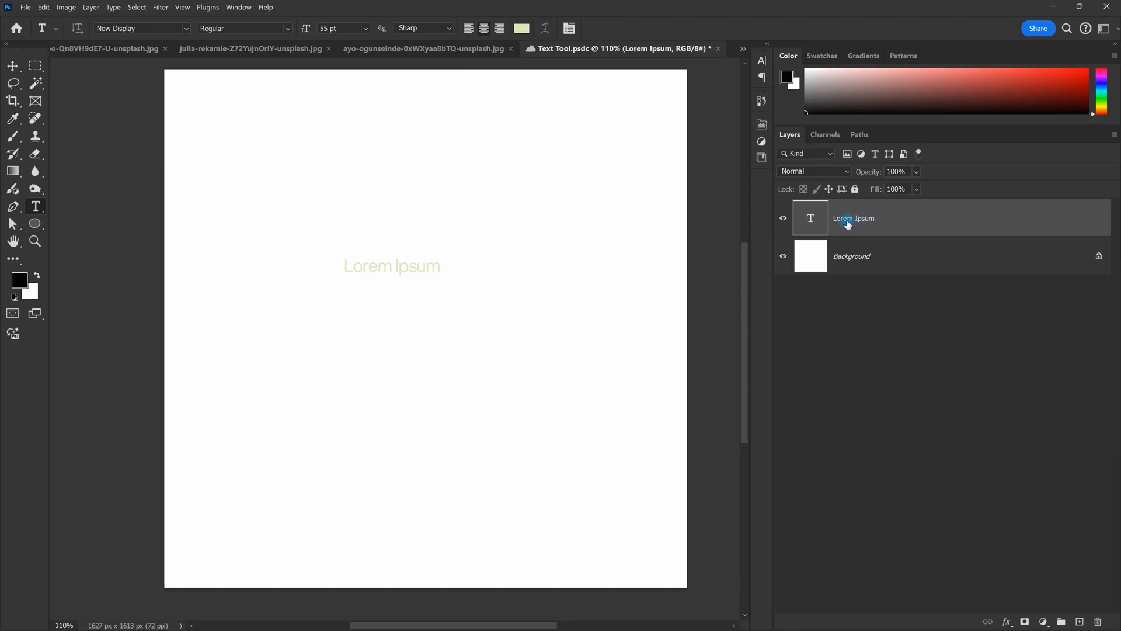
pyautogui.hotkey('ctrl', 'z')
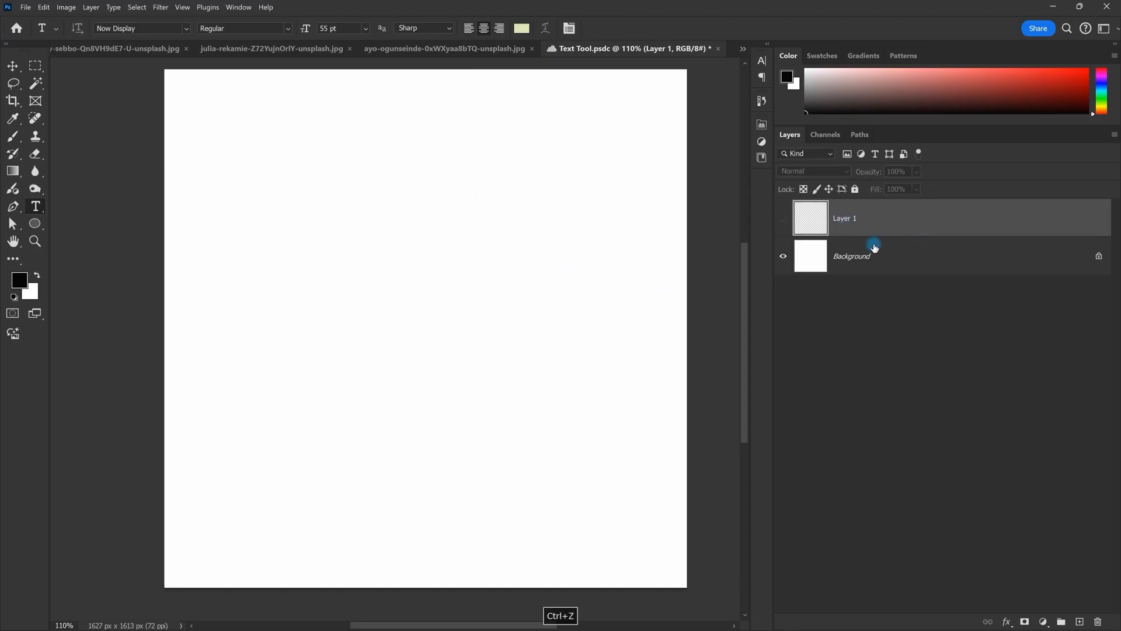
pyautogui.hotkey('ctrl', 'z')
# Step: Place the final Lorem Ipsum line in the upper middle of the canvas and commit it
pyautogui.click(428, 240)
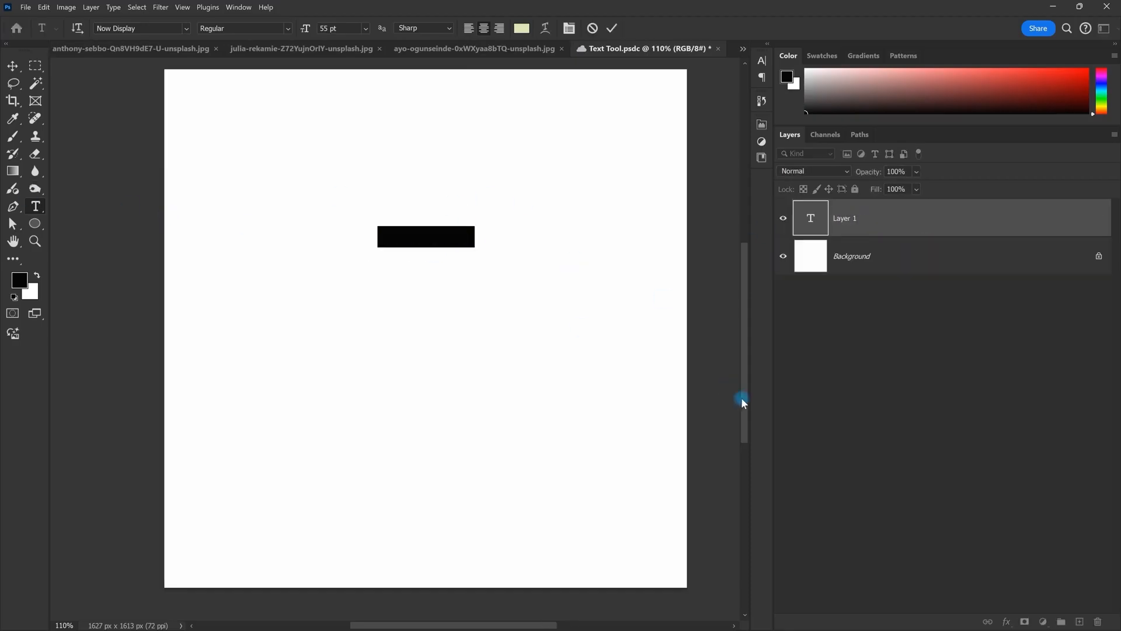
pyautogui.press('Escape')
pyautogui.hotkey('ctrl', 'z')
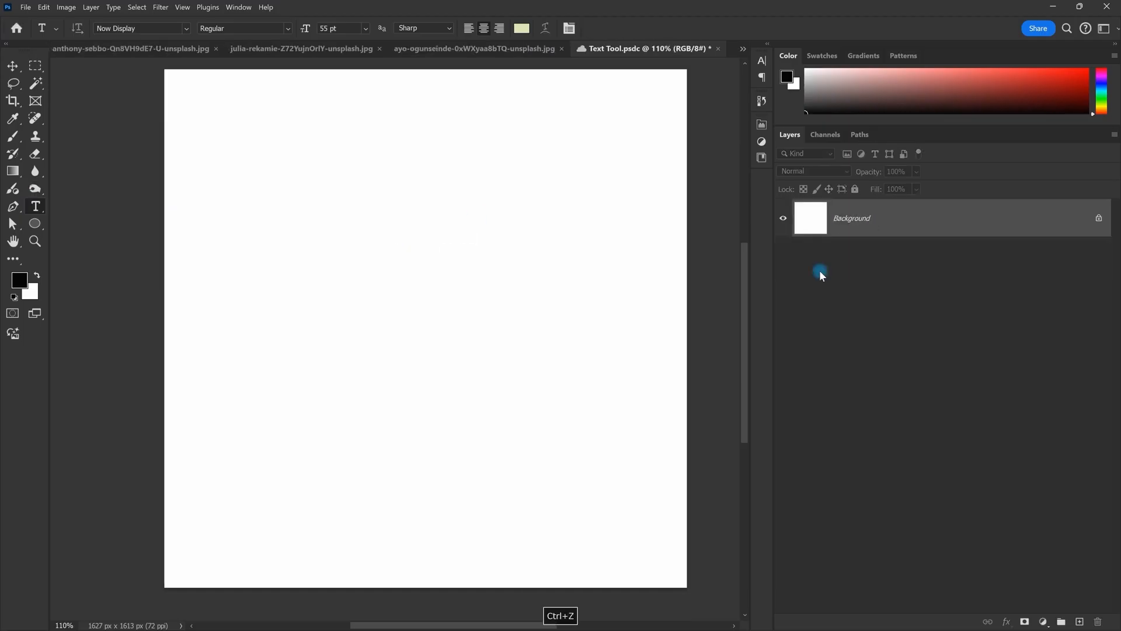
pyautogui.click(1080, 621)
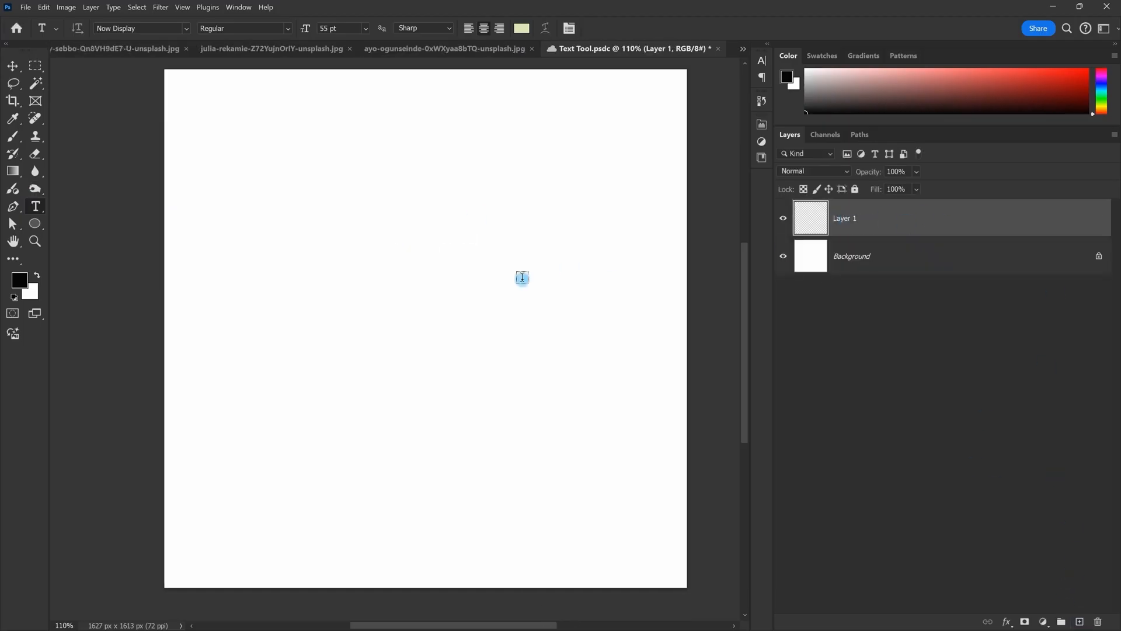
pyautogui.click(421, 244)
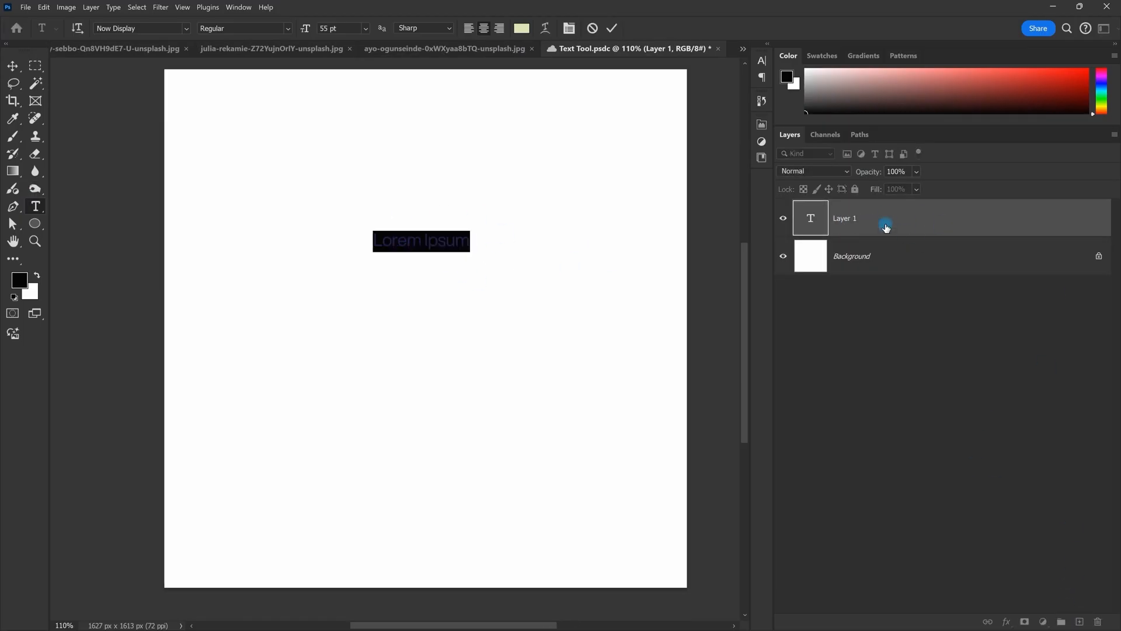
pyautogui.click(848, 223)
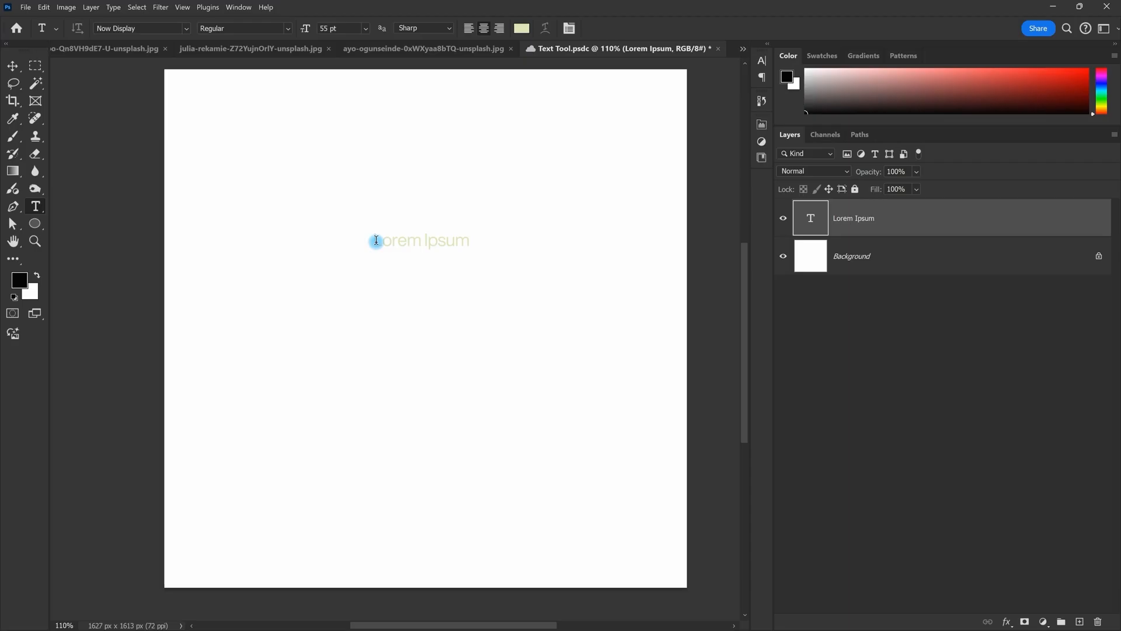
# Step: Select the Lorem Ipsum placeholder, type a person's name over it, and commit
pyautogui.moveTo(375, 240); pyautogui.dragTo(511, 236)
pyautogui.moveTo(371, 234); pyautogui.dragTo(514, 233)
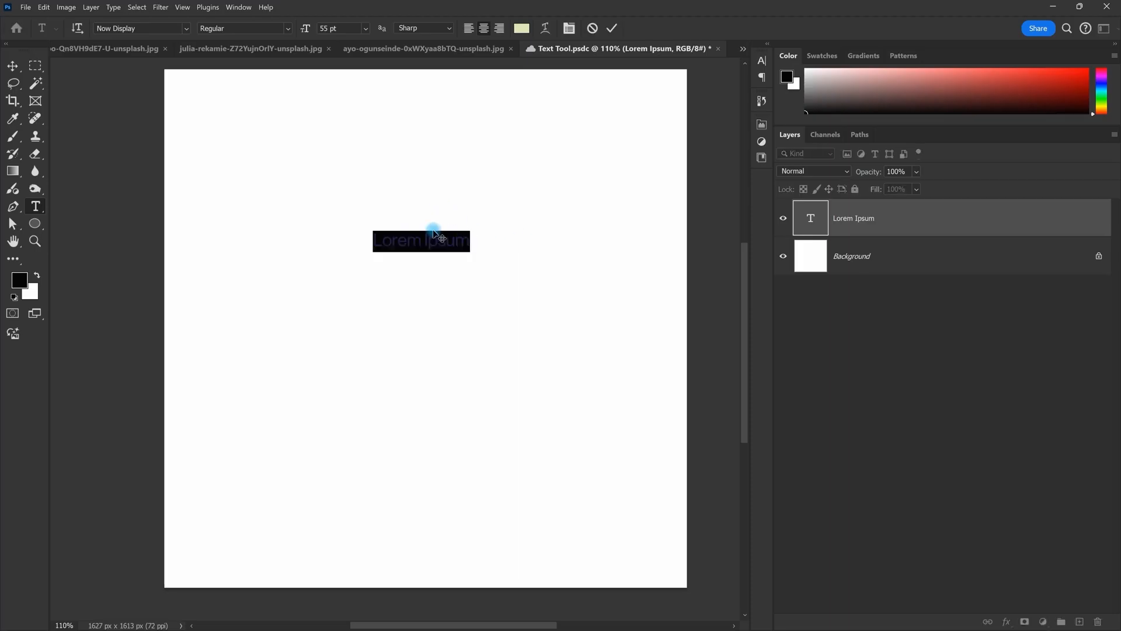
pyautogui.press('capslock')
pyautogui.press('BackSpace')
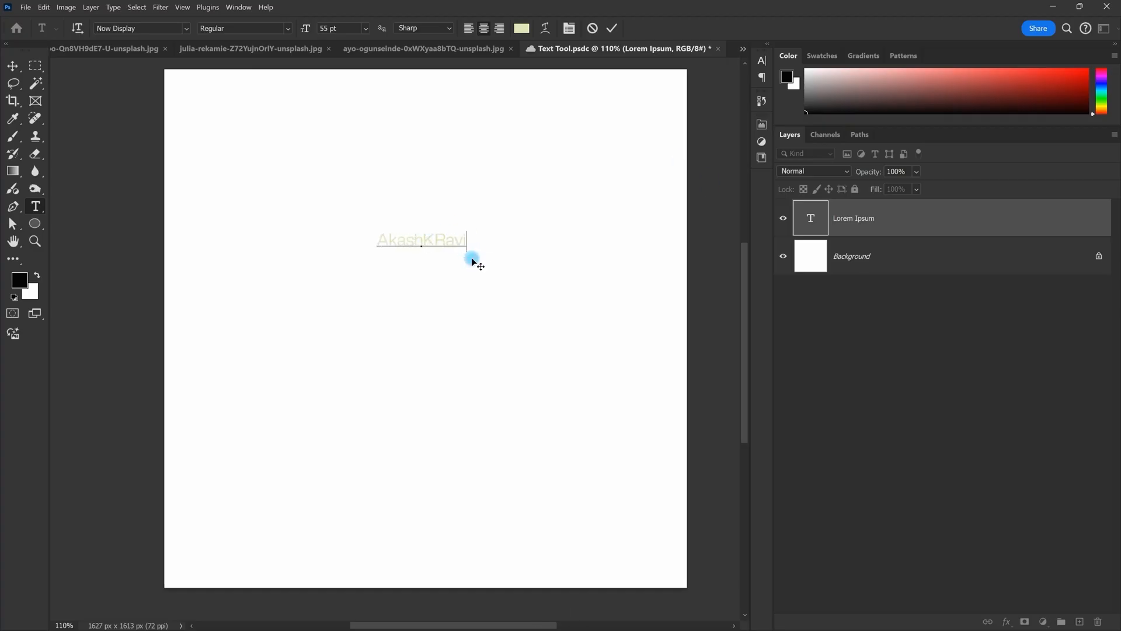
pyautogui.click(612, 28)
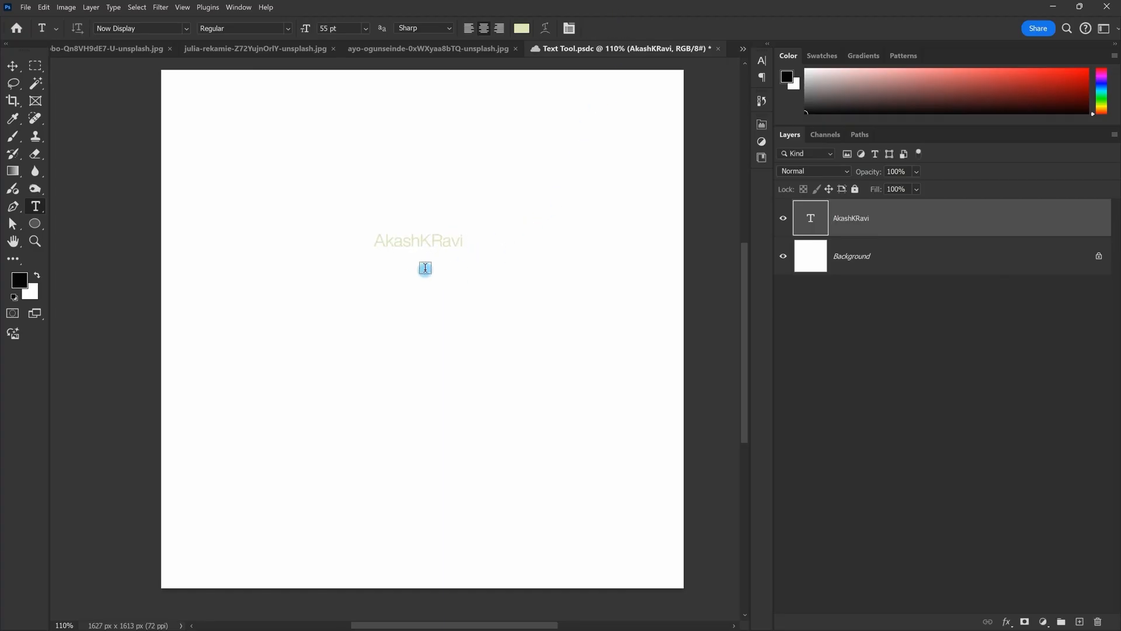
pyautogui.scroll(-1, 426, 269)
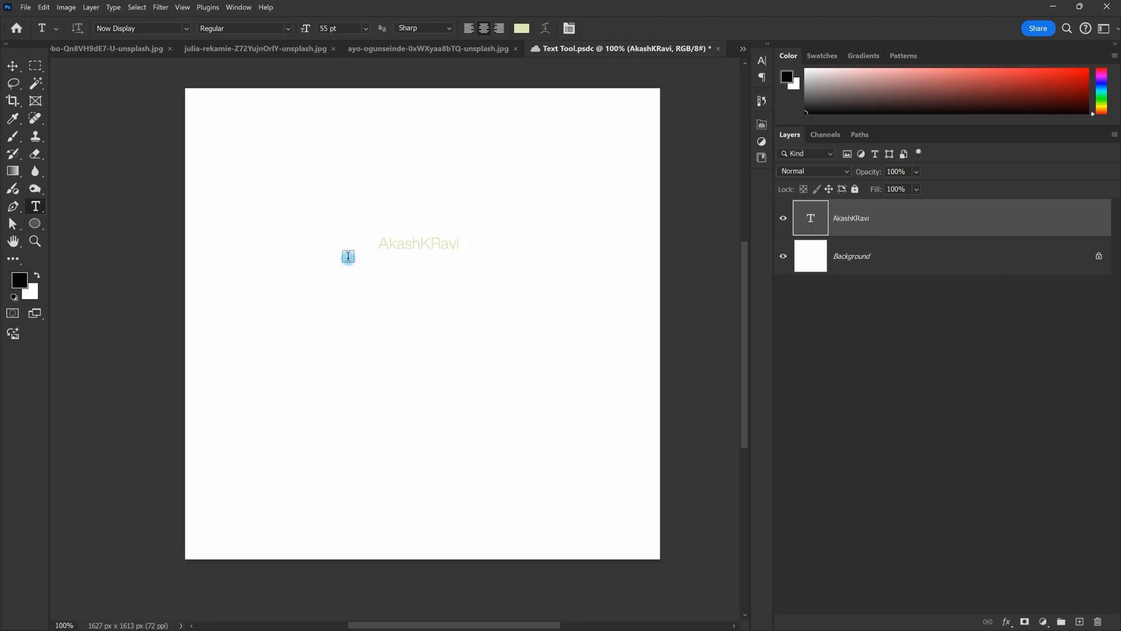
# Step: Trial-scale the name text with Ctrl+T, cancel without changes, then select all its letters
pyautogui.hotkey('ctrl', 't')
pyautogui.moveTo(457, 258); pyautogui.dragTo(608, 308)
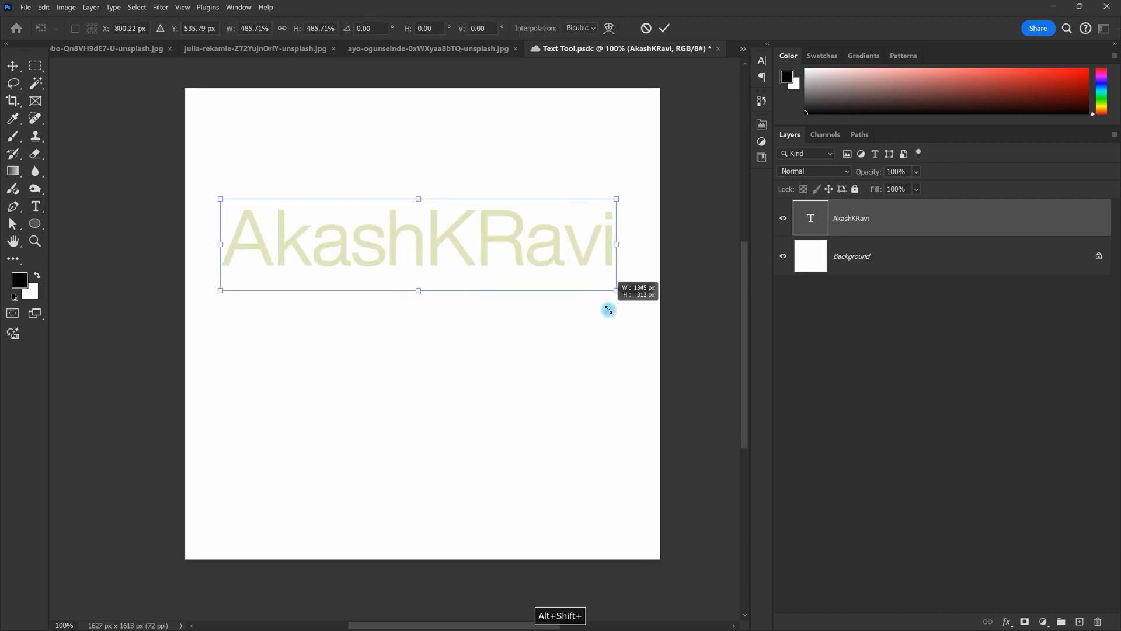
pyautogui.press('Escape')
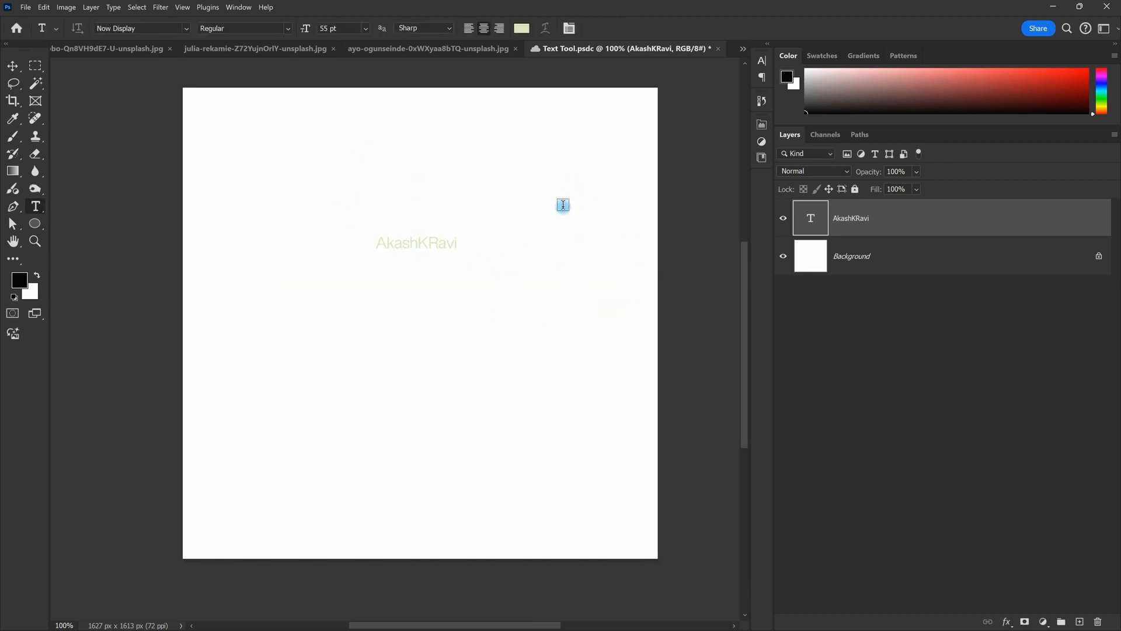
pyautogui.hotkey('ctrl', 't')
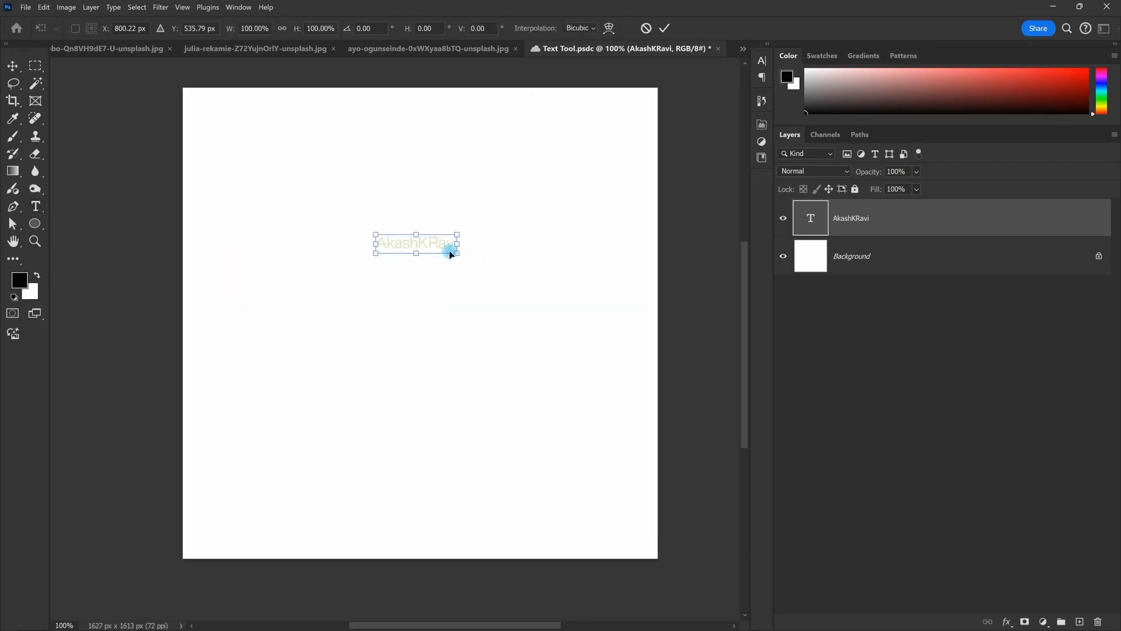
pyautogui.press('Escape')
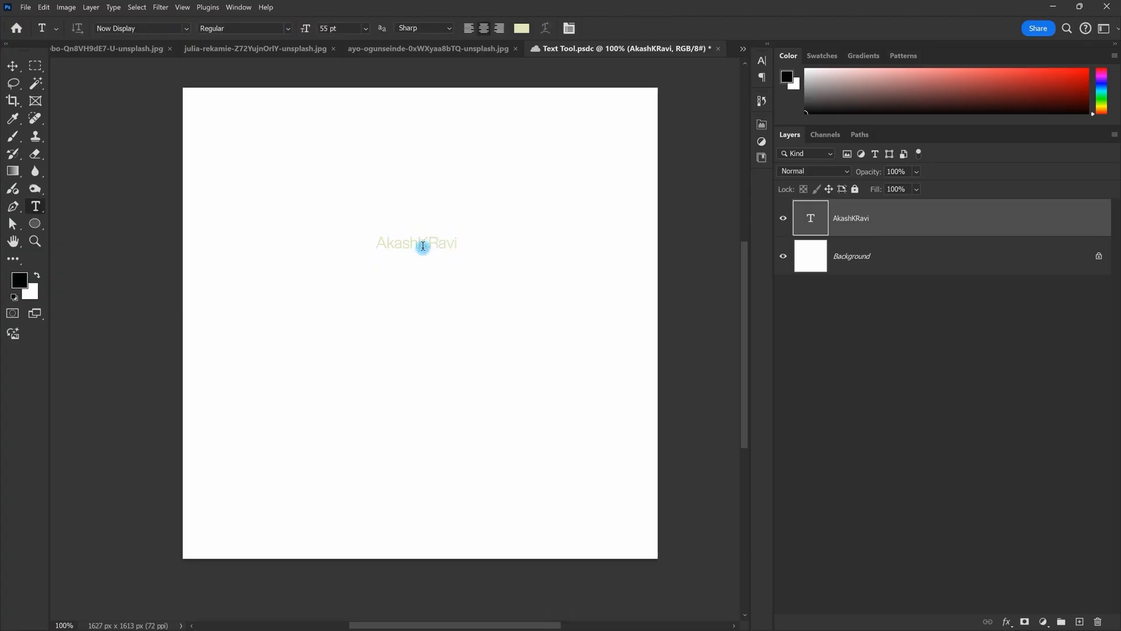
pyautogui.moveTo(379, 246); pyautogui.dragTo(521, 246)
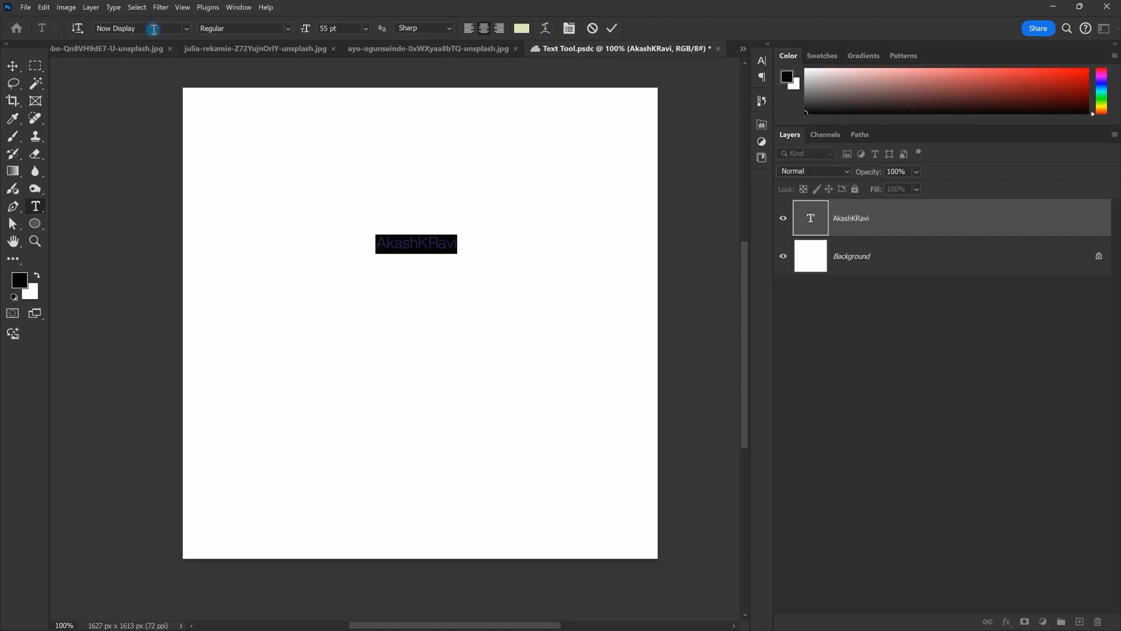
# Step: Check the font style and anti-aliasing lists, keep Sharp, and right-align the text
pyautogui.click(290, 30)
pyautogui.click(290, 30)
pyautogui.click(289, 29)
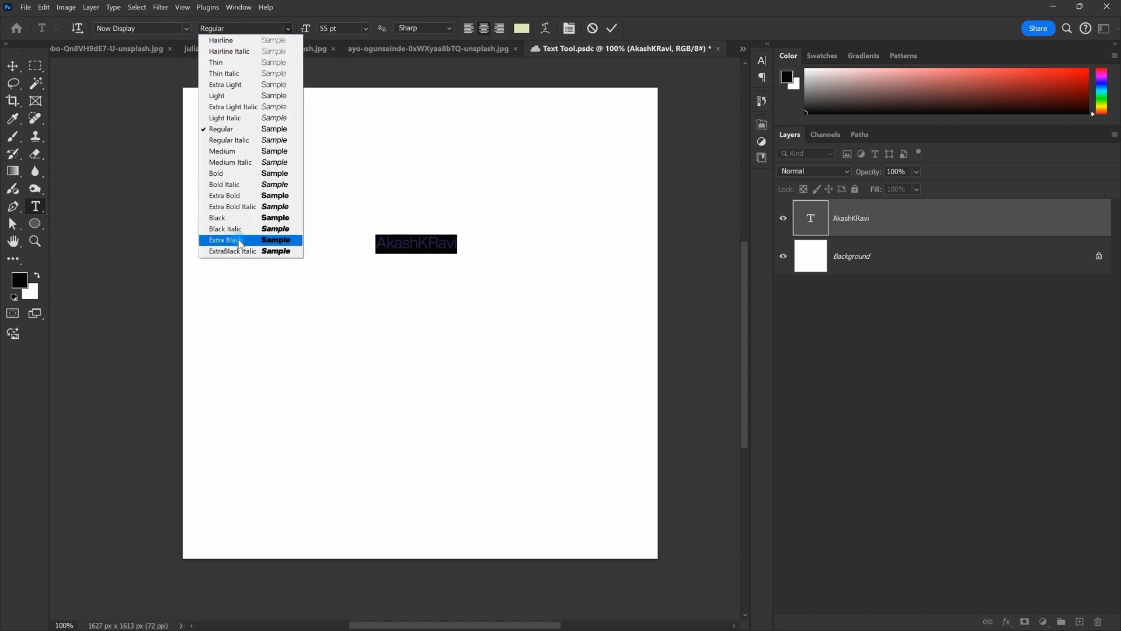
pyautogui.click(291, 33)
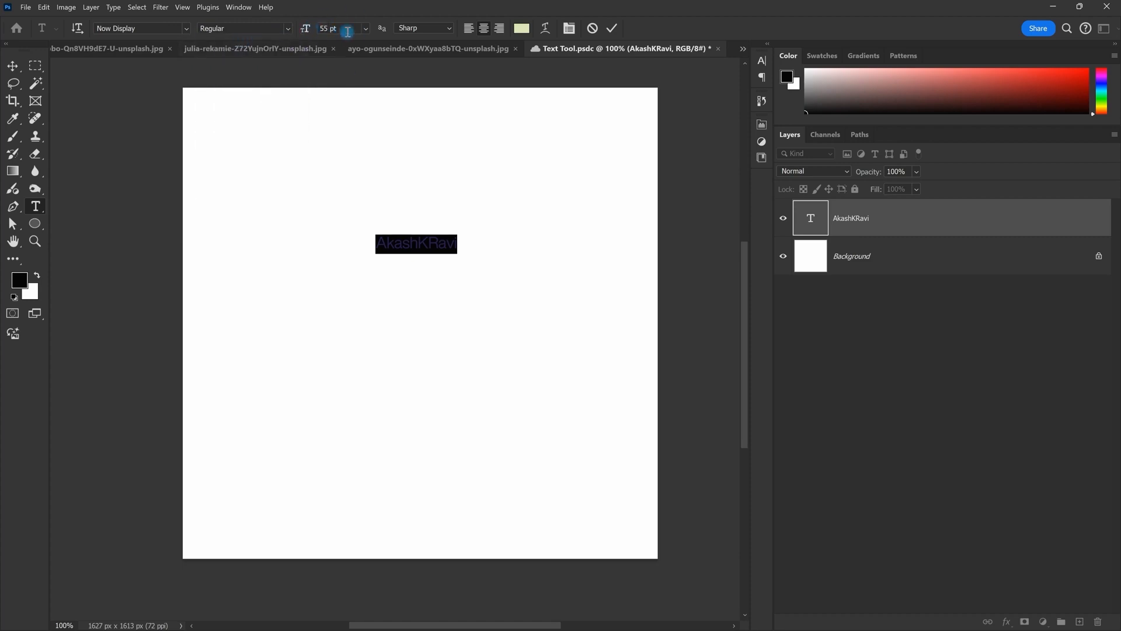
pyautogui.click(435, 28)
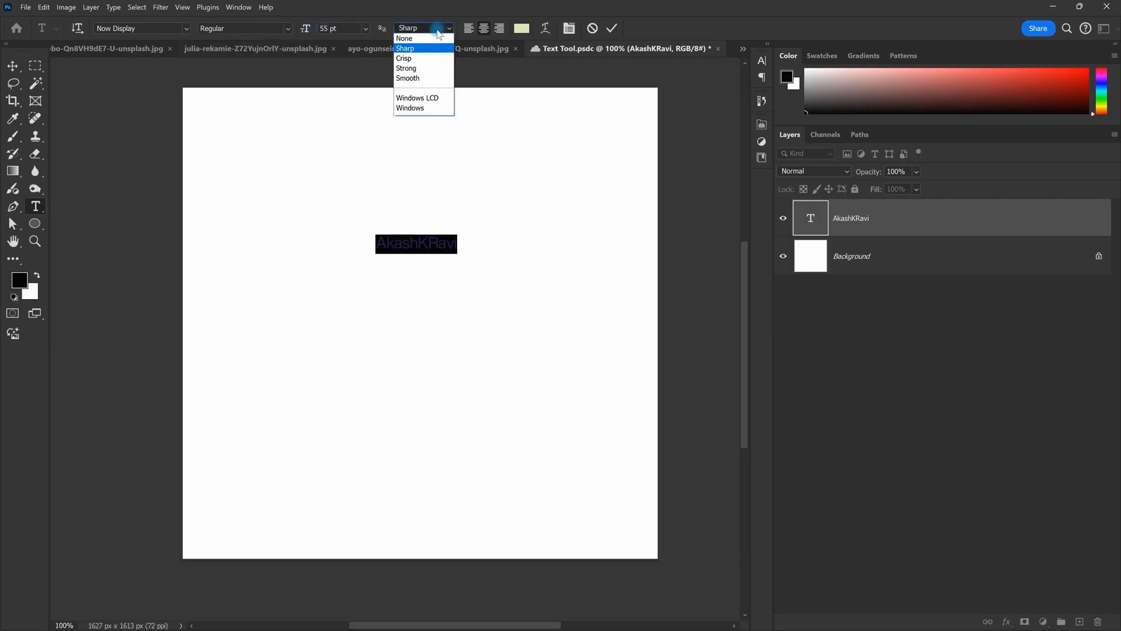
pyautogui.click(425, 47)
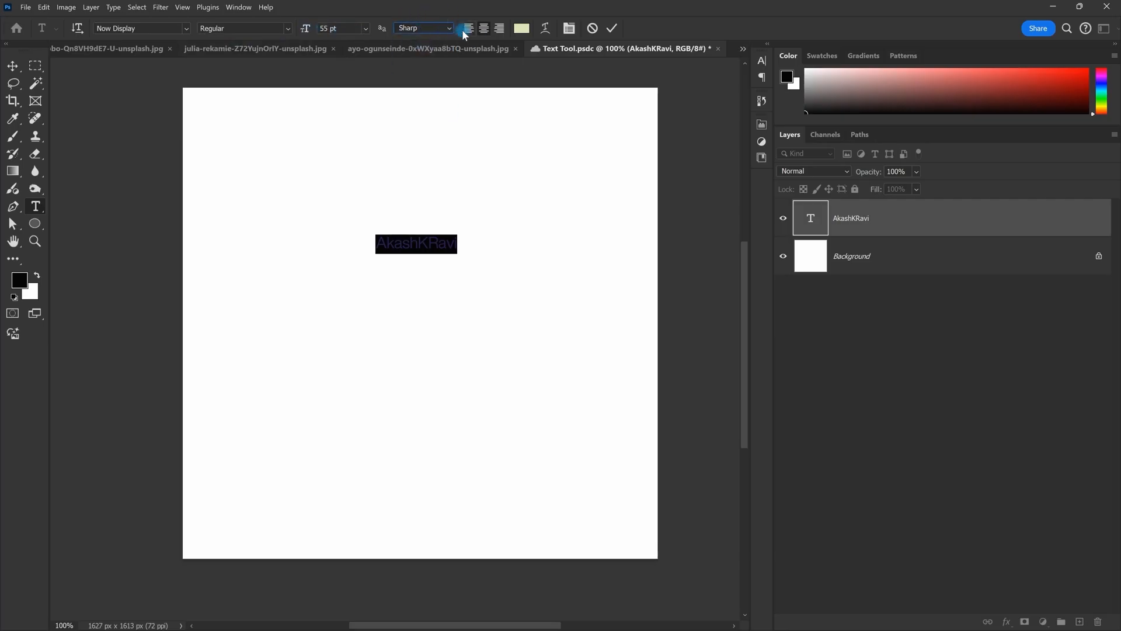
pyautogui.click(500, 29)
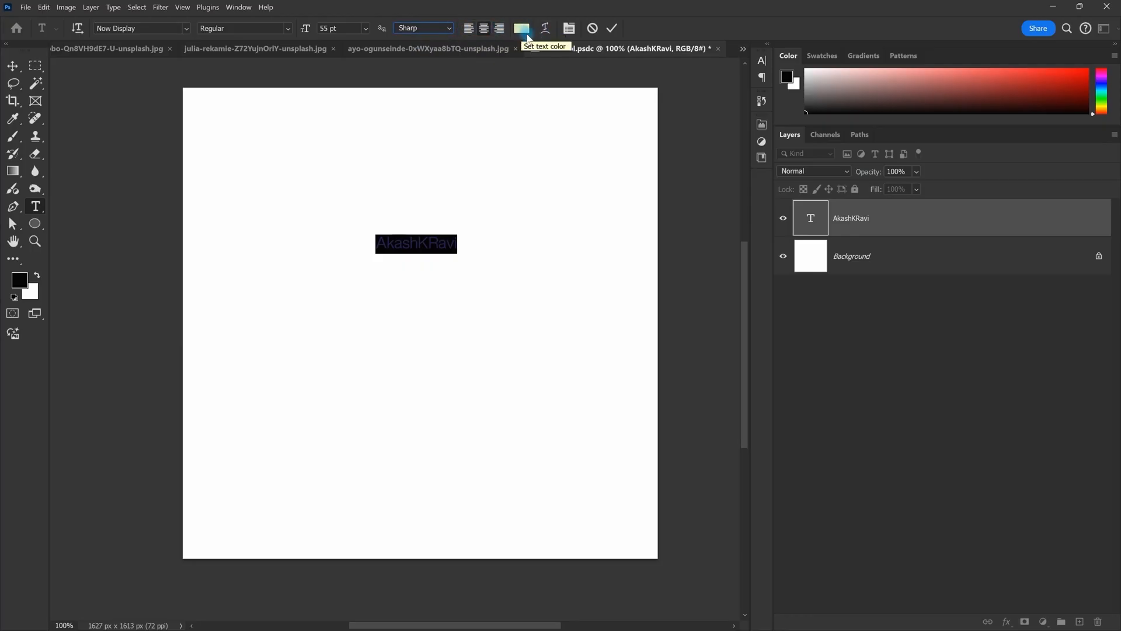
pyautogui.click(524, 31)
pyautogui.moveTo(901, 38); pyautogui.dragTo(751, 58)
pyautogui.moveTo(689, 152); pyautogui.dragTo(594, 261)
pyautogui.click(913, 81)
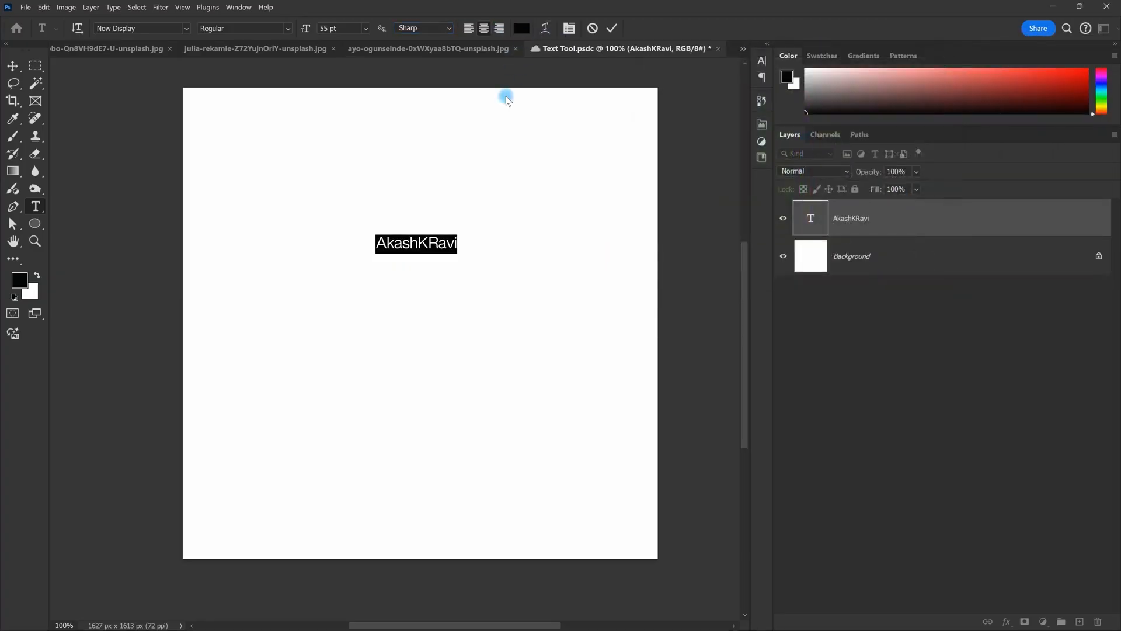
pyautogui.click(287, 32)
pyautogui.click(274, 195)
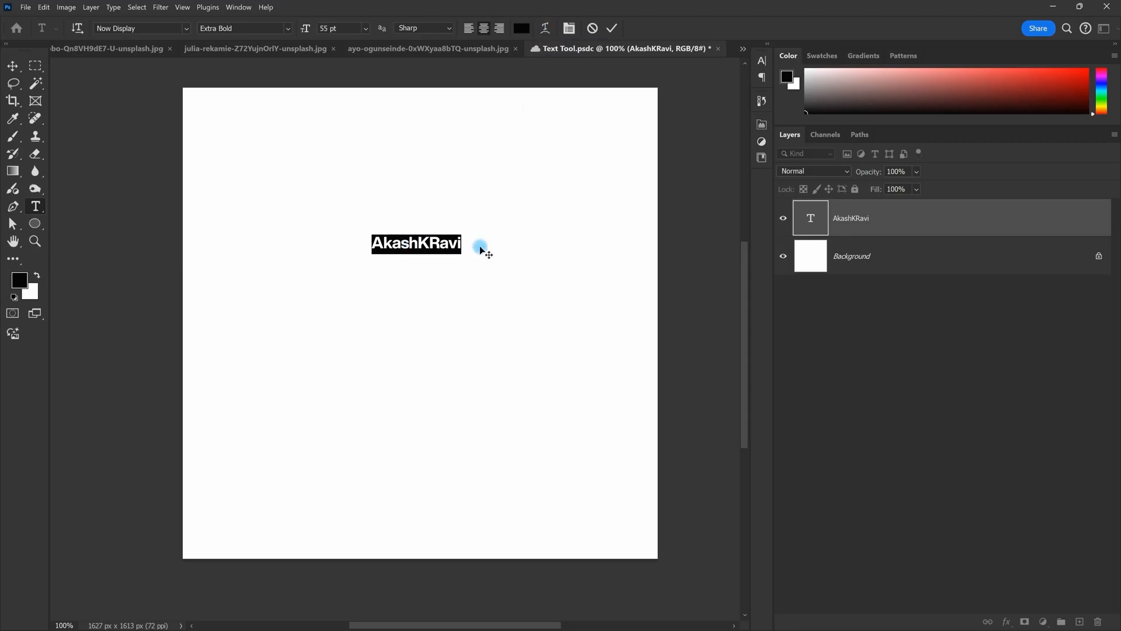
pyautogui.click(546, 35)
pyautogui.moveTo(546, 145); pyautogui.dragTo(671, 62)
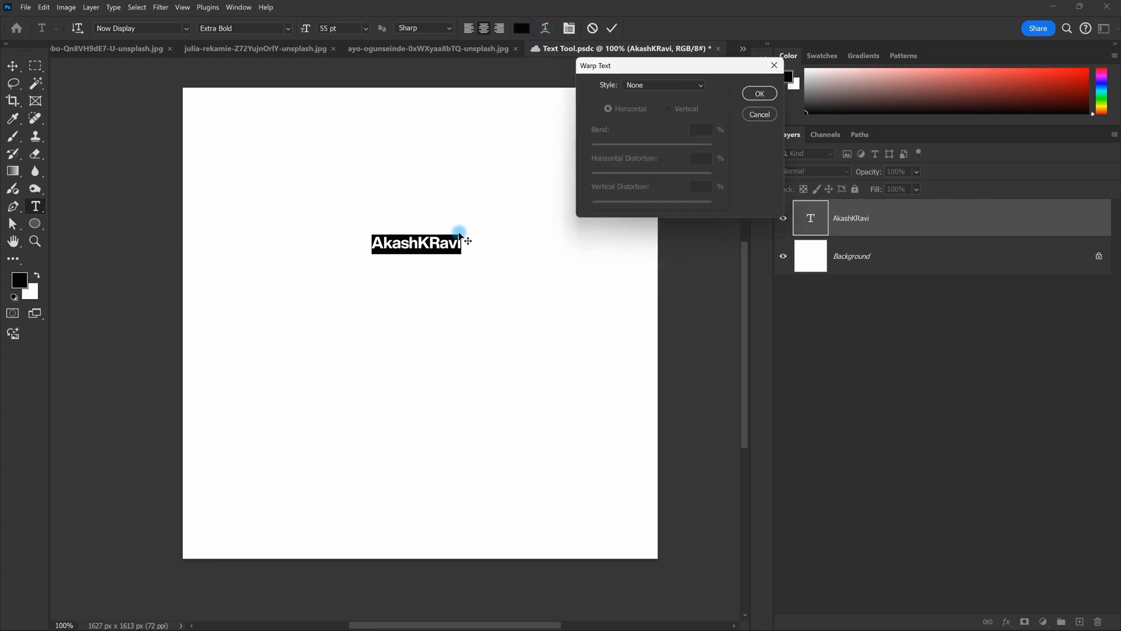
# Step: Preview Arc, Shell Upper and Flag warps, then cancel so the text stays unwarped
pyautogui.click(691, 86)
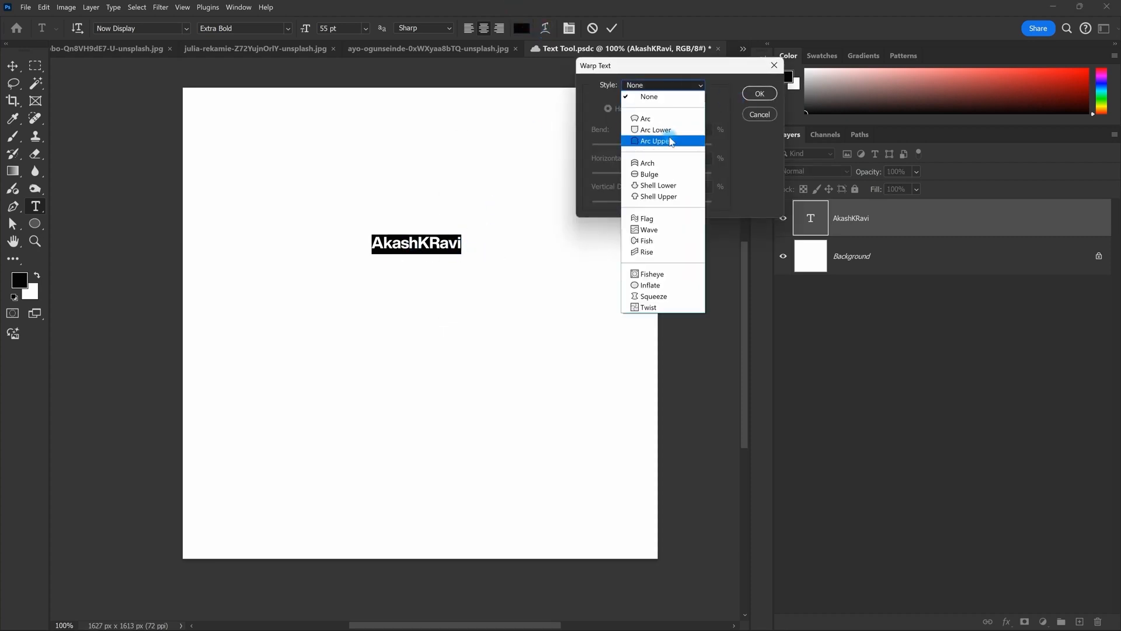
pyautogui.click(670, 125)
pyautogui.click(673, 85)
pyautogui.click(662, 198)
pyautogui.click(675, 87)
pyautogui.click(654, 218)
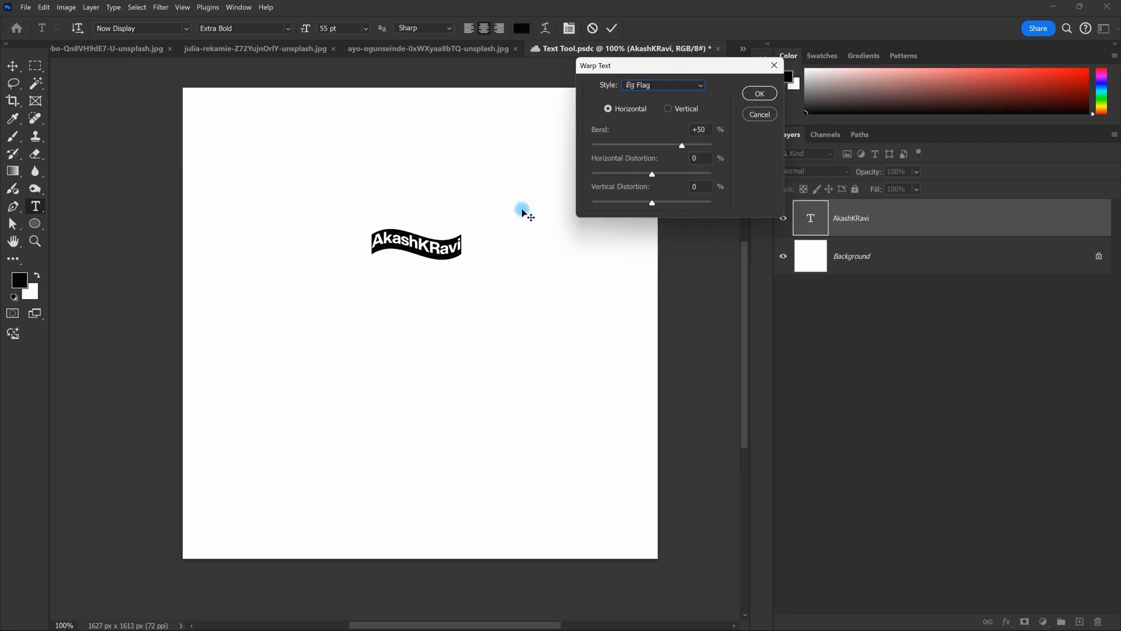
pyautogui.click(763, 116)
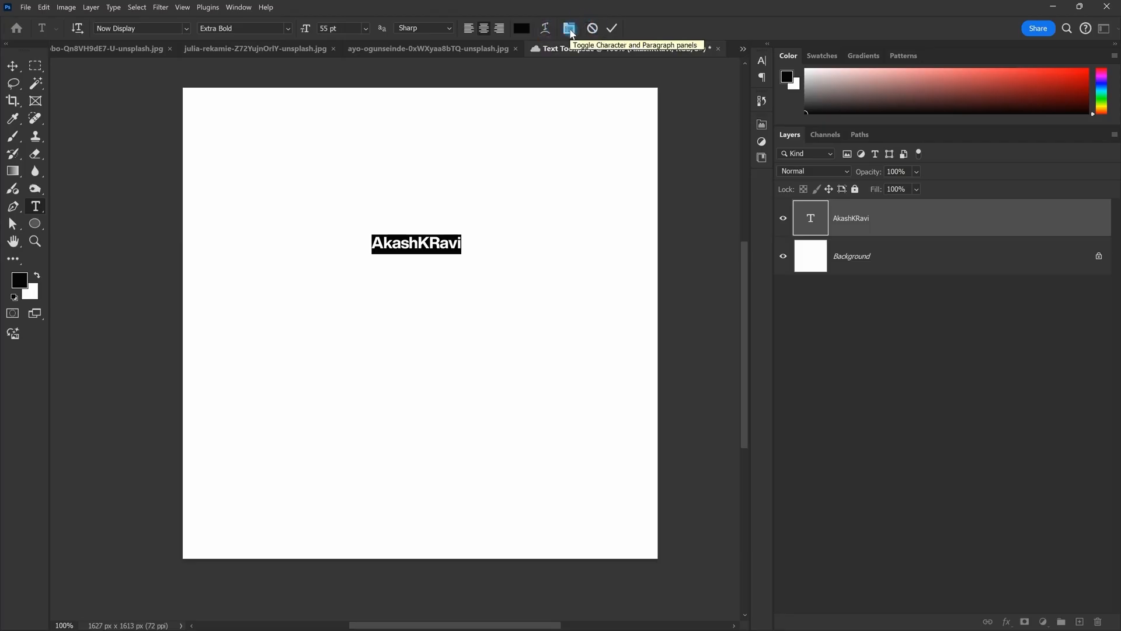
# Step: Expand the Character/Paragraph panels, flip between their tabs, then collapse them
pyautogui.click(569, 29)
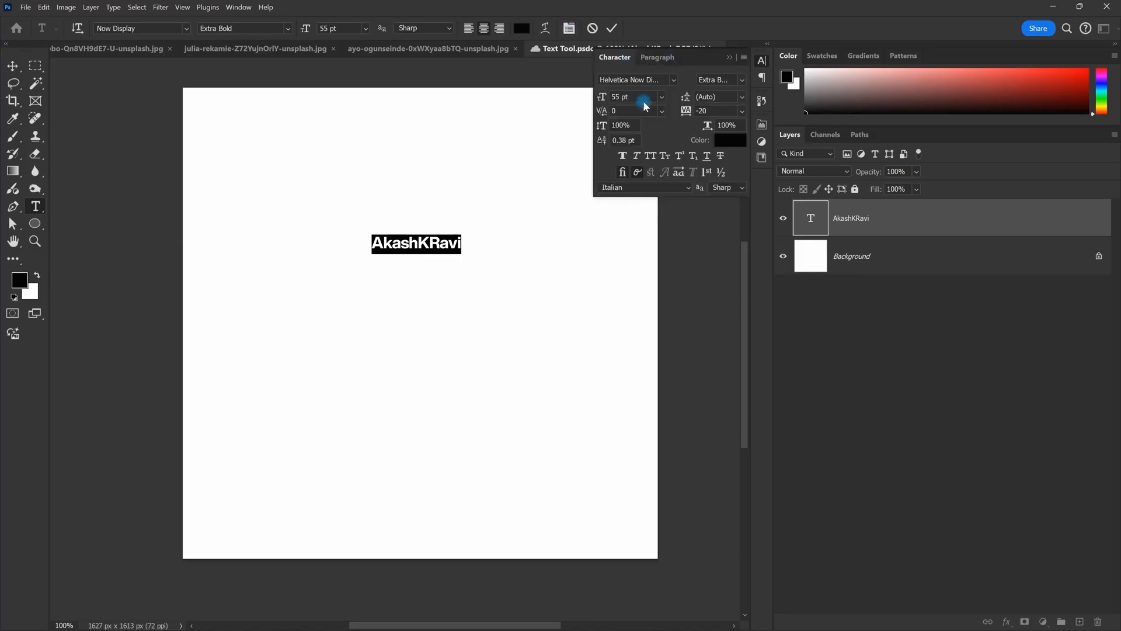
pyautogui.click(656, 58)
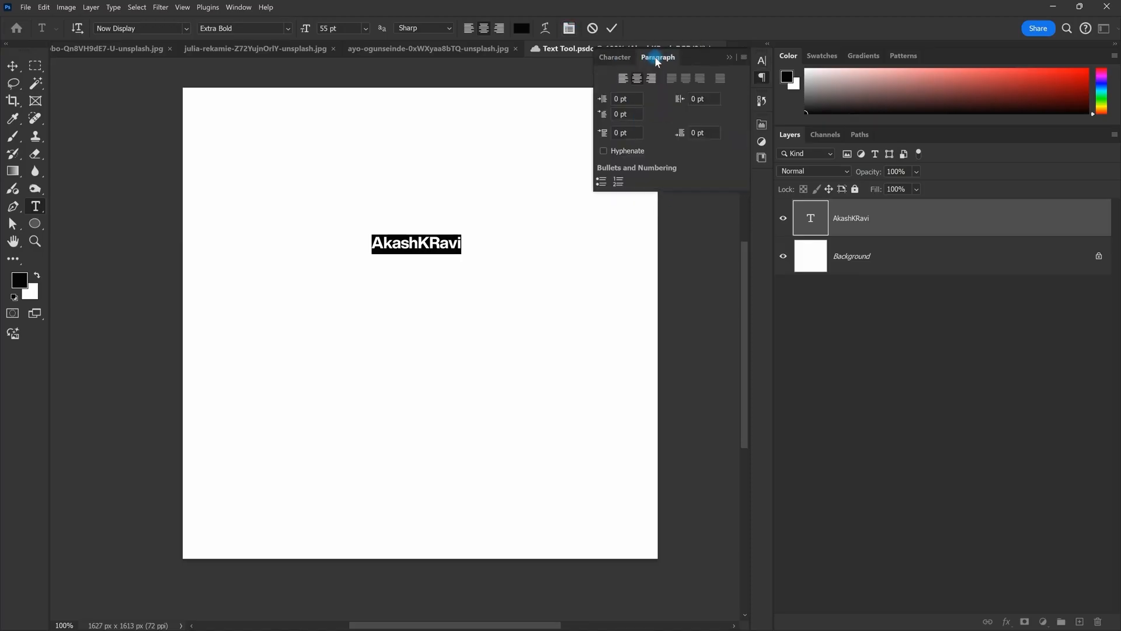
pyautogui.click(615, 57)
pyautogui.click(384, 214)
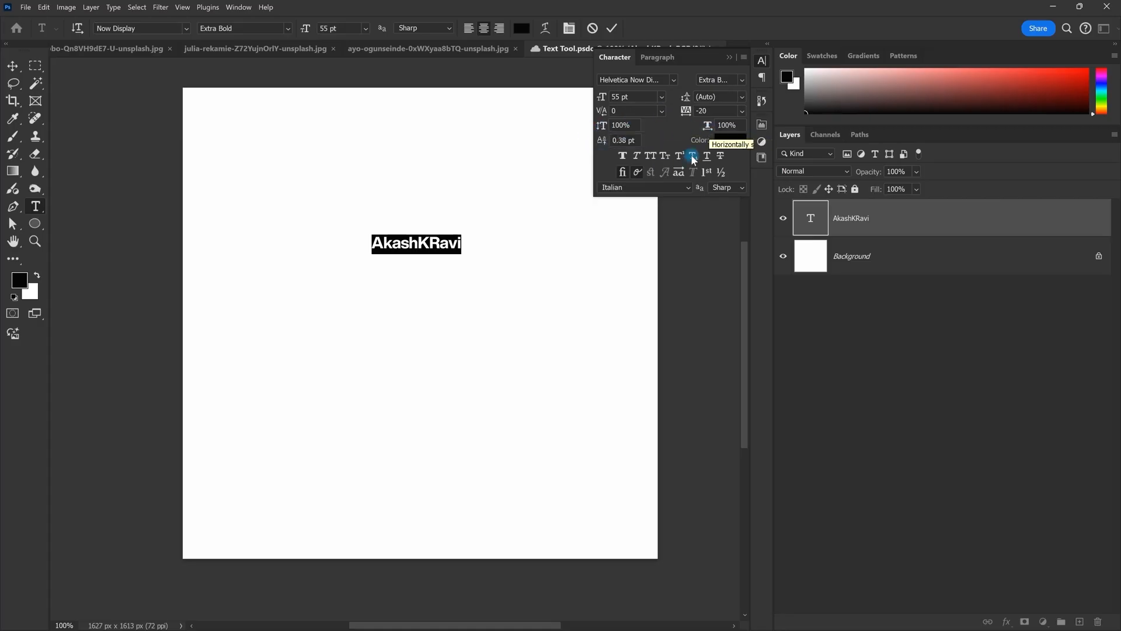
pyautogui.click(657, 62)
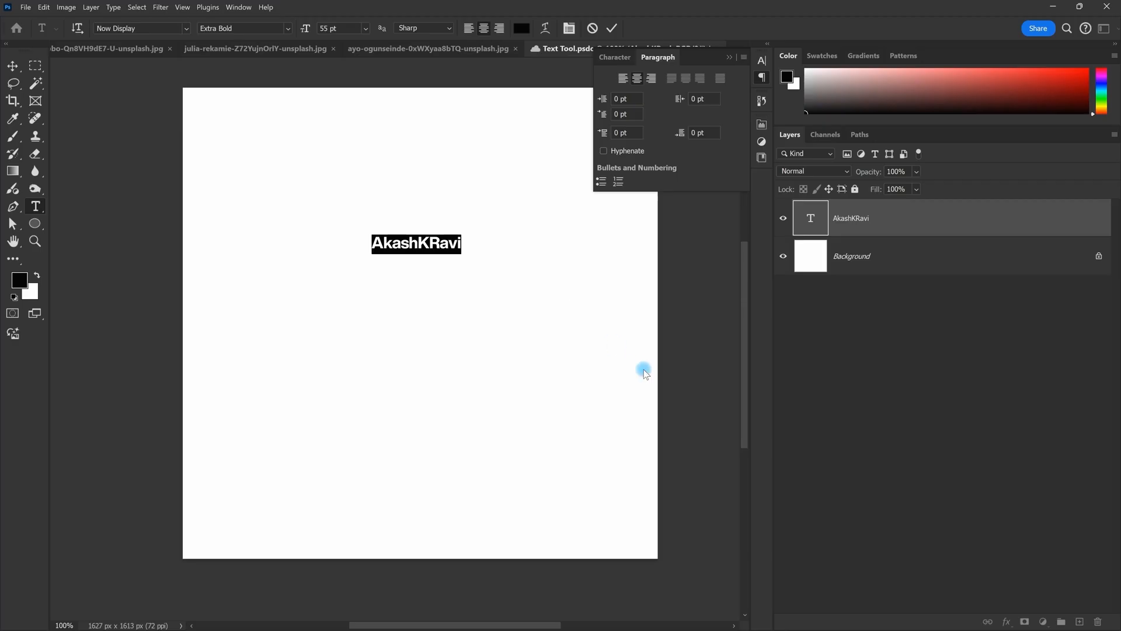
pyautogui.click(611, 62)
pyautogui.click(645, 59)
pyautogui.click(615, 60)
pyautogui.click(669, 62)
pyautogui.click(617, 59)
pyautogui.click(654, 63)
pyautogui.click(729, 56)
# Step: Show the Character panel from the Window menu, checking its Paragraph tab
pyautogui.click(237, 7)
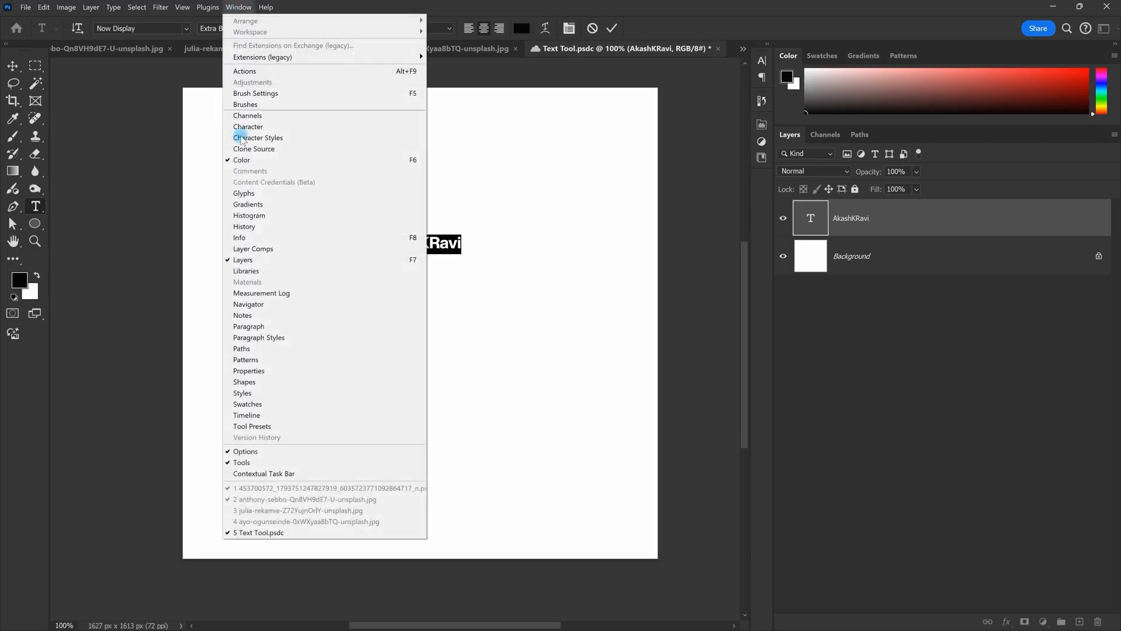
pyautogui.click(252, 127)
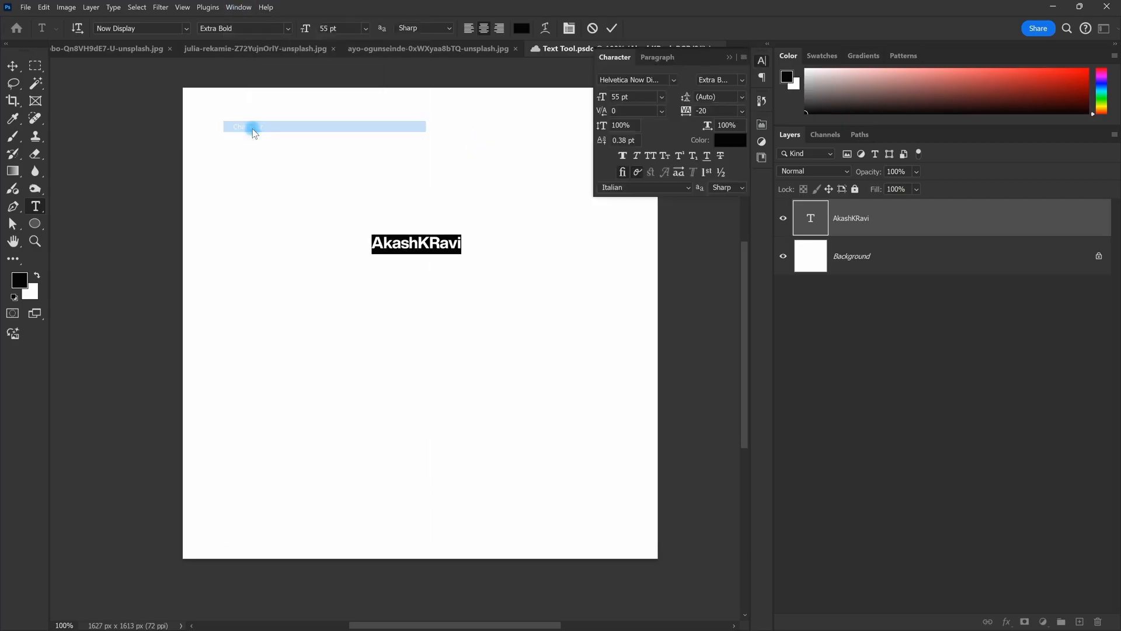
pyautogui.click(659, 58)
pyautogui.click(626, 65)
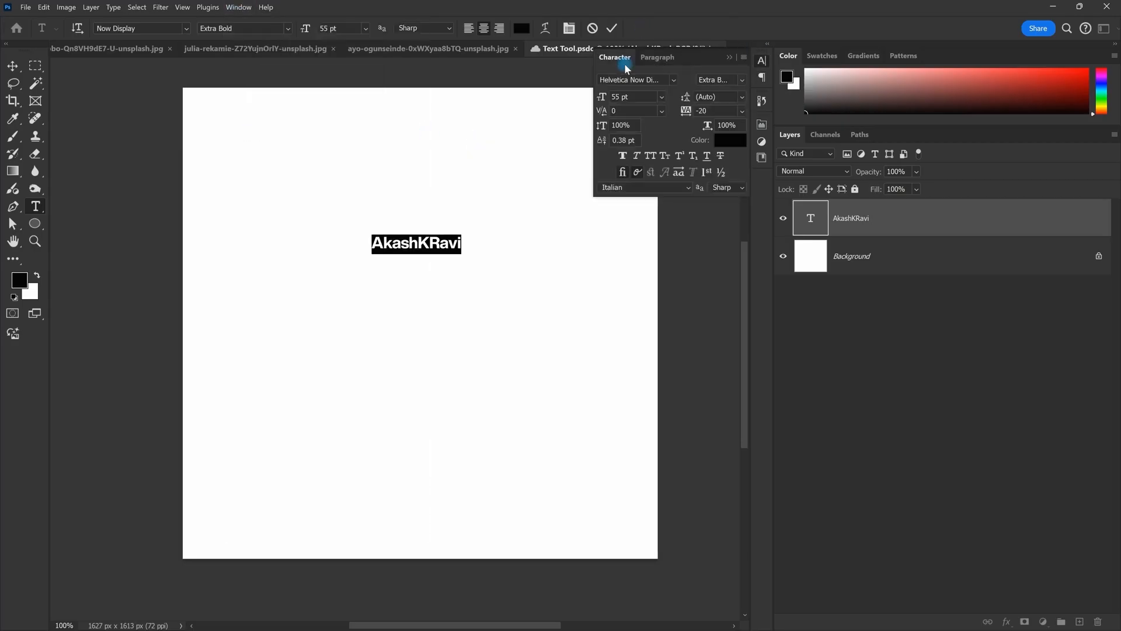
pyautogui.click(592, 30)
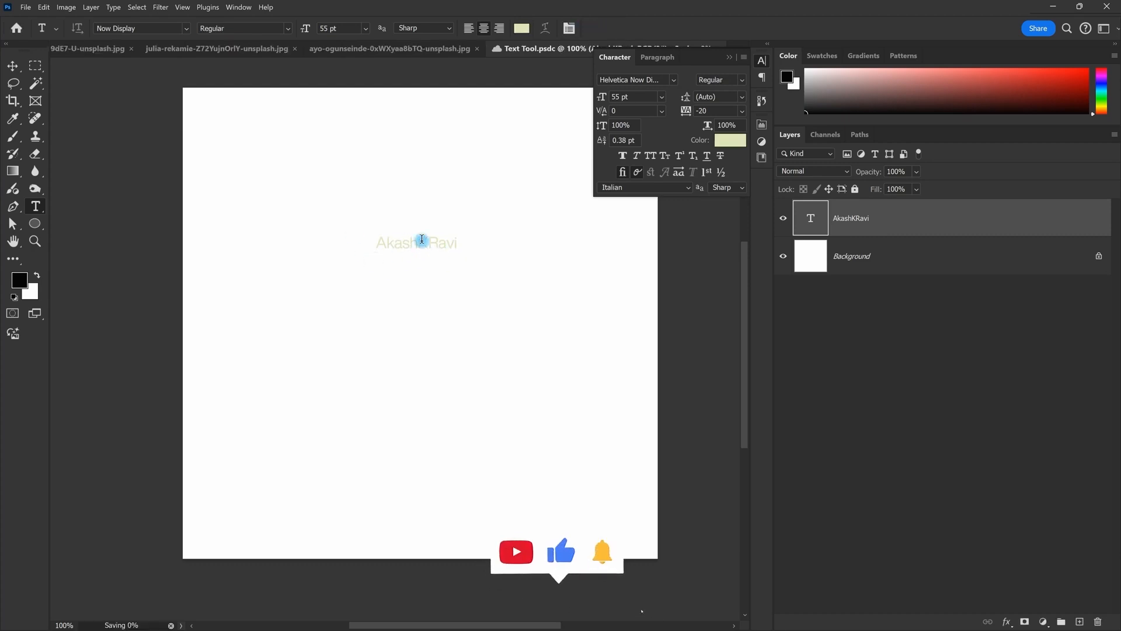
pyautogui.moveTo(421, 240); pyautogui.dragTo(488, 240)
pyautogui.press('Escape')
pyautogui.moveTo(379, 243); pyautogui.dragTo(509, 245)
pyautogui.click(743, 80)
pyautogui.click(717, 242)
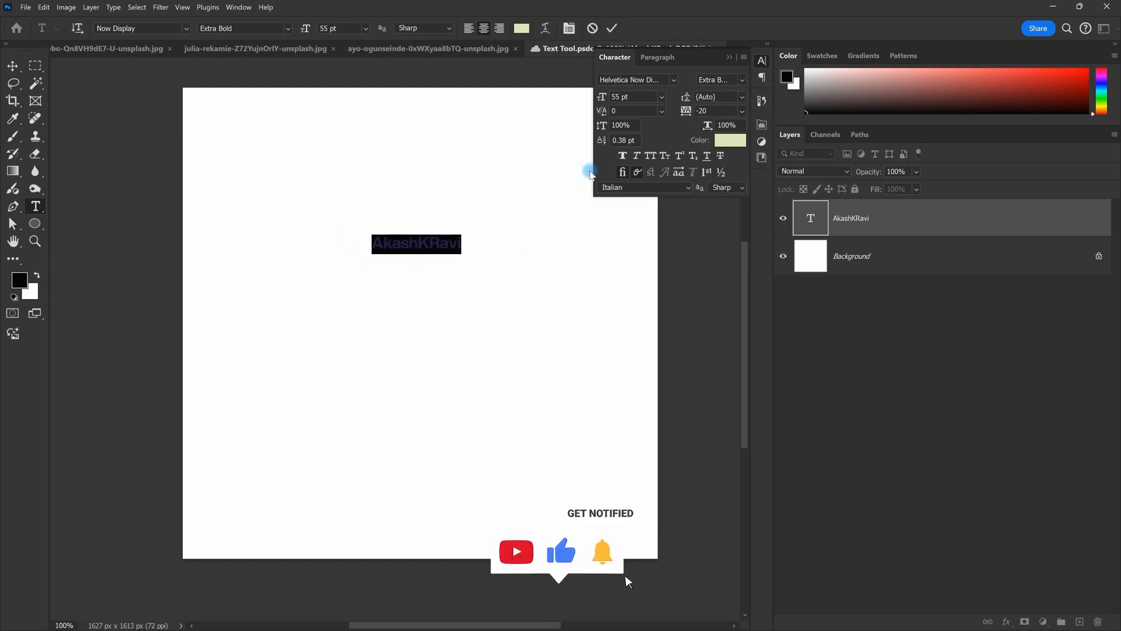
pyautogui.click(730, 140)
# Step: Confirm black 000000 as the text colour, commit the text and close the Character panel
pyautogui.write('000000')
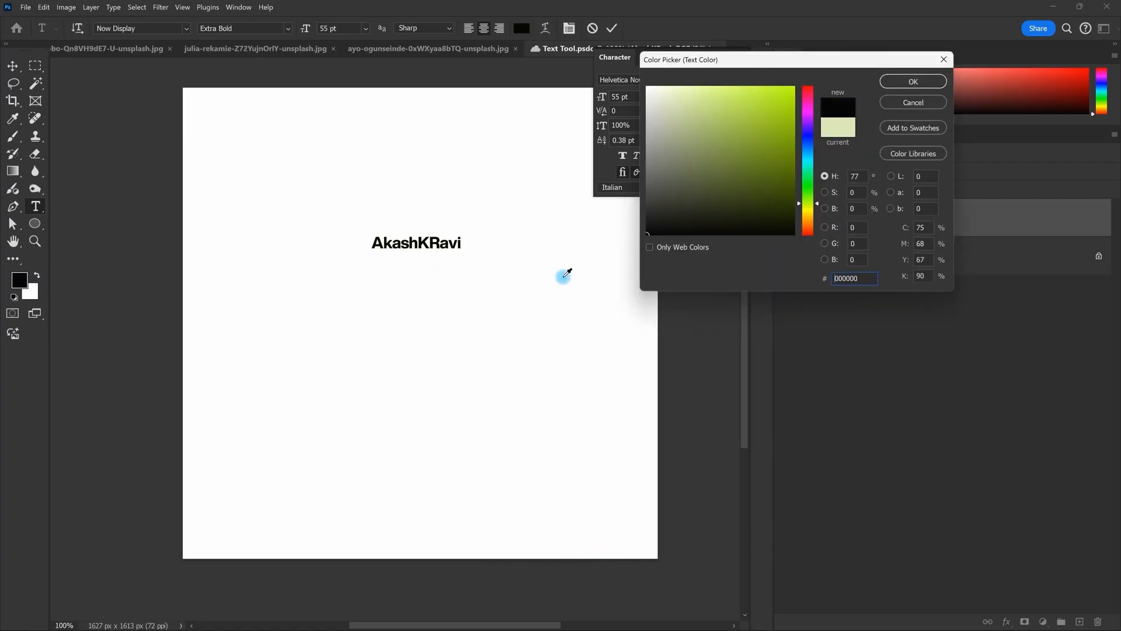
pyautogui.click(913, 82)
pyautogui.click(617, 31)
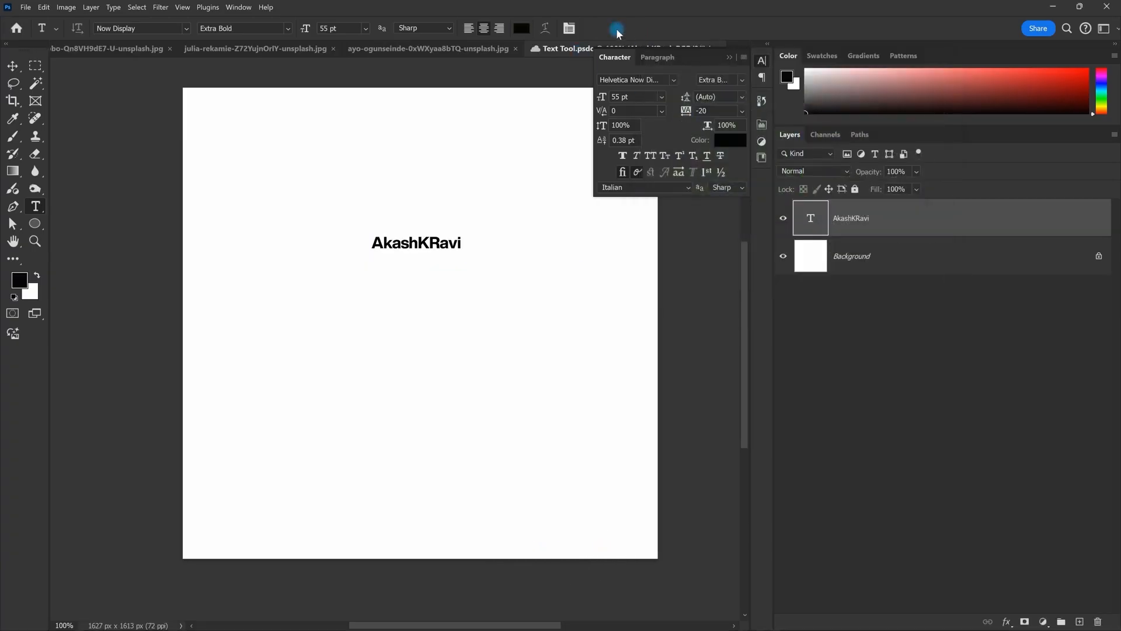
pyautogui.click(732, 57)
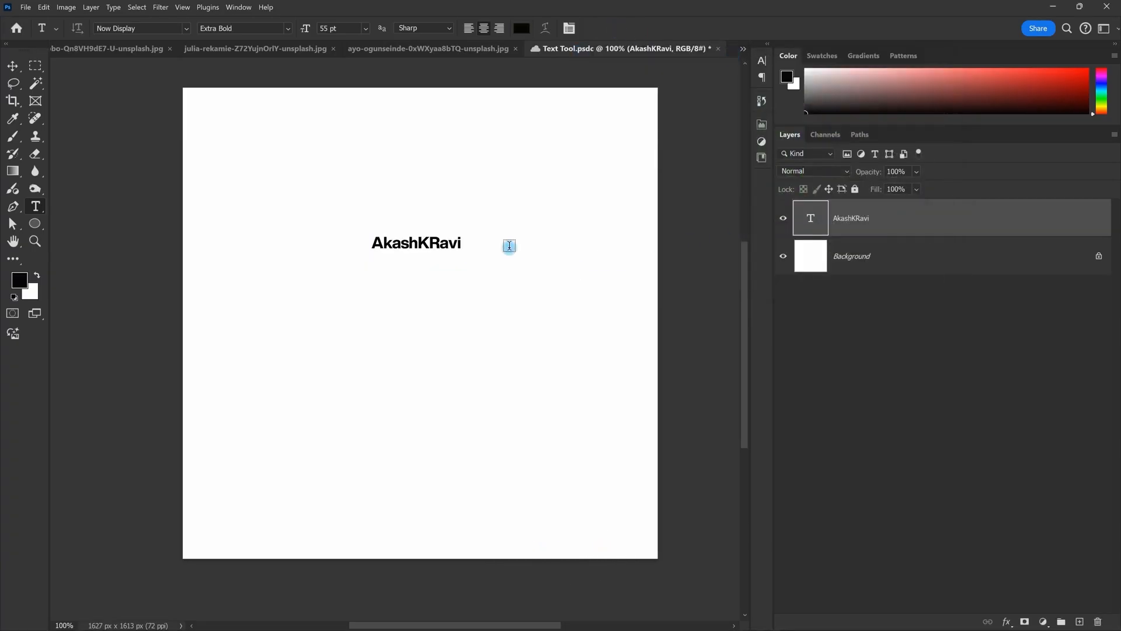
# Step: Undo a 100 pt size on the name, then enter 100 pt with Background selected
pyautogui.click(347, 28)
pyautogui.write('100')
pyautogui.press('Return')
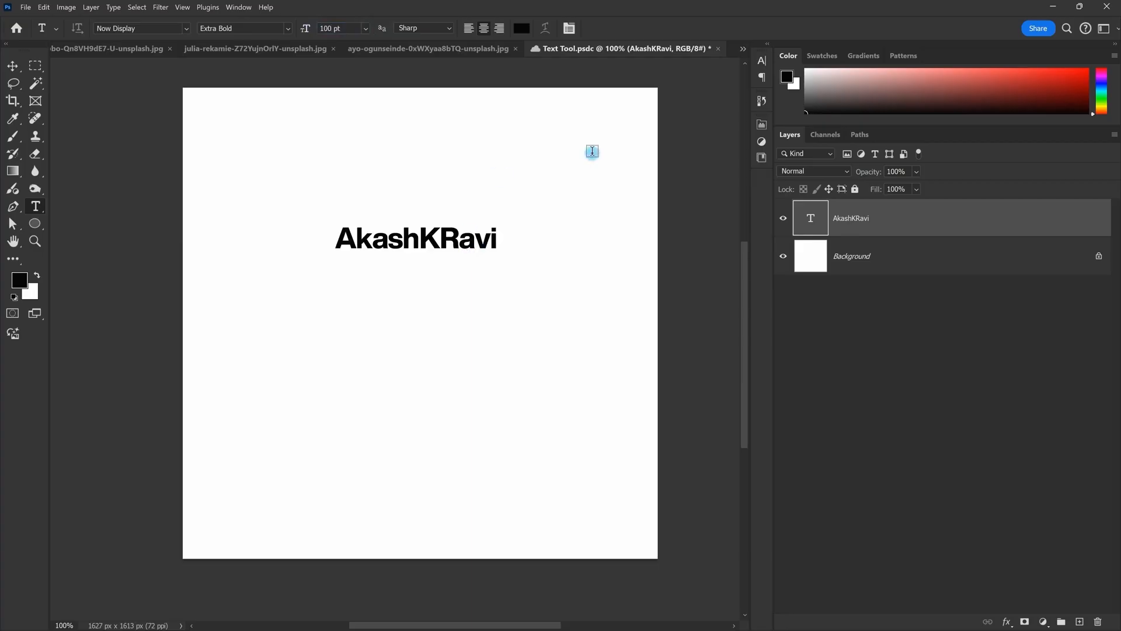
pyautogui.hotkey('ctrl', 'z')
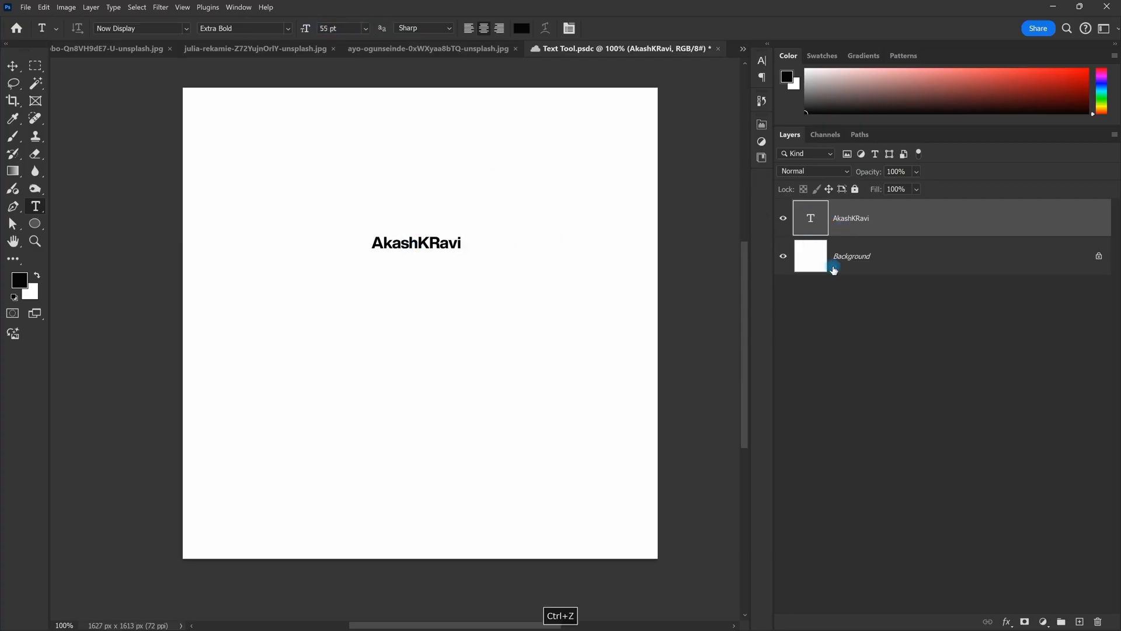
pyautogui.click(842, 262)
pyautogui.moveTo(346, 30); pyautogui.dragTo(197, 36)
pyautogui.write('100')
pyautogui.press('Return')
pyautogui.moveTo(343, 37); pyautogui.dragTo(287, 35)
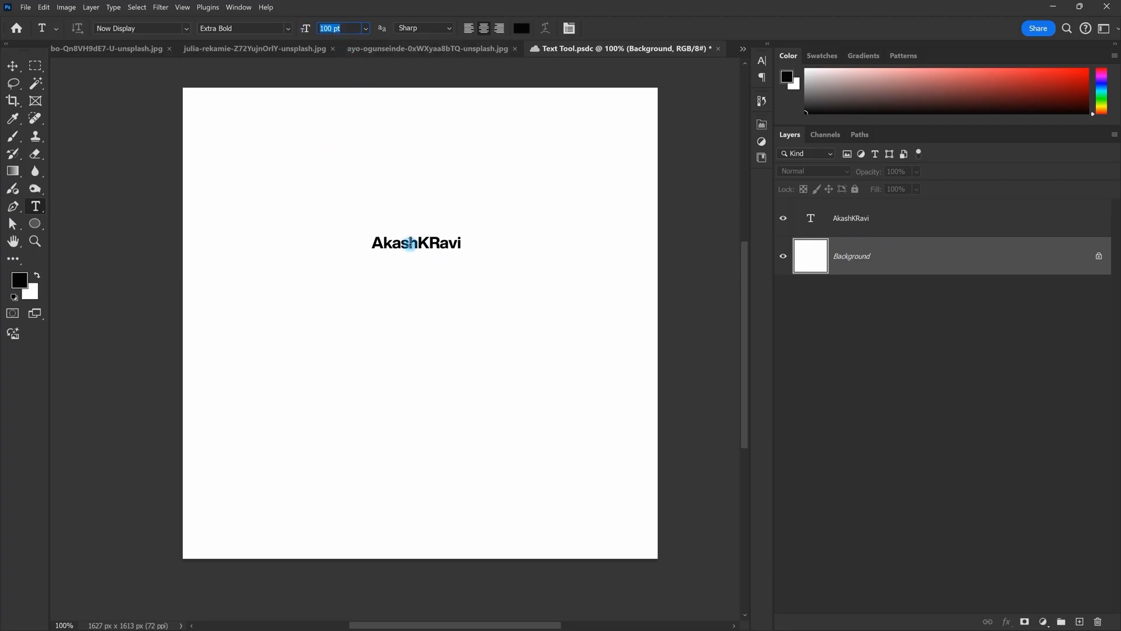
# Step: Check the name layer's size, then reselect Background and set 100 pt again
pyautogui.click(852, 234)
pyautogui.click(339, 27)
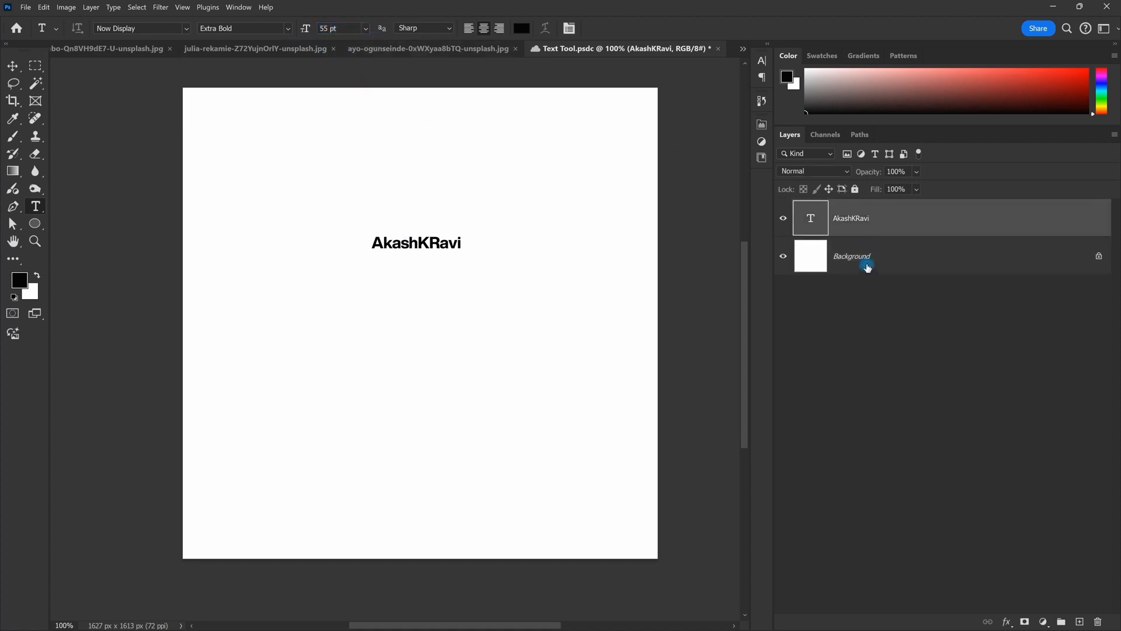
pyautogui.click(867, 267)
pyautogui.click(341, 27)
pyautogui.write('100')
pyautogui.press('Return')
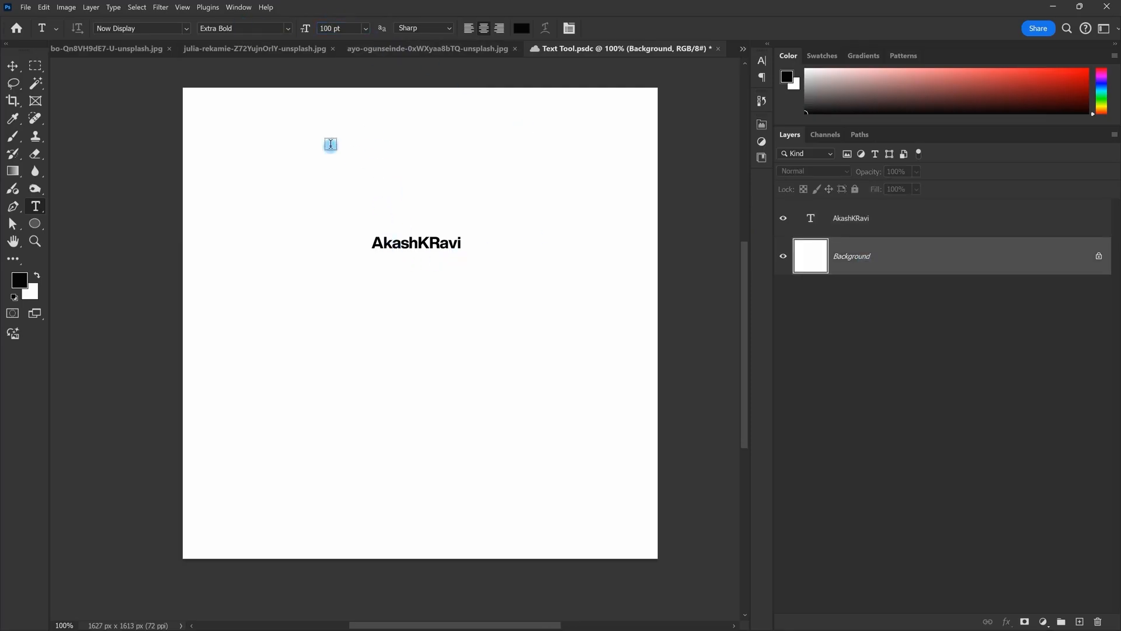
pyautogui.click(324, 144)
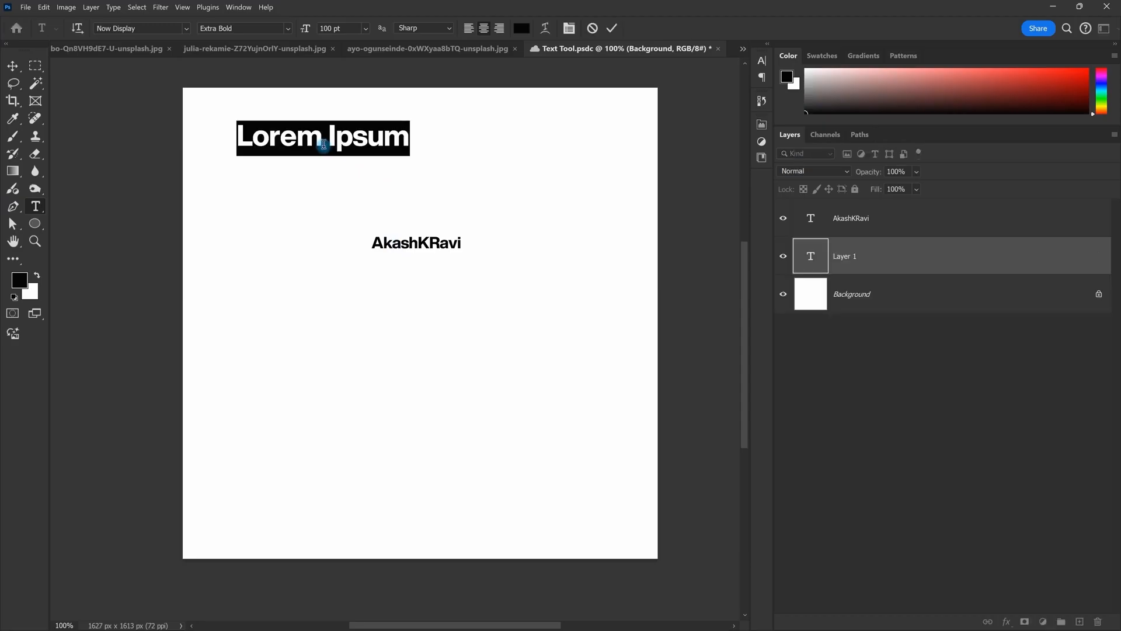
pyautogui.press('BackSpace')
pyautogui.press('BackSpace')
pyautogui.press('BackSpace')
pyautogui.press('BackSpace')
pyautogui.press('BackSpace')
pyautogui.press('BackSpace')
pyautogui.hotkey('ctrl', 'Return')
pyautogui.moveTo(374, 146); pyautogui.dragTo(435, 222)
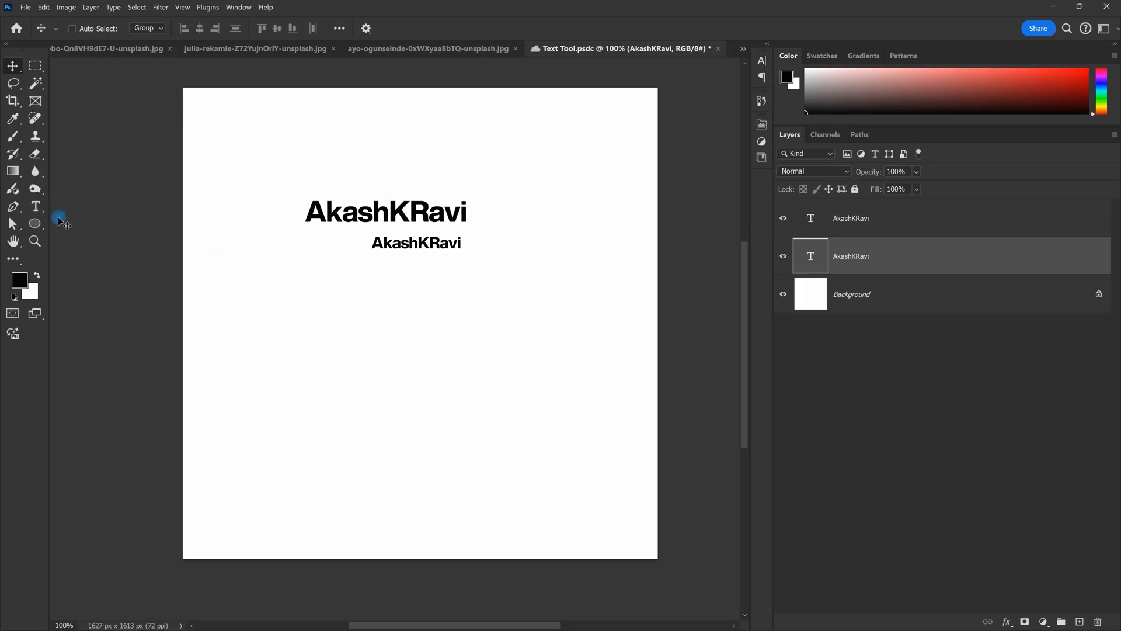
pyautogui.click(44, 209)
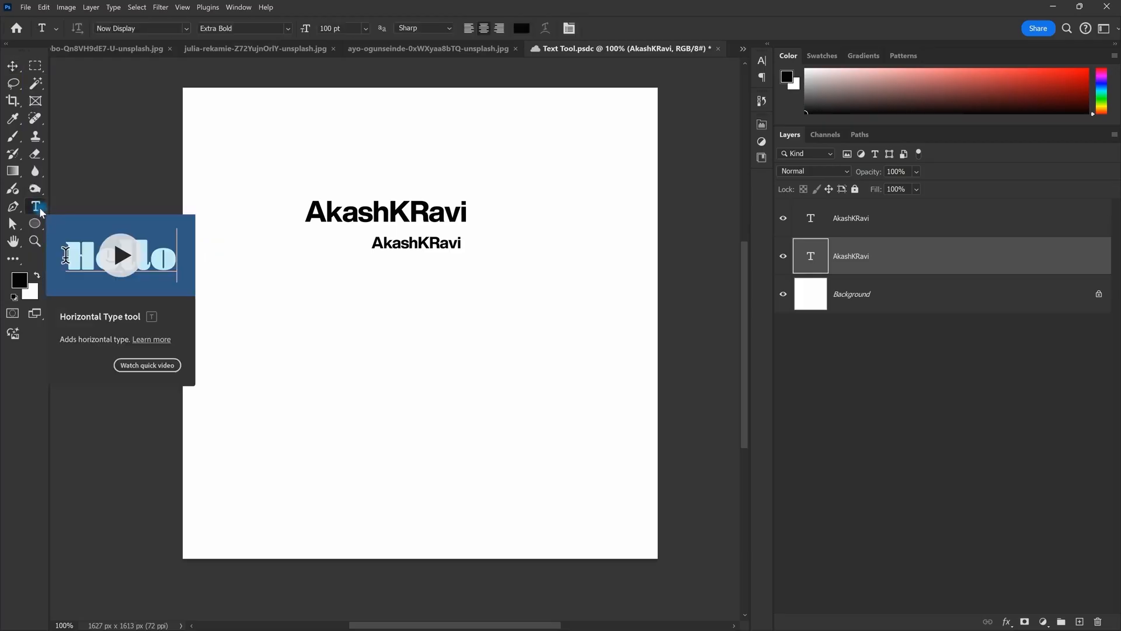
# Step: Try 36 pt on the large text from the Character panel, then undo it
pyautogui.click(12, 66)
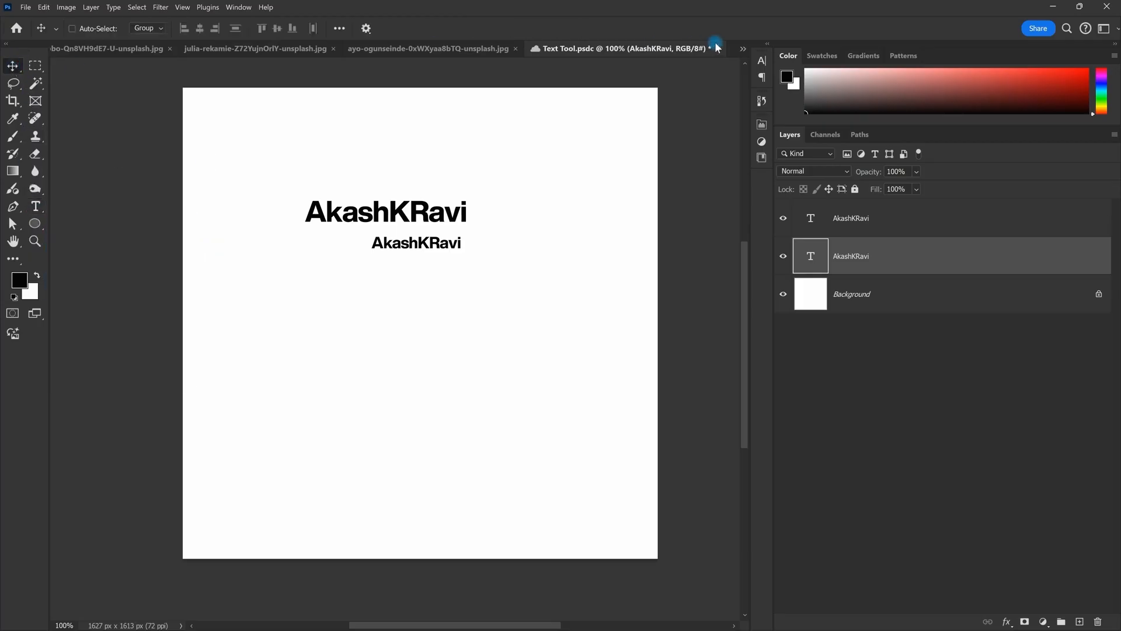
pyautogui.click(762, 61)
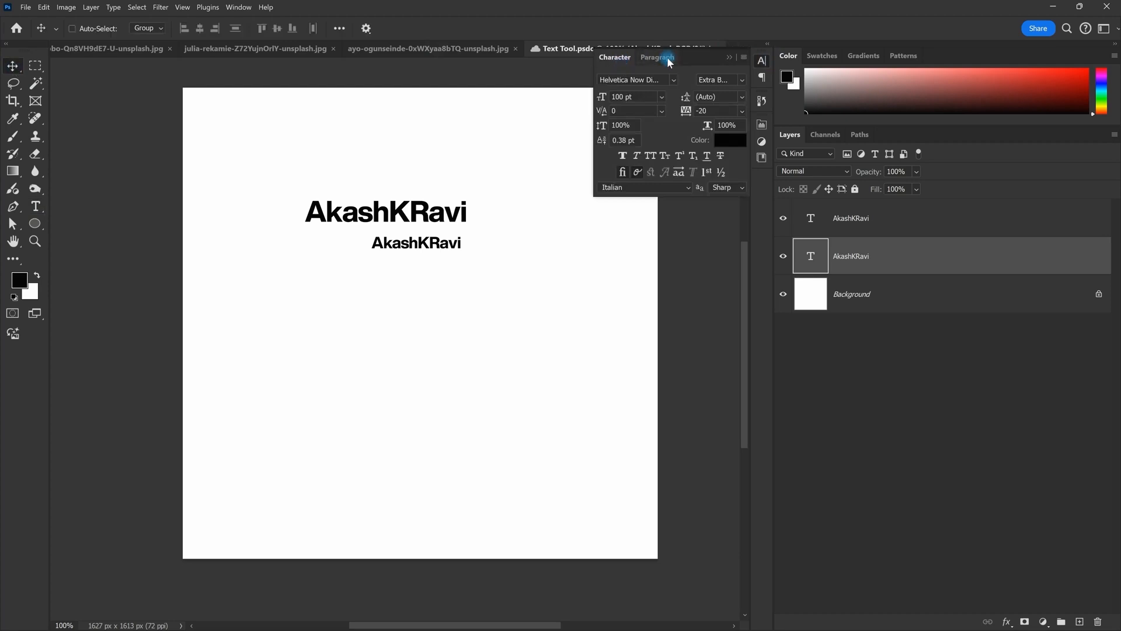
pyautogui.click(664, 97)
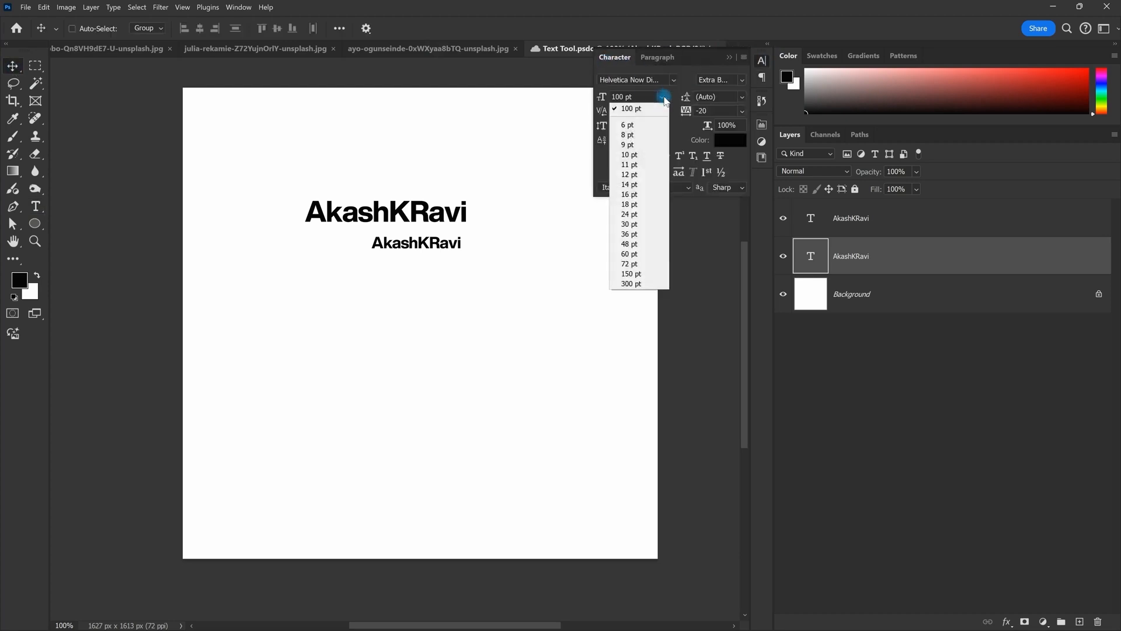
pyautogui.click(661, 234)
pyautogui.hotkey('ctrl', 'z')
pyautogui.click(761, 62)
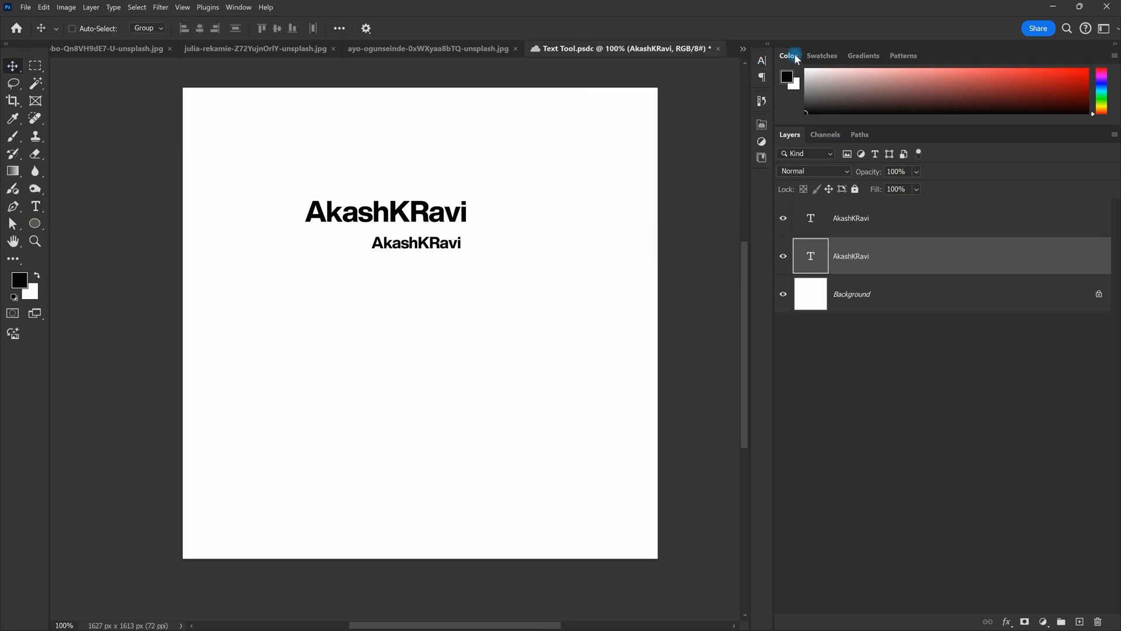
pyautogui.click(40, 204)
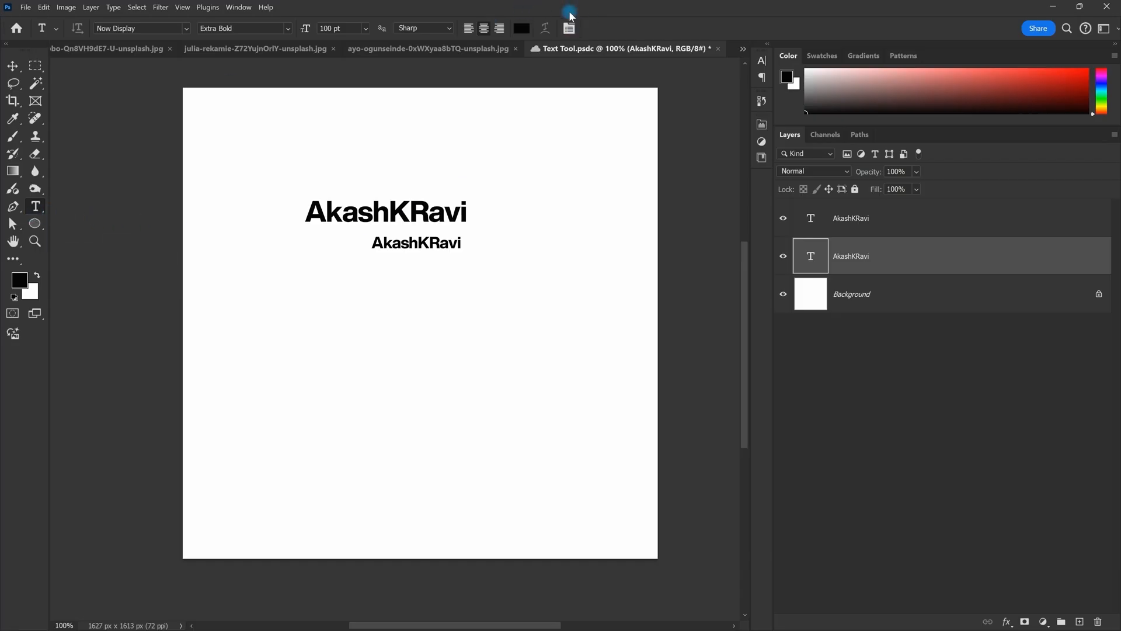
# Step: Open the Tool Preset picker and its options menu, then close both unchanged
pyautogui.click(59, 28)
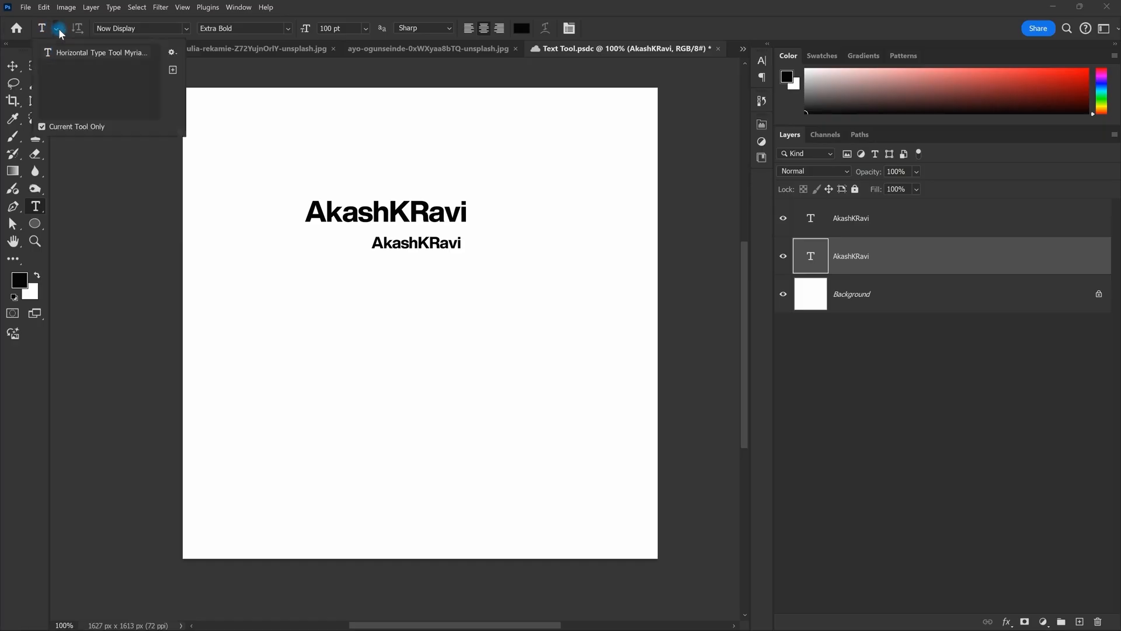
pyautogui.click(174, 52)
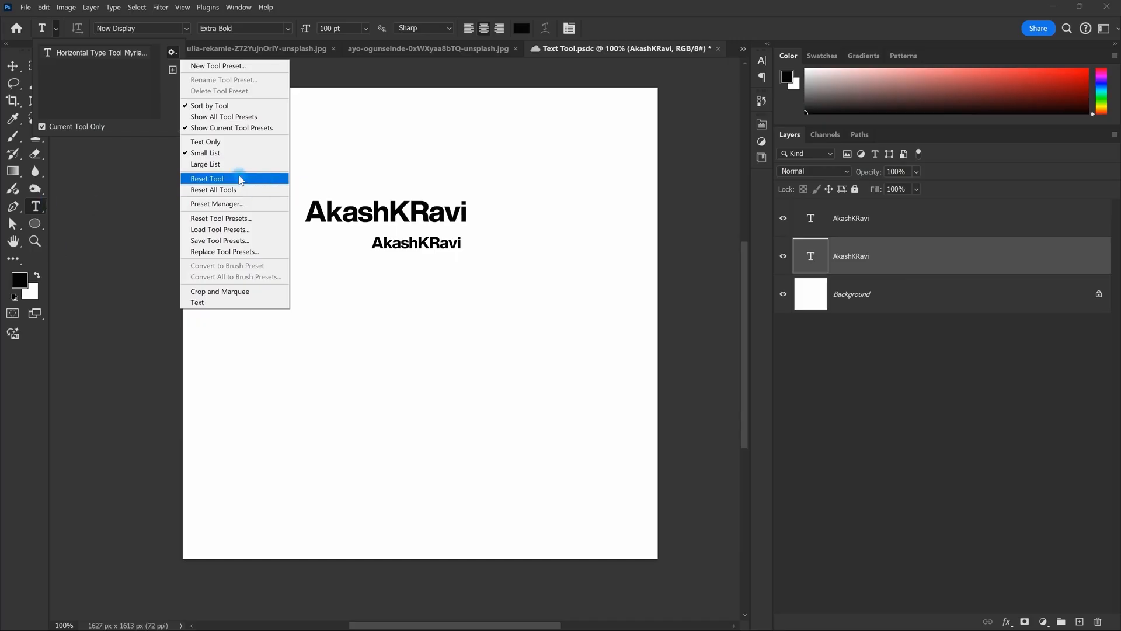
pyautogui.click(111, 44)
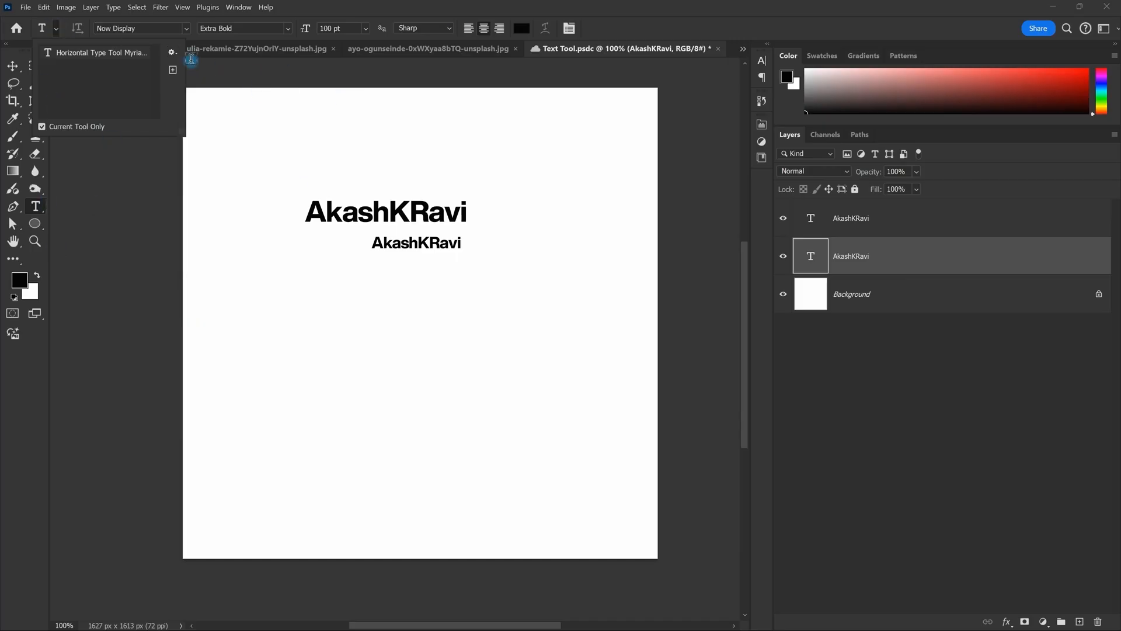
pyautogui.click(71, 21)
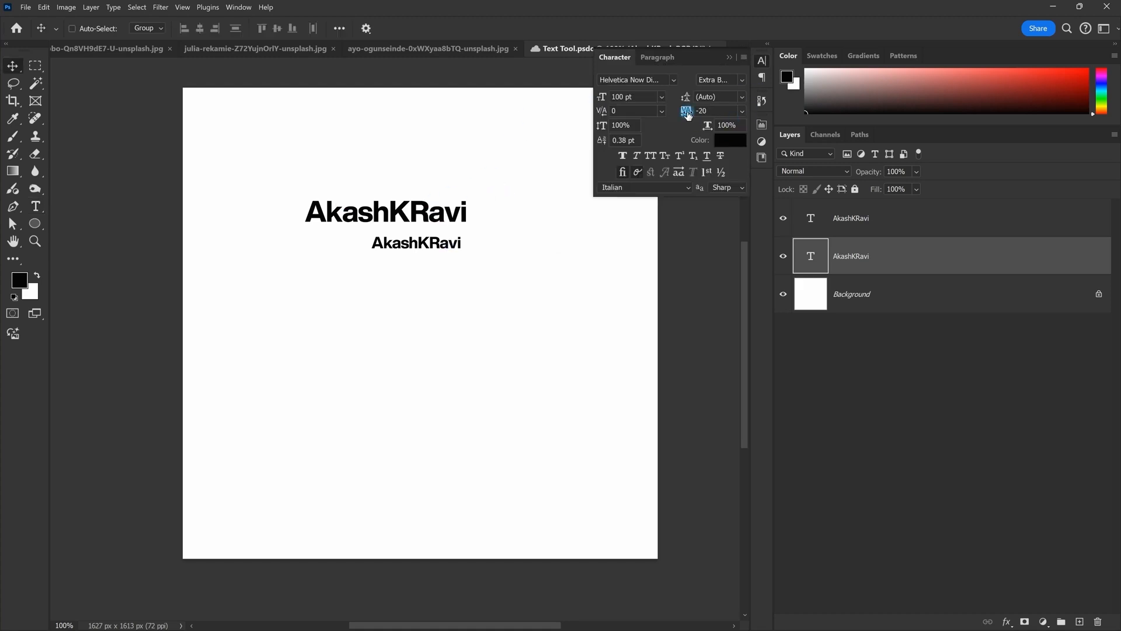
pyautogui.click(669, 151)
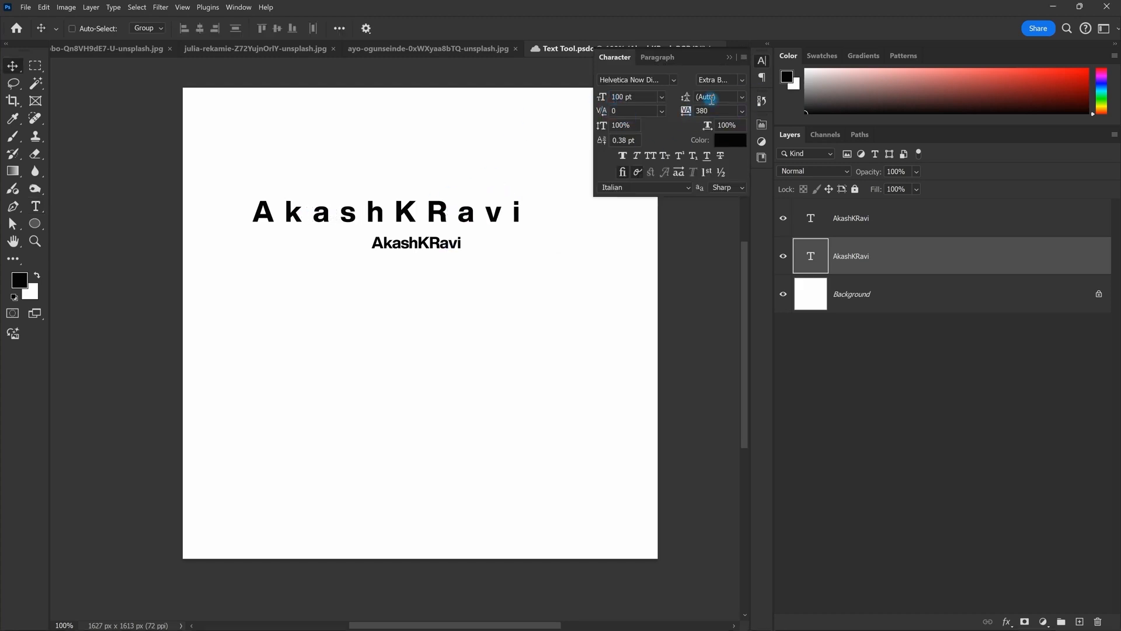
pyautogui.moveTo(633, 96); pyautogui.dragTo(581, 99)
pyautogui.write('12')
pyautogui.press('Return')
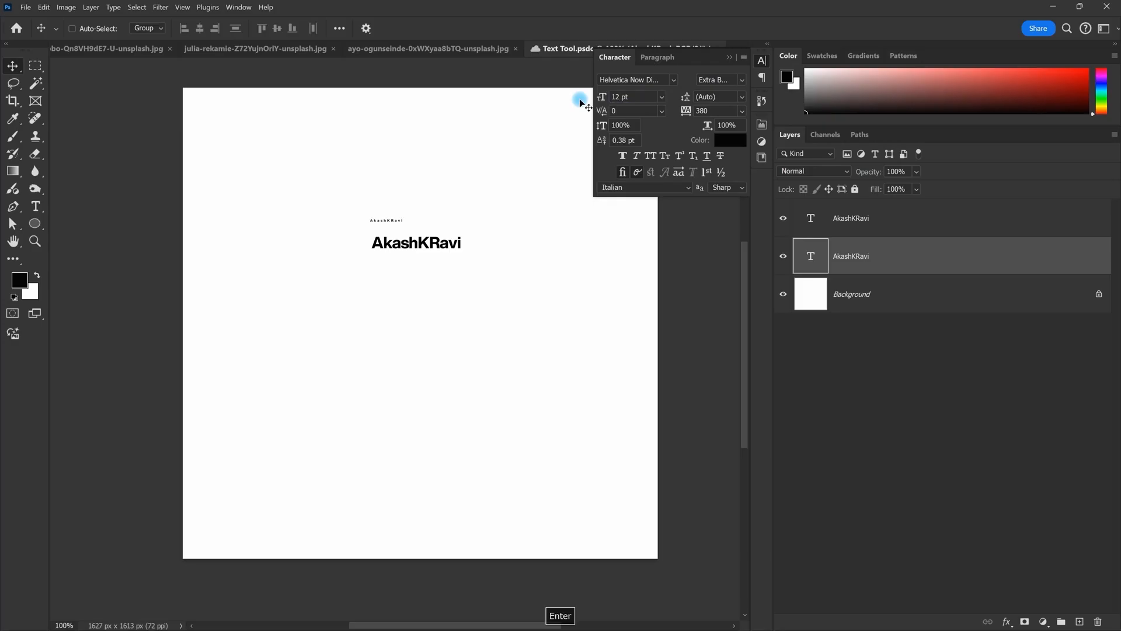
pyautogui.click(730, 57)
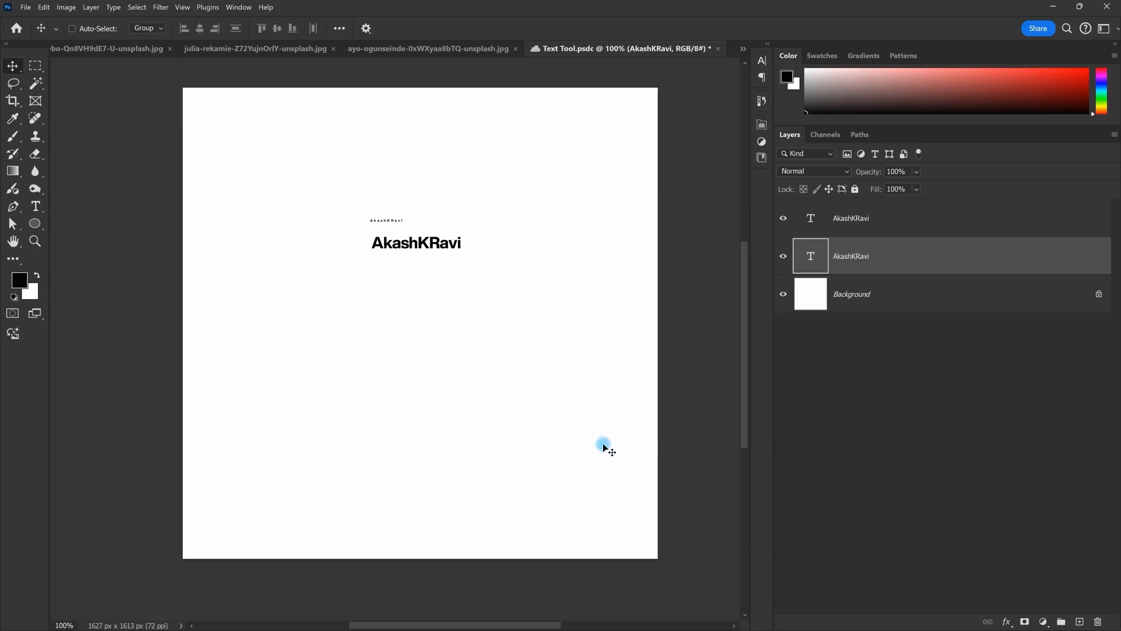
# Step: Add a lowercase kashkravi line lower down and scale it up to about 120 pt
pyautogui.press('t')
pyautogui.click(370, 351)
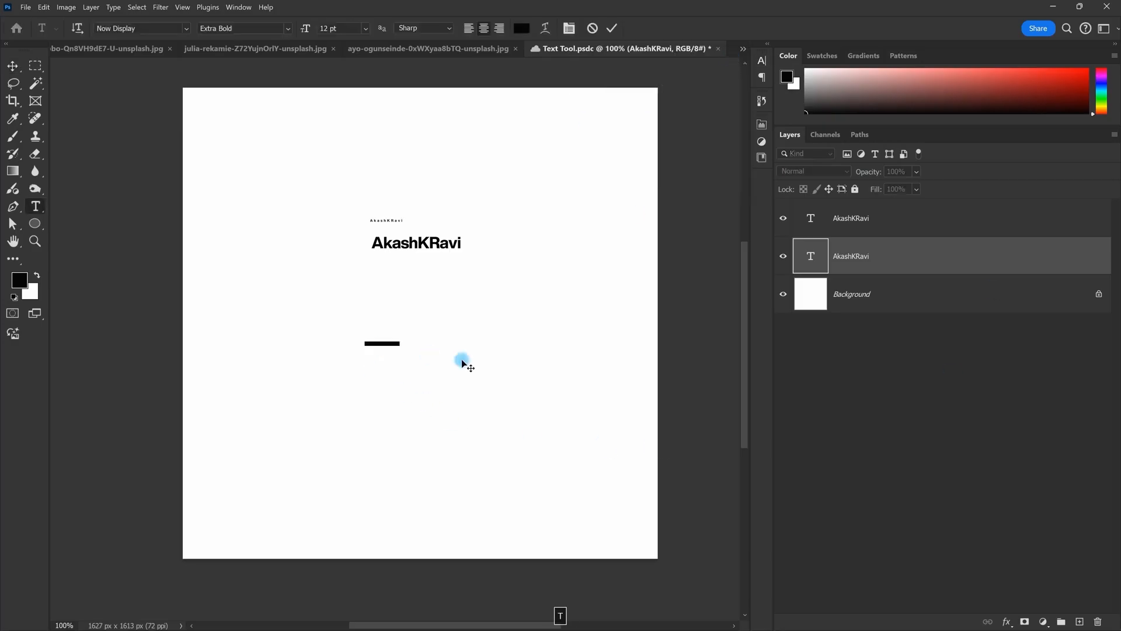
pyautogui.write('Rhkravi')
pyautogui.press('Escape')
pyautogui.hotkey('ctrl', 'y')
pyautogui.hotkey('ctrl', 't')
pyautogui.press('Escape')
pyautogui.hotkey('ctrl', 't')
pyautogui.moveTo(401, 345); pyautogui.dragTo(516, 364)
pyautogui.press('Return')
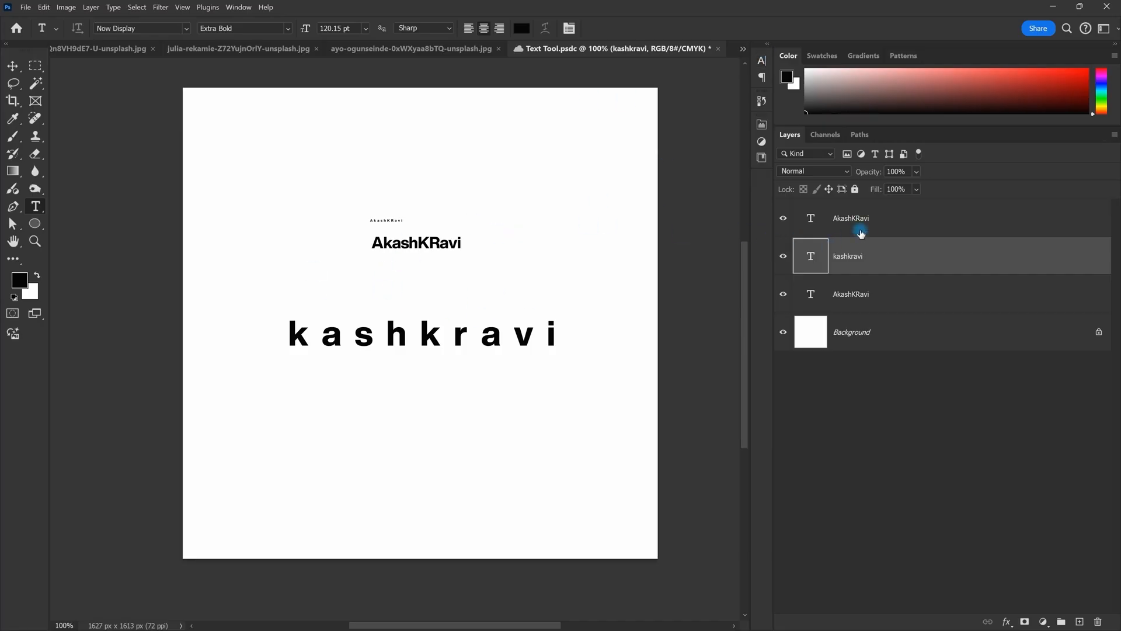
# Step: Apply Reset Character and Reset Paragraph to the kashkravi text, then select all three text layers
pyautogui.click(569, 29)
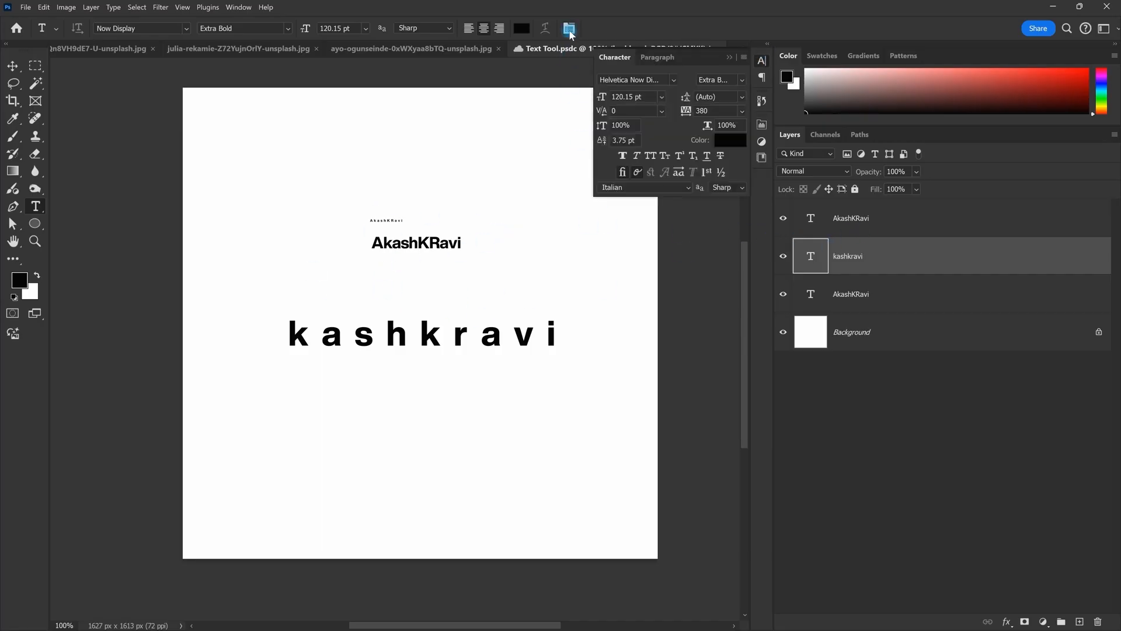
pyautogui.click(744, 59)
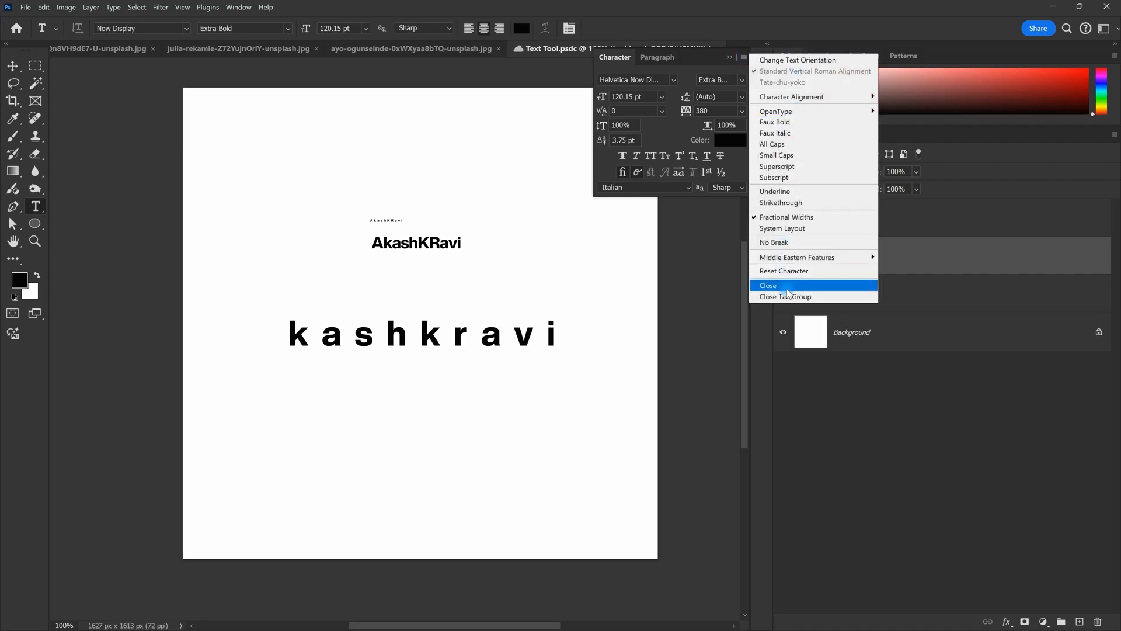
pyautogui.click(798, 271)
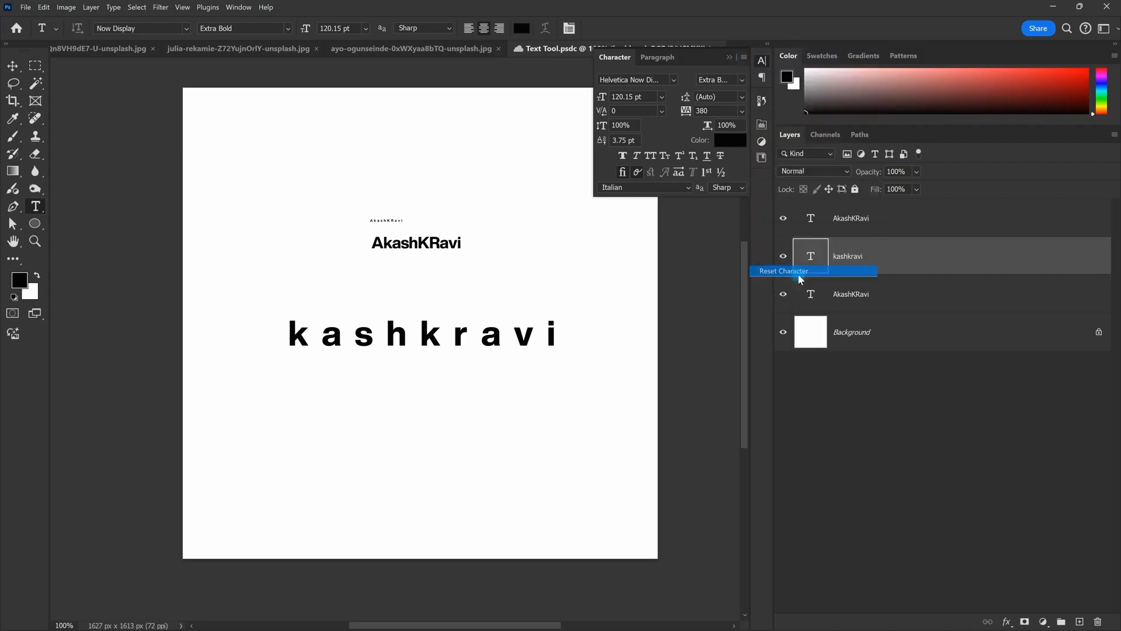
pyautogui.click(654, 57)
pyautogui.click(745, 57)
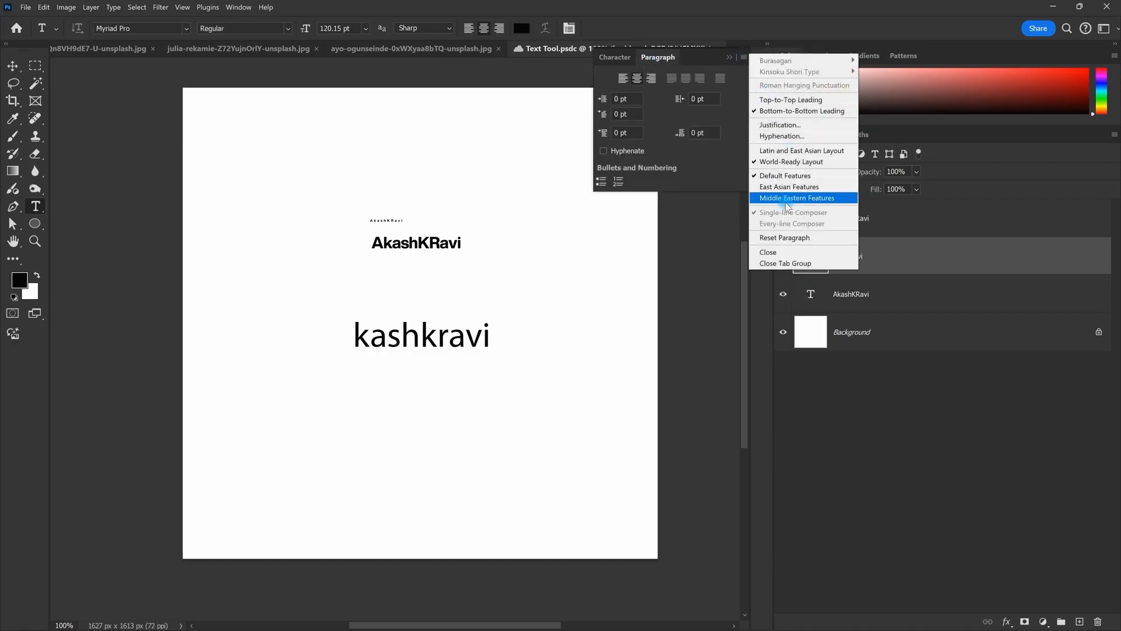
pyautogui.click(791, 242)
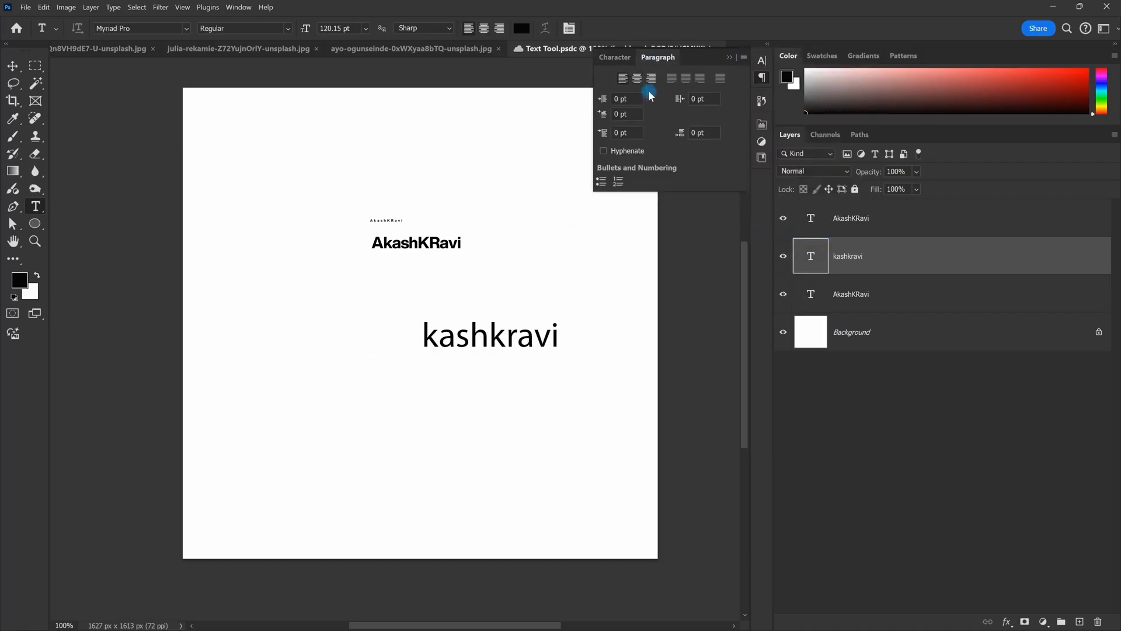
pyautogui.click(616, 61)
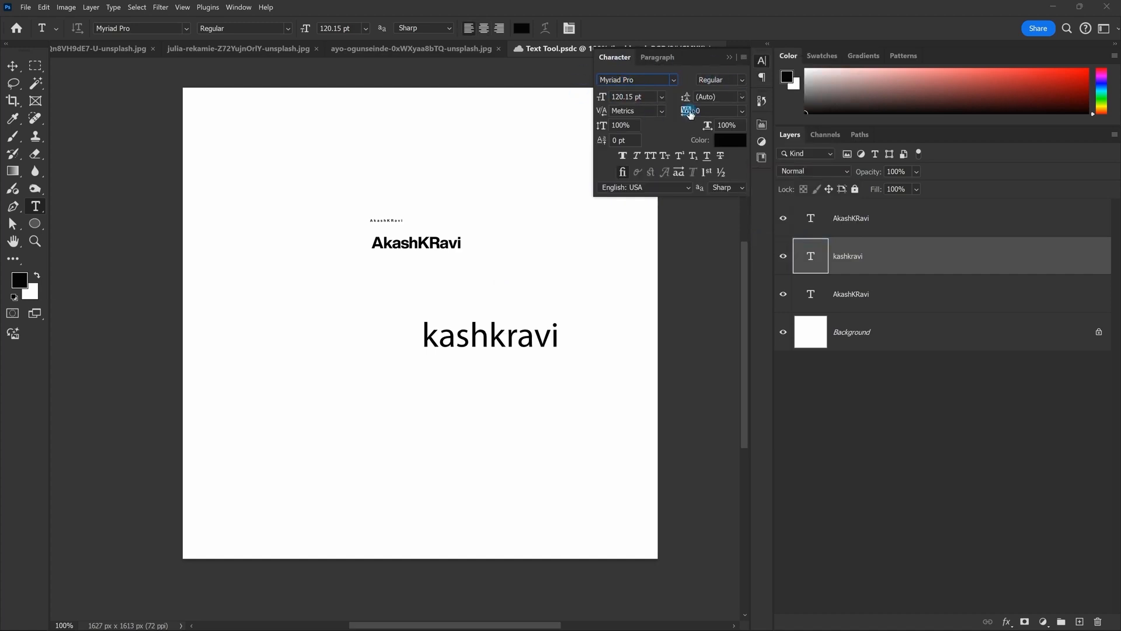
pyautogui.click(730, 59)
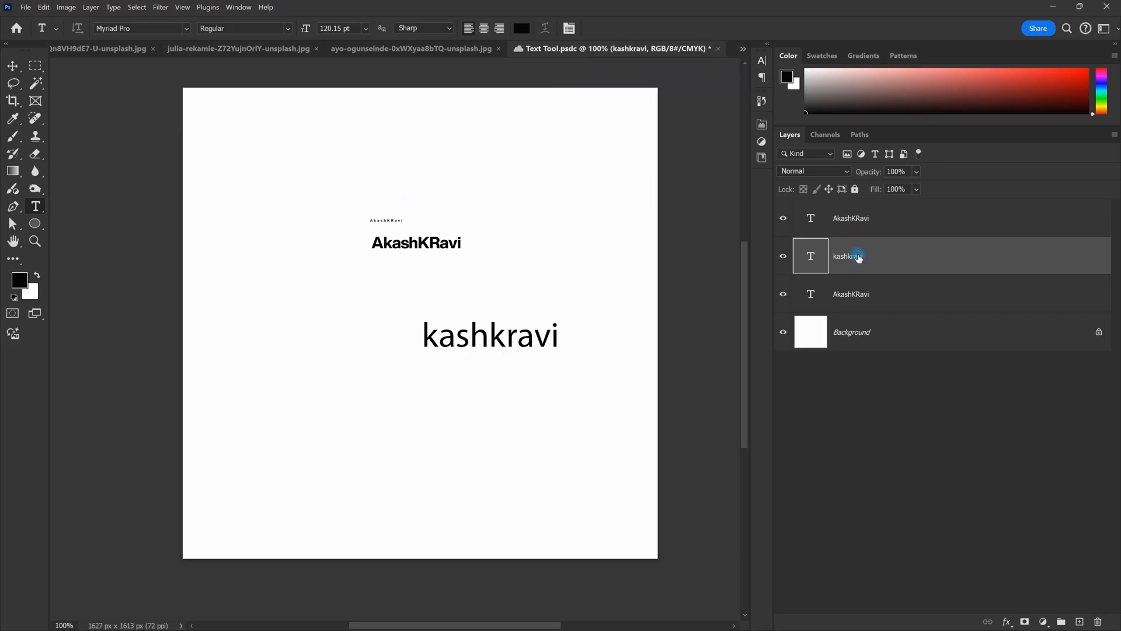
pyautogui.click(848, 225)
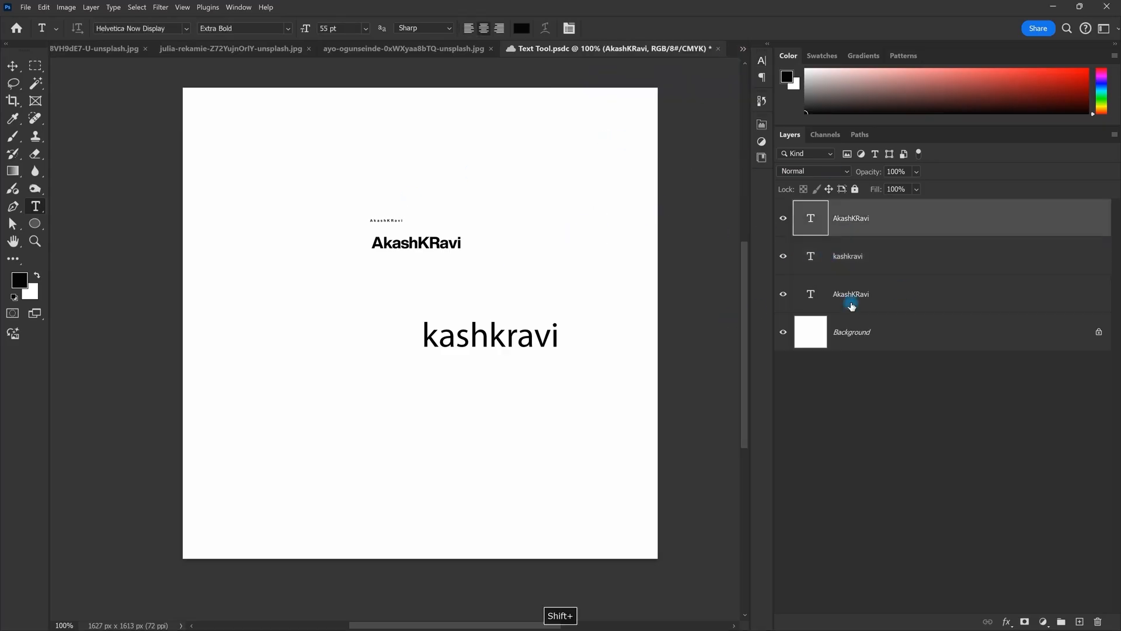
pyautogui.keyDown('shift'); pyautogui.click(851, 305); pyautogui.keyUp('shift')
pyautogui.press('Delete')
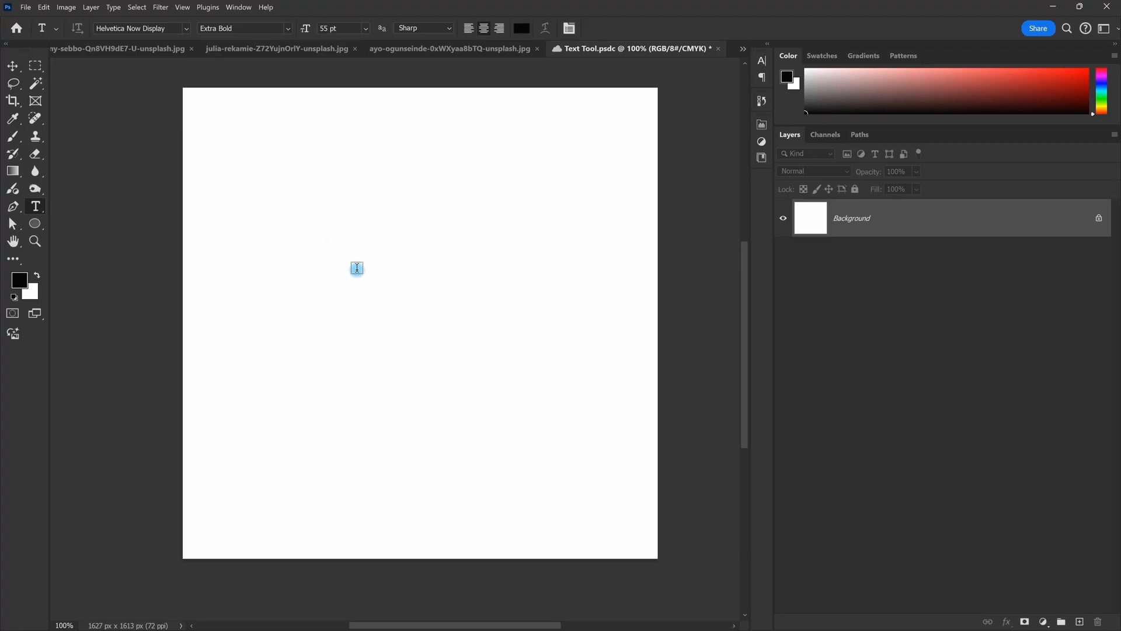
pyautogui.click(356, 269)
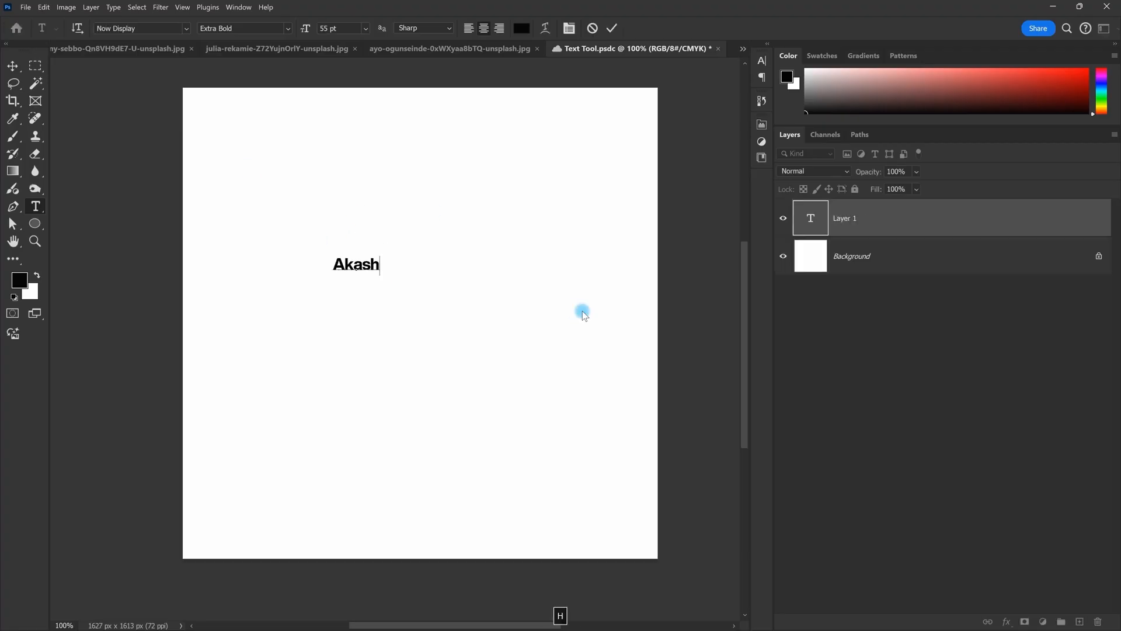
pyautogui.press('Escape')
pyautogui.click(429, 293)
pyautogui.press('Escape')
pyautogui.hotkey('ctrl', 't')
pyautogui.moveTo(381, 267); pyautogui.dragTo(439, 287)
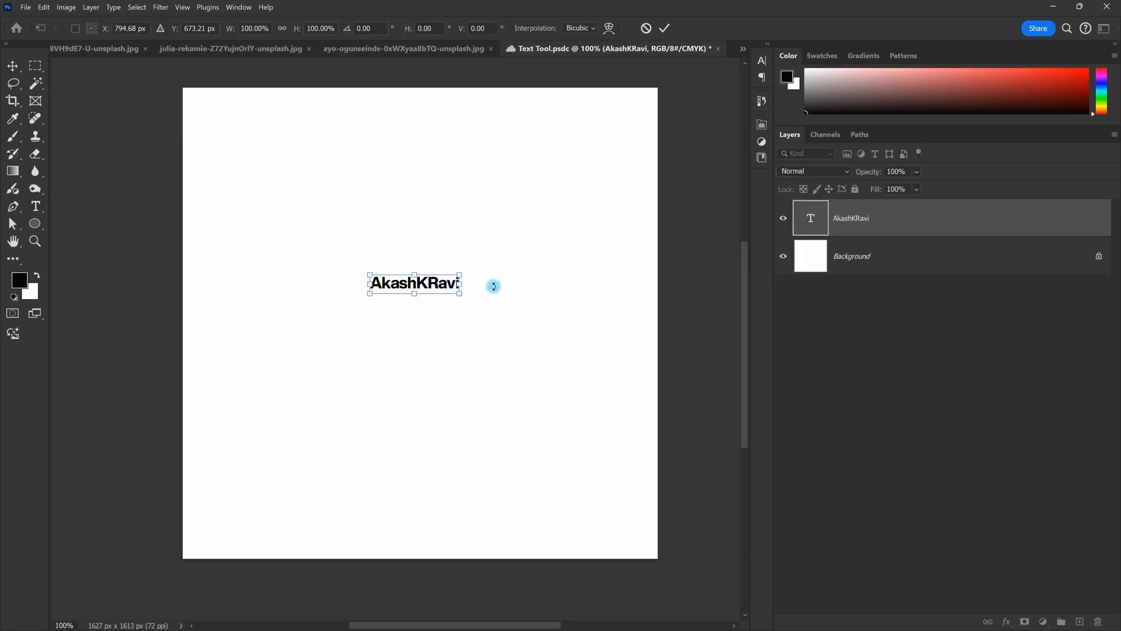
# Step: Try font sizes of 100, 120 and 168 pt in the options bar, then scrub the size larger
pyautogui.press('Escape')
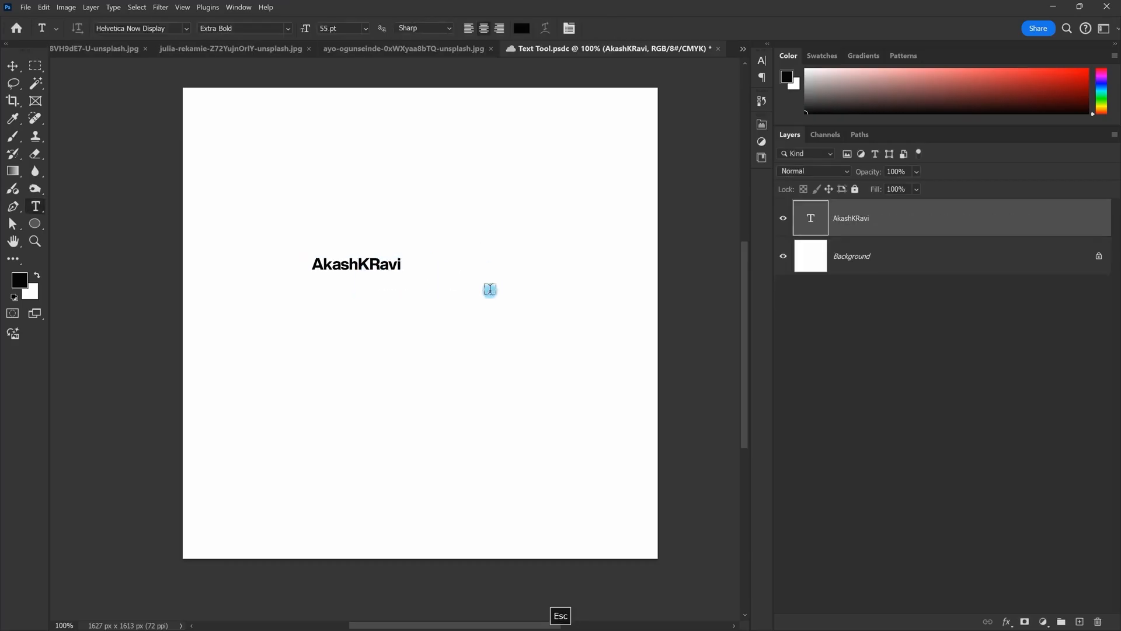
pyautogui.click(344, 26)
pyautogui.write('100')
pyautogui.press('Return')
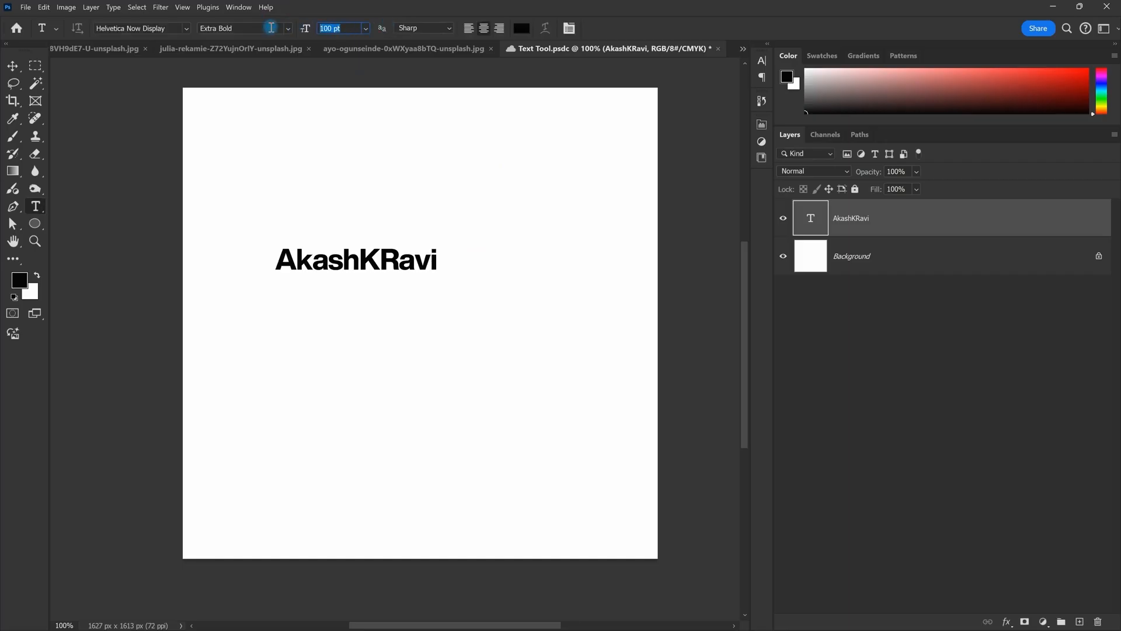
pyautogui.write('120')
pyautogui.press('Return')
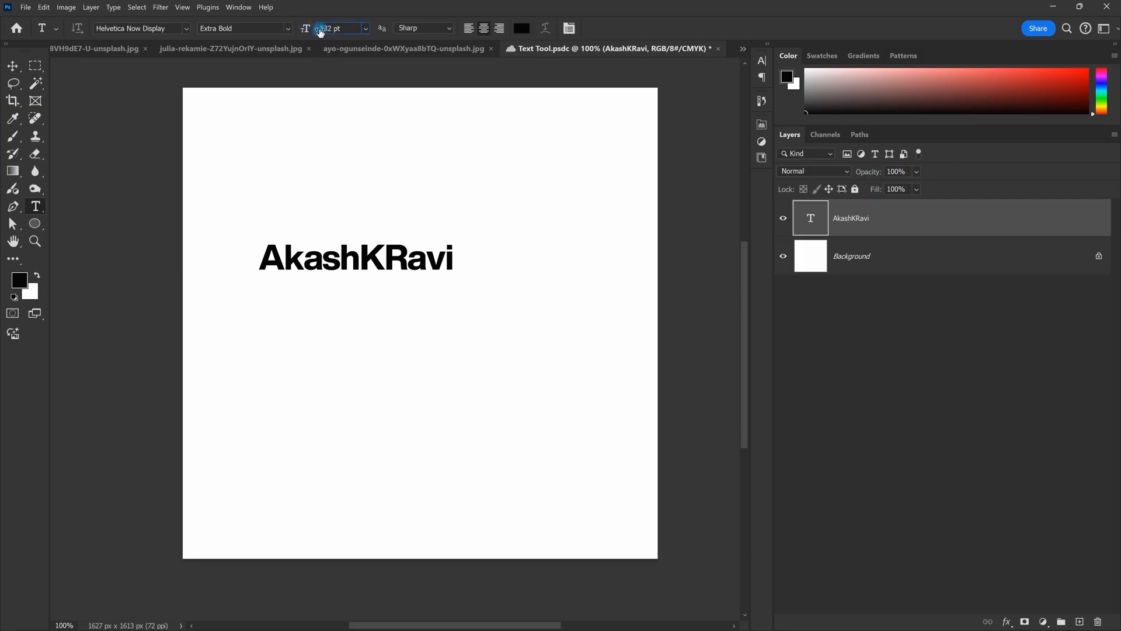
pyautogui.write('168')
pyautogui.press('Return')
pyautogui.moveTo(267, 44); pyautogui.dragTo(355, 50)
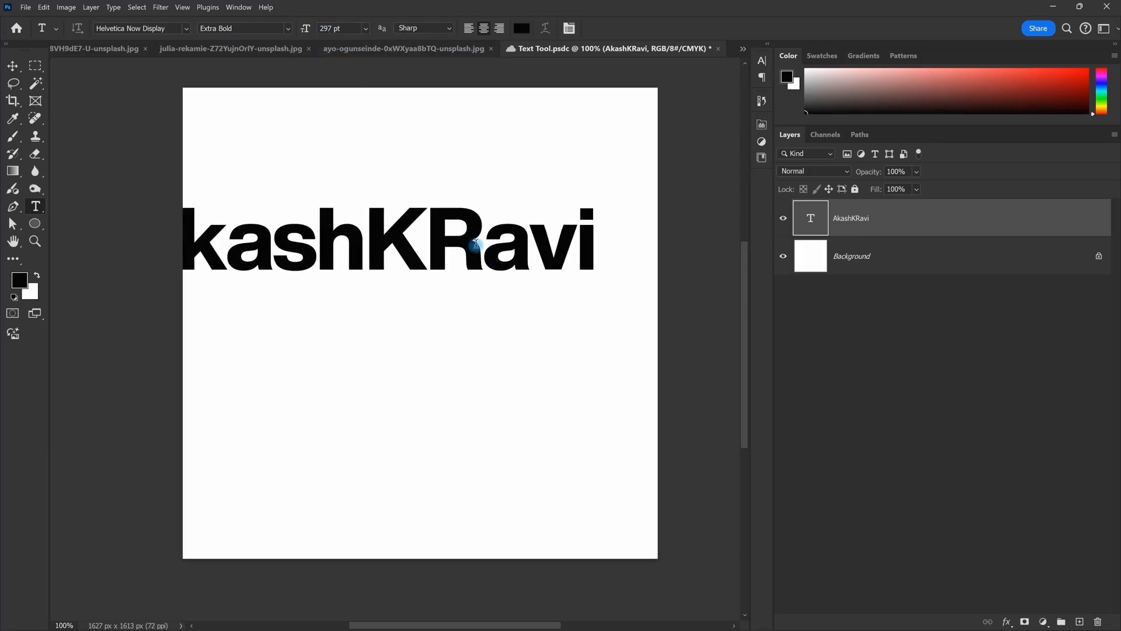
# Step: Move the text, undo the change, and nudge it slightly left in the upper-middle of the canvas
pyautogui.press('v')
pyautogui.moveTo(444, 235); pyautogui.dragTo(506, 280)
pyautogui.hotkey('ctrl', 'z')
pyautogui.hotkey('ctrl', 'z')
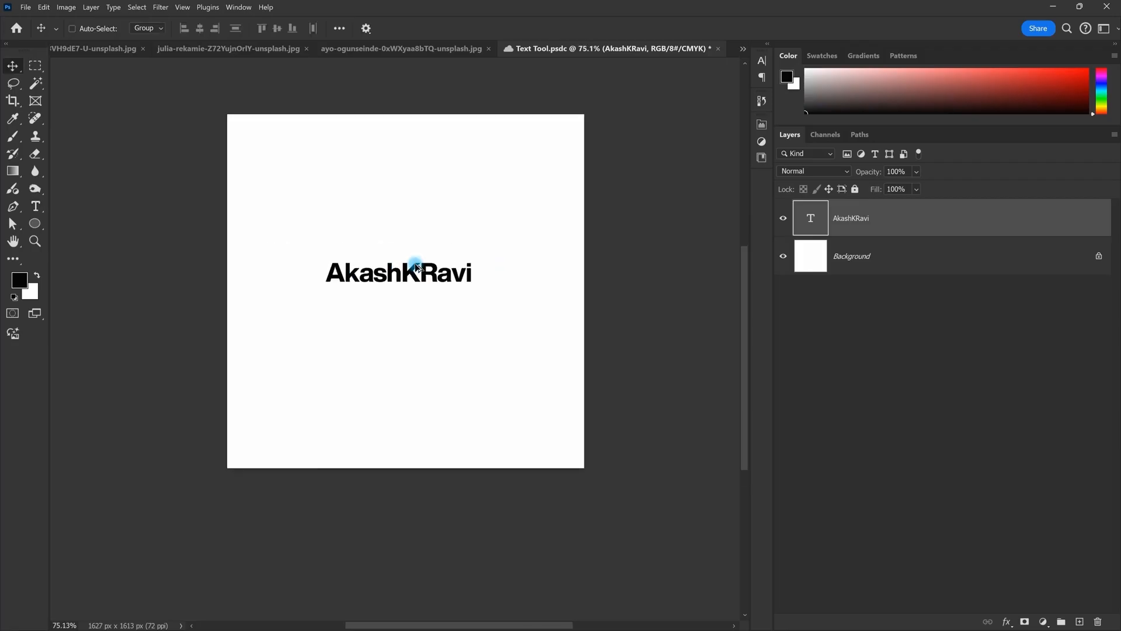
pyautogui.scroll(-3, 416, 265)
pyautogui.scroll(4, 416, 264)
pyautogui.moveTo(454, 273); pyautogui.dragTo(448, 276)
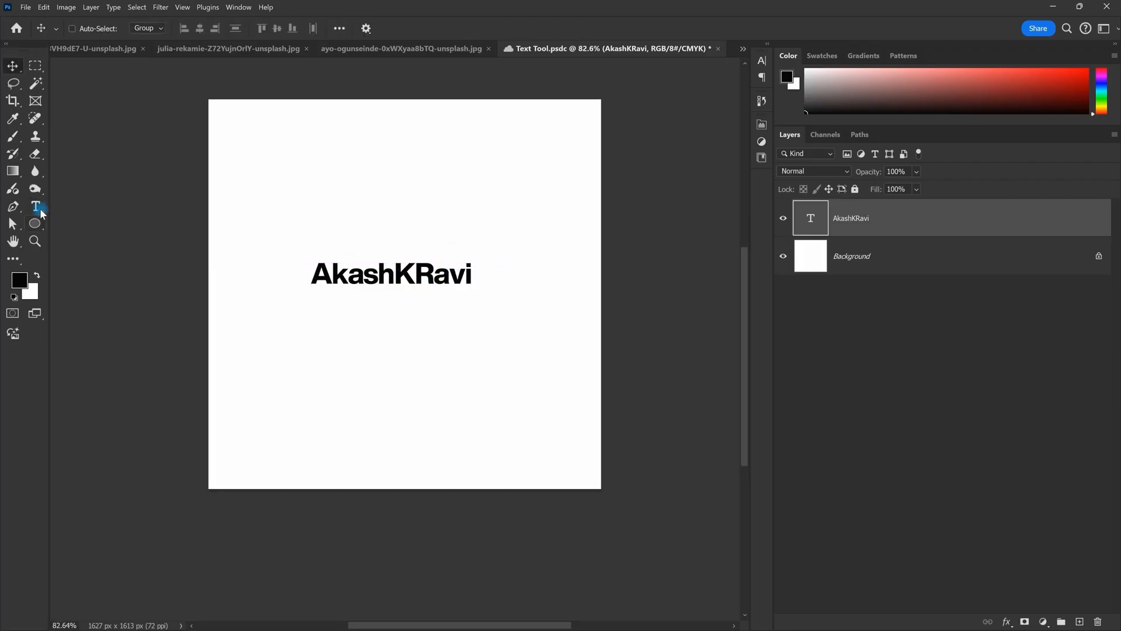
pyautogui.click(35, 206)
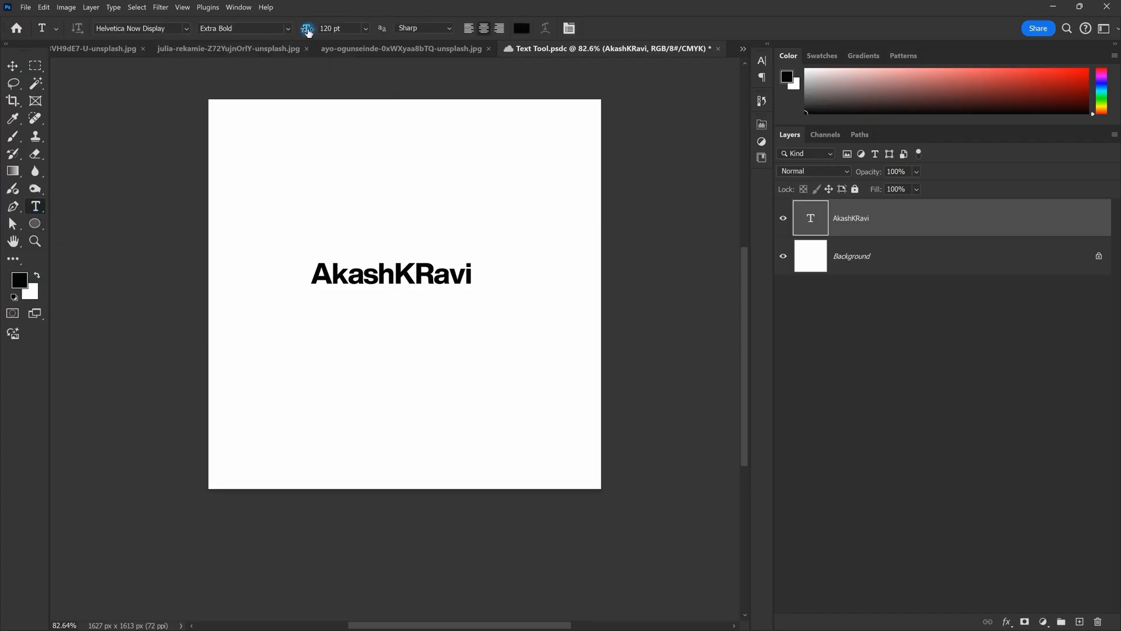
pyautogui.scroll(-2, 351, 275)
pyautogui.scroll(1, 368, 190)
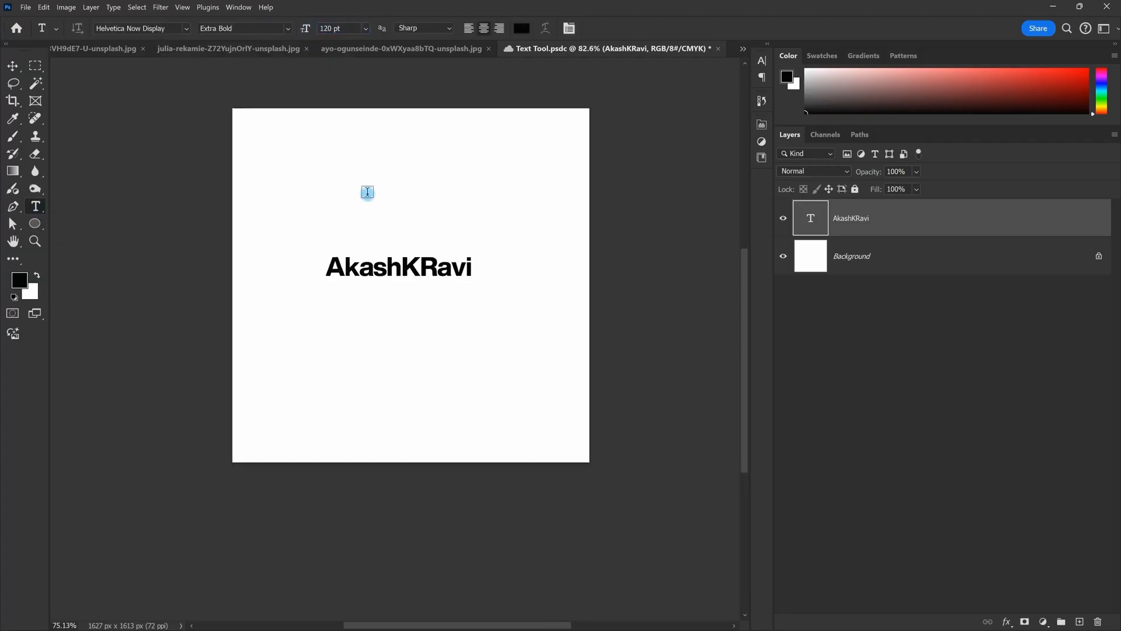
# Step: Resize the text proportionally from its centre with Free Transform and commit it
pyautogui.hotkey('ctrl', 't')
pyautogui.scroll(-2, 464, 275)
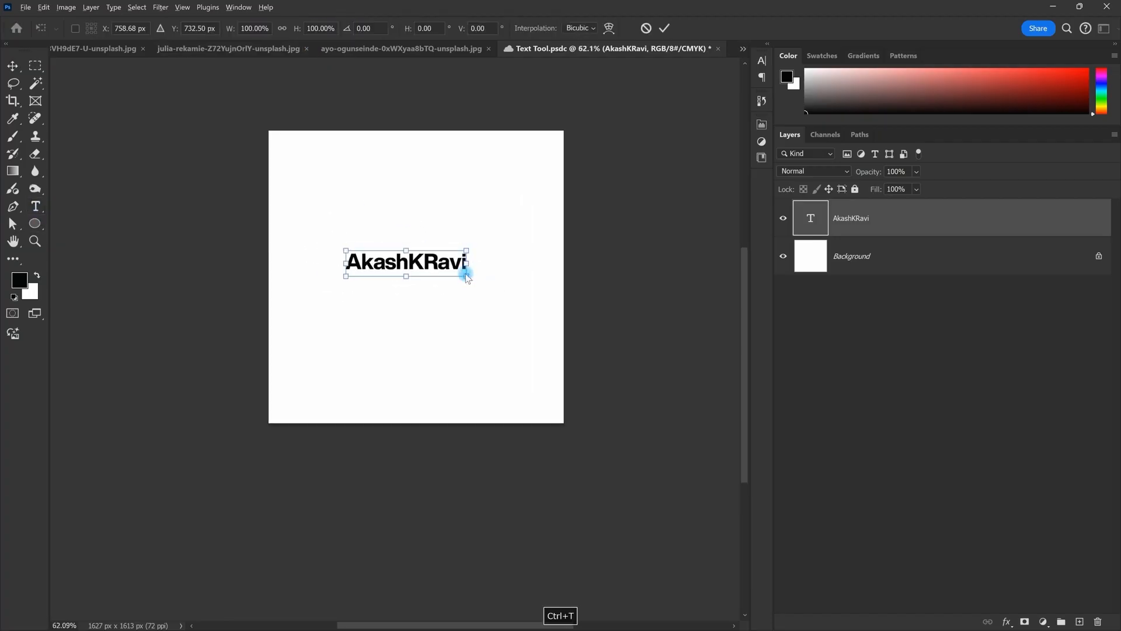
pyautogui.moveTo(468, 270); pyautogui.dragTo(443, 291)
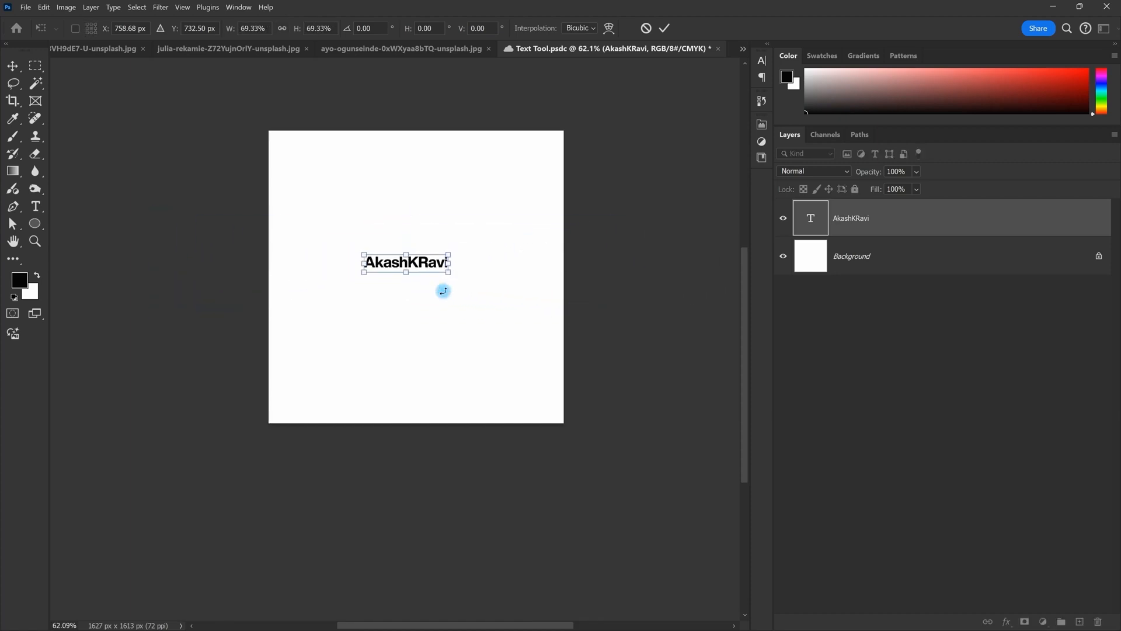
pyautogui.press('Return')
pyautogui.scroll(5, 429, 248)
pyautogui.scroll(-5, 411, 259)
pyautogui.scroll(4, 405, 262)
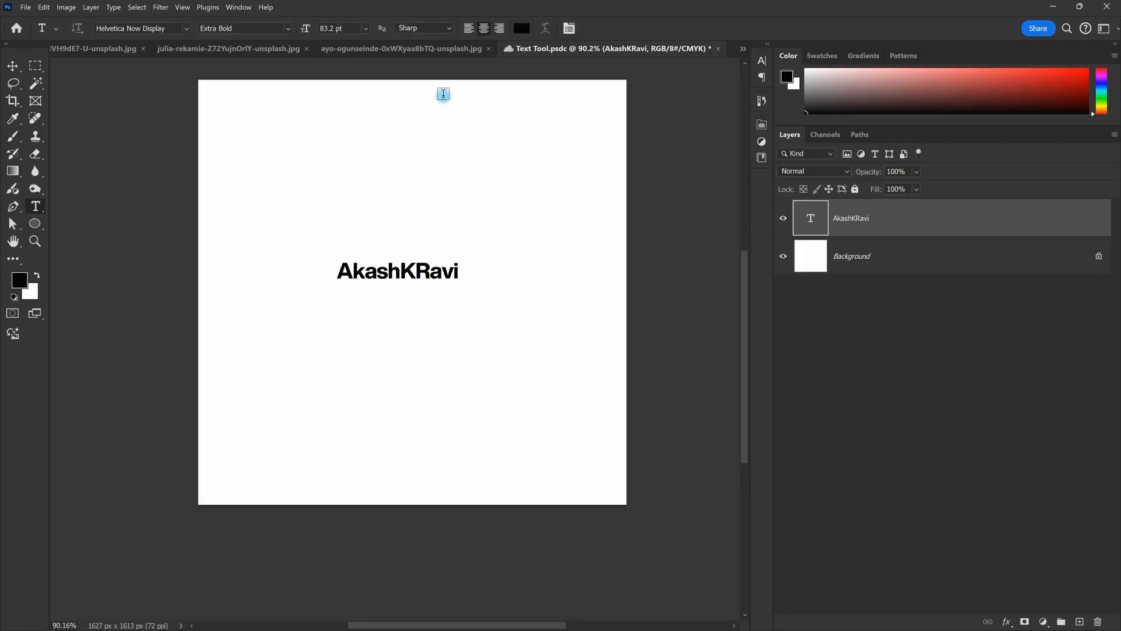
pyautogui.scroll(-1, 410, 243)
pyautogui.scroll(1, 411, 243)
pyautogui.scroll(-3, 426, 257)
pyautogui.scroll(1, 425, 269)
pyautogui.scroll(-1, 428, 274)
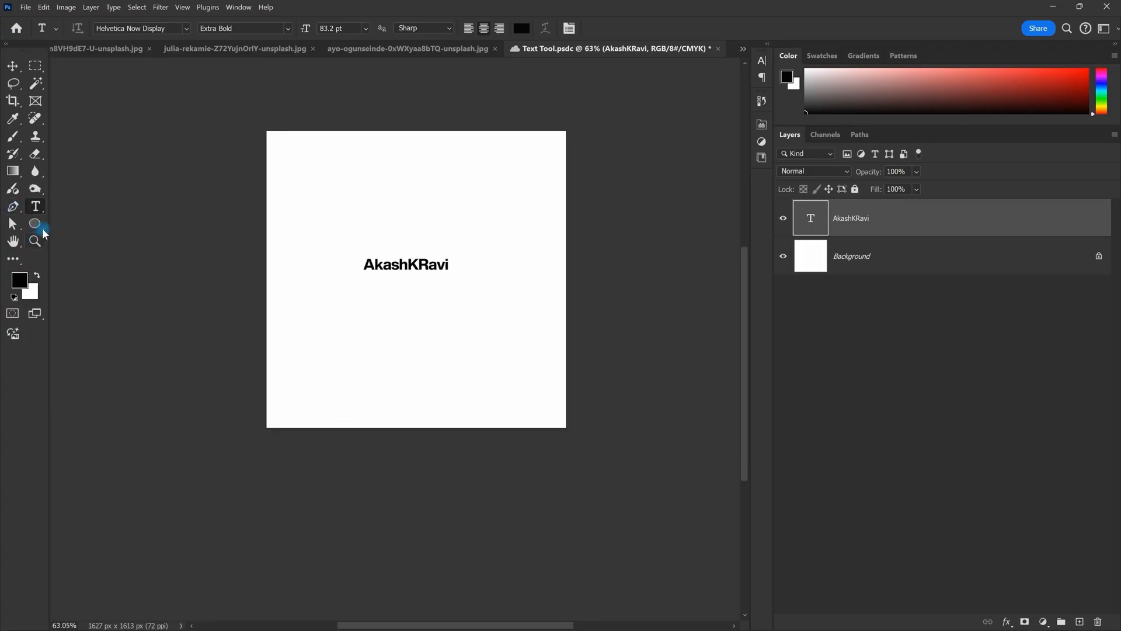
# Step: Try enlarging the text with Free Transform, cancelling the oversized and 203% attempts
pyautogui.click(36, 227)
pyautogui.hotkey('ctrl', 't')
pyautogui.moveTo(446, 273); pyautogui.dragTo(426, 318)
pyautogui.moveTo(146, 233); pyautogui.dragTo(526, 245)
pyautogui.scroll(3, 358, 270)
pyautogui.moveTo(358, 270); pyautogui.dragTo(308, 301)
pyautogui.scroll(-3, 308, 301)
pyautogui.press('Escape')
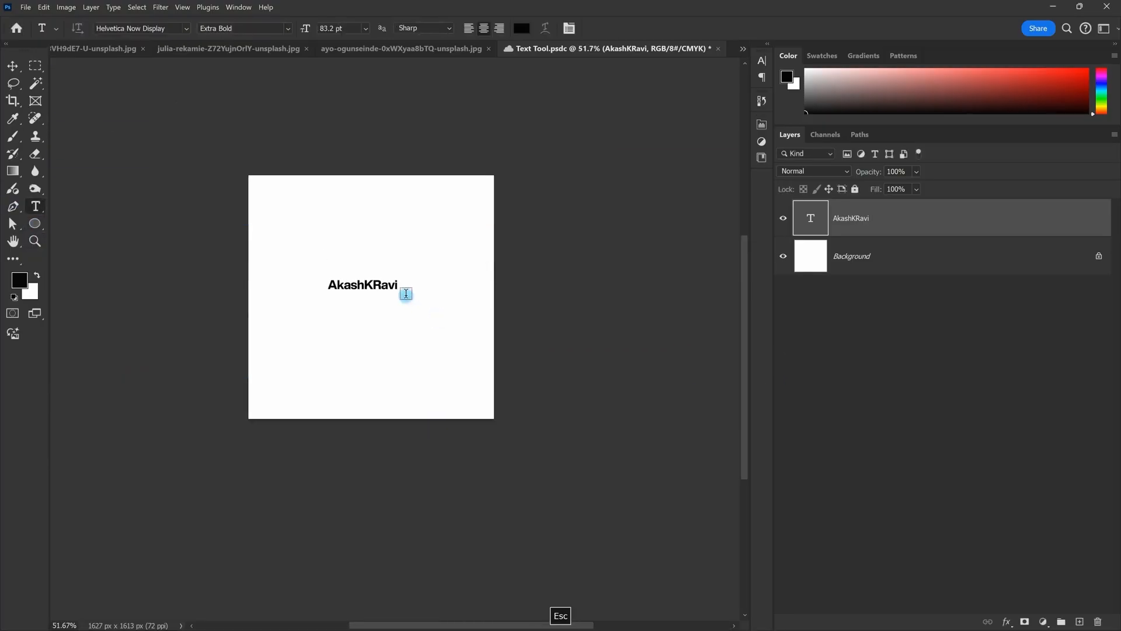
pyautogui.hotkey('ctrl', 't')
pyautogui.moveTo(410, 290); pyautogui.dragTo(451, 297)
pyautogui.press('Escape')
# Step: Enlarge the text to span most of the canvas width at 242.08 pt
pyautogui.scroll(1, 358, 289)
pyautogui.hotkey('ctrl', 't')
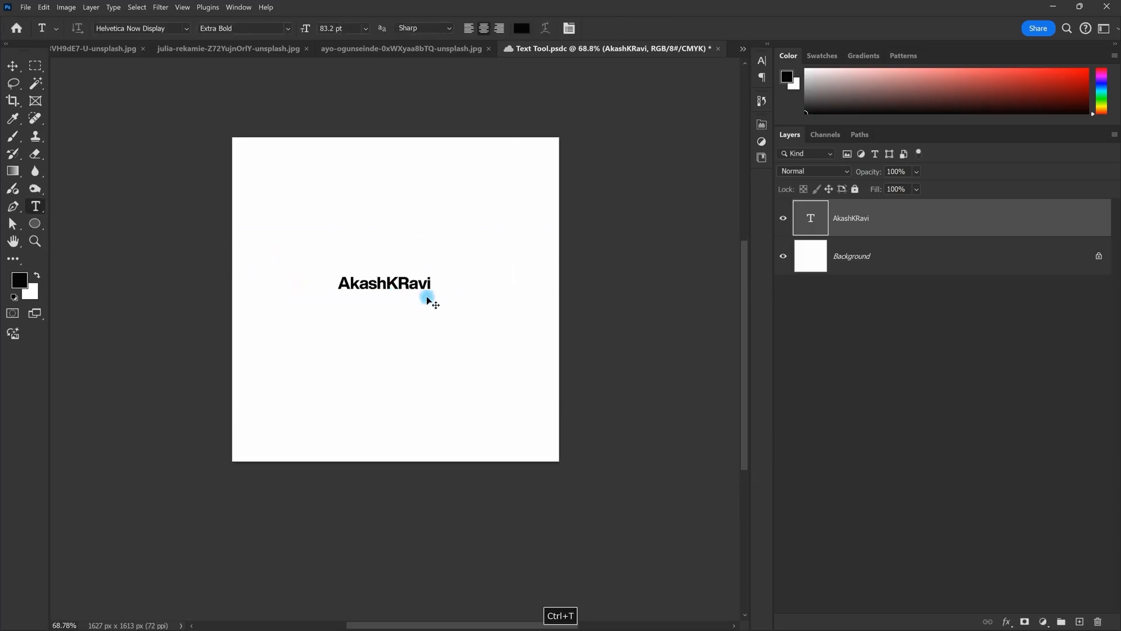
pyautogui.moveTo(432, 295); pyautogui.dragTo(518, 318)
pyautogui.press('Return')
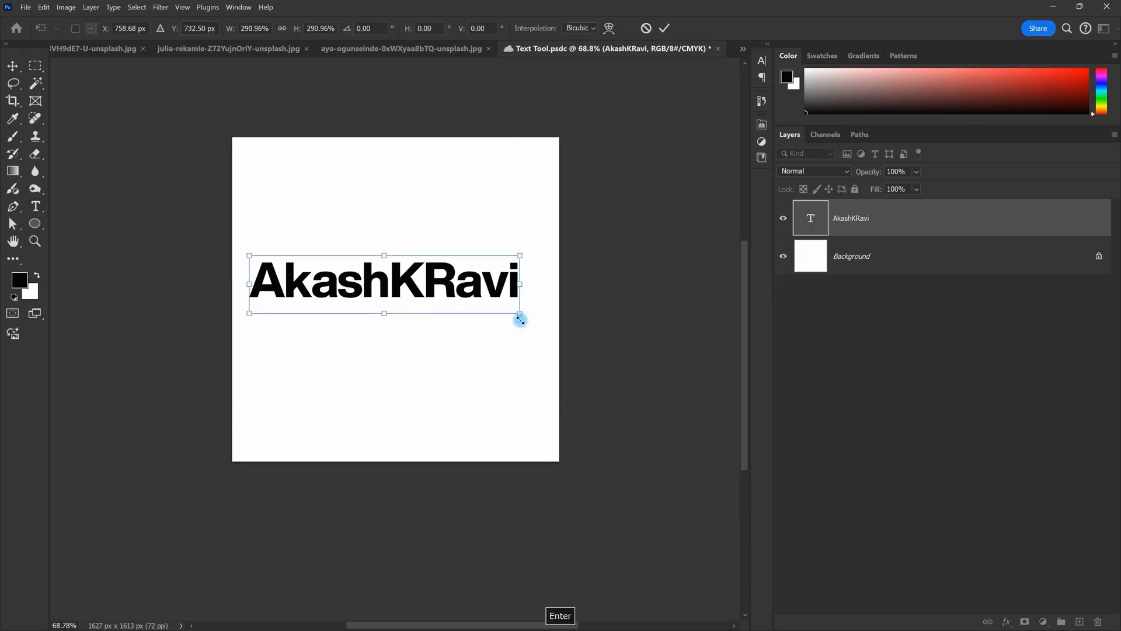
pyautogui.scroll(1, 491, 274)
pyautogui.click(366, 29)
pyautogui.click(342, 18)
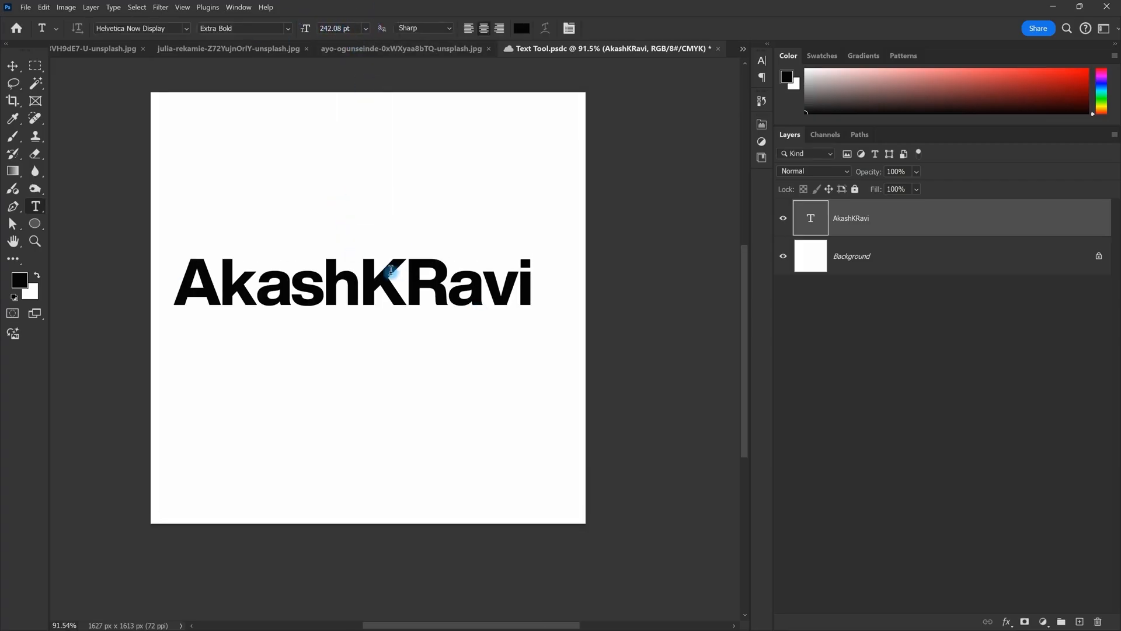
pyautogui.scroll(-2, 403, 257)
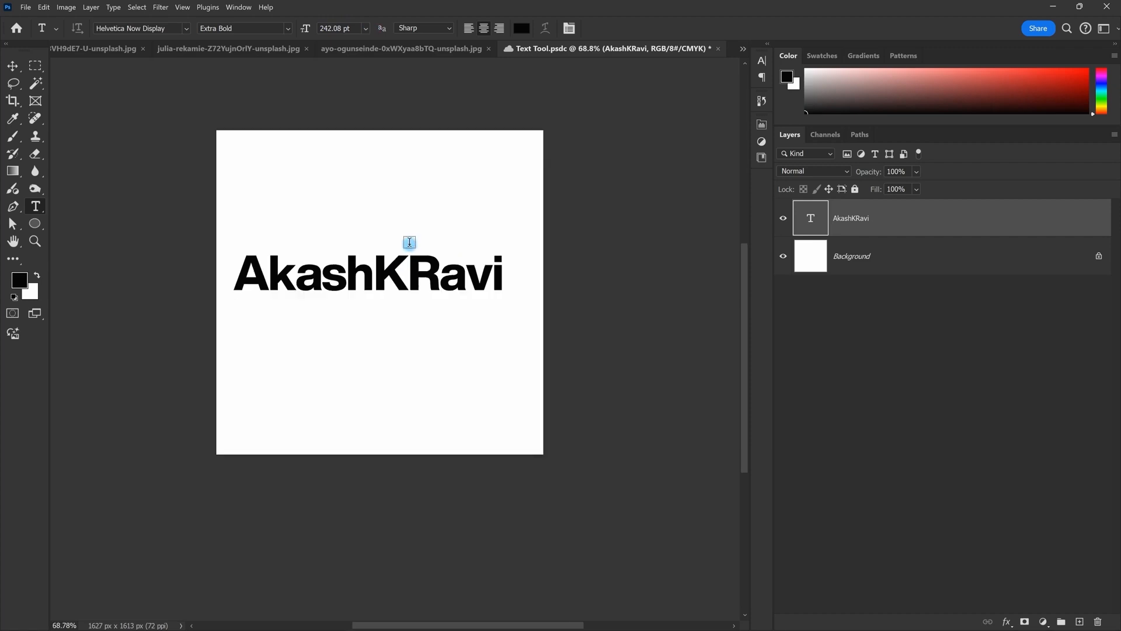
pyautogui.press('v')
pyautogui.moveTo(421, 283); pyautogui.dragTo(428, 281)
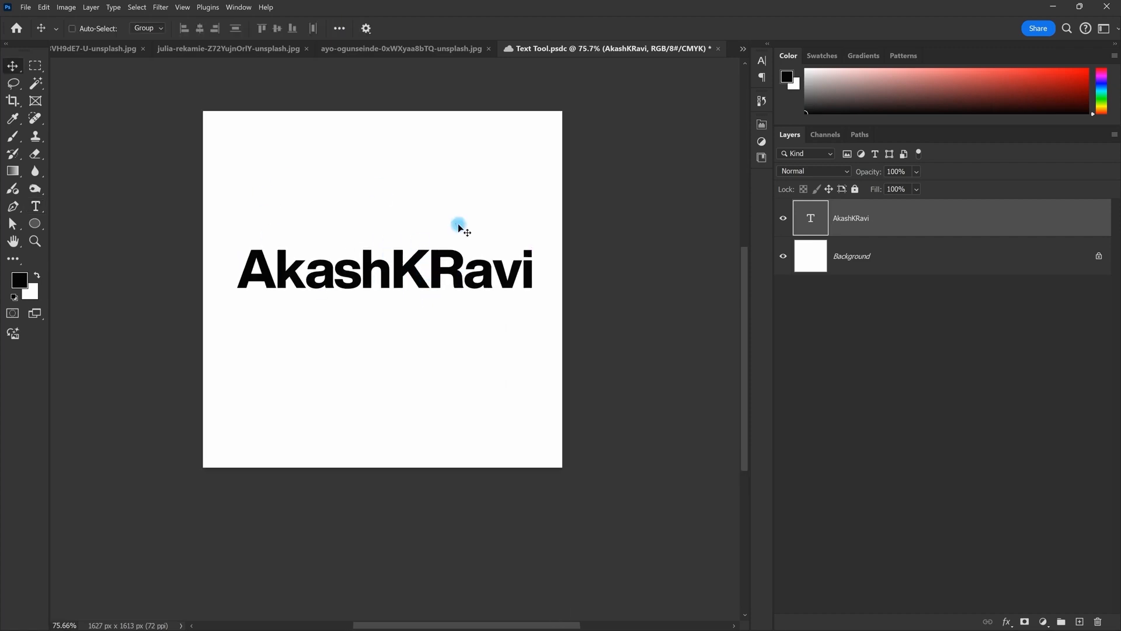
pyautogui.click(36, 206)
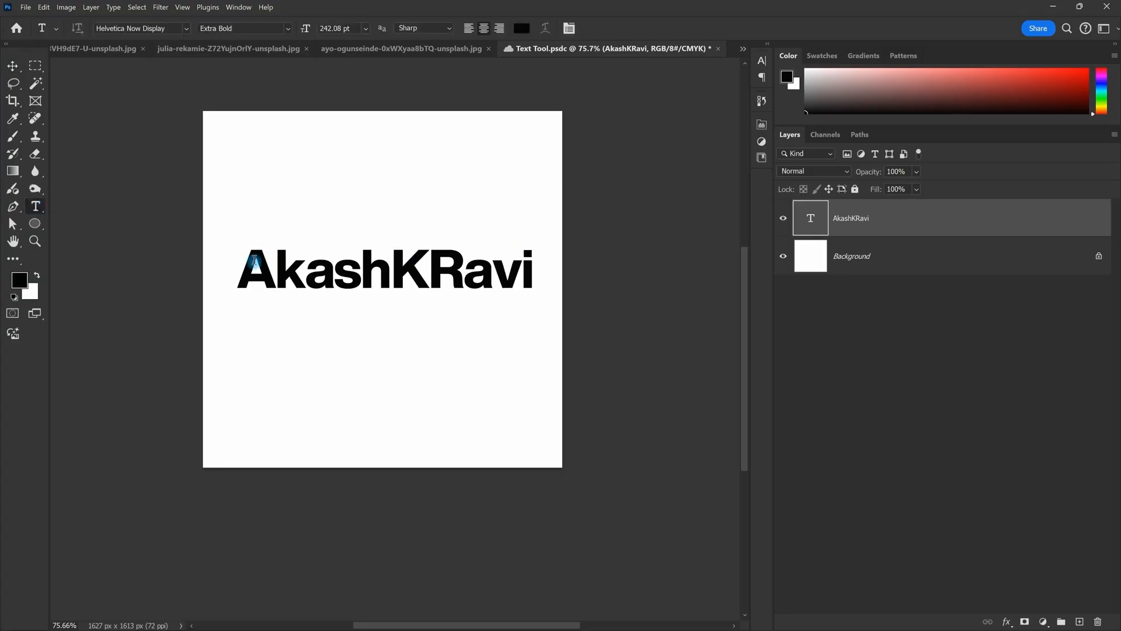
pyautogui.moveTo(244, 263); pyautogui.dragTo(578, 269)
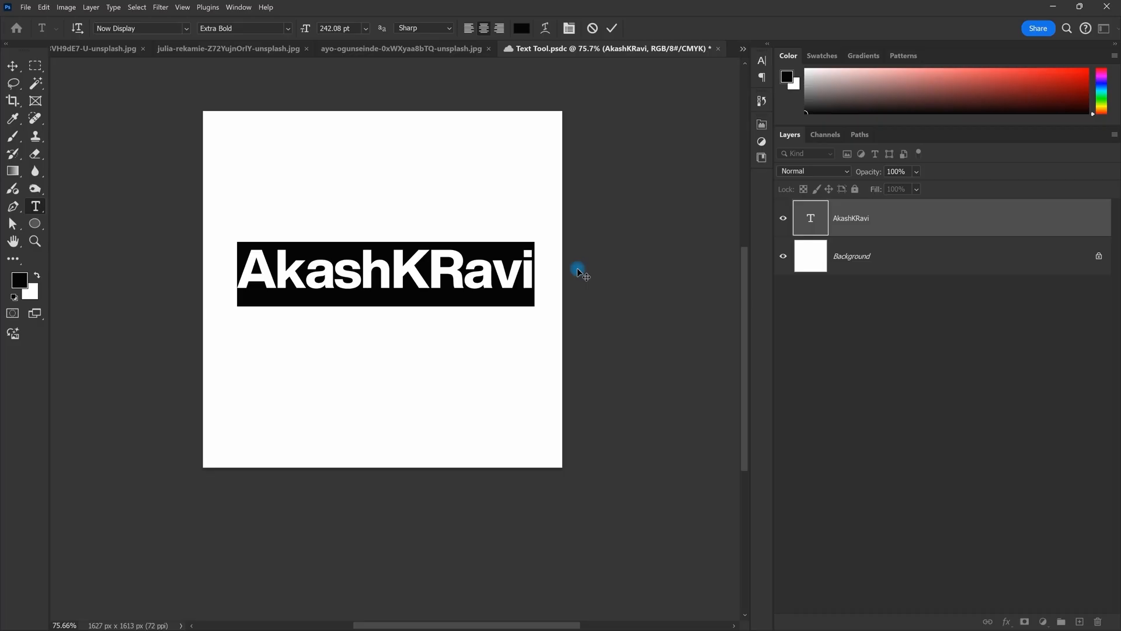
pyautogui.click(577, 267)
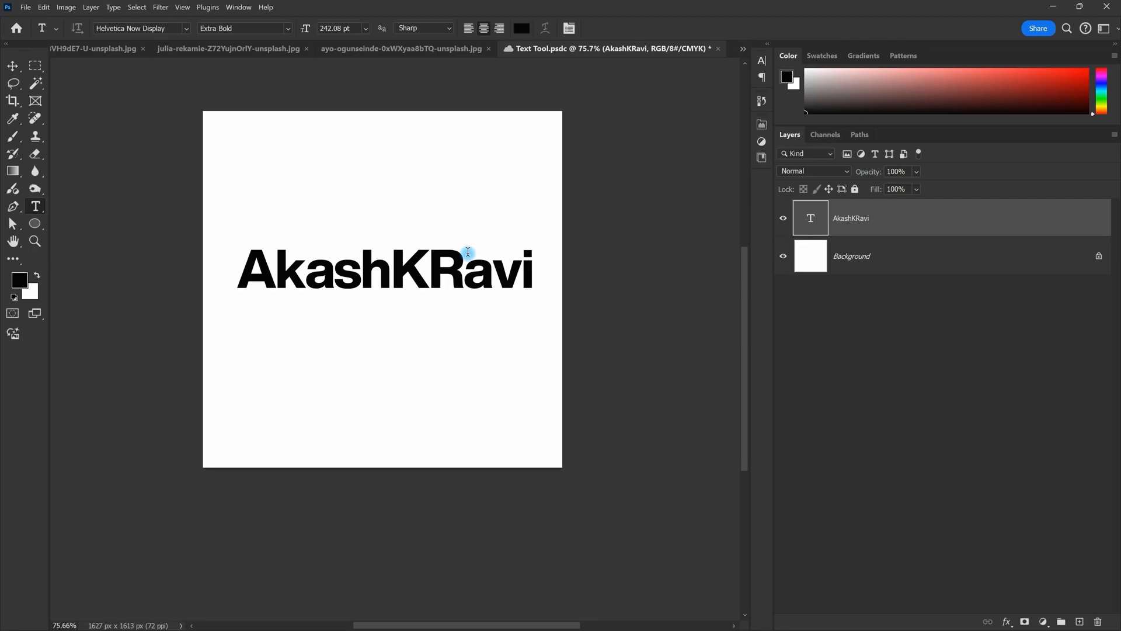
pyautogui.scroll(-1, 403, 224)
pyautogui.scroll(1, 292, 262)
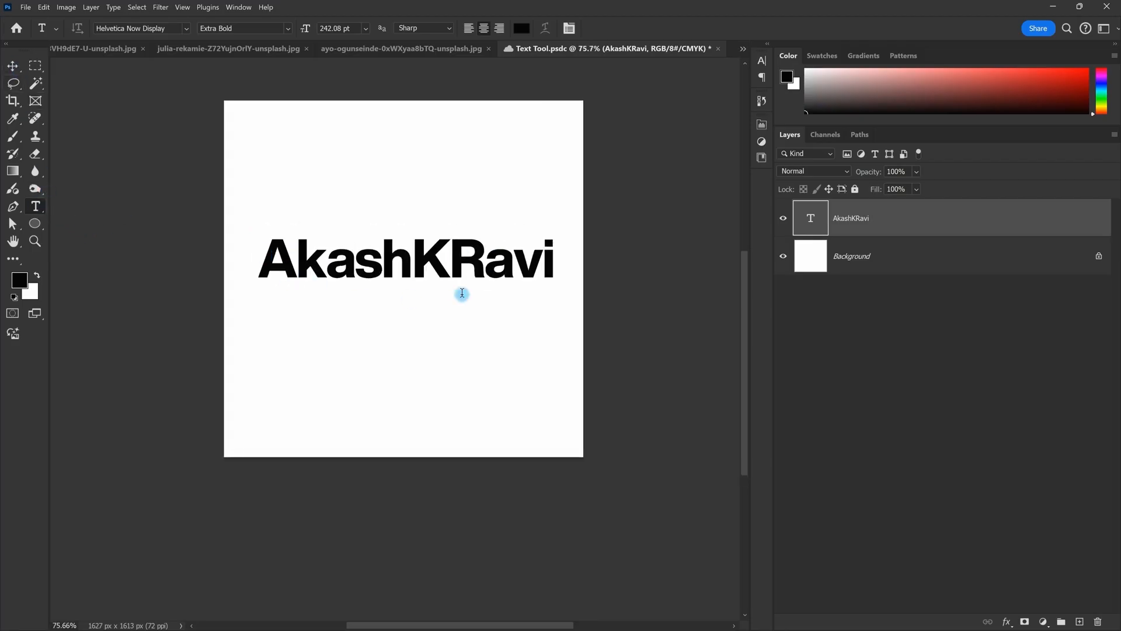
pyautogui.doubleClick(446, 268)
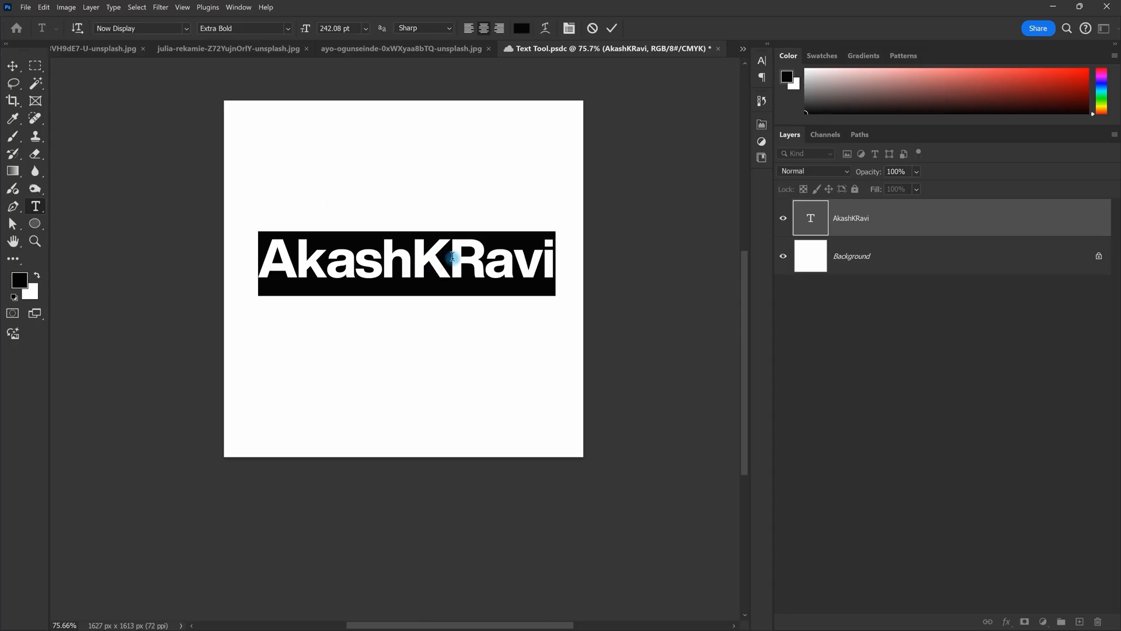
pyautogui.click(26, 70)
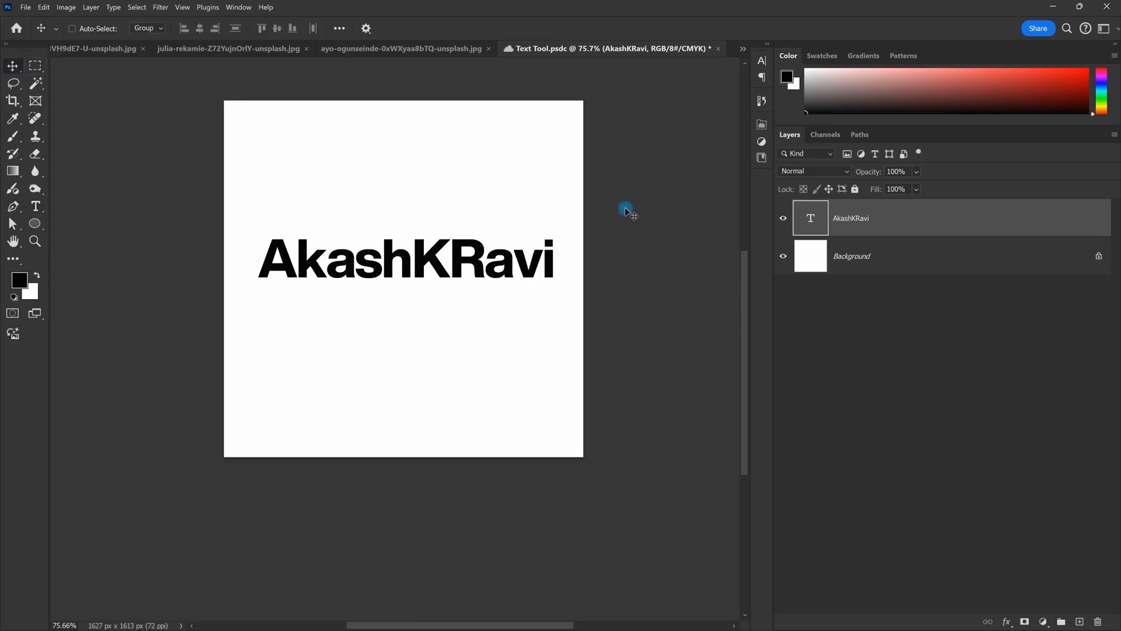
pyautogui.press('Escape')
pyautogui.doubleClick(435, 269)
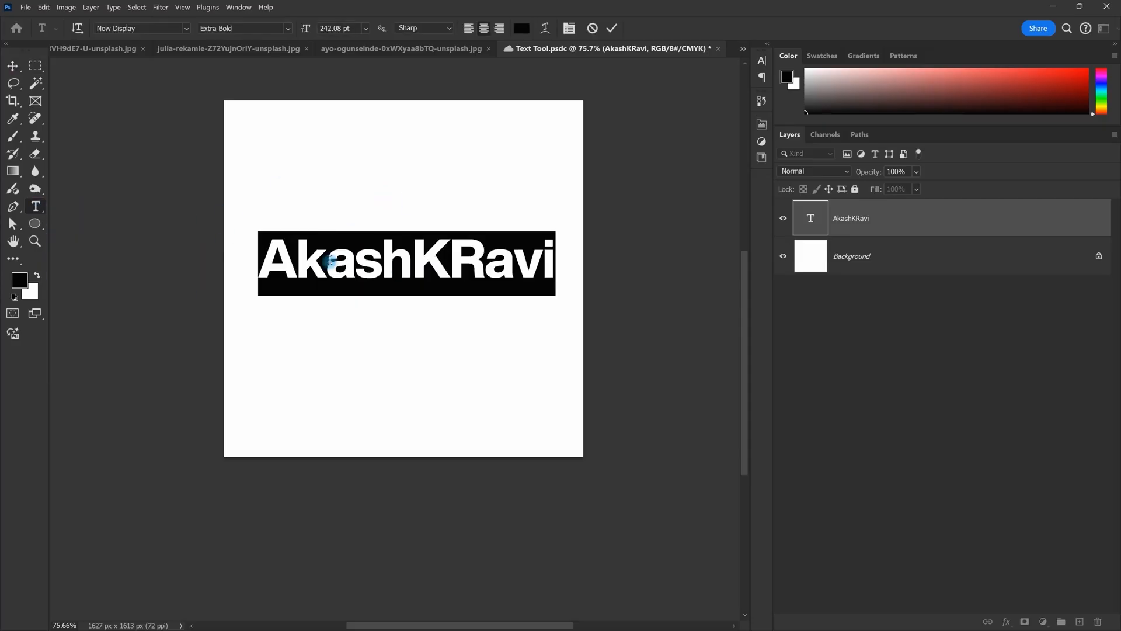
pyautogui.write('KR$')
pyautogui.hotkey('shift', 'BackSpace')
pyautogui.write('$NA')
pyautogui.press('Escape')
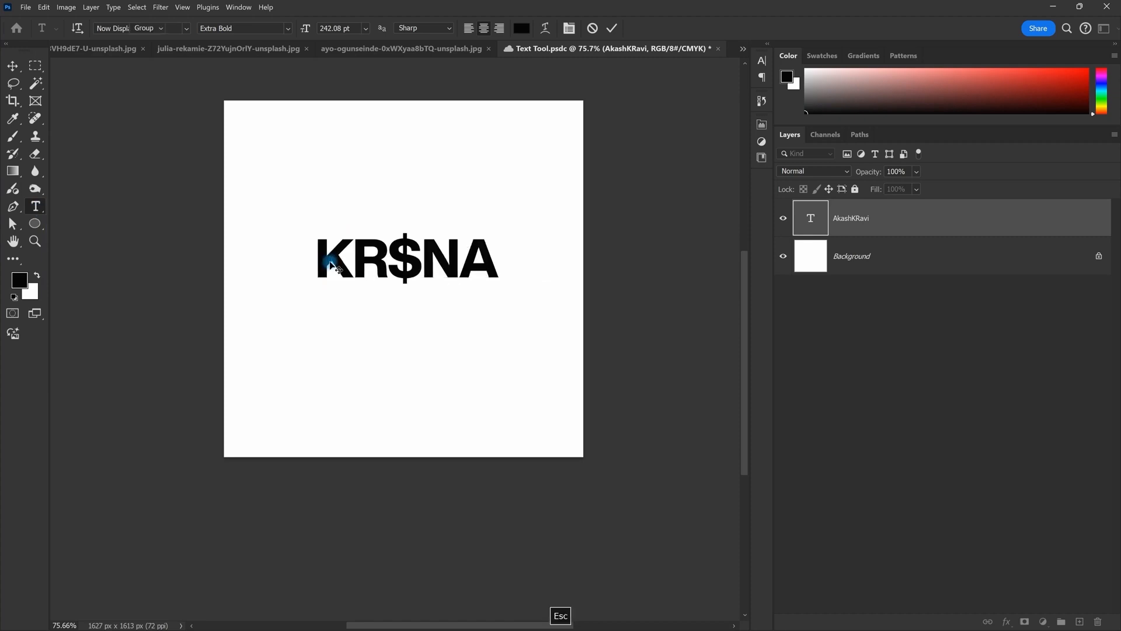
# Step: Move the KR$NA text down to sit near the canvas centre
pyautogui.press('v')
pyautogui.moveTo(450, 201); pyautogui.dragTo(450, 306)
pyautogui.scroll(-1, 422, 284)
pyautogui.scroll(1, 442, 300)
pyautogui.scroll(-1, 401, 261)
pyautogui.scroll(2, 425, 264)
pyautogui.scroll(-1, 424, 264)
pyautogui.scroll(1, 425, 264)
pyautogui.moveTo(466, 272); pyautogui.dragTo(438, 304)
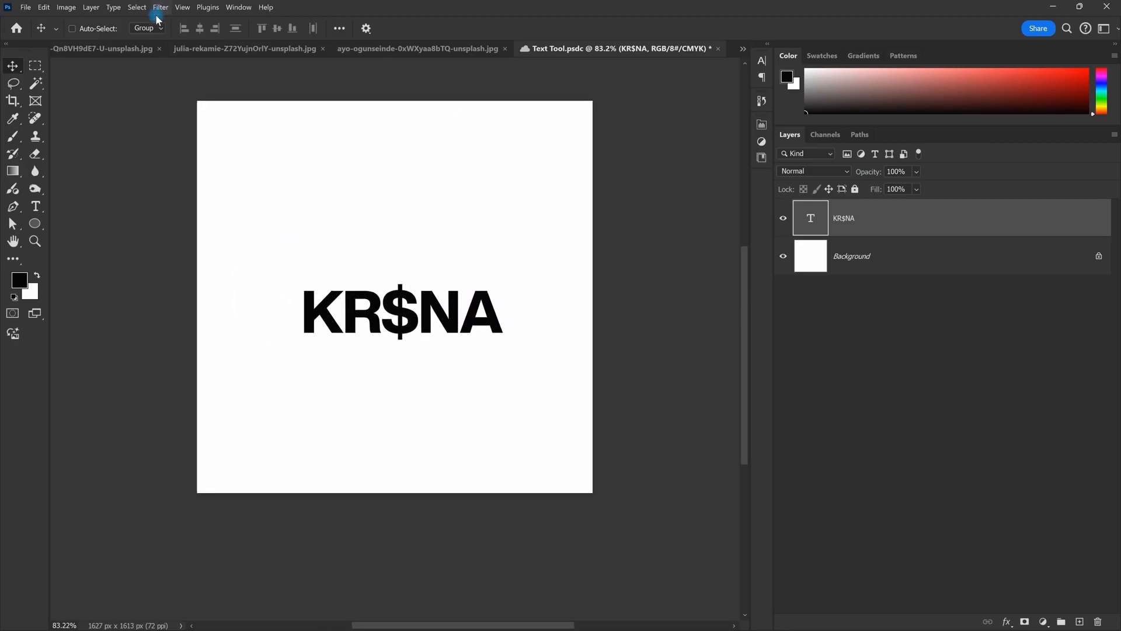
pyautogui.click(278, 29)
pyautogui.press('ctrl')
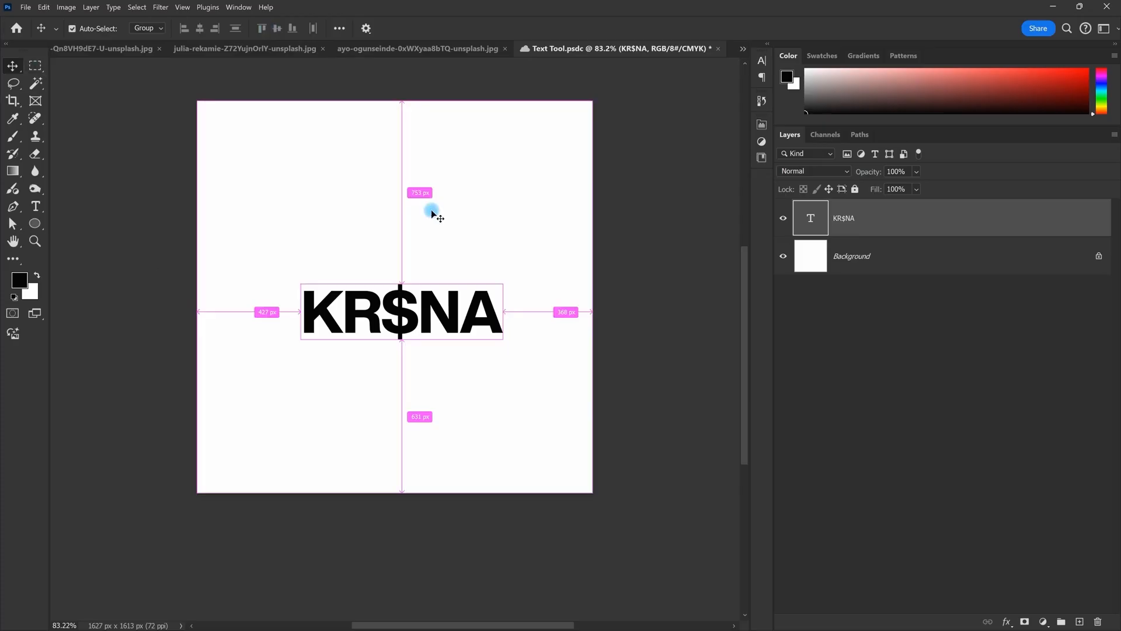
pyautogui.hotkey('ctrl', 'a')
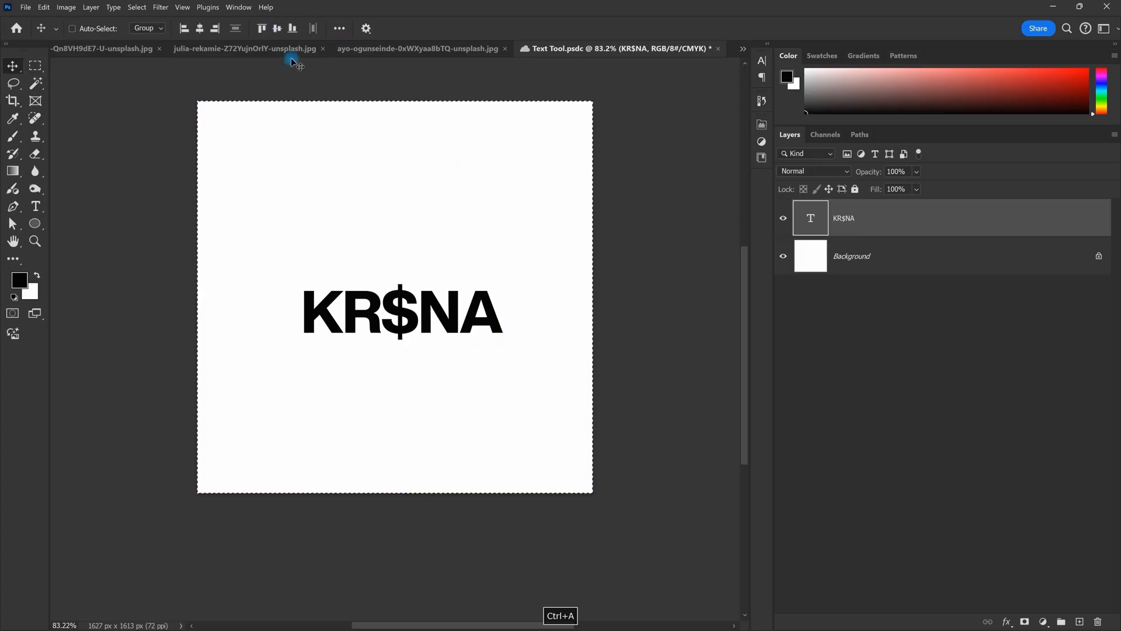
pyautogui.click(201, 30)
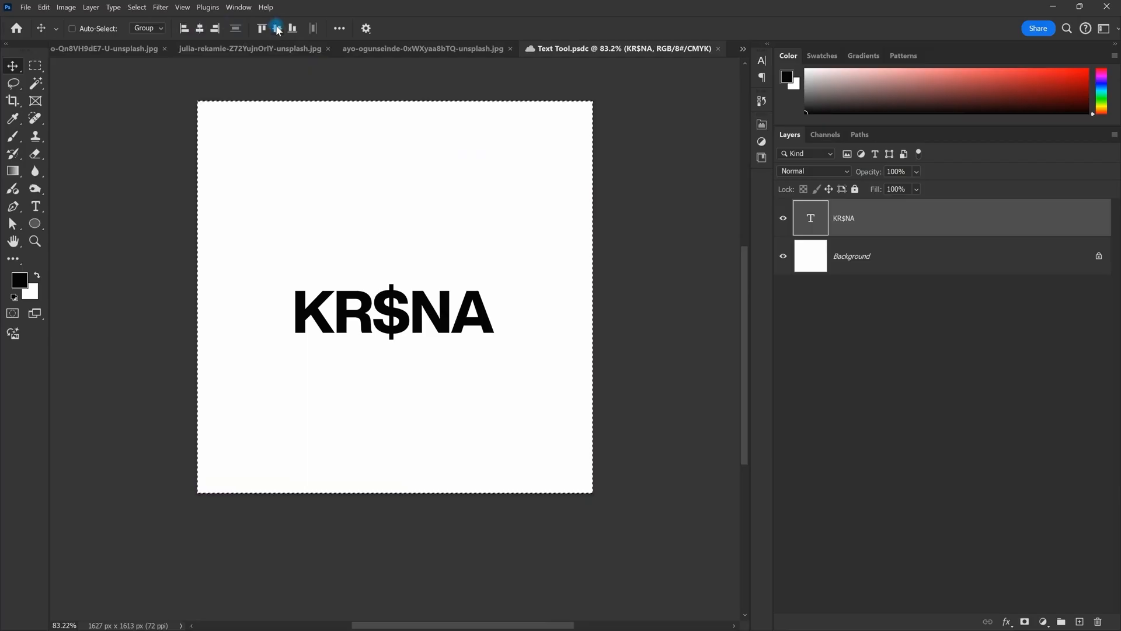
pyautogui.click(278, 31)
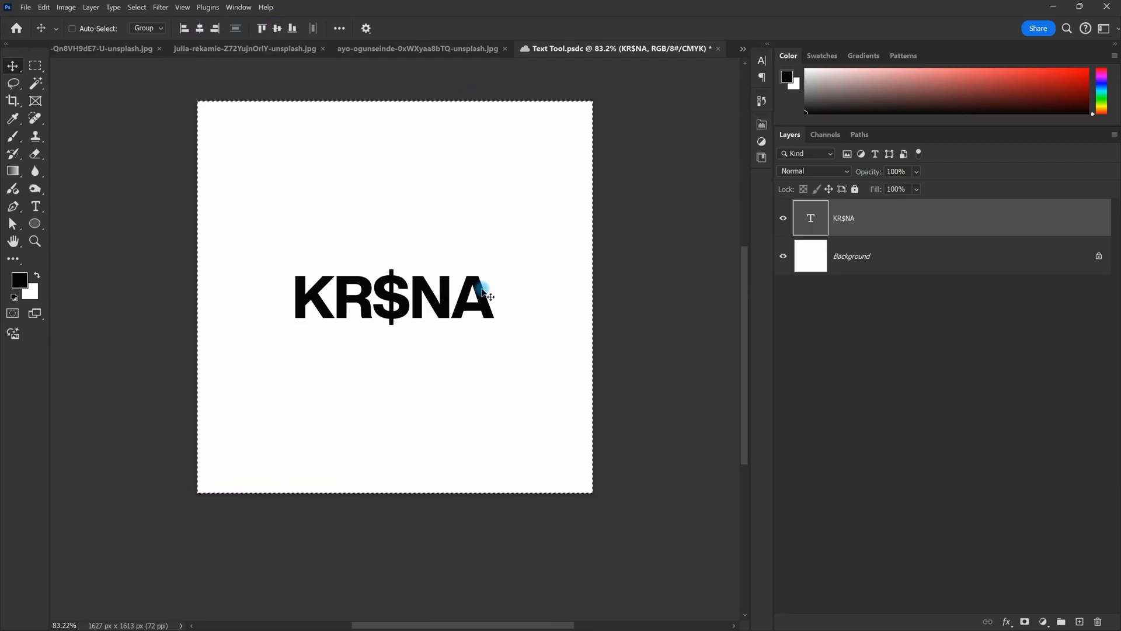
pyautogui.scroll(-1, 519, 172)
pyautogui.press('ctrl')
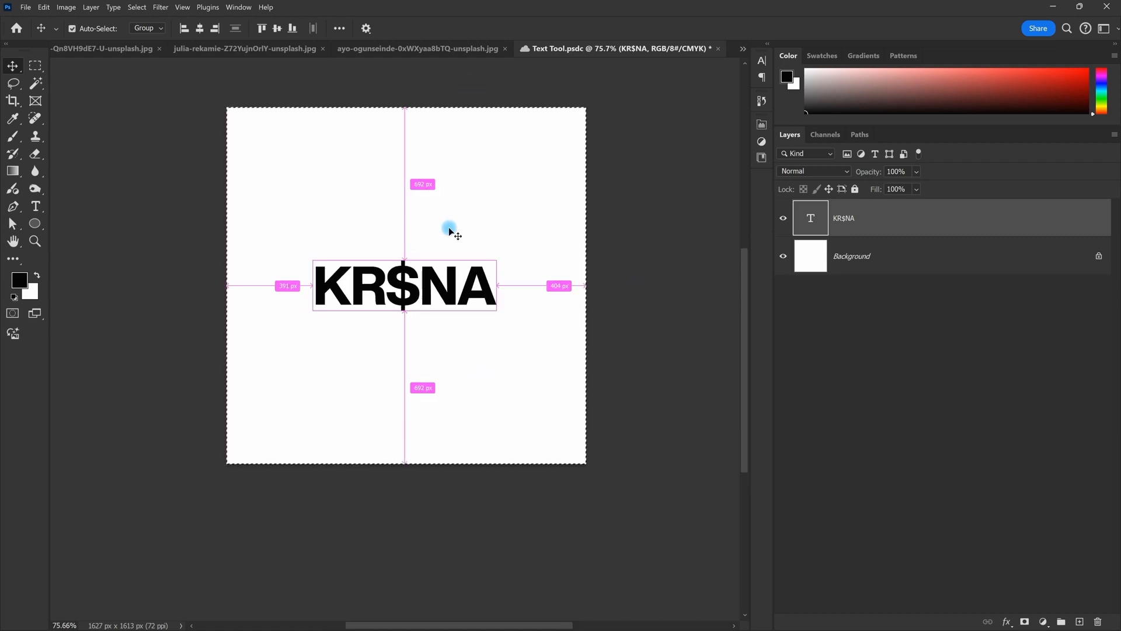
pyautogui.hotkey('ctrl', 'd')
pyautogui.scroll(-2, 416, 233)
pyautogui.scroll(1, 423, 238)
pyautogui.hotkey('ctrl', 'a')
pyautogui.scroll(1, 394, 254)
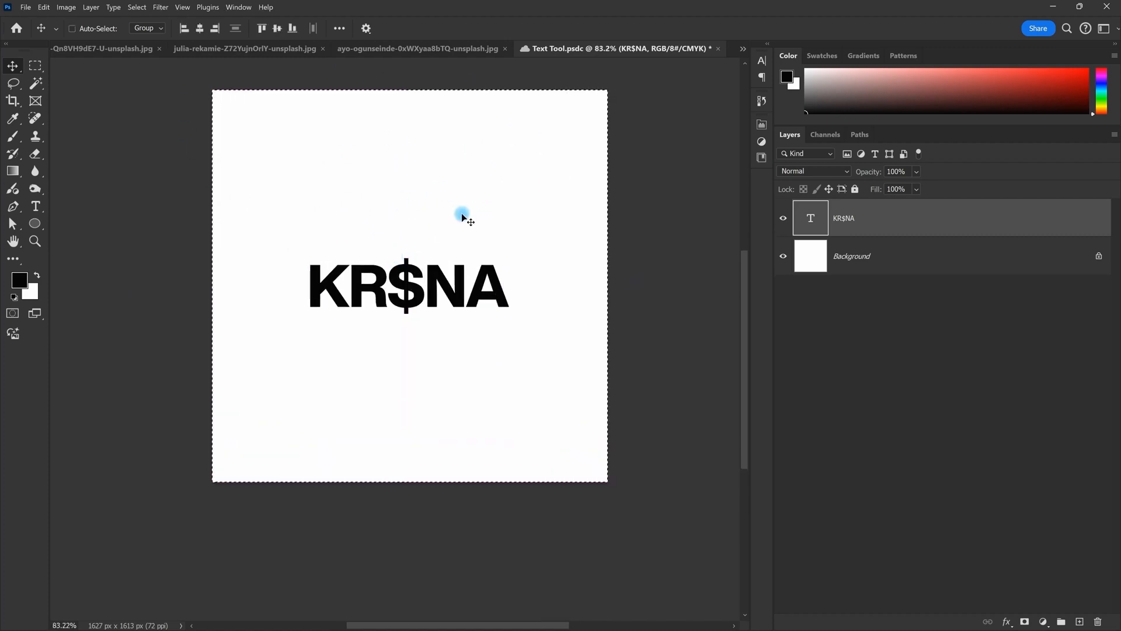
pyautogui.press('ctrl')
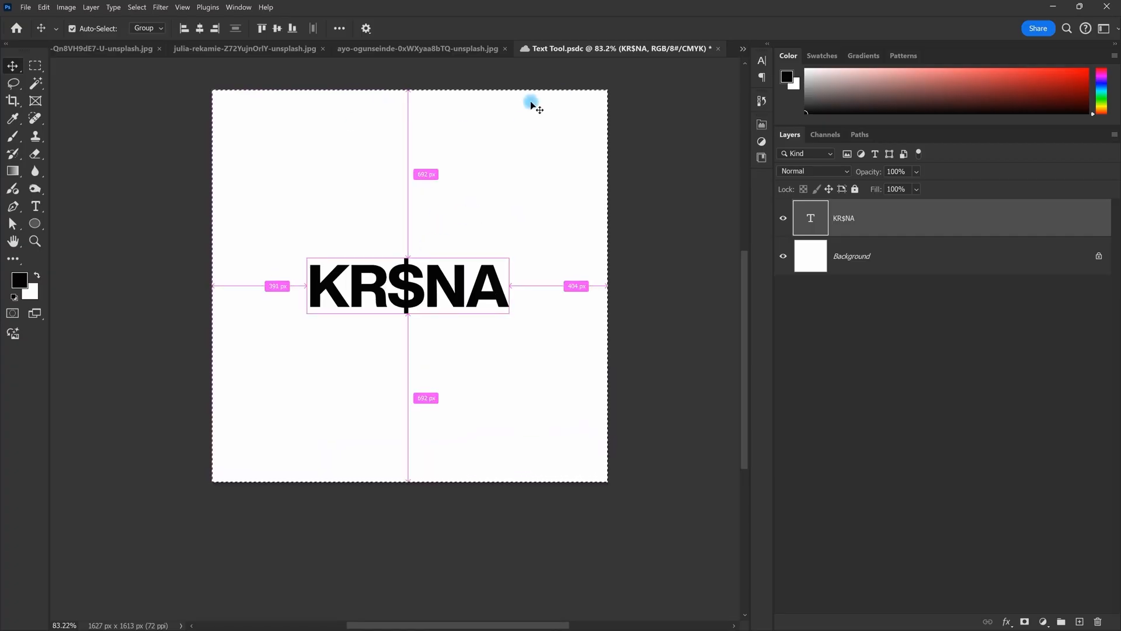
pyautogui.hotkey('ctrl', 'd')
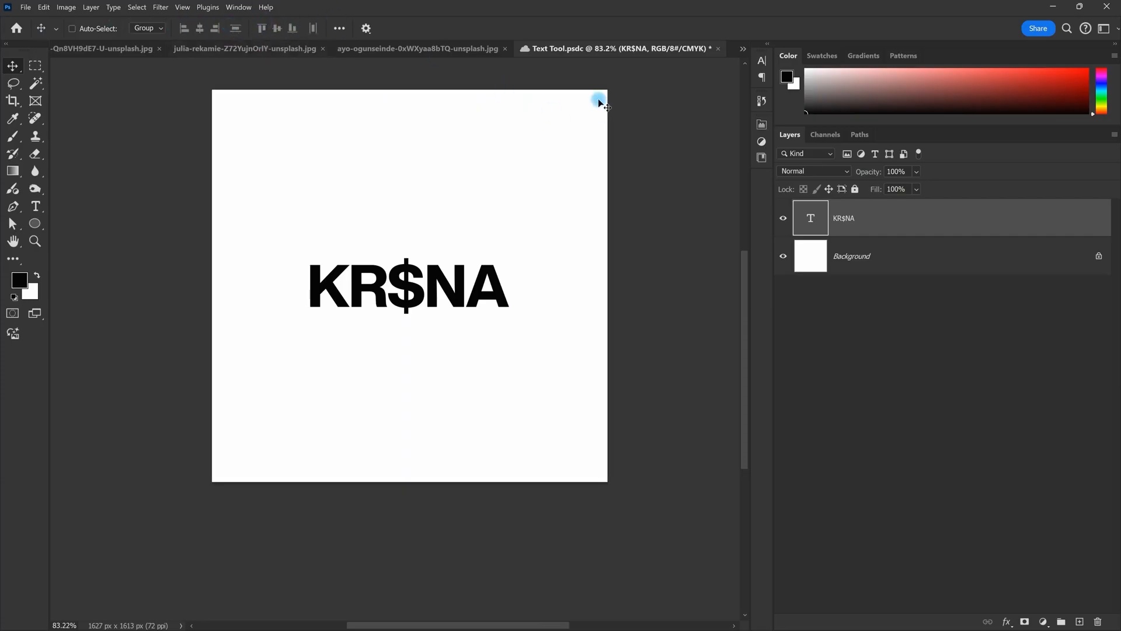
# Step: Set the Move tool's Align To option to Canvas
pyautogui.click(341, 29)
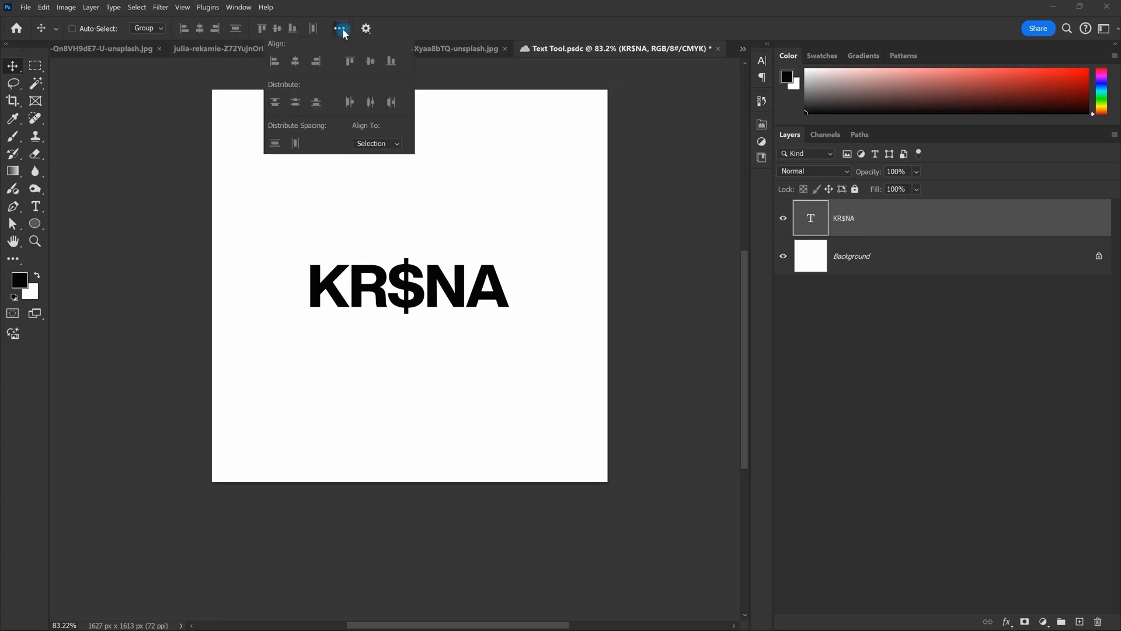
pyautogui.click(365, 145)
pyautogui.click(374, 163)
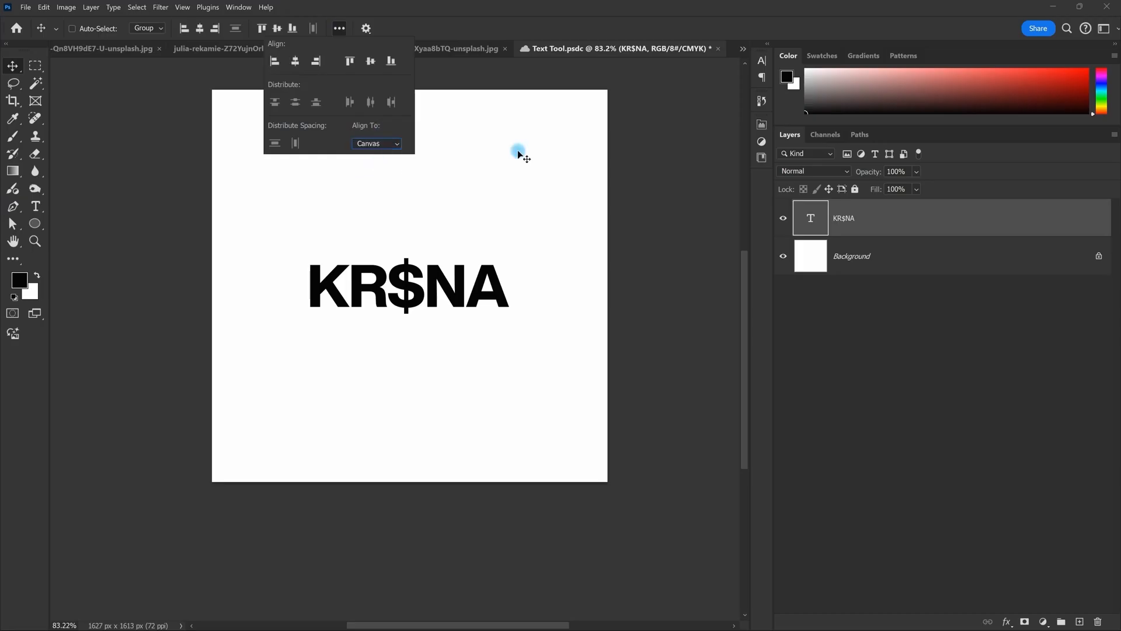
pyautogui.click(341, 33)
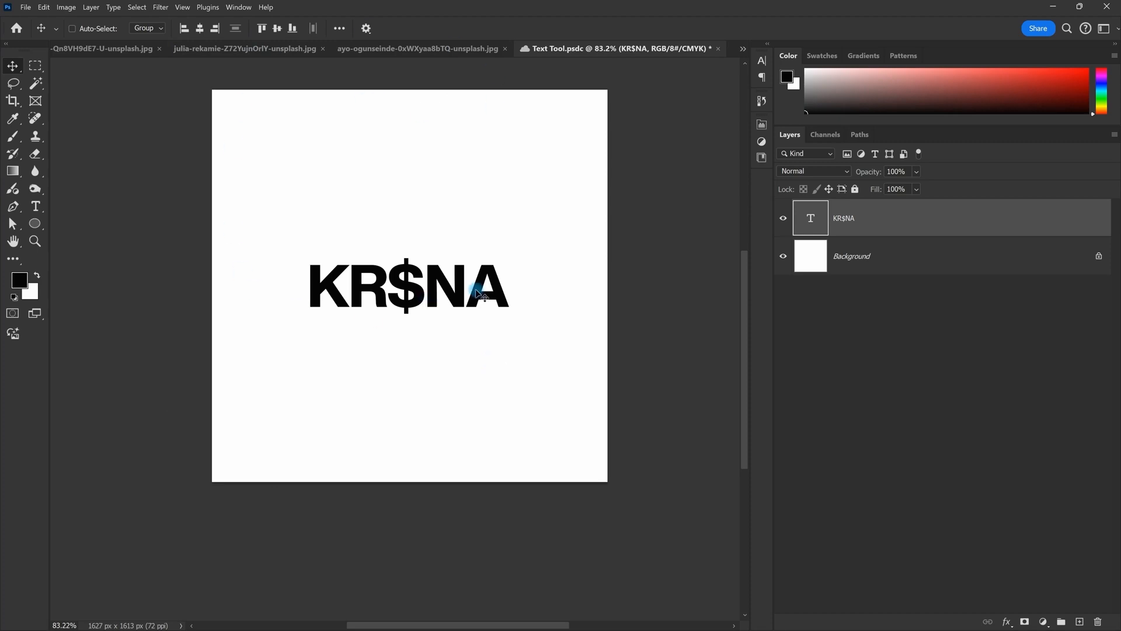
# Step: Pan the view down slightly and confirm the alignment reference is Canvas
pyautogui.scroll(-1, 282, 172)
pyautogui.press('space')
pyautogui.moveTo(353, 159); pyautogui.dragTo(355, 194)
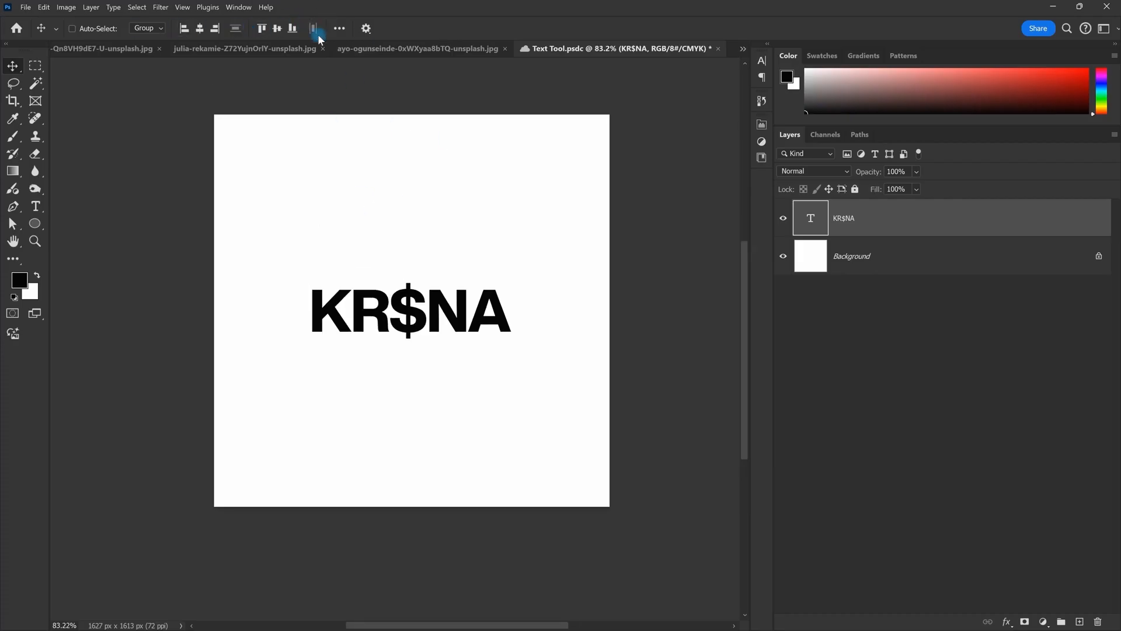
pyautogui.click(339, 28)
pyautogui.click(377, 143)
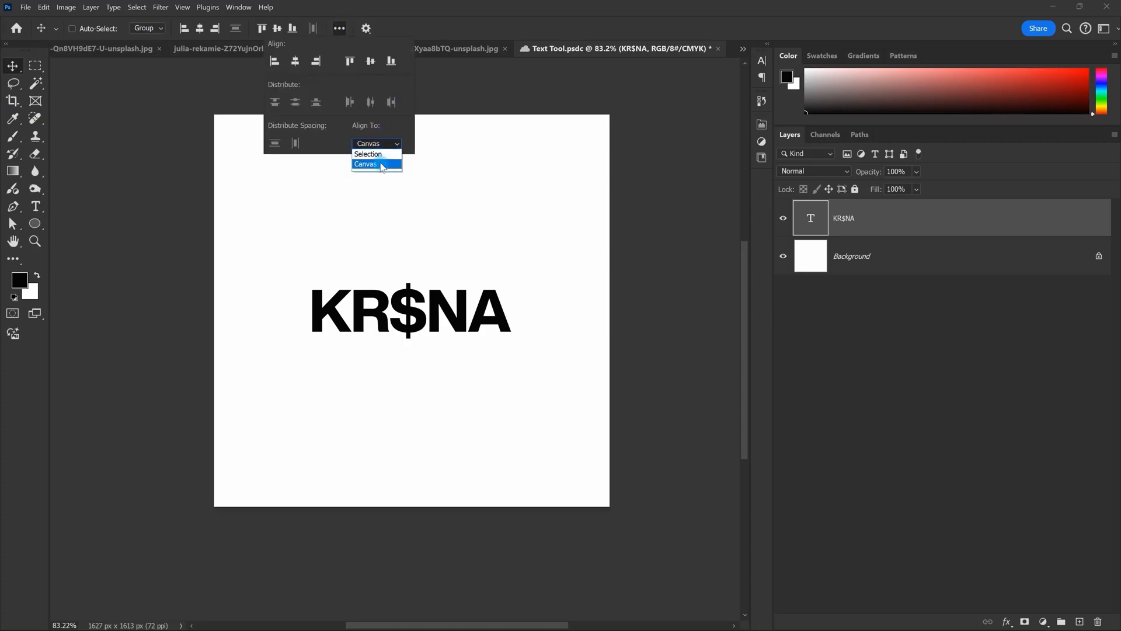
pyautogui.click(472, 236)
# Step: Enter and leave KR$NA text editing, then open the layer's text from the Layers panel
pyautogui.scroll(-1, 464, 251)
pyautogui.scroll(2, 461, 257)
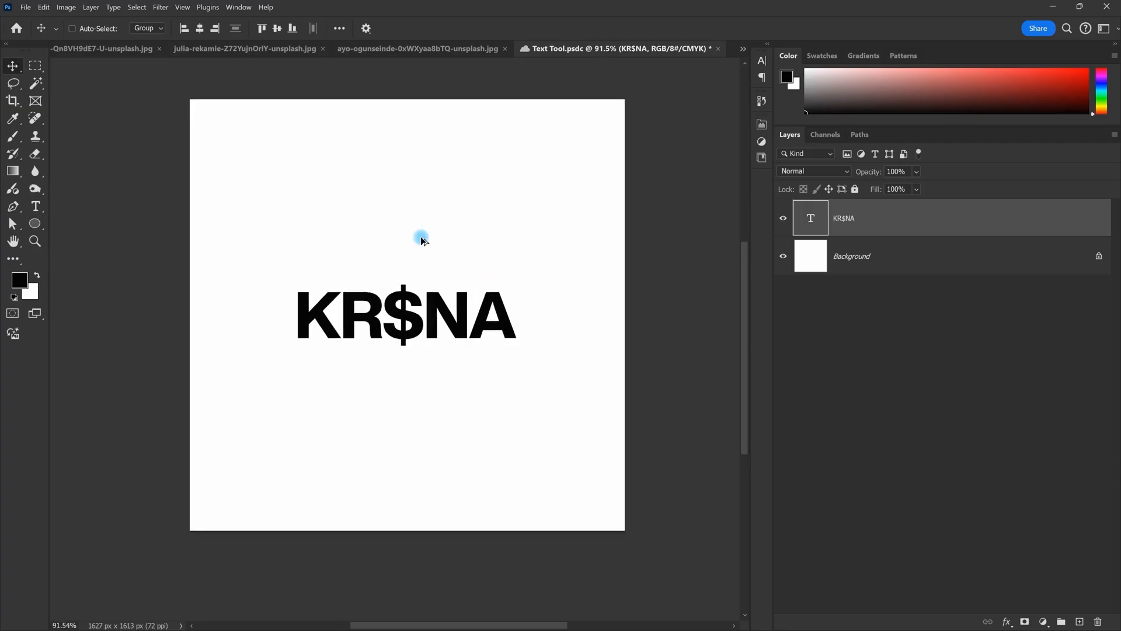
pyautogui.scroll(-1, 421, 237)
pyautogui.scroll(1, 455, 321)
pyautogui.scroll(1, 444, 319)
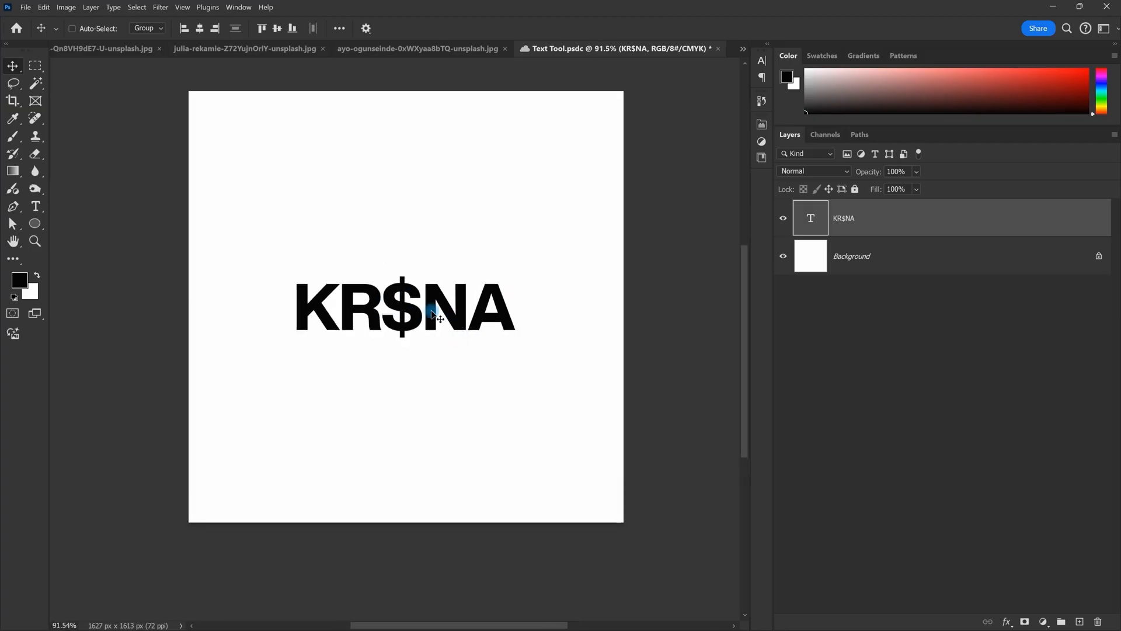
pyautogui.doubleClick(432, 315)
pyautogui.press('Escape')
pyautogui.doubleClick(408, 313)
pyautogui.press('Escape')
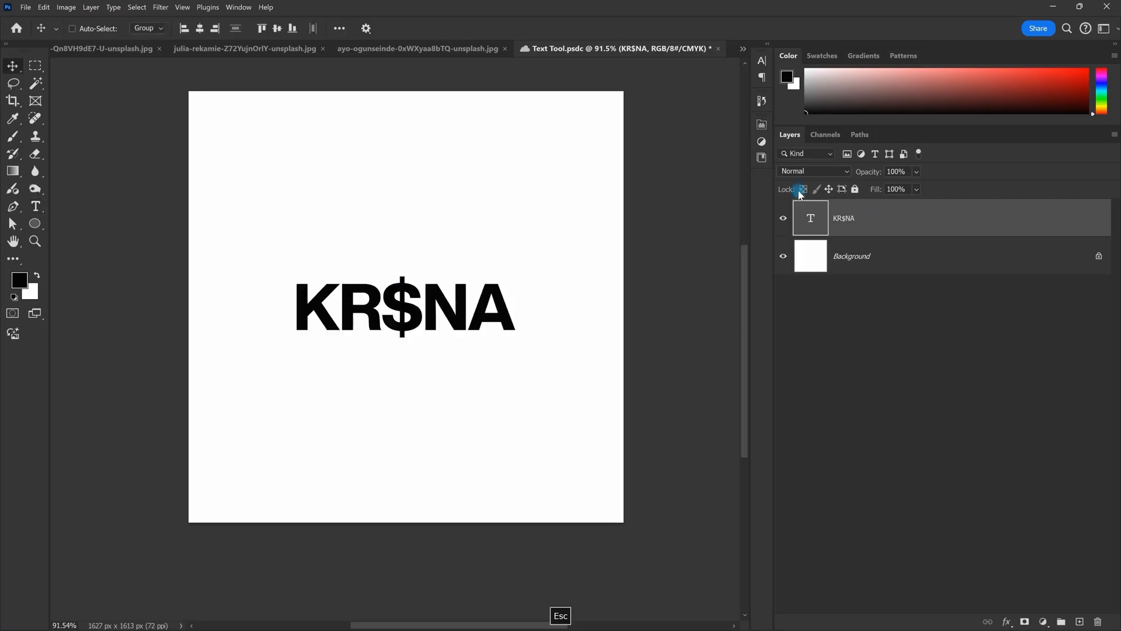
pyautogui.doubleClick(813, 219)
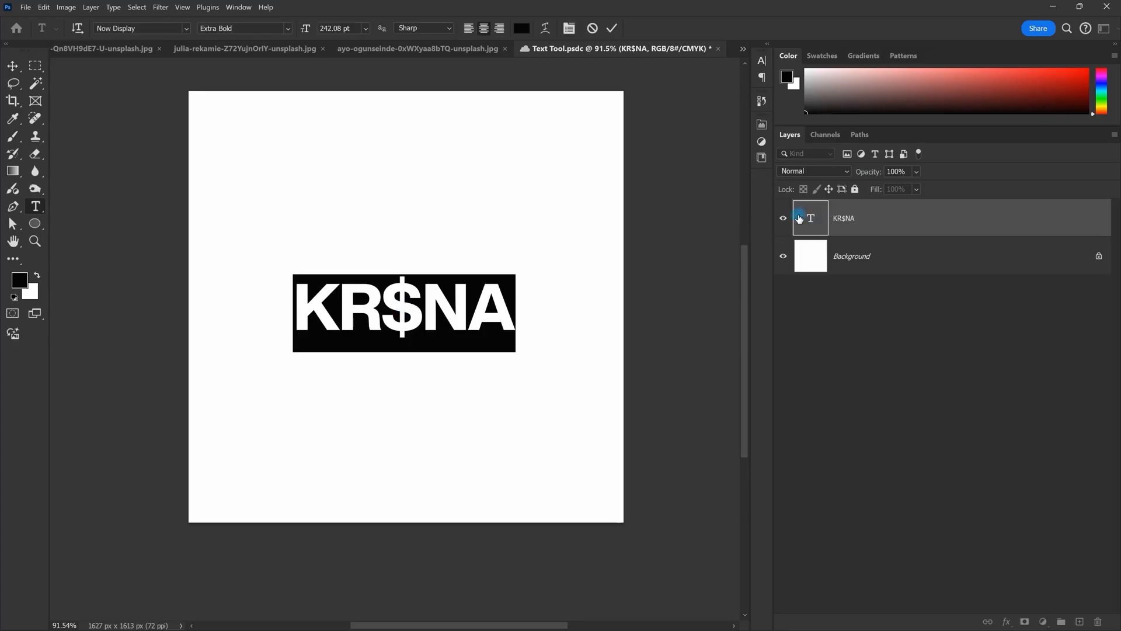
# Step: Alt+Shift-drag KR$NA repeatedly to create eight copies stacked down the canvas
pyautogui.press('Escape')
pyautogui.scroll(-4, 403, 282)
pyautogui.moveTo(431, 309); pyautogui.dragTo(429, 274)
pyautogui.moveTo(431, 196); pyautogui.dragTo(451, 248)
pyautogui.moveTo(449, 215); pyautogui.dragTo(449, 246)
pyautogui.moveTo(450, 245); pyautogui.dragTo(451, 229)
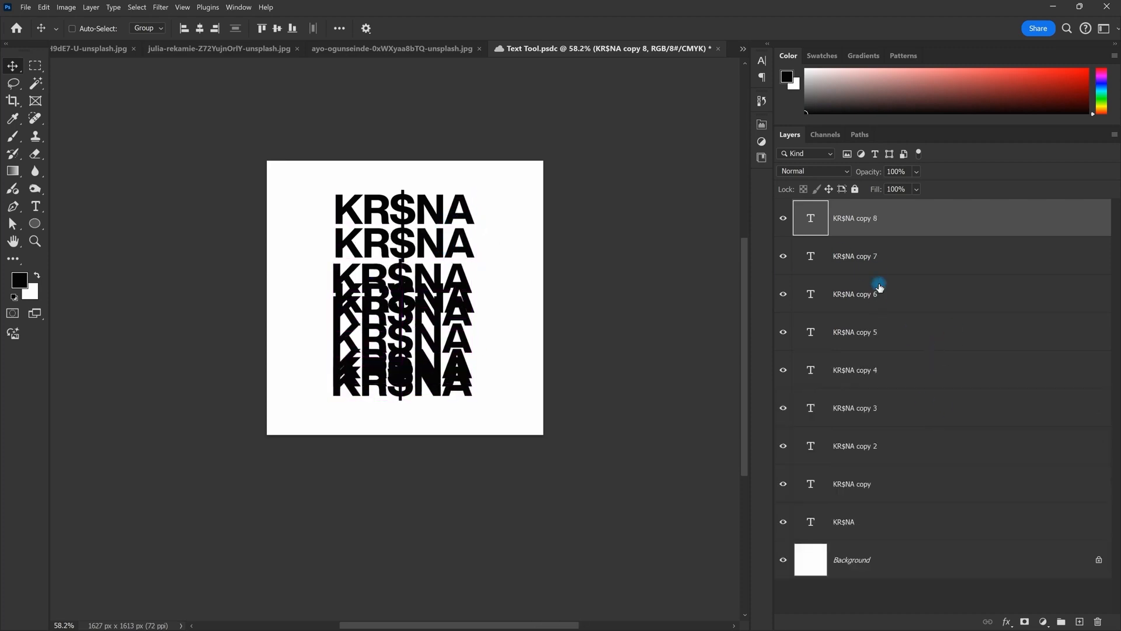
# Step: Inspect the stack and briefly open a middle KR$NA line for editing
pyautogui.scroll(2, 364, 267)
pyautogui.scroll(2, 398, 254)
pyautogui.scroll(-2, 429, 286)
pyautogui.scroll(2, 491, 325)
pyautogui.scroll(-1, 537, 368)
pyautogui.scroll(2, 429, 247)
pyautogui.scroll(-2, 468, 272)
pyautogui.scroll(1, 472, 282)
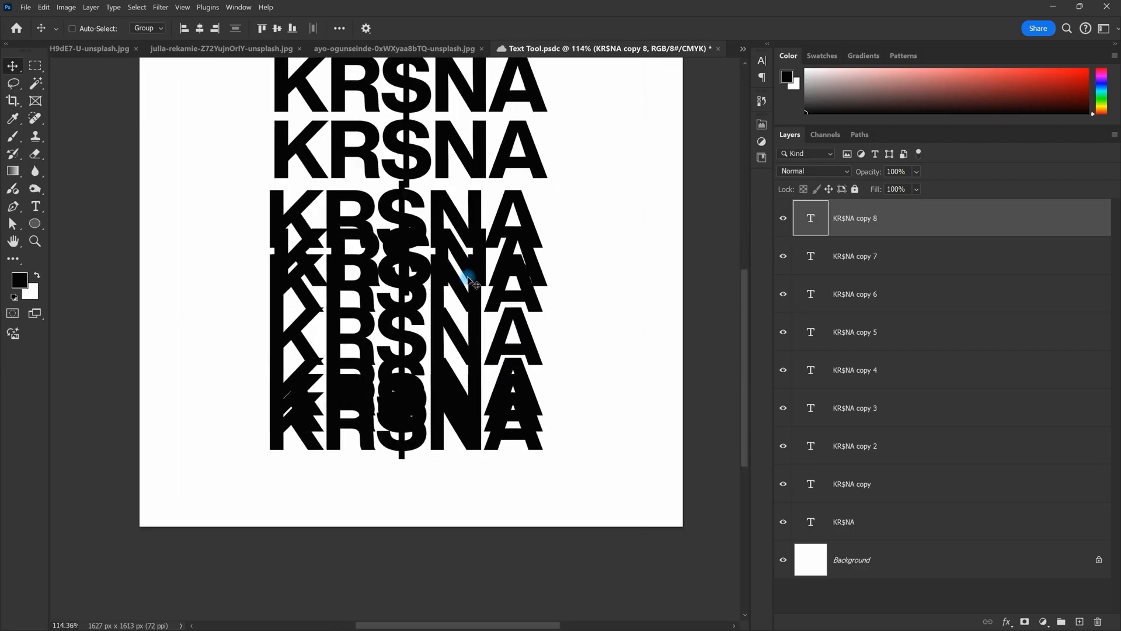
pyautogui.scroll(-2, 474, 284)
pyautogui.scroll(1, 475, 283)
pyautogui.scroll(-1, 443, 240)
pyautogui.scroll(1, 438, 233)
pyautogui.doubleClick(439, 229)
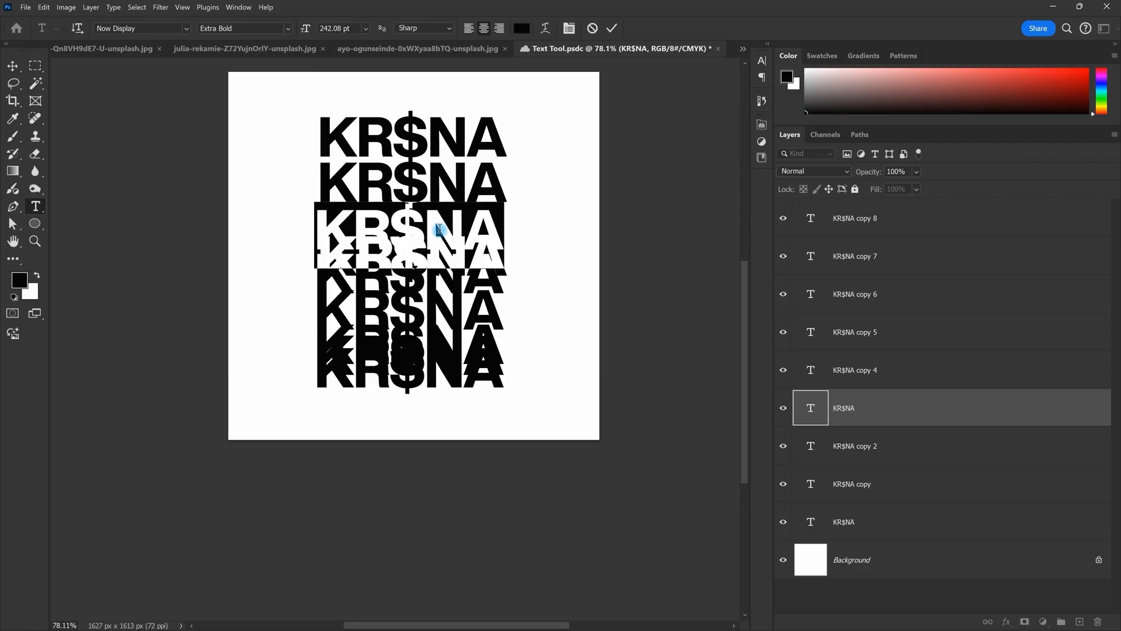
pyautogui.press('Escape')
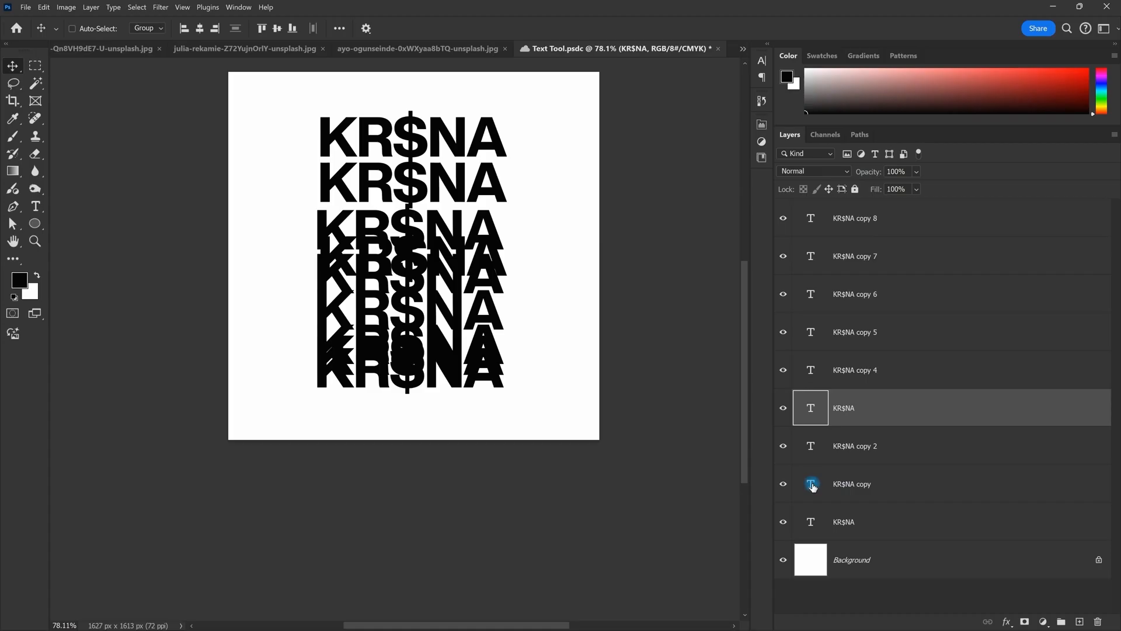
# Step: Select all text in the KR$NA copy layer and change its colour to green
pyautogui.click(858, 494)
pyautogui.click(784, 489)
pyautogui.click(784, 490)
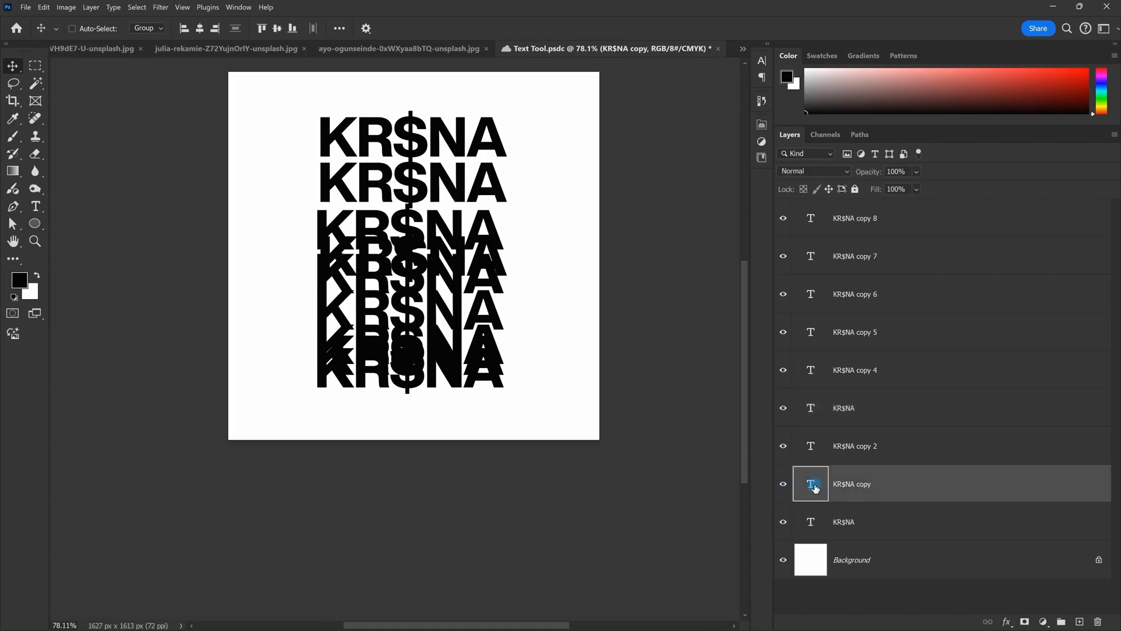
pyautogui.doubleClick(816, 489)
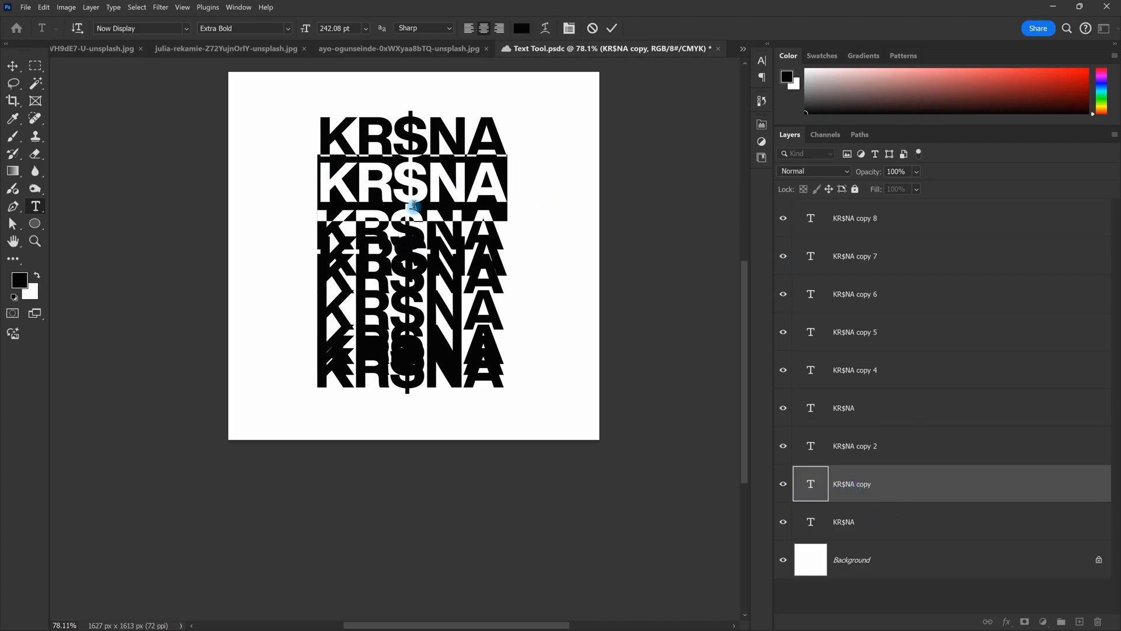
pyautogui.click(521, 28)
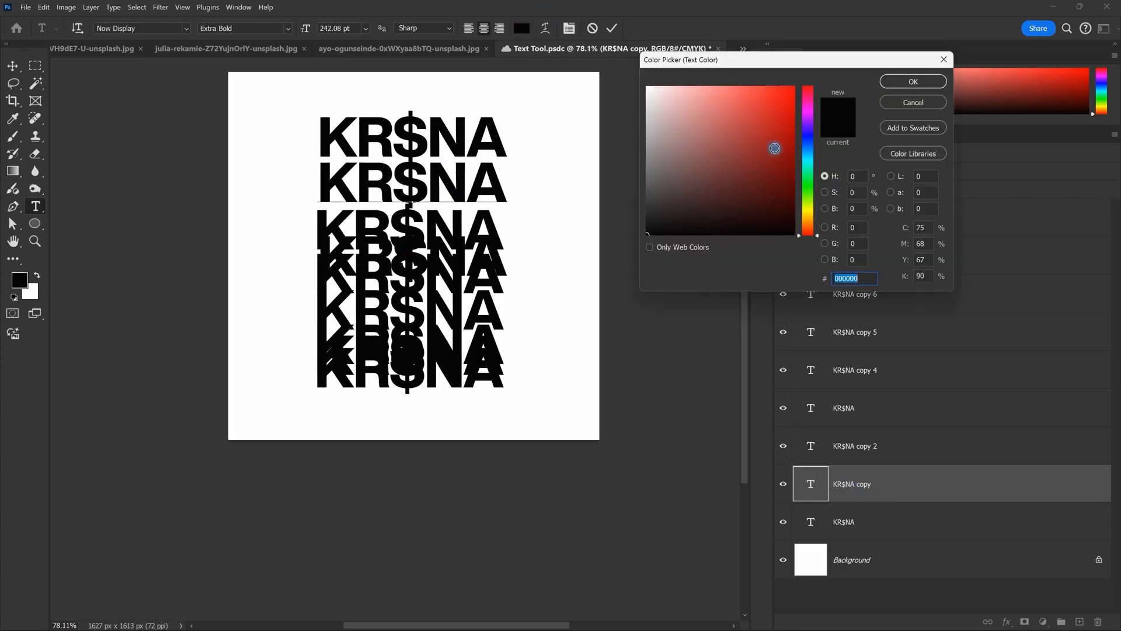
pyautogui.click(783, 143)
pyautogui.click(913, 81)
pyautogui.press('Escape')
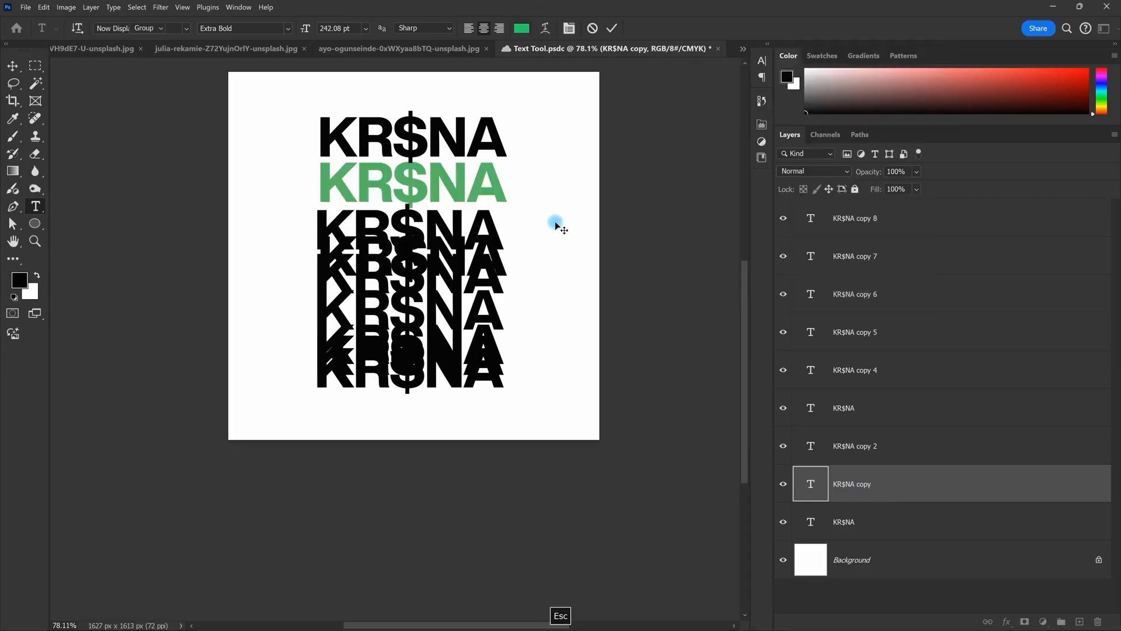
pyautogui.scroll(-1, 488, 248)
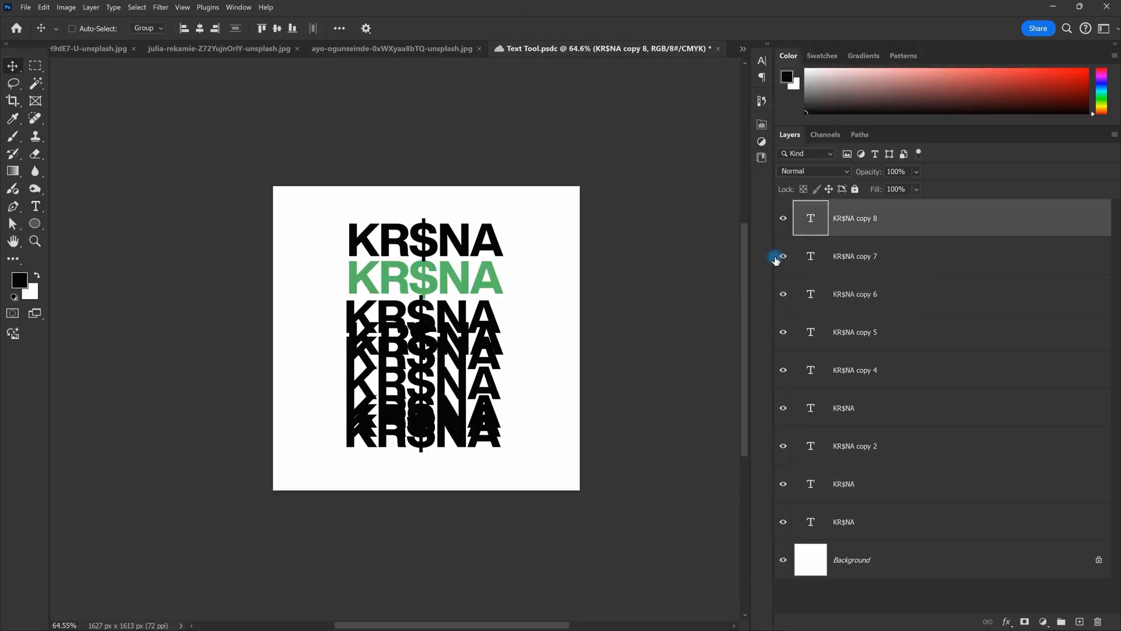
# Step: Delete all the duplicate KR$NA layers, leaving only the original black line
pyautogui.keyDown('shift'); pyautogui.click(883, 490); pyautogui.keyUp('shift')
pyautogui.press('Delete')
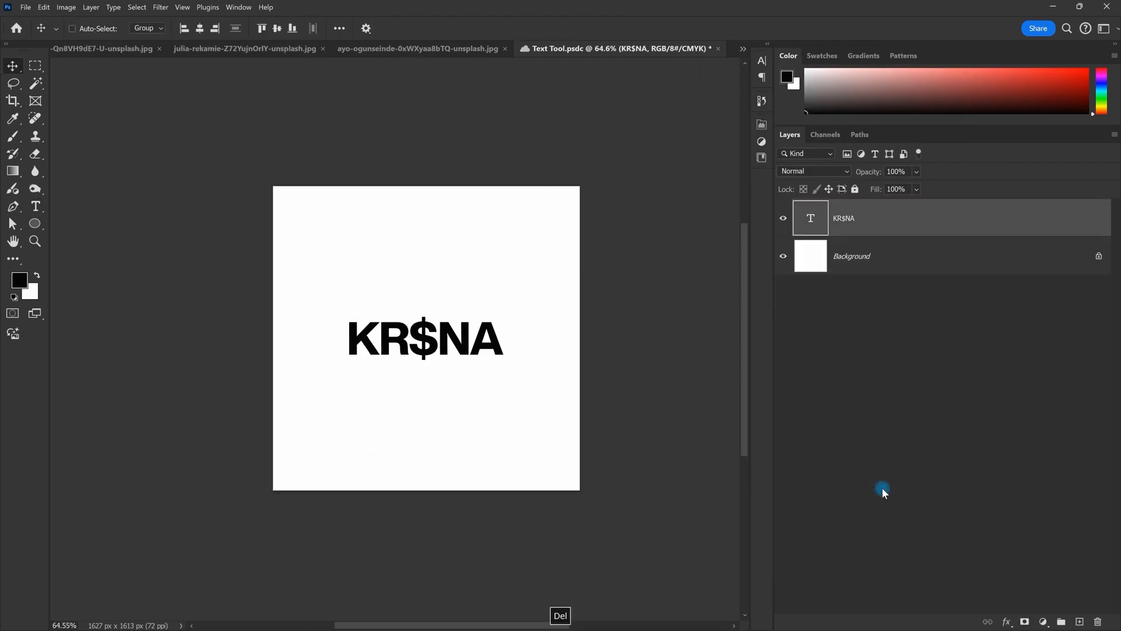
pyautogui.scroll(1, 428, 432)
pyautogui.scroll(1, 428, 431)
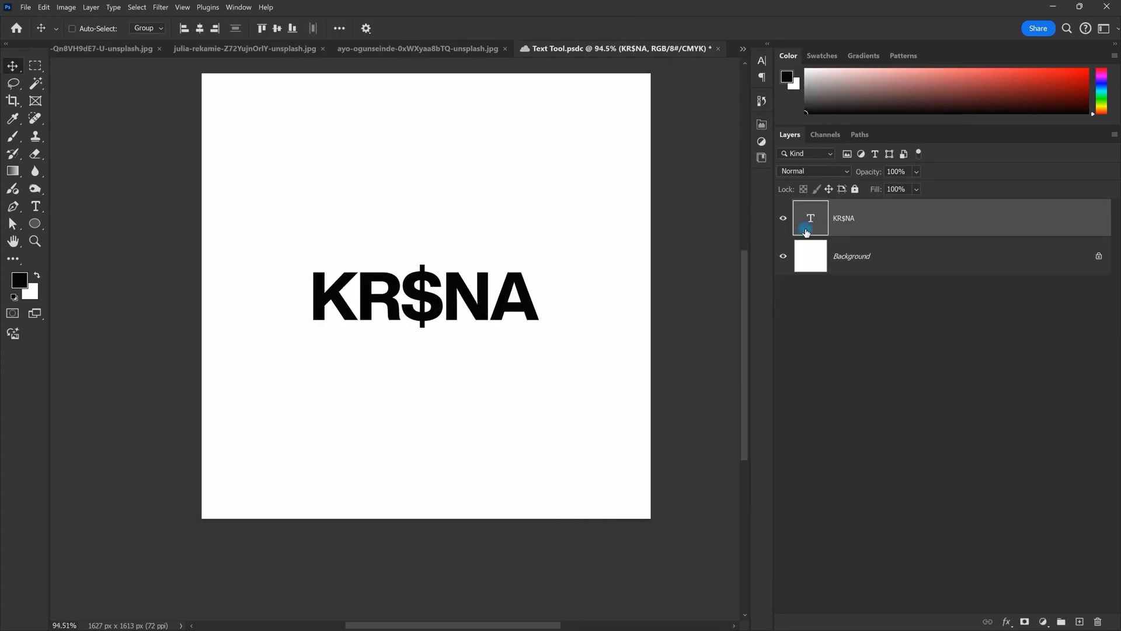
pyautogui.scroll(-1, 368, 321)
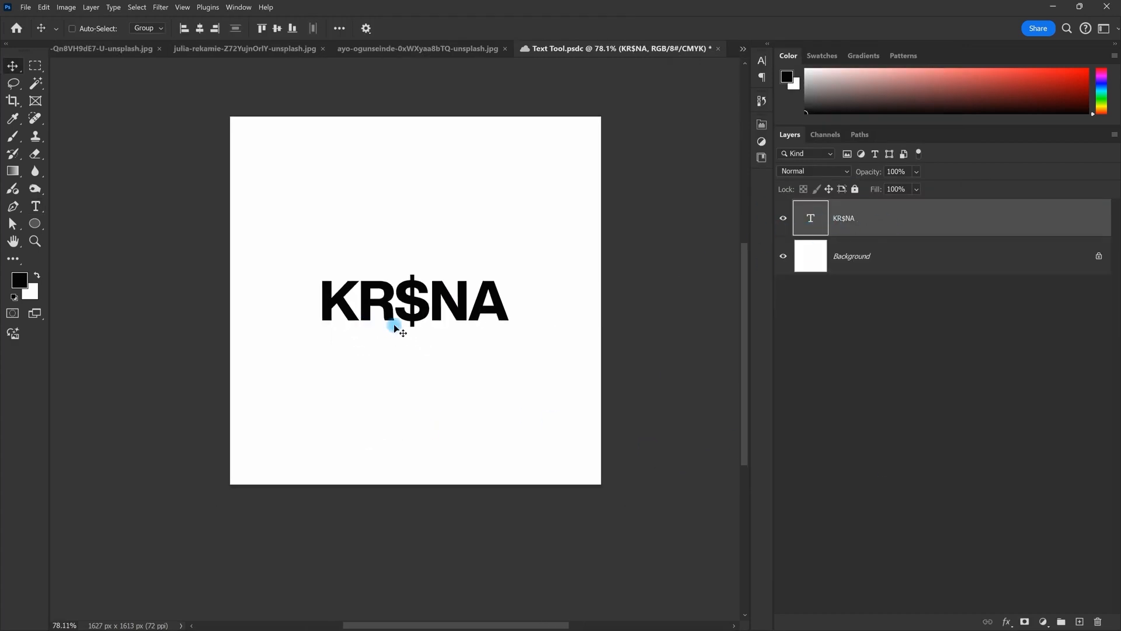
pyautogui.press('space')
pyautogui.moveTo(469, 341); pyautogui.dragTo(460, 348)
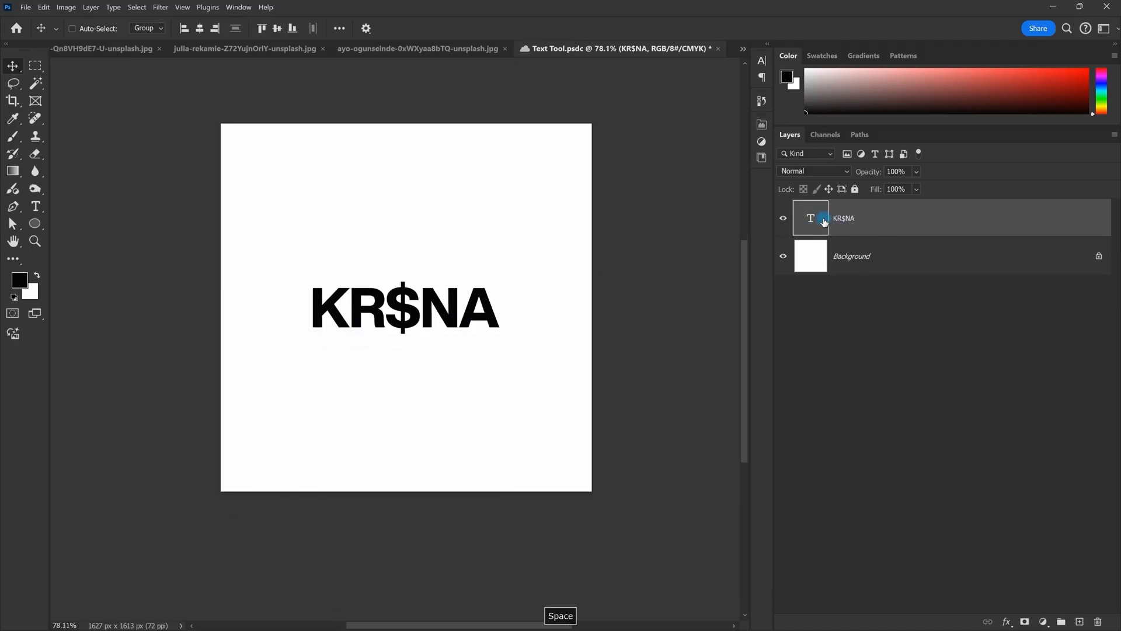
# Step: Select the KR$NA layer, open the Character panel and review the font styles
pyautogui.click(841, 218)
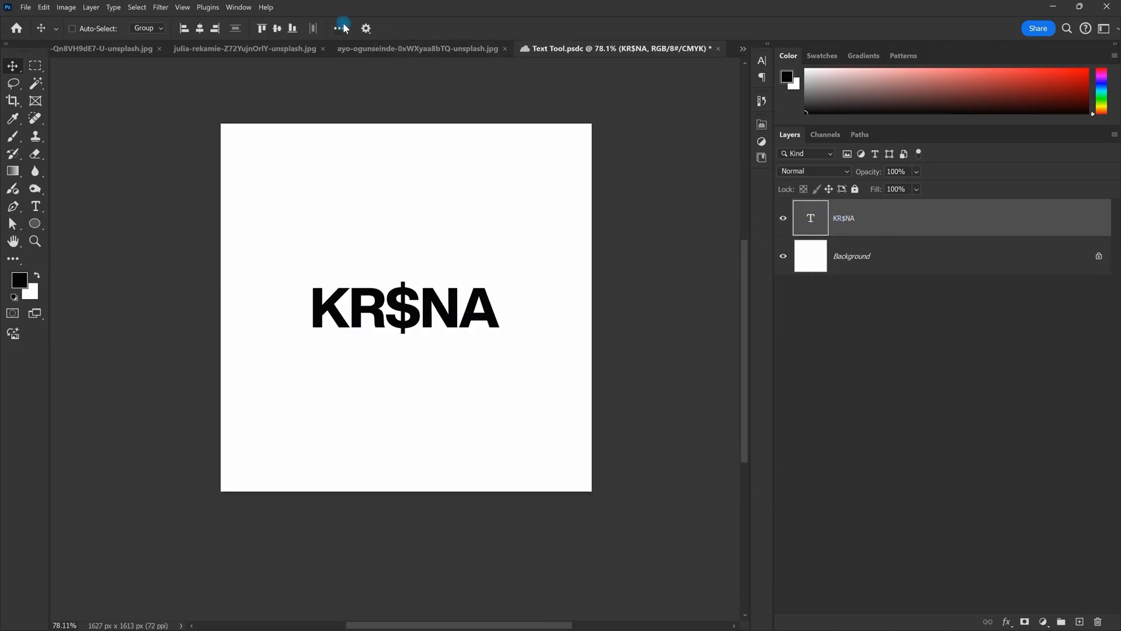
pyautogui.click(762, 61)
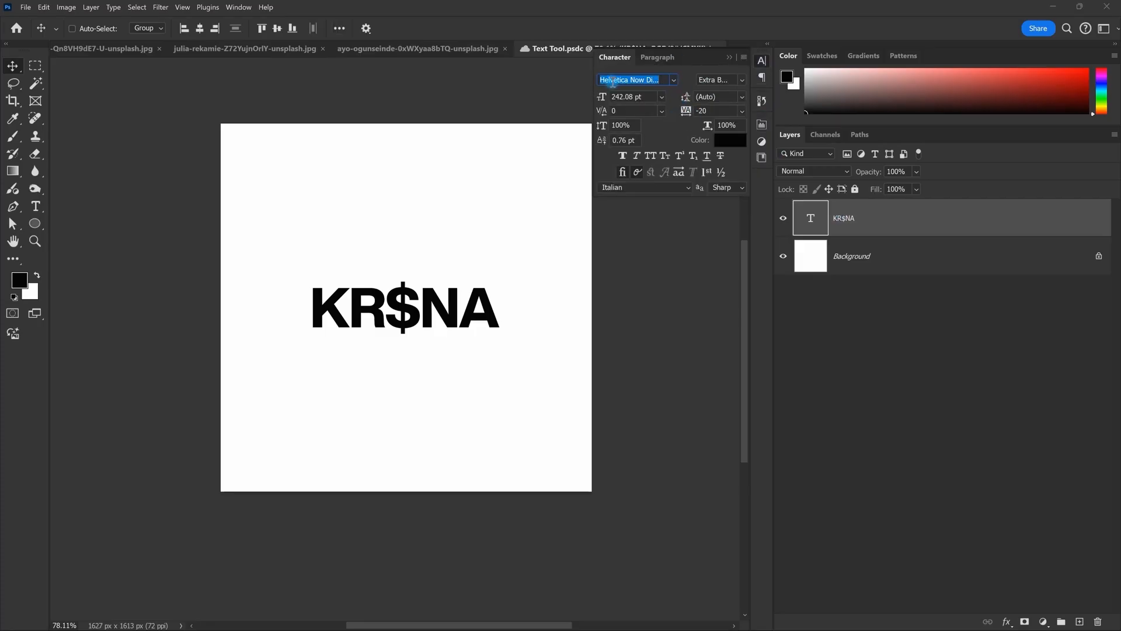
pyautogui.click(741, 80)
pyautogui.click(742, 80)
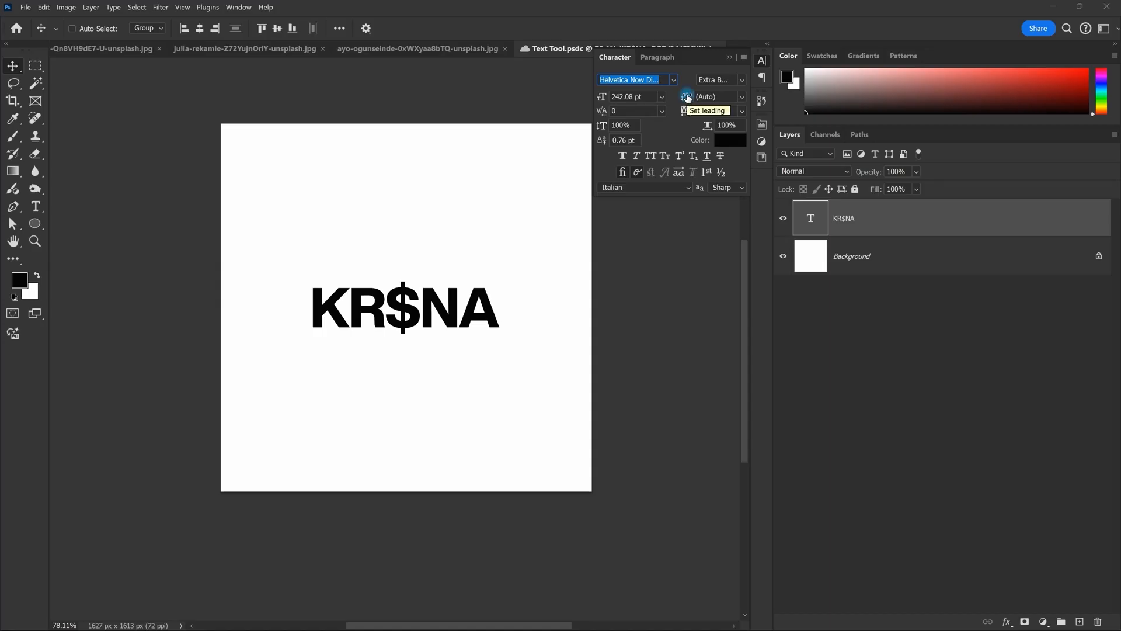
# Step: Open the KR$NA text for editing with the insertion point after the last letter
pyautogui.press('c')
pyautogui.press('v')
pyautogui.doubleClick(497, 322)
pyautogui.press('Escape')
pyautogui.doubleClick(497, 319)
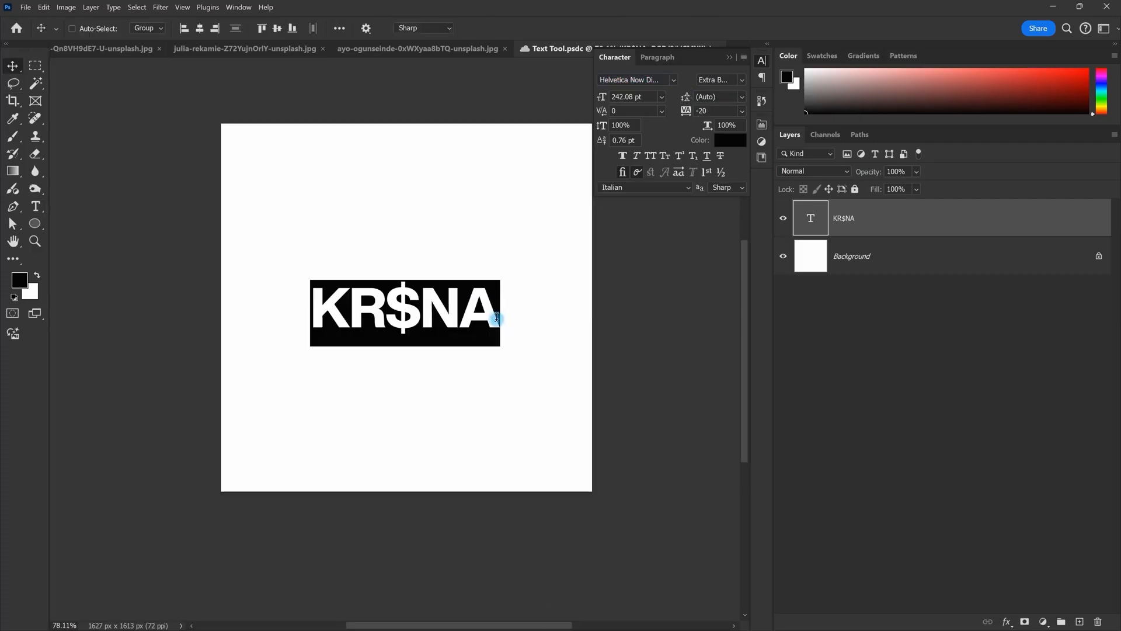
pyautogui.click(497, 317)
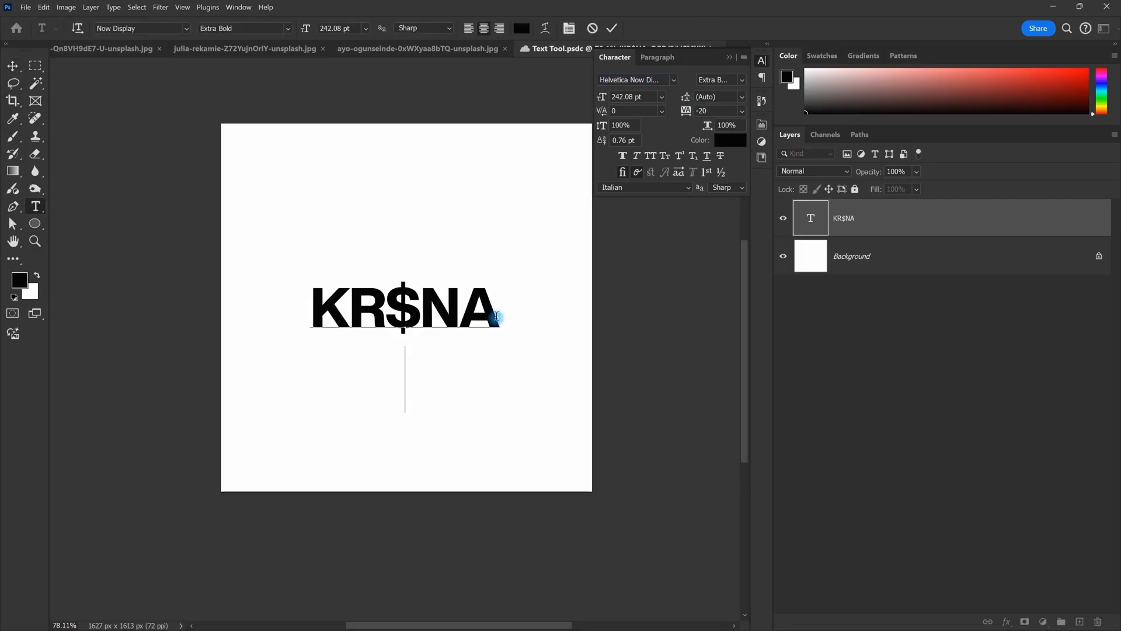
# Step: Add a second line reading KARMA beneath KR$NA and commit the text edit
pyautogui.write('karma')
pyautogui.press('BackSpace')
pyautogui.press('BackSpace')
pyautogui.press('BackSpace')
pyautogui.press('BackSpace')
pyautogui.press('BackSpace')
pyautogui.press('BackSpace')
pyautogui.press('BackSpace')
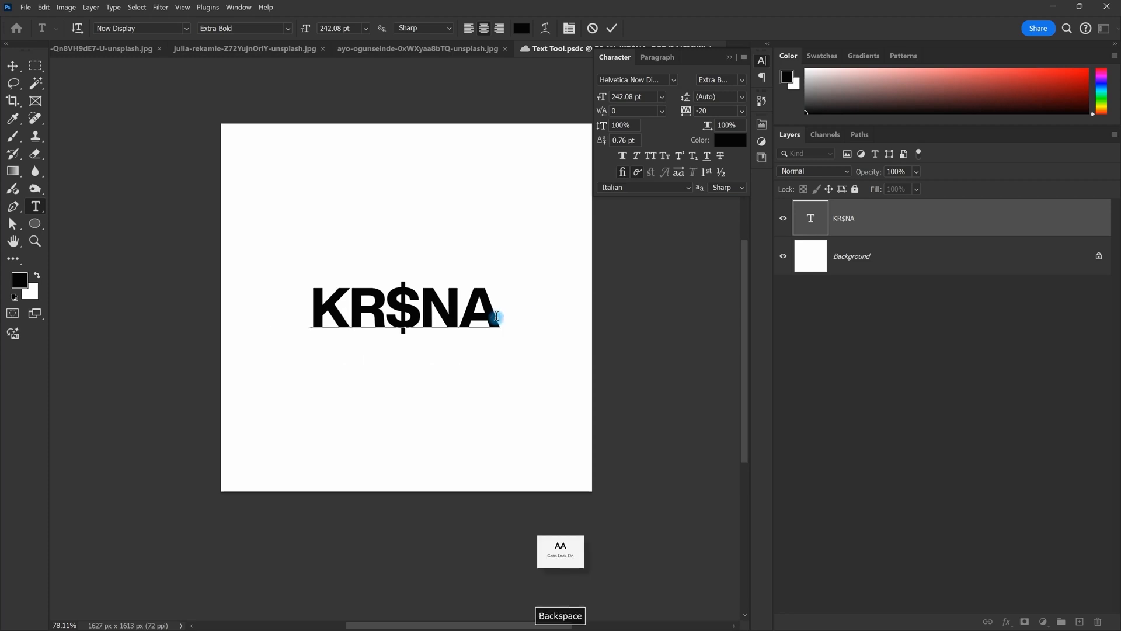
pyautogui.write('A')
pyautogui.press('Return')
pyautogui.write('KARMA')
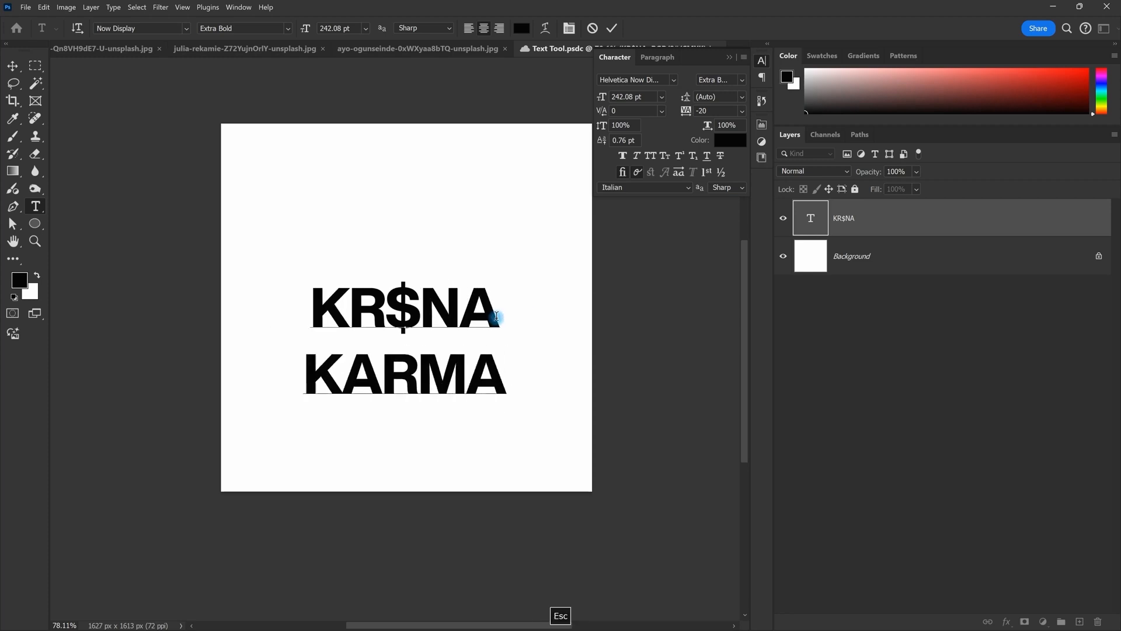
pyautogui.hotkey('ctrl', 'Return')
# Step: Move the two-line KR$NA KARMA text slightly up on the canvas
pyautogui.scroll(2, 513, 349)
pyautogui.scroll(-1, 513, 349)
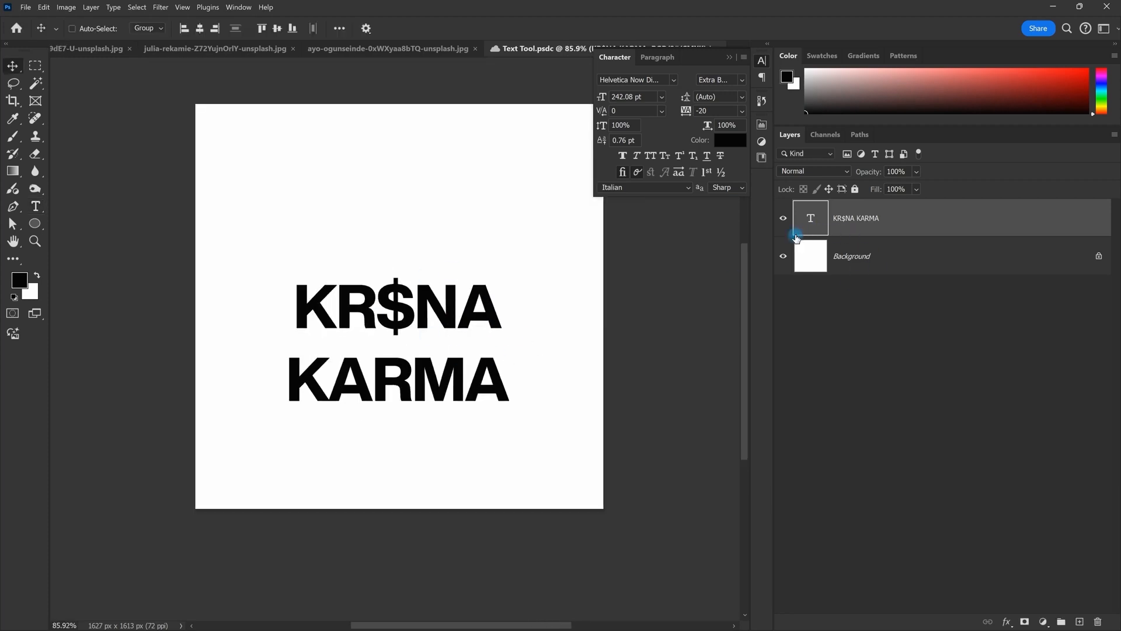
pyautogui.moveTo(493, 368); pyautogui.dragTo(483, 292)
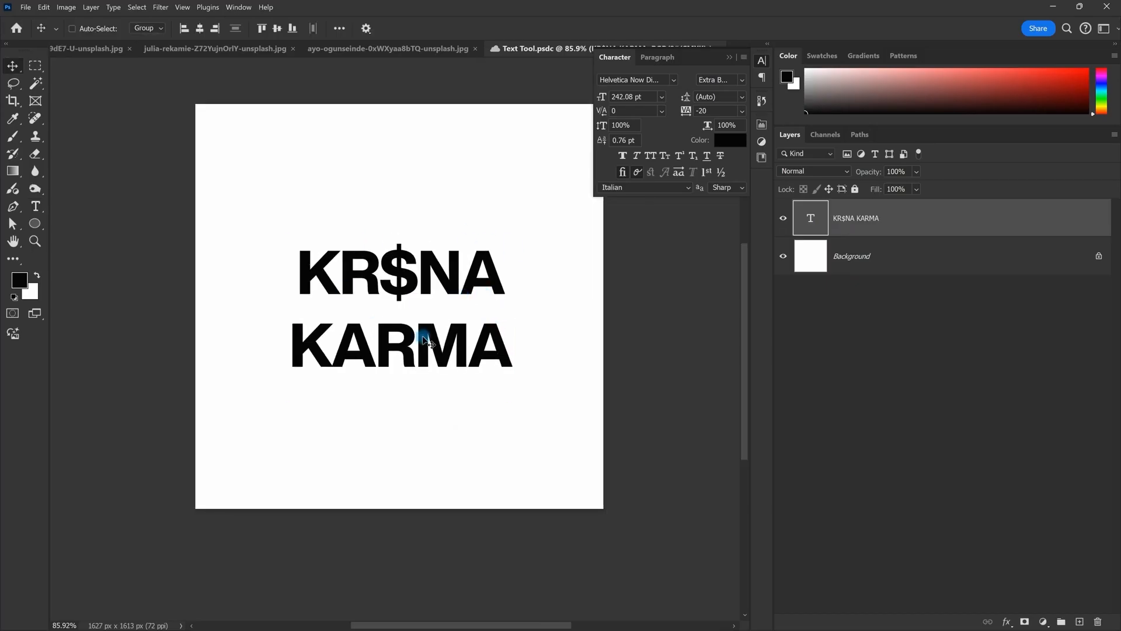
pyautogui.scroll(5, 425, 333)
pyautogui.scroll(-6, 405, 255)
pyautogui.scroll(6, 405, 286)
pyautogui.scroll(-2, 405, 286)
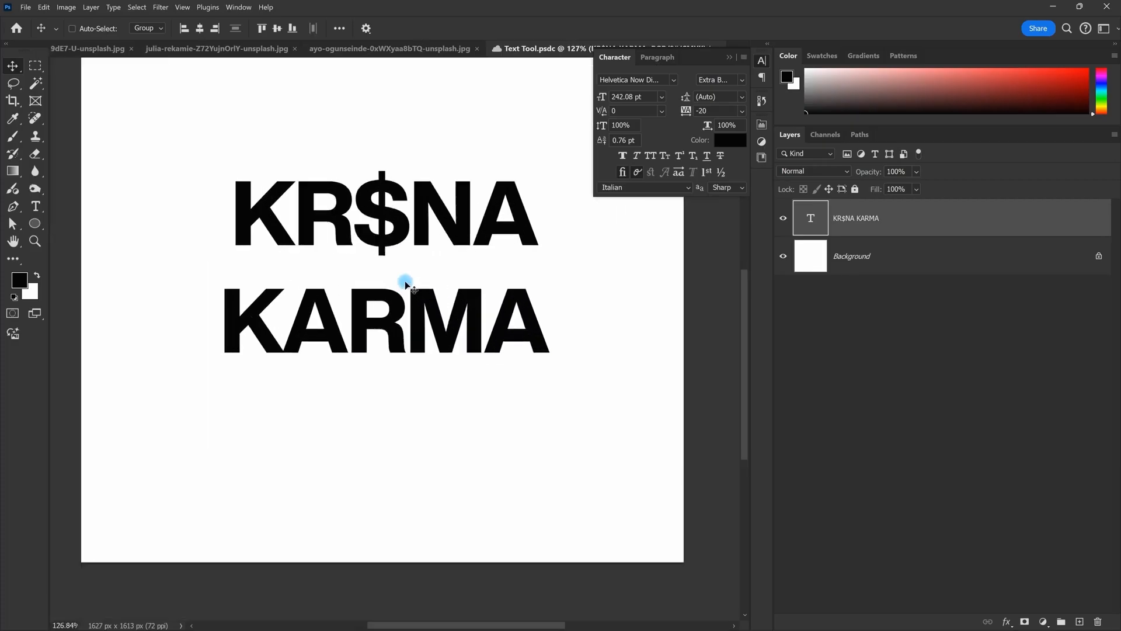
pyautogui.scroll(2, 233, 271)
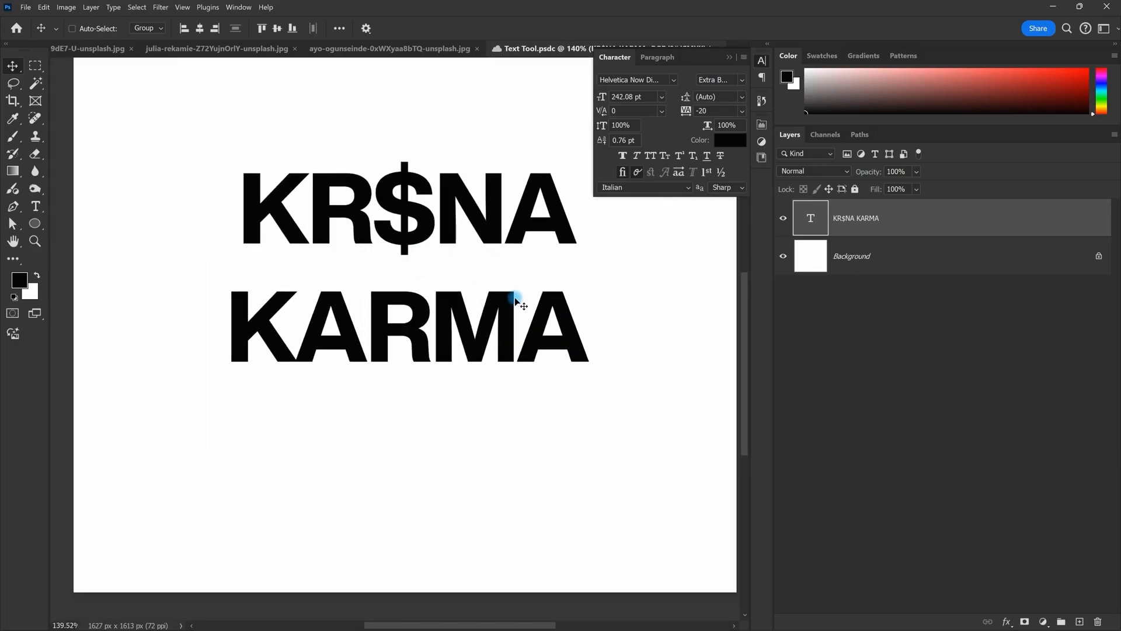
pyautogui.scroll(-3, 513, 299)
pyautogui.scroll(-1, 385, 286)
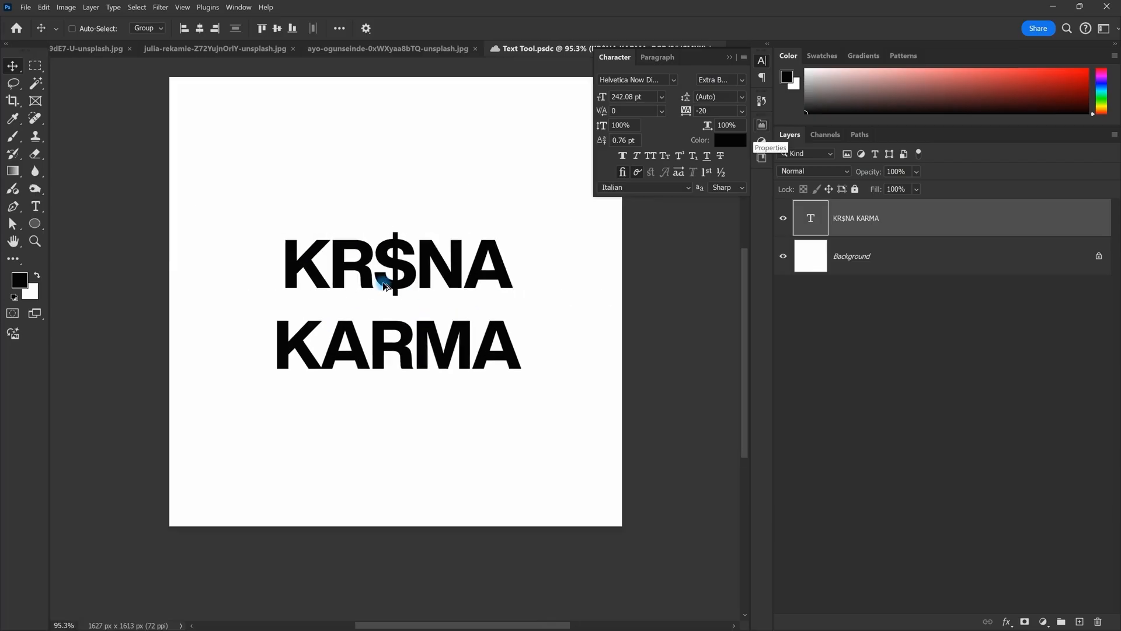
pyautogui.scroll(2, 384, 286)
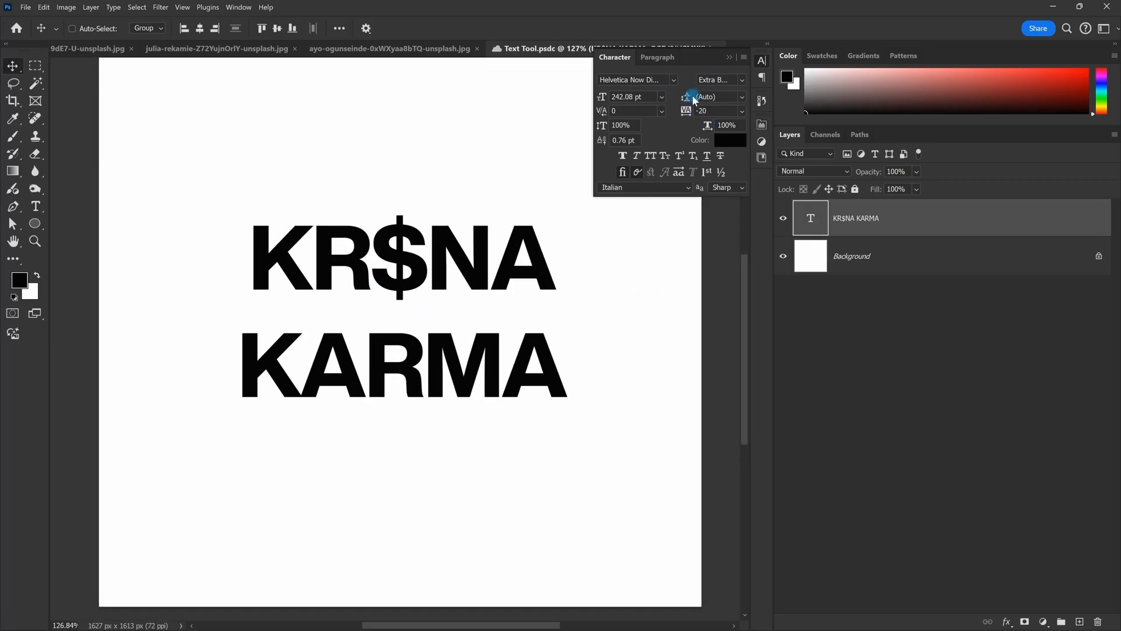
pyautogui.click(743, 98)
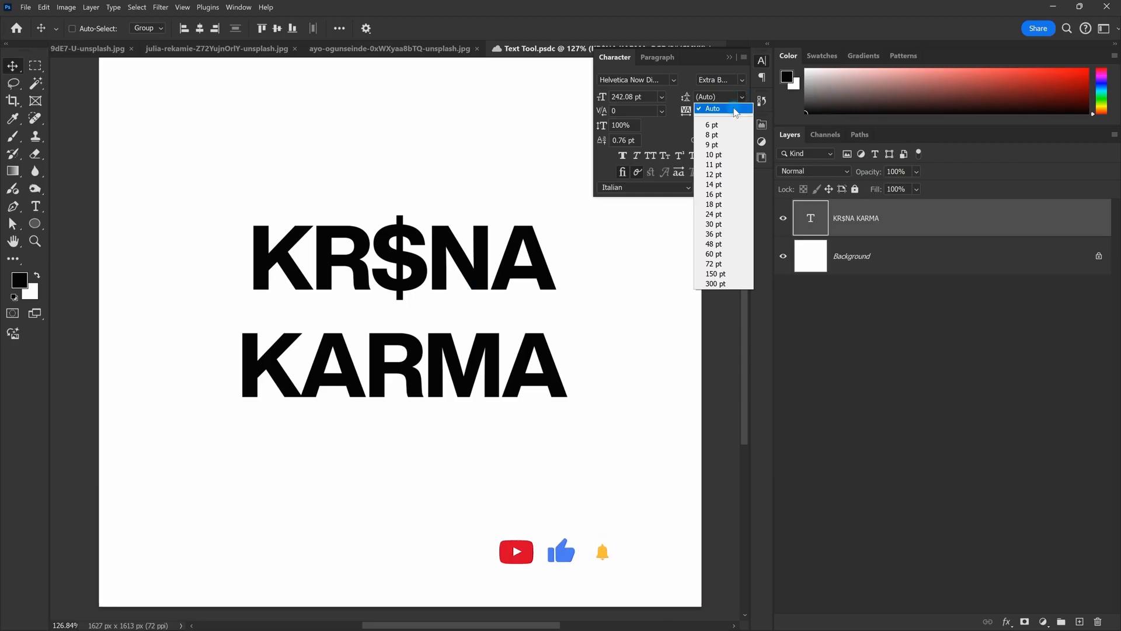
# Step: Try leading presets of 6, 300 and 150 pt, then scrub the leading to 192 pt
pyautogui.click(718, 125)
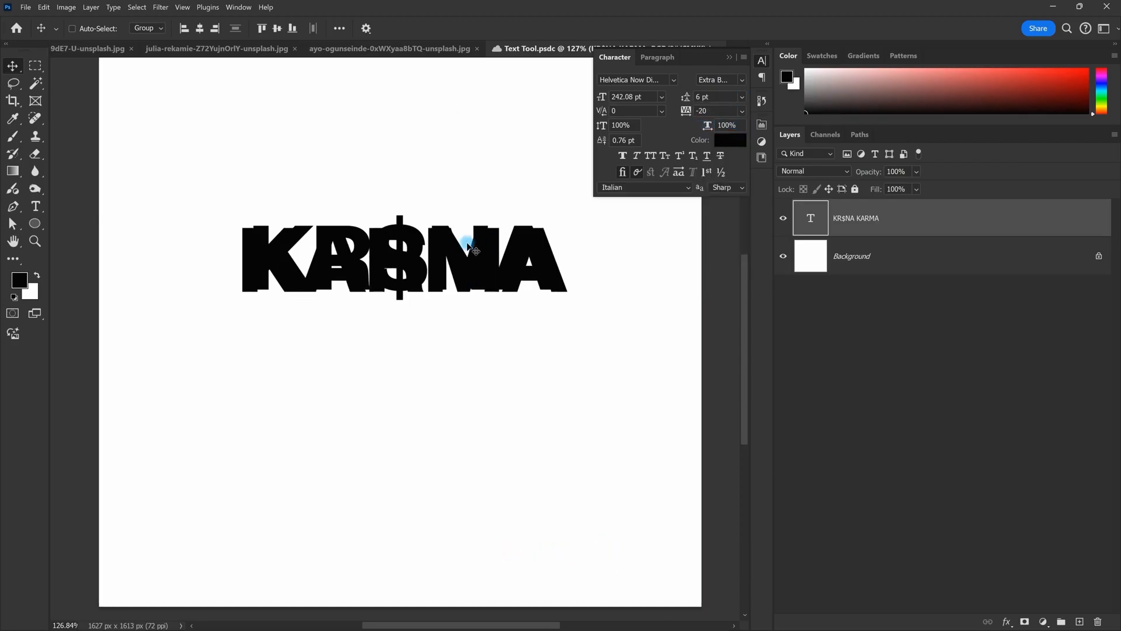
pyautogui.click(742, 96)
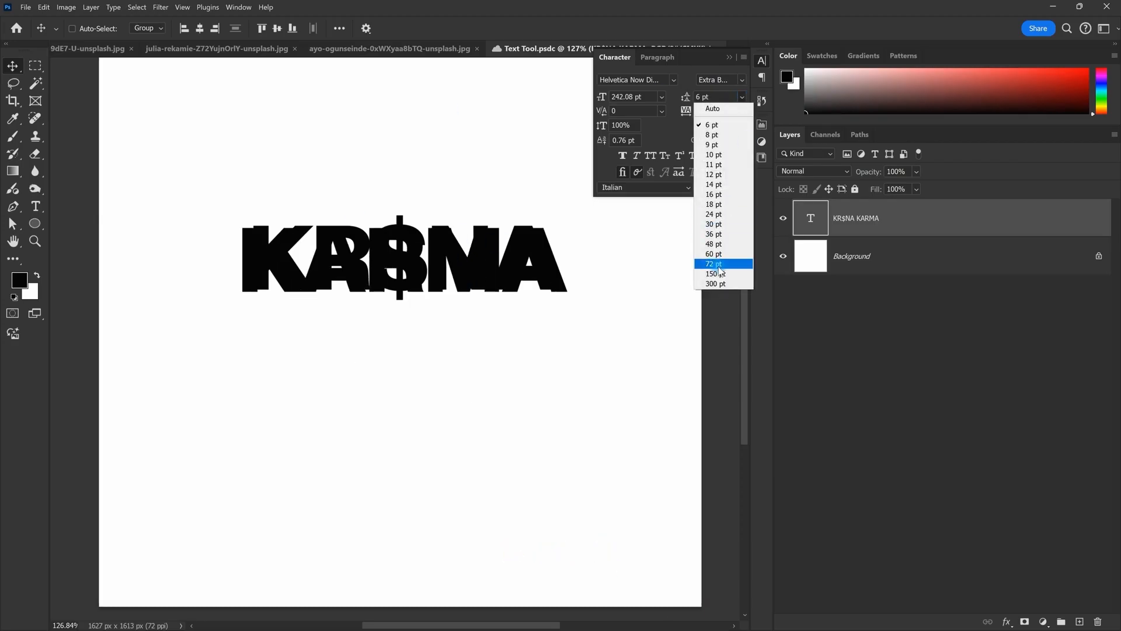
pyautogui.click(722, 284)
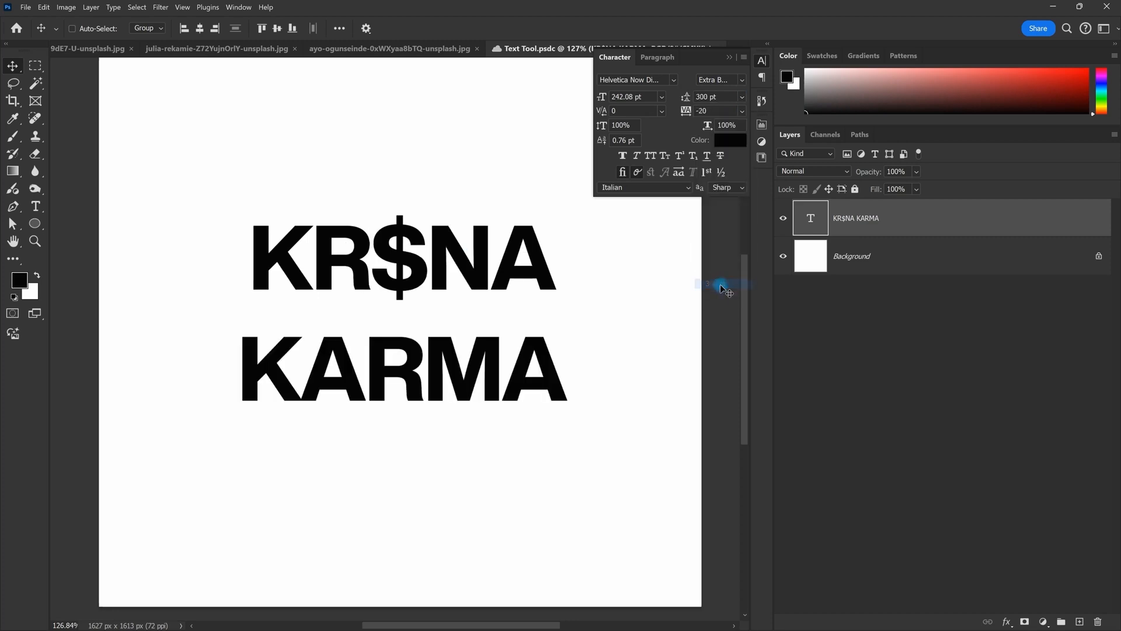
pyautogui.click(741, 97)
pyautogui.click(724, 274)
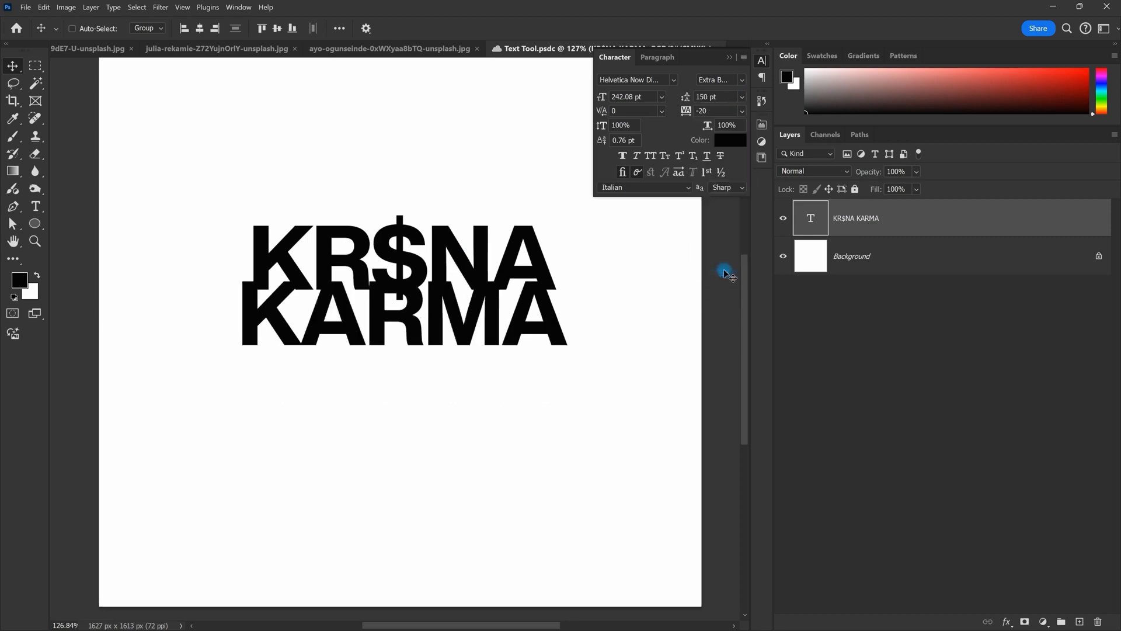
pyautogui.click(737, 102)
pyautogui.moveTo(688, 102)
pyautogui.mouseDown()
pyautogui.moveTo(705, 105)
pyautogui.moveTo(694, 97)
pyautogui.mouseUp()
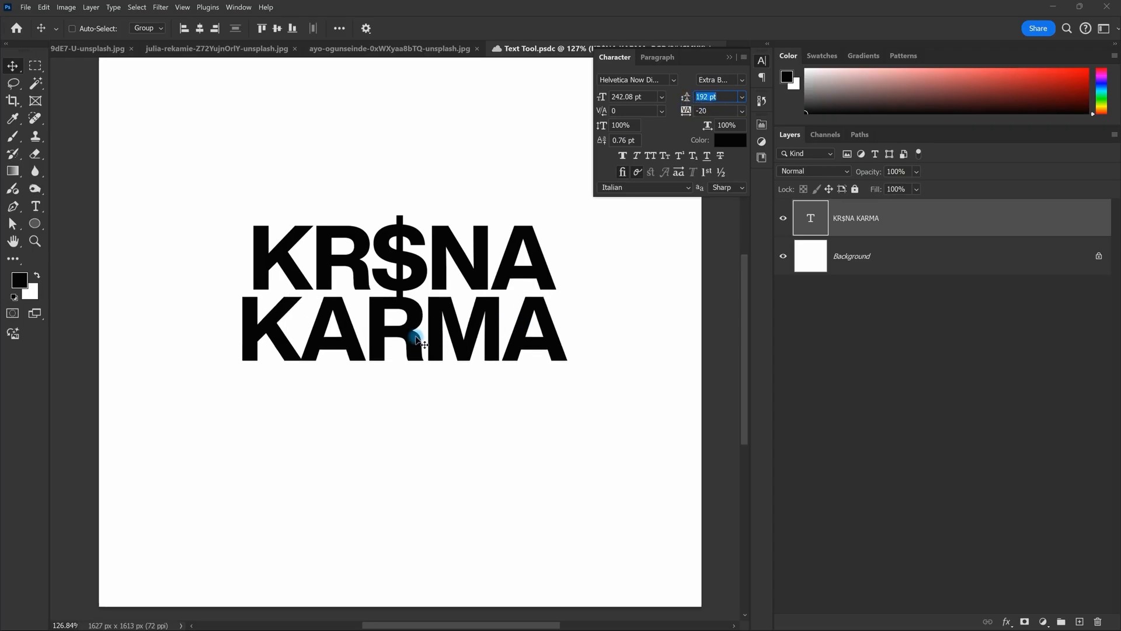
# Step: Replace the text with the single word LEADING and commit it
pyautogui.doubleClick(476, 270)
pyautogui.write('LEADING')
pyautogui.press('Escape')
# Step: Delete the KARMA line so the text layer reads only KR$NA
pyautogui.scroll(-3, 478, 272)
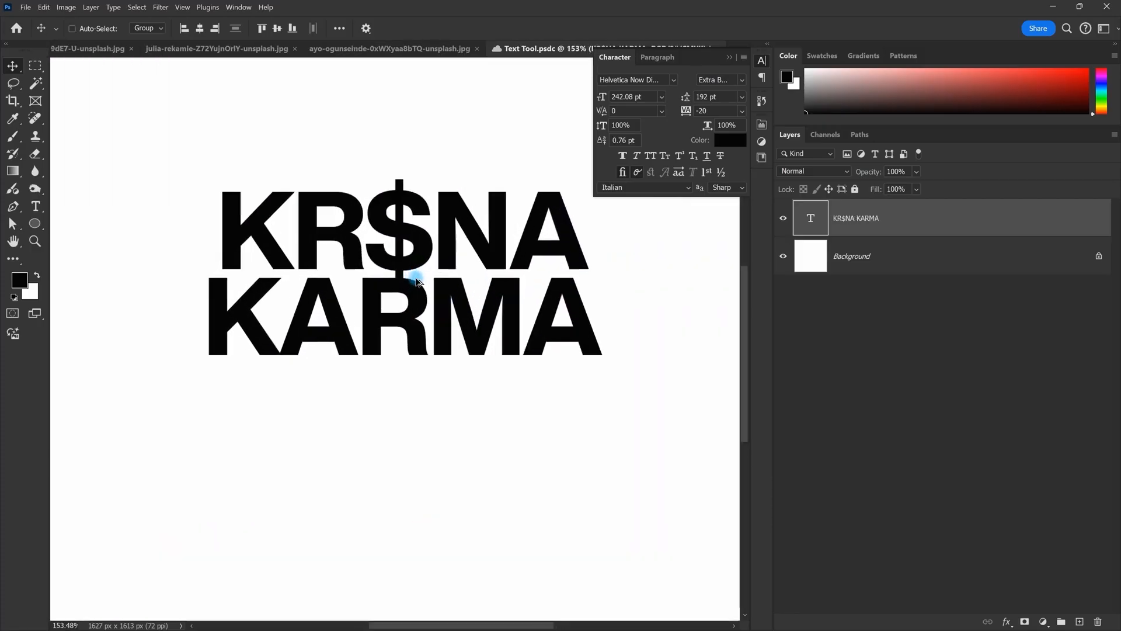
pyautogui.scroll(-2, 417, 282)
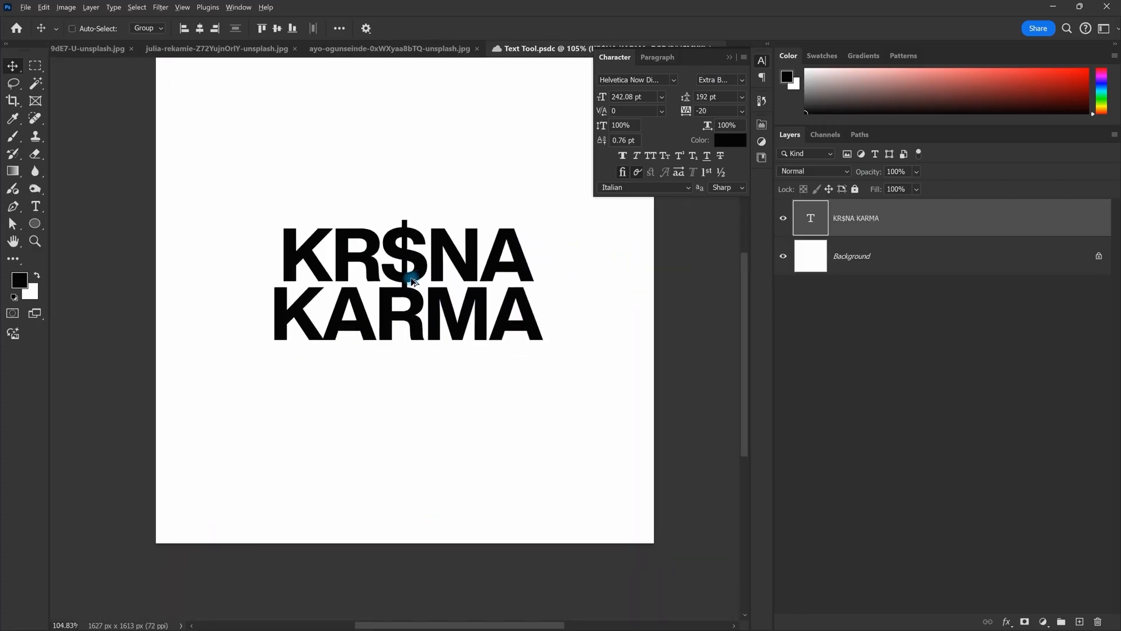
pyautogui.doubleClick(416, 282)
pyautogui.moveTo(571, 327); pyautogui.dragTo(138, 315)
pyautogui.press('BackSpace')
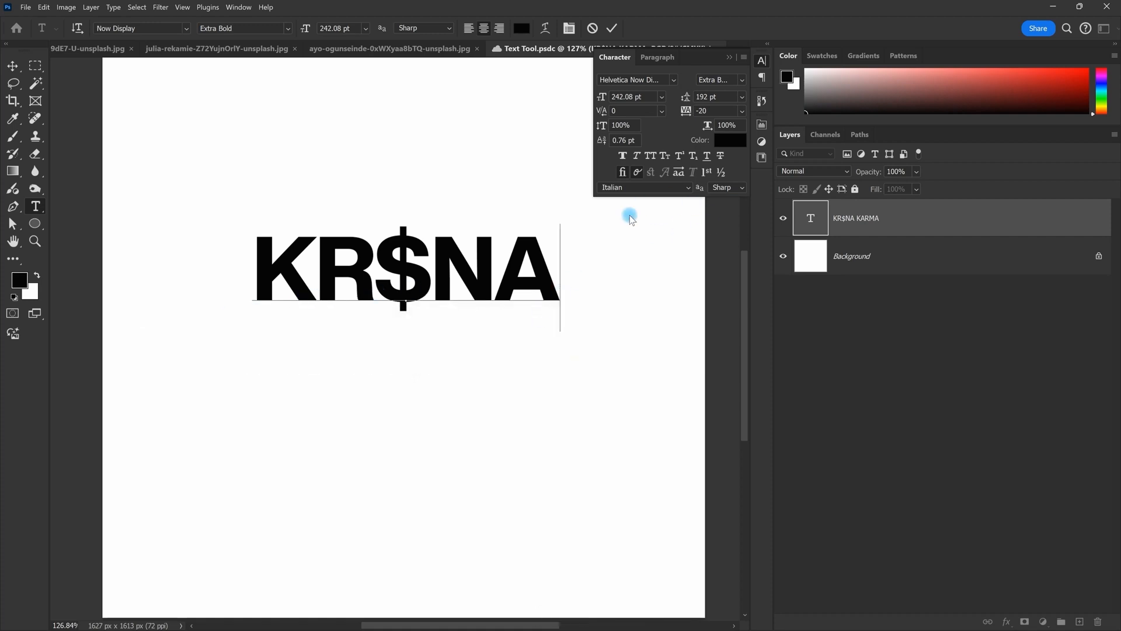
pyautogui.click(611, 29)
# Step: Fit the canvas in view and reposition KR$NA slightly
pyautogui.press('v')
pyautogui.hotkey('ctrl', '0')
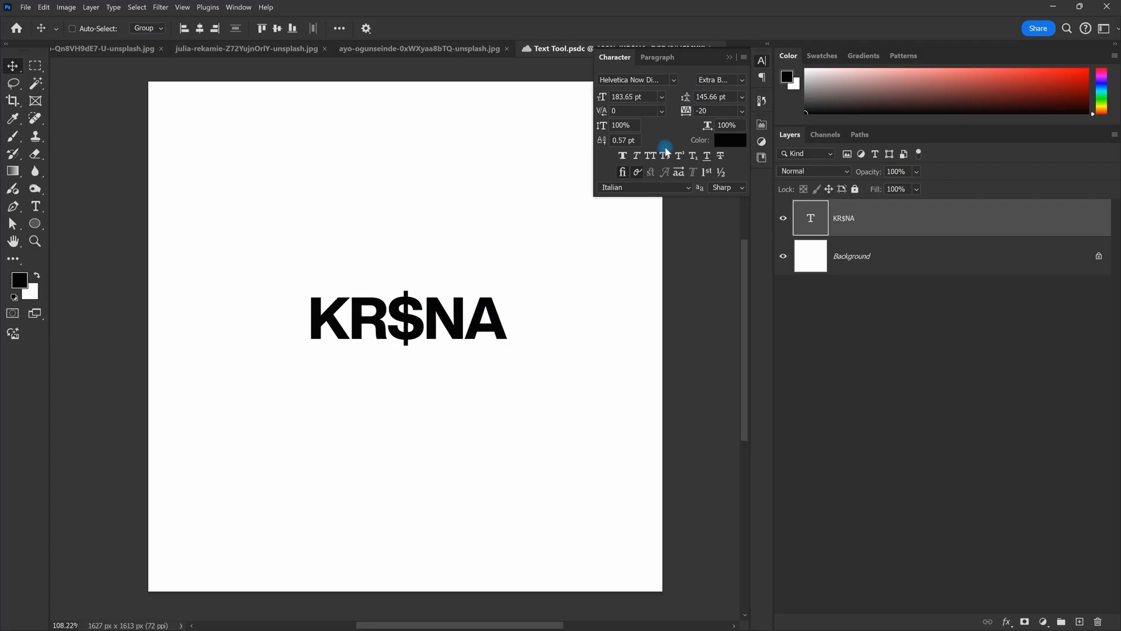
pyautogui.moveTo(406, 326); pyautogui.dragTo(447, 331)
pyautogui.doubleClick(448, 330)
pyautogui.press('Escape')
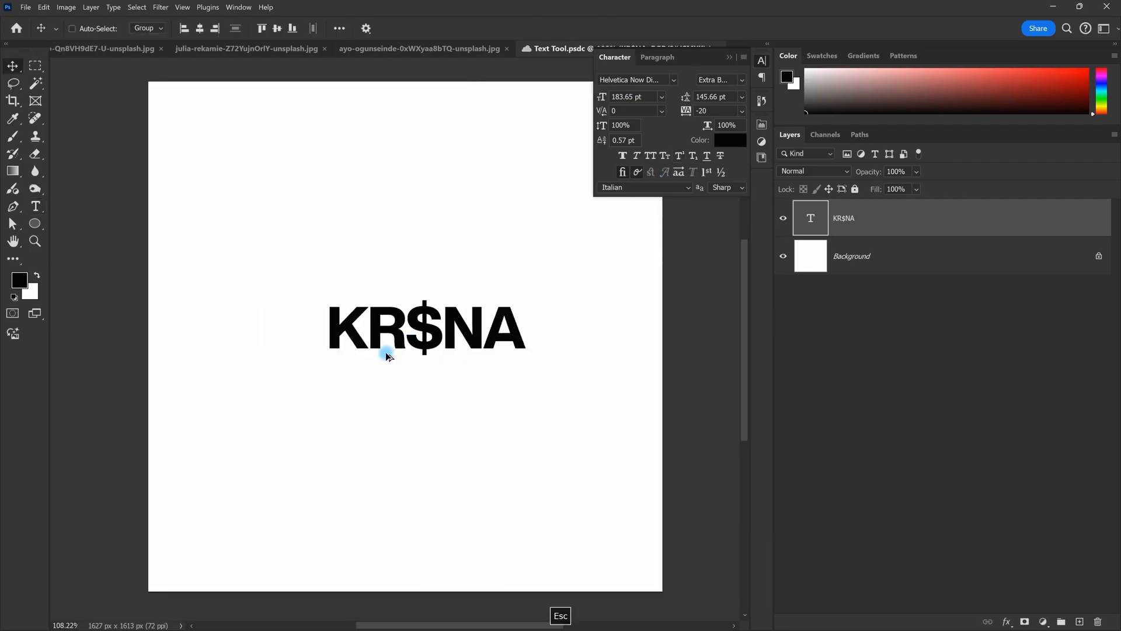
pyautogui.scroll(4, 386, 354)
pyautogui.moveTo(379, 330); pyautogui.dragTo(345, 325)
pyautogui.doubleClick(318, 328)
pyautogui.click(324, 329)
pyautogui.click(546, 335)
pyautogui.click(443, 330)
pyautogui.click(378, 332)
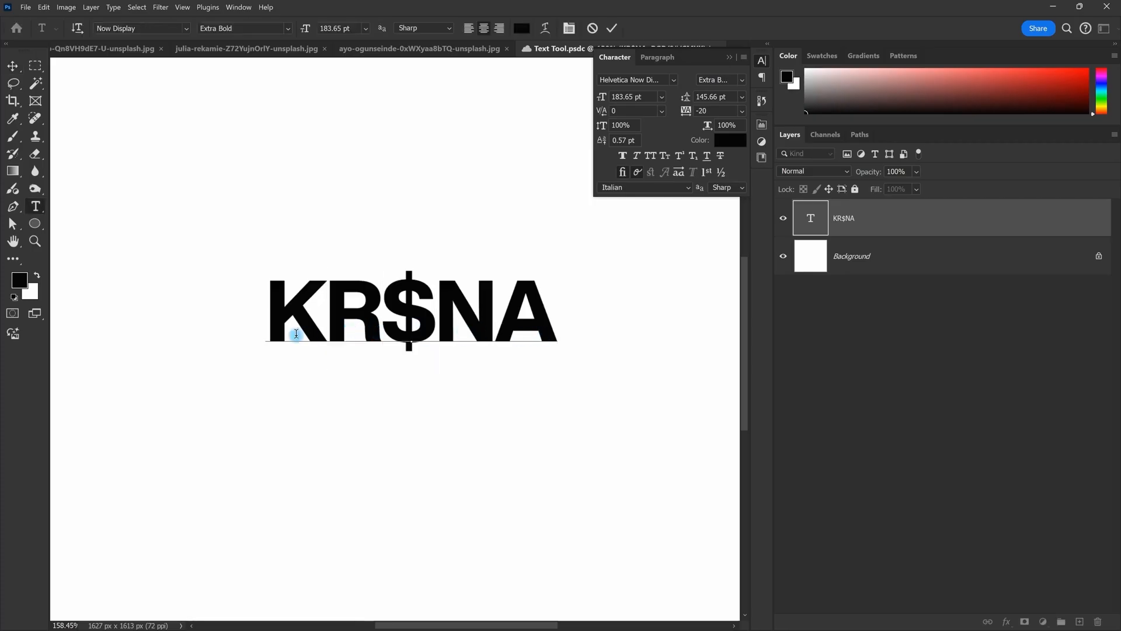
pyautogui.press('Escape')
pyautogui.scroll(-6, 418, 331)
pyautogui.scroll(3, 418, 332)
pyautogui.moveTo(452, 317)
pyautogui.mouseDown()
pyautogui.moveTo(385, 314)
pyautogui.moveTo(453, 312)
pyautogui.mouseUp()
pyautogui.scroll(-2, 442, 332)
pyautogui.scroll(2, 442, 332)
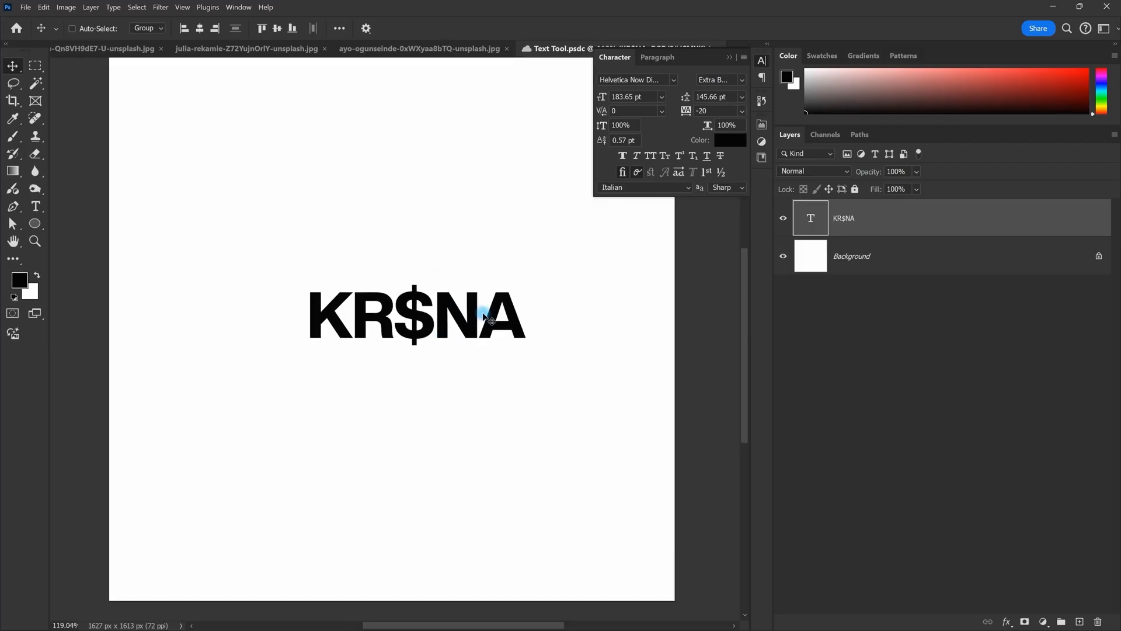
pyautogui.scroll(-1, 490, 320)
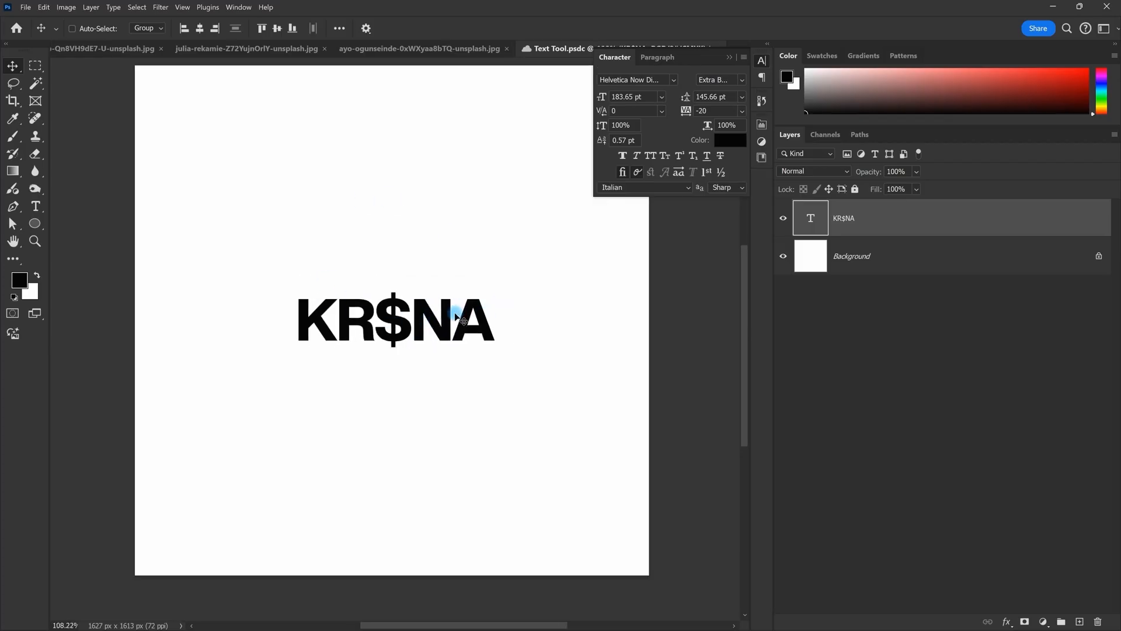
pyautogui.moveTo(694, 111); pyautogui.dragTo(429, 289)
pyautogui.moveTo(686, 111); pyautogui.dragTo(609, 272)
pyautogui.moveTo(689, 111); pyautogui.dragTo(659, 119)
pyautogui.write('220')
pyautogui.press('Return')
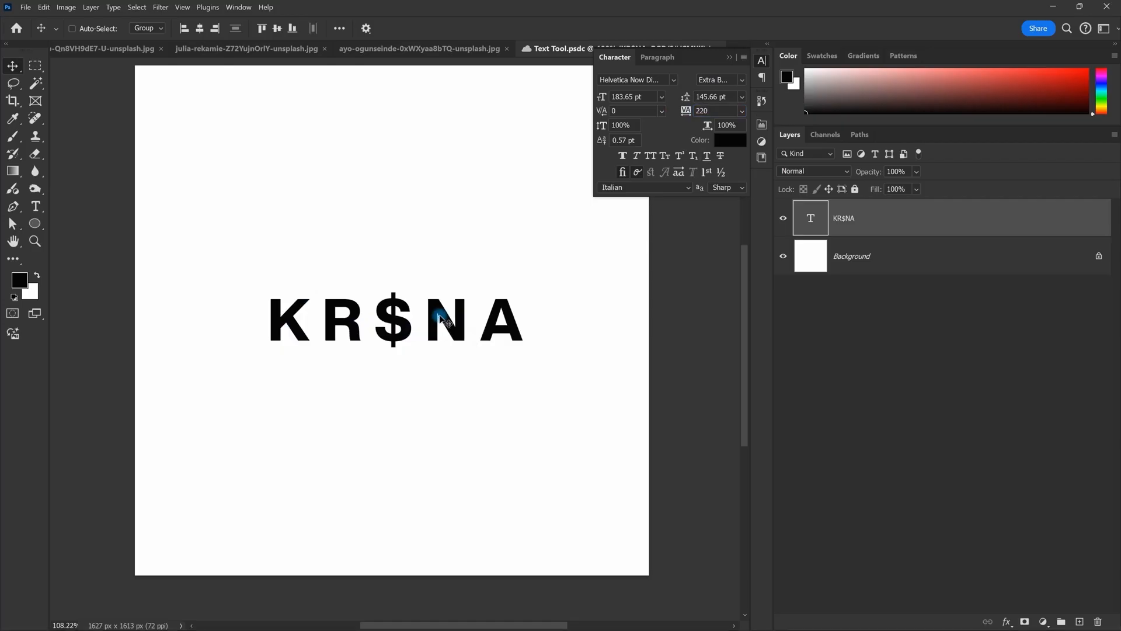
pyautogui.click(710, 110)
pyautogui.write('-20')
pyautogui.press('Return')
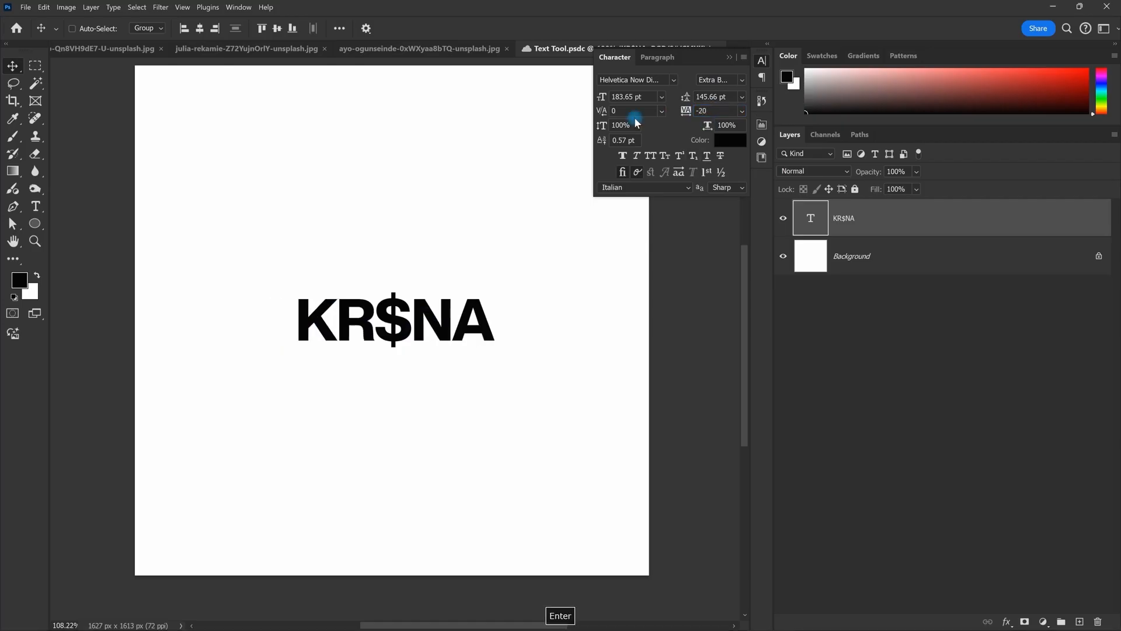
pyautogui.scroll(2, 450, 288)
pyautogui.press('space')
pyautogui.moveTo(476, 283); pyautogui.dragTo(444, 218)
pyautogui.scroll(-1, 430, 274)
pyautogui.scroll(2, 429, 273)
pyautogui.scroll(1, 430, 299)
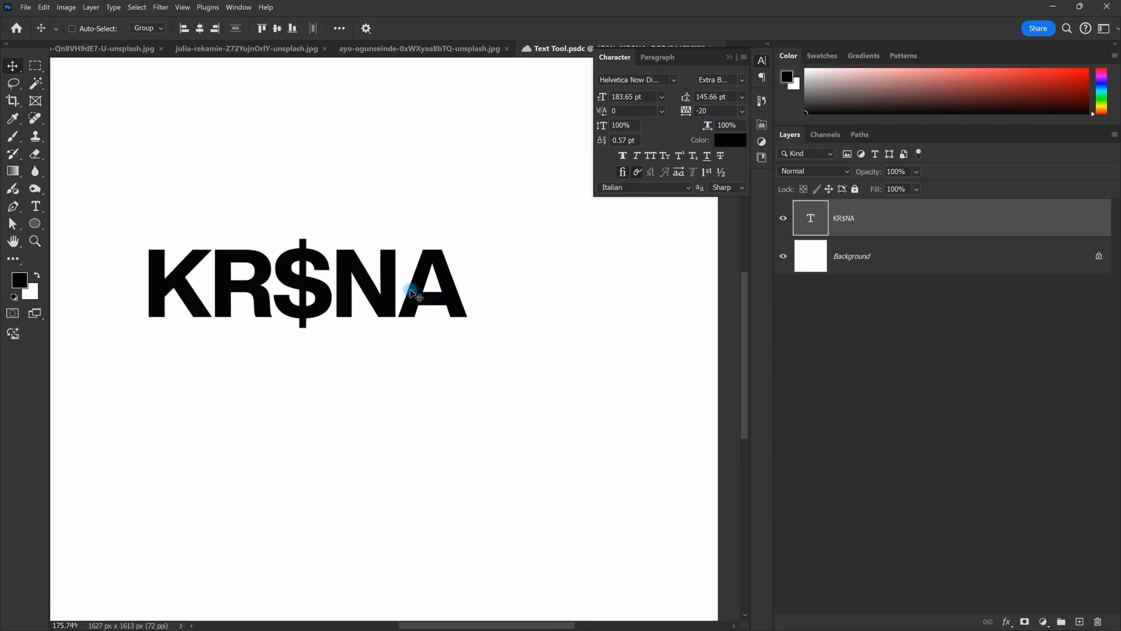
pyautogui.doubleClick(413, 291)
# Step: Apply a kerning of 720 between N and A and commit the edit
pyautogui.click(476, 288)
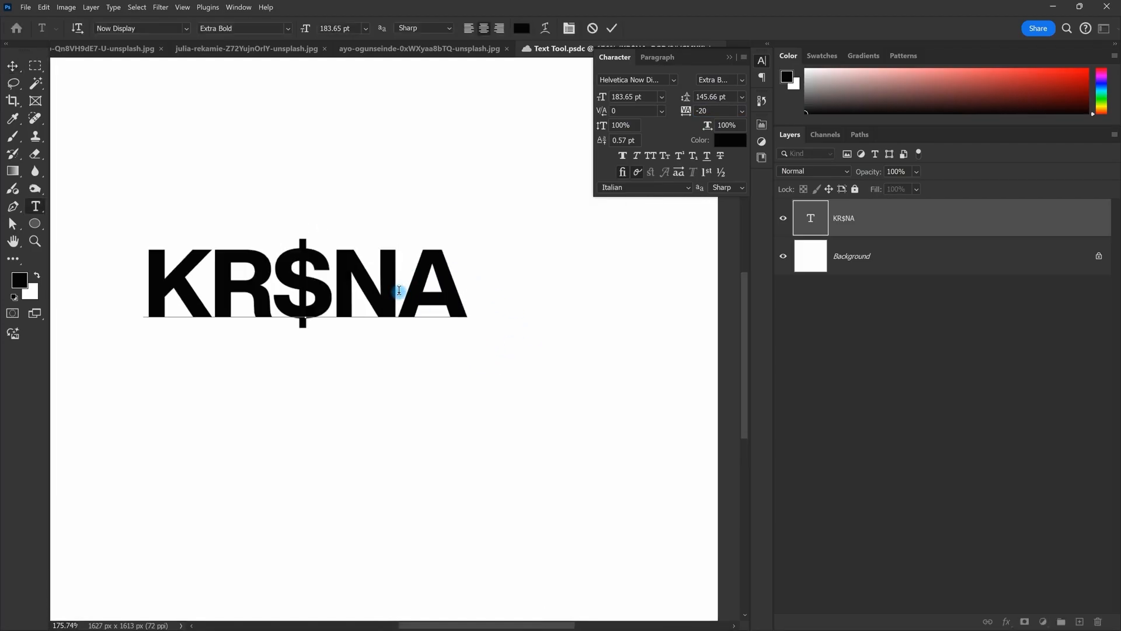
pyautogui.click(399, 290)
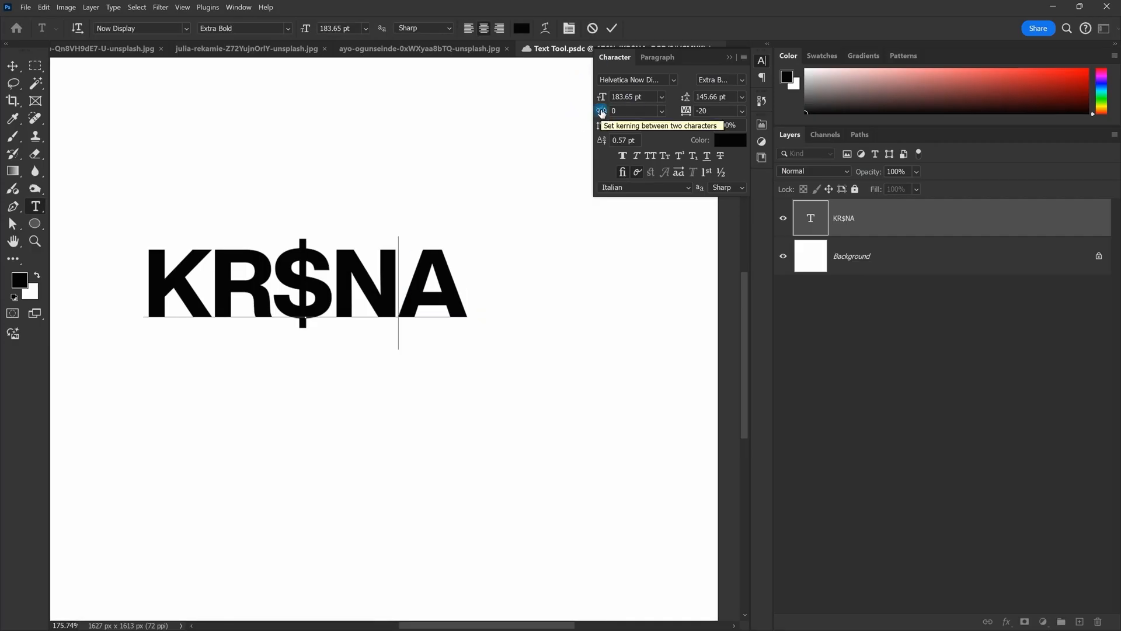
pyautogui.click(621, 111)
pyautogui.write('720')
pyautogui.press('Return')
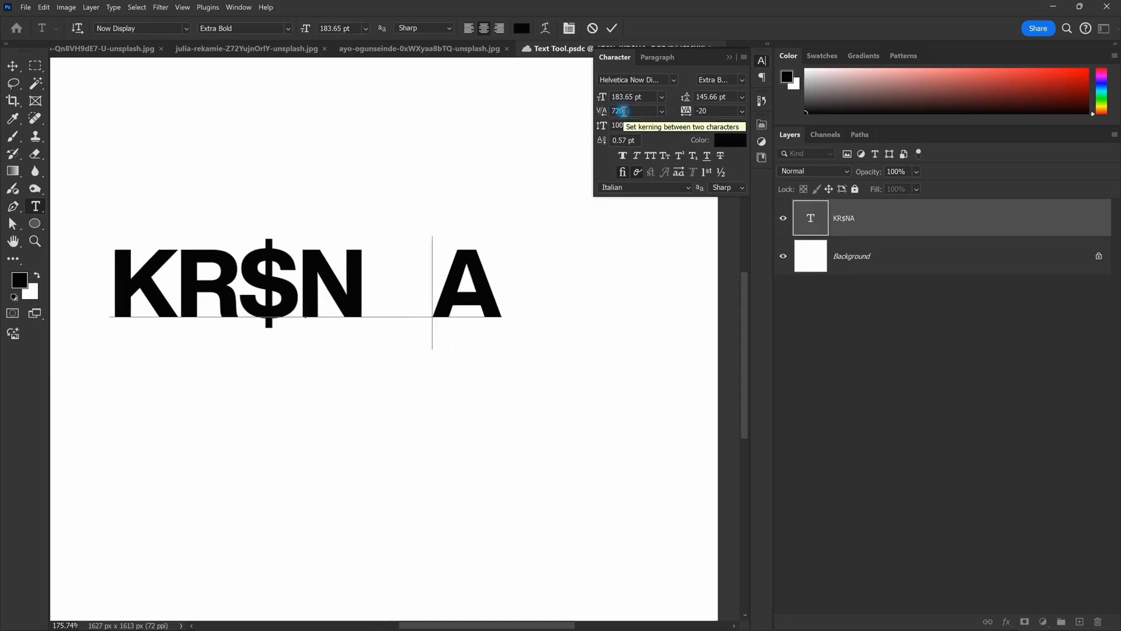
pyautogui.press('Escape')
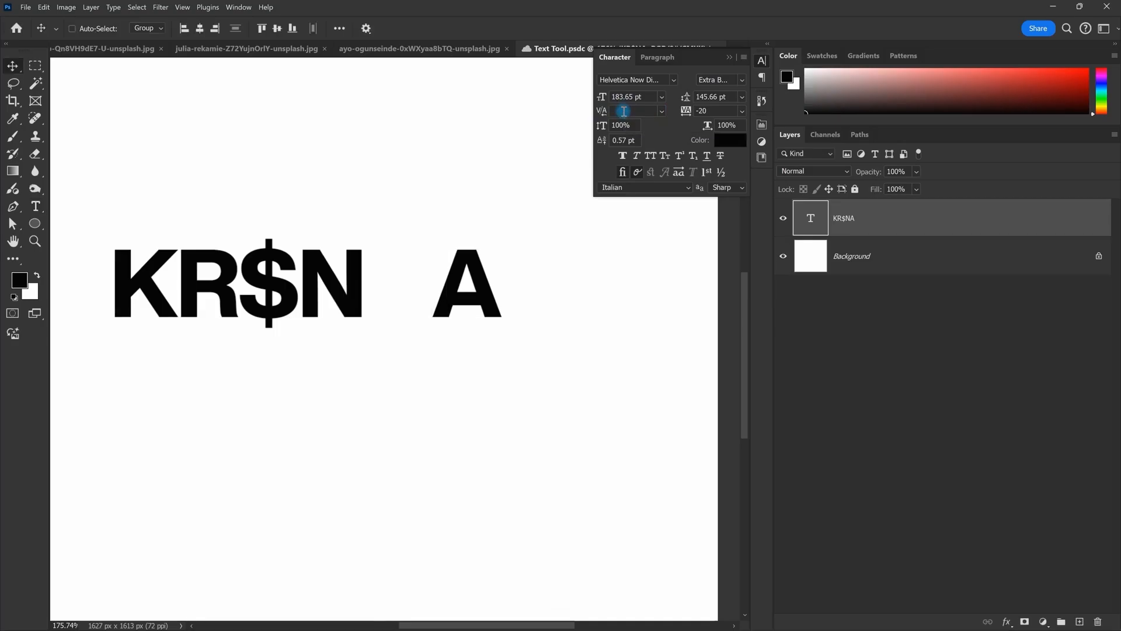
# Step: Undo the kerning, leaving it at 0, and set KR$NA's tracking to 220
pyautogui.hotkey('ctrl', 'z')
pyautogui.hotkey('ctrl', 'z')
pyautogui.hotkey('ctrl', 'shift', 'z')
pyautogui.scroll(-5, 550, 296)
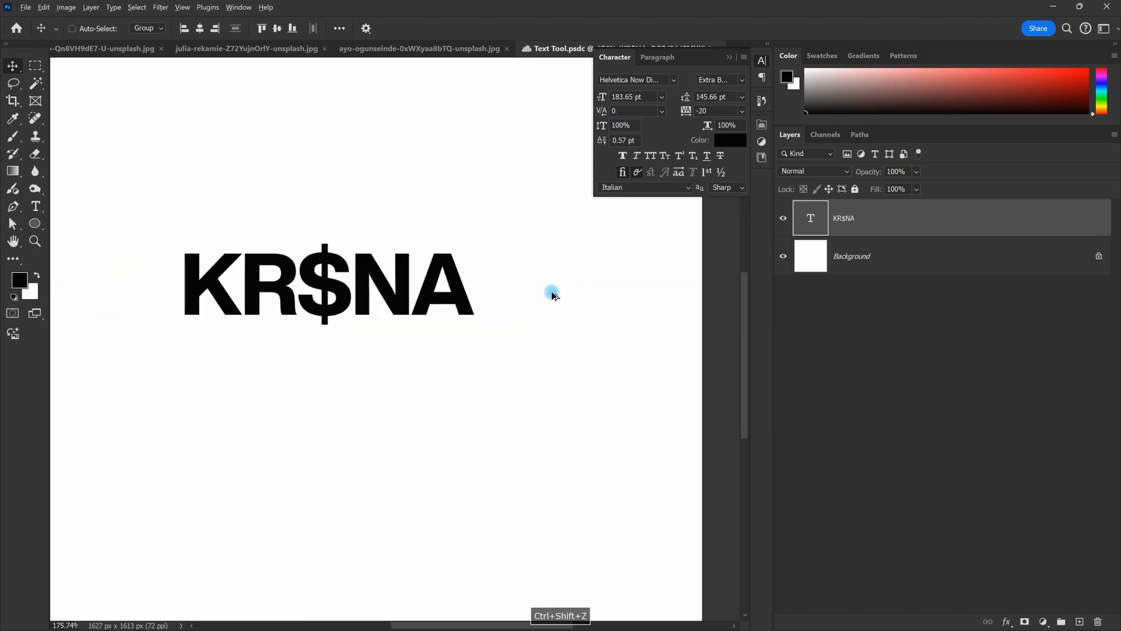
pyautogui.scroll(-1, 431, 308)
pyautogui.moveTo(462, 278); pyautogui.dragTo(426, 323)
pyautogui.moveTo(717, 112); pyautogui.dragTo(586, 116)
pyautogui.write('220')
pyautogui.press('Return')
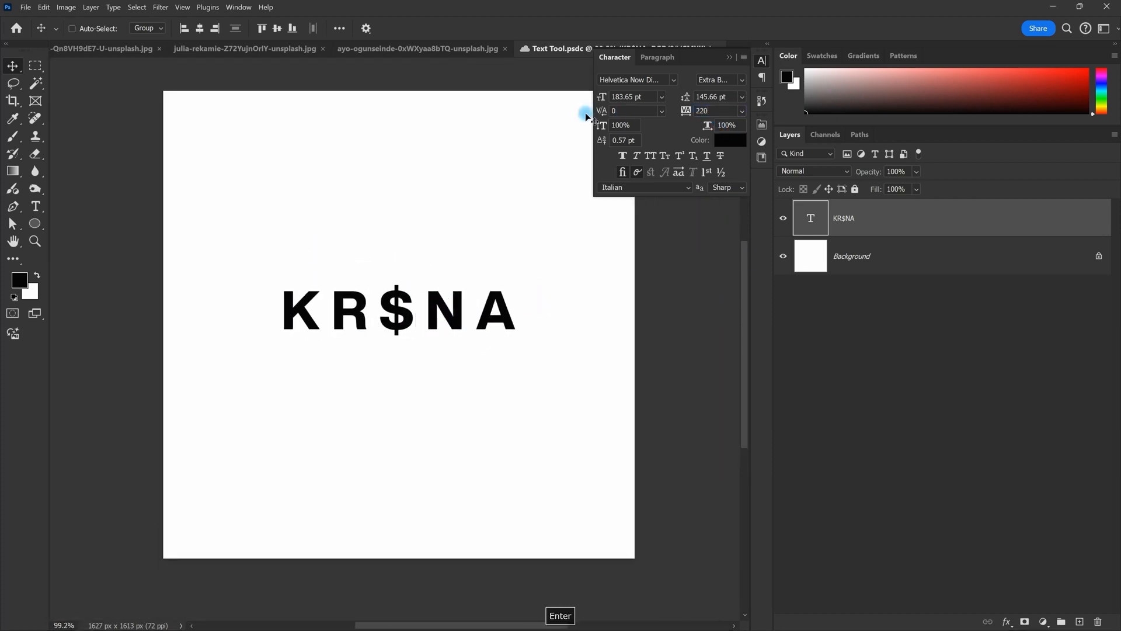
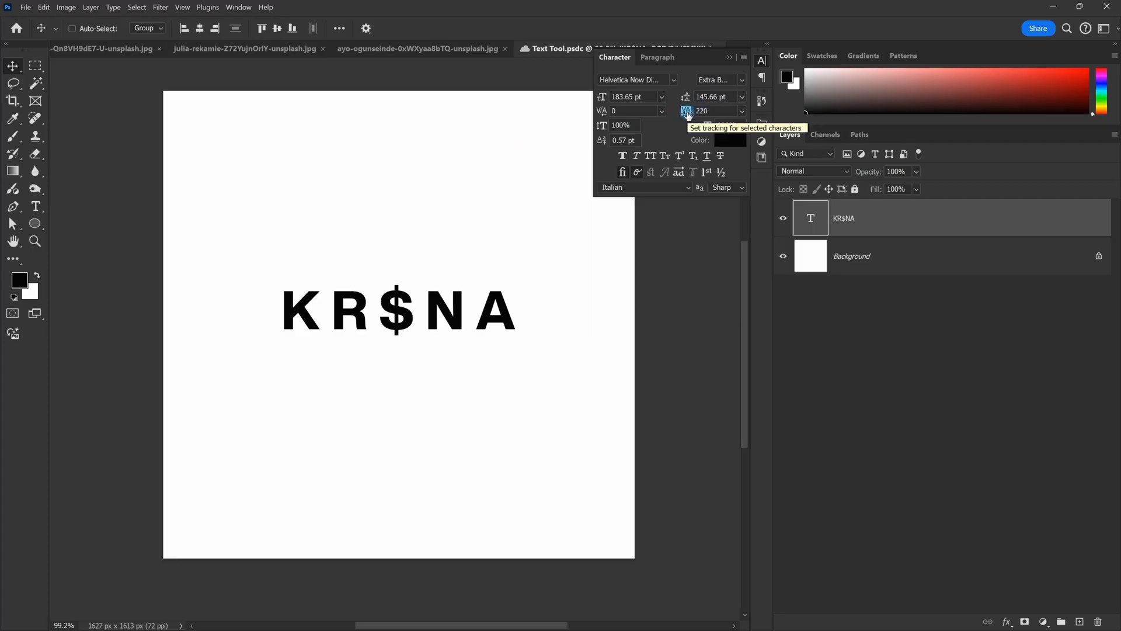
# Step: Tighten KR$NA's tracking from 220 to -20
pyautogui.click(702, 110)
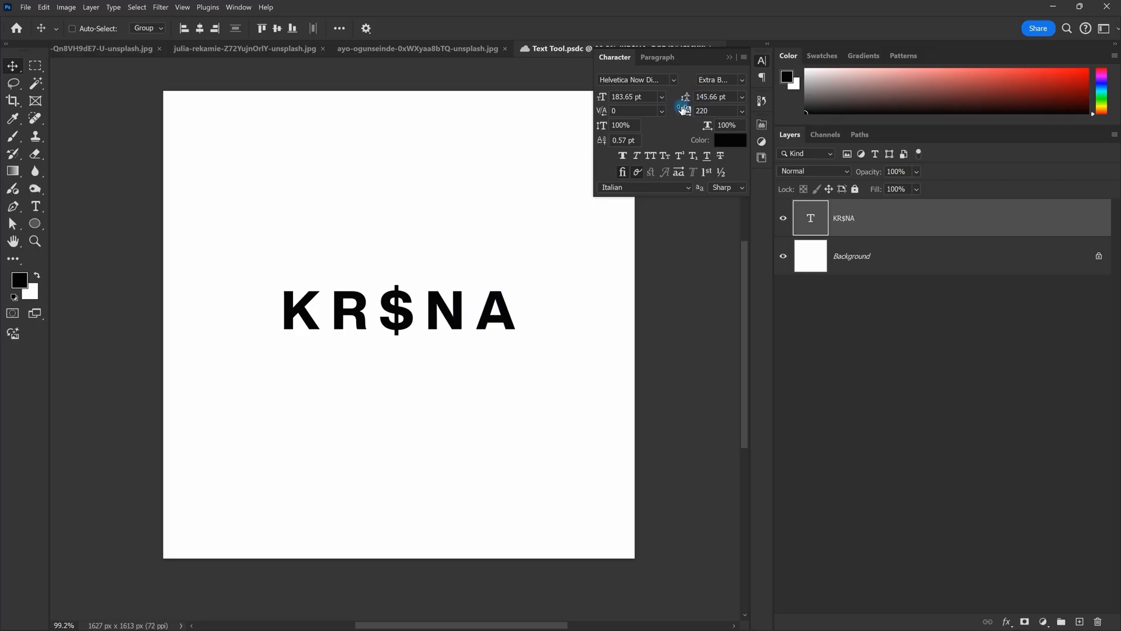
pyautogui.write('-20')
pyautogui.press('Return')
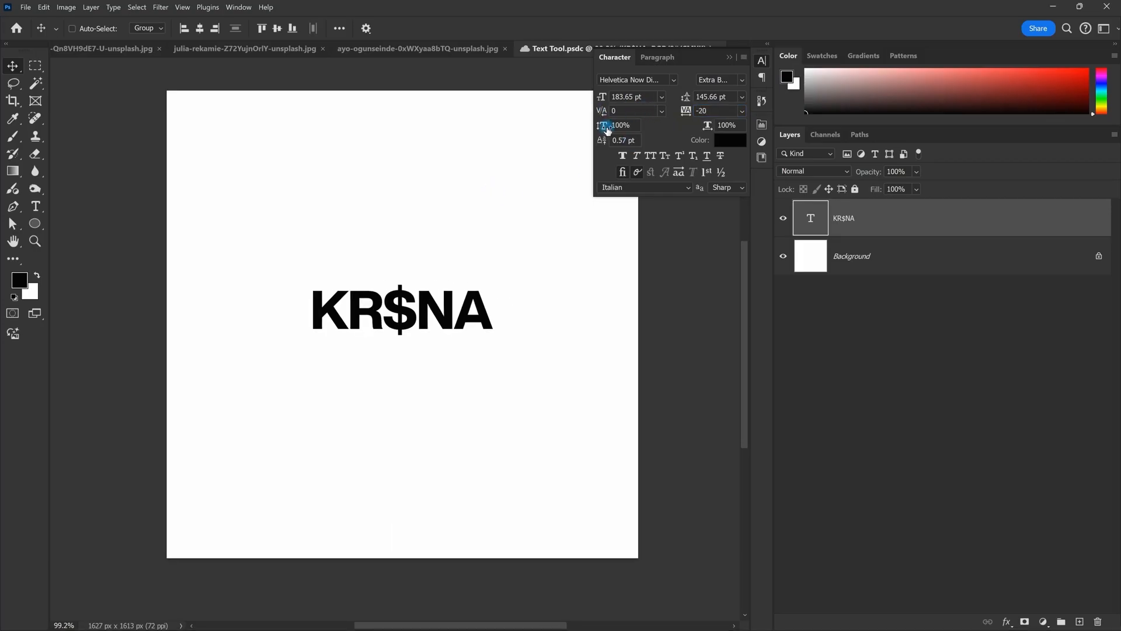
# Step: Try stretching KR$NA vertically, undo back to 100% scale, and shift it slightly left
pyautogui.moveTo(607, 130); pyautogui.dragTo(657, 127)
pyautogui.hotkey('ctrl', 'z')
pyautogui.hotkey('ctrl', 'z')
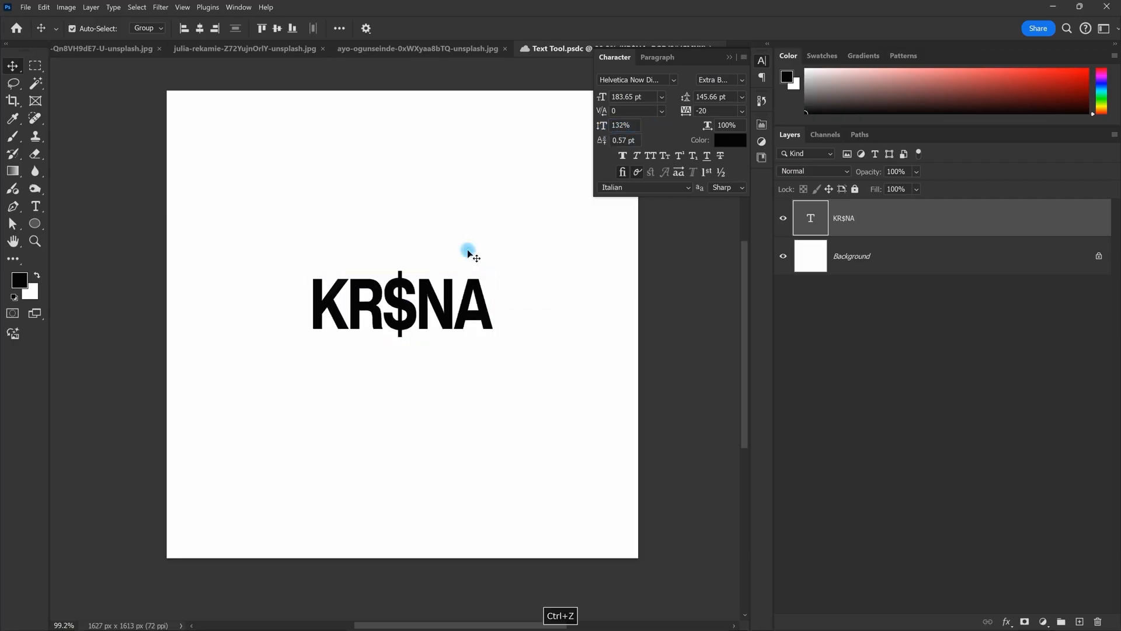
pyautogui.scroll(-3, 455, 249)
pyautogui.scroll(2, 436, 247)
pyautogui.hotkey('ctrl', 'z')
pyautogui.hotkey('ctrl', 't')
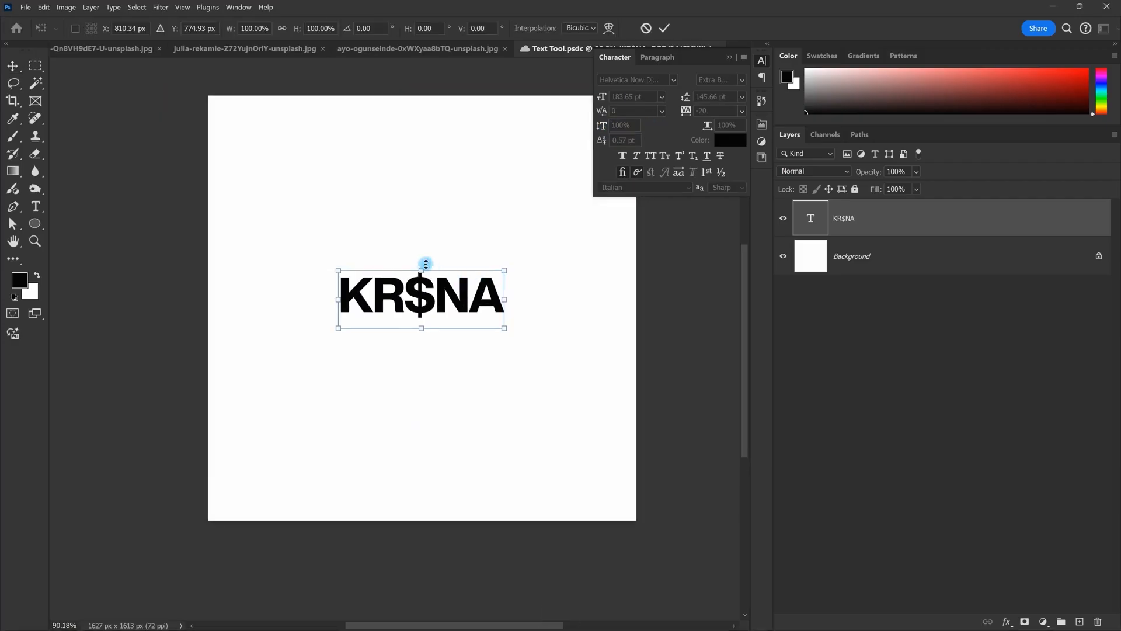
pyautogui.moveTo(422, 262); pyautogui.dragTo(422, 176)
pyautogui.press('Escape')
pyautogui.moveTo(603, 126); pyautogui.dragTo(826, 135)
pyautogui.hotkey('ctrl', 'z')
pyautogui.hotkey('ctrl', 'z')
pyautogui.scroll(-2, 450, 257)
pyautogui.scroll(1, 449, 257)
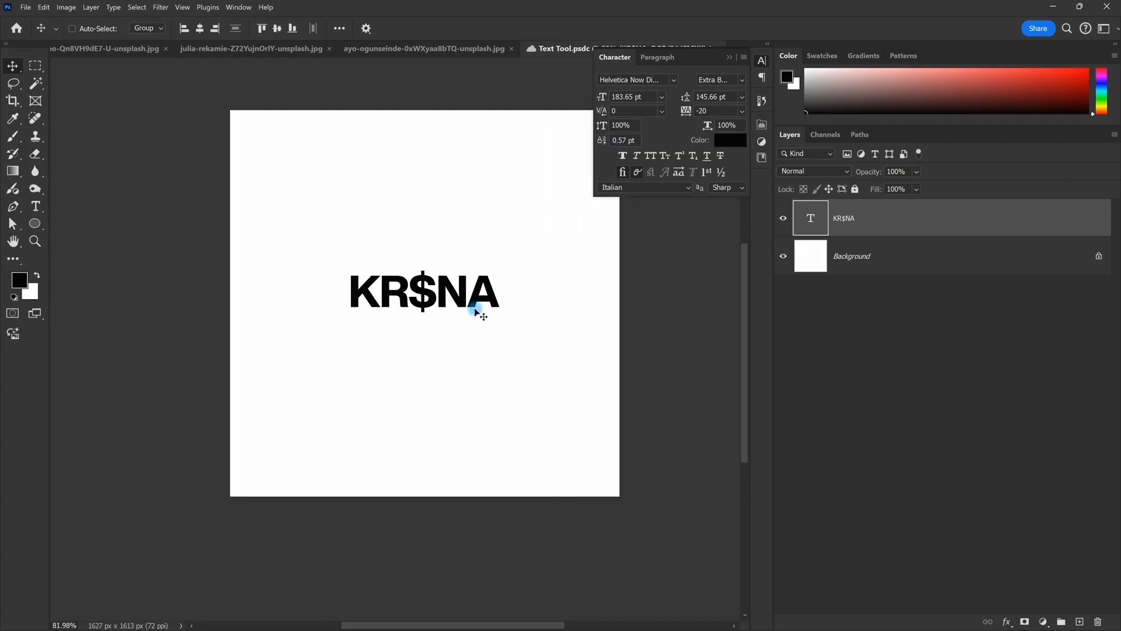
pyautogui.scroll(-2, 476, 305)
pyautogui.scroll(3, 476, 304)
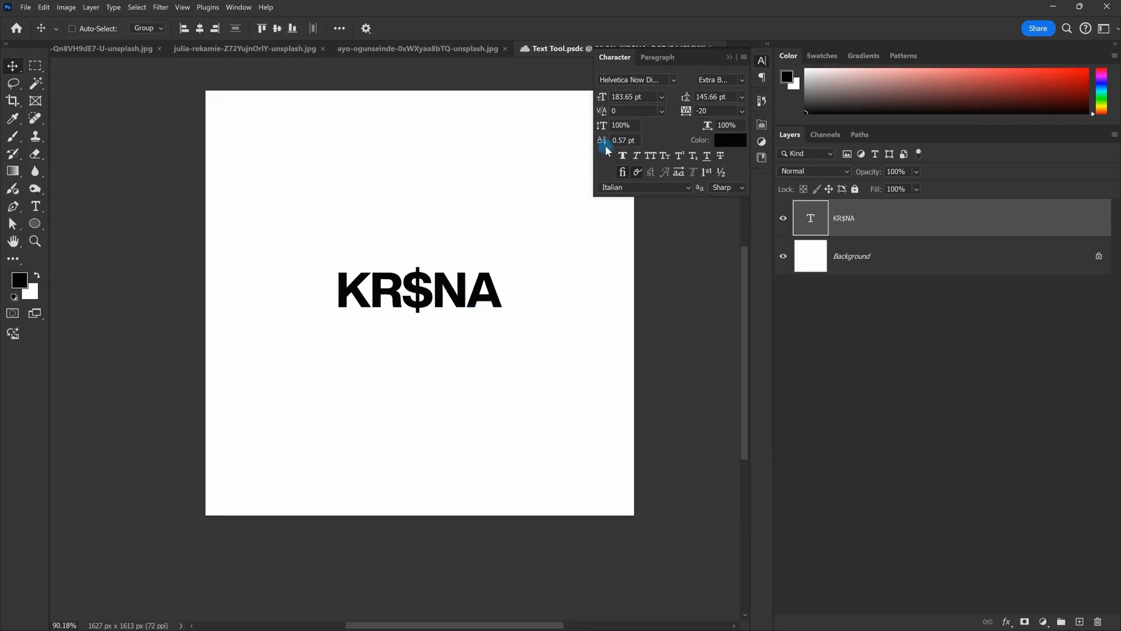
pyautogui.scroll(-2, 441, 325)
pyautogui.moveTo(440, 325); pyautogui.dragTo(412, 306)
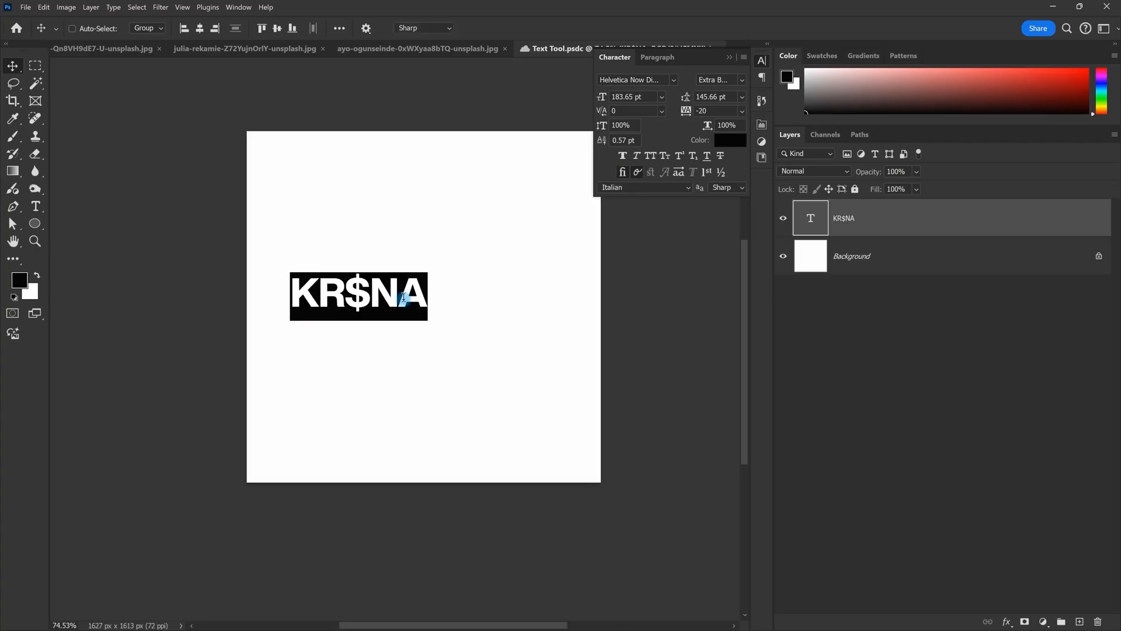
# Step: Extend the text to 'KR$NA IS A RAPPER' and shrink it to about 111 pt
pyautogui.doubleClick(403, 298)
pyautogui.write('IS A RAPPER')
pyautogui.hotkey('ctrl', 't')
pyautogui.moveTo(616, 301); pyautogui.dragTo(481, 281)
pyautogui.press('Return')
pyautogui.scroll(8, 505, 315)
pyautogui.press('space')
pyautogui.scroll(-4, 505, 300)
pyautogui.scroll(4, 505, 310)
pyautogui.press('space')
pyautogui.scroll(-4, 534, 261)
# Step: Add a second line 'WHO IS A SUPERSTAR', commit it, and nudge the headline upward
pyautogui.press('Return')
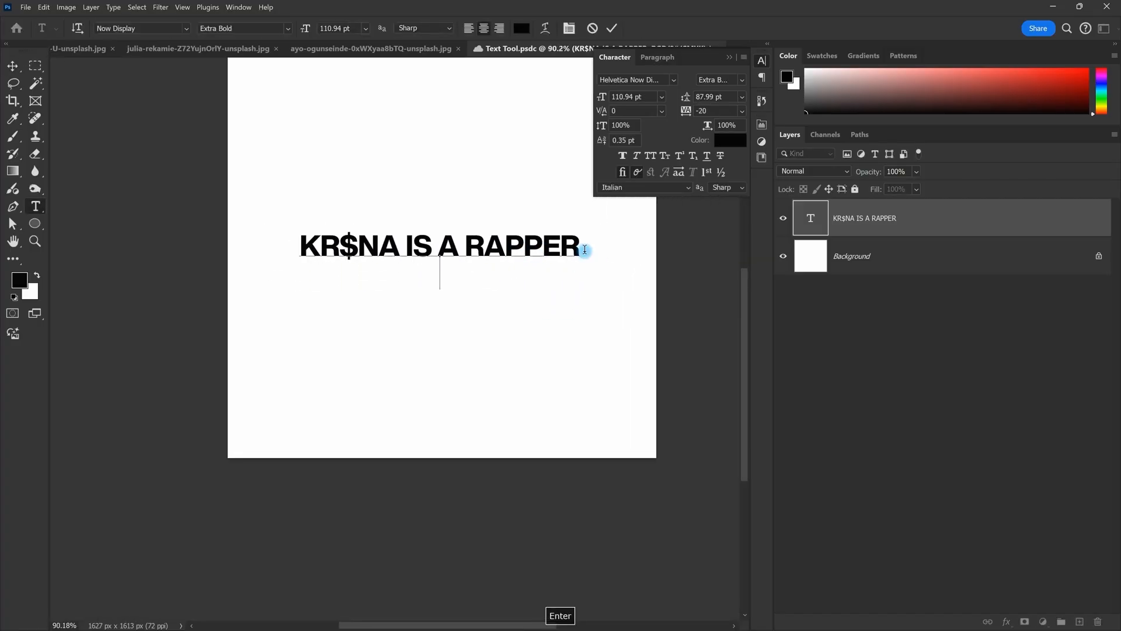
pyautogui.write('WHO IS ')
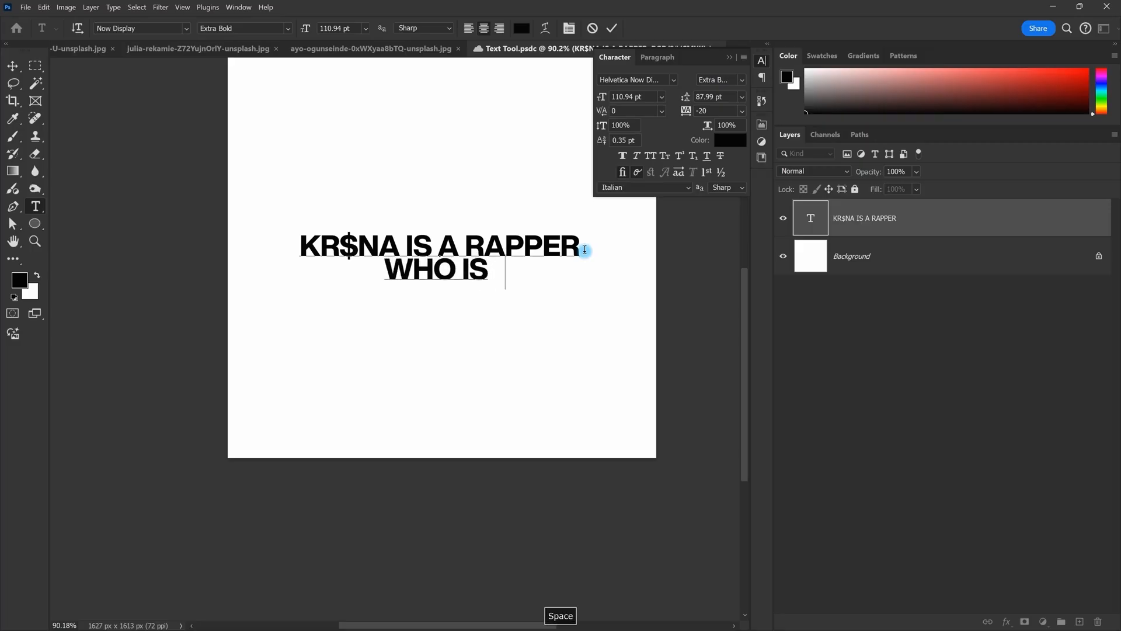
pyautogui.write('A SUPERSTART')
pyautogui.scroll(2, 590, 257)
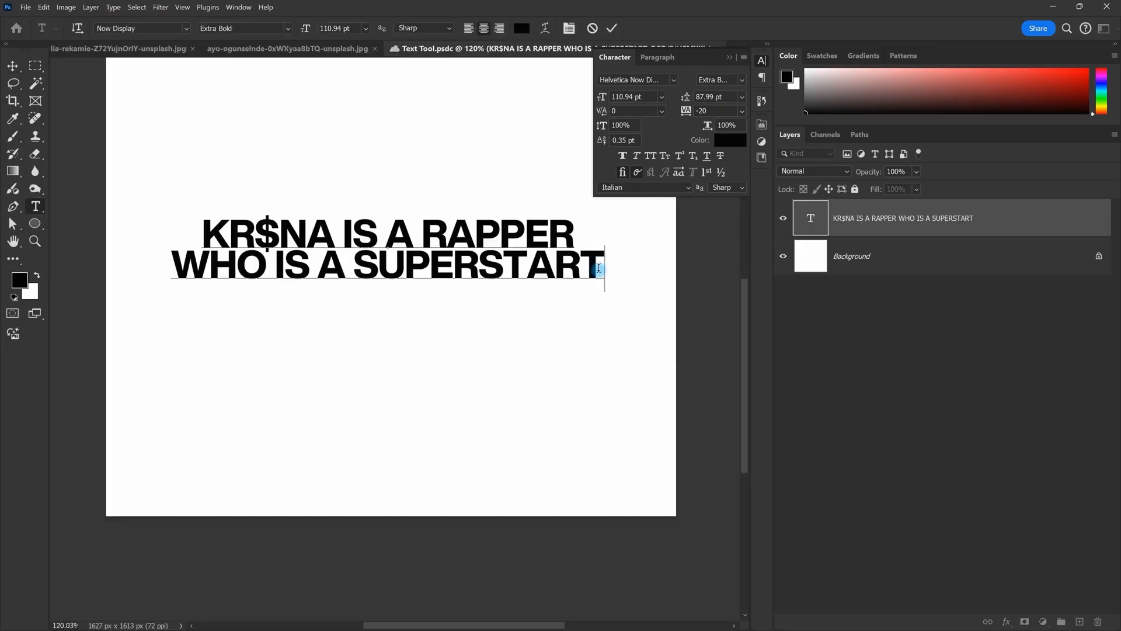
pyautogui.press('BackSpace')
pyautogui.press('Escape')
pyautogui.press('v')
pyautogui.scroll(-2, 502, 248)
pyautogui.moveTo(494, 245); pyautogui.dragTo(470, 305)
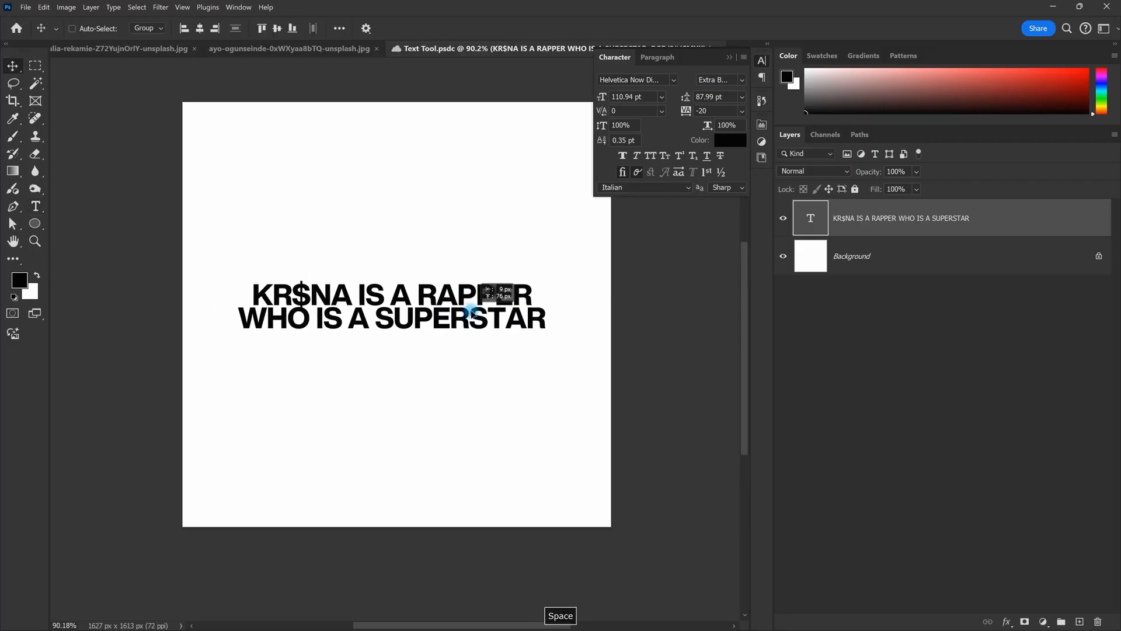
# Step: Add a green Solid Color fill layer above the Background and turn on the rulers
pyautogui.click(948, 263)
pyautogui.click(1044, 622)
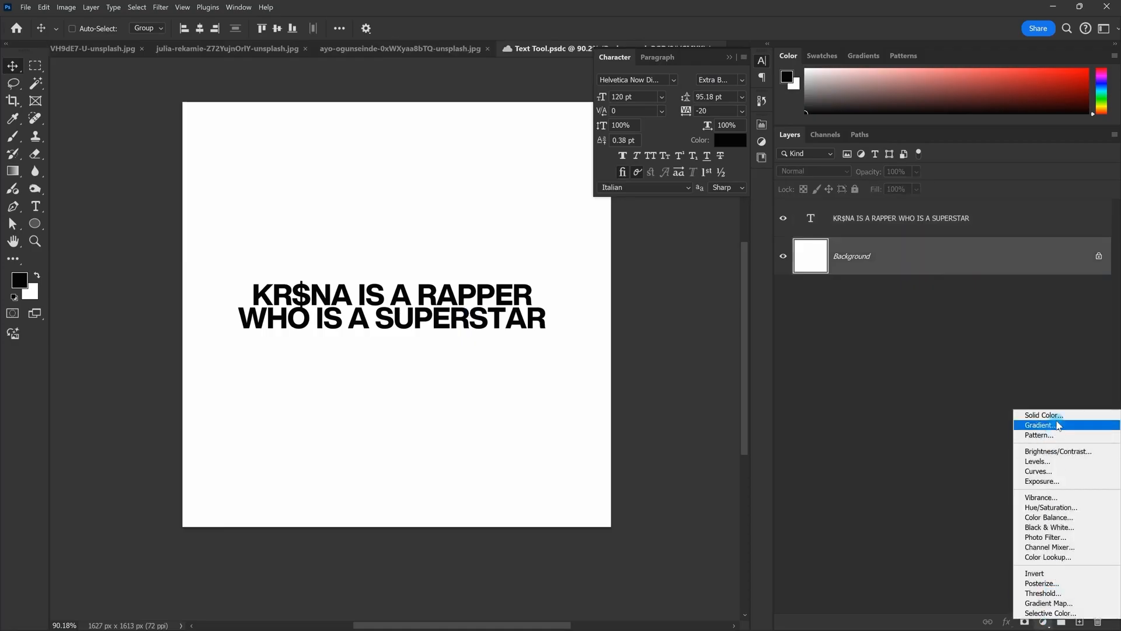
pyautogui.click(1043, 415)
pyautogui.moveTo(713, 215)
pyautogui.mouseDown()
pyautogui.moveTo(607, 228)
pyautogui.moveTo(615, 211)
pyautogui.mouseUp()
pyautogui.moveTo(807, 208); pyautogui.dragTo(810, 213)
pyautogui.moveTo(789, 91); pyautogui.dragTo(884, 42)
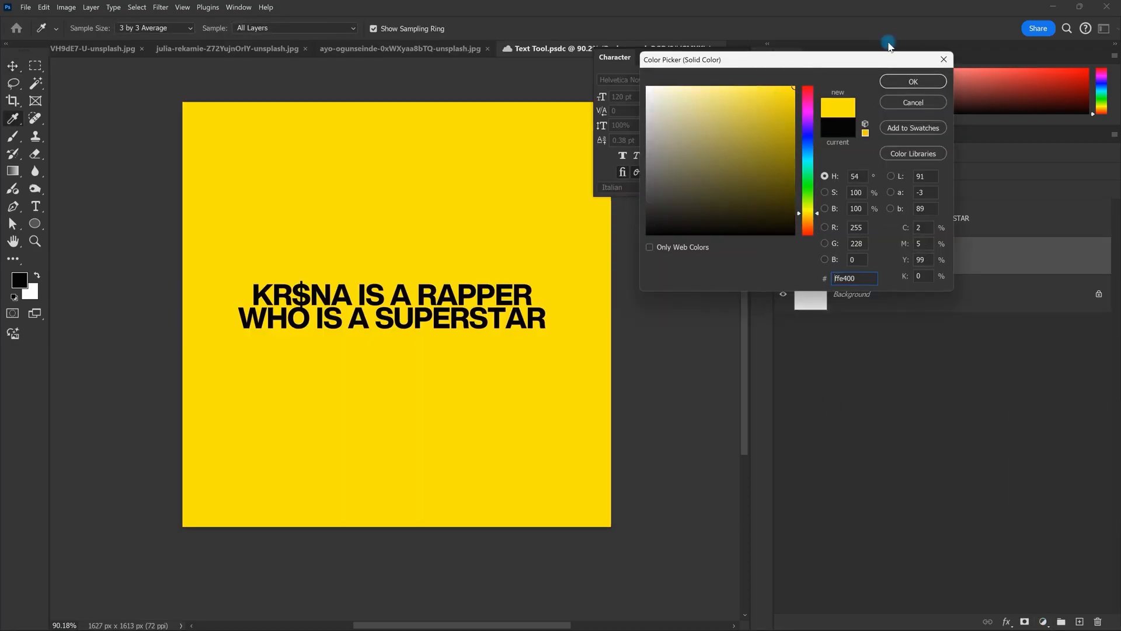
pyautogui.click(803, 159)
pyautogui.moveTo(804, 158); pyautogui.dragTo(804, 178)
pyautogui.click(914, 82)
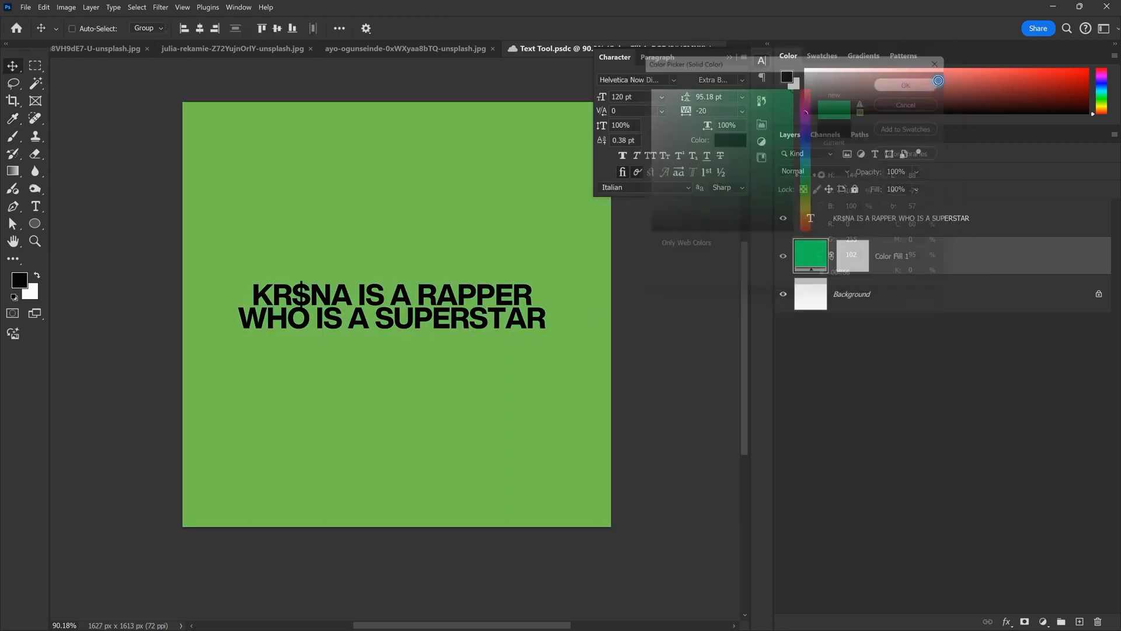
pyautogui.press('v')
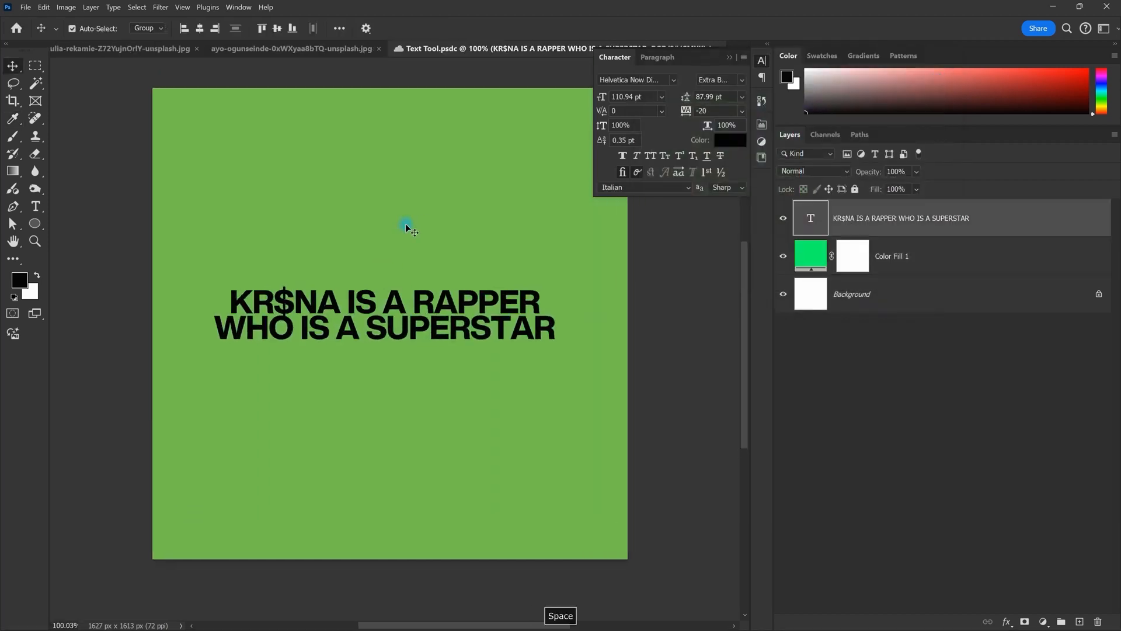
pyautogui.hotkey('ctrl', 'r')
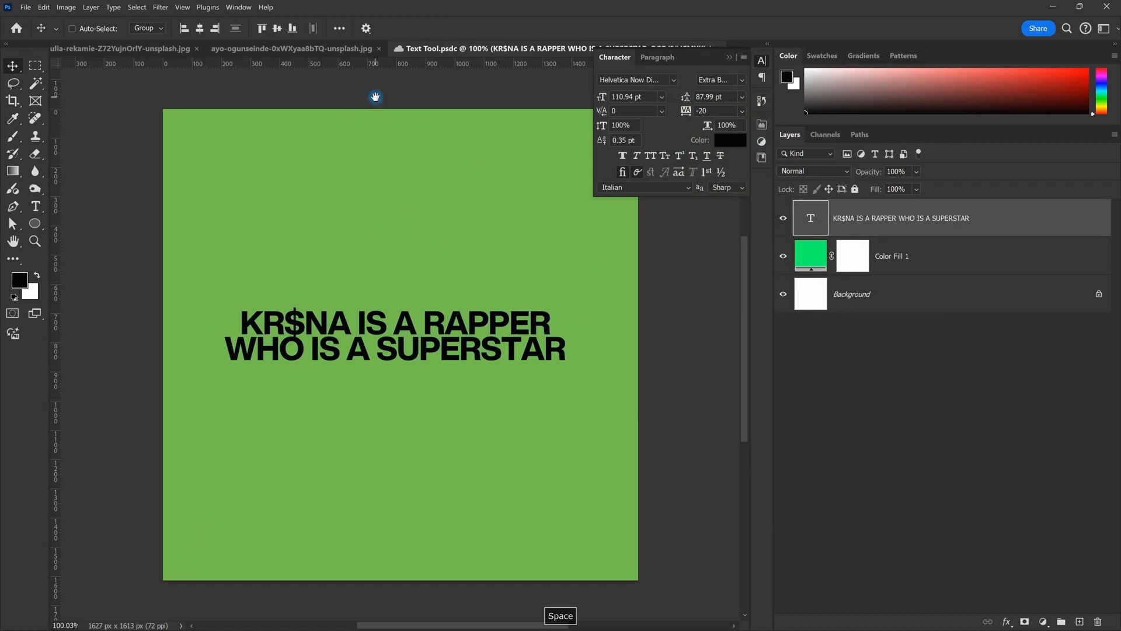
# Step: Collapse the character settings and pull a guide onto the first line's baseline
pyautogui.moveTo(381, 115); pyautogui.dragTo(365, 145)
pyautogui.scroll(-7, 365, 145)
pyautogui.scroll(4, 365, 145)
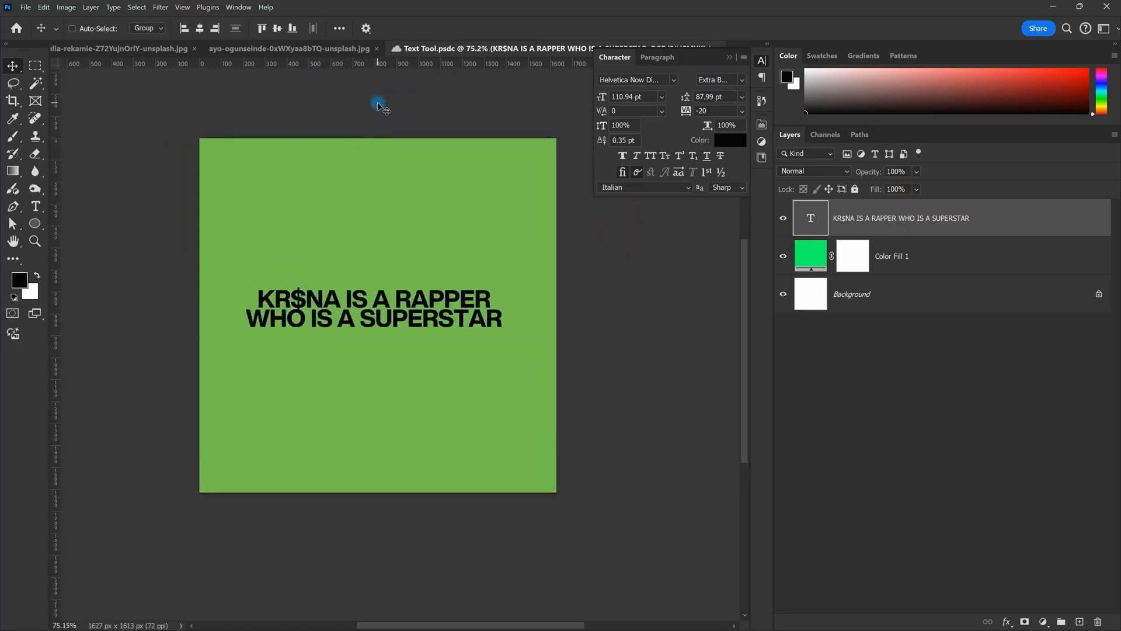
pyautogui.click(729, 57)
pyautogui.scroll(-1, 338, 90)
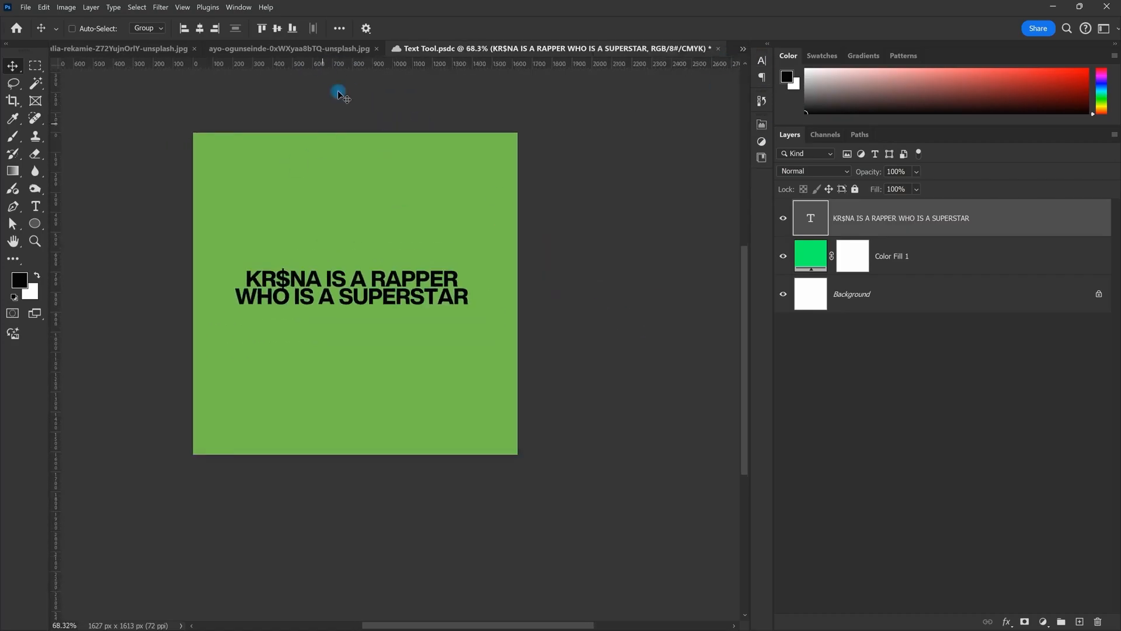
pyautogui.scroll(1, 338, 90)
pyautogui.moveTo(364, 63); pyautogui.dragTo(386, 310)
pyautogui.scroll(5, 386, 310)
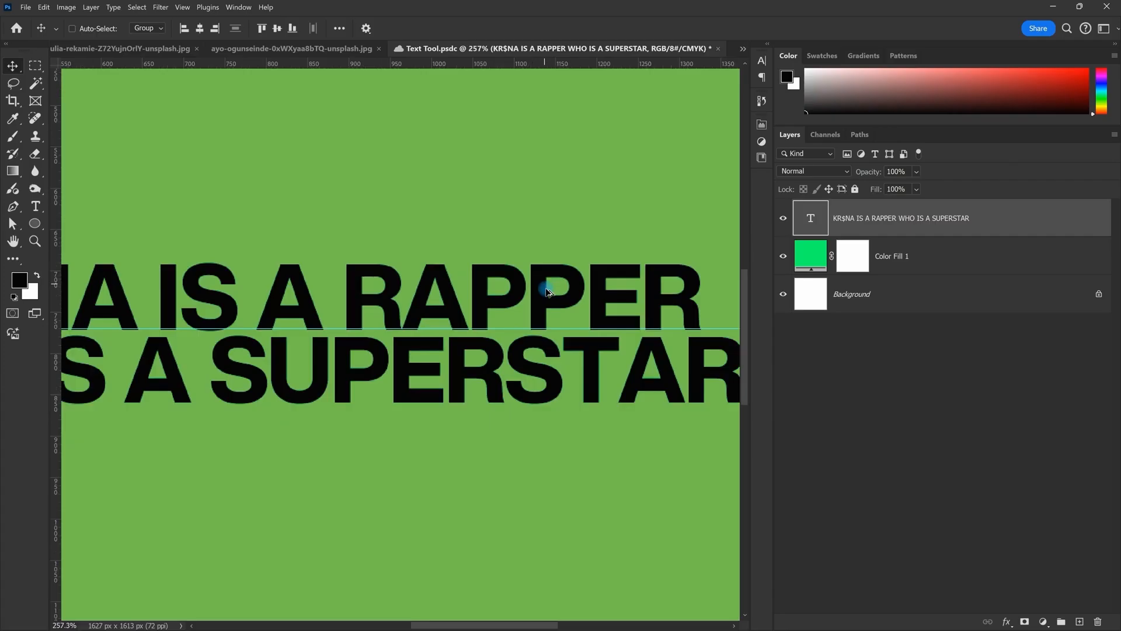
pyautogui.scroll(4, 546, 286)
pyautogui.moveTo(456, 300); pyautogui.dragTo(459, 301)
pyautogui.scroll(-2, 478, 338)
pyautogui.scroll(2, 492, 310)
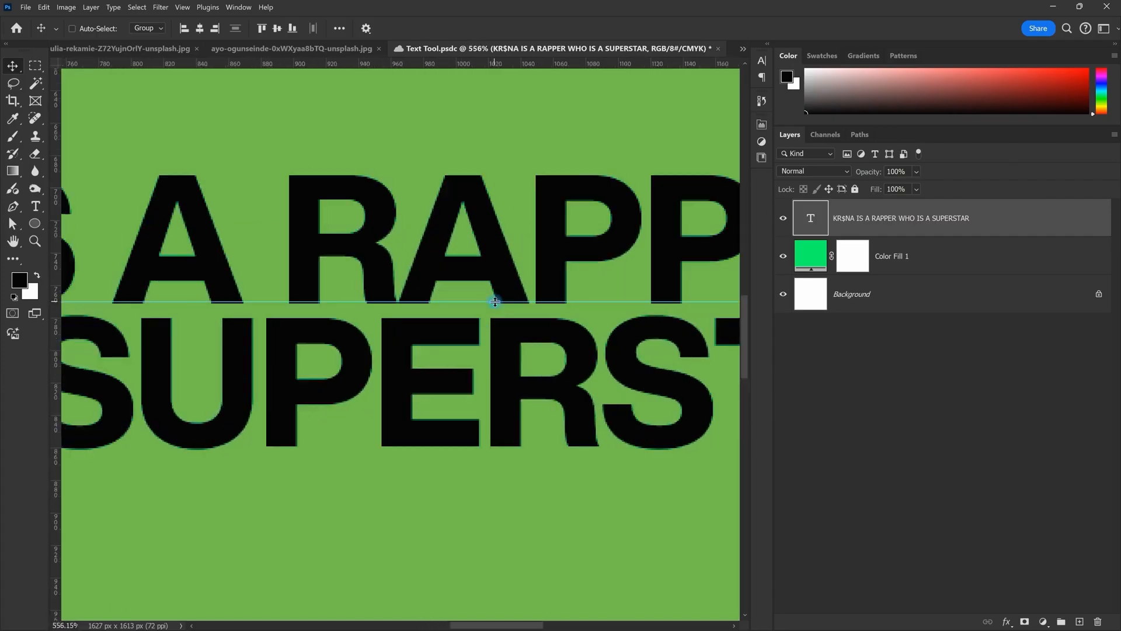
pyautogui.scroll(-4, 495, 302)
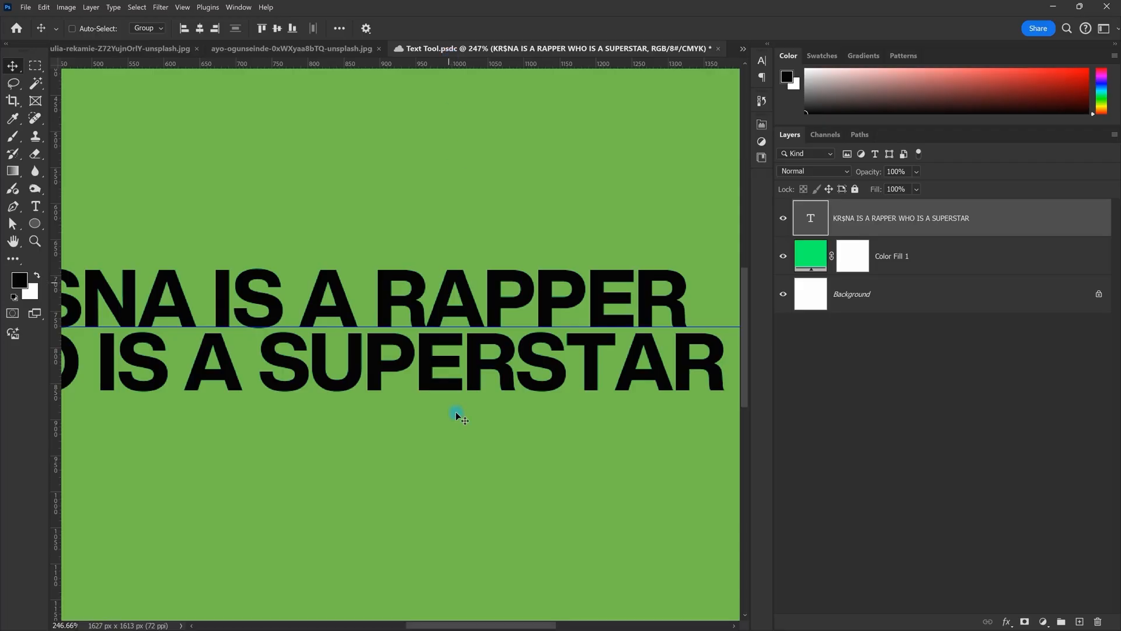
# Step: Add a second horizontal guide at the SUPERSTAR line's baseline
pyautogui.moveTo(496, 63); pyautogui.dragTo(503, 390)
pyautogui.scroll(-6, 504, 386)
pyautogui.scroll(4, 503, 328)
pyautogui.moveTo(419, 340); pyautogui.dragTo(435, 310)
pyautogui.scroll(-3, 435, 310)
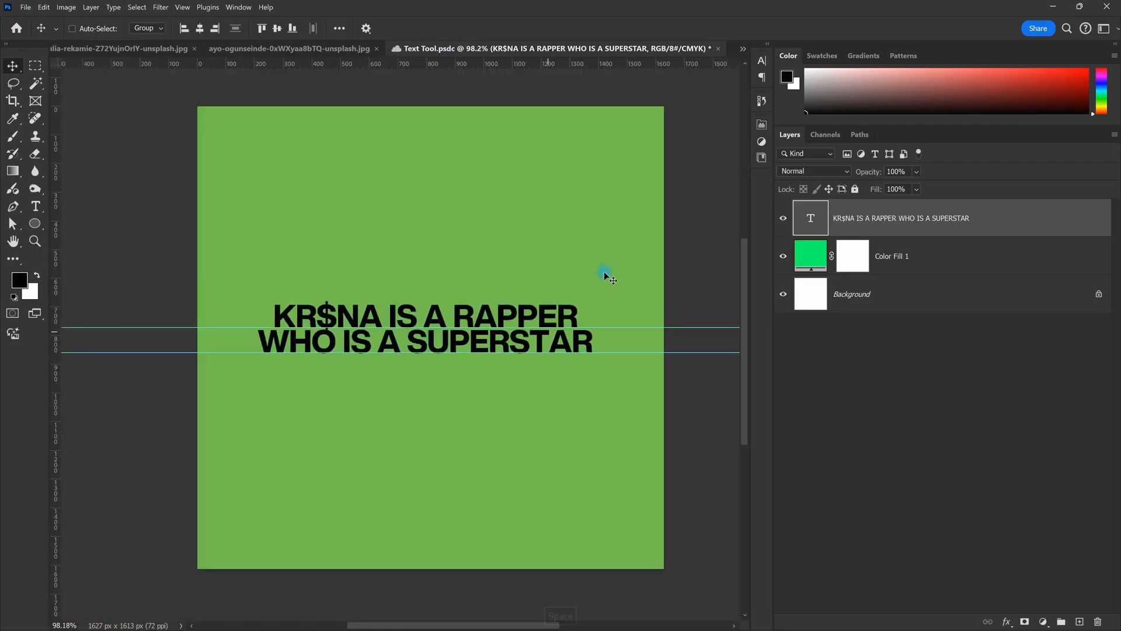
# Step: Reopen the Character panel and select the 0.35 pt baseline shift value
pyautogui.doubleClick(821, 219)
pyautogui.press('Escape')
pyautogui.click(761, 60)
pyautogui.click(729, 57)
pyautogui.click(743, 50)
pyautogui.click(744, 45)
pyautogui.click(761, 60)
pyautogui.doubleClick(628, 141)
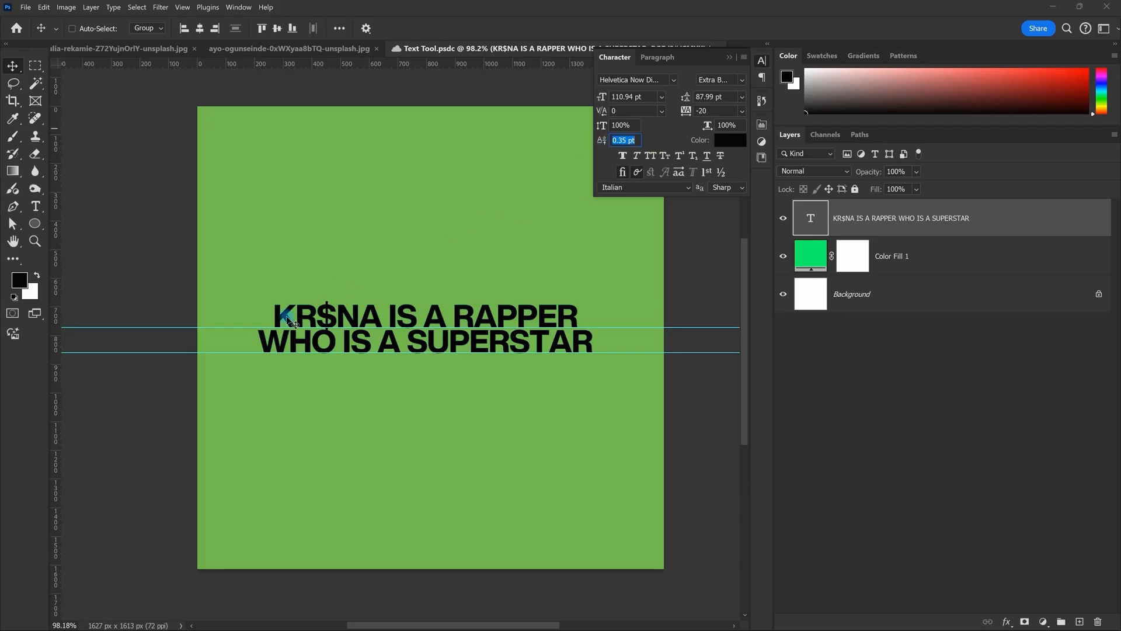
# Step: Set the headline leading to 120 pt after trying 90 pt
pyautogui.scroll(10, 282, 343)
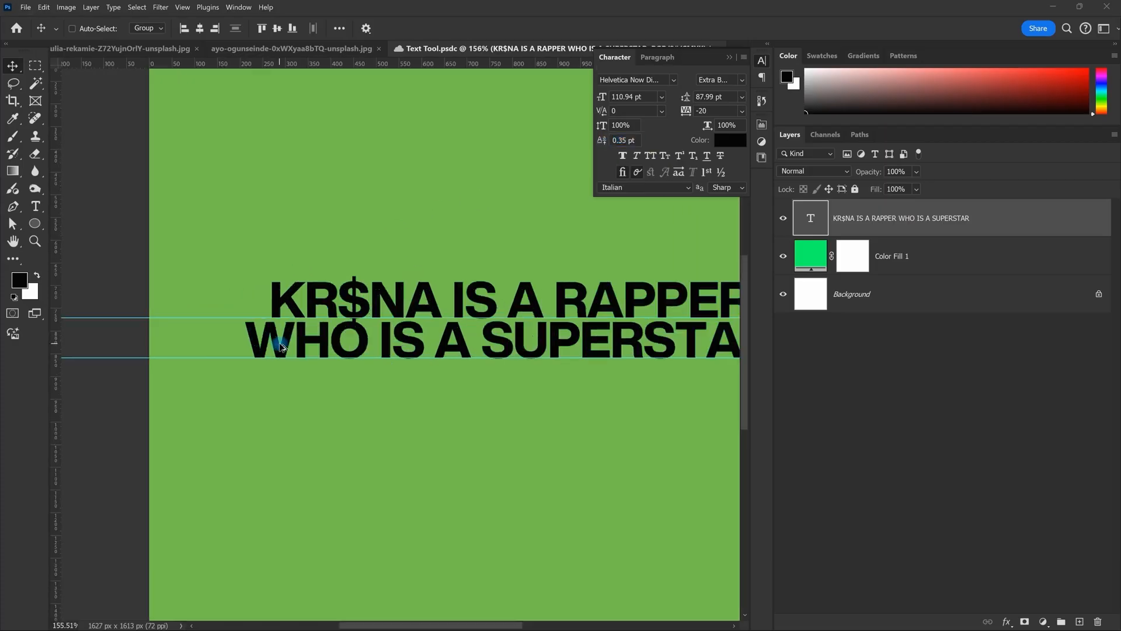
pyautogui.press('space')
pyautogui.moveTo(438, 296); pyautogui.dragTo(334, 326)
pyautogui.scroll(2, 334, 325)
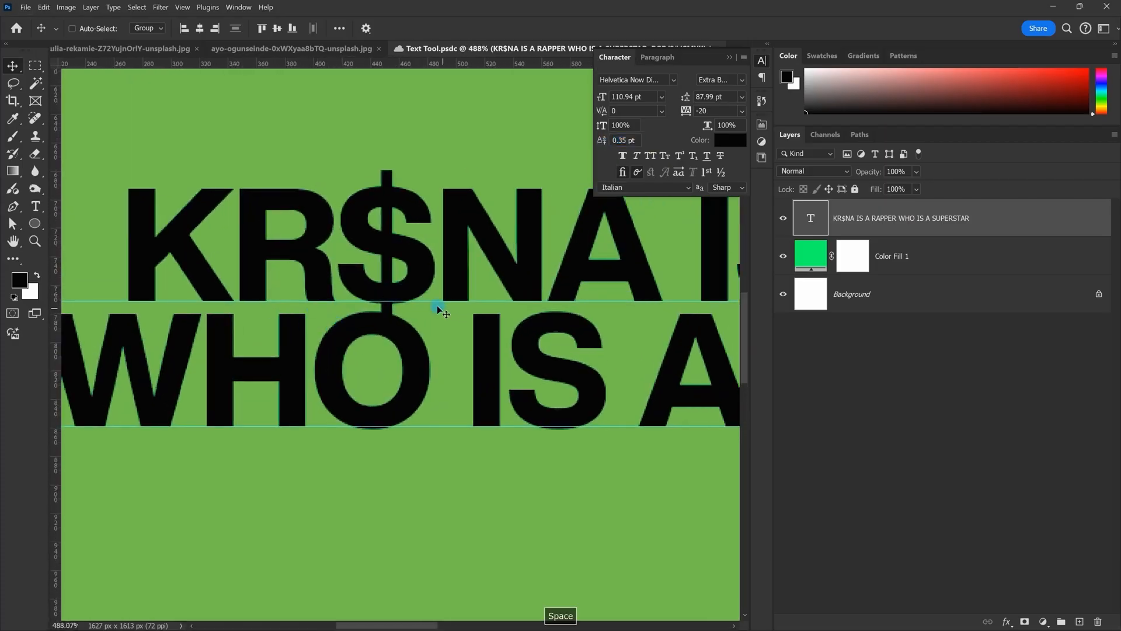
pyautogui.scroll(-3, 437, 304)
pyautogui.scroll(4, 427, 309)
pyautogui.scroll(-6, 418, 325)
pyautogui.scroll(3, 450, 380)
pyautogui.scroll(-6, 454, 307)
pyautogui.scroll(-2, 505, 302)
pyautogui.press('space')
pyautogui.moveTo(506, 301); pyautogui.dragTo(427, 279)
pyautogui.scroll(2, 519, 241)
pyautogui.doubleClick(725, 95)
pyautogui.write('90')
pyautogui.press('Return')
pyautogui.write('100')
pyautogui.press('BackSpace')
pyautogui.press('BackSpace')
pyautogui.write('20')
pyautogui.press('Return')
# Step: Align a guide to the $ baseline, test raising the baseline shift, then undo to 0.35 pt
pyautogui.scroll(7, 368, 250)
pyautogui.scroll(-4, 393, 266)
pyautogui.scroll(3, 321, 268)
pyautogui.scroll(6, 358, 278)
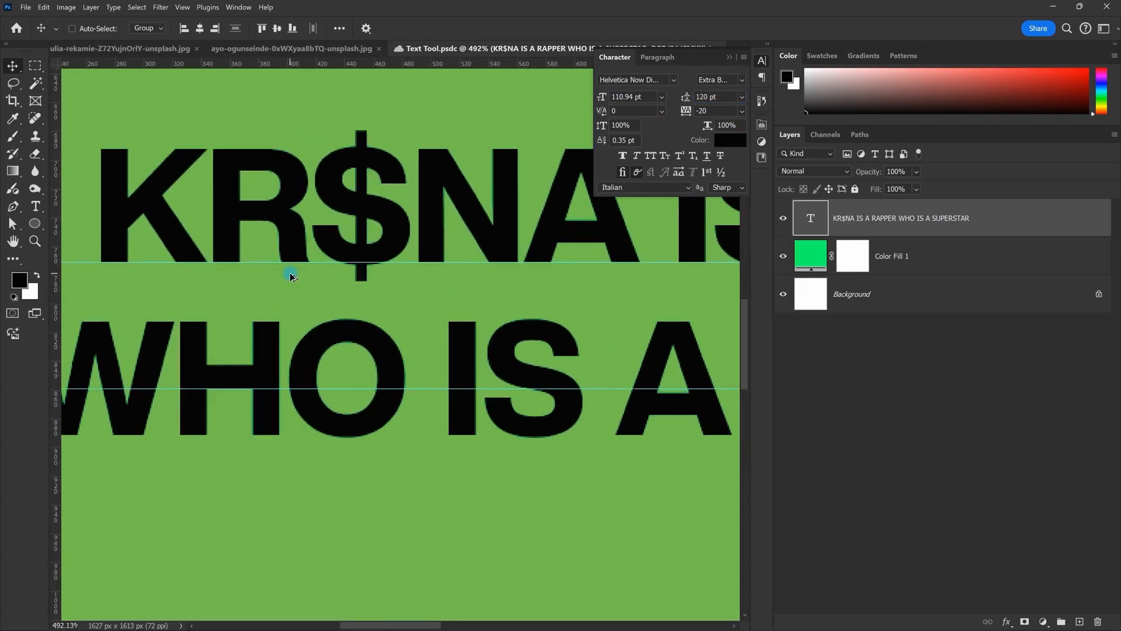
pyautogui.moveTo(413, 251); pyautogui.dragTo(420, 251)
pyautogui.scroll(-10, 457, 235)
pyautogui.press('space')
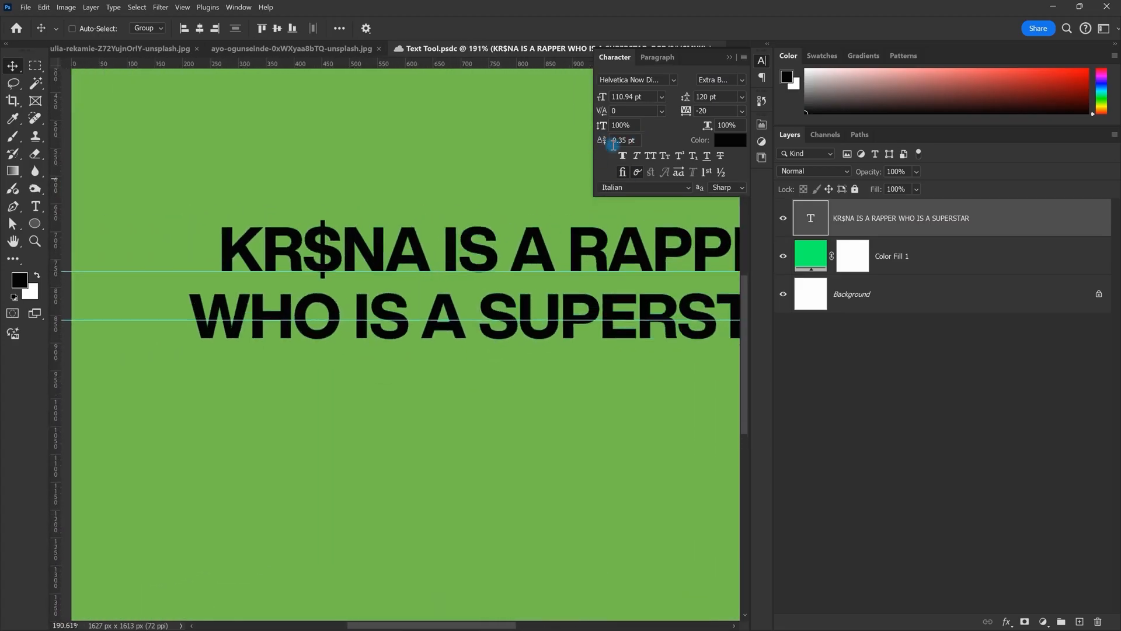
pyautogui.moveTo(608, 147); pyautogui.dragTo(607, 144)
pyautogui.scroll(-4, 436, 202)
pyautogui.moveTo(530, 243); pyautogui.dragTo(467, 311)
pyautogui.scroll(-3, 443, 272)
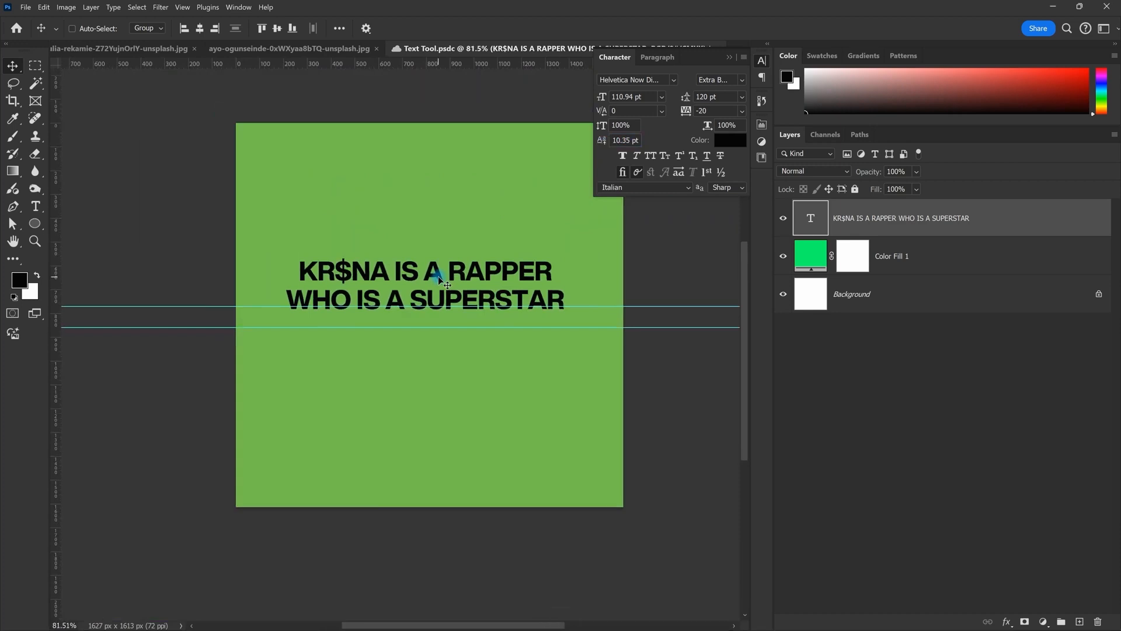
pyautogui.scroll(3, 421, 340)
pyautogui.hotkey('ctrl', 'z')
pyautogui.hotkey('ctrl', 'z')
pyautogui.hotkey('ctrl', 'z')
pyautogui.hotkey('ctrl', 'z')
pyautogui.hotkey('ctrl', 'z')
pyautogui.hotkey('ctrl', 'z')
pyautogui.hotkey('ctrl', 'z')
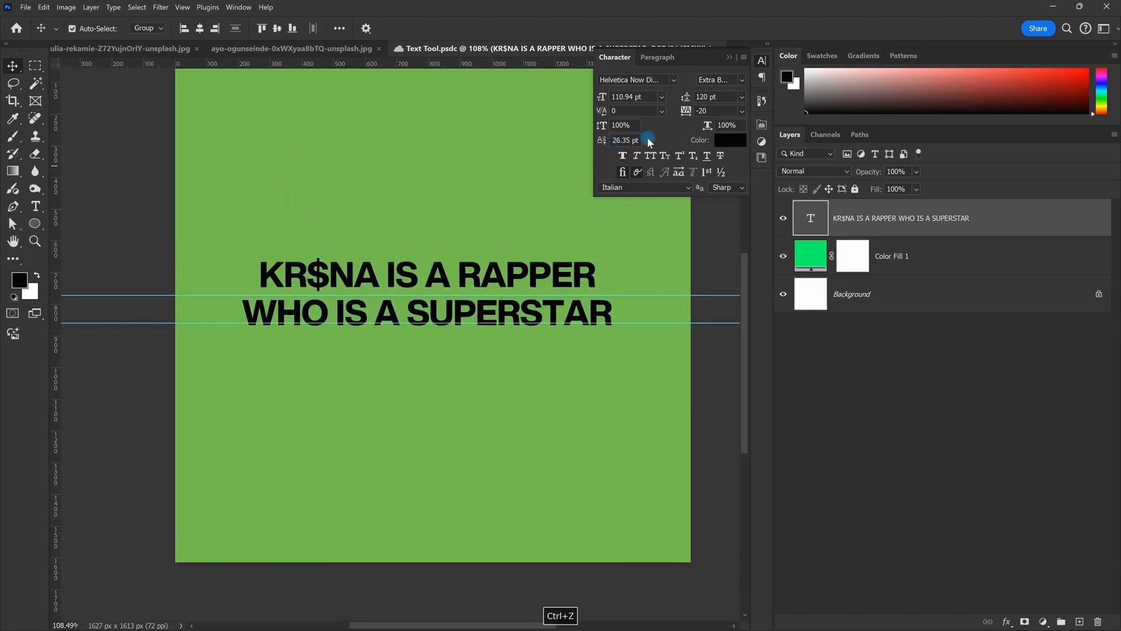
pyautogui.hotkey('ctrl', 'z')
pyautogui.scroll(-1, 393, 296)
pyautogui.scroll(2, 416, 277)
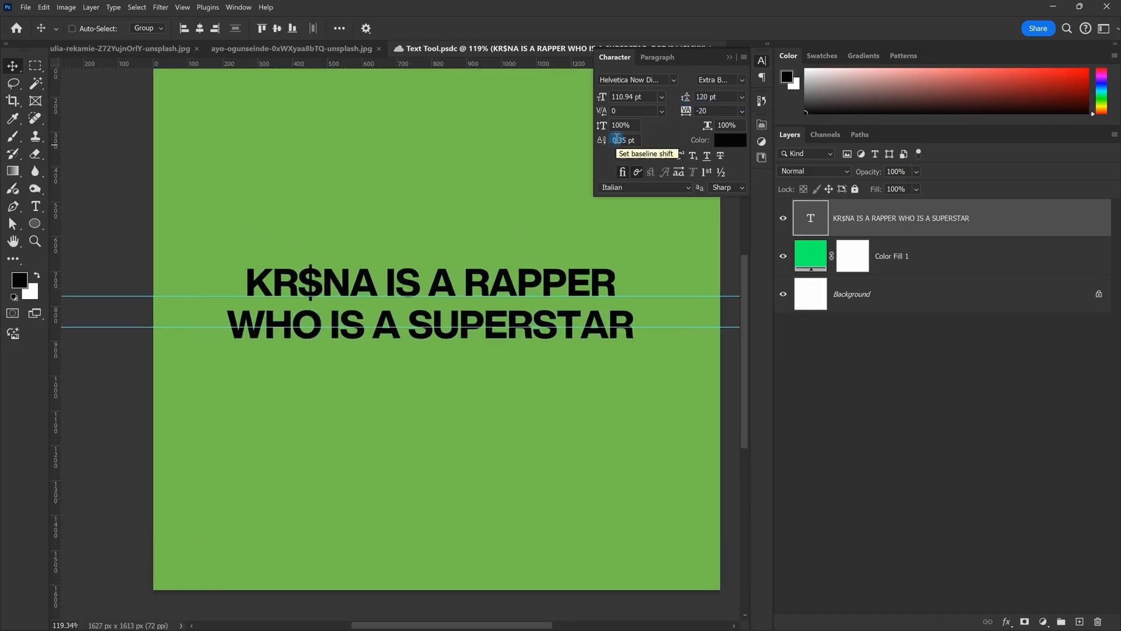
pyautogui.scroll(-2, 422, 263)
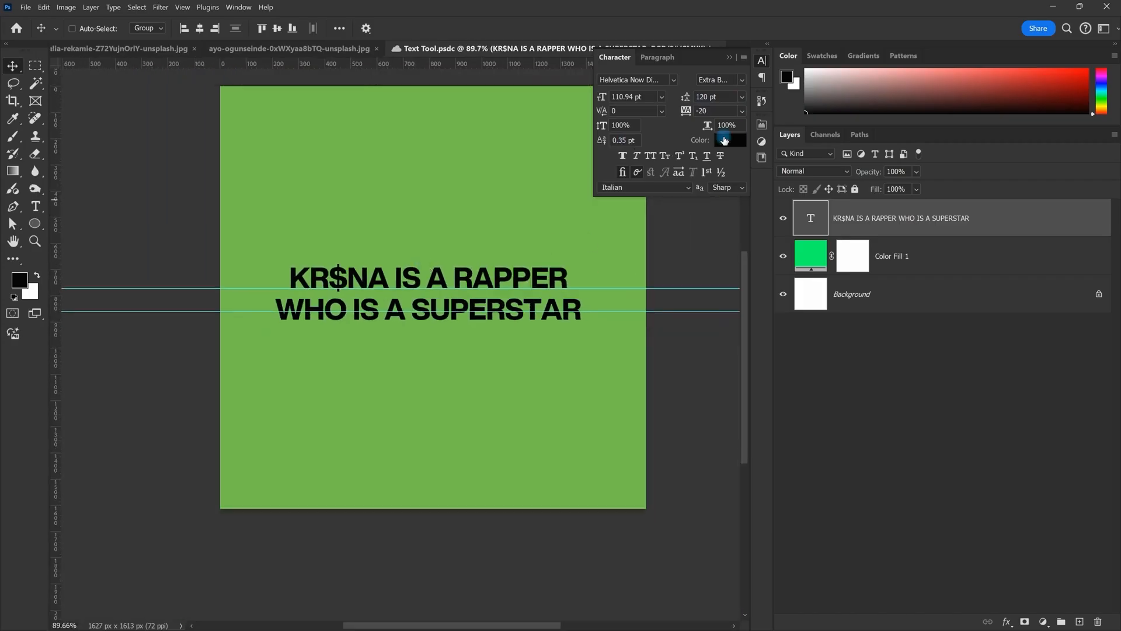
# Step: Set the headline text colour to white in the Color Picker
pyautogui.click(731, 140)
pyautogui.moveTo(768, 106); pyautogui.dragTo(783, 96)
pyautogui.moveTo(783, 95); pyautogui.dragTo(776, 94)
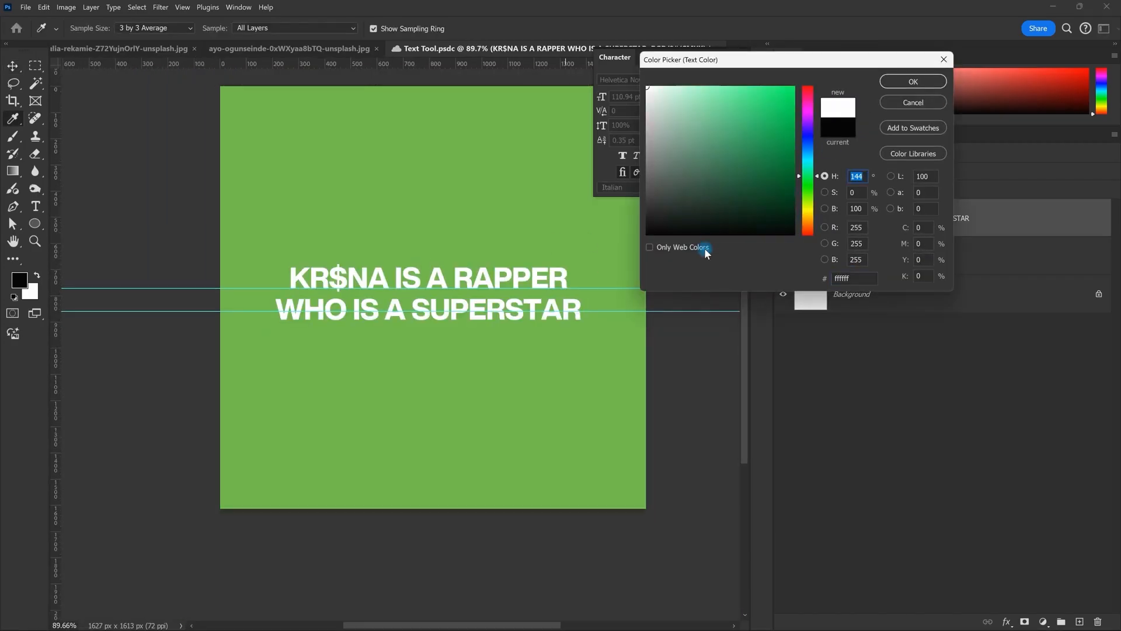
pyautogui.press('Return')
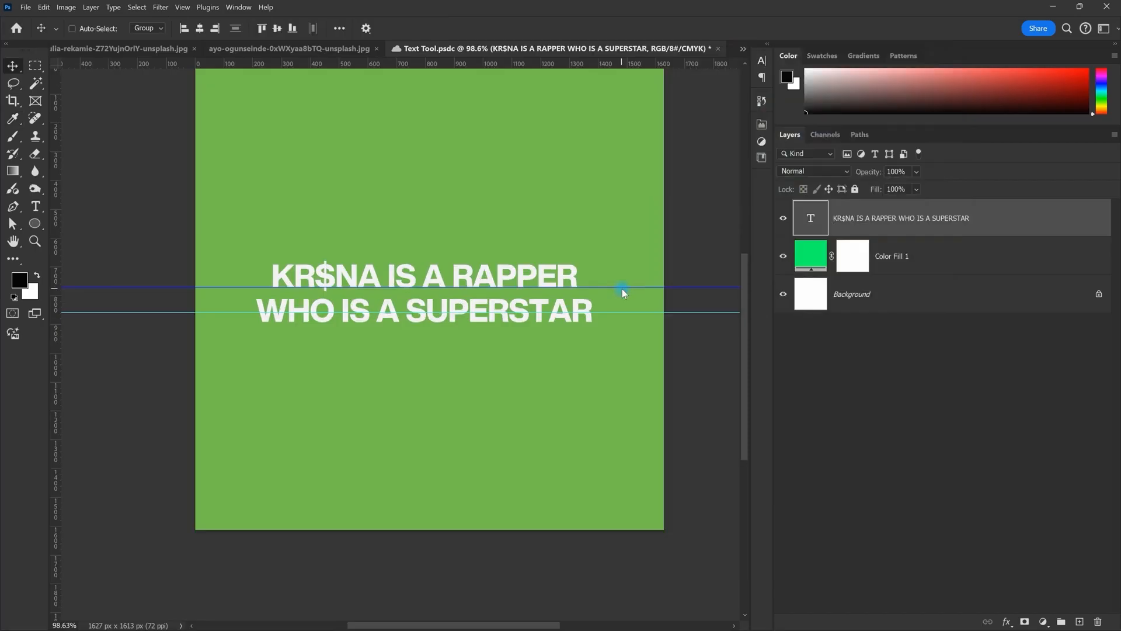
# Step: Clear the selected guide and all canvas guides, then hide the rulers
pyautogui.rightClick(622, 288)
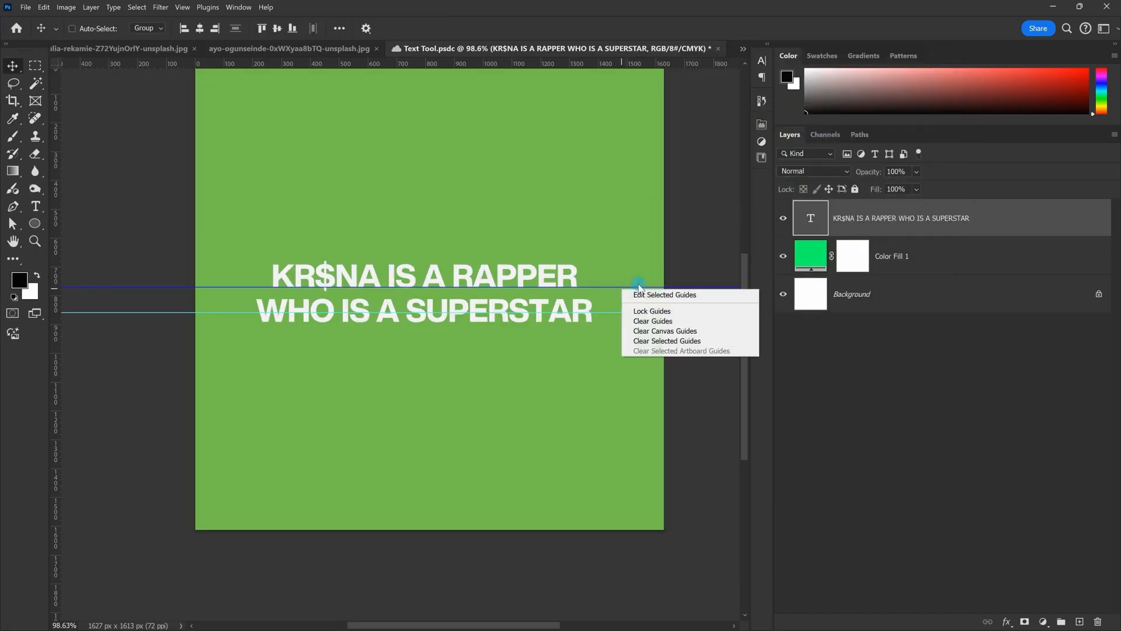
pyautogui.click(668, 339)
pyautogui.rightClick(645, 313)
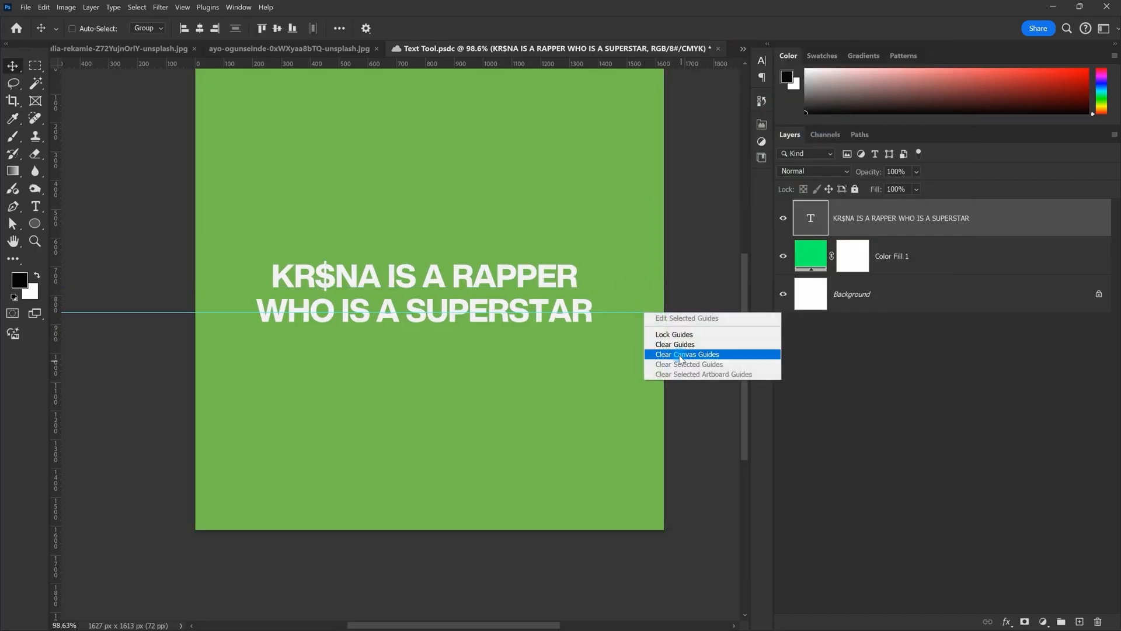
pyautogui.click(679, 356)
pyautogui.moveTo(452, 204); pyautogui.dragTo(443, 237)
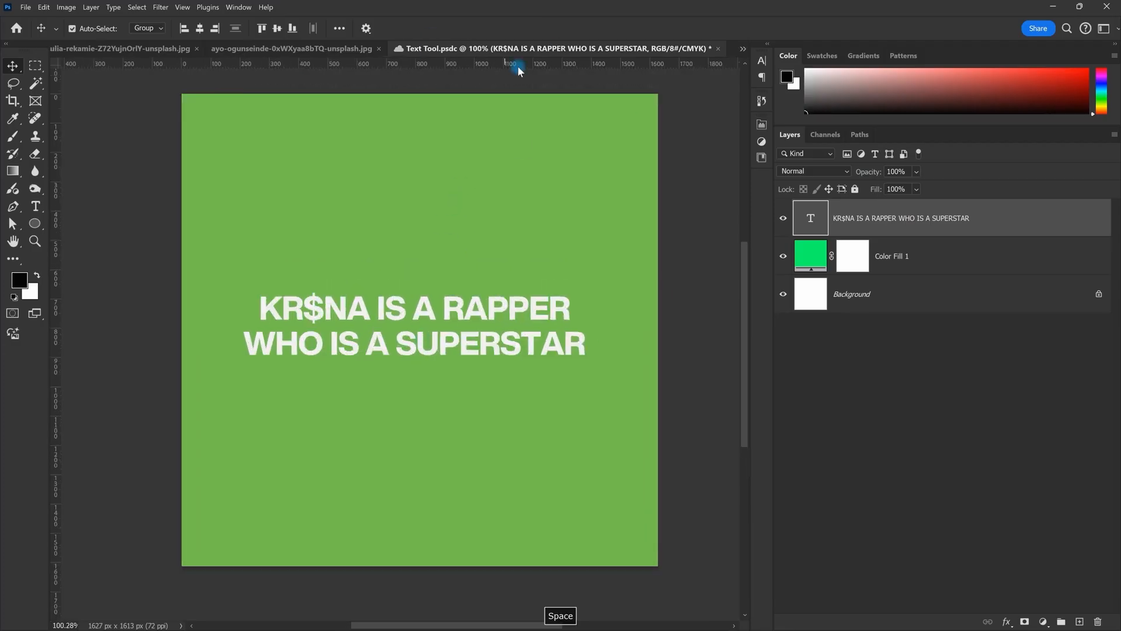
pyautogui.hotkey('ctrl', 'r')
pyautogui.scroll(1, 494, 212)
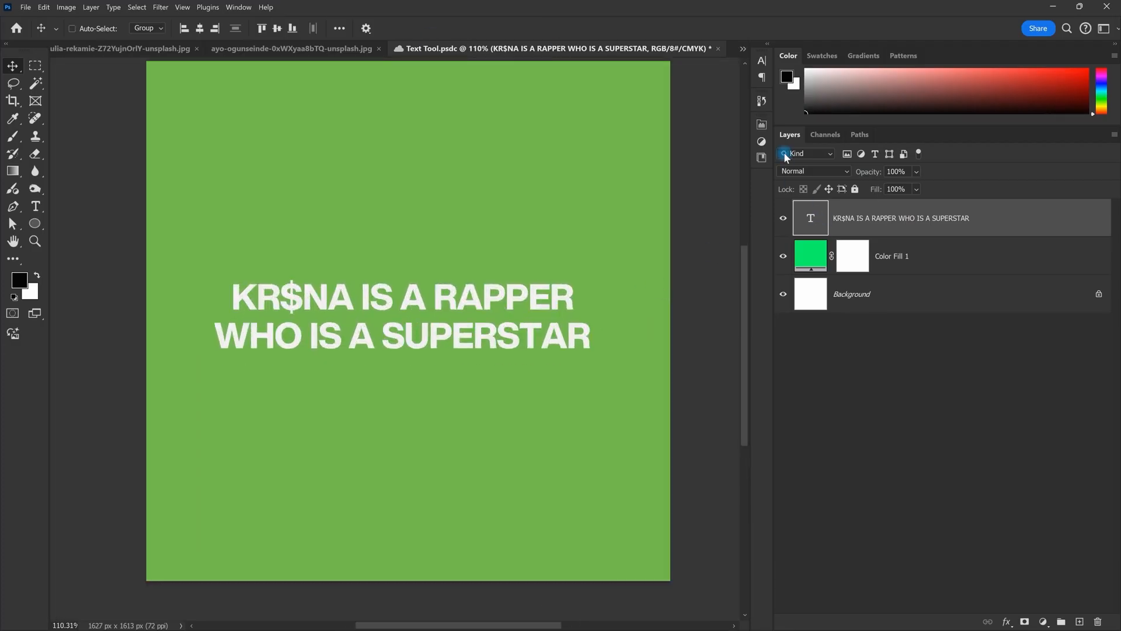
# Step: Search 'GAR' in the font field and apply Garogier Regular to the headline
pyautogui.click(765, 61)
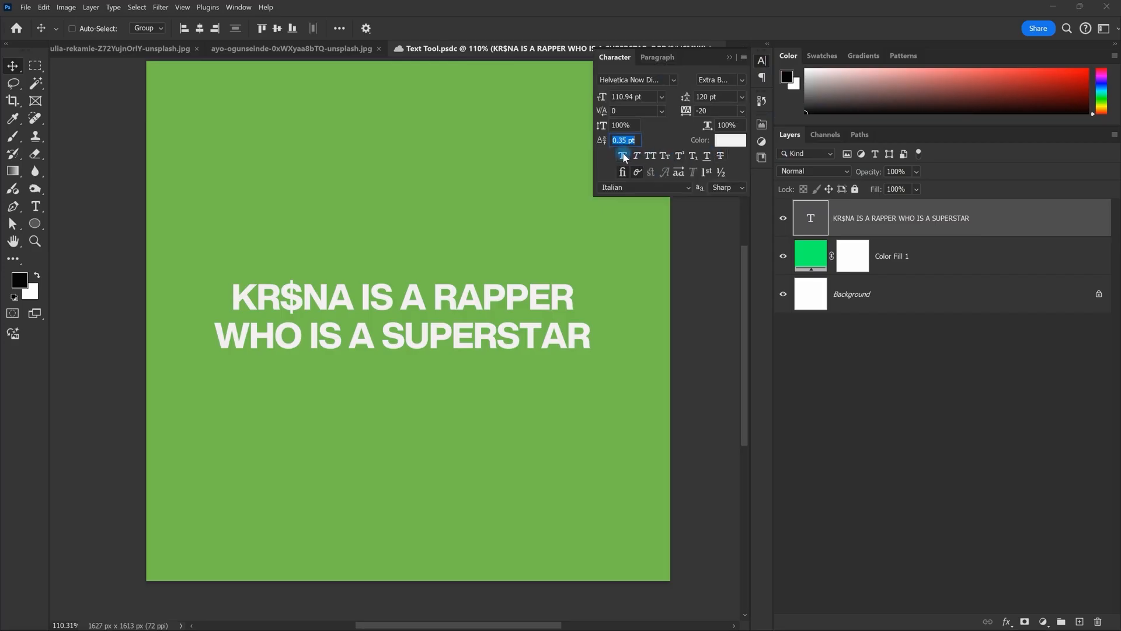
pyautogui.click(658, 77)
pyautogui.hotkey('ctrl', 'a')
pyautogui.write('GAR')
pyautogui.press('Down')
pyautogui.press('Down')
pyautogui.press('Down')
pyautogui.press('Down')
pyautogui.press('Return')
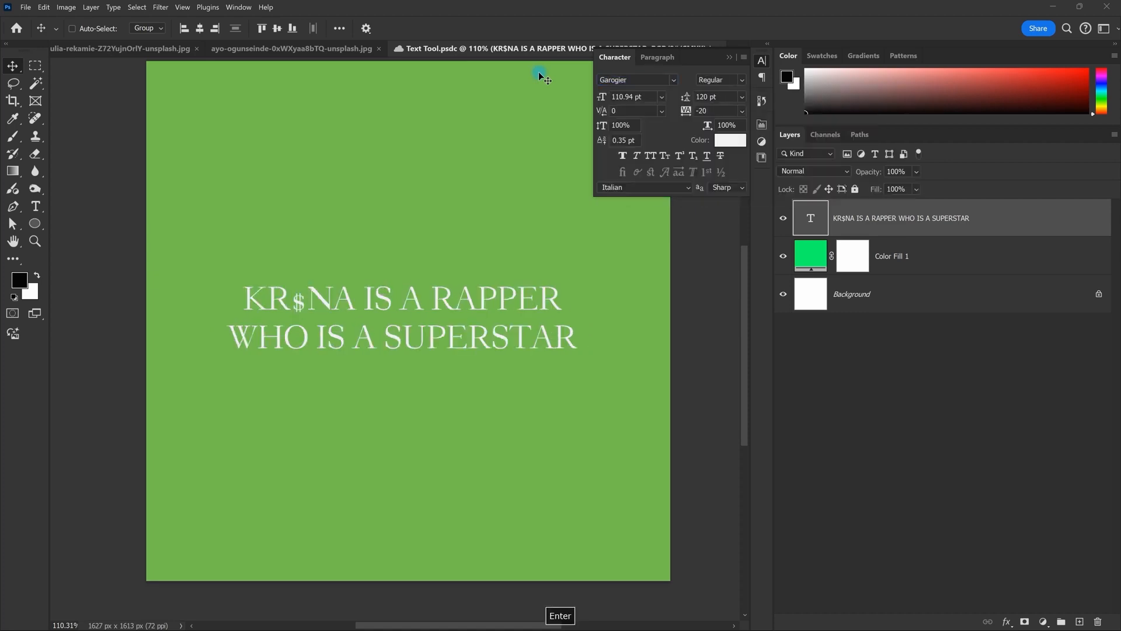
pyautogui.scroll(-1, 539, 72)
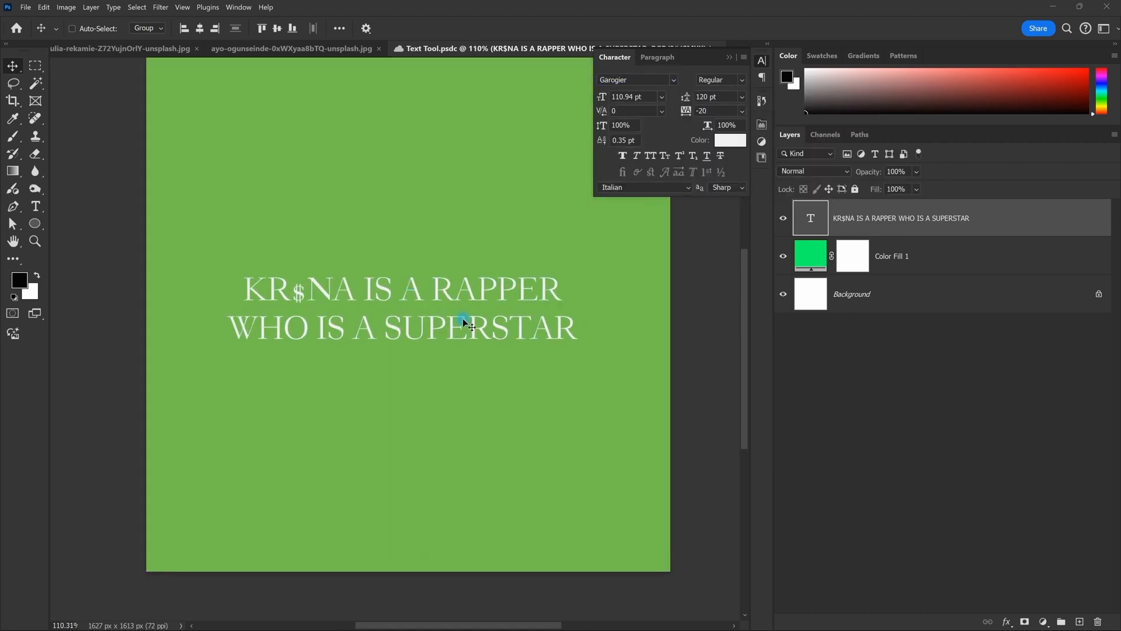
pyautogui.hscroll(1, 458, 317)
pyautogui.click(742, 80)
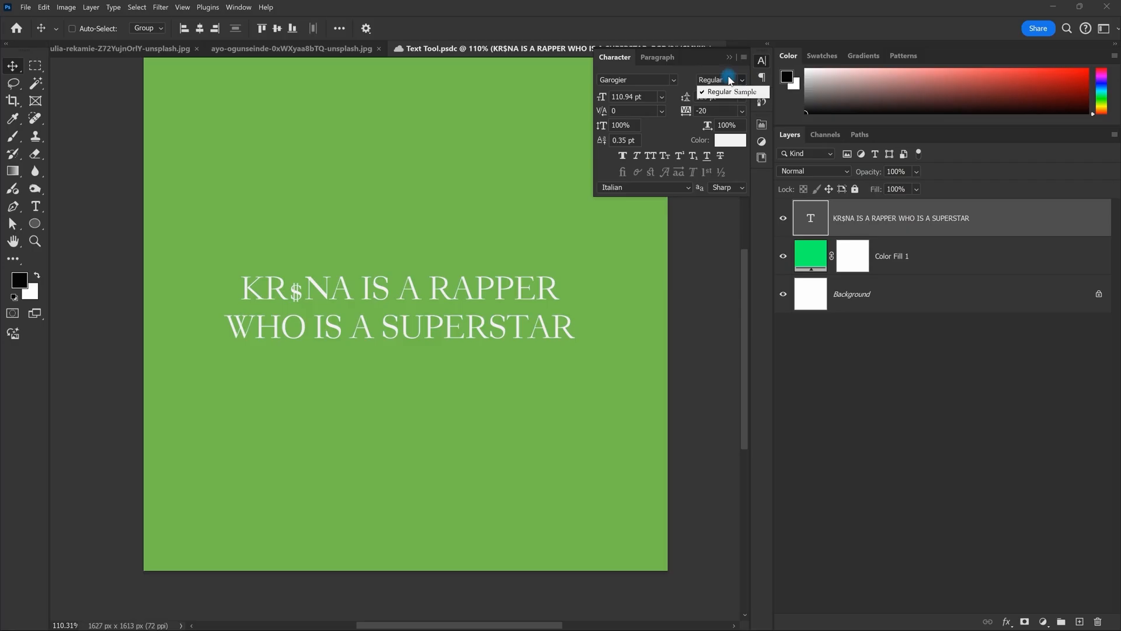
pyautogui.click(746, 69)
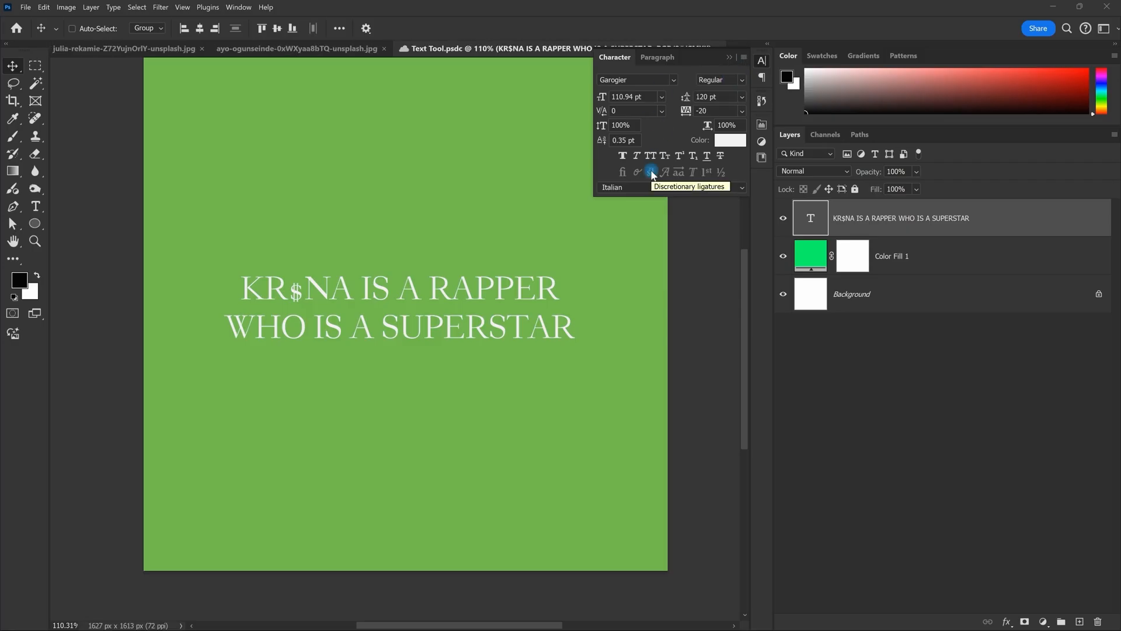
pyautogui.click(623, 156)
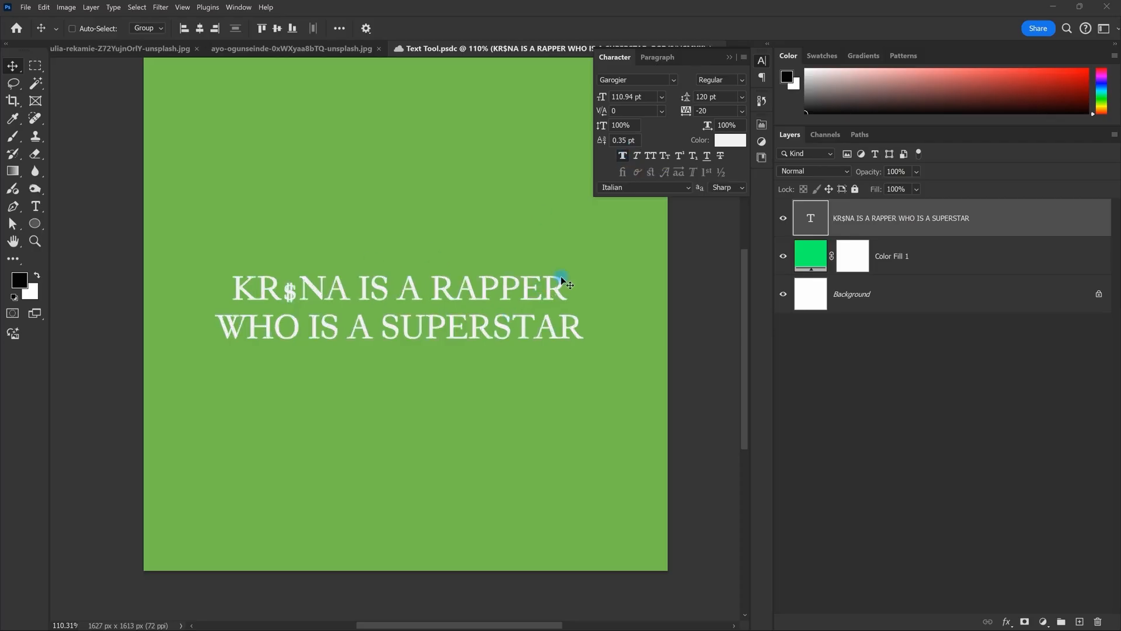
pyautogui.hotkey('ctrl', 'z')
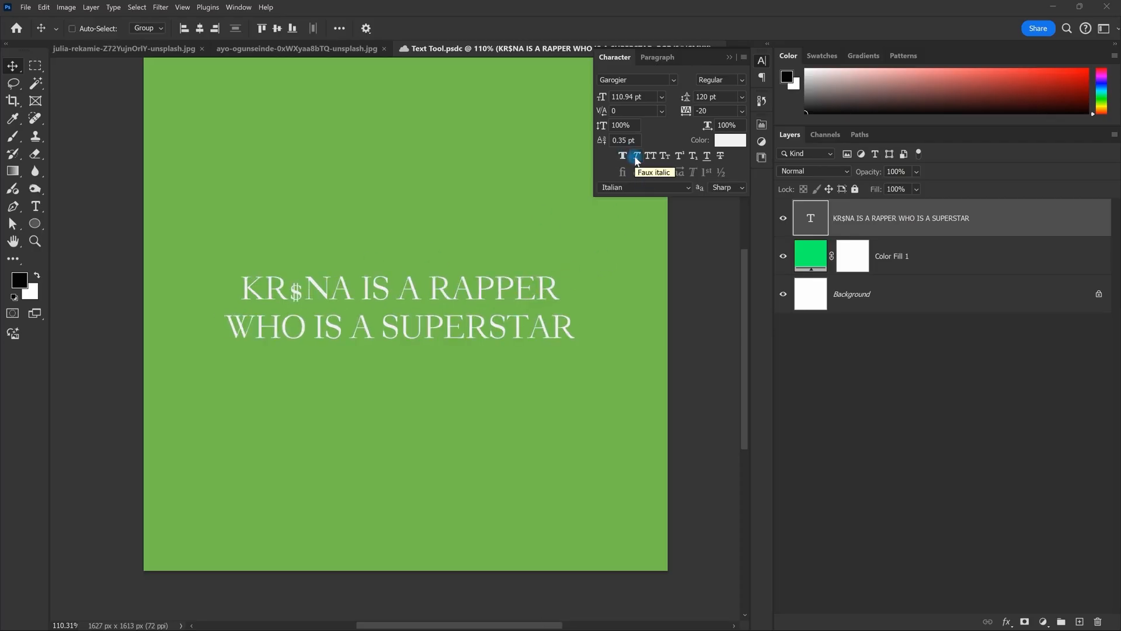
pyautogui.click(637, 156)
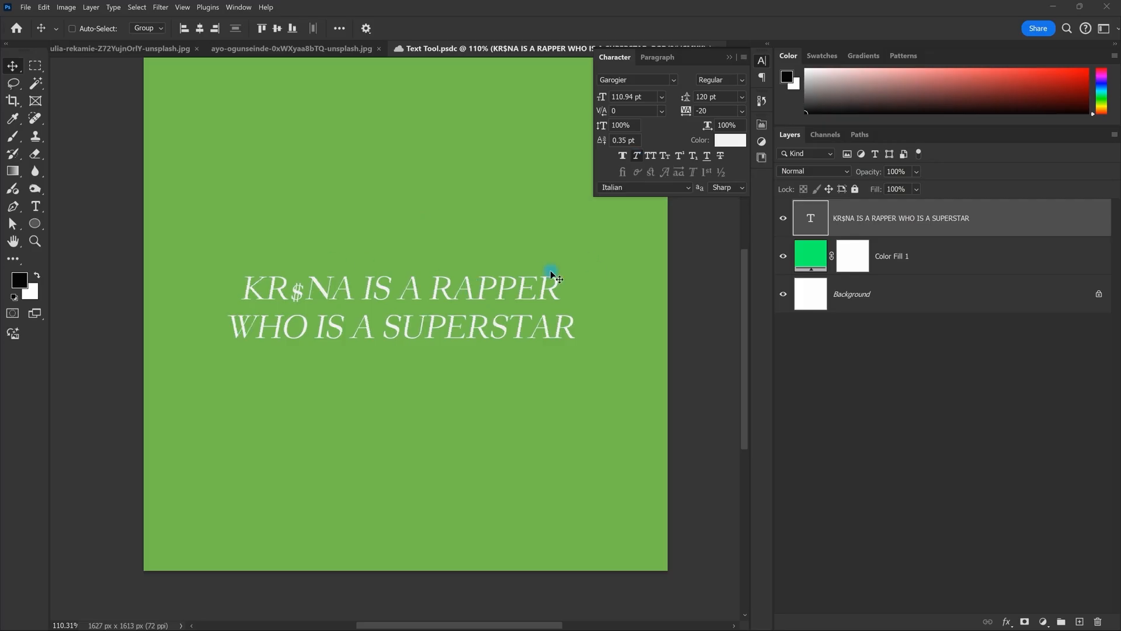
pyautogui.hotkey('ctrl', 'z')
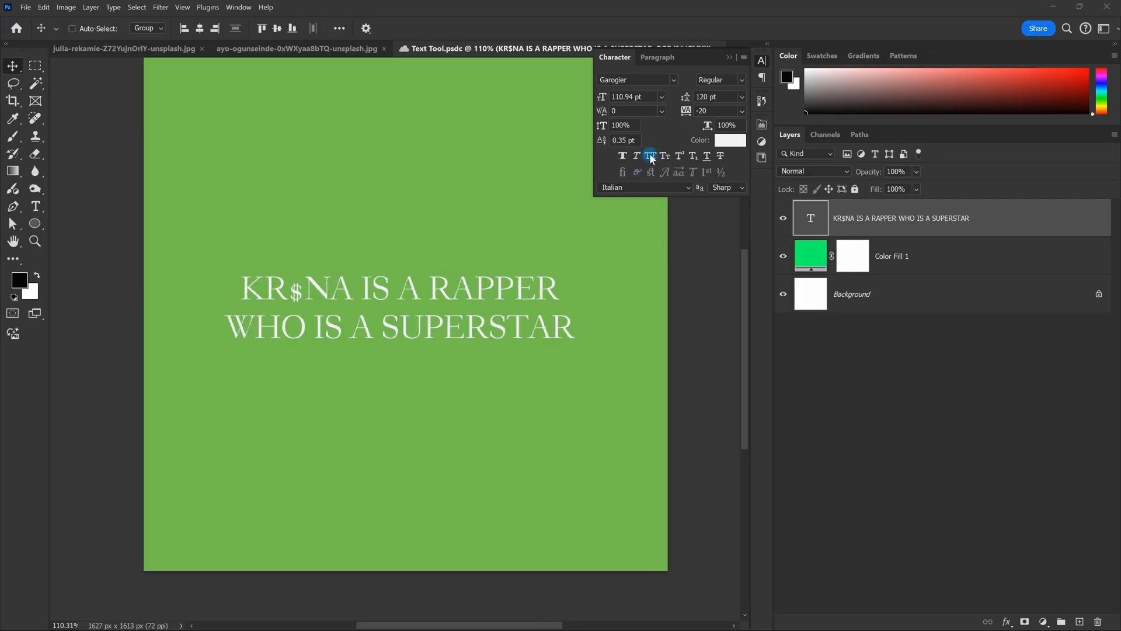
pyautogui.press('capslock')
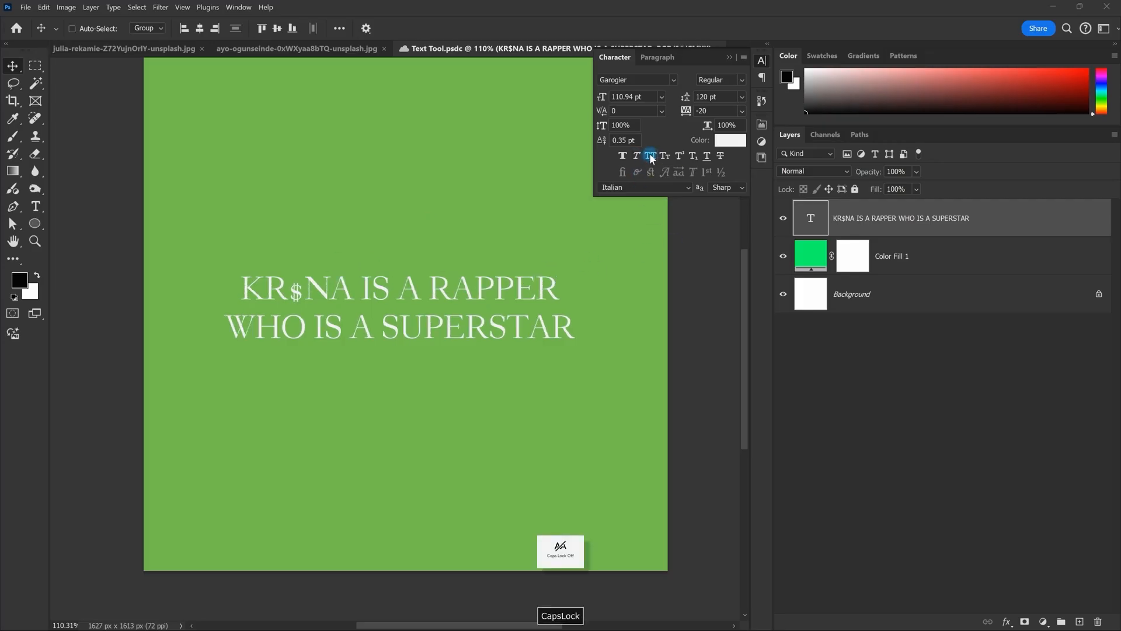
pyautogui.scroll(-1, 467, 316)
pyautogui.doubleClick(464, 317)
pyautogui.press('Escape')
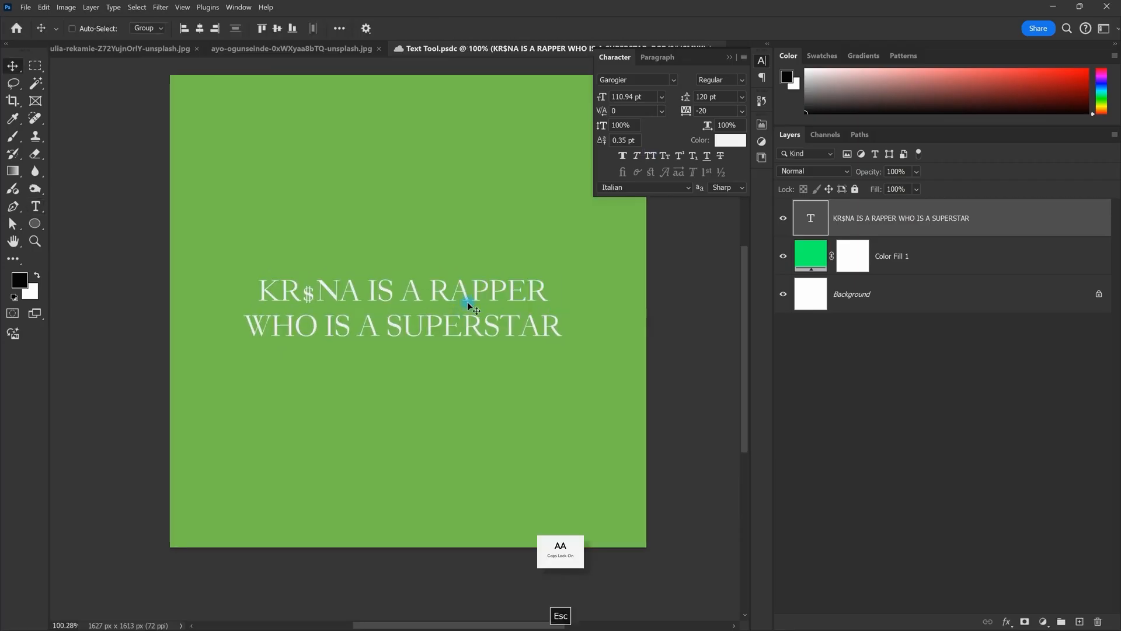
# Step: Select the whole headline and change its font from Garogier to TT Norms Regular
pyautogui.doubleClick(468, 301)
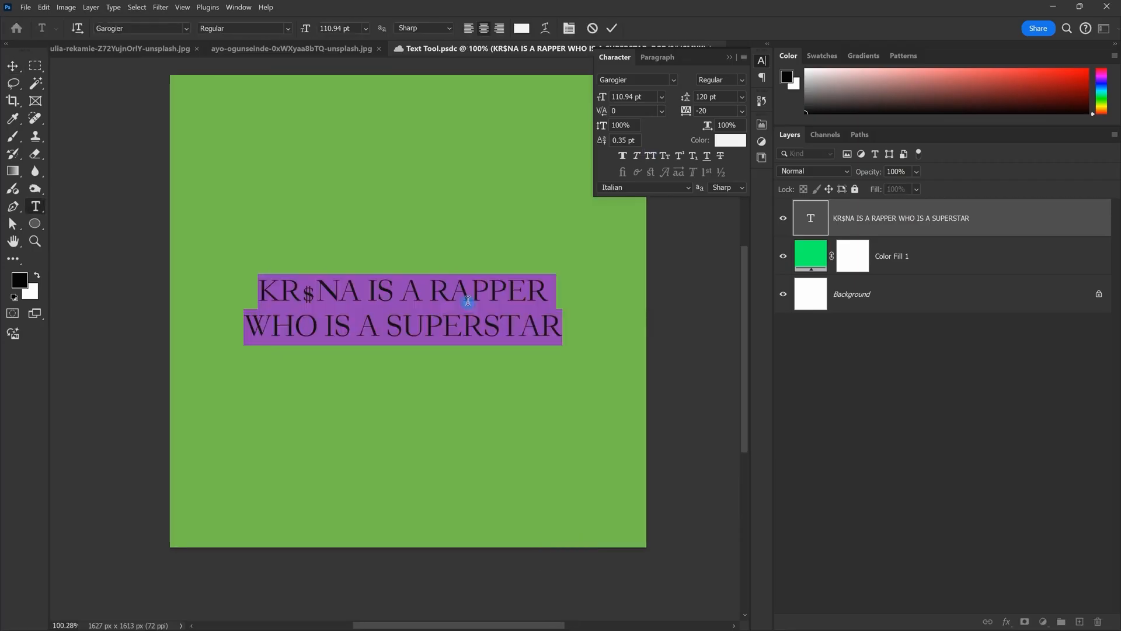
pyautogui.press('Escape')
pyautogui.doubleClick(512, 318)
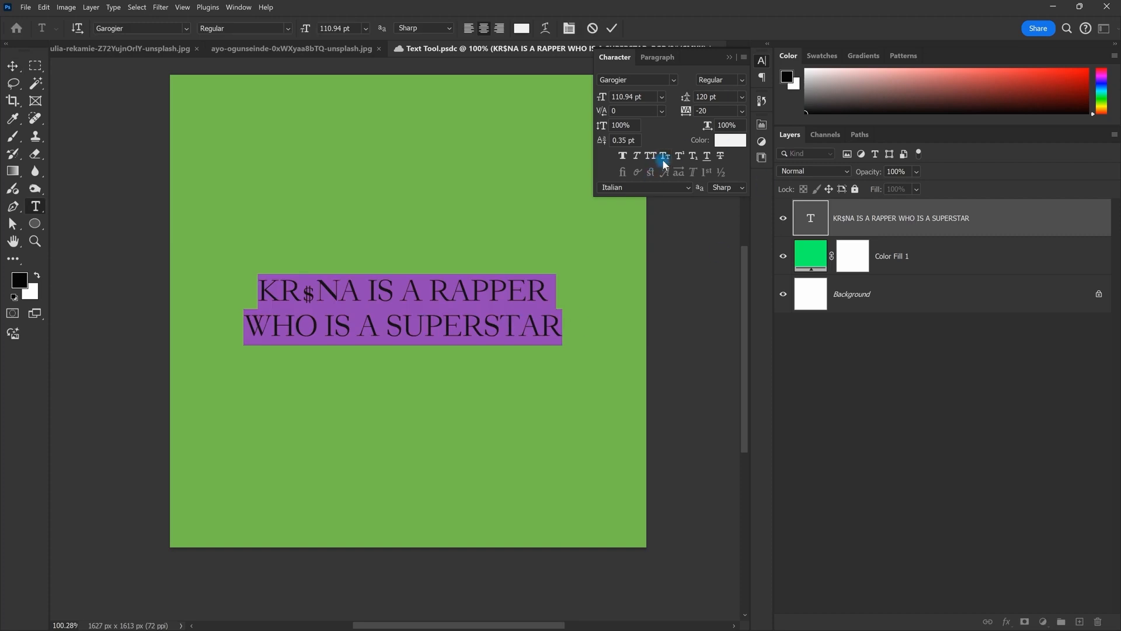
pyautogui.click(641, 188)
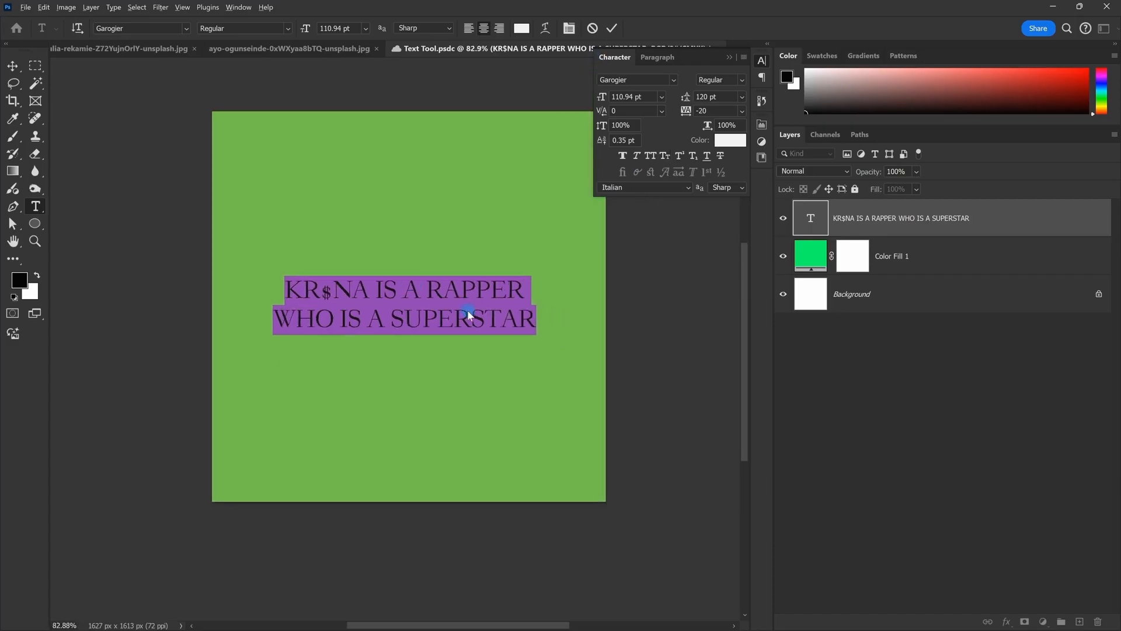
pyautogui.scroll(1, 467, 309)
pyautogui.click(660, 85)
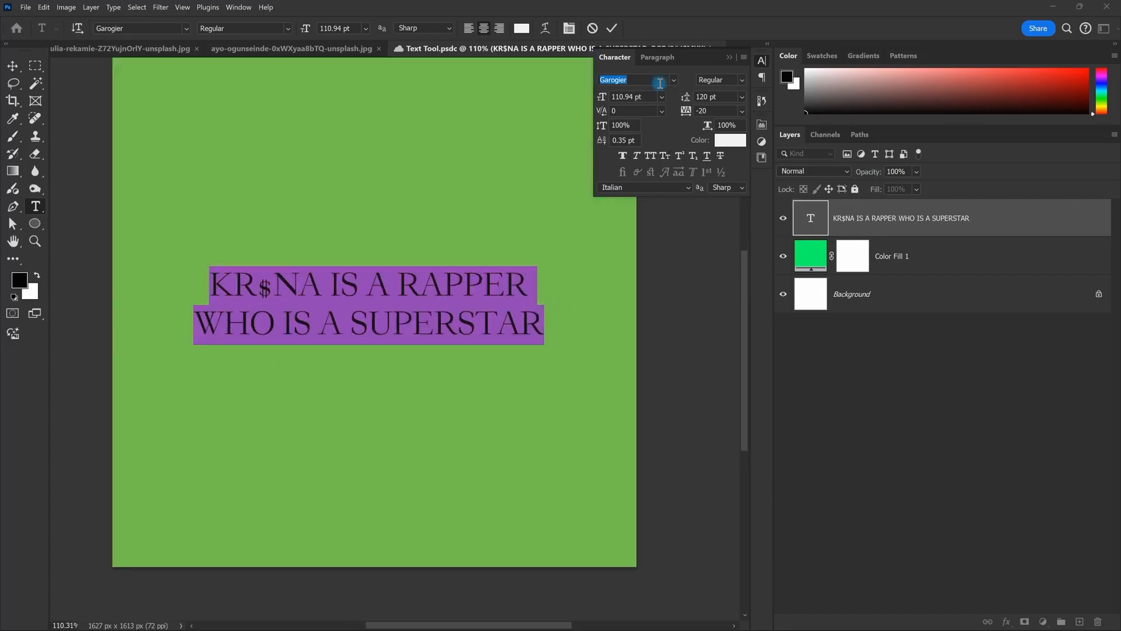
pyautogui.write('TT Norms')
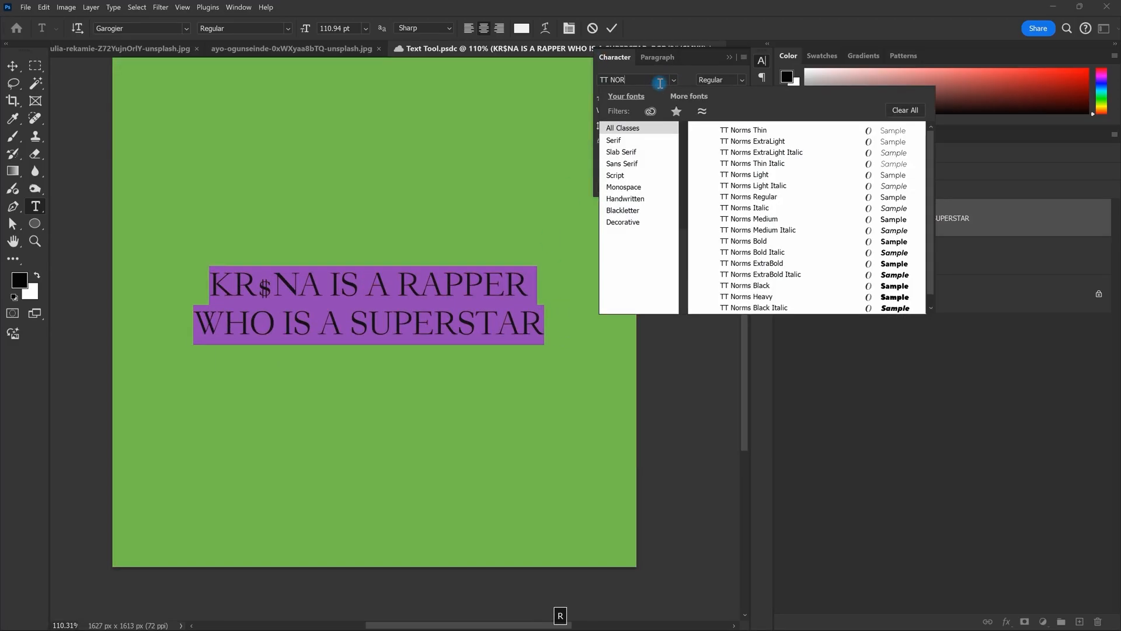
pyautogui.press('Down')
pyautogui.press('Down')
pyautogui.press('Down')
pyautogui.press('Down')
pyautogui.press('Down')
pyautogui.press('Return')
# Step: Commit the font change and pan the canvas to recenter the headline
pyautogui.scroll(-4, 300, 225)
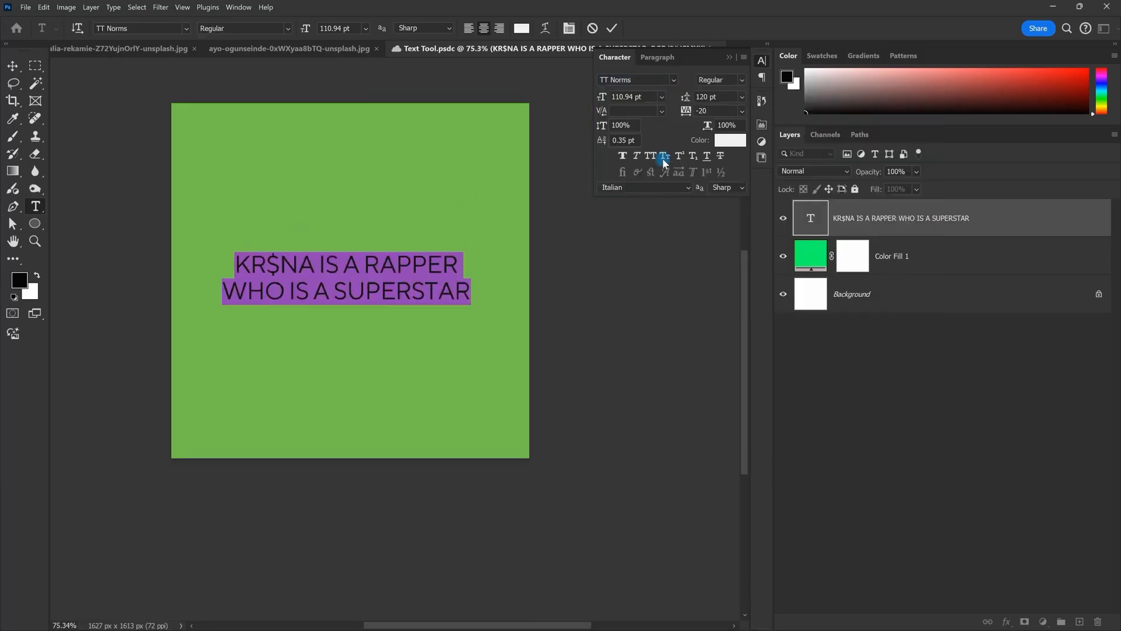
pyautogui.scroll(1, 512, 226)
pyautogui.click(612, 28)
pyautogui.press('v')
pyautogui.scroll(2, 437, 207)
pyautogui.moveTo(386, 198); pyautogui.dragTo(461, 216)
pyautogui.scroll(-3, 462, 221)
pyautogui.scroll(2, 443, 252)
pyautogui.scroll(1, 458, 276)
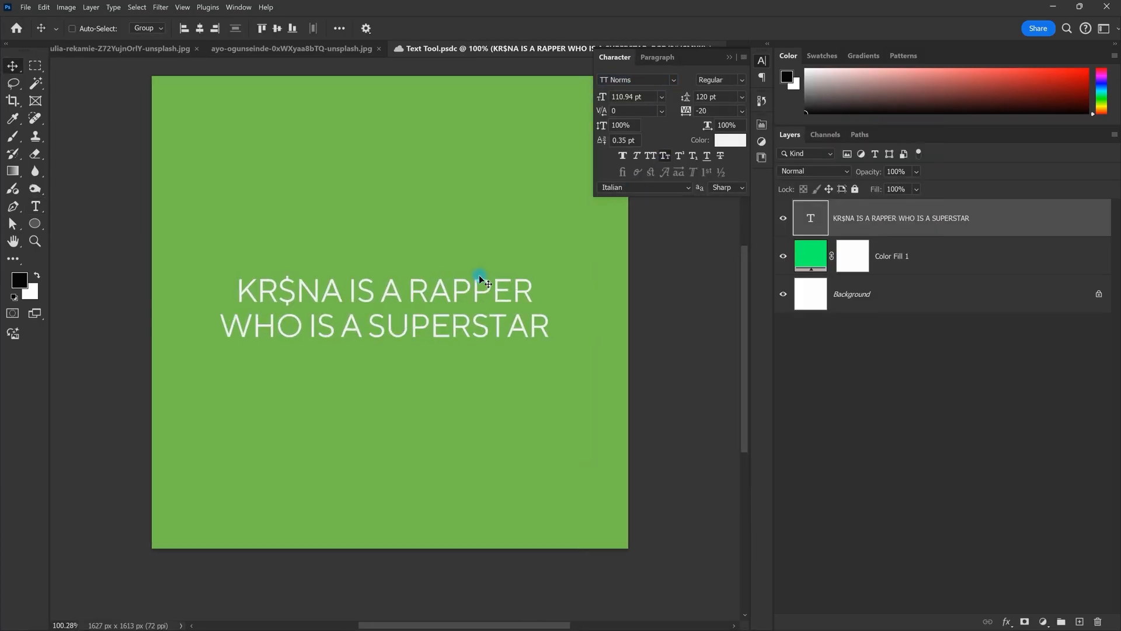
pyautogui.moveTo(476, 263); pyautogui.dragTo(472, 256)
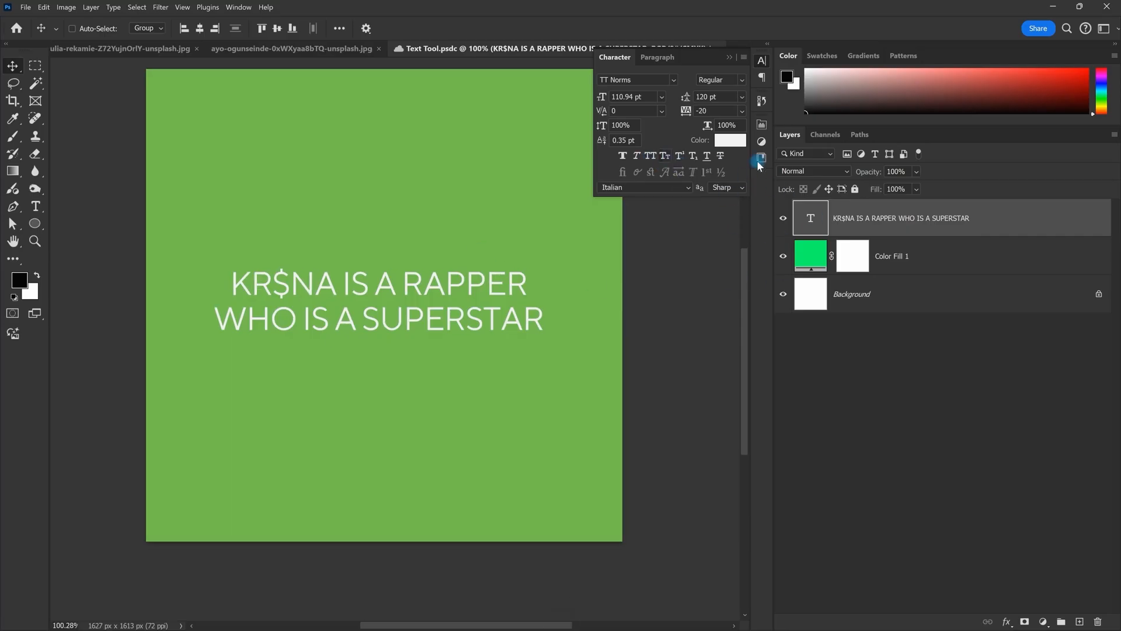
# Step: Retype the headline as 'Krsna is a rapper', then edit it to 'Krsna is a RaPper'
pyautogui.doubleClick(813, 227)
pyautogui.press('capslock')
pyautogui.write('Kr')
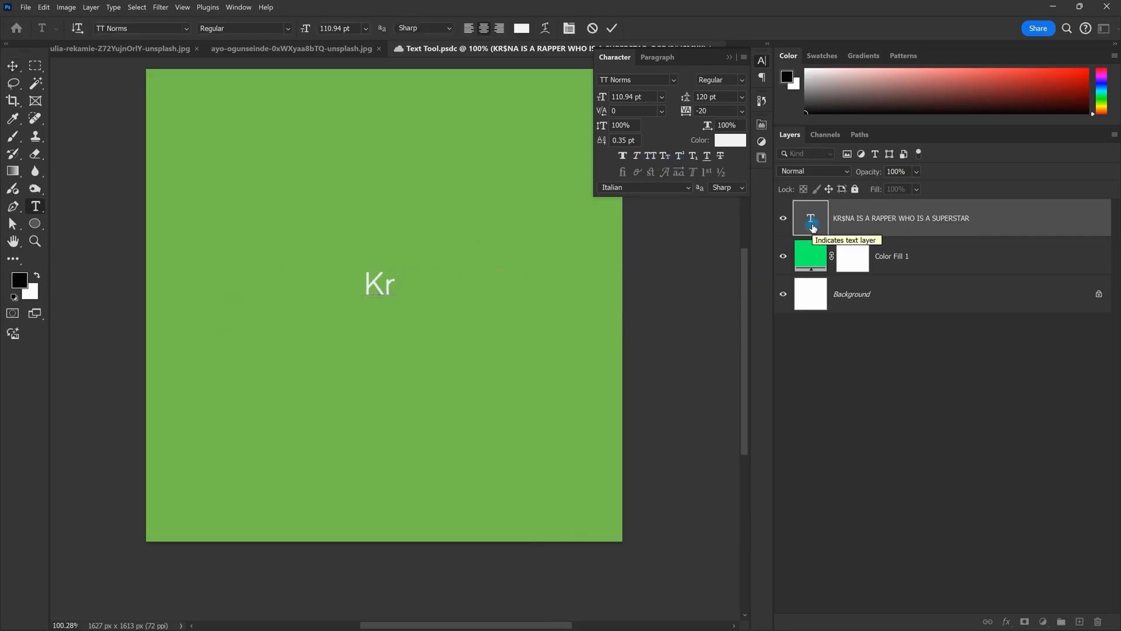
pyautogui.write('sna is a')
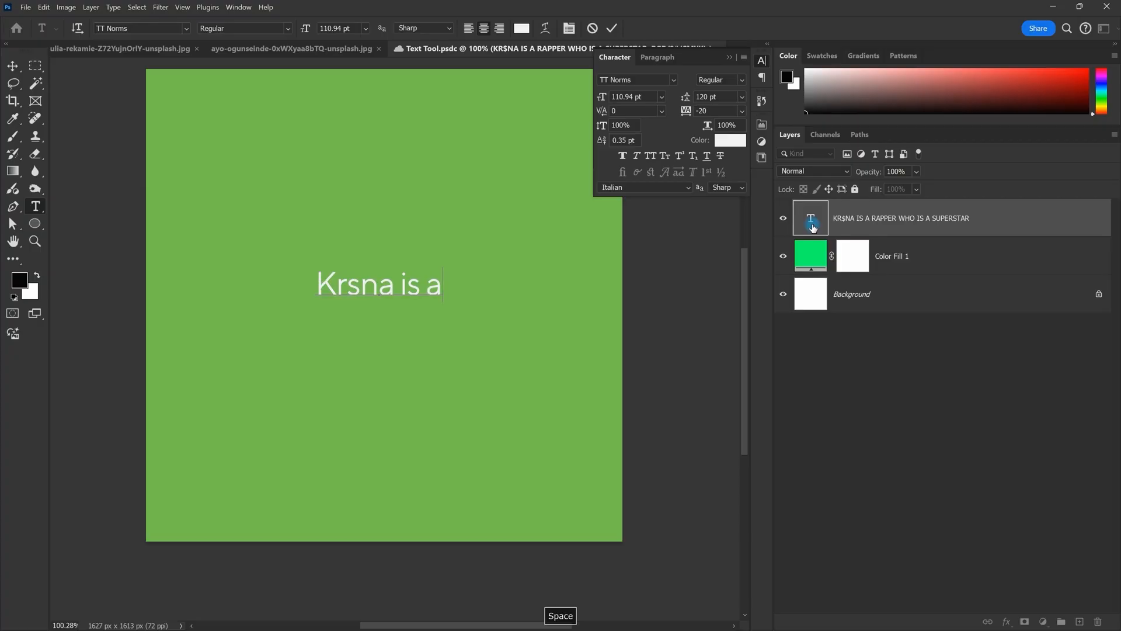
pyautogui.write(' rapper')
pyautogui.press('Escape')
pyautogui.doubleClick(442, 288)
pyautogui.moveTo(413, 291); pyautogui.dragTo(395, 292)
pyautogui.press('BackSpace')
pyautogui.write('RaR')
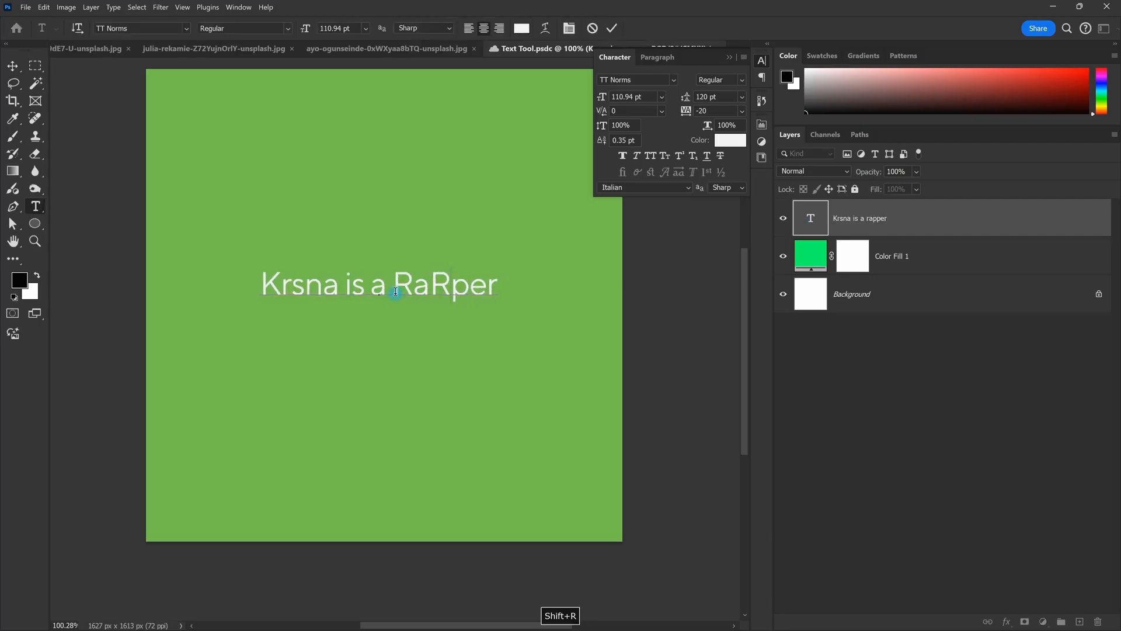
pyautogui.press('BackSpace')
pyautogui.write('P')
pyautogui.press('Escape')
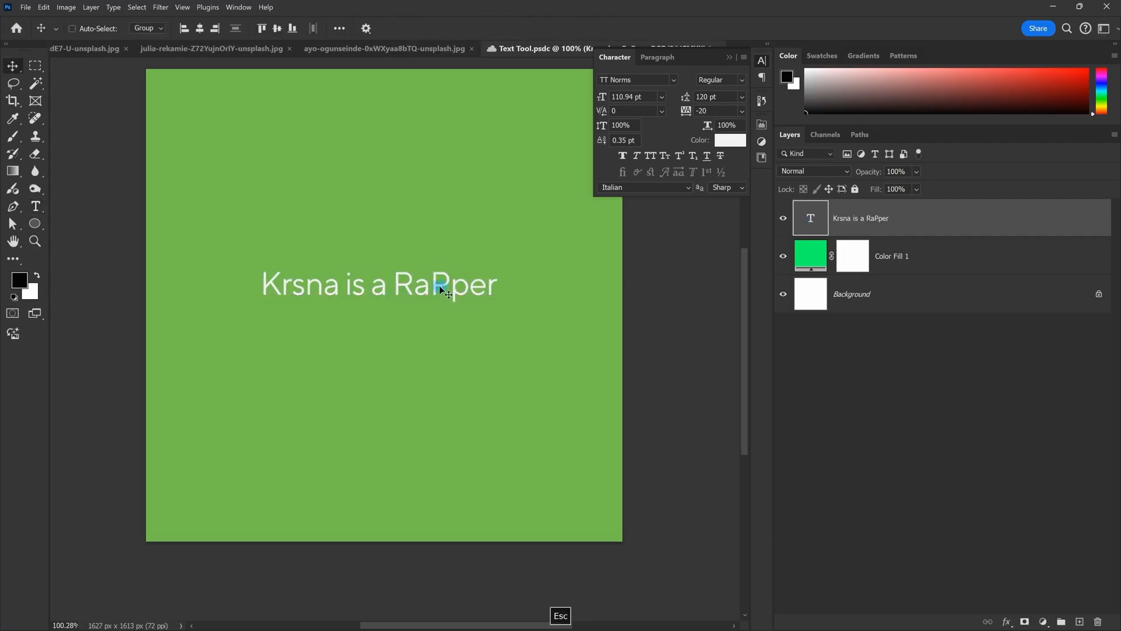
# Step: Try Small Caps on the headline, then set it in All Caps and commit
pyautogui.doubleClick(439, 285)
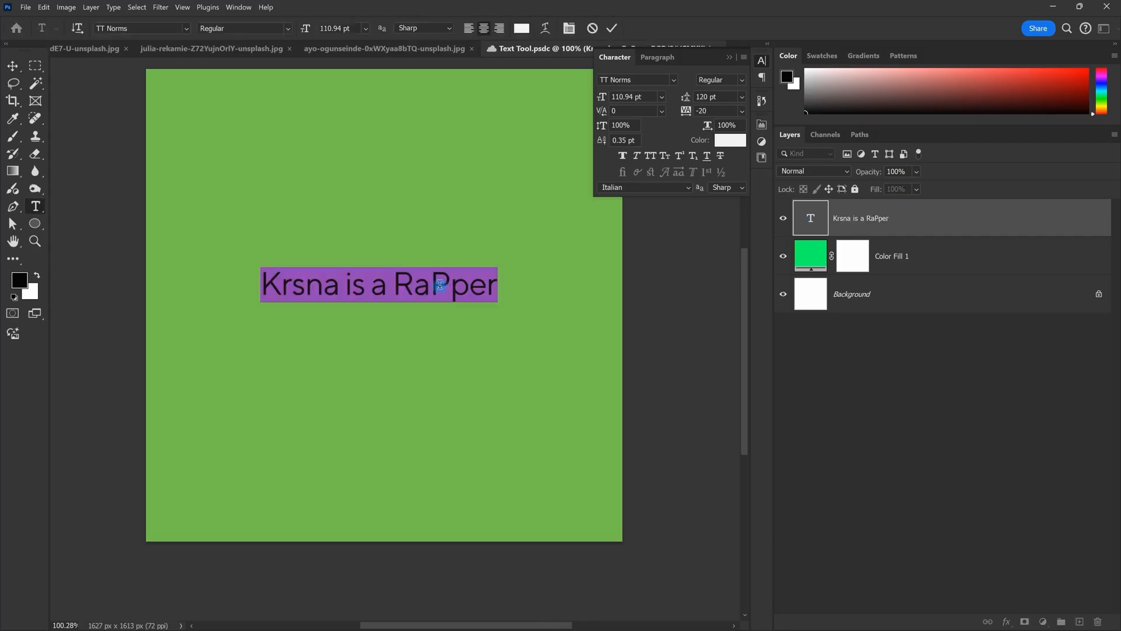
pyautogui.click(649, 156)
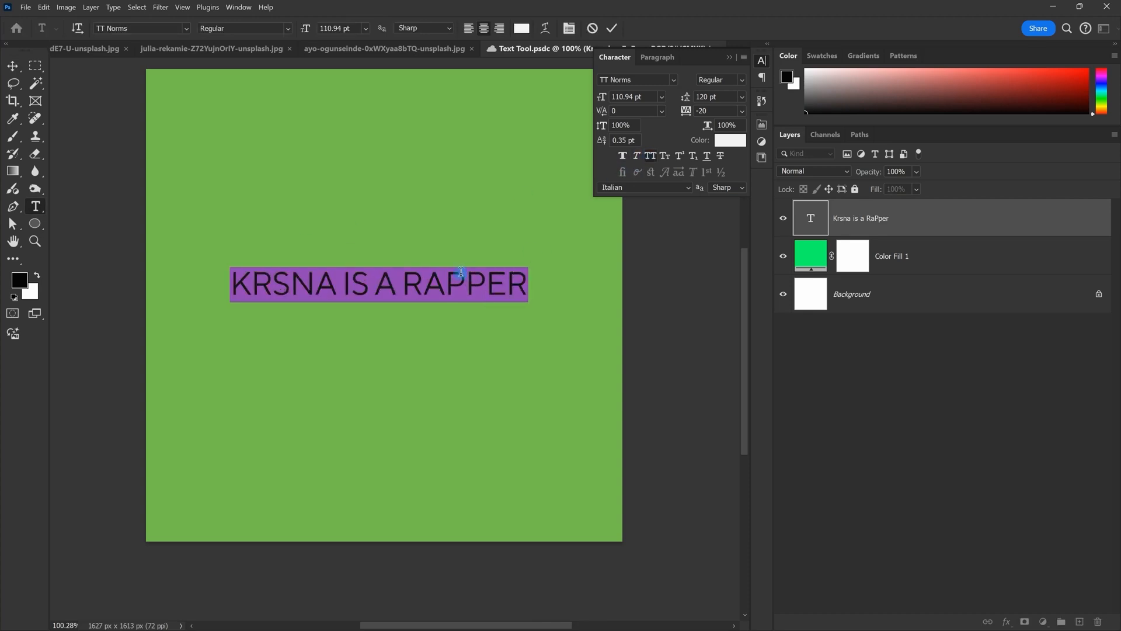
pyautogui.click(650, 156)
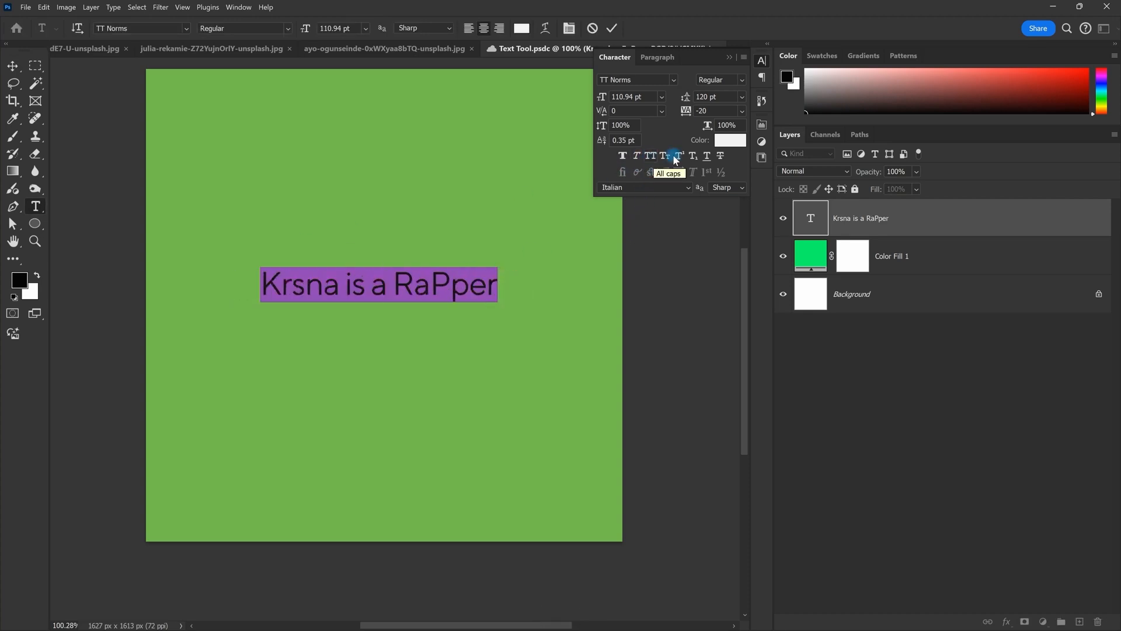
pyautogui.click(665, 157)
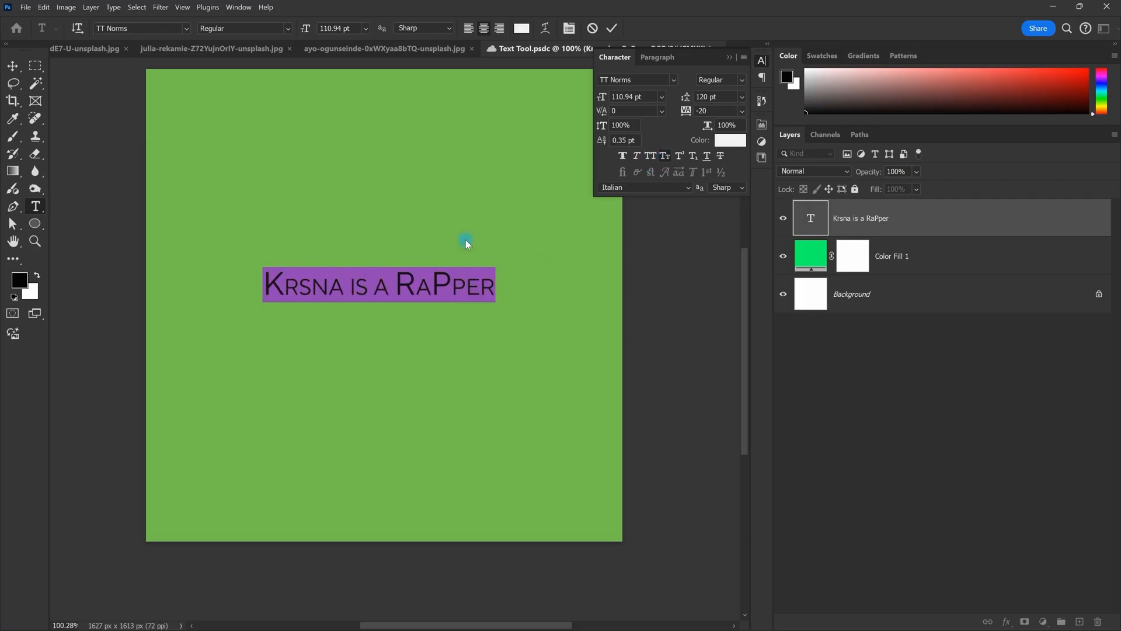
pyautogui.hotkey('ctrl', 'z')
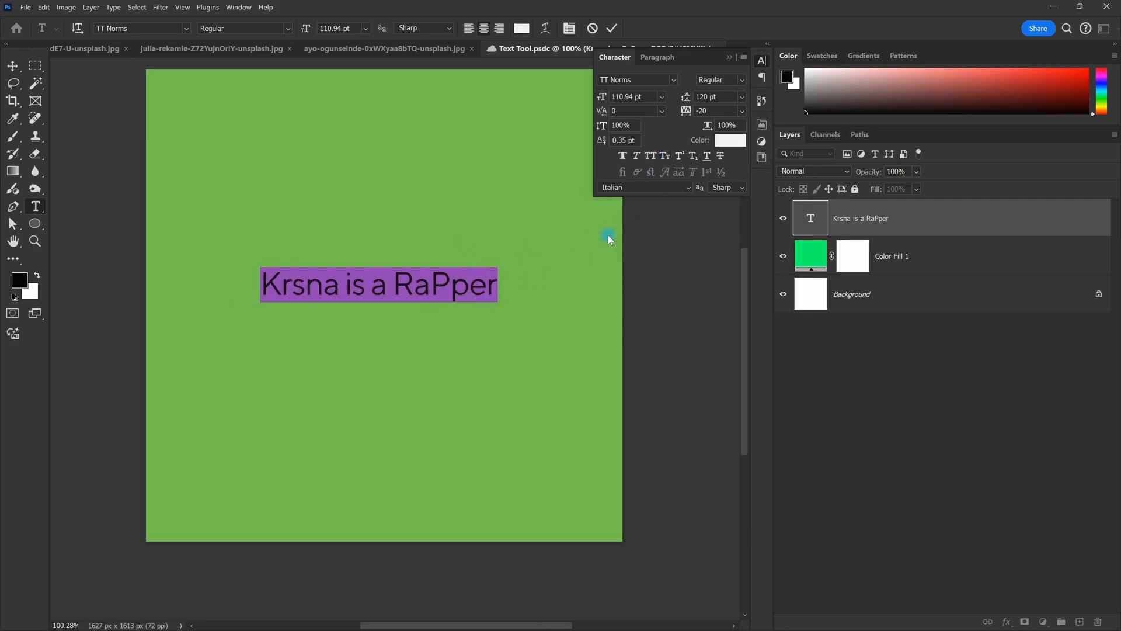
pyautogui.click(665, 156)
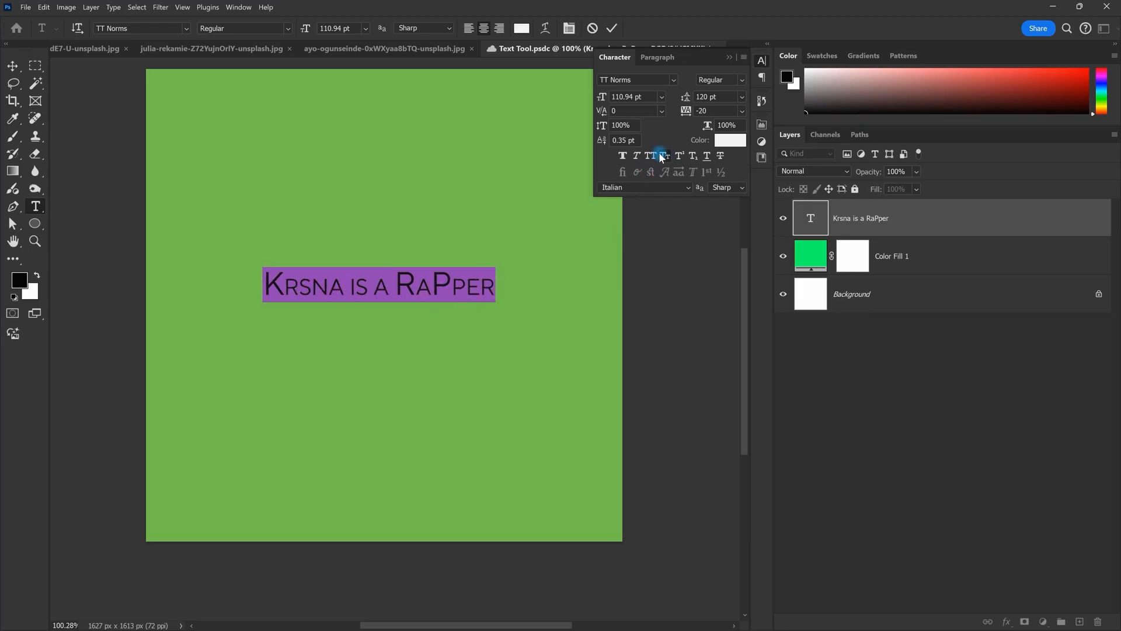
pyautogui.click(664, 156)
pyautogui.click(651, 156)
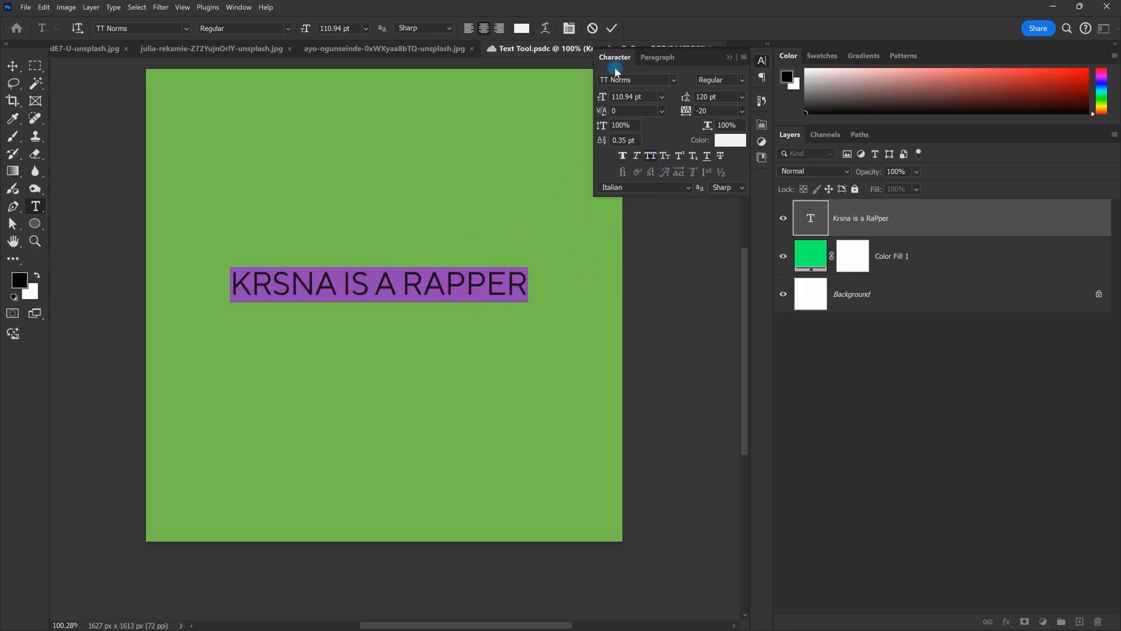
pyautogui.click(615, 27)
pyautogui.press('v')
pyautogui.scroll(2, 538, 263)
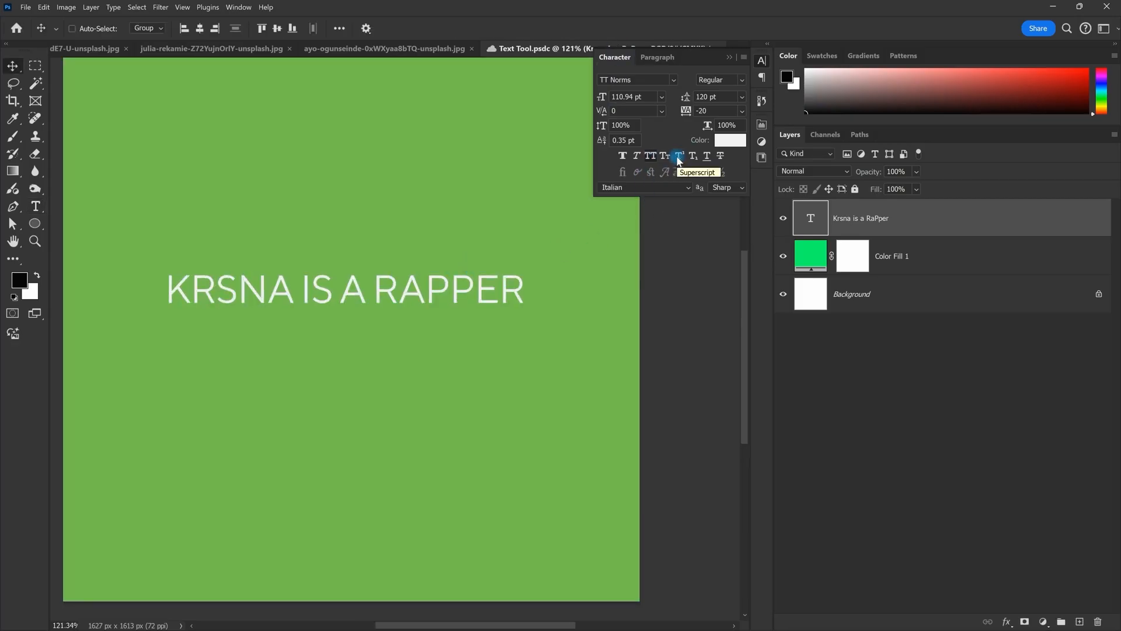
# Step: Finish typing the 'H20' label, commit it and zoom in on it
pyautogui.scroll(-2, 473, 271)
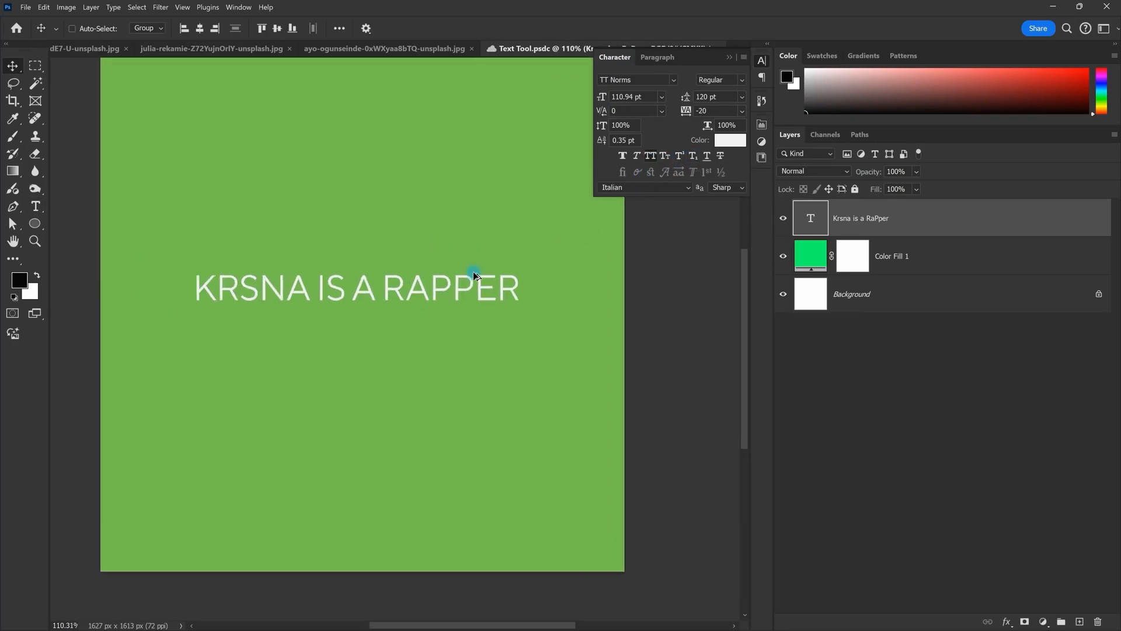
pyautogui.scroll(1, 400, 253)
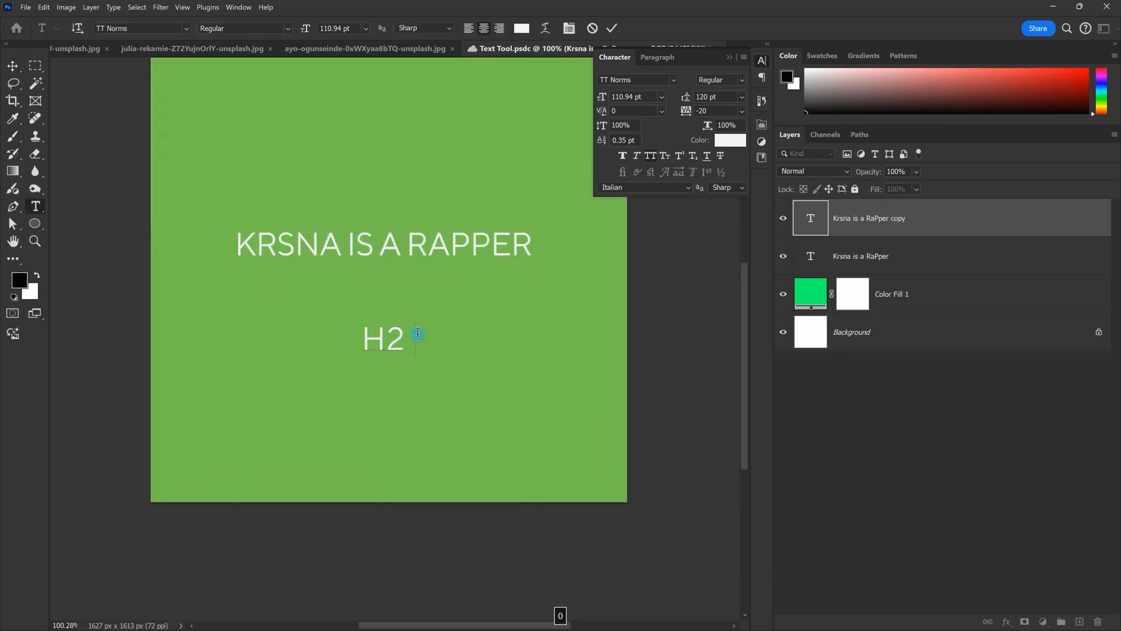
pyautogui.write('0')
pyautogui.press('Escape')
pyautogui.scroll(8, 417, 333)
pyautogui.moveTo(345, 342); pyautogui.dragTo(595, 383)
pyautogui.scroll(1, 396, 383)
# Step: Make the 0 in H20 superscript
pyautogui.press('t')
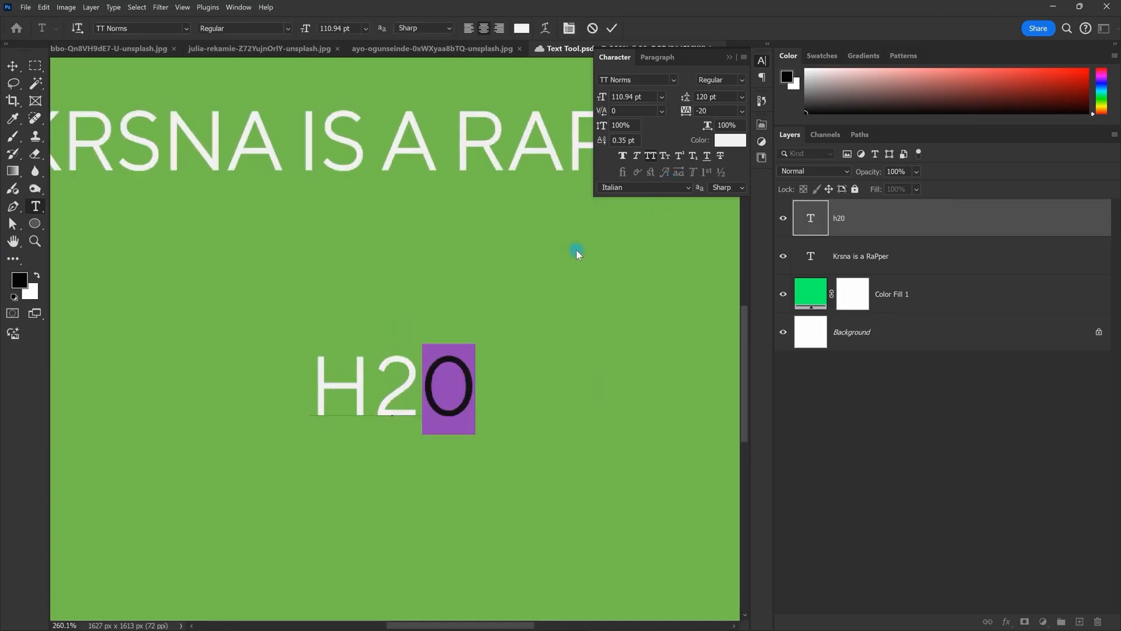
pyautogui.moveTo(432, 387); pyautogui.dragTo(240, 392)
pyautogui.moveTo(423, 386); pyautogui.dragTo(594, 387)
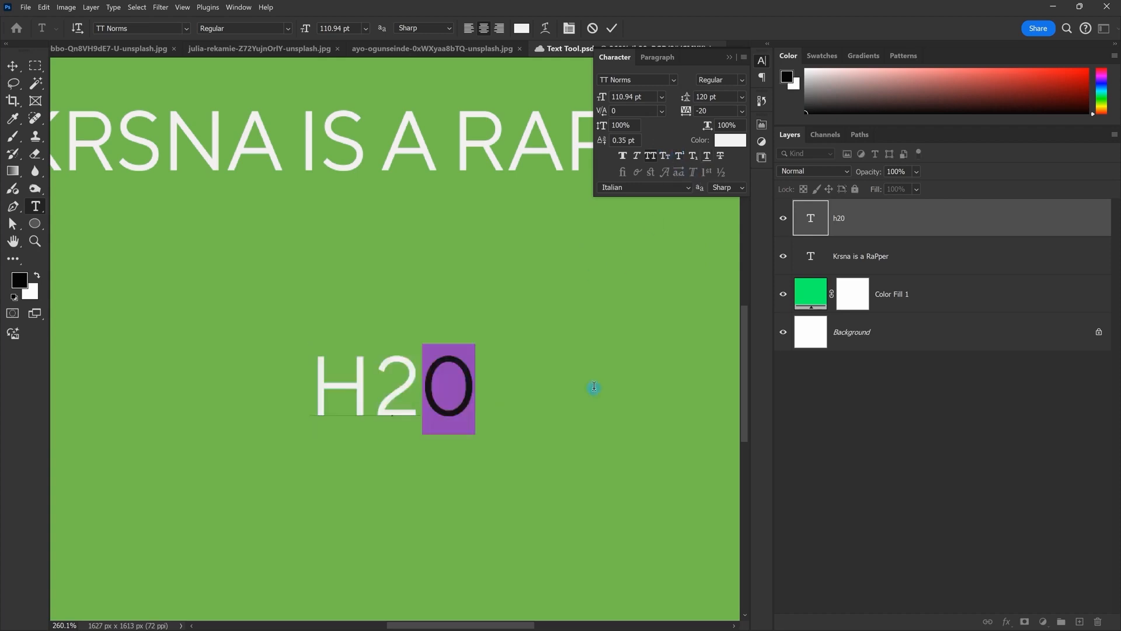
pyautogui.click(682, 155)
pyautogui.press('Escape')
pyautogui.press('v')
# Step: Place a duplicate of the H20 label to the right of the original
pyautogui.scroll(-3, 515, 357)
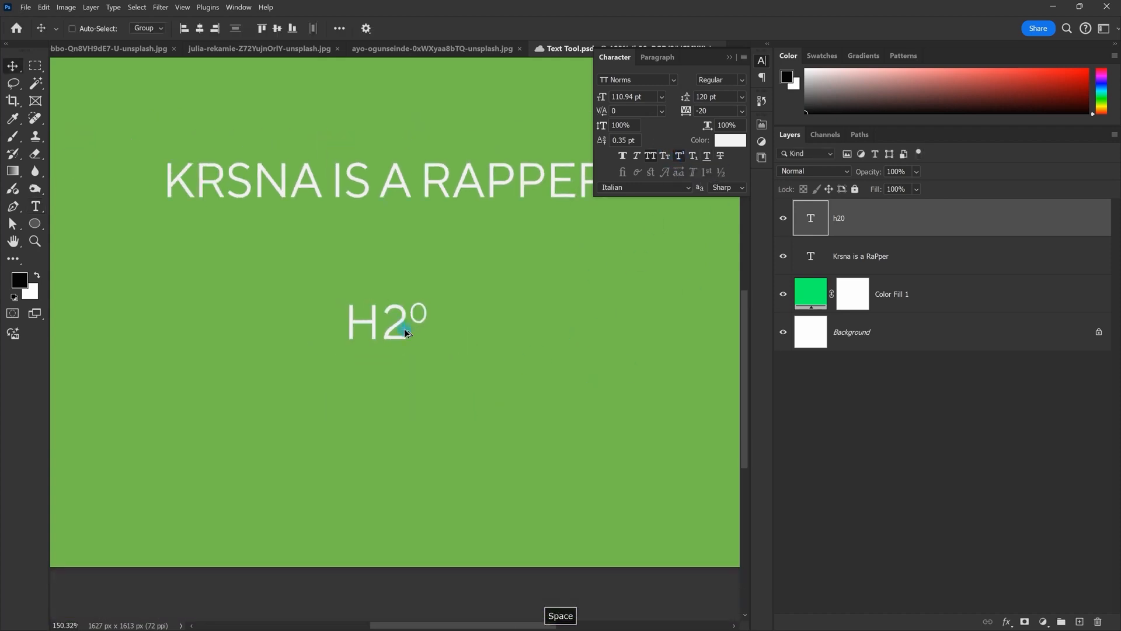
pyautogui.moveTo(409, 322); pyautogui.dragTo(530, 329)
pyautogui.doubleClick(530, 331)
pyautogui.scroll(3, 562, 354)
pyautogui.press('Escape')
pyautogui.scroll(-1, 509, 375)
pyautogui.hotkey('ctrl', 'z')
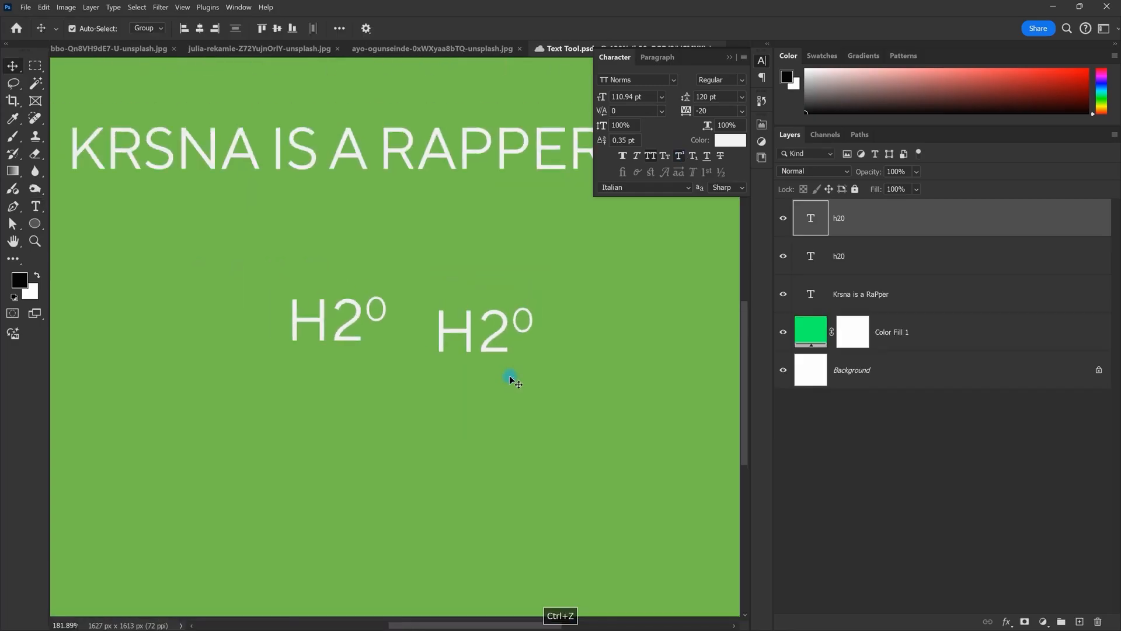
pyautogui.hotkey('ctrl', 'z')
pyautogui.hotkey('ctrl', 'shift', 'z')
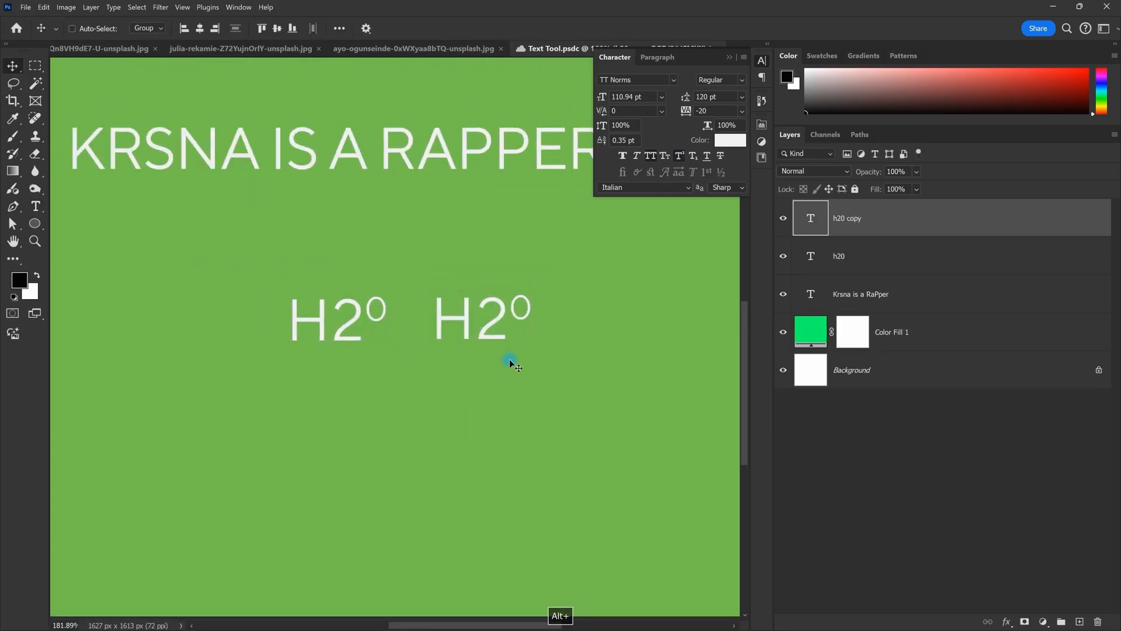
pyautogui.scroll(2, 510, 358)
# Step: Set the 0 in the duplicate H20 to subscript
pyautogui.press('t')
pyautogui.moveTo(511, 298); pyautogui.dragTo(536, 299)
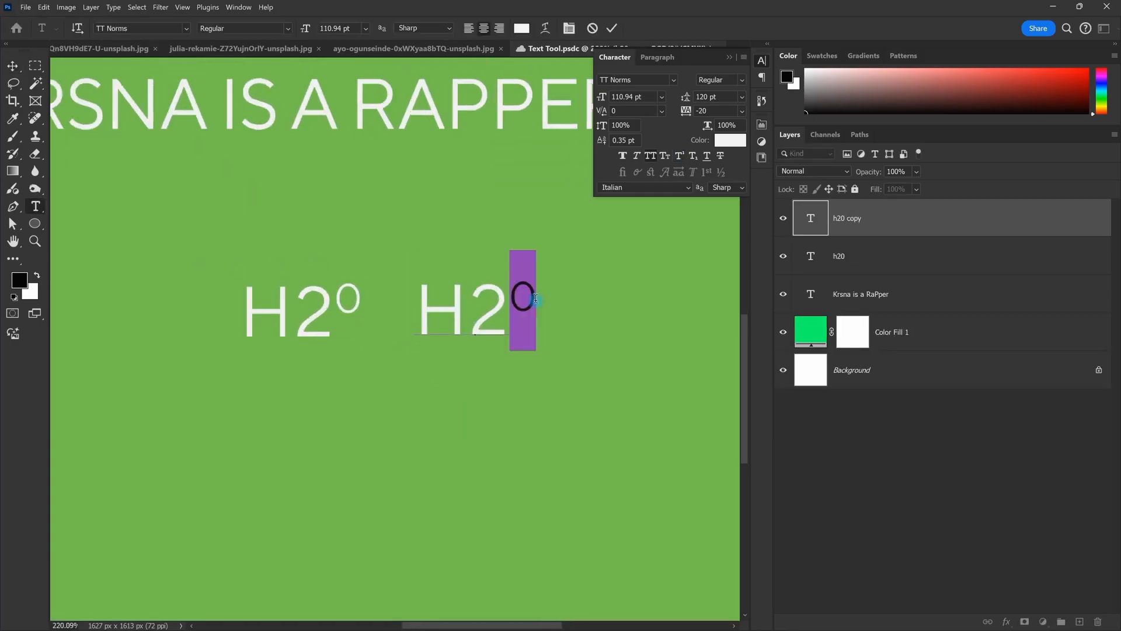
pyautogui.click(690, 156)
pyautogui.press('Escape')
pyautogui.press('v')
pyautogui.scroll(-4, 442, 383)
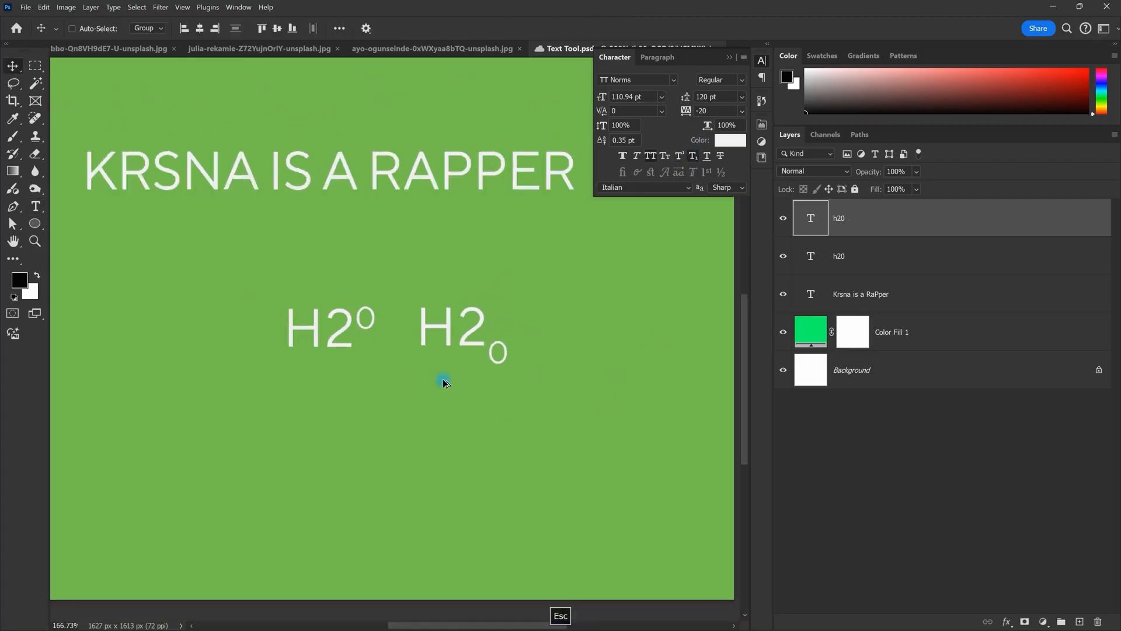
pyautogui.scroll(1, 500, 327)
pyautogui.scroll(1, 534, 363)
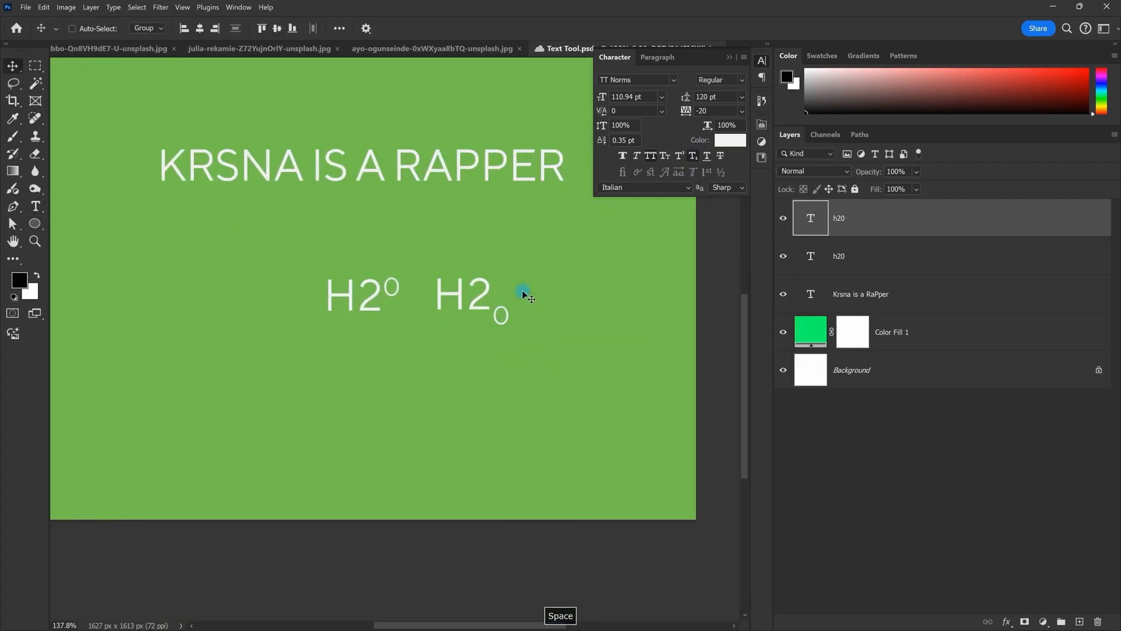
pyautogui.scroll(-1, 519, 219)
pyautogui.scroll(1, 446, 231)
pyautogui.click(853, 294)
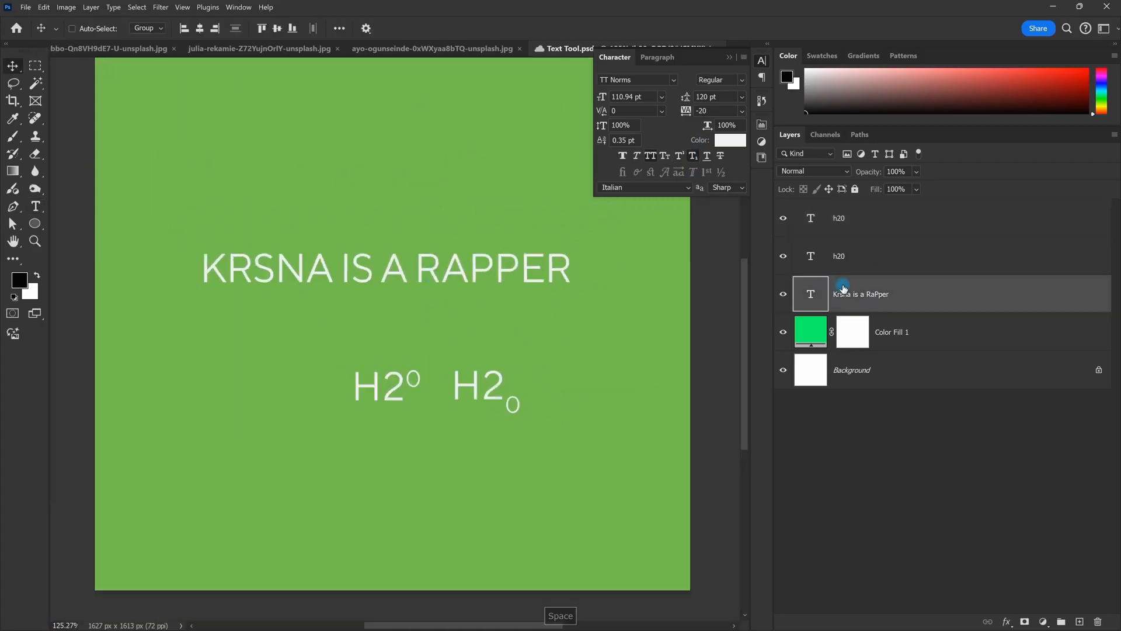
pyautogui.scroll(1, 543, 326)
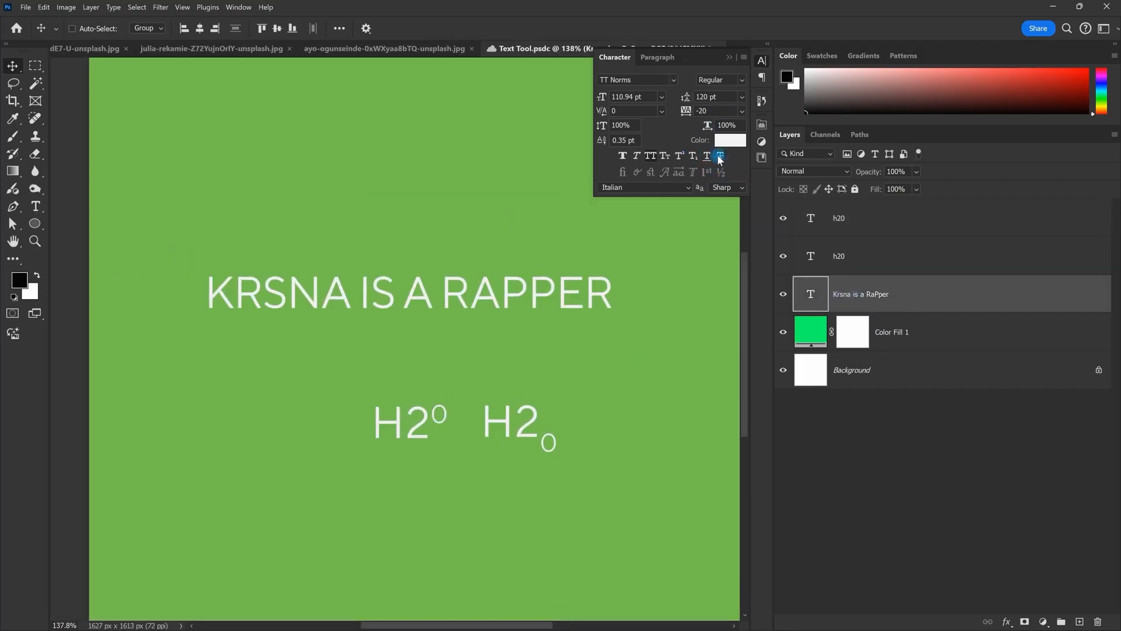
pyautogui.click(720, 156)
pyautogui.click(720, 156)
pyautogui.scroll(-5, 461, 288)
pyautogui.scroll(2, 461, 288)
pyautogui.scroll(-3, 543, 282)
pyautogui.scroll(7, 543, 283)
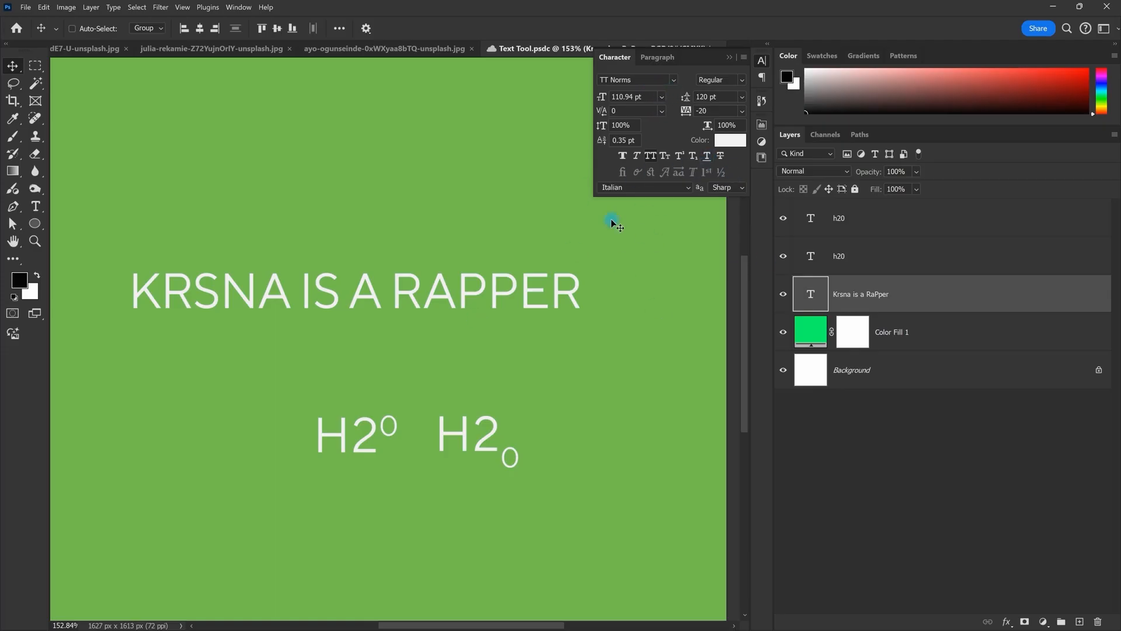
pyautogui.scroll(-2, 641, 180)
pyautogui.click(739, 188)
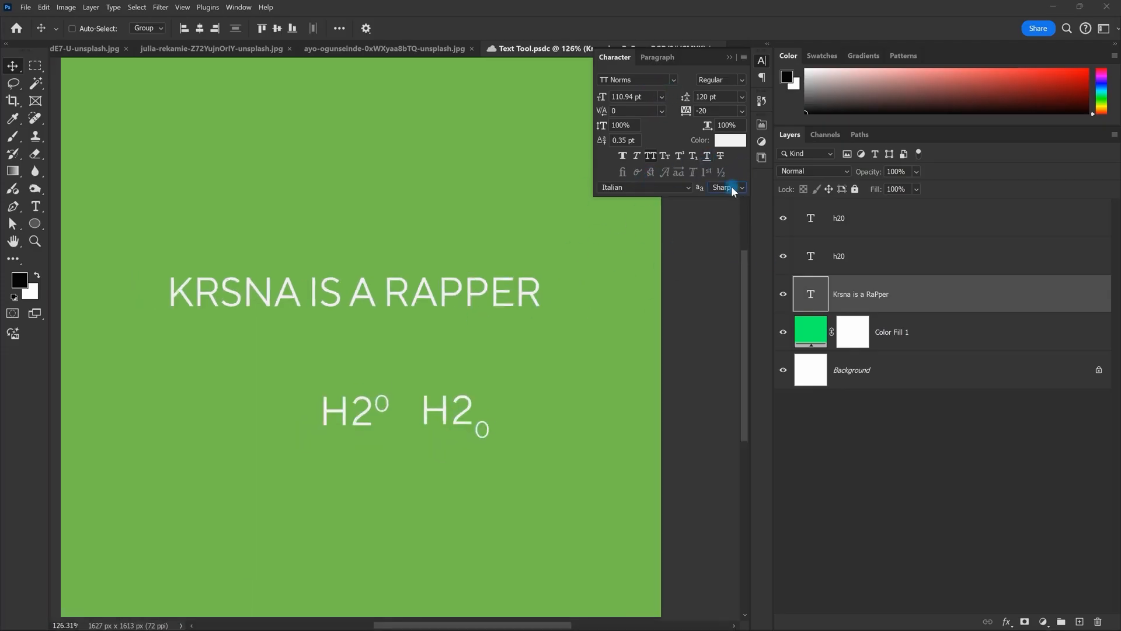
pyautogui.click(737, 187)
pyautogui.click(743, 186)
pyautogui.click(742, 186)
pyautogui.click(748, 172)
pyautogui.click(730, 187)
pyautogui.click(741, 178)
pyautogui.click(729, 57)
pyautogui.scroll(-4, 472, 284)
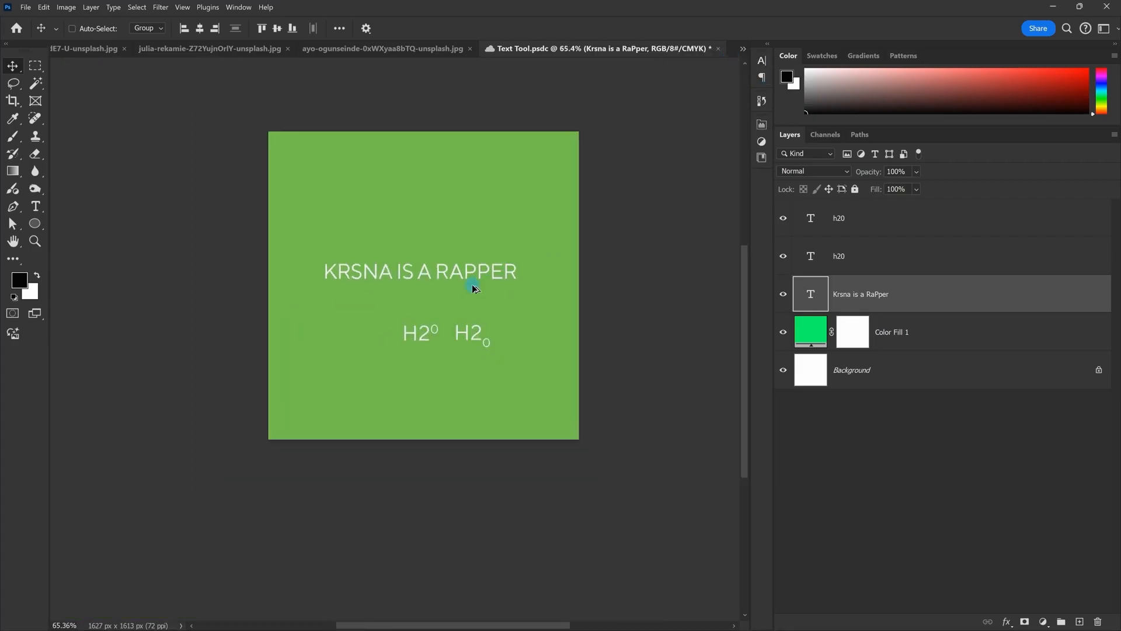
pyautogui.scroll(3, 472, 284)
pyautogui.scroll(-2, 435, 254)
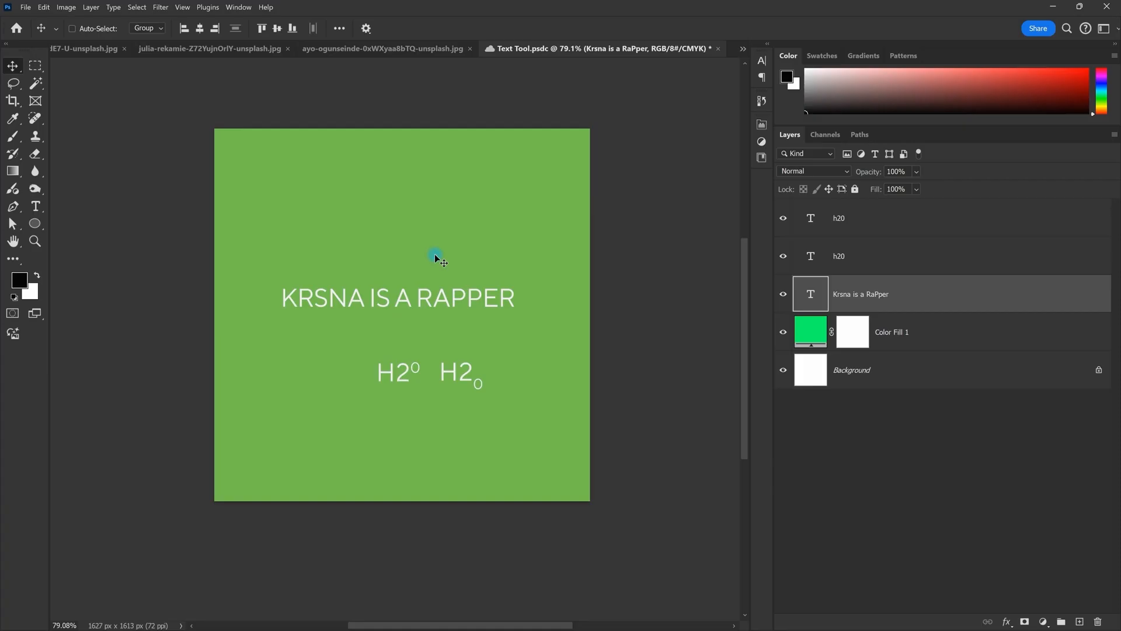
pyautogui.click(761, 65)
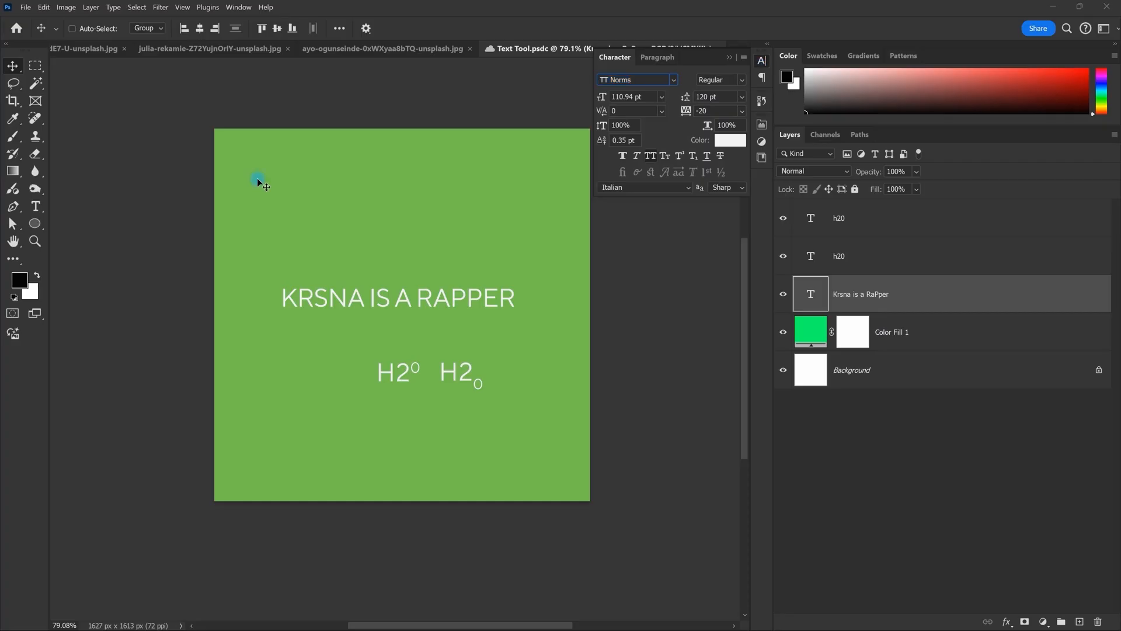
# Step: Bring up the clothing-rack photo and collapse the Character panel
pyautogui.scroll(-2, 380, 198)
pyautogui.click(240, 49)
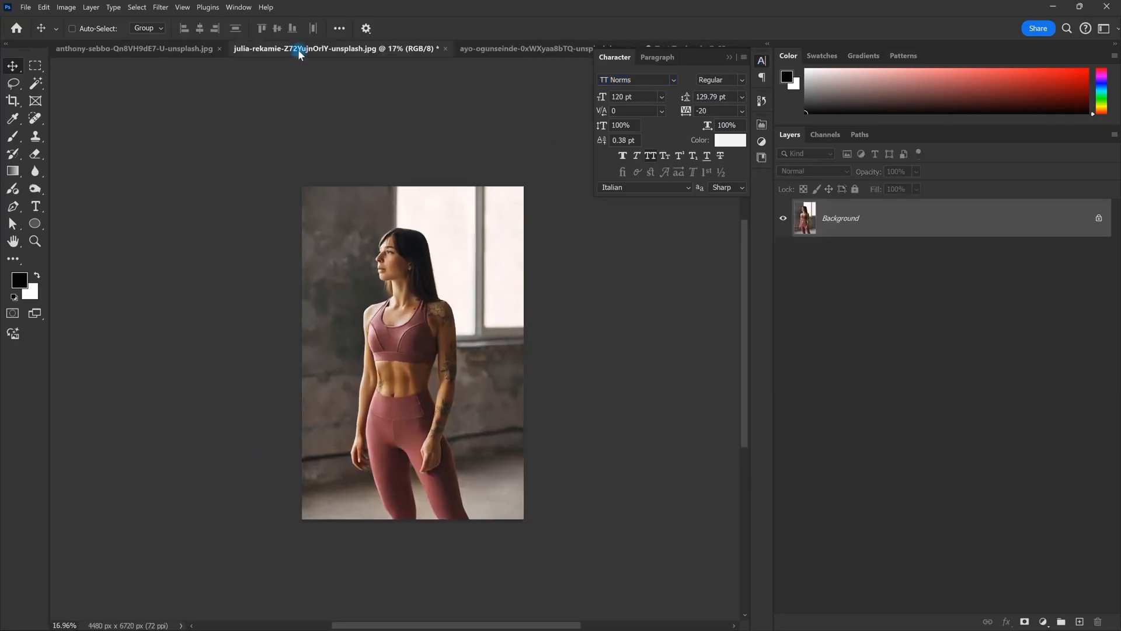
pyautogui.click(168, 48)
pyautogui.click(729, 58)
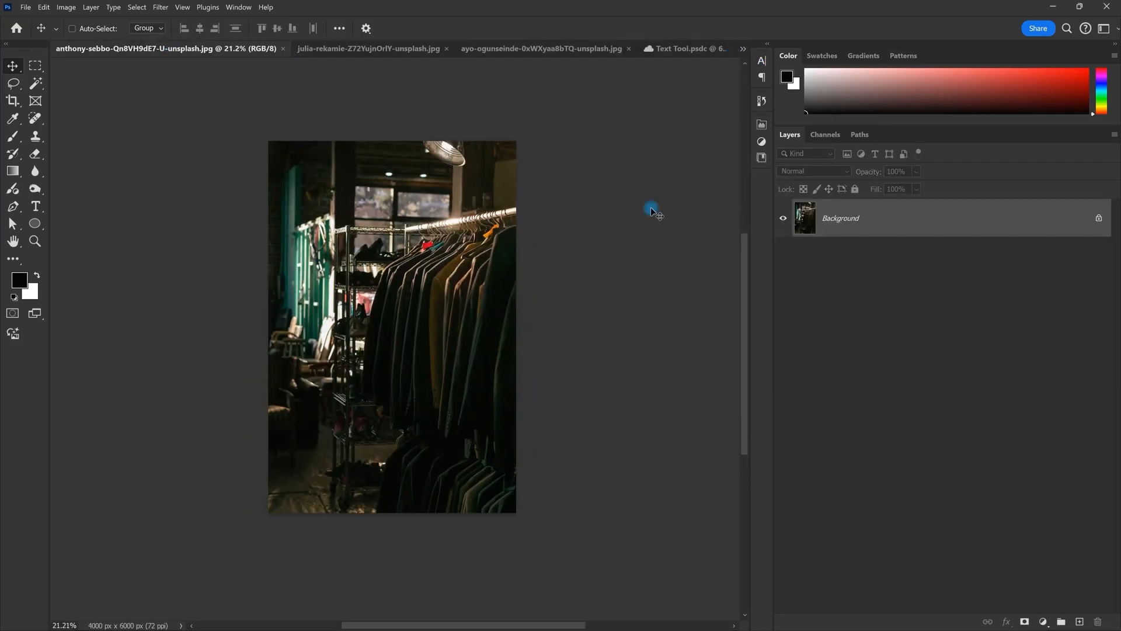
pyautogui.scroll(3, 413, 289)
pyautogui.press('space')
pyautogui.click(408, 49)
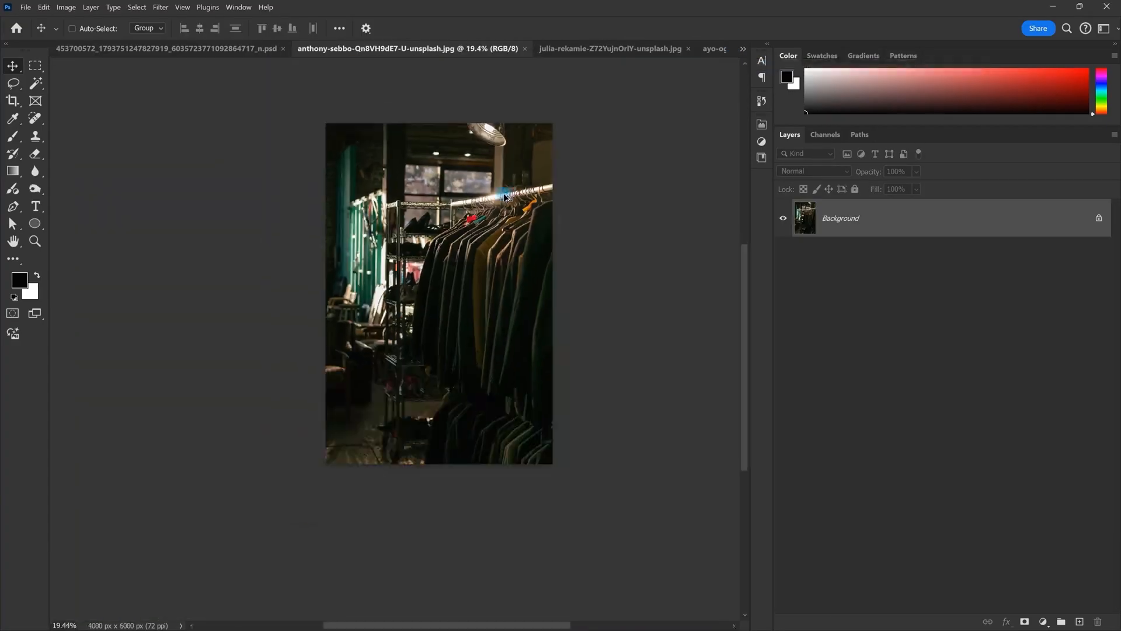
pyautogui.scroll(3, 464, 233)
pyautogui.press('space')
pyautogui.moveTo(485, 208); pyautogui.dragTo(418, 251)
# Step: Add a new empty Layer 1 above the photo's Background
pyautogui.scroll(-2, 417, 250)
pyautogui.scroll(2, 418, 248)
pyautogui.scroll(-2, 418, 250)
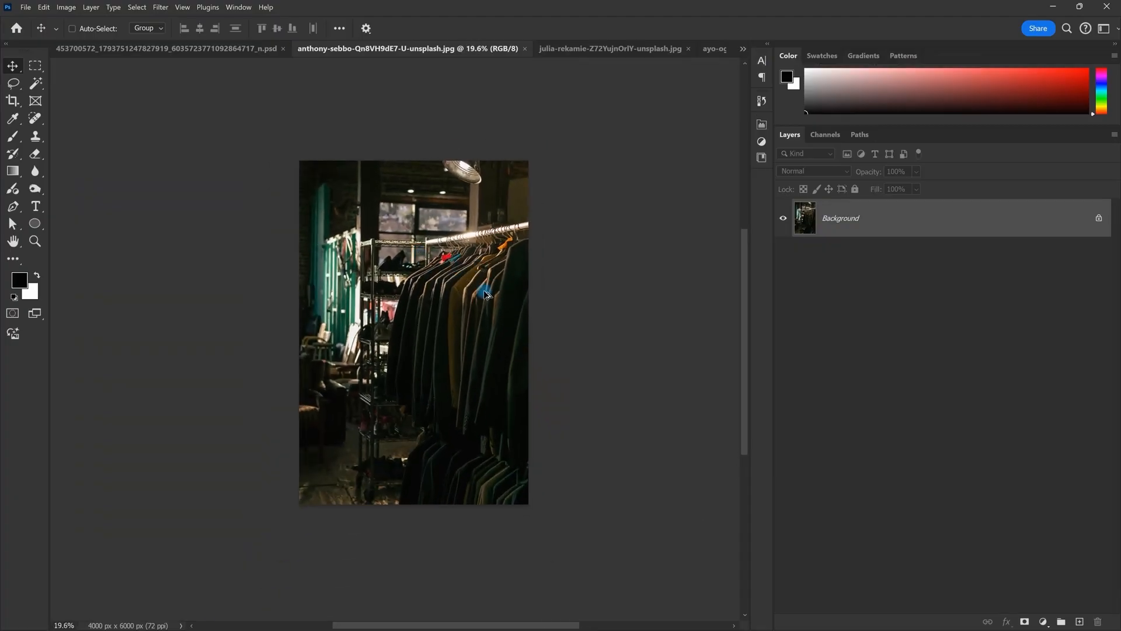
pyautogui.scroll(1, 484, 295)
pyautogui.scroll(1, 467, 310)
pyautogui.scroll(-1, 467, 310)
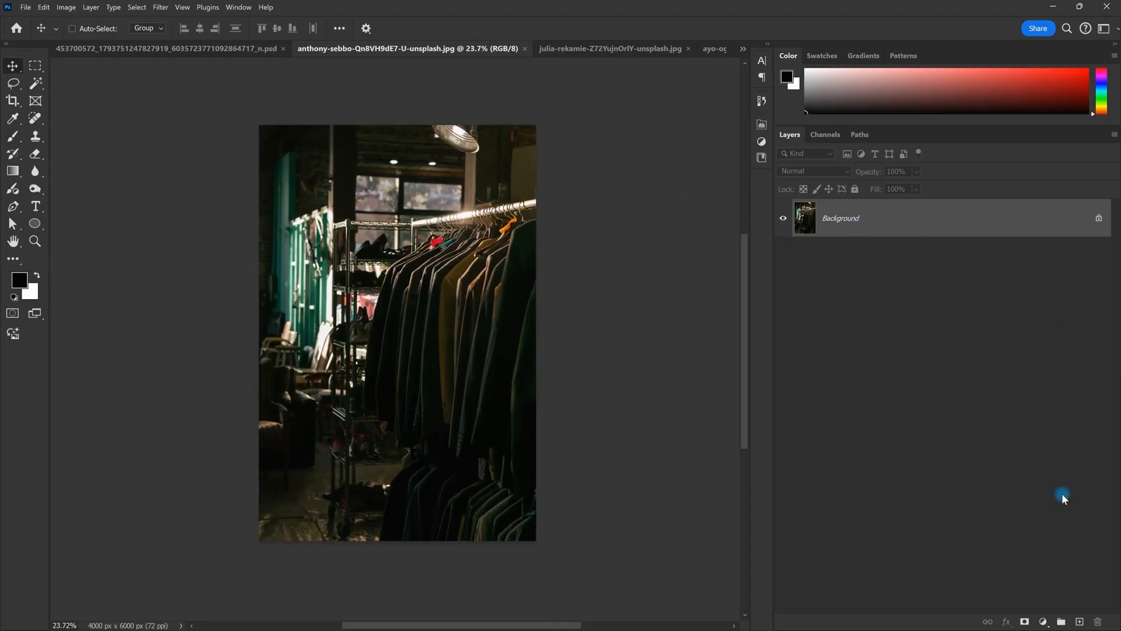
pyautogui.click(1079, 621)
pyautogui.scroll(1, 461, 388)
pyautogui.moveTo(460, 388); pyautogui.dragTo(462, 381)
# Step: Darken the photo's bottom with a Foreground to Transparent gradient dragged upward on Layer 1
pyautogui.click(13, 170)
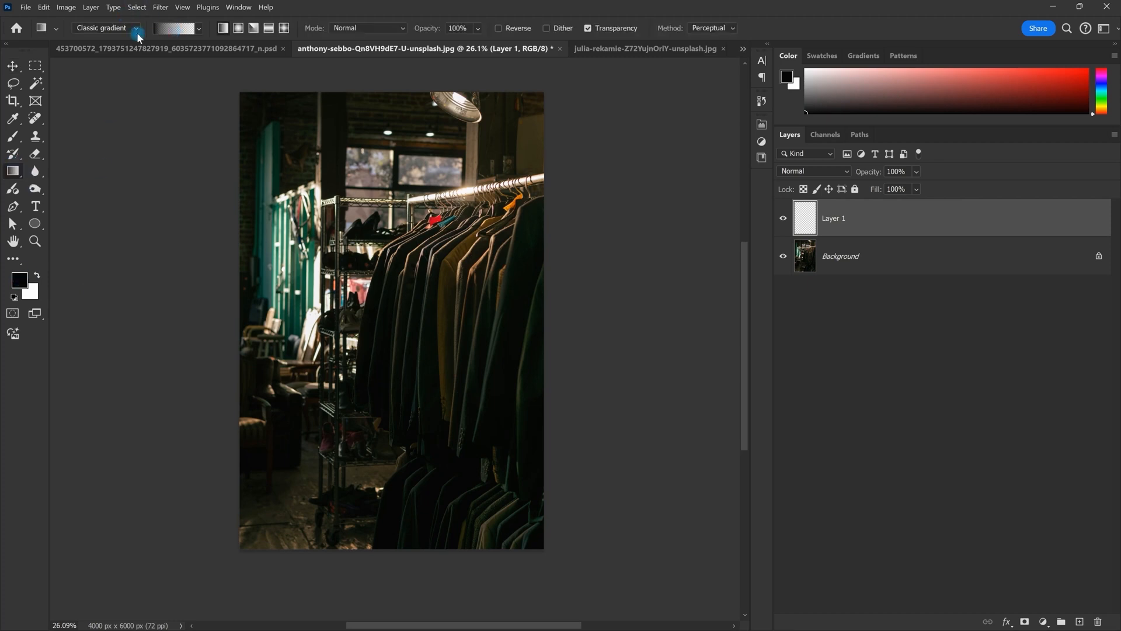
pyautogui.click(170, 28)
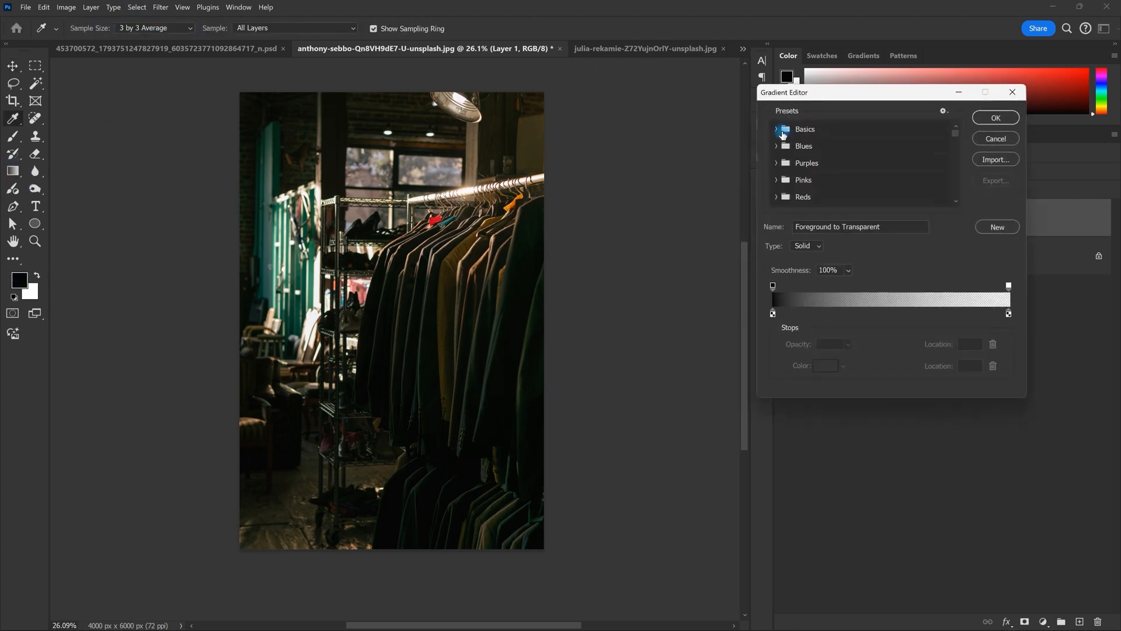
pyautogui.doubleClick(809, 149)
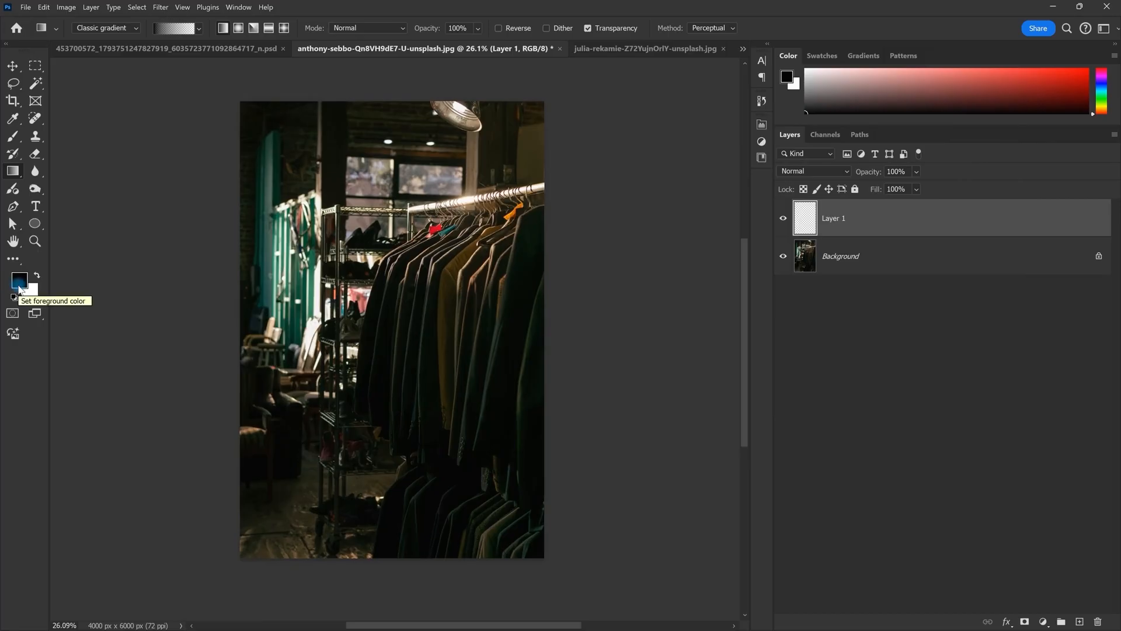
pyautogui.keyDown('alt'); pyautogui.scroll(-2, 397, 546); pyautogui.keyUp('alt')
pyautogui.moveTo(395, 566); pyautogui.dragTo(395, 144)
pyautogui.scroll(2, 407, 344)
pyautogui.moveTo(410, 330); pyautogui.dragTo(444, 244)
pyautogui.keyDown('alt'); pyautogui.scroll(-1, 438, 251); pyautogui.keyUp('alt')
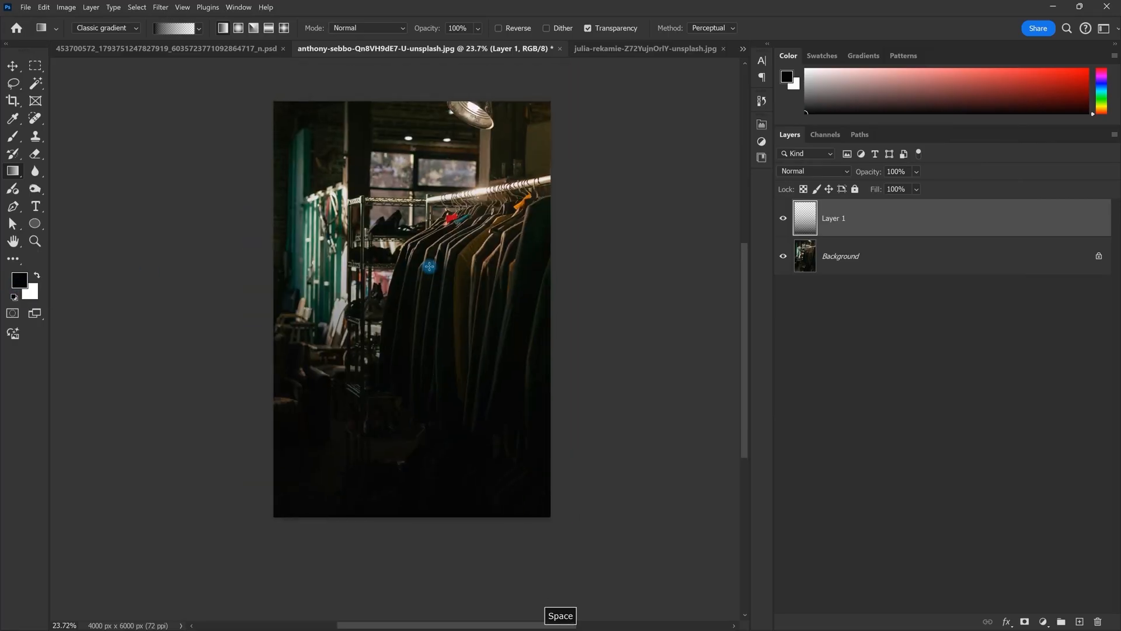
pyautogui.press('t')
pyautogui.click(364, 423)
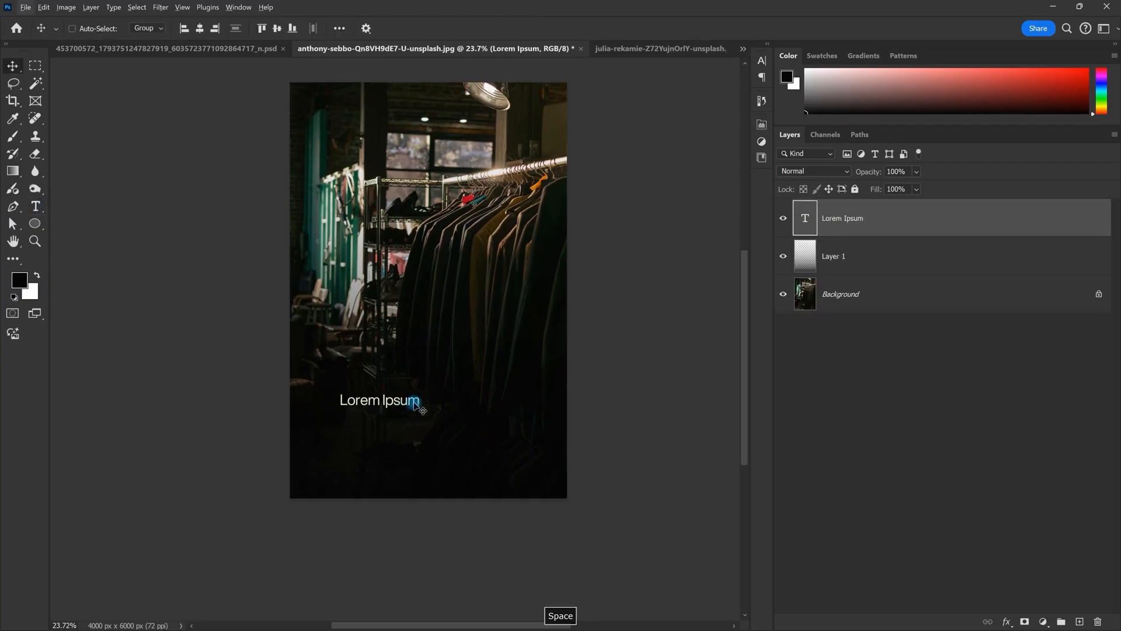
# Step: Type 'Giorgio Armani' and move it lower and to the right on the photo
pyautogui.doubleClick(414, 398)
pyautogui.write('Giorgio Armani')
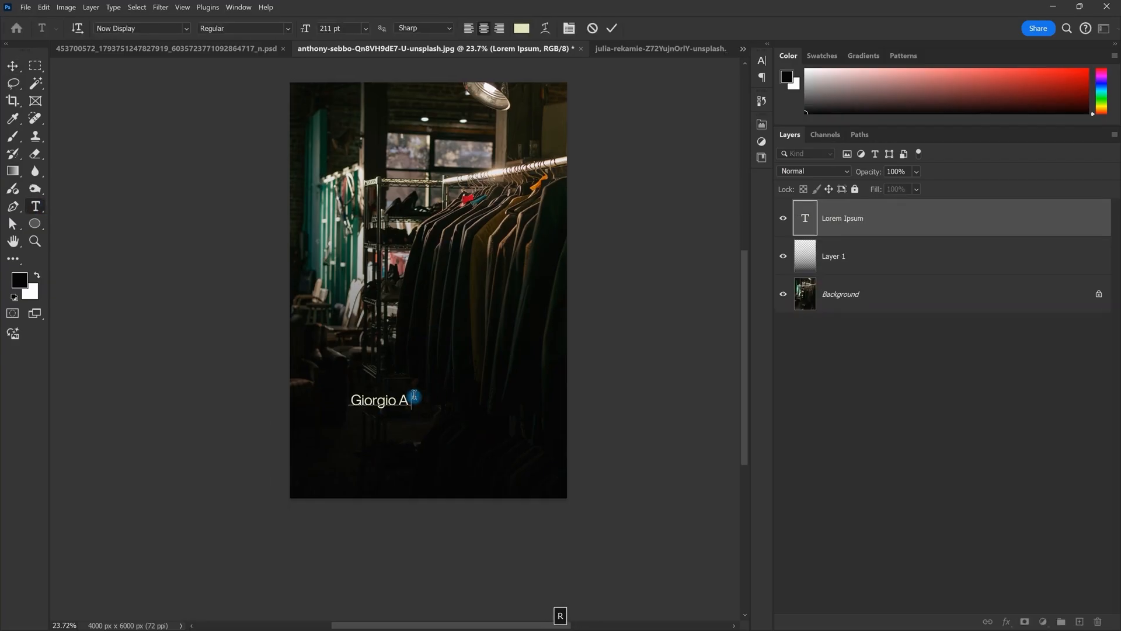
pyautogui.press('Escape')
pyautogui.press('v')
pyautogui.scroll(-1, 393, 417)
pyautogui.moveTo(414, 397); pyautogui.dragTo(438, 480)
pyautogui.scroll(3, 394, 417)
pyautogui.scroll(-3, 457, 476)
pyautogui.scroll(1, 458, 477)
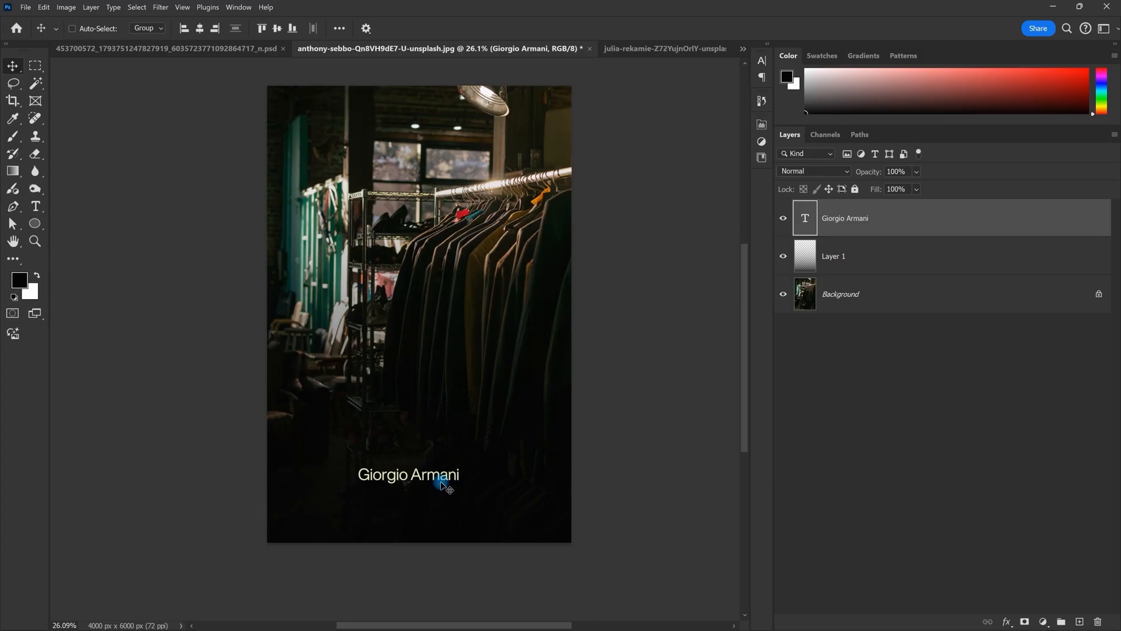
# Step: Set the Giorgio Armani text in Garogier Regular
pyautogui.doubleClick(438, 480)
pyautogui.click(167, 31)
pyautogui.write('Garamond')
pyautogui.press('Down')
pyautogui.press('Down')
pyautogui.press('Down')
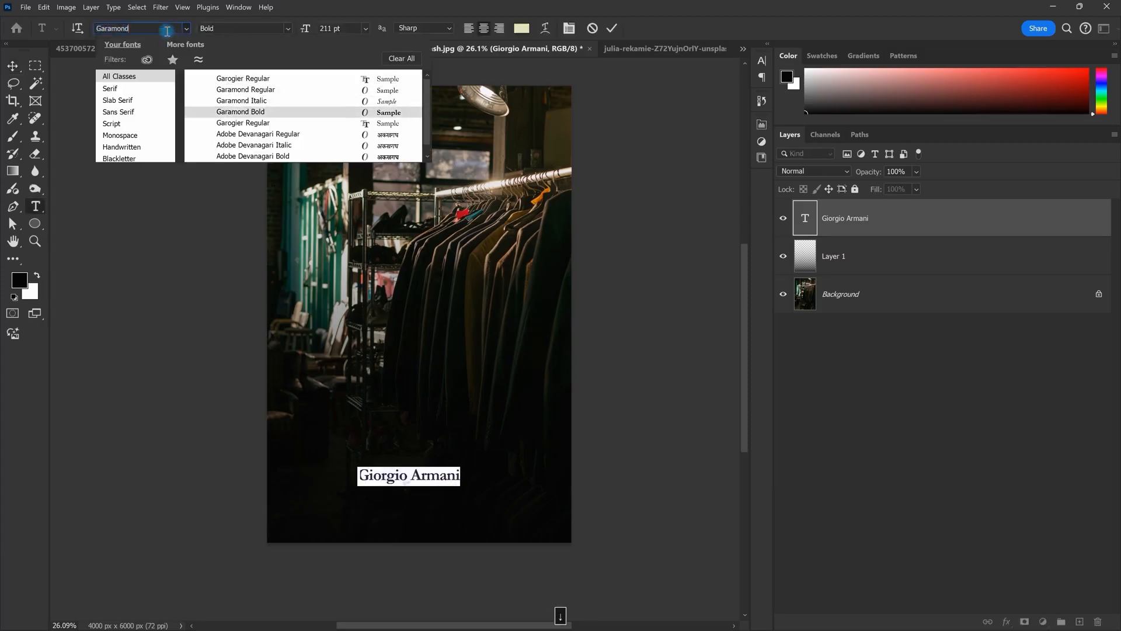
pyautogui.press('Down')
pyautogui.press('Return')
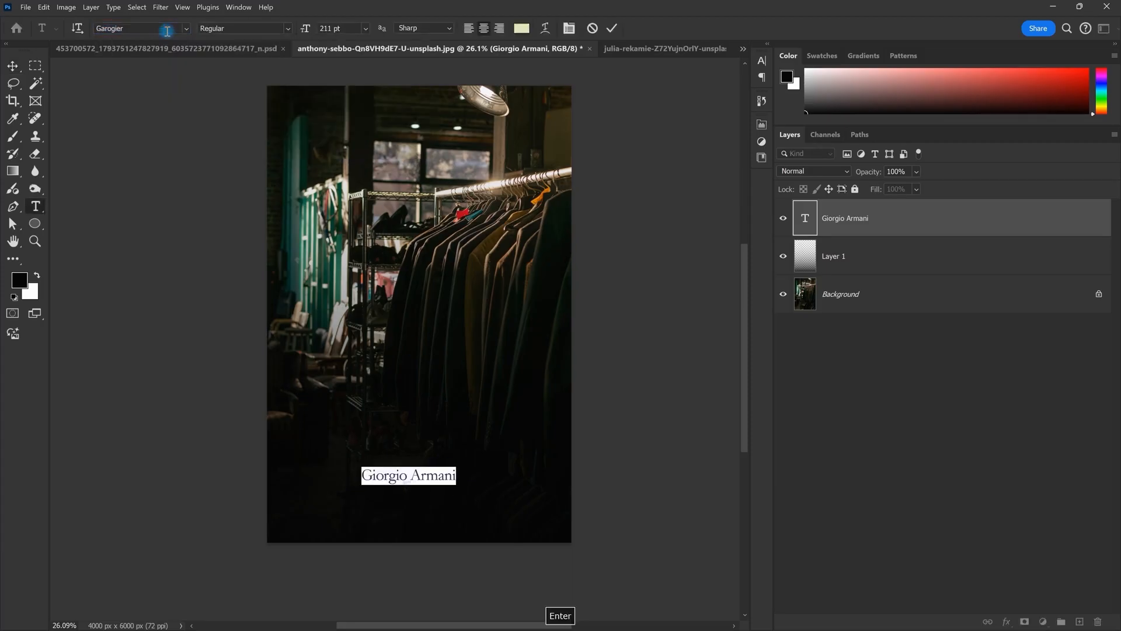
pyautogui.click(608, 32)
pyautogui.scroll(5, 407, 487)
pyautogui.moveTo(407, 487); pyautogui.dragTo(424, 428)
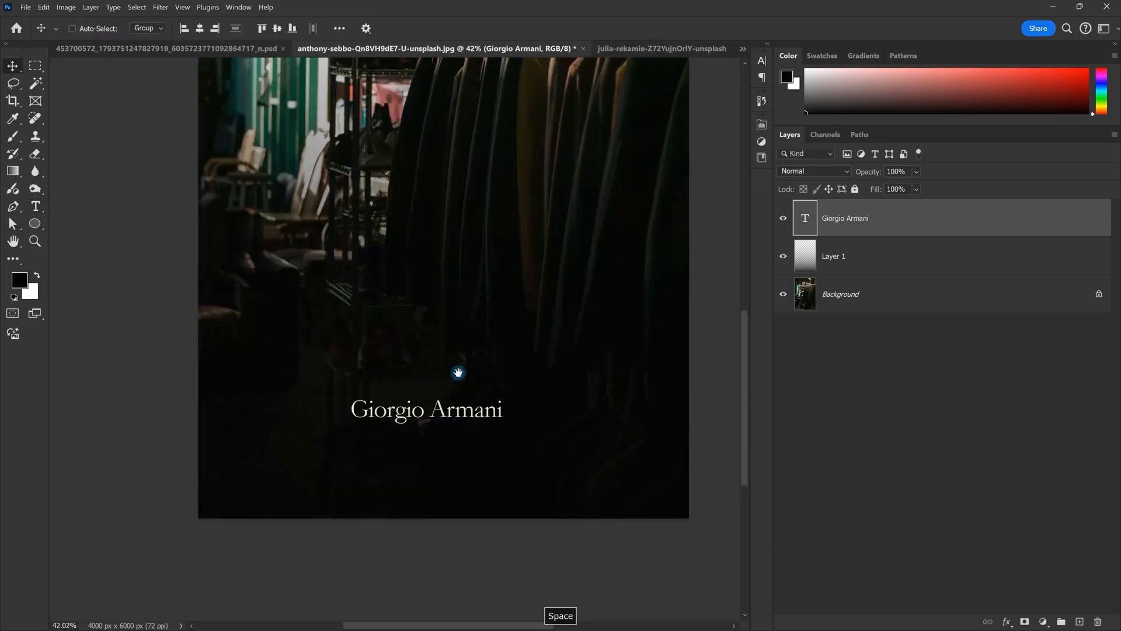
# Step: Colour the Giorgio Armani text a gold yellow
pyautogui.doubleClick(479, 405)
pyautogui.click(521, 28)
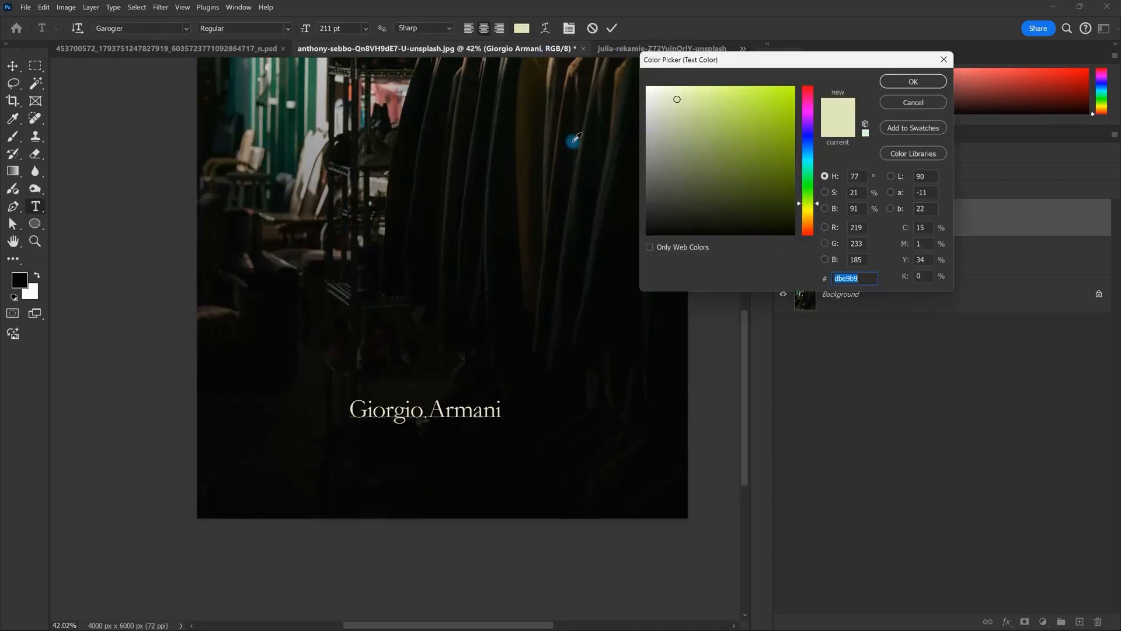
pyautogui.moveTo(808, 211); pyautogui.dragTo(811, 214)
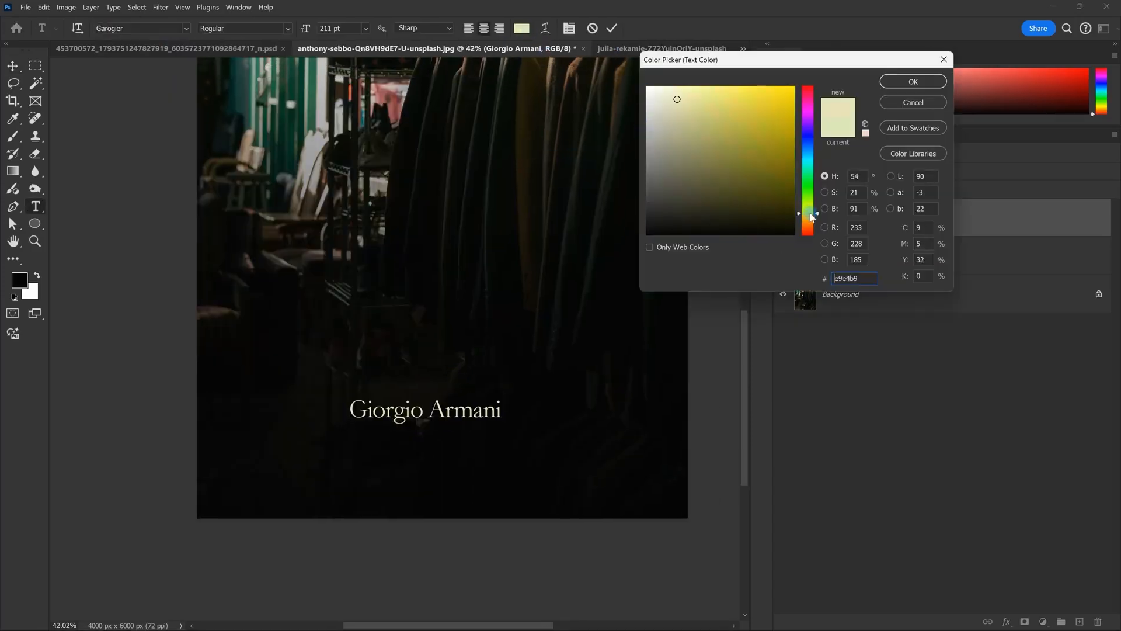
pyautogui.click(790, 93)
pyautogui.moveTo(784, 96); pyautogui.dragTo(780, 108)
pyautogui.click(913, 85)
pyautogui.press('Escape')
pyautogui.press('v')
pyautogui.moveTo(543, 313); pyautogui.dragTo(488, 418)
pyautogui.press('Escape')
# Step: Enlarge the Giorgio Armani text with Free Transform and duplicate it as a line below
pyautogui.hotkey('ctrl', 't')
pyautogui.press('Return')
pyautogui.scroll(1, 660, 400)
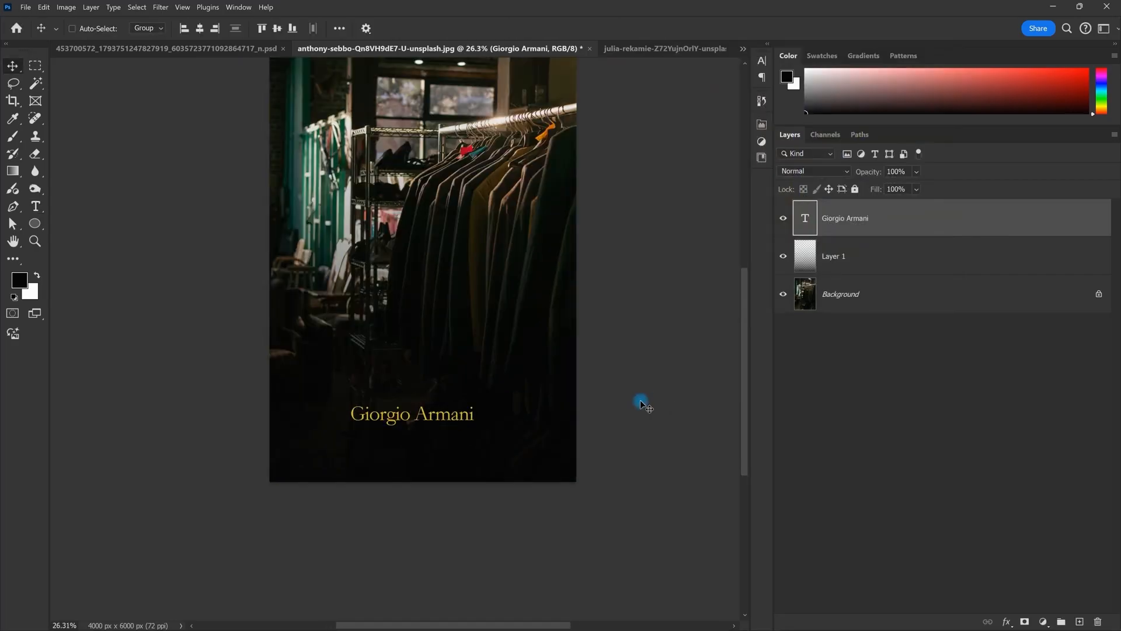
pyautogui.press('ctrl')
pyautogui.moveTo(429, 418); pyautogui.dragTo(430, 438)
pyautogui.scroll(1, 400, 455)
pyautogui.scroll(1, 419, 421)
# Step: Retype the duplicated second line as 'Style meets comfort'
pyautogui.press('Escape')
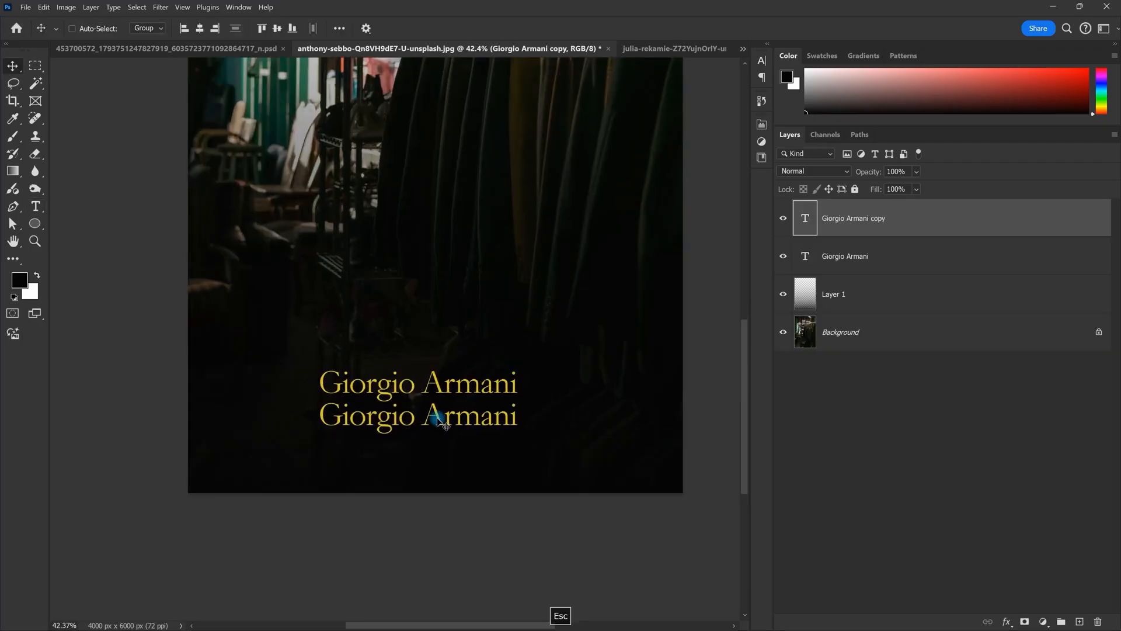
pyautogui.doubleClick(438, 417)
pyautogui.write('Sy')
pyautogui.press('BackSpace')
pyautogui.write('tu')
pyautogui.press('BackSpace')
pyautogui.write('yl')
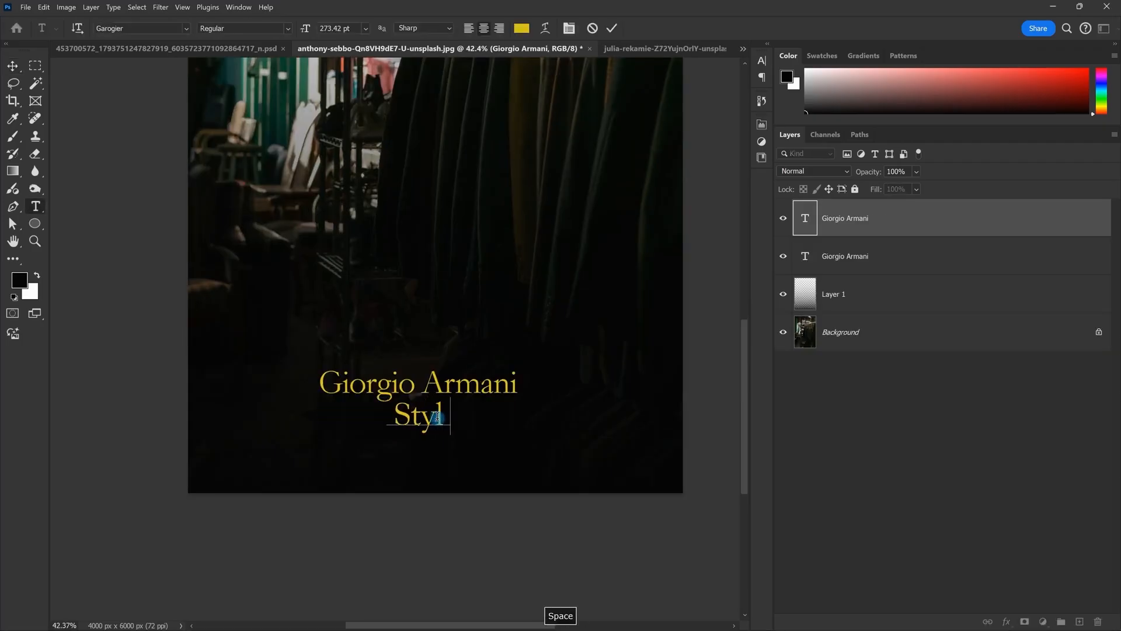
pyautogui.write('e meet s comfort')
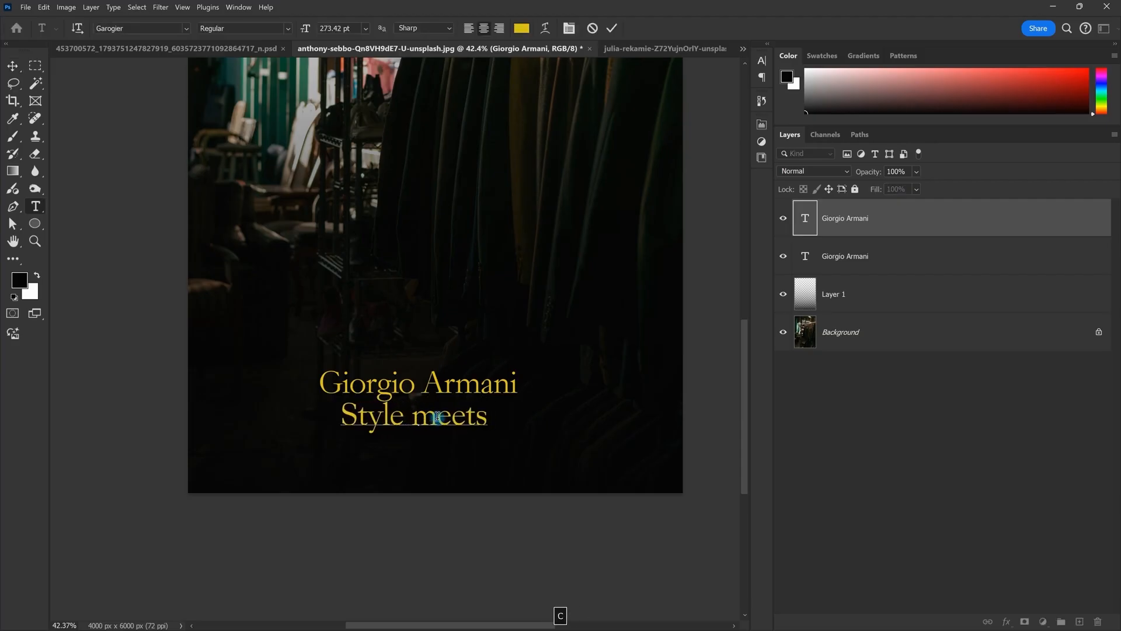
pyautogui.press('Escape')
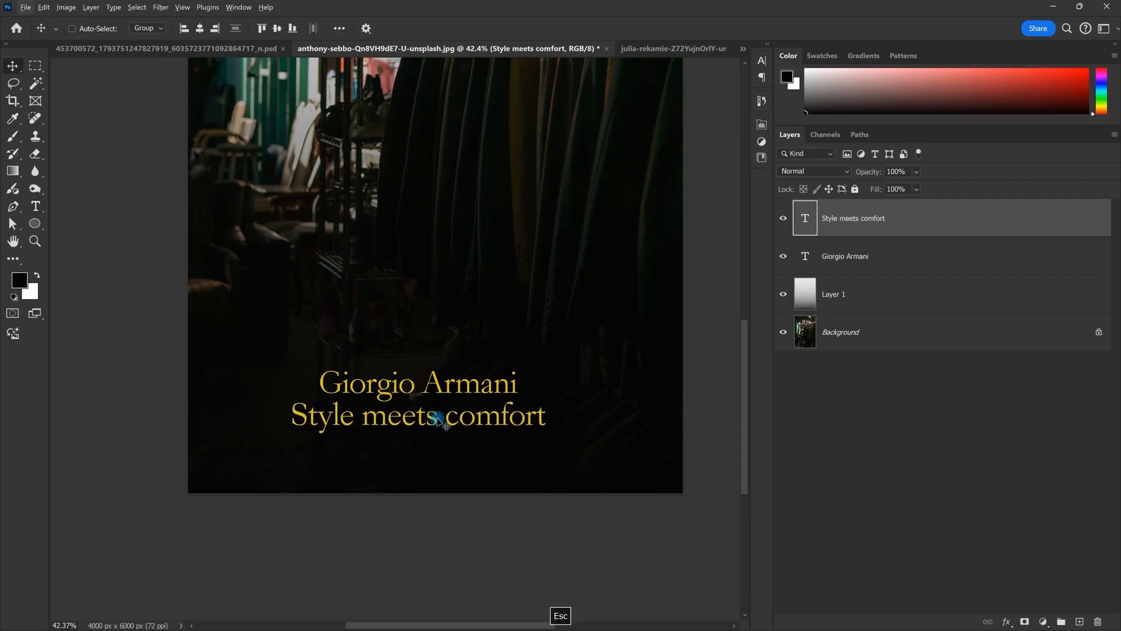
# Step: Change the line's font to Nohemi Light
pyautogui.scroll(2, 458, 429)
pyautogui.doubleClick(473, 419)
pyautogui.click(151, 28)
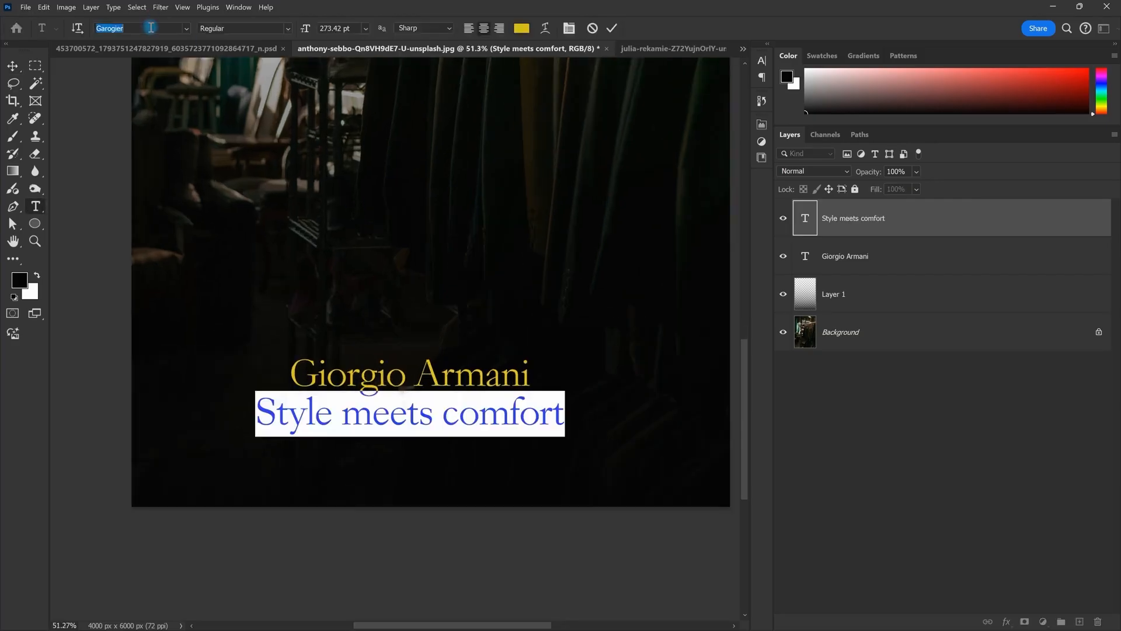
pyautogui.write('Nohemi')
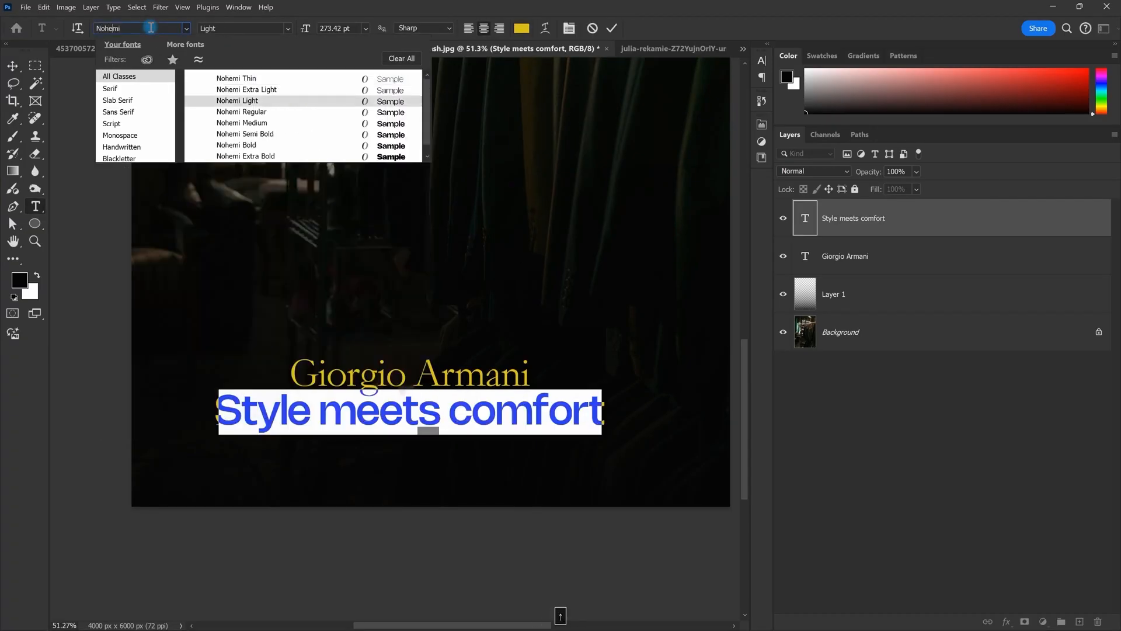
pyautogui.press('Down')
pyautogui.press('Down')
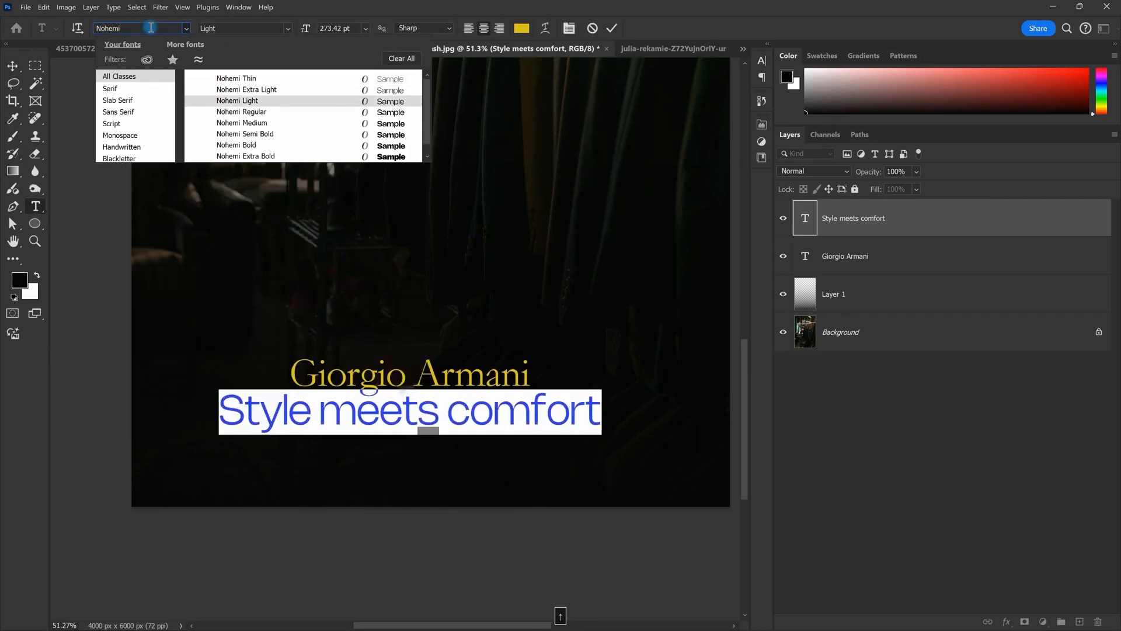
pyautogui.press('Return')
pyautogui.press('Escape')
# Step: Scale the tagline down to about 132 pt beneath the Giorgio Armani title
pyautogui.press('v')
pyautogui.moveTo(459, 389); pyautogui.dragTo(424, 309)
pyautogui.hotkey('ctrl', 't')
pyautogui.moveTo(576, 462); pyautogui.dragTo(546, 447)
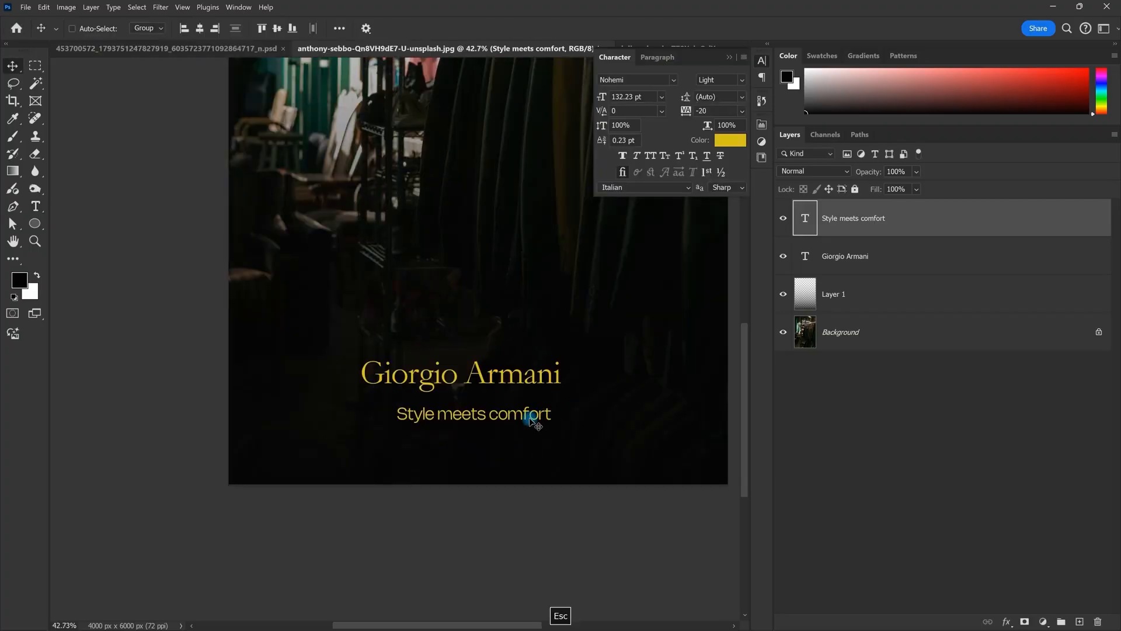
# Step: Set the tagline to All Caps with letter tracking of 300
pyautogui.doubleClick(546, 417)
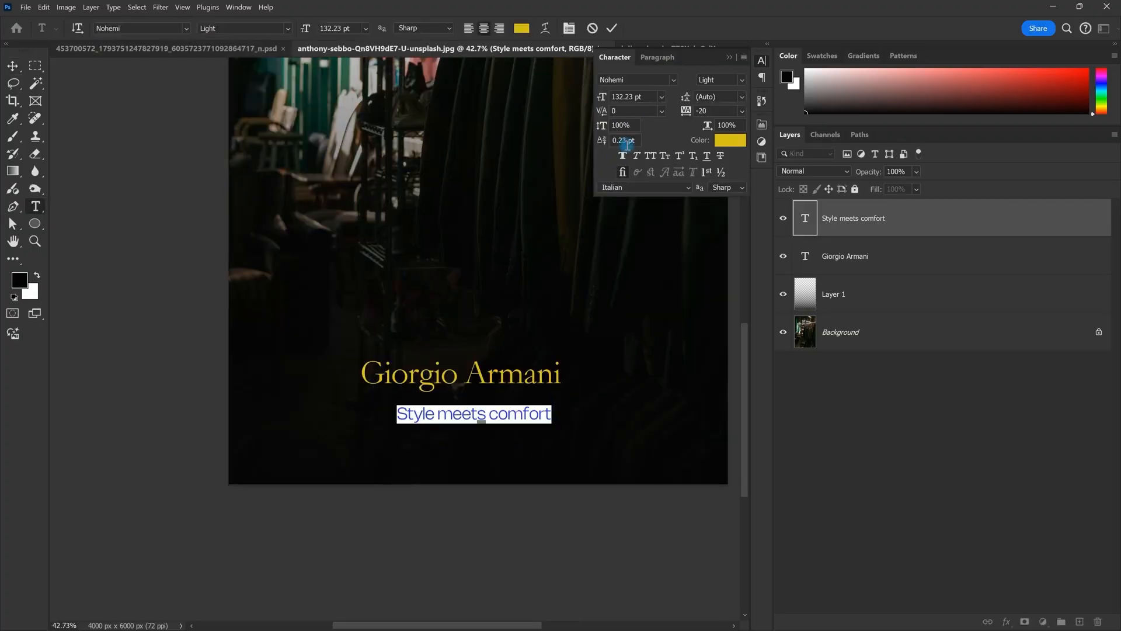
pyautogui.click(652, 156)
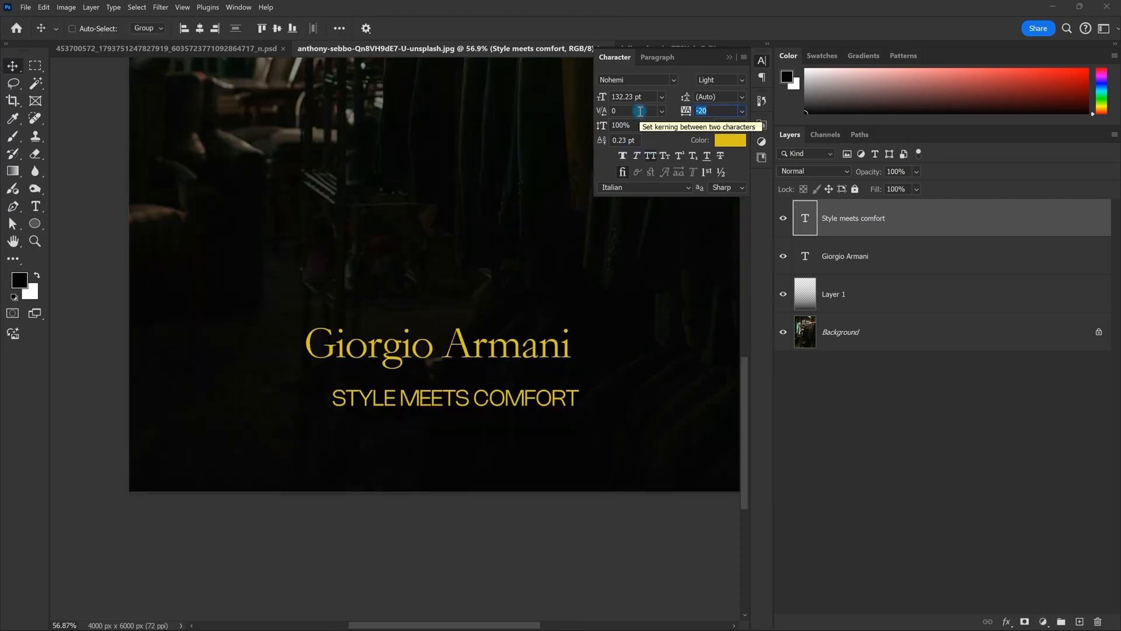
pyautogui.write('100')
pyautogui.press('Return')
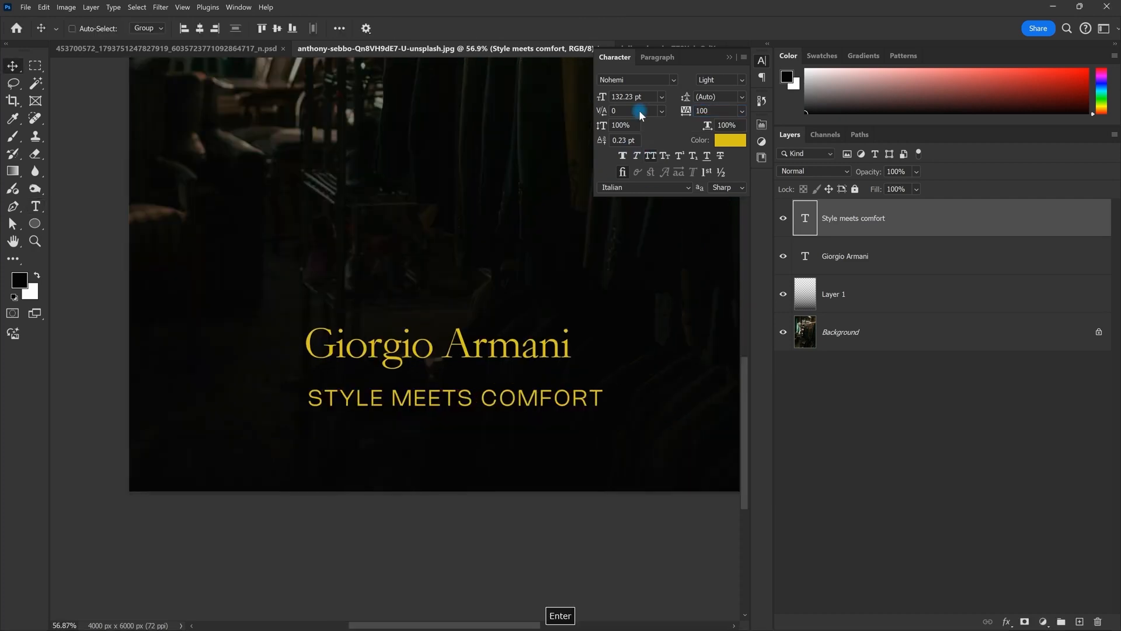
pyautogui.write('300')
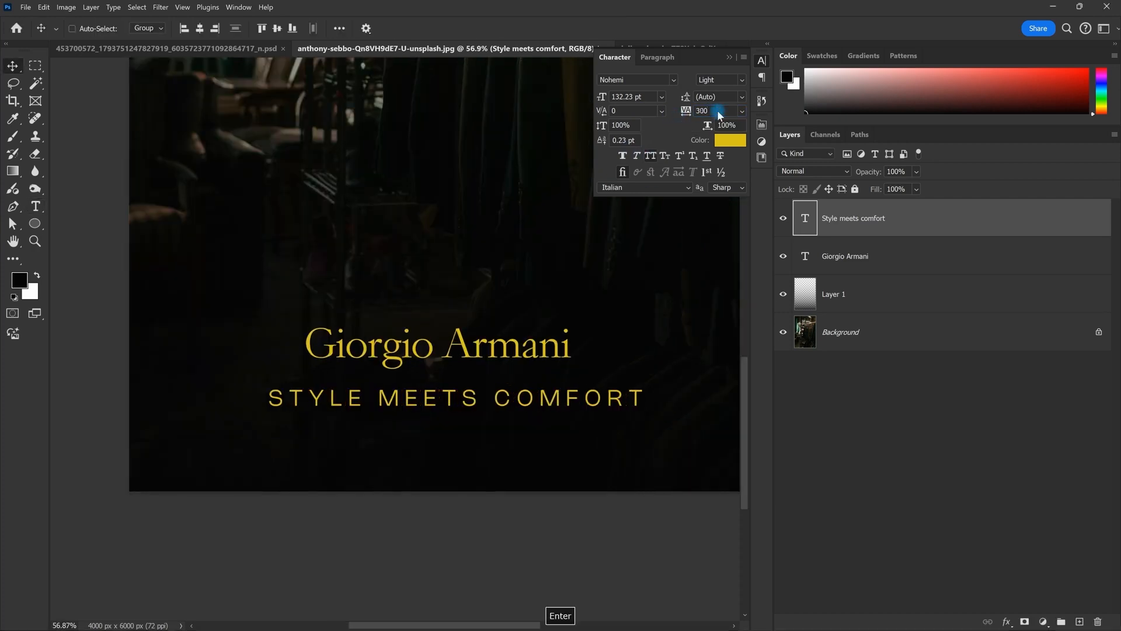
pyautogui.press('Return')
# Step: Scale the tagline down to about half its size
pyautogui.scroll(1, 555, 413)
pyautogui.hotkey('ctrl', 't')
pyautogui.moveTo(603, 386); pyautogui.dragTo(512, 385)
pyautogui.press('Return')
# Step: Widen the tracking to 600 and shrink the tagline to about 63%
pyautogui.press('space')
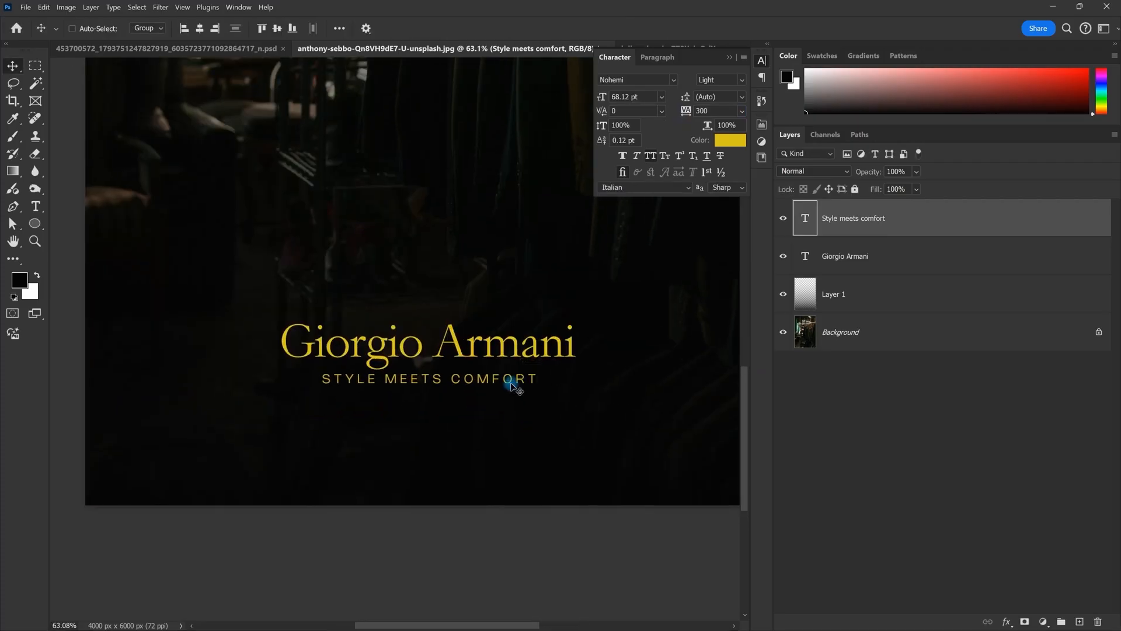
pyautogui.write('600')
pyautogui.press('Return')
pyautogui.hotkey('ctrl', 't')
pyautogui.moveTo(578, 383); pyautogui.dragTo(461, 428)
pyautogui.press('Return')
# Step: Nudge the tagline slightly upward with the arrow keys
pyautogui.press('space')
pyautogui.scroll(-7, 460, 430)
pyautogui.scroll(6, 461, 439)
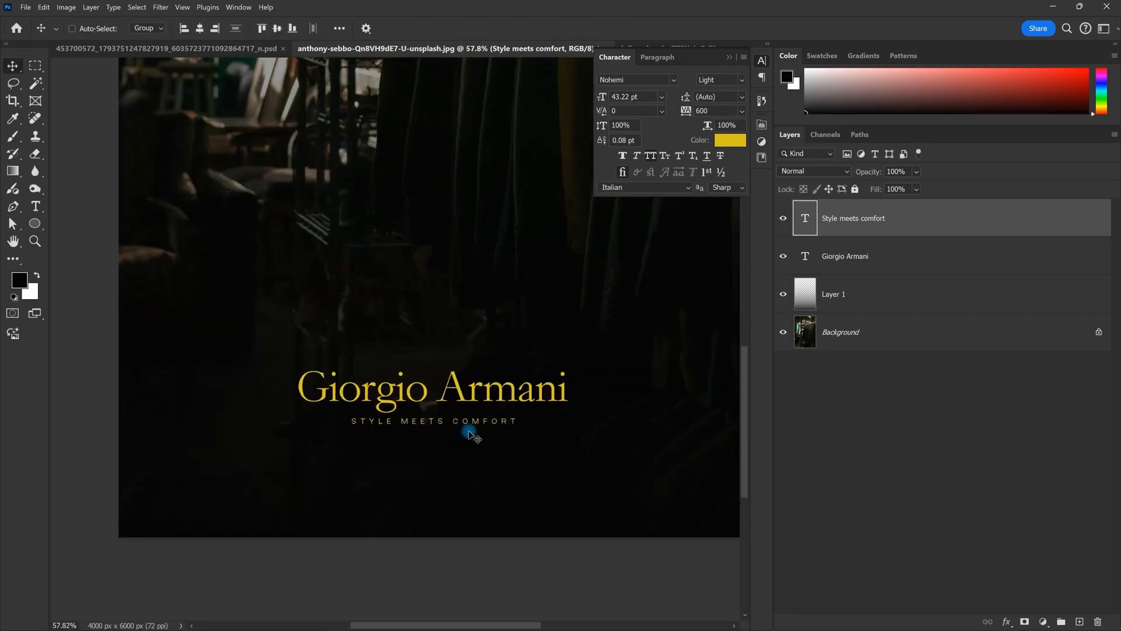
pyautogui.press('alt')
pyautogui.press('Up')
pyautogui.press('Escape')
pyautogui.press('Escape')
pyautogui.press('Up')
# Step: Colour the tagline text white (#ffffff)
pyautogui.doubleClick(477, 425)
pyautogui.click(731, 140)
pyautogui.write('ffffff')
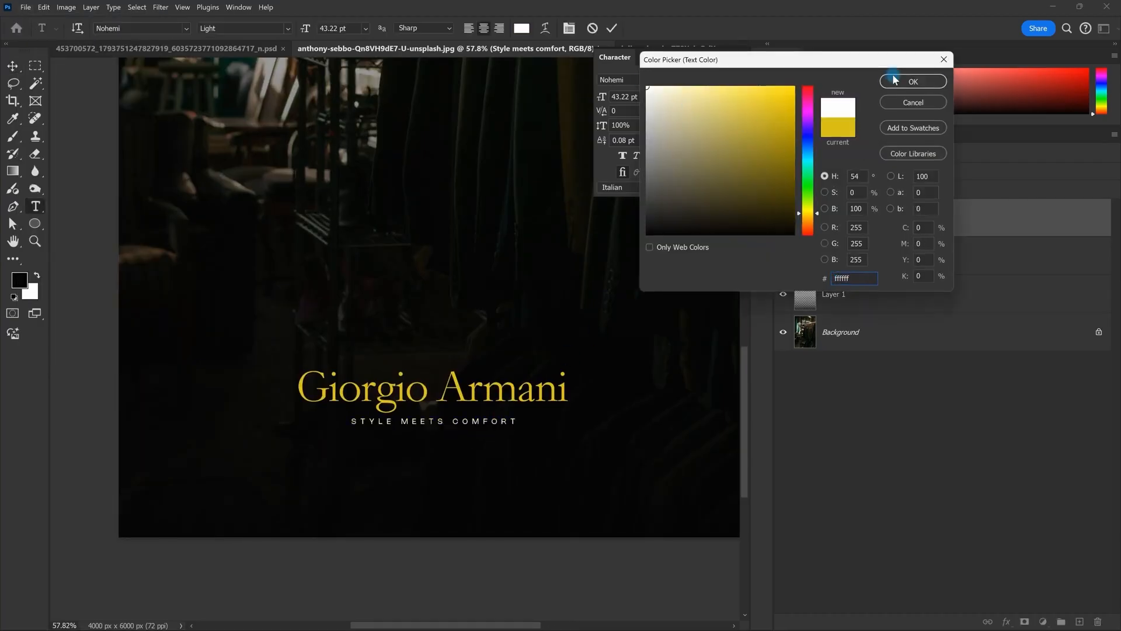
pyautogui.click(896, 81)
pyautogui.press('Escape')
# Step: Nudge the tagline slightly up and to the right
pyautogui.scroll(-4, 470, 390)
pyautogui.scroll(1, 548, 318)
pyautogui.press('space')
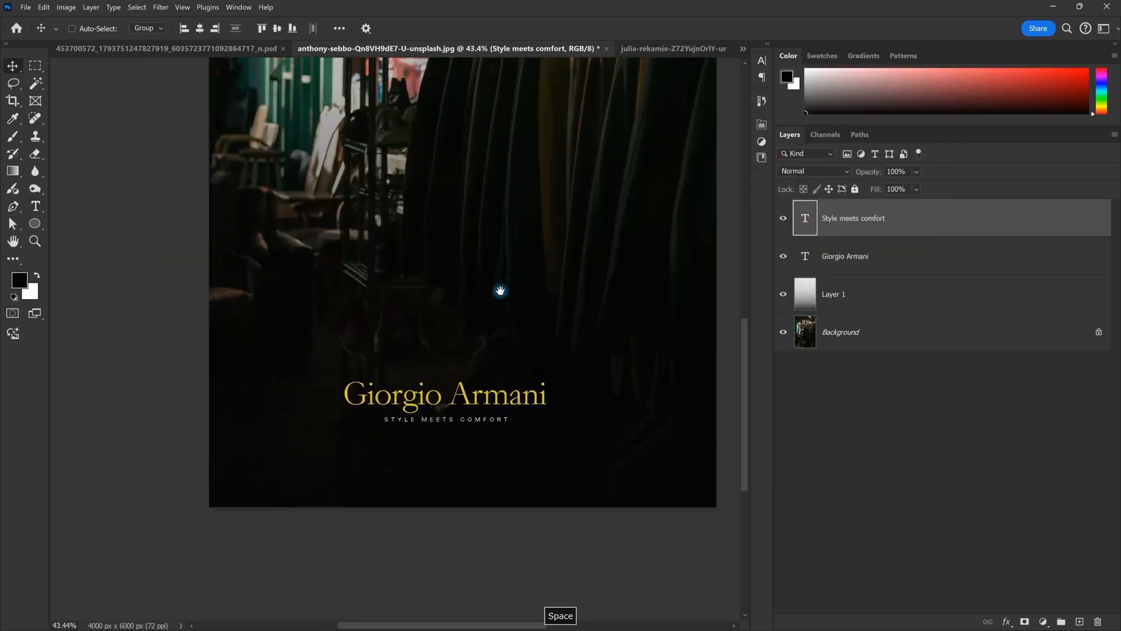
pyautogui.scroll(-2, 500, 290)
pyautogui.scroll(5, 462, 416)
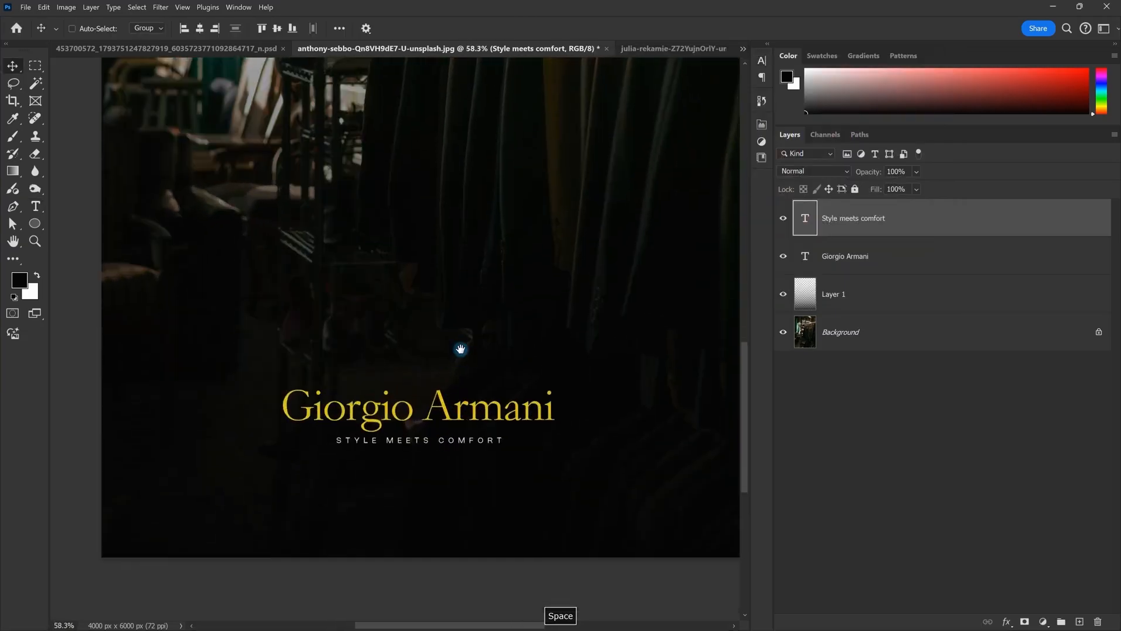
pyautogui.moveTo(463, 417); pyautogui.dragTo(464, 416)
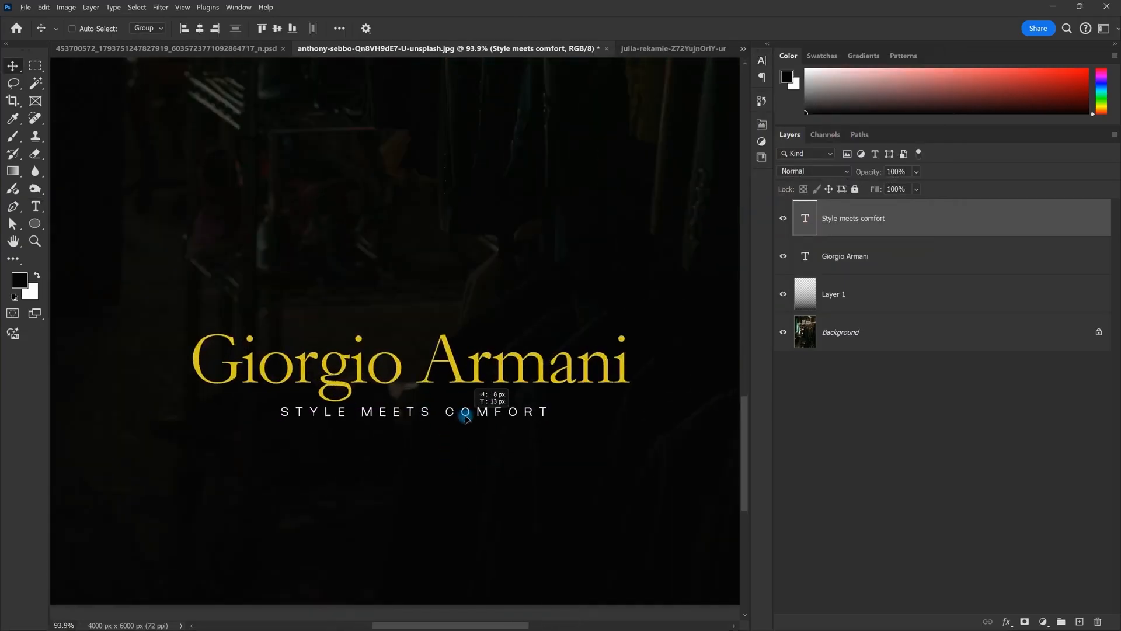
# Step: Pan and zoom around the title to check the tagline's placement
pyautogui.scroll(-5, 466, 418)
pyautogui.press('space')
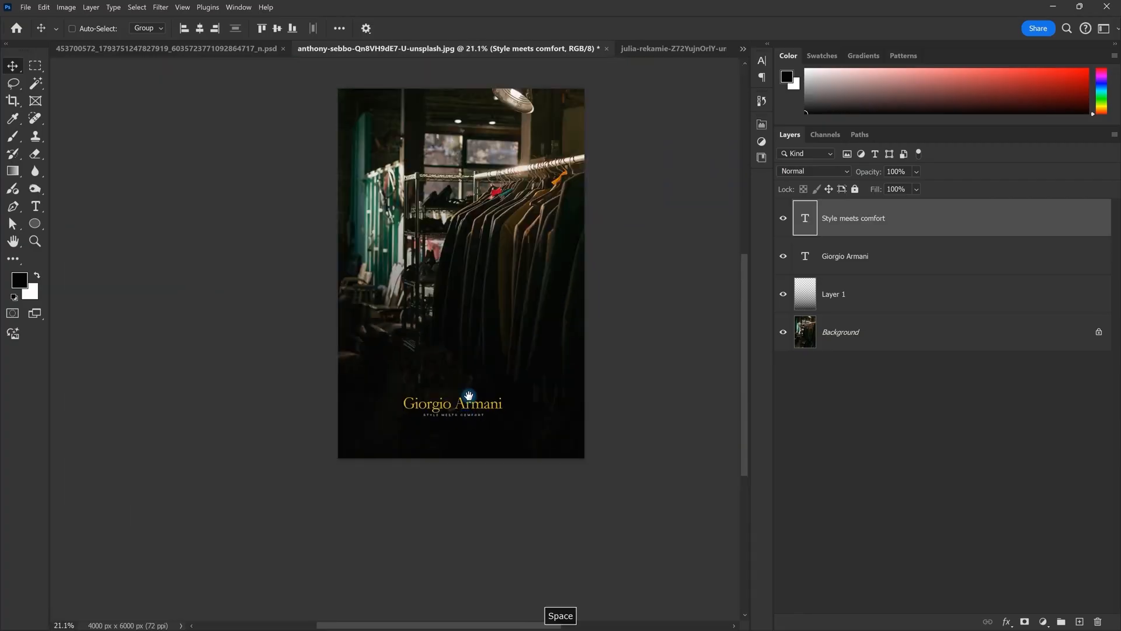
pyautogui.moveTo(474, 429); pyautogui.dragTo(496, 383)
pyautogui.scroll(5, 496, 383)
pyautogui.scroll(-5, 496, 383)
pyautogui.scroll(5, 495, 383)
pyautogui.press('space')
pyautogui.moveTo(416, 392); pyautogui.dragTo(424, 358)
pyautogui.scroll(-2, 458, 367)
pyautogui.scroll(2, 461, 371)
# Step: Tone the tagline down to light grey and set its layer opacity to 70%
pyautogui.doubleClick(800, 227)
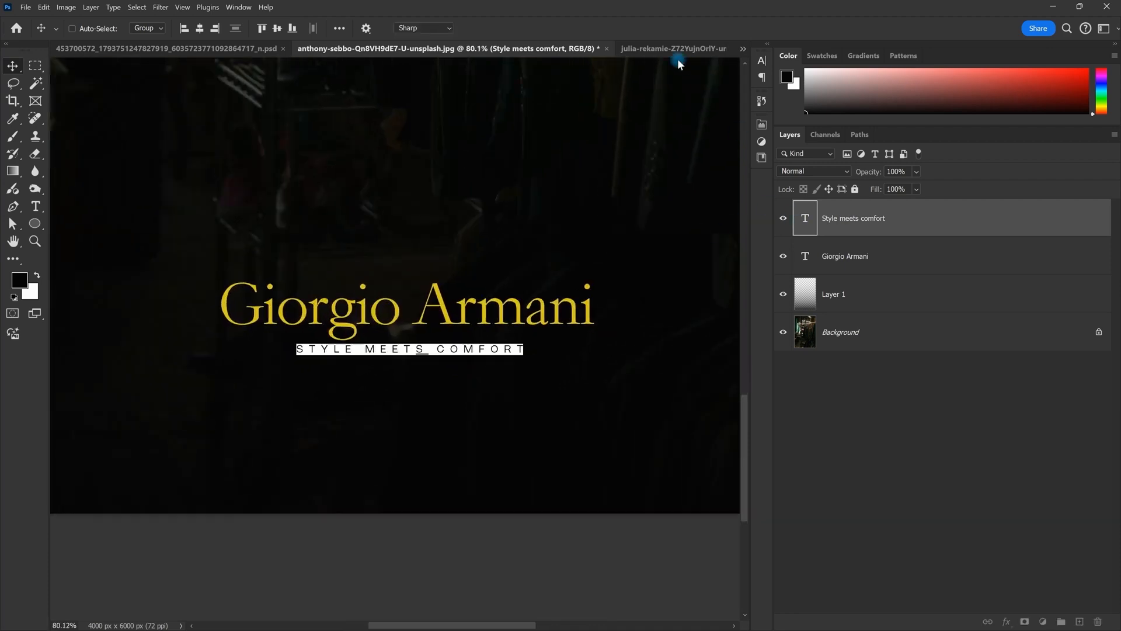
pyautogui.click(522, 28)
pyautogui.moveTo(643, 104); pyautogui.dragTo(634, 95)
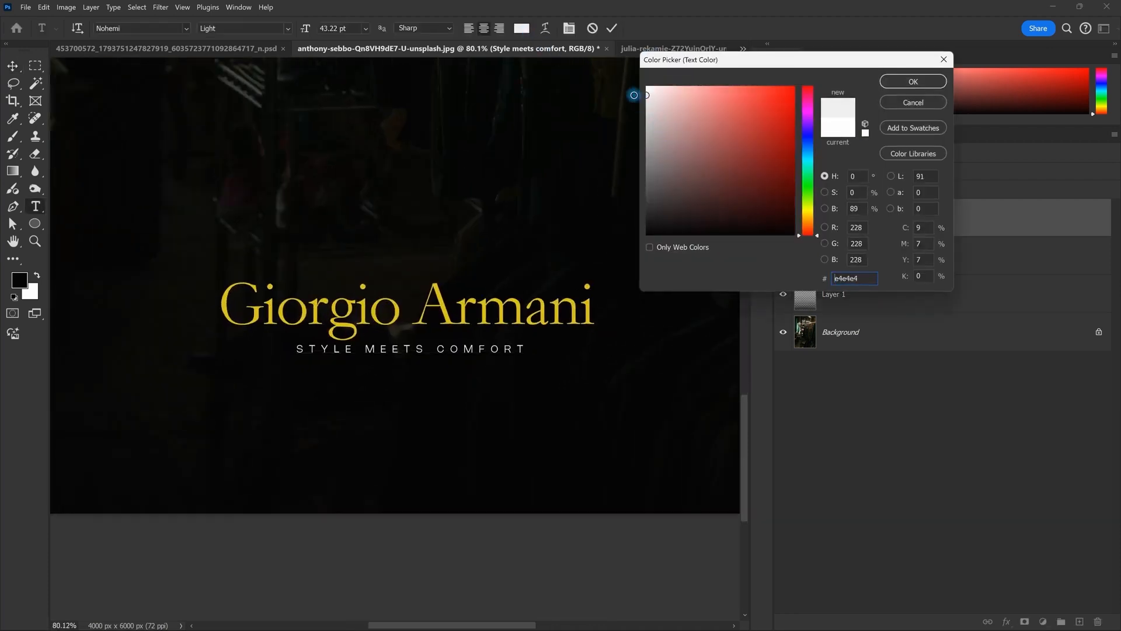
pyautogui.click(909, 82)
pyautogui.click(907, 171)
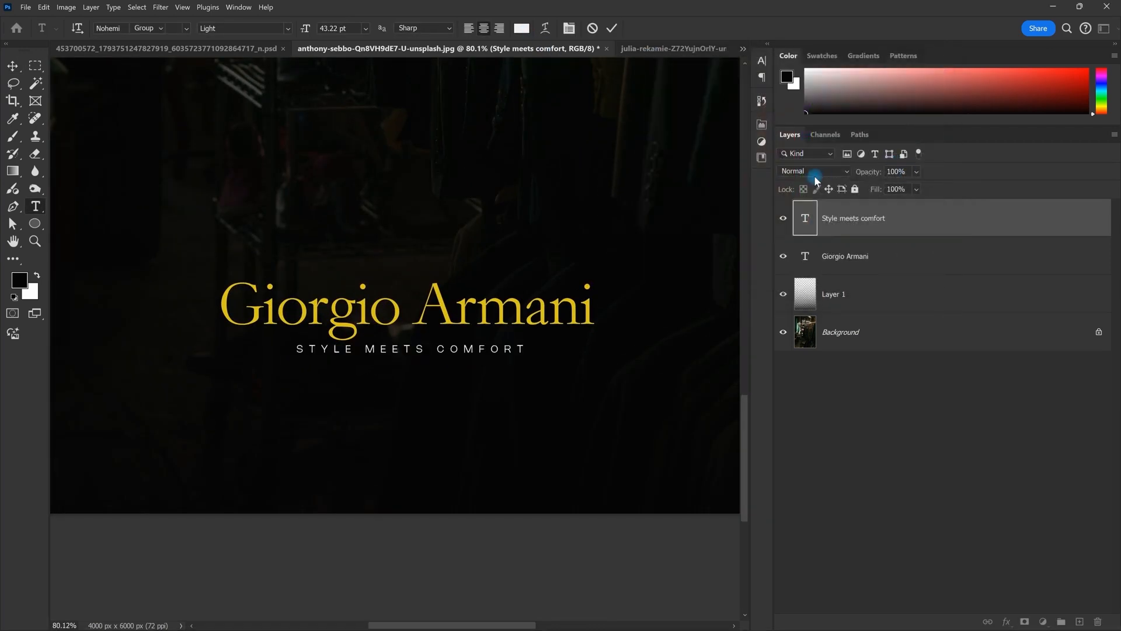
pyautogui.write('70')
pyautogui.press('Return')
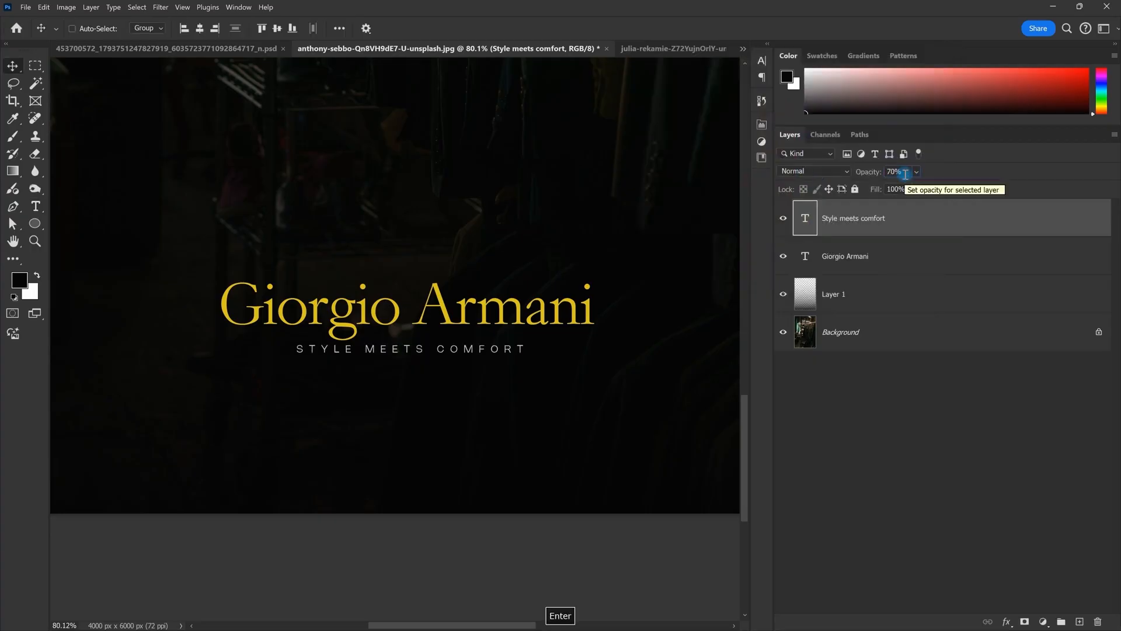
# Step: Make the workspace area around the canvas white
pyautogui.press('Escape')
pyautogui.scroll(-5, 473, 345)
pyautogui.moveTo(506, 299); pyautogui.dragTo(458, 383)
pyautogui.scroll(-1, 459, 384)
pyautogui.rightClick(652, 271)
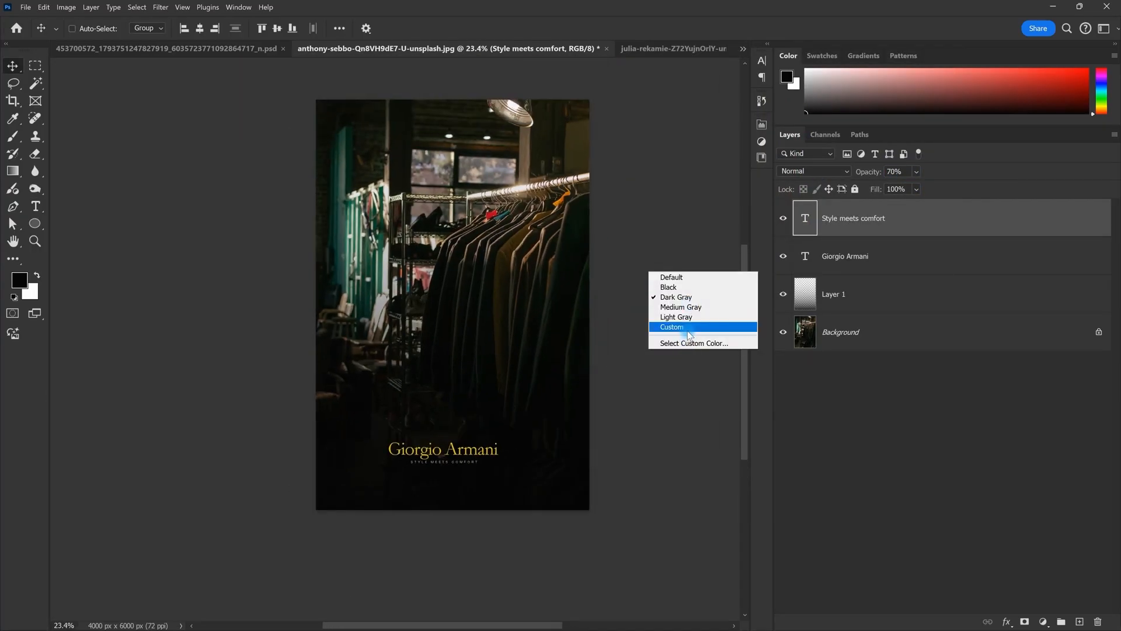
pyautogui.click(690, 335)
# Step: Select the title and subtitle layers together and enlarge and reposition them with Free Transform
pyautogui.scroll(1, 547, 401)
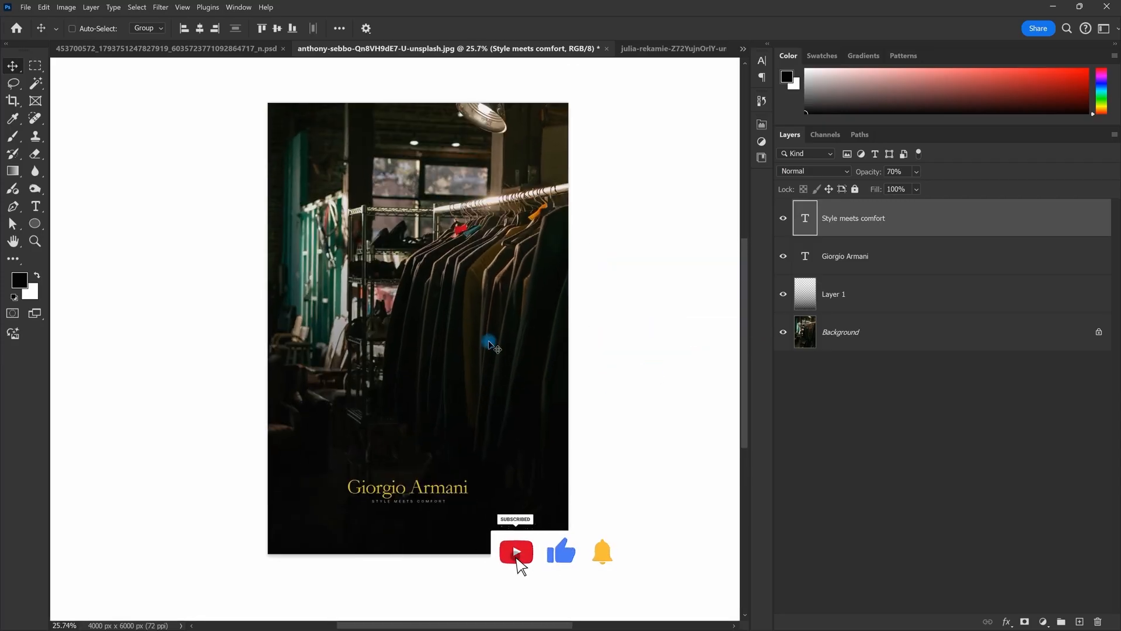
pyautogui.scroll(5, 401, 497)
pyautogui.moveTo(469, 420)
pyautogui.mouseDown()
pyautogui.moveTo(471, 364)
pyautogui.moveTo(461, 414)
pyautogui.mouseUp()
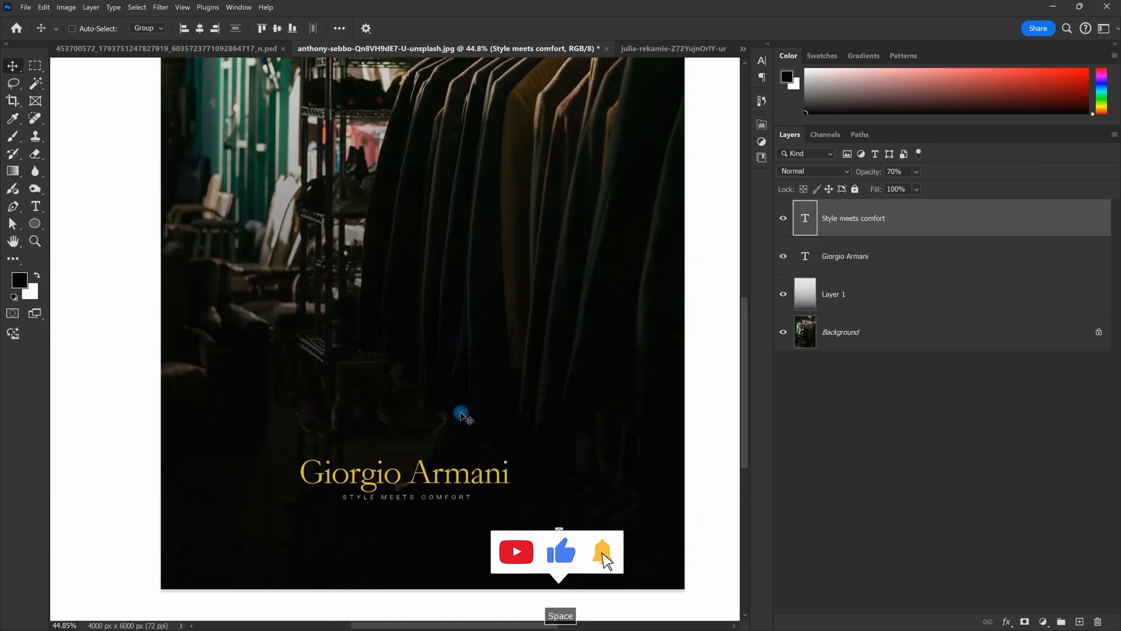
pyautogui.scroll(-3, 461, 414)
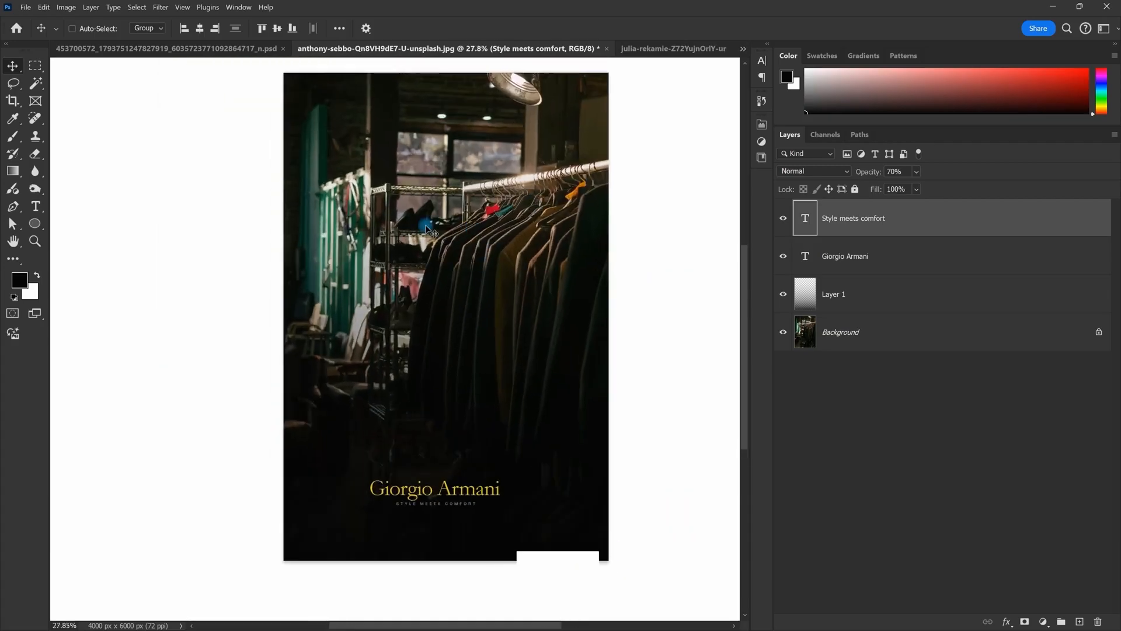
pyautogui.scroll(6, 475, 301)
pyautogui.scroll(-2, 500, 358)
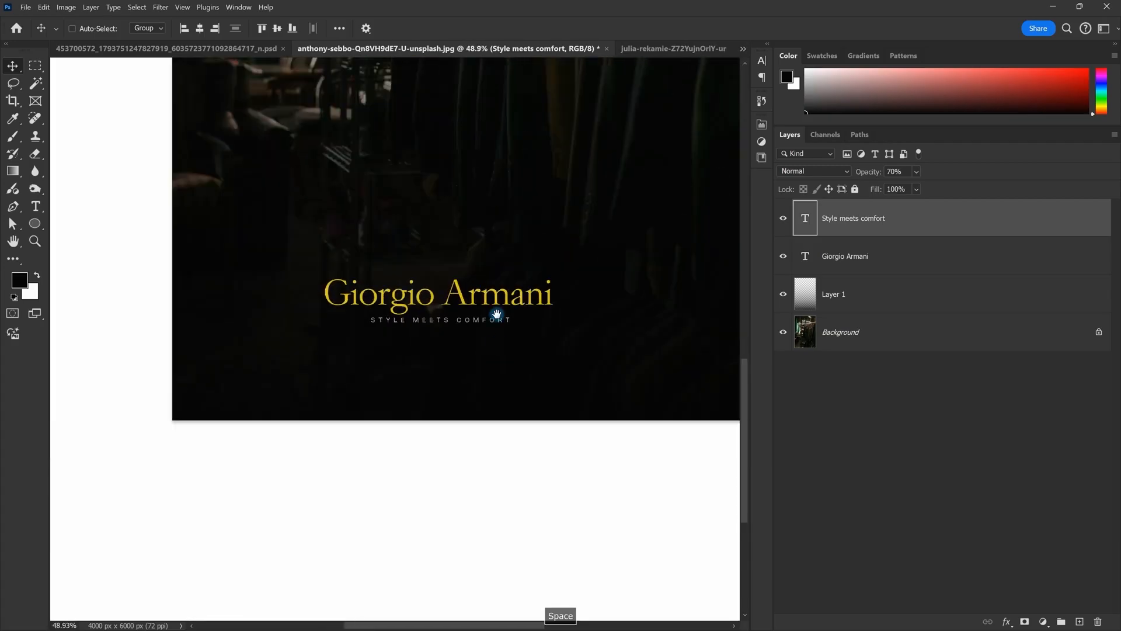
pyautogui.scroll(-5, 499, 343)
pyautogui.scroll(1, 526, 347)
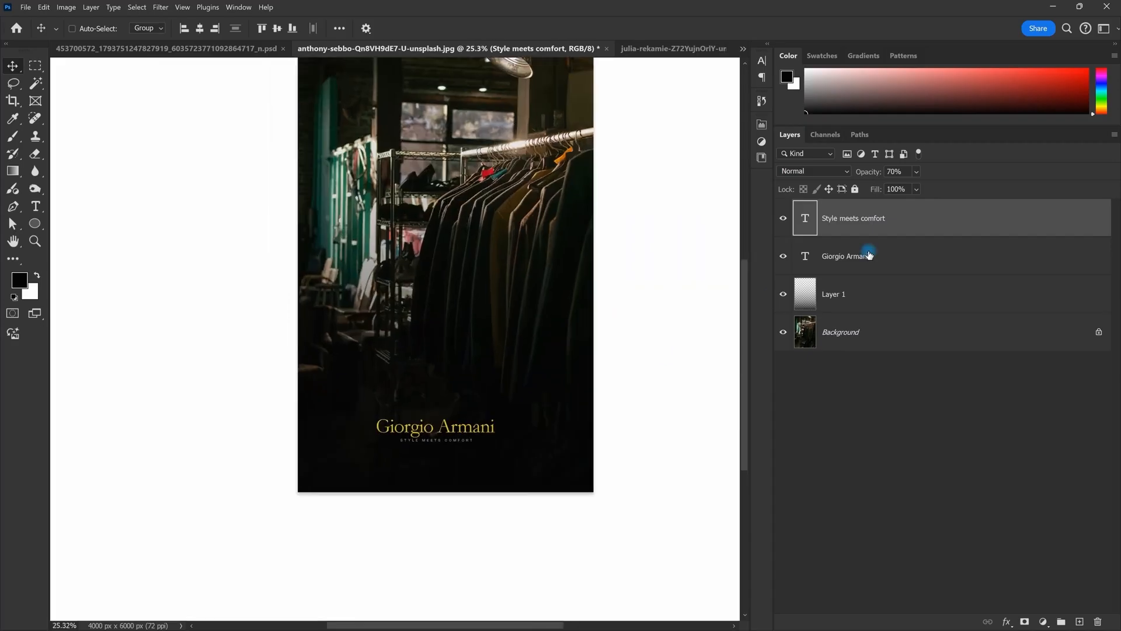
pyautogui.keyDown('shift'); pyautogui.click(907, 263); pyautogui.keyUp('shift')
pyautogui.press('space')
pyautogui.hotkey('ctrl', 't')
pyautogui.moveTo(479, 440); pyautogui.dragTo(482, 443)
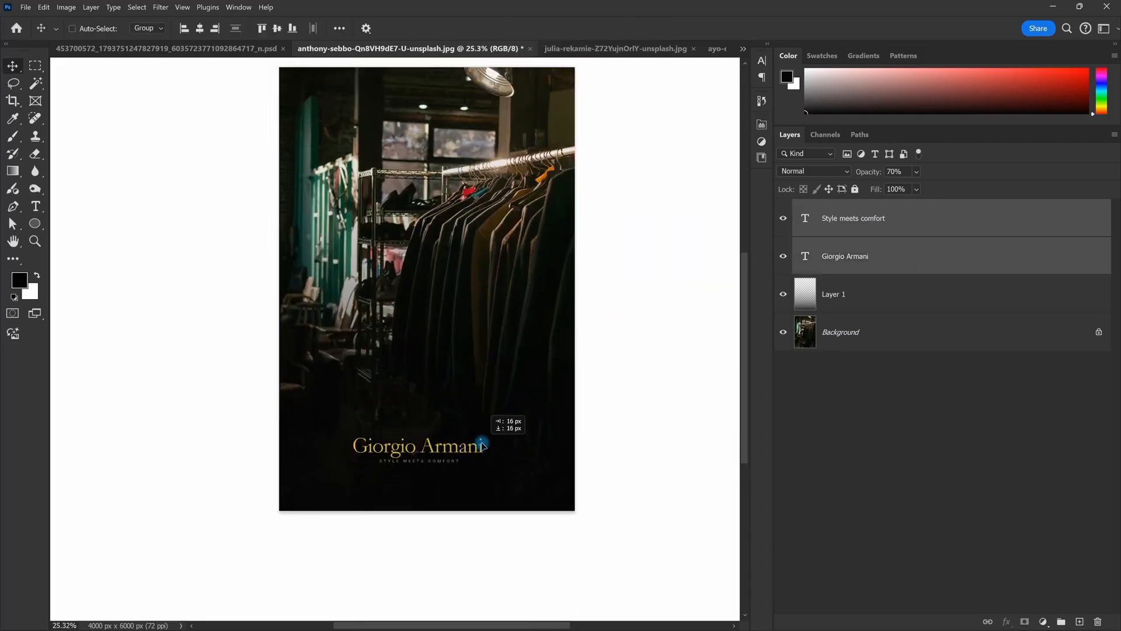
# Step: Select the Background photo layer and desaturate it to black and white
pyautogui.scroll(-2, 478, 353)
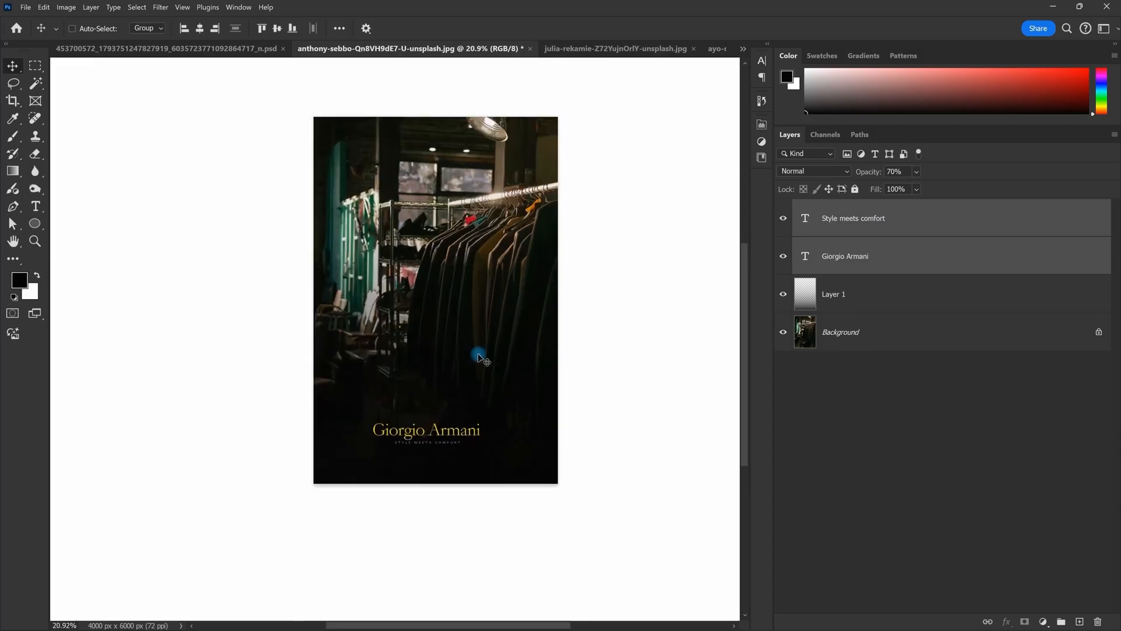
pyautogui.scroll(1, 478, 356)
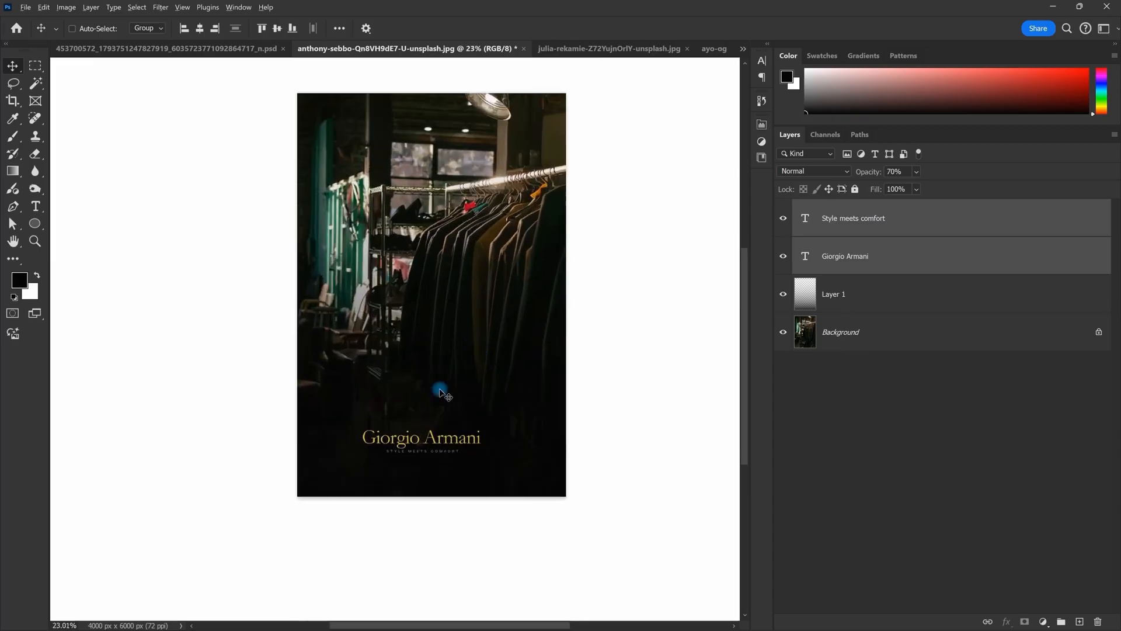
pyautogui.click(877, 343)
pyautogui.hotkey('ctrl', 'shift', 'u')
# Step: Pan and zoom across the poster to review the title over the black-and-white photo
pyautogui.scroll(3, 482, 219)
pyautogui.moveTo(477, 199); pyautogui.dragTo(493, 217)
pyautogui.scroll(-2, 492, 217)
pyautogui.scroll(1, 475, 237)
pyautogui.moveTo(536, 250); pyautogui.dragTo(543, 152)
pyautogui.scroll(5, 498, 293)
pyautogui.moveTo(322, 504); pyautogui.dragTo(350, 333)
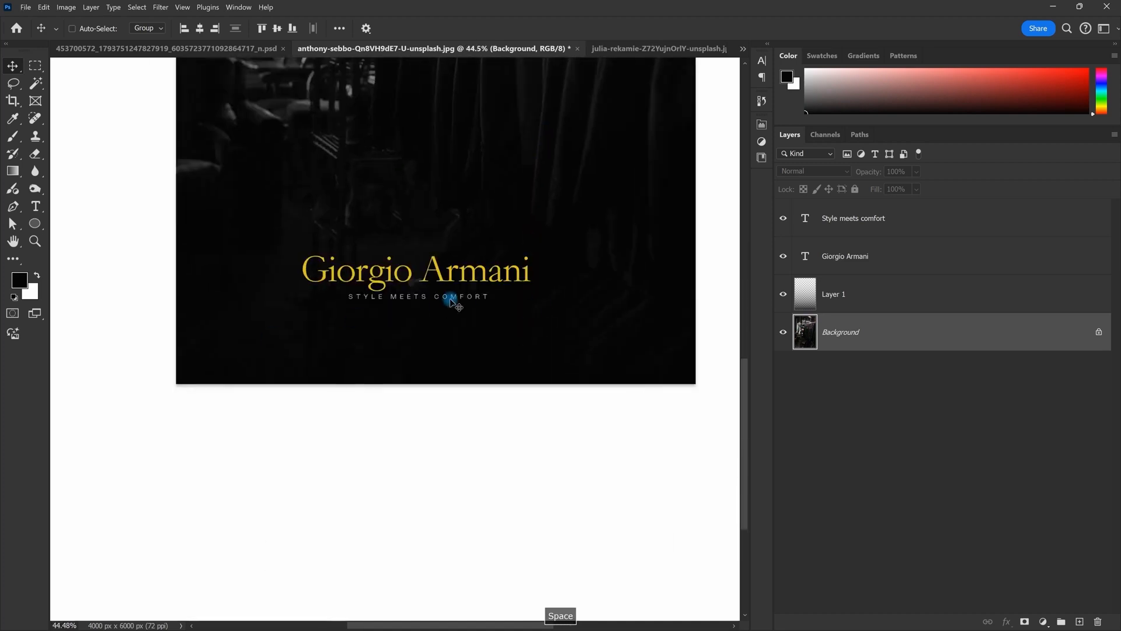
pyautogui.scroll(-5, 450, 300)
pyautogui.moveTo(473, 158); pyautogui.dragTo(477, 338)
pyautogui.scroll(1, 476, 338)
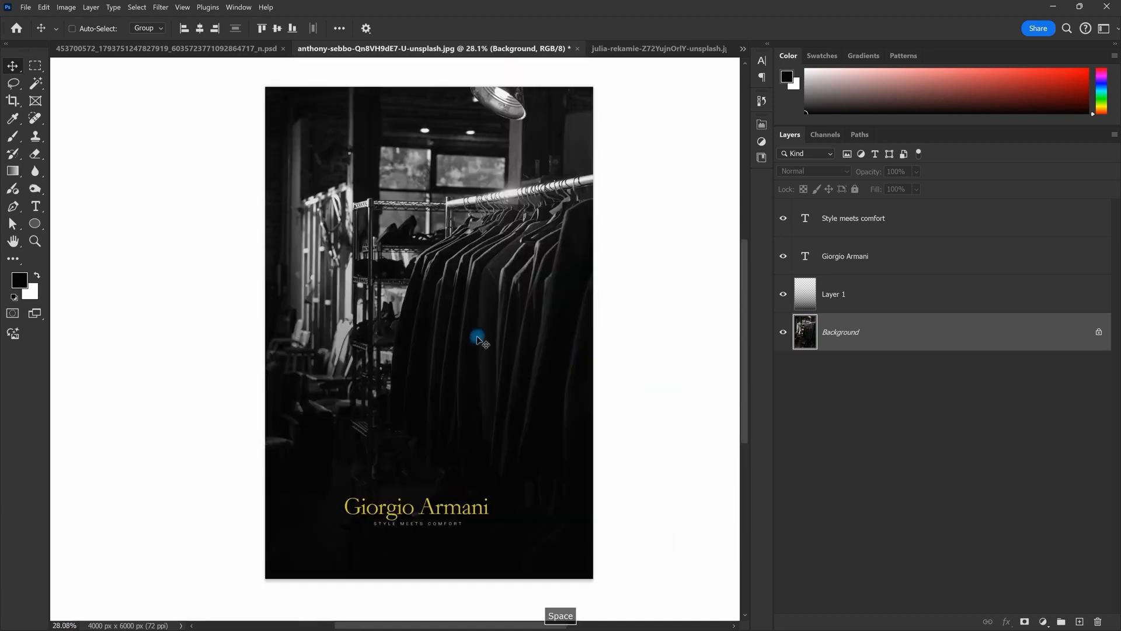
pyautogui.scroll(-1, 476, 339)
# Step: Apply Levels to the Background with input values 24, 1.00 and 187
pyautogui.hotkey('ctrl', 'l')
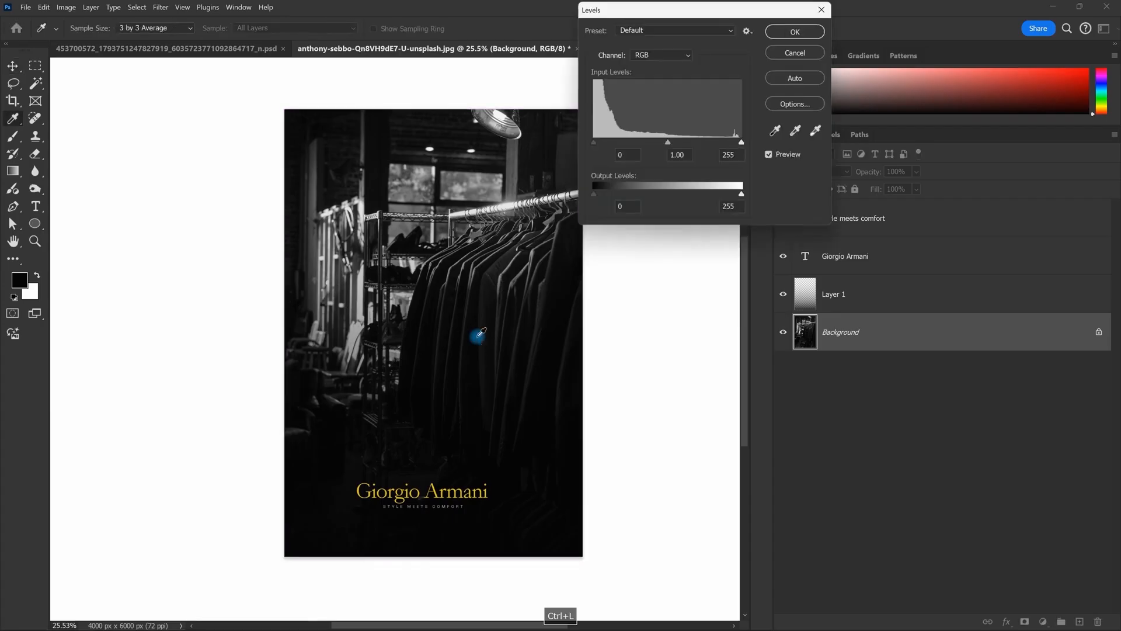
pyautogui.moveTo(741, 144); pyautogui.dragTo(706, 144)
pyautogui.moveTo(600, 146); pyautogui.dragTo(598, 146)
pyautogui.click(794, 31)
pyautogui.scroll(-2, 476, 333)
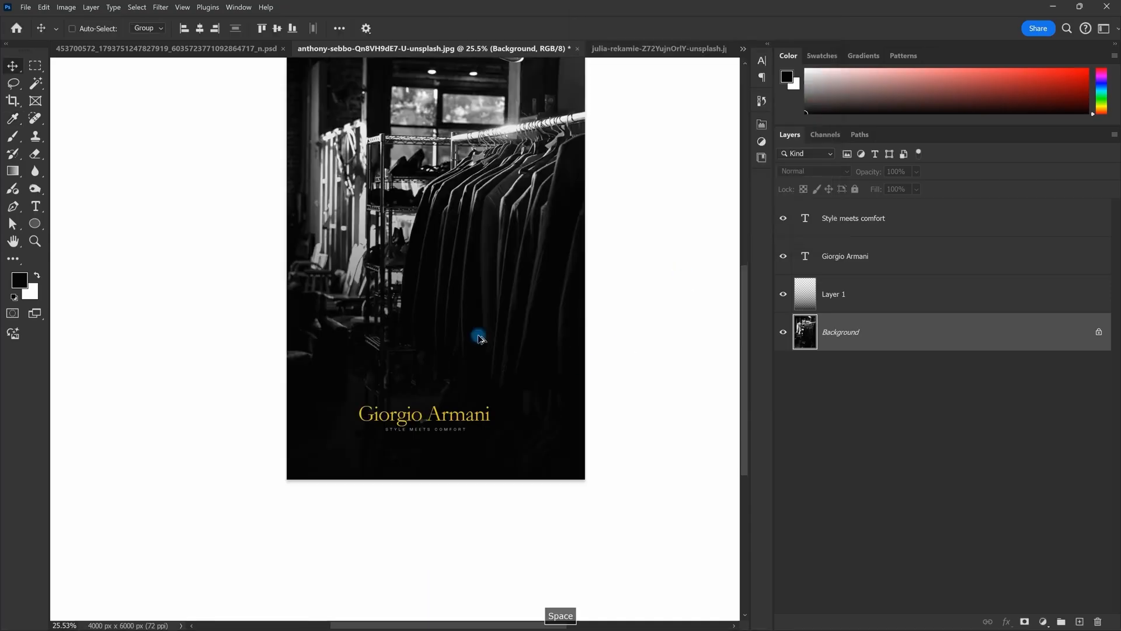
pyautogui.scroll(1, 476, 333)
# Step: Colour the Giorgio Armani title text white (#ffffff)
pyautogui.doubleClick(810, 266)
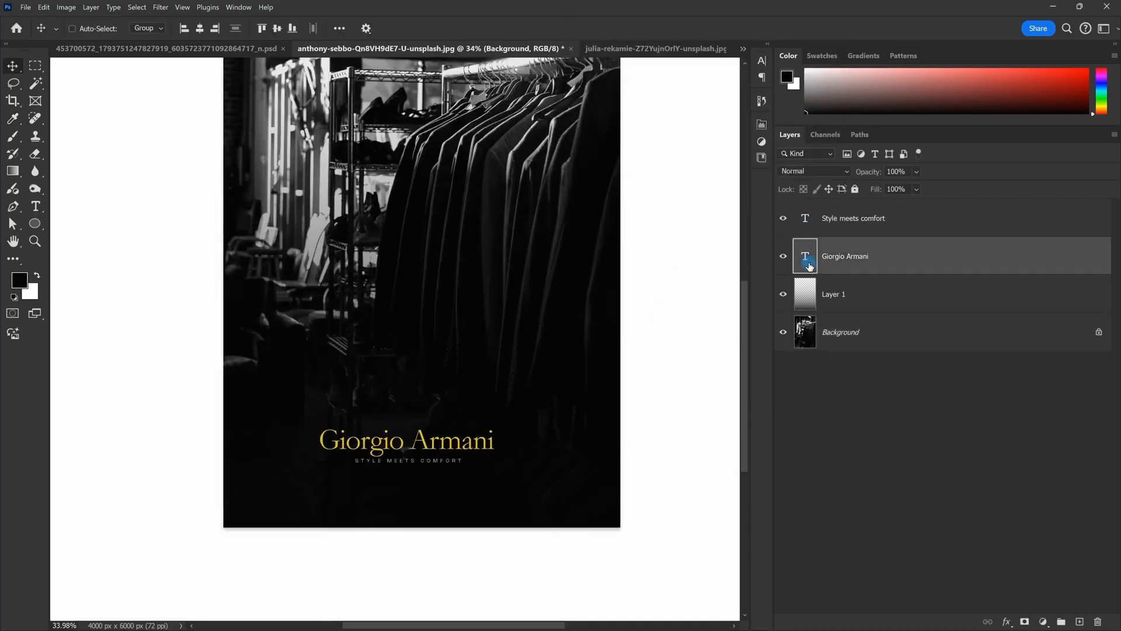
pyautogui.click(522, 28)
pyautogui.write('ffffff')
pyautogui.click(913, 82)
pyautogui.press('Escape')
# Step: Pan around the title and undo an accidental move of it
pyautogui.scroll(2, 475, 467)
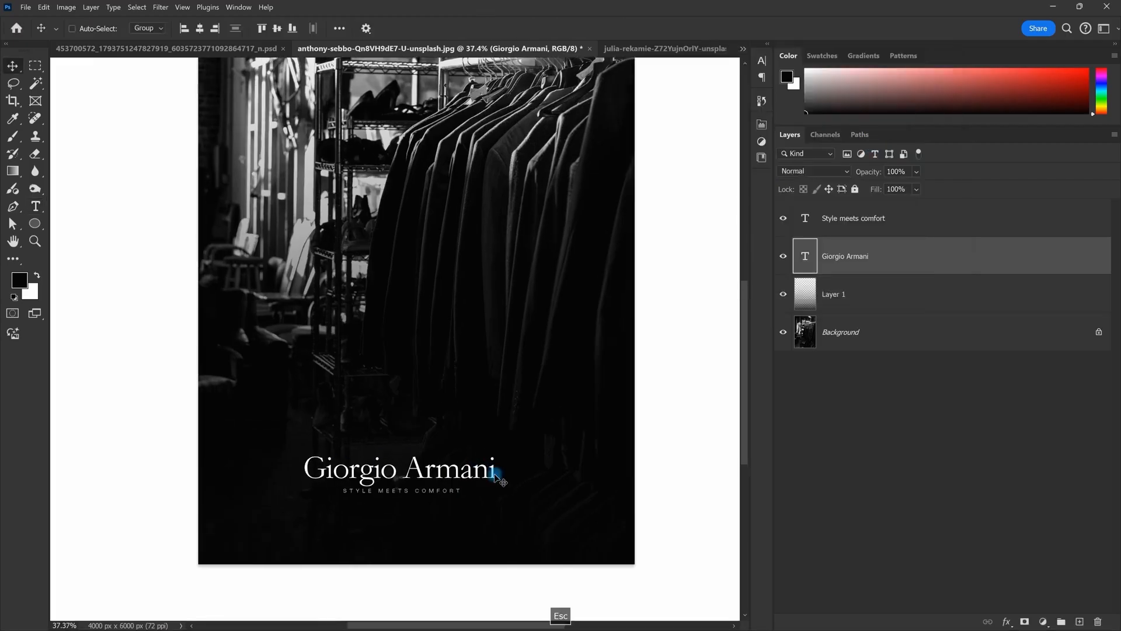
pyautogui.scroll(-4, 401, 482)
pyautogui.press('space')
pyautogui.scroll(-1, 446, 415)
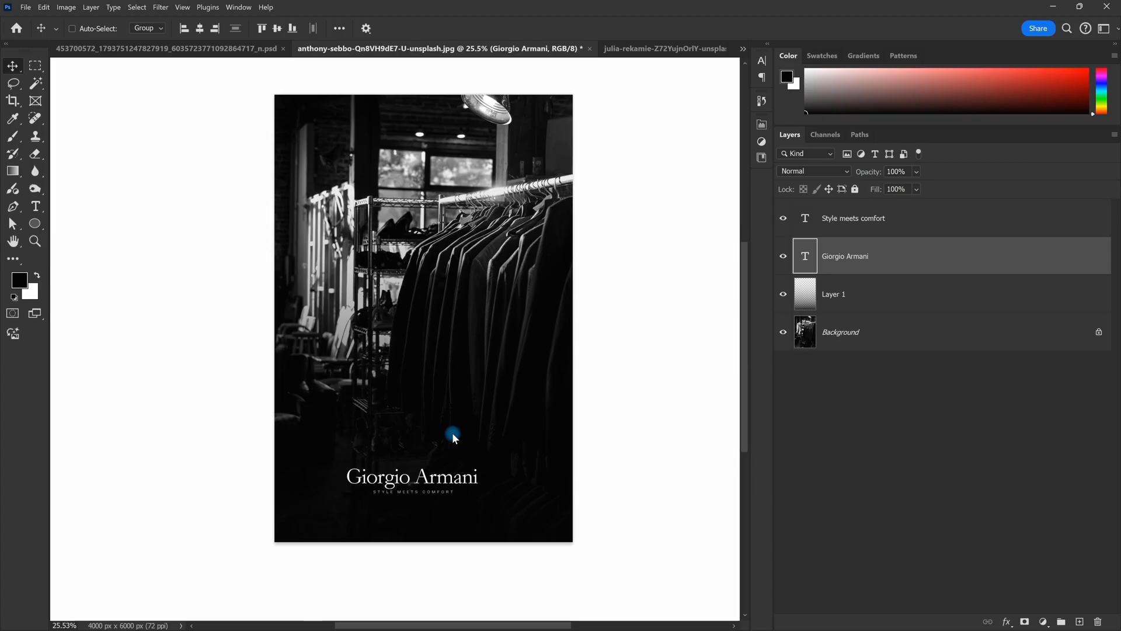
pyautogui.scroll(3, 454, 435)
pyautogui.scroll(-5, 358, 482)
pyautogui.scroll(5, 441, 490)
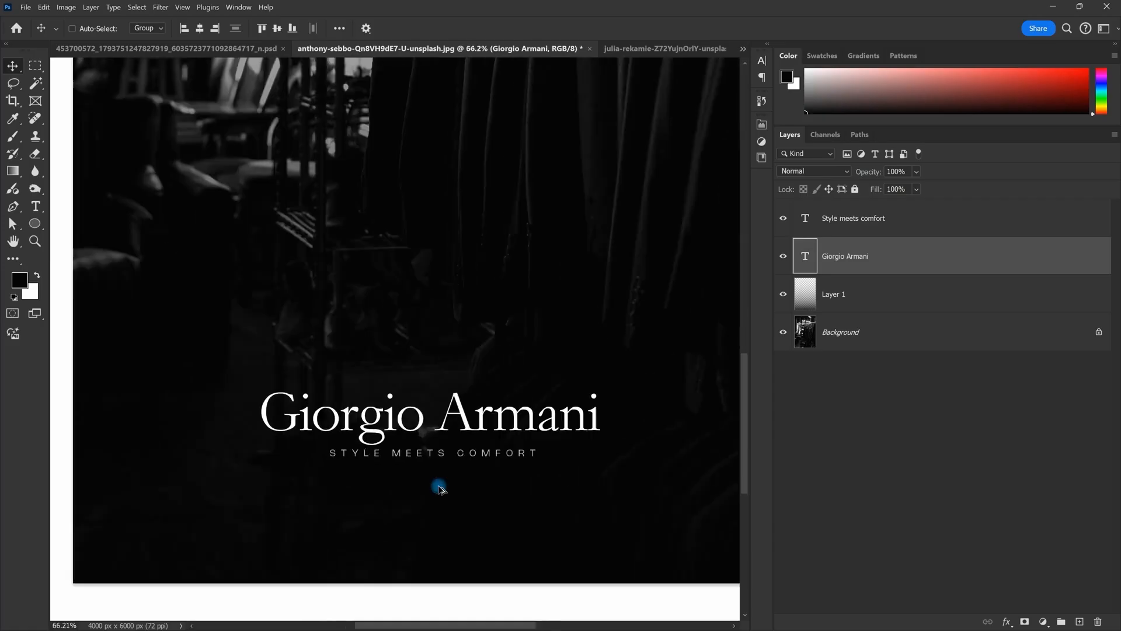
pyautogui.scroll(-2, 444, 424)
pyautogui.scroll(3, 446, 370)
pyautogui.moveTo(449, 378); pyautogui.dragTo(459, 280)
pyautogui.scroll(2, 461, 282)
pyautogui.moveTo(474, 321); pyautogui.dragTo(498, 368)
pyautogui.scroll(-3, 456, 288)
pyautogui.scroll(-1, 496, 283)
pyautogui.scroll(3, 496, 282)
pyautogui.hotkey('ctrl', 'z')
# Step: Move the STYLE MEETS COMFORT subtitle layer up closer beneath the title
pyautogui.click(889, 236)
pyautogui.moveTo(438, 310); pyautogui.dragTo(440, 306)
pyautogui.press('7')
pyautogui.scroll(-3, 361, 285)
pyautogui.scroll(4, 374, 281)
pyautogui.scroll(-3, 432, 301)
pyautogui.scroll(3, 393, 260)
pyautogui.moveTo(458, 289); pyautogui.dragTo(466, 267)
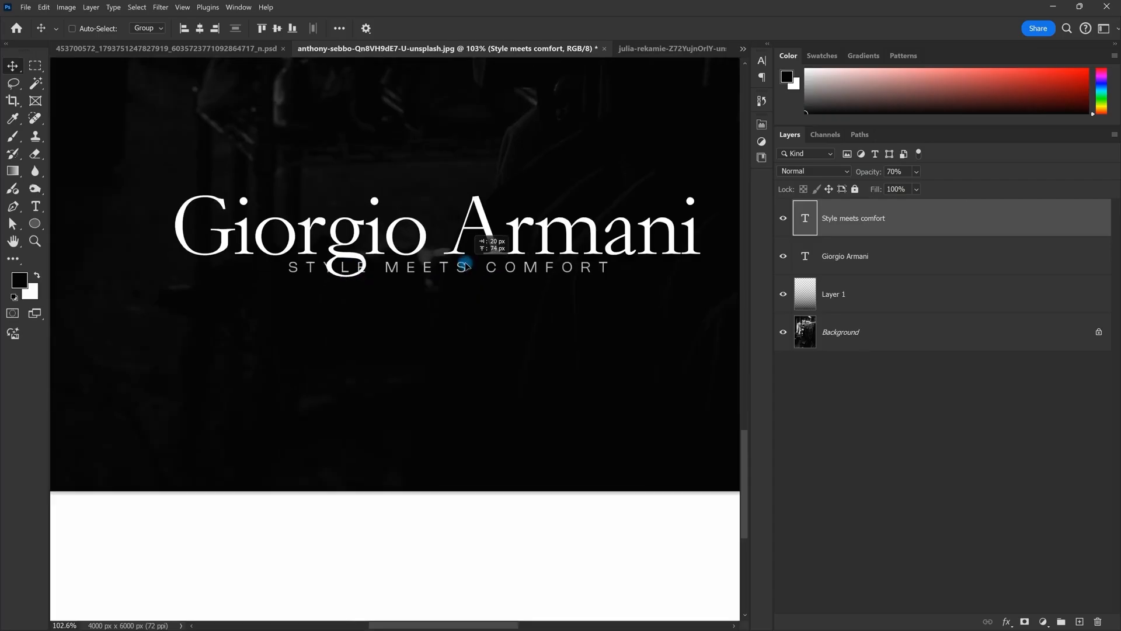
pyautogui.doubleClick(367, 270)
# Step: Recentre the STYLE MEETS COMFORT subtitle and trim some of the extra spaces before MEETS
pyautogui.press('Escape')
pyautogui.moveTo(486, 269); pyautogui.dragTo(403, 307)
pyautogui.scroll(-4, 460, 270)
pyautogui.scroll(-2, 465, 241)
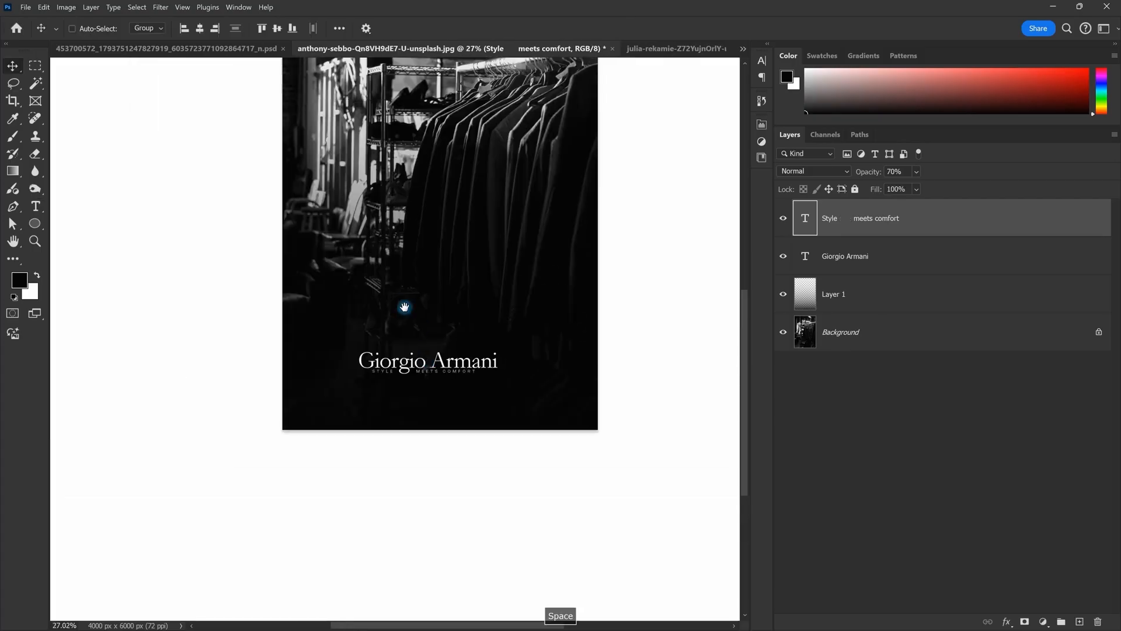
pyautogui.scroll(6, 424, 362)
pyautogui.doubleClick(421, 379)
pyautogui.press('BackSpace')
pyautogui.press('BackSpace')
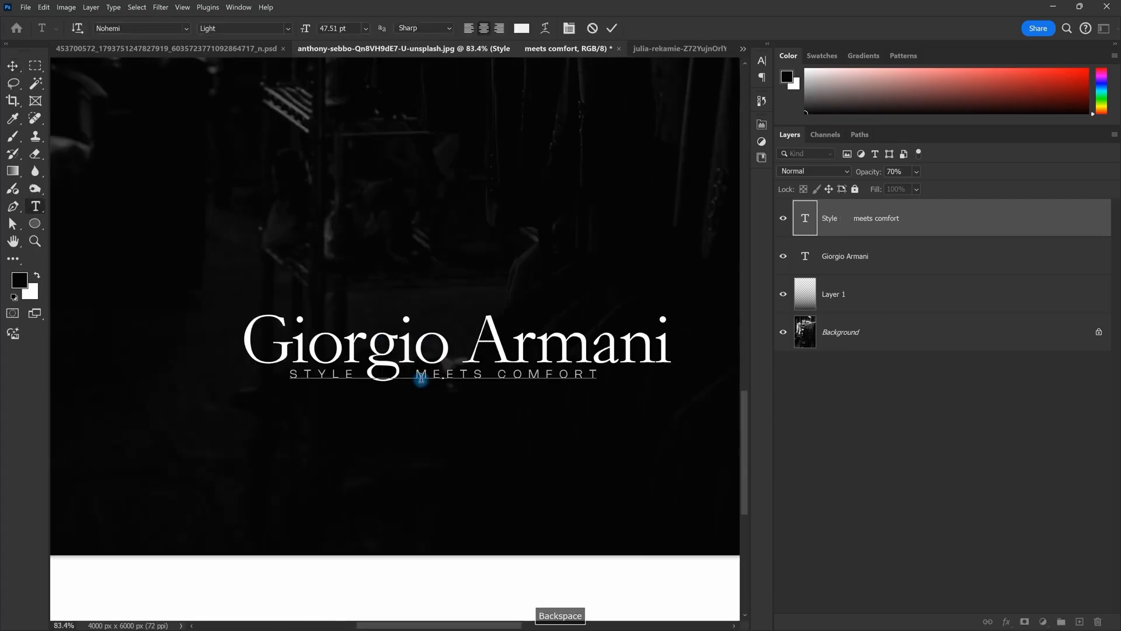
pyautogui.press('Escape')
# Step: Pan across the poster to review the respaced subtitle
pyautogui.scroll(-5, 421, 379)
pyautogui.moveTo(495, 303); pyautogui.dragTo(503, 371)
pyautogui.scroll(-2, 503, 372)
pyautogui.moveTo(456, 401); pyautogui.dragTo(454, 403)
pyautogui.scroll(1, 455, 409)
pyautogui.scroll(6, 465, 422)
pyautogui.moveTo(518, 382); pyautogui.dragTo(524, 387)
pyautogui.scroll(-9, 512, 256)
pyautogui.scroll(3, 555, 292)
pyautogui.moveTo(515, 263); pyautogui.dragTo(502, 373)
pyautogui.scroll(2, 555, 293)
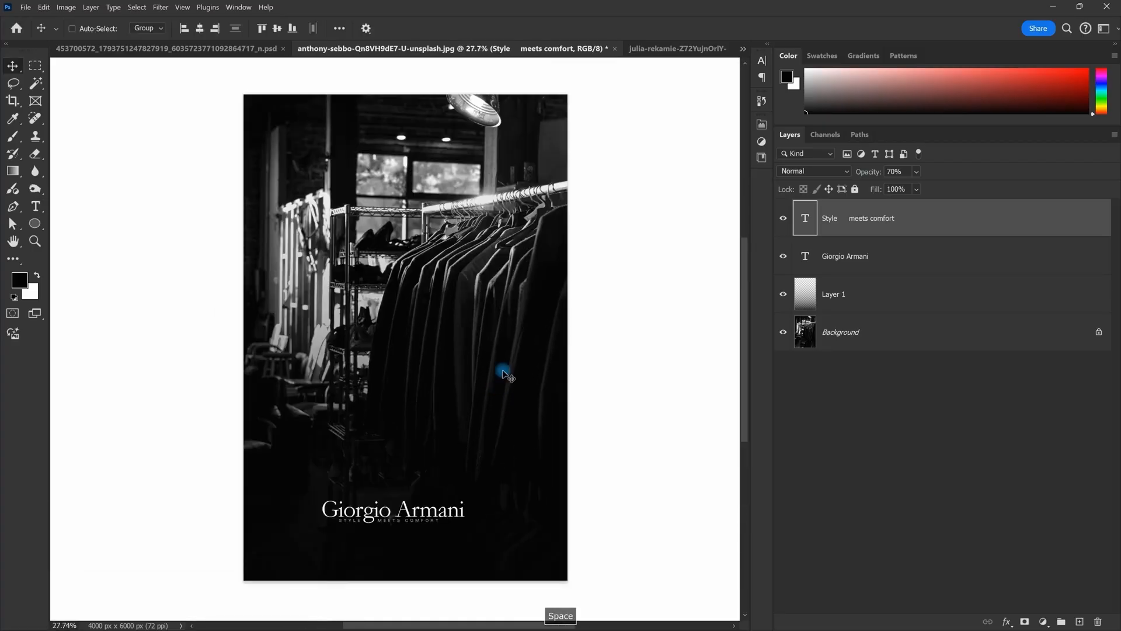
pyautogui.scroll(-2, 503, 374)
pyautogui.scroll(2, 454, 407)
pyautogui.moveTo(461, 408); pyautogui.dragTo(475, 420)
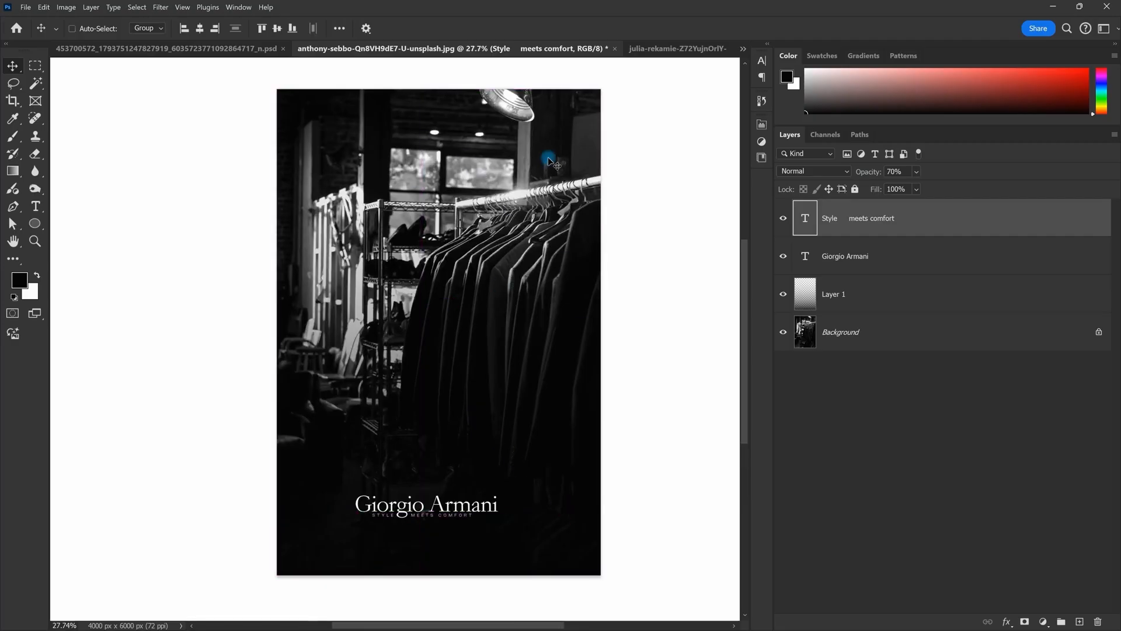
# Step: Centre the view on the Giorgio Armani title and select its full text for editing
pyautogui.moveTo(569, 203); pyautogui.dragTo(565, 205)
pyautogui.scroll(4, 447, 467)
pyautogui.scroll(-2, 450, 428)
pyautogui.scroll(2, 485, 412)
pyautogui.moveTo(489, 406); pyautogui.dragTo(534, 245)
pyautogui.scroll(2, 534, 251)
pyautogui.moveTo(565, 339); pyautogui.dragTo(523, 316)
pyautogui.scroll(-1, 463, 318)
pyautogui.doubleClick(483, 303)
pyautogui.press('Escape')
pyautogui.doubleClick(483, 302)
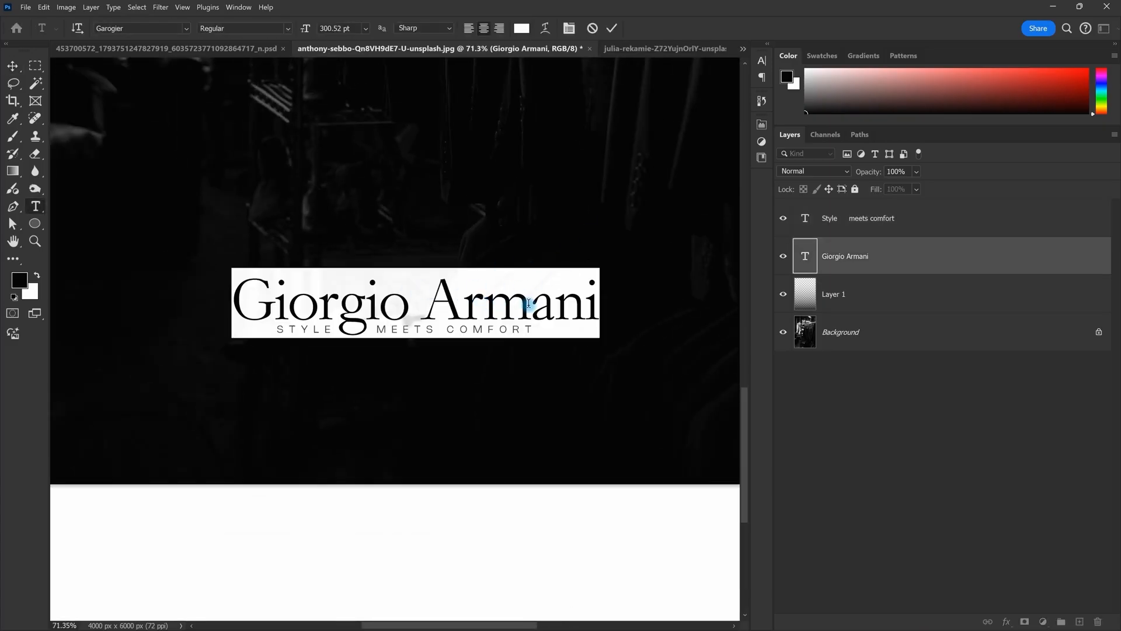
# Step: Set the Giorgio Armani title's tracking to -40 in the Character panel and commit it
pyautogui.click(572, 33)
pyautogui.press('Escape')
pyautogui.doubleClick(535, 303)
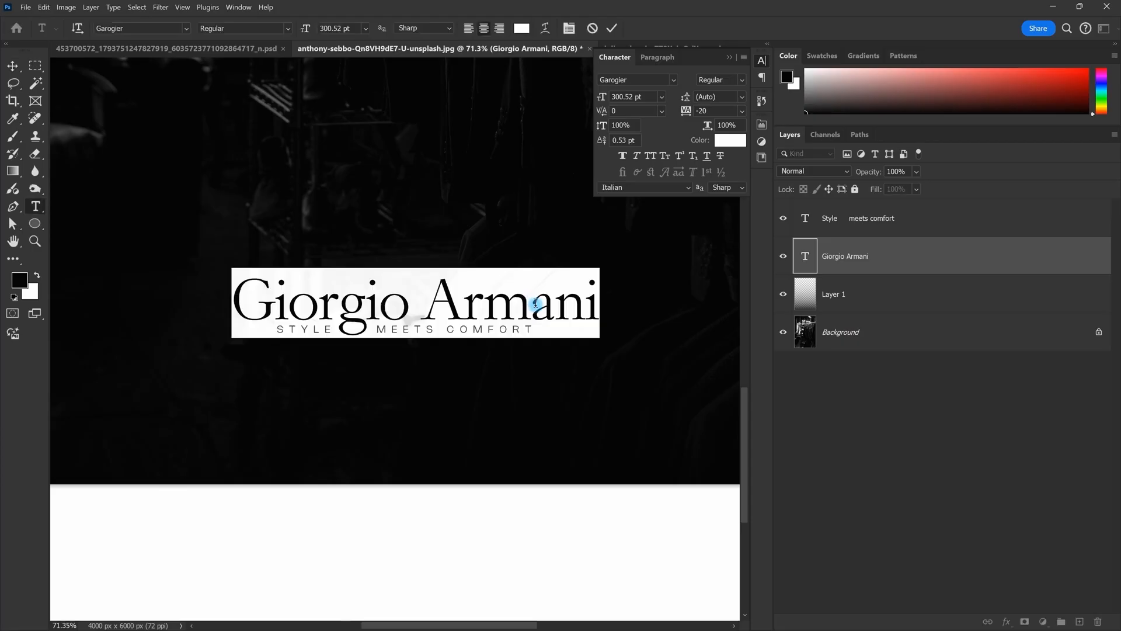
pyautogui.hotkey('alt', 'Right')
pyautogui.hotkey('alt', 'Right')
pyautogui.hotkey('alt', 'Right')
pyautogui.hotkey('alt', 'Right')
pyautogui.hotkey('alt', 'Right')
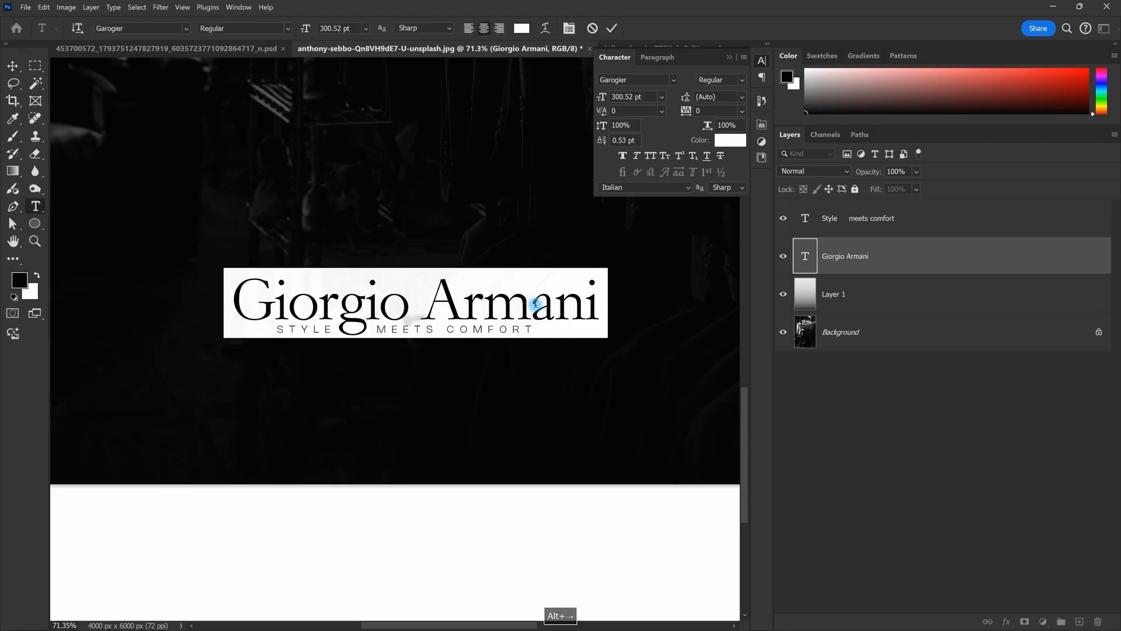
pyautogui.hotkey('alt', 'Right')
pyautogui.hotkey('alt', 'Right')
pyautogui.hotkey('alt', 'Right')
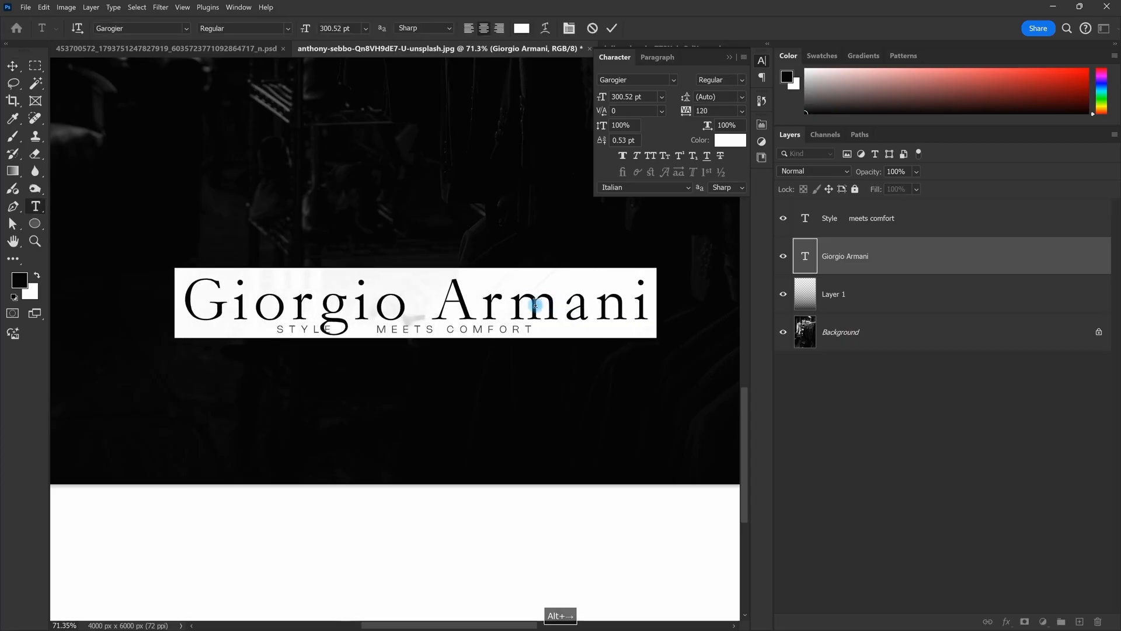
pyautogui.hotkey('alt', 'Left')
pyautogui.hotkey('alt', 'Left')
pyautogui.hotkey('alt', 'Left')
pyautogui.hotkey('alt', 'Left')
pyautogui.hotkey('alt', 'Left')
pyautogui.hotkey('alt', 'Left')
pyautogui.hotkey('alt', 'Left')
pyautogui.hotkey('alt', 'Left')
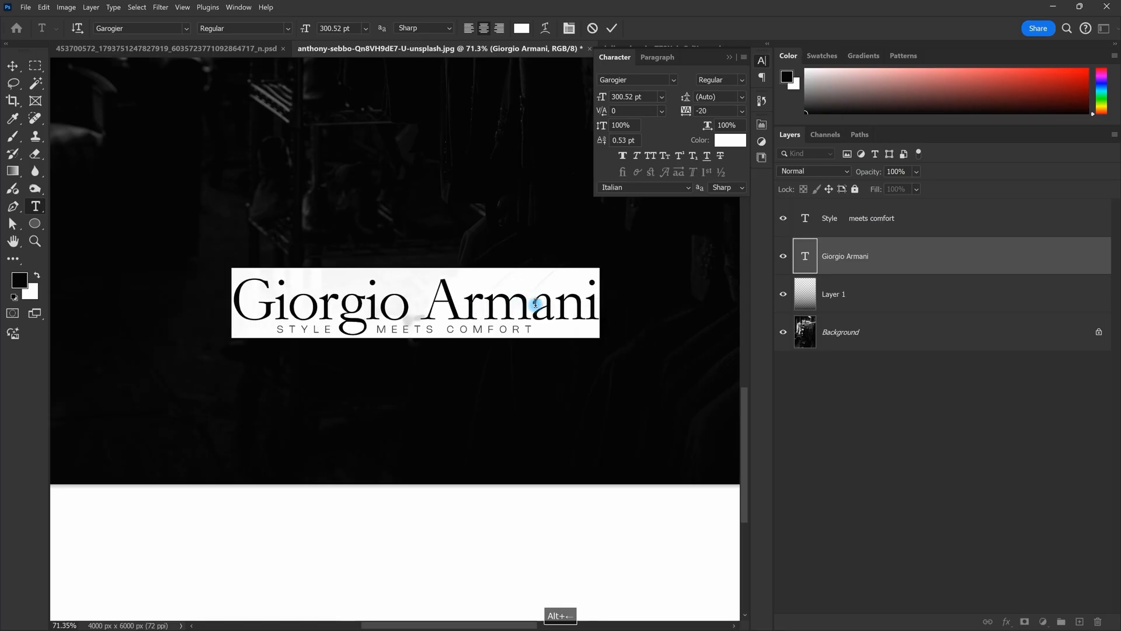
pyautogui.hotkey('alt', 'Left')
pyautogui.press('Escape')
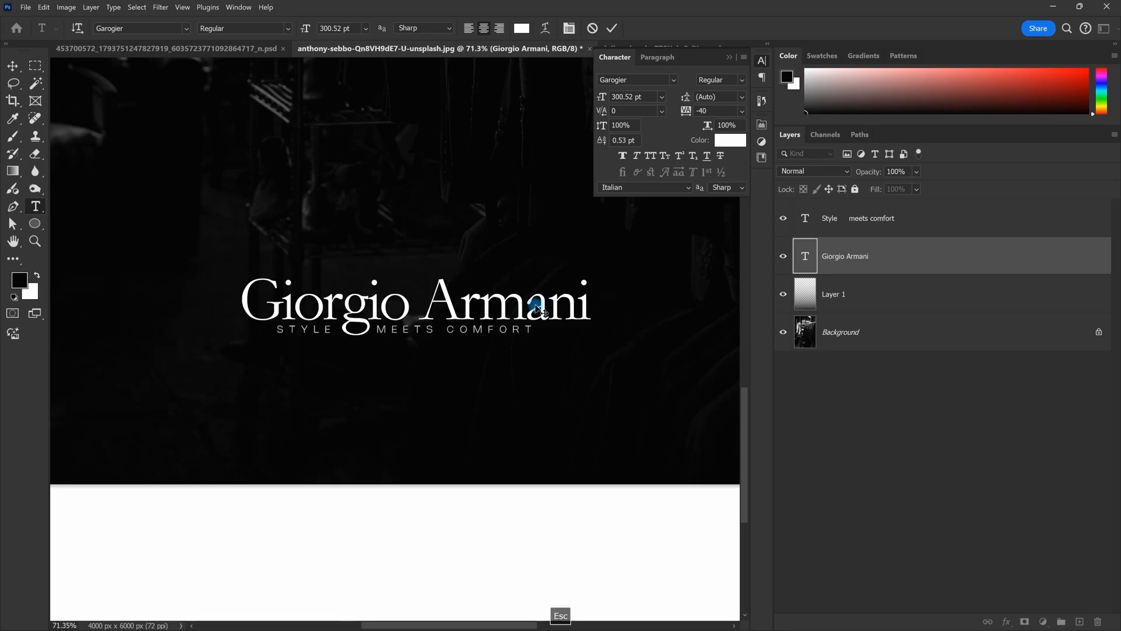
# Step: Pan out to the whole poster and collapse the Character panel
pyautogui.press('v')
pyautogui.scroll(-8, 535, 298)
pyautogui.moveTo(498, 225); pyautogui.dragTo(420, 351)
pyautogui.scroll(-1, 385, 432)
pyautogui.moveTo(383, 434); pyautogui.dragTo(384, 468)
pyautogui.scroll(-3, 429, 432)
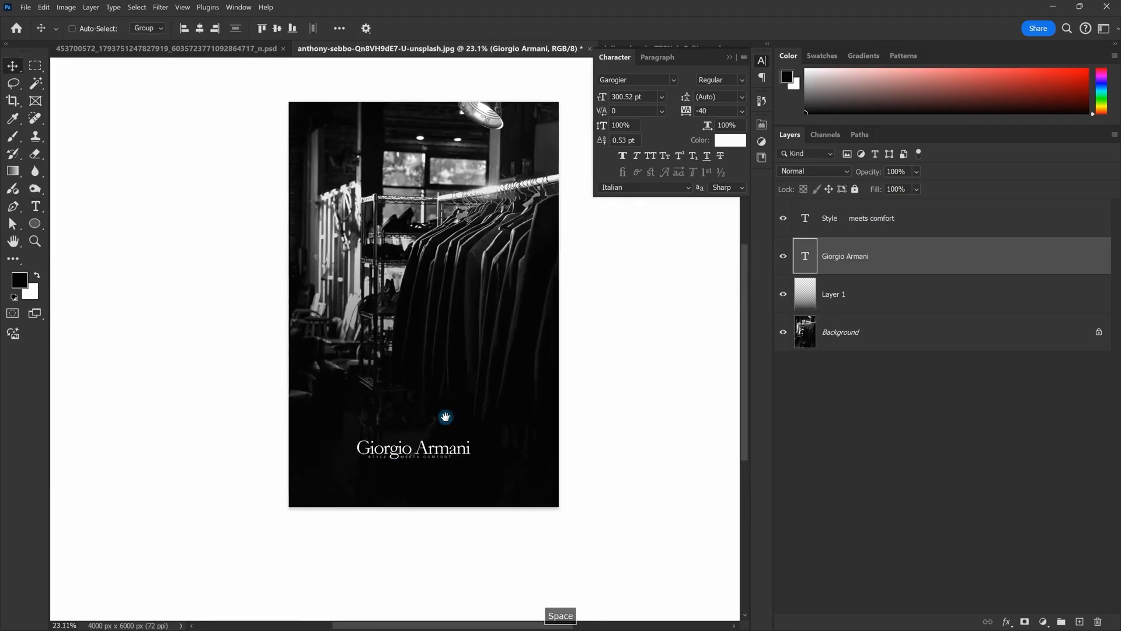
pyautogui.scroll(2, 453, 354)
pyautogui.moveTo(474, 316); pyautogui.dragTo(470, 342)
pyautogui.click(728, 57)
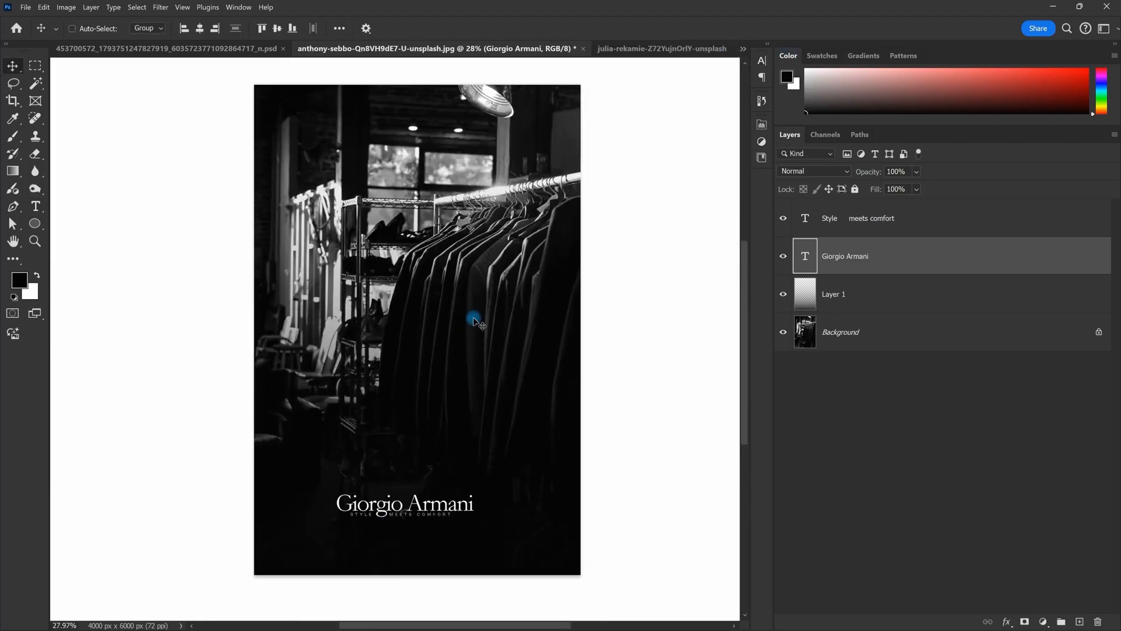
pyautogui.scroll(-1, 473, 319)
pyautogui.scroll(-2, 493, 327)
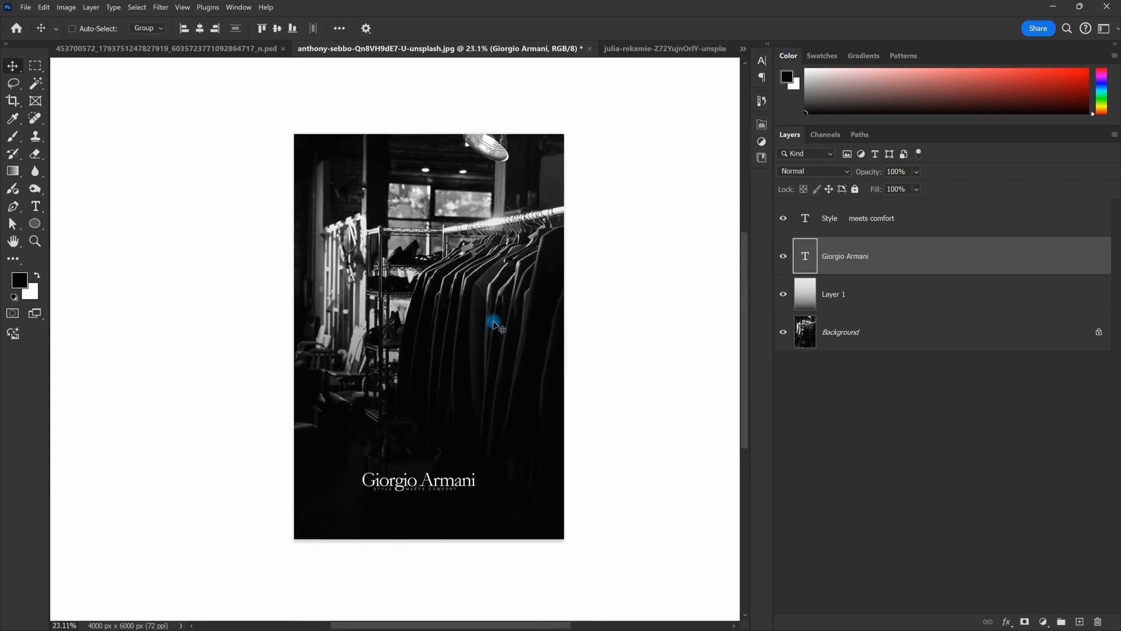
# Step: Switch to the julia-rekamie fitness model photo
pyautogui.click(701, 48)
pyautogui.scroll(-1, 513, 268)
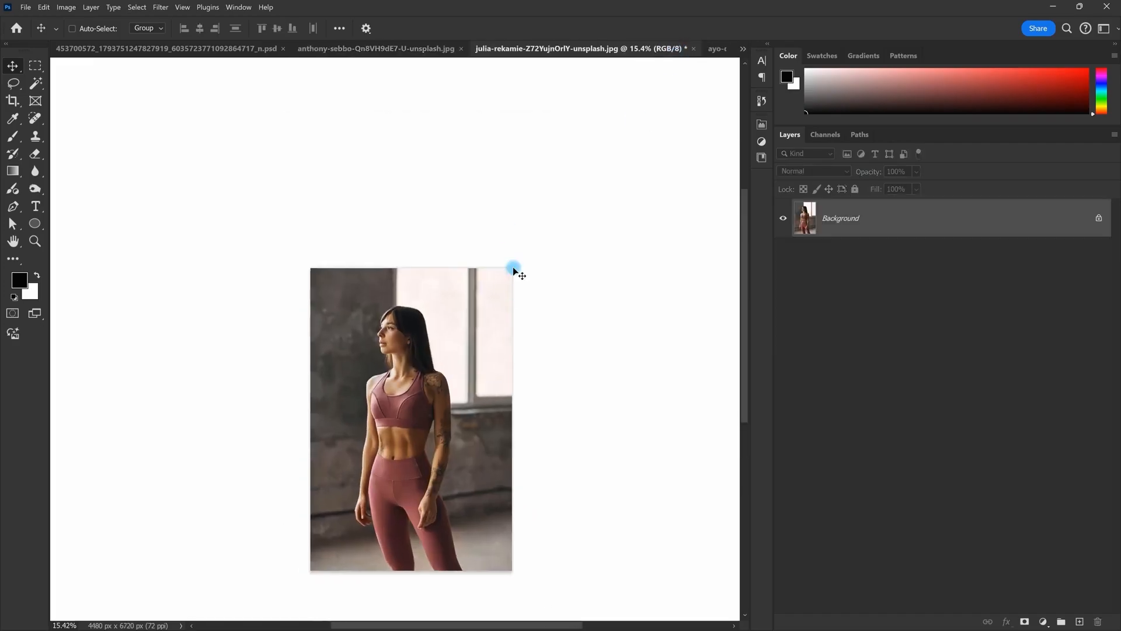
pyautogui.scroll(4, 475, 268)
pyautogui.scroll(-2, 441, 244)
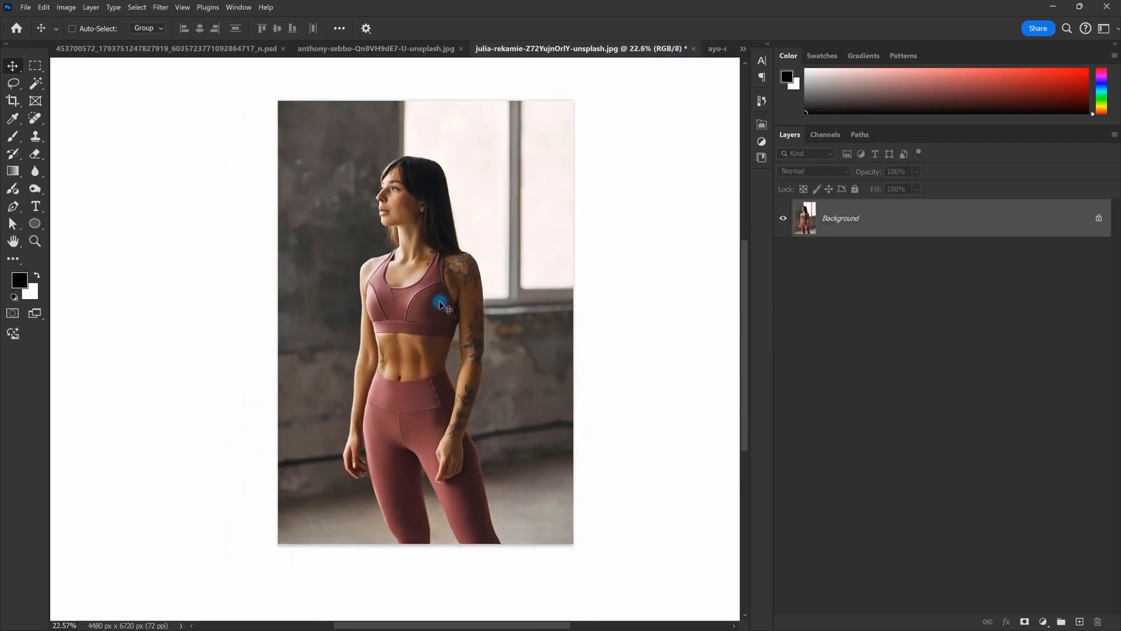
pyautogui.scroll(2, 441, 305)
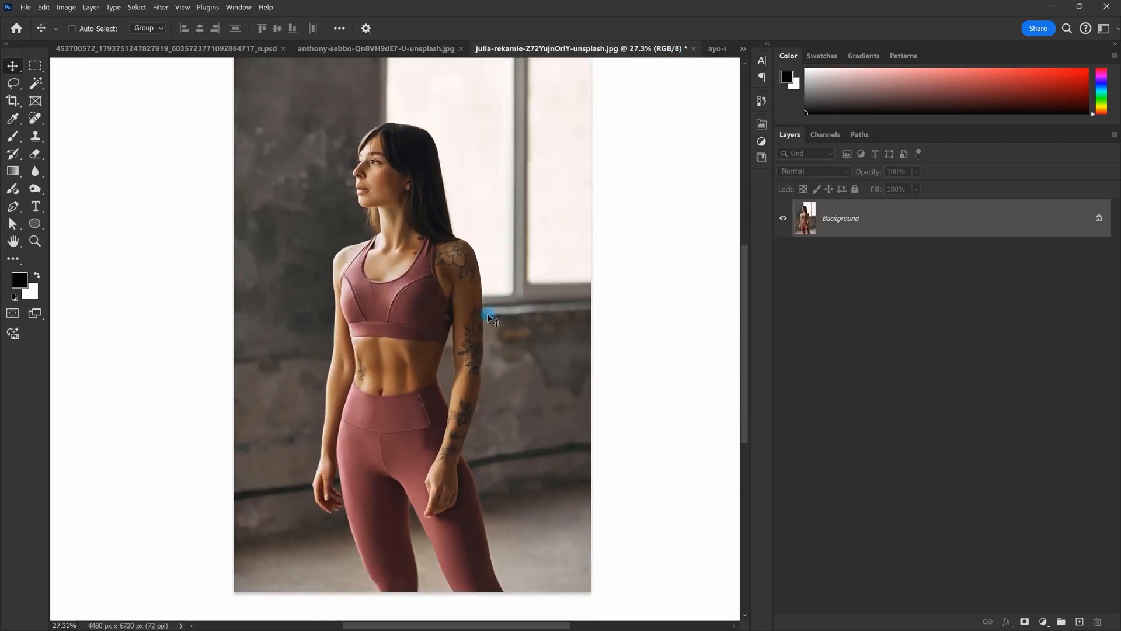
pyautogui.scroll(-1, 476, 326)
# Step: Select the woman with Object Selection's Select Subject and add a layer mask hiding the background
pyautogui.click(35, 85)
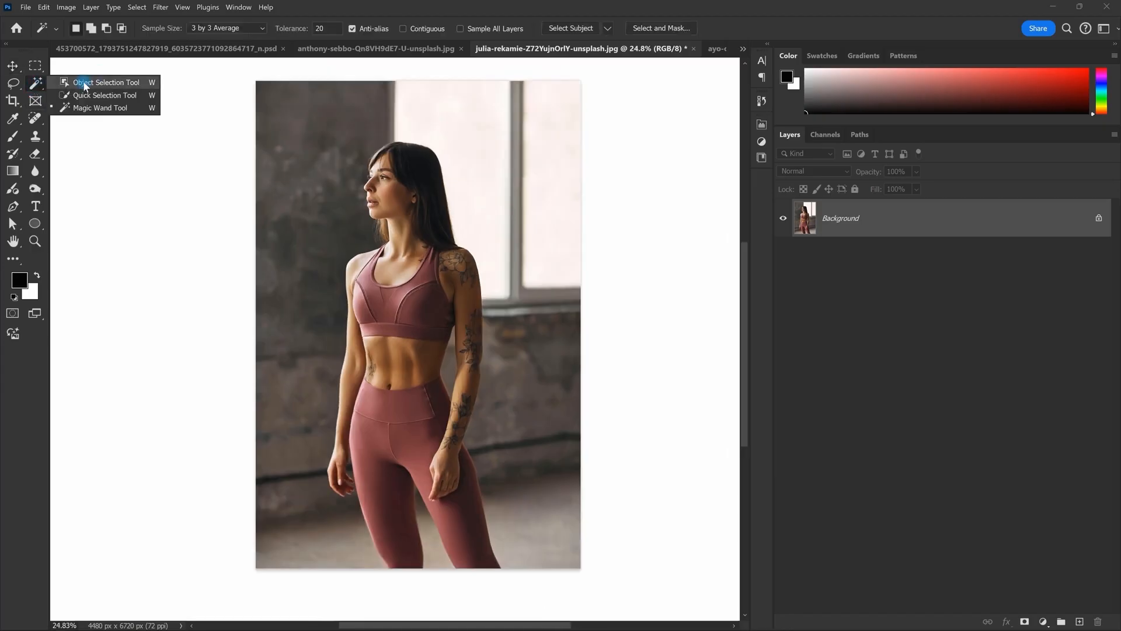
pyautogui.click(85, 83)
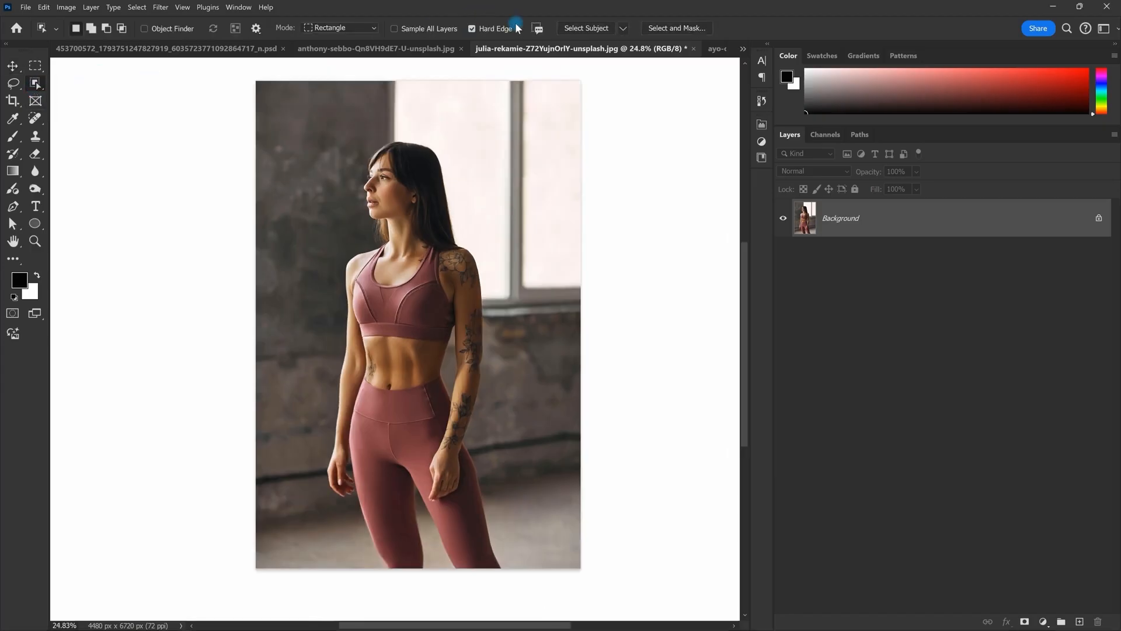
pyautogui.click(591, 28)
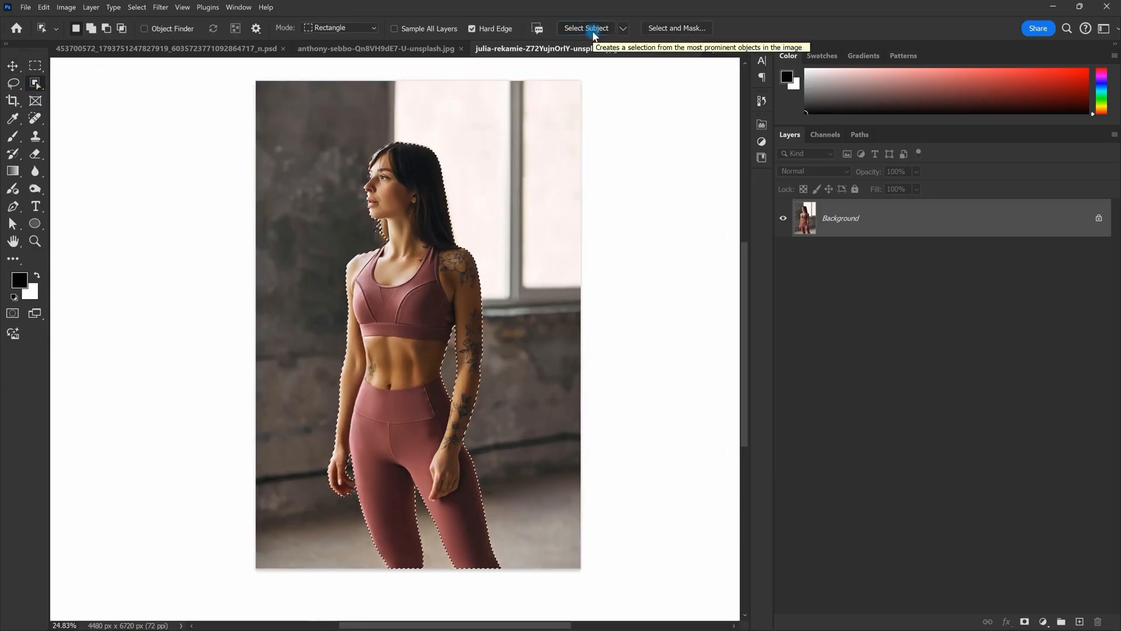
pyautogui.click(1024, 621)
pyautogui.click(1044, 622)
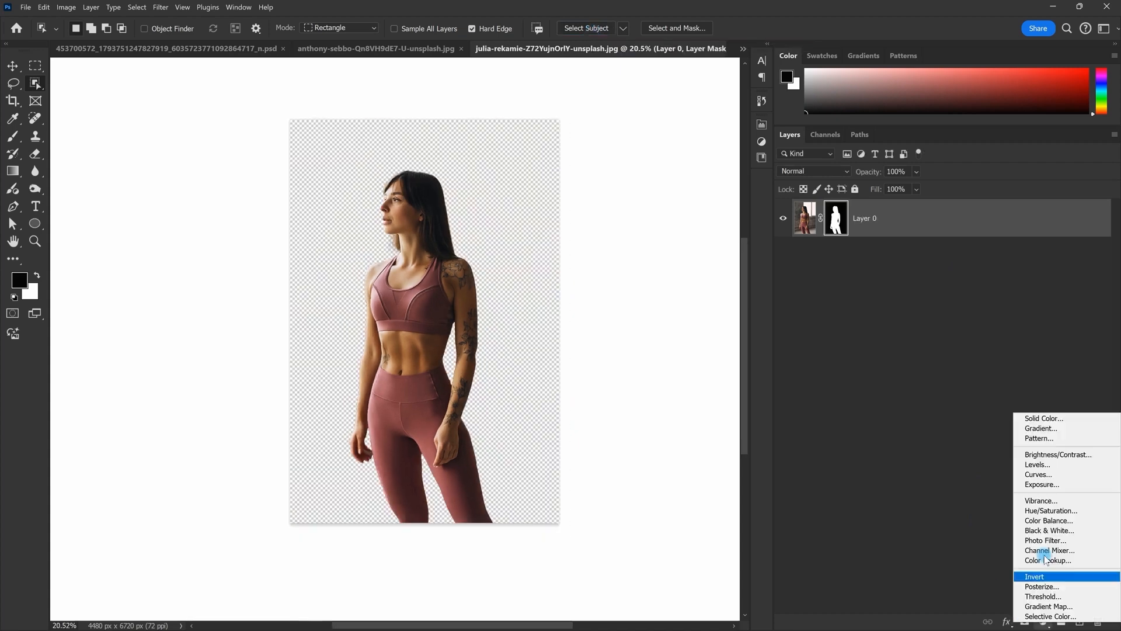
# Step: Add a Solid Color fill below Layer 0, sampled from her top as mauve #80575b
pyautogui.click(1045, 418)
pyautogui.click(913, 80)
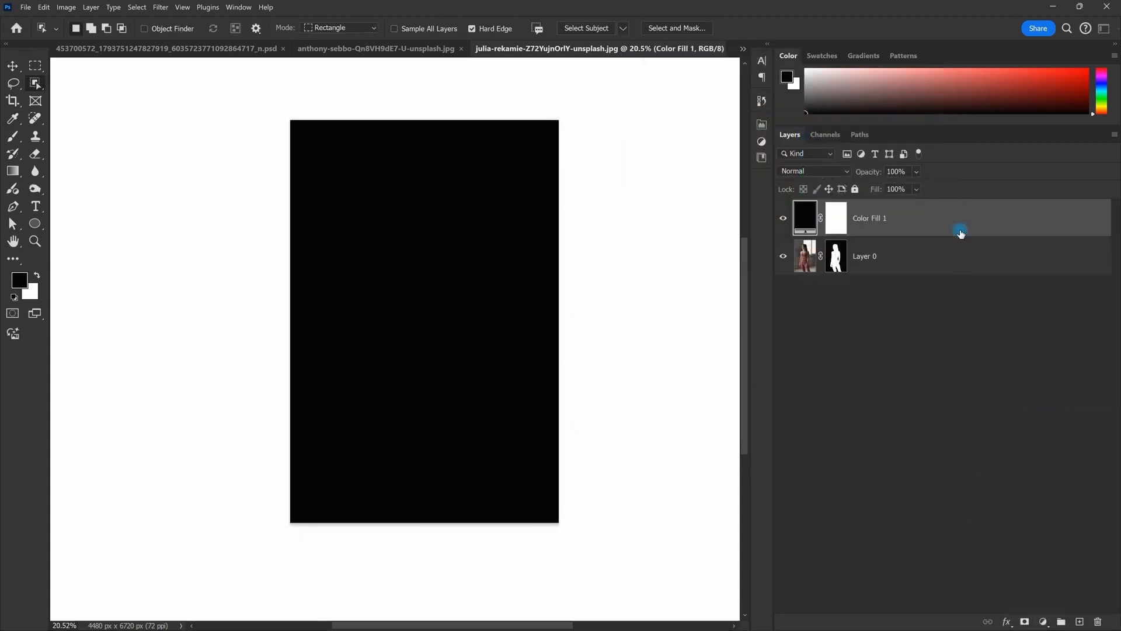
pyautogui.moveTo(958, 231); pyautogui.dragTo(956, 275)
pyautogui.doubleClick(809, 256)
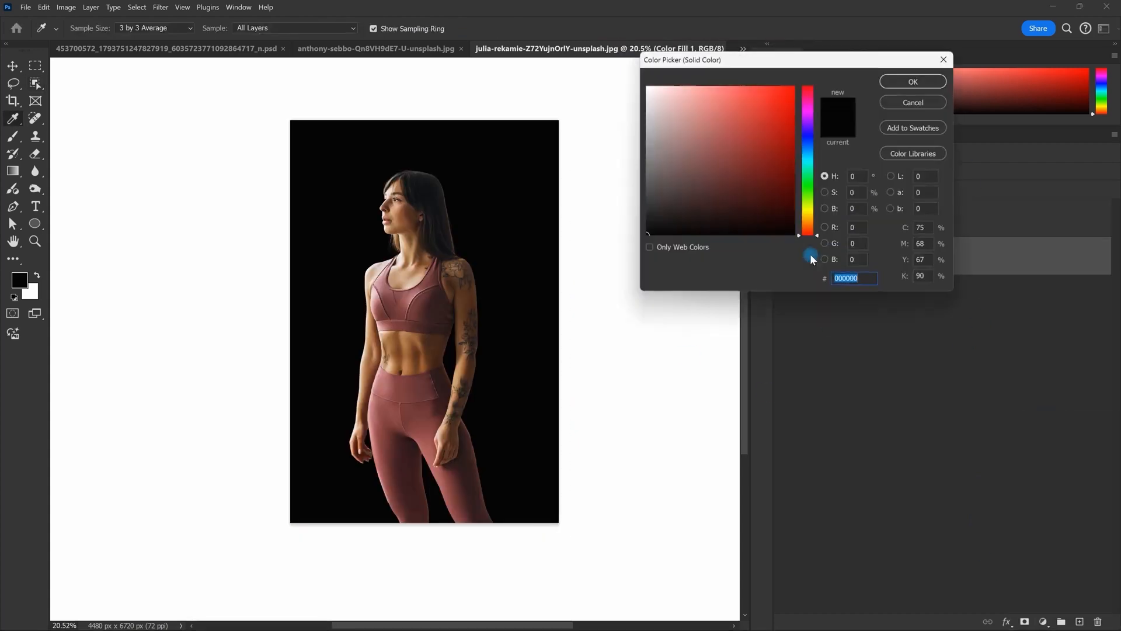
pyautogui.click(409, 295)
pyautogui.moveTo(410, 296)
pyautogui.mouseDown()
pyautogui.moveTo(421, 393)
pyautogui.moveTo(428, 320)
pyautogui.moveTo(417, 296)
pyautogui.mouseUp()
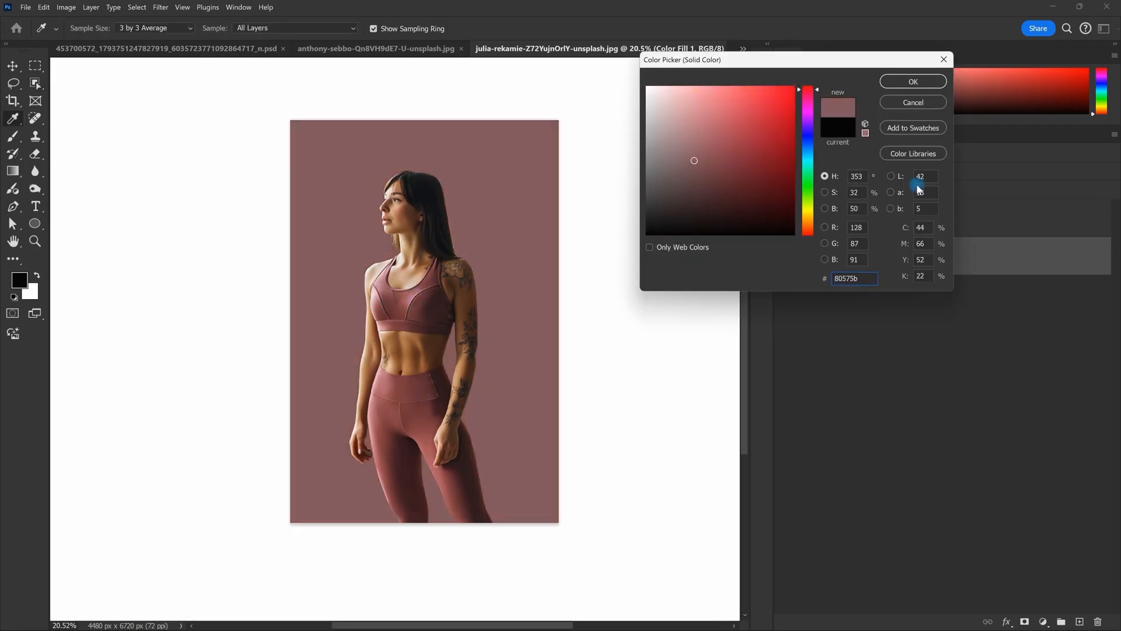
pyautogui.click(930, 85)
# Step: Rename the woman's layer from Layer 0 to 'Subject'
pyautogui.scroll(1, 542, 256)
pyautogui.press('v')
pyautogui.moveTo(464, 287)
pyautogui.mouseDown()
pyautogui.moveTo(450, 290)
pyautogui.moveTo(477, 278)
pyautogui.mouseUp()
pyautogui.doubleClick(872, 221)
pyautogui.write('Subject')
pyautogui.press('Return')
pyautogui.moveTo(526, 242); pyautogui.dragTo(530, 248)
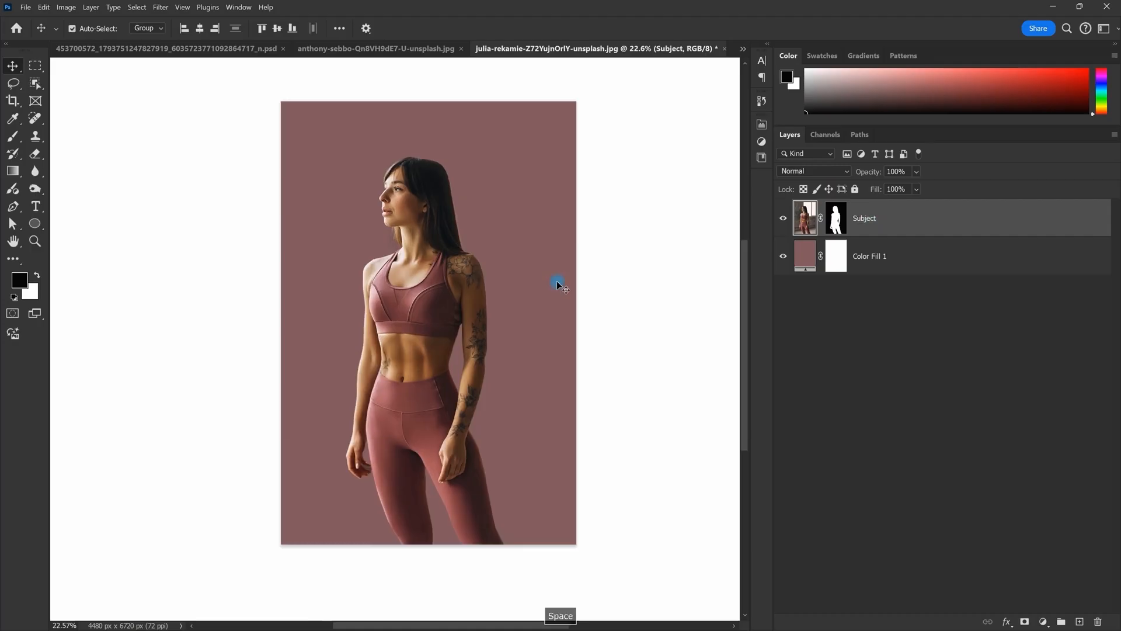
# Step: Load the woman's silhouette from the Subject mask as a selection and expand it by 4 px
pyautogui.keyDown('ctrl'); pyautogui.click(838, 225); pyautogui.keyUp('ctrl')
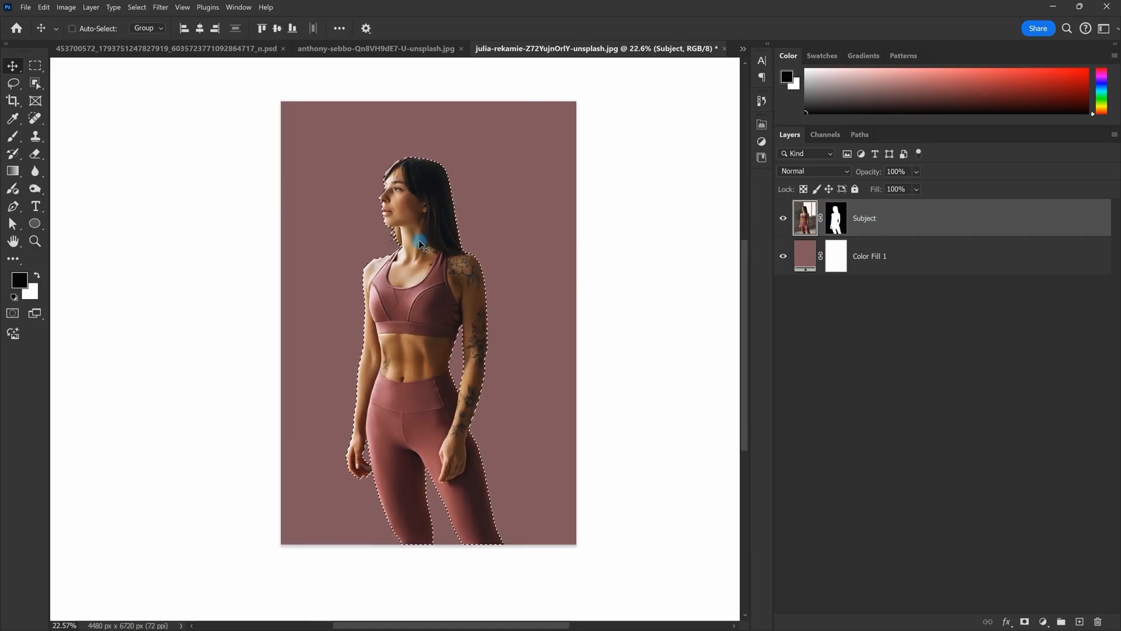
pyautogui.click(140, 6)
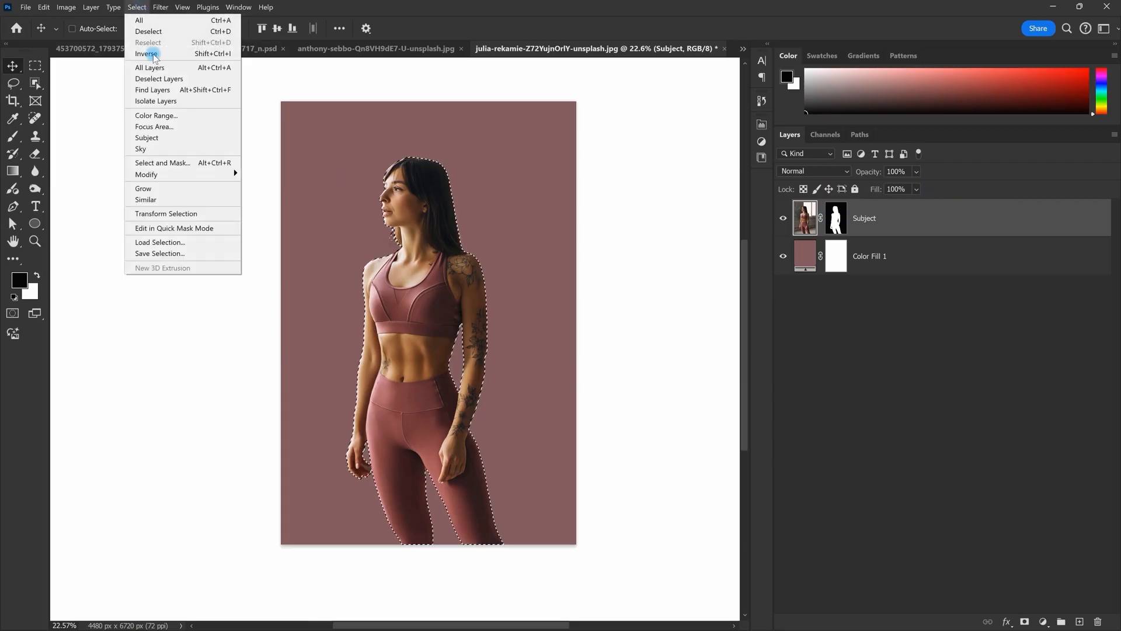
pyautogui.moveTo(175, 175)
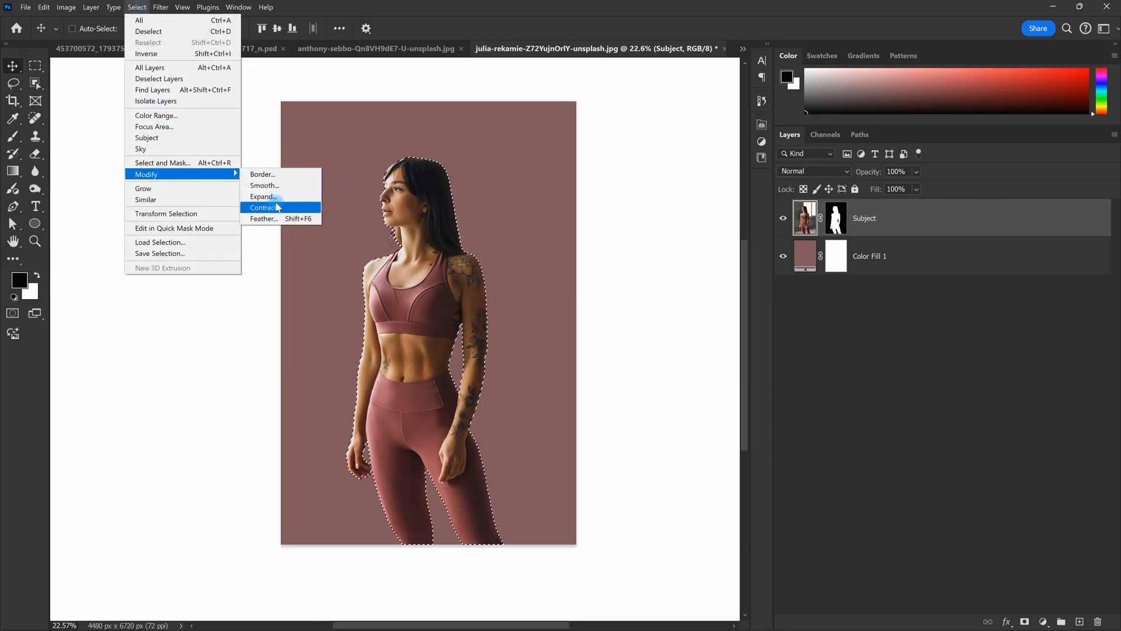
pyautogui.click(264, 196)
pyautogui.write('4')
pyautogui.press('Return')
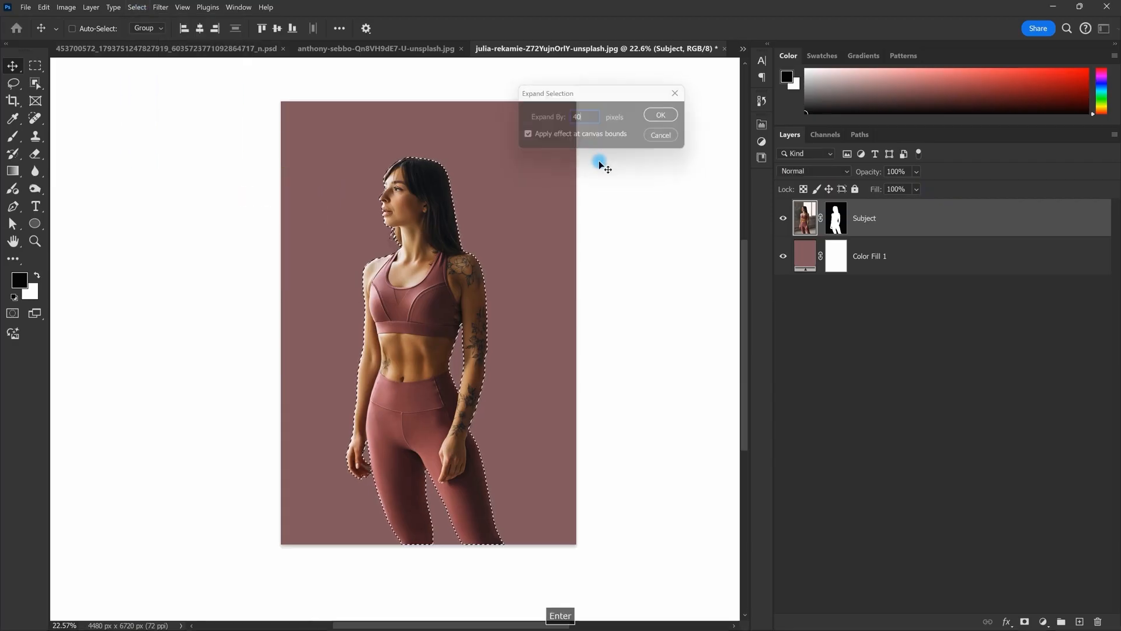
# Step: Expand the selection a further 80 px and make Color Fill 1 the active layer
pyautogui.click(136, 7)
pyautogui.moveTo(193, 173)
pyautogui.click(288, 199)
pyautogui.write('80')
pyautogui.press('Return')
pyautogui.scroll(-2, 442, 266)
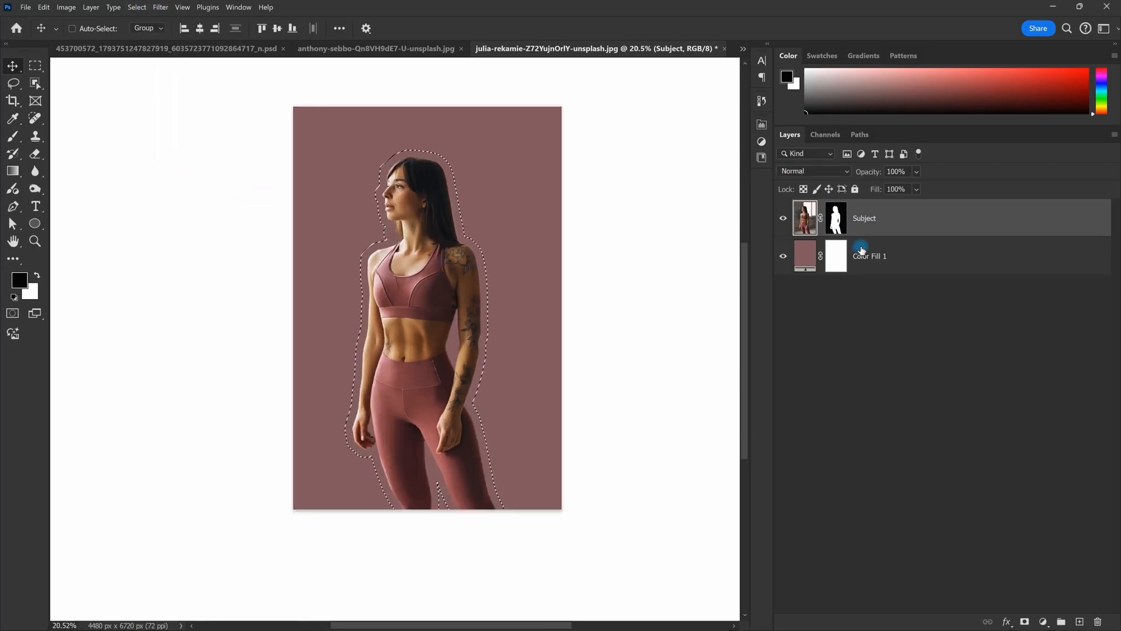
pyautogui.click(884, 255)
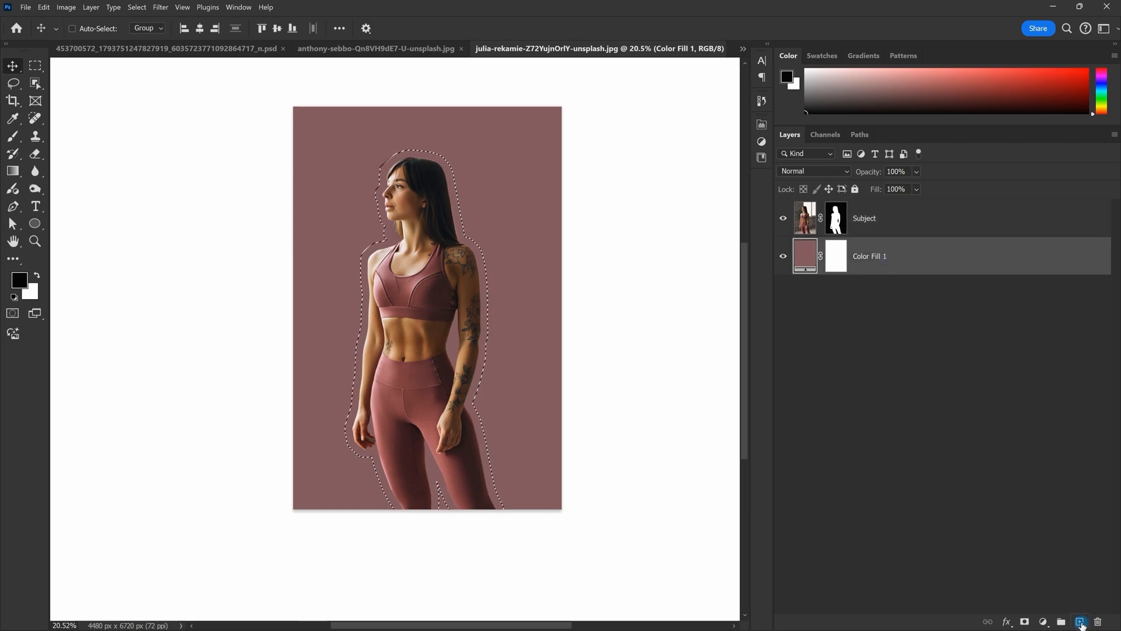
# Step: Add a new layer above the backdrop and fill the expanded selection with a sampled pink
pyautogui.click(1080, 622)
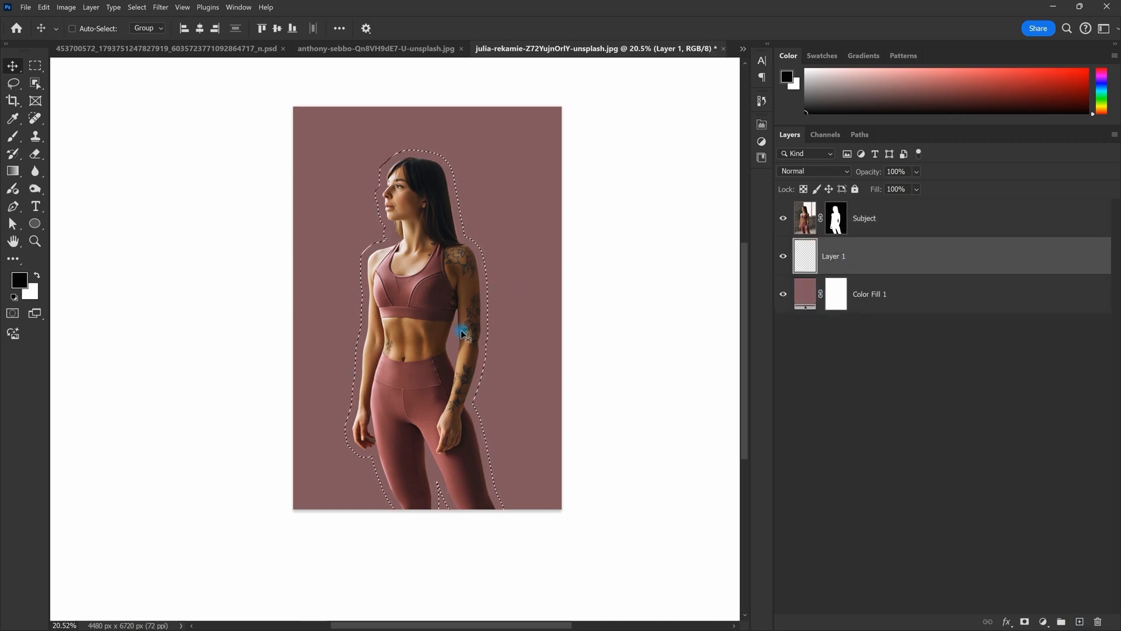
pyautogui.press('i')
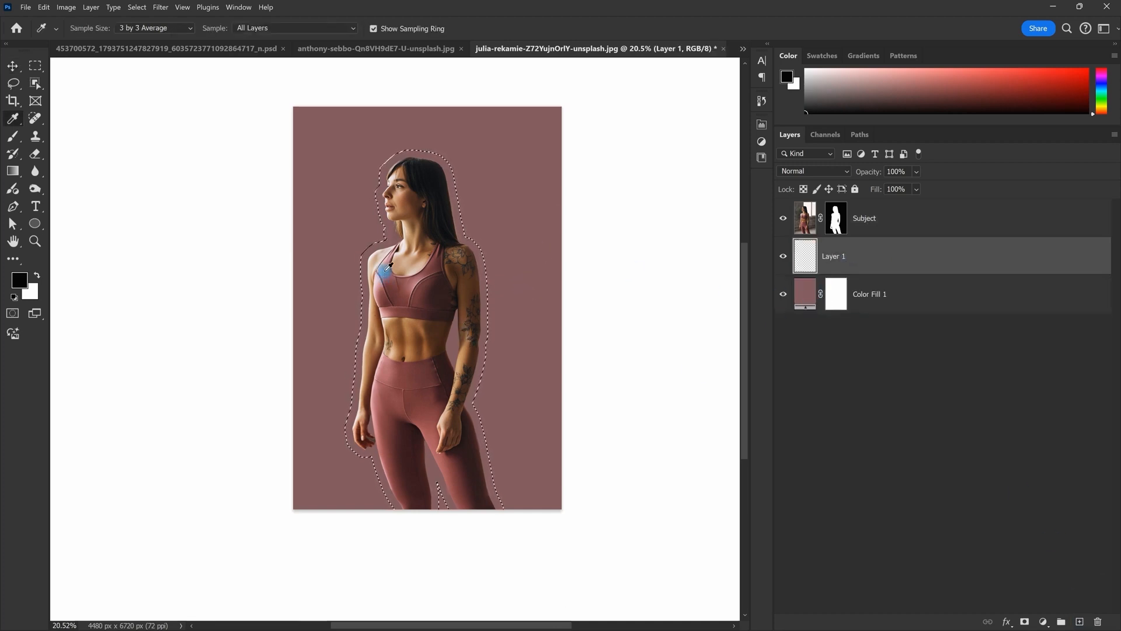
pyautogui.click(907, 267)
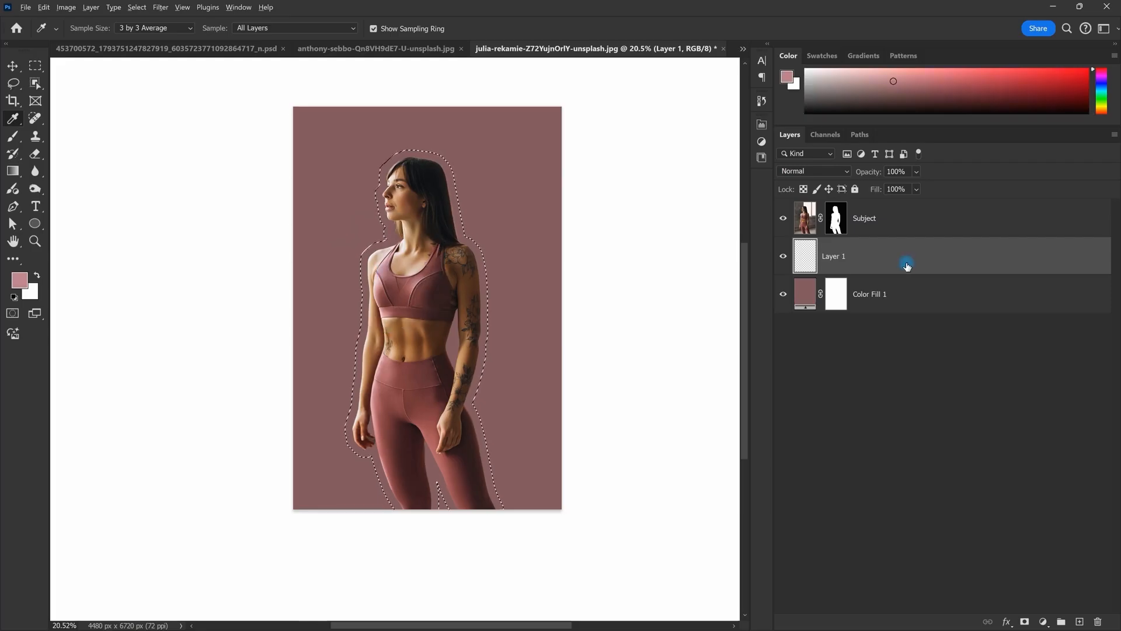
pyautogui.hotkey('alt', 'BackSpace')
pyautogui.hotkey('ctrl', 'd')
# Step: Offset the filled outline shape slightly to the left of the woman's silhouette
pyautogui.press('v')
pyautogui.scroll(-2, 476, 289)
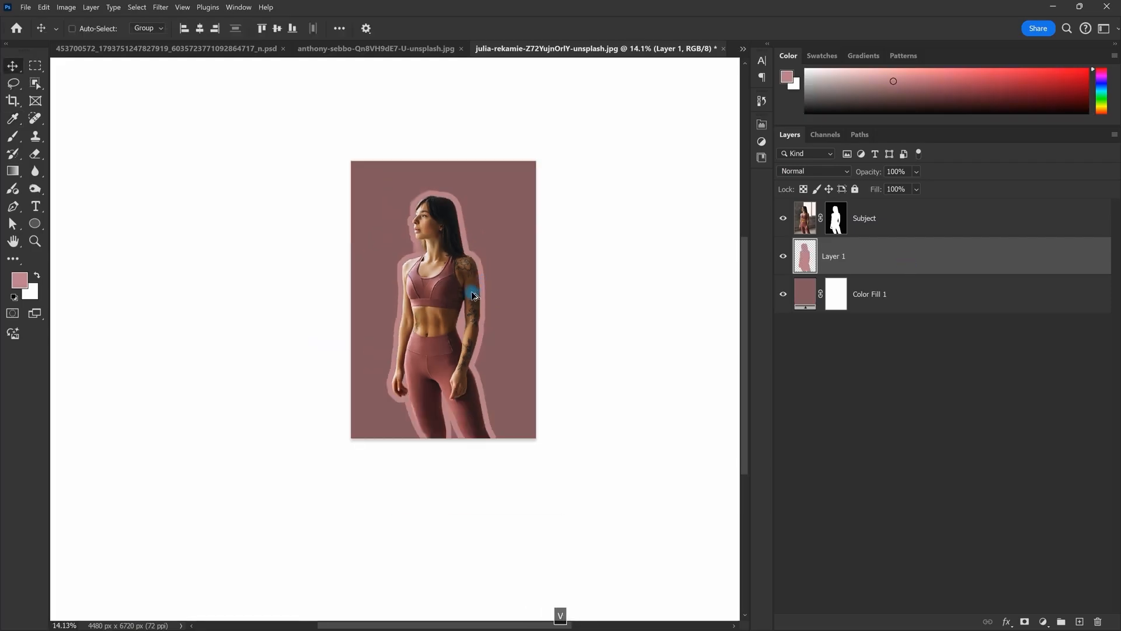
pyautogui.scroll(3, 476, 291)
pyautogui.scroll(1, 499, 261)
pyautogui.scroll(-1, 501, 260)
pyautogui.scroll(1, 501, 255)
pyautogui.moveTo(494, 259)
pyautogui.mouseDown()
pyautogui.moveTo(508, 261)
pyautogui.moveTo(496, 254)
pyautogui.moveTo(495, 265)
pyautogui.mouseUp()
pyautogui.scroll(-4, 496, 264)
pyautogui.moveTo(495, 265); pyautogui.dragTo(481, 298)
pyautogui.scroll(3, 481, 298)
pyautogui.scroll(1, 517, 312)
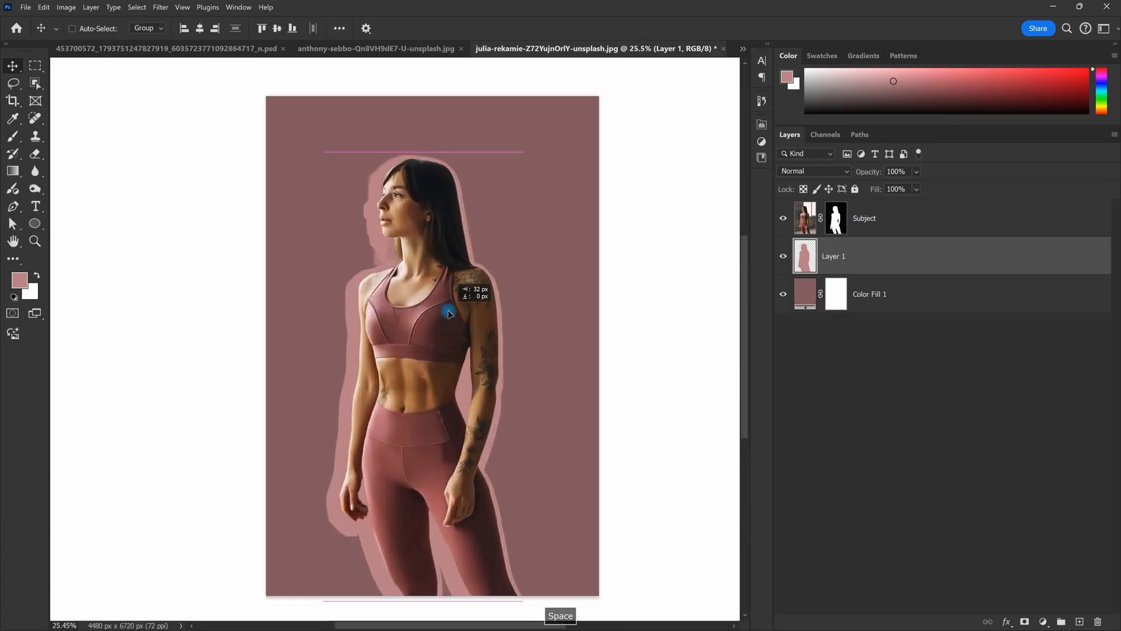
pyautogui.scroll(-2, 446, 317)
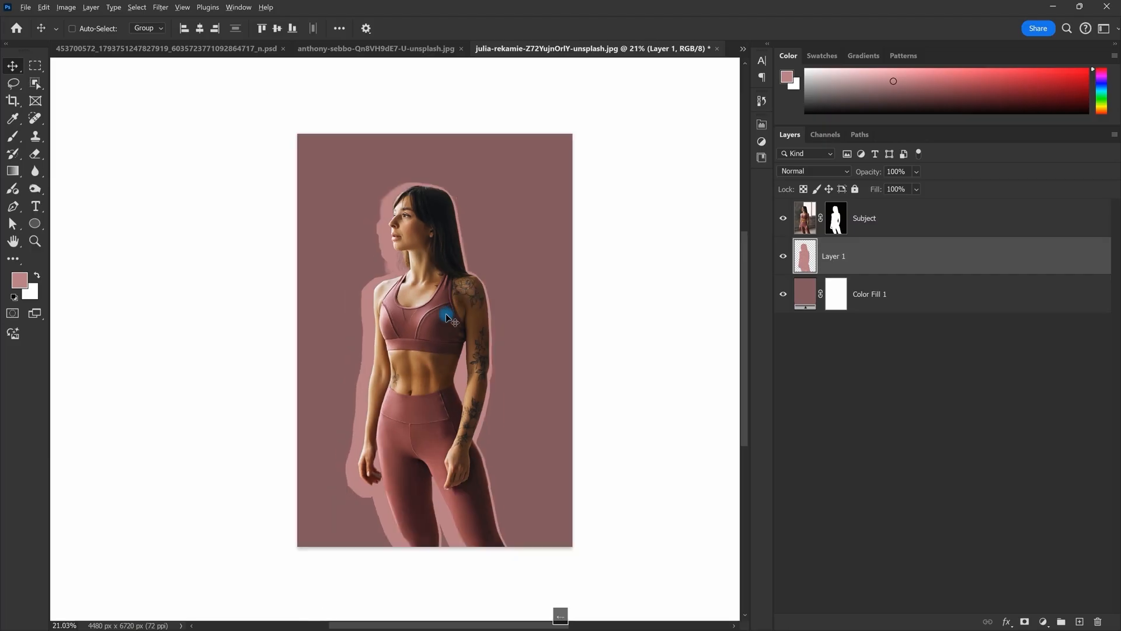
pyautogui.scroll(2, 448, 316)
pyautogui.scroll(-2, 449, 316)
pyautogui.moveTo(538, 321); pyautogui.dragTo(528, 321)
pyautogui.scroll(1, 461, 308)
pyautogui.moveTo(462, 308); pyautogui.dragTo(475, 281)
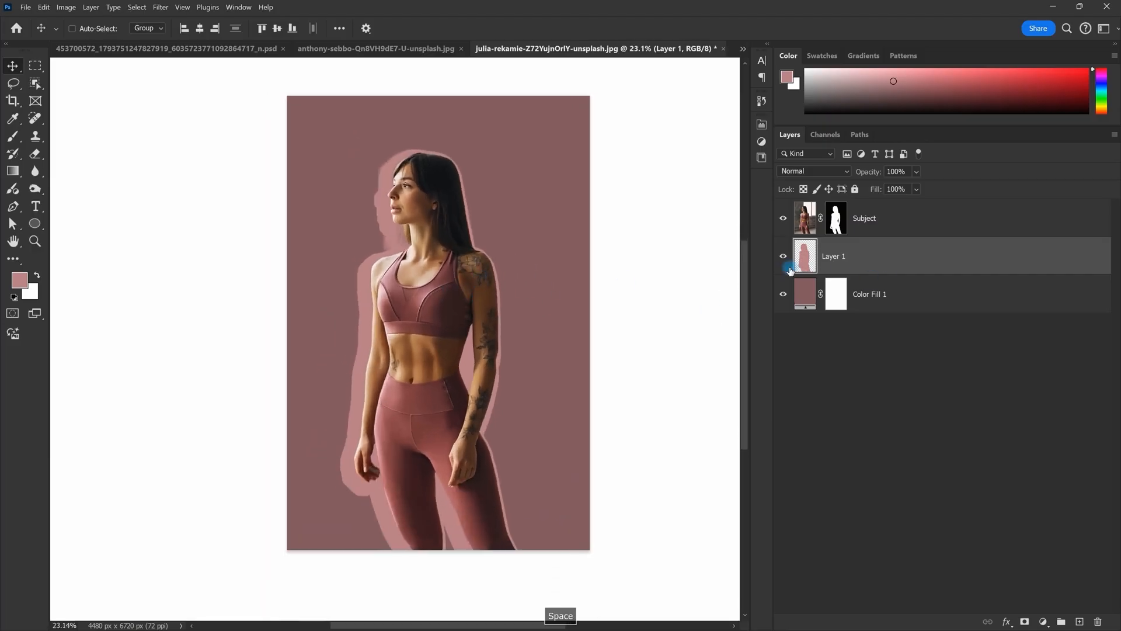
# Step: Refill the outline shape on Layer 1 with pale near-white #eaeaea
pyautogui.press('Escape')
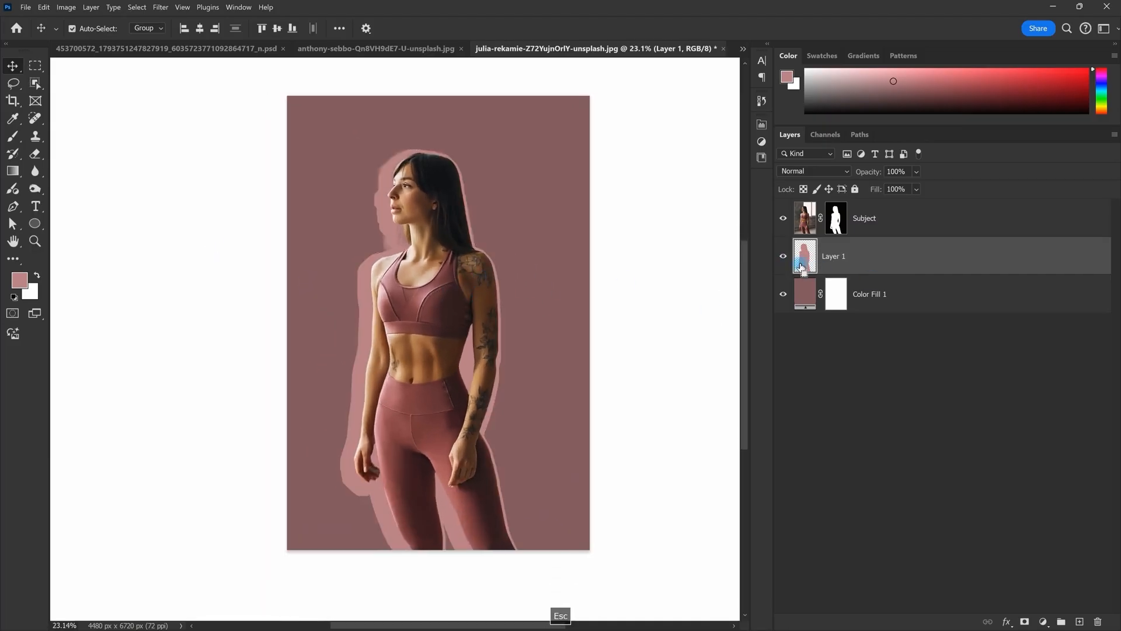
pyautogui.keyDown('ctrl'); pyautogui.click(808, 262); pyautogui.keyUp('ctrl')
pyautogui.click(19, 280)
pyautogui.moveTo(681, 177); pyautogui.dragTo(647, 87)
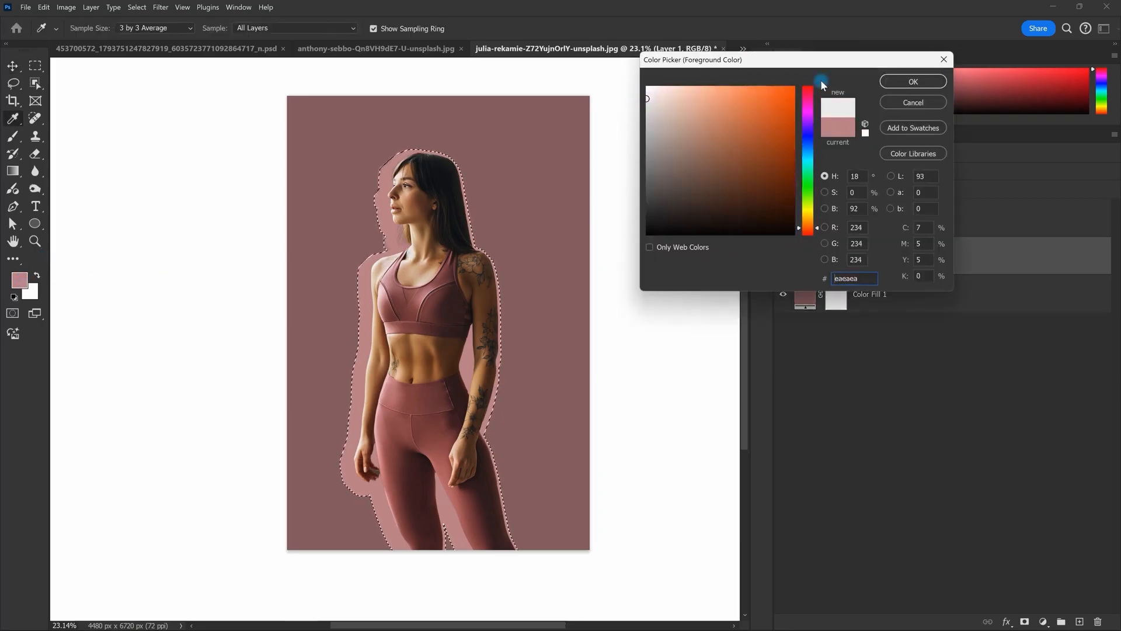
pyautogui.click(928, 79)
pyautogui.hotkey('alt', 'BackSpace')
pyautogui.hotkey('ctrl', 'd')
# Step: Select the Subject layer and add a new empty layer above it
pyautogui.scroll(-3, 476, 243)
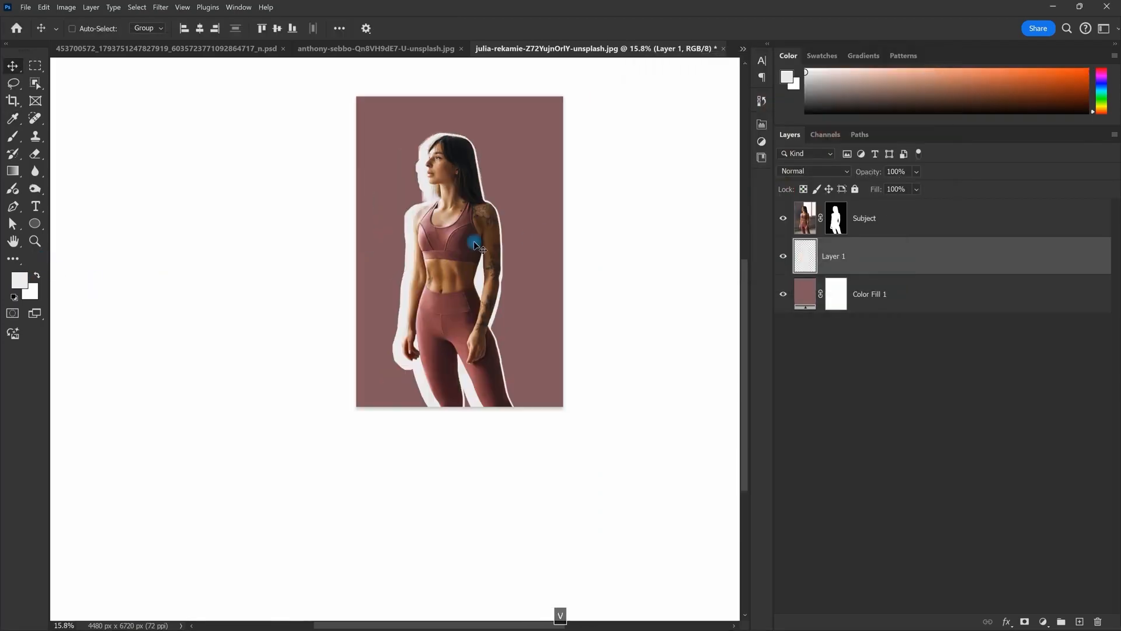
pyautogui.scroll(2, 432, 263)
pyautogui.scroll(1, 426, 271)
pyautogui.moveTo(474, 251)
pyautogui.mouseDown()
pyautogui.moveTo(478, 286)
pyautogui.moveTo(477, 270)
pyautogui.mouseUp()
pyautogui.click(881, 230)
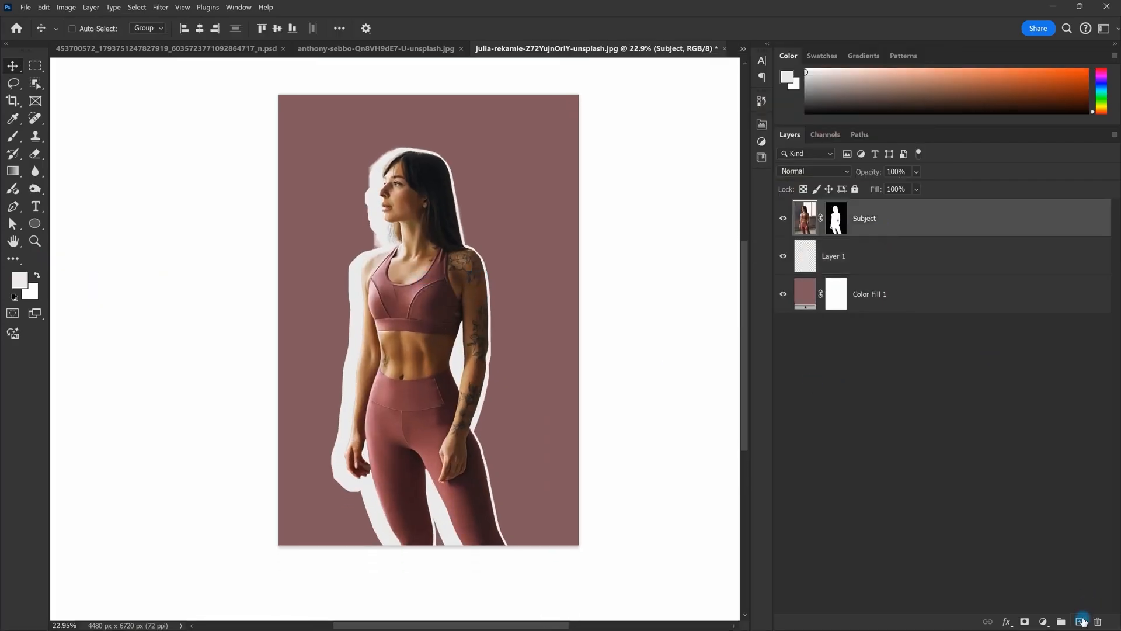
pyautogui.click(1081, 621)
pyautogui.click(36, 206)
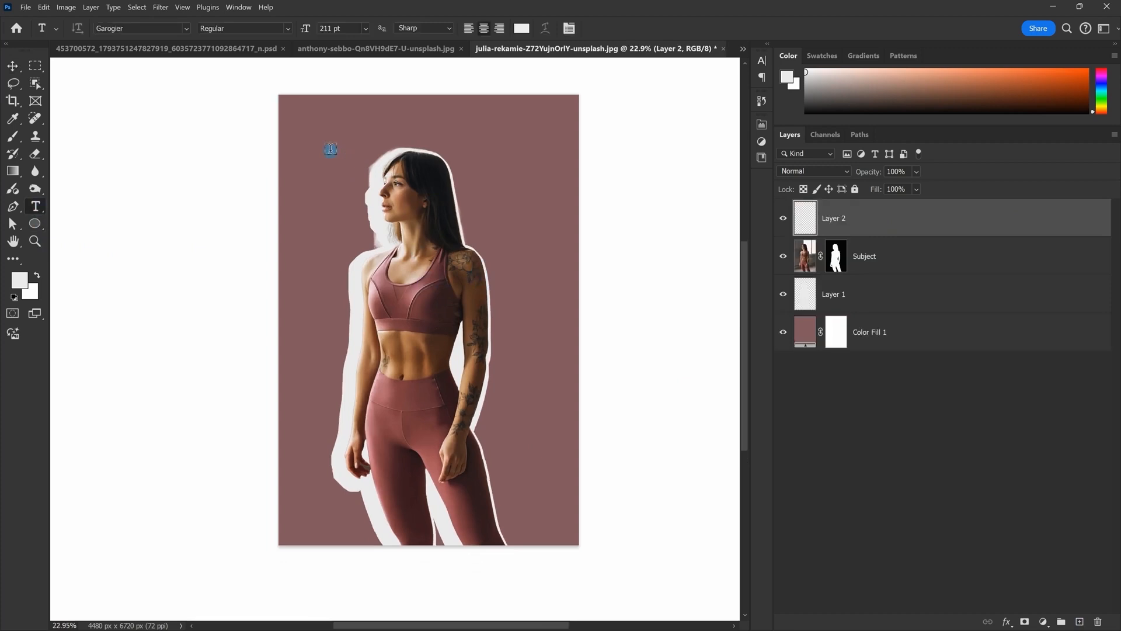
pyautogui.click(328, 145)
pyautogui.hotkey('ctrl', 'Return')
pyautogui.press('v')
pyautogui.moveTo(364, 138); pyautogui.dragTo(513, 144)
pyautogui.press('t')
pyautogui.tripleClick(506, 150)
pyautogui.write('f')
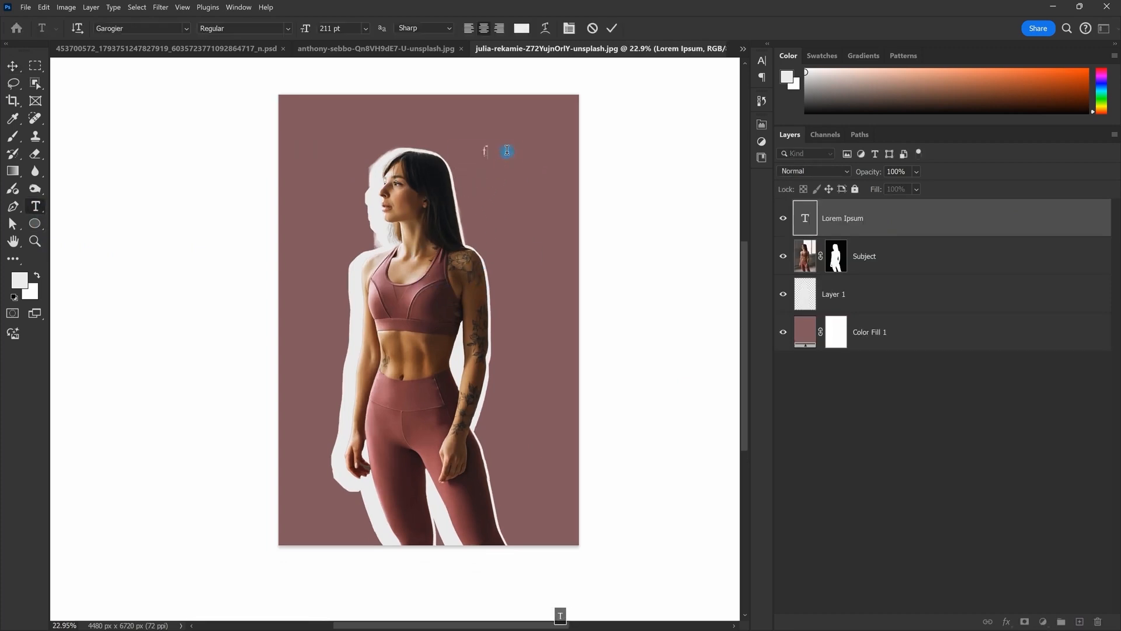
pyautogui.write('v')
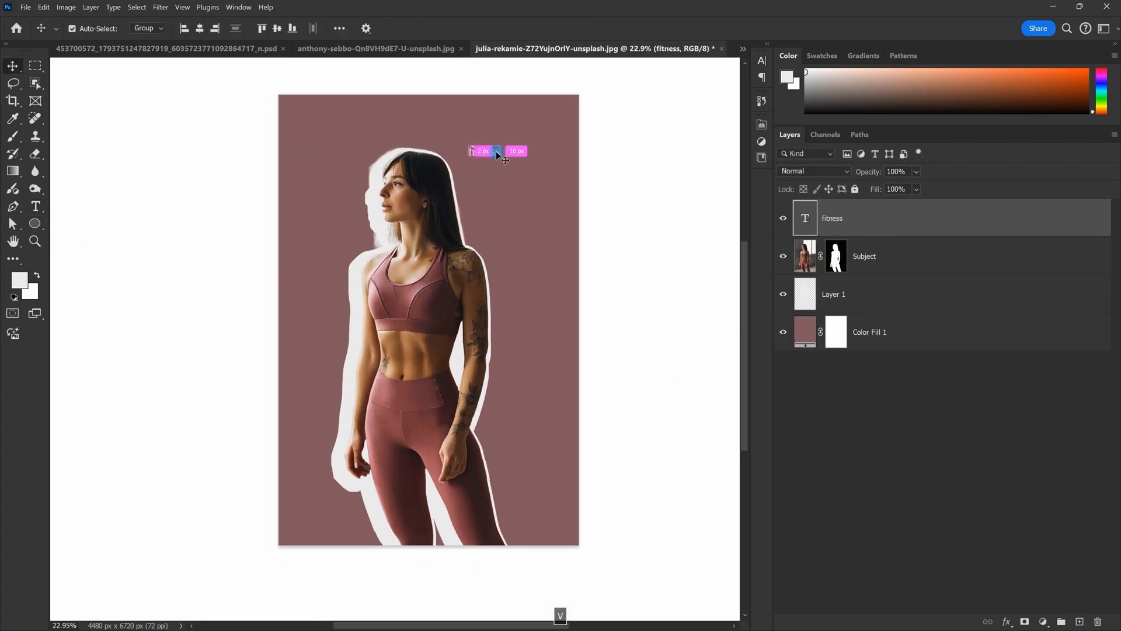
pyautogui.hotkey('ctrl', 't')
pyautogui.moveTo(505, 146); pyautogui.dragTo(551, 138)
pyautogui.moveTo(493, 163); pyautogui.dragTo(520, 171)
pyautogui.press('Return')
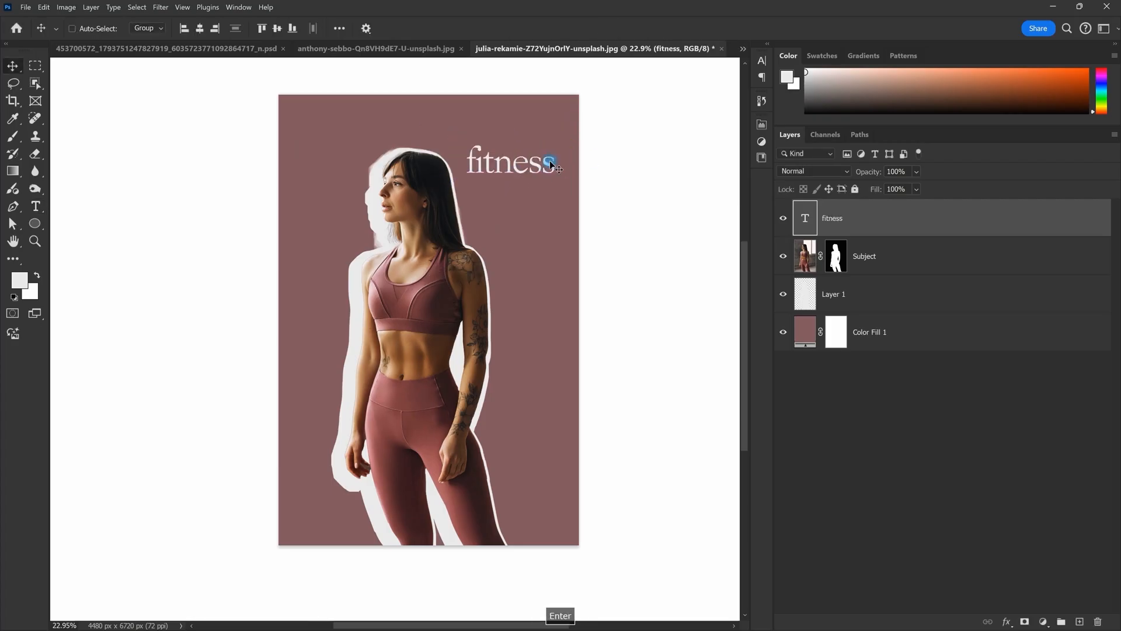
pyautogui.doubleClick(542, 166)
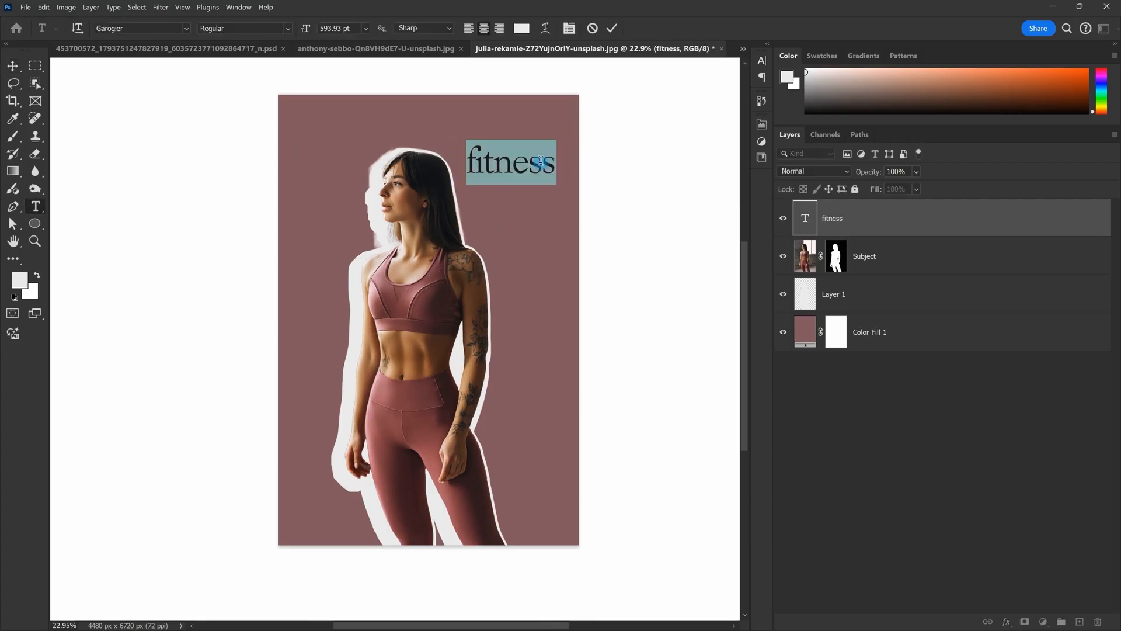
pyautogui.click(177, 32)
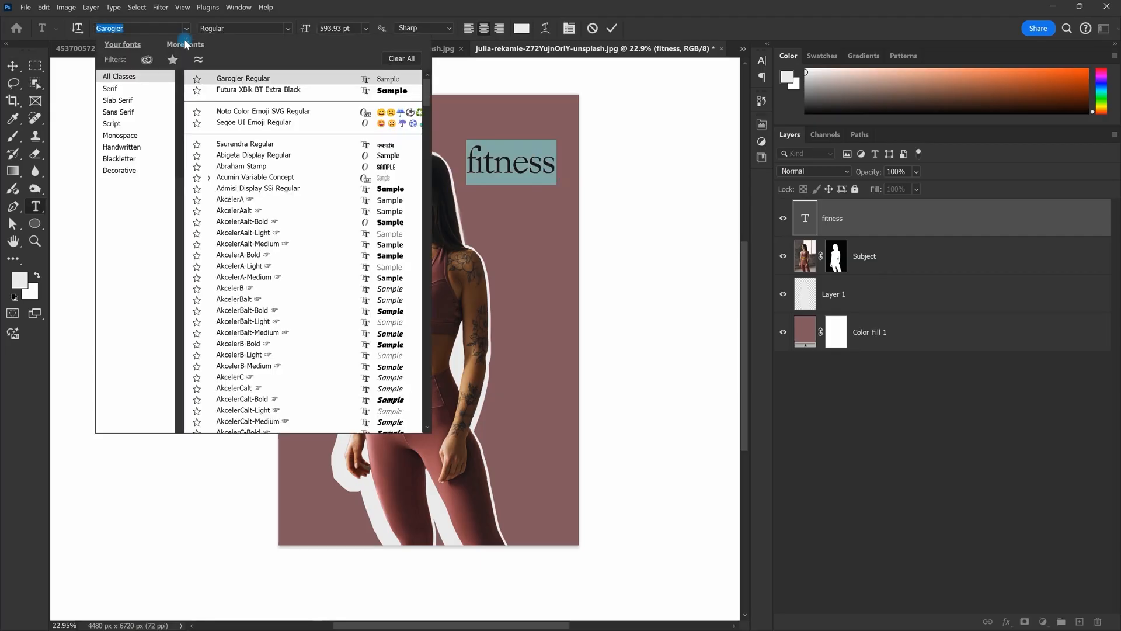
pyautogui.click(118, 112)
pyautogui.click(385, 124)
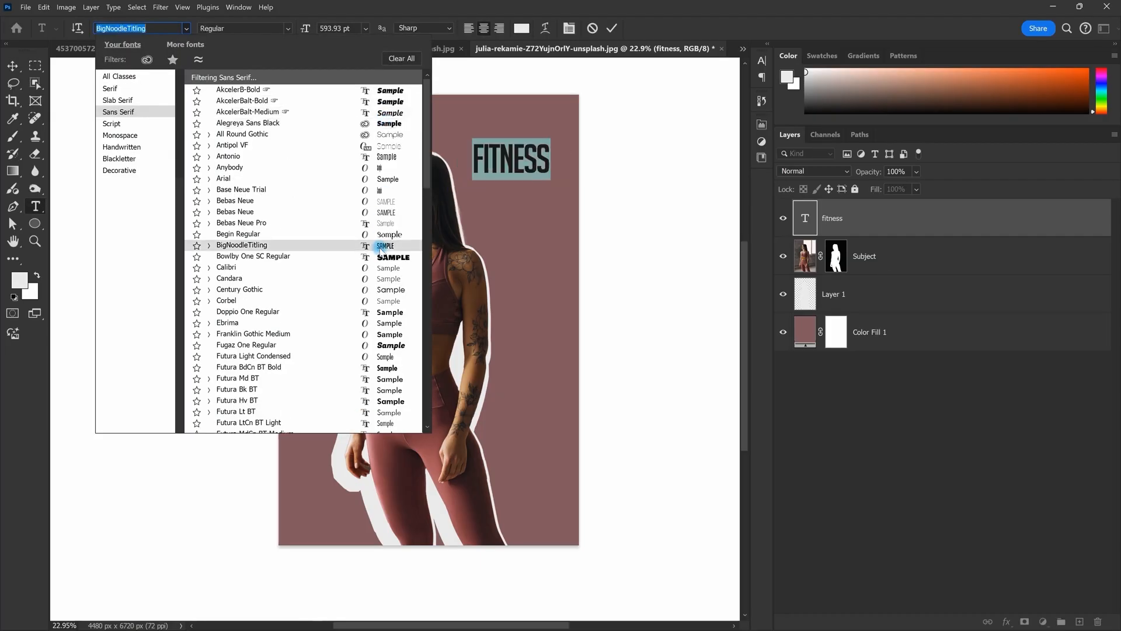
pyautogui.click(380, 257)
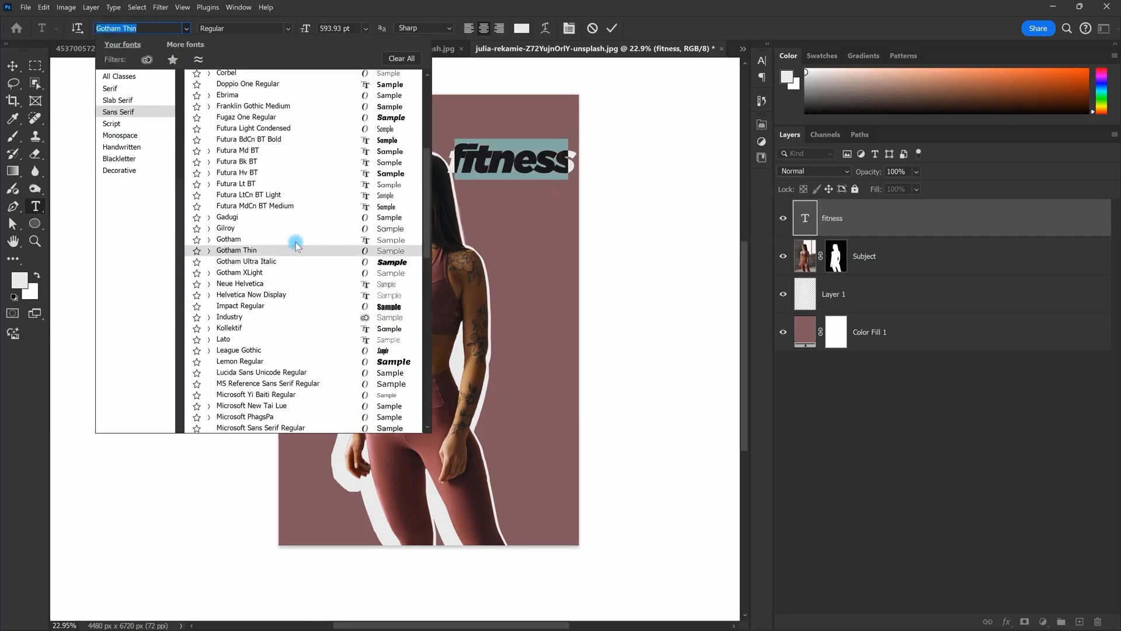
pyautogui.click(296, 239)
pyautogui.press('Escape')
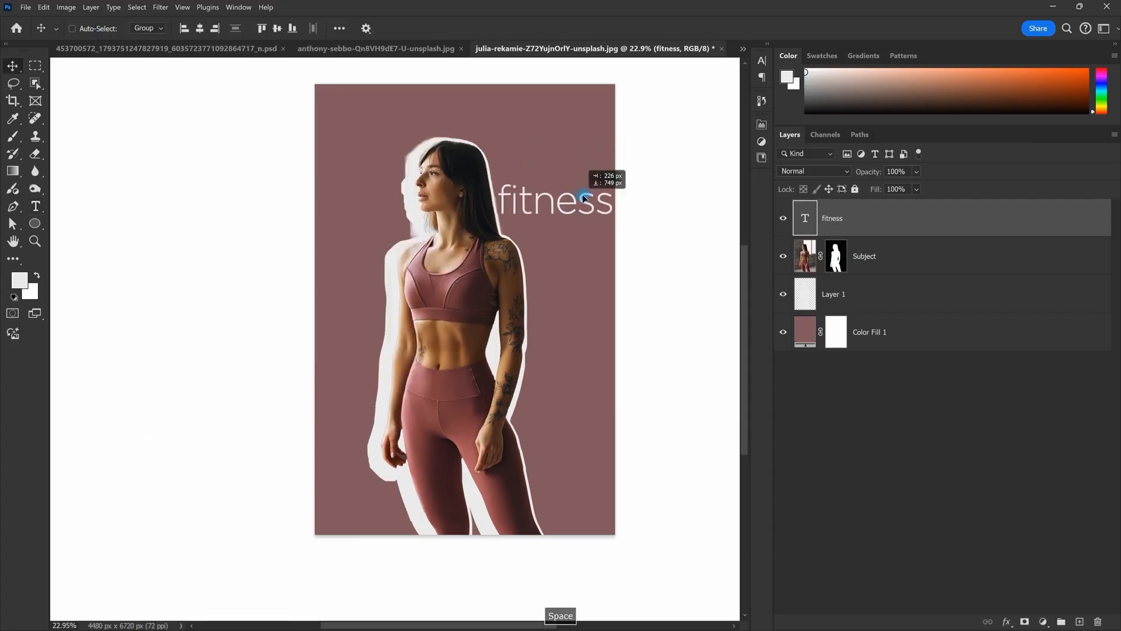
pyautogui.doubleClick(564, 182)
pyautogui.press('Escape')
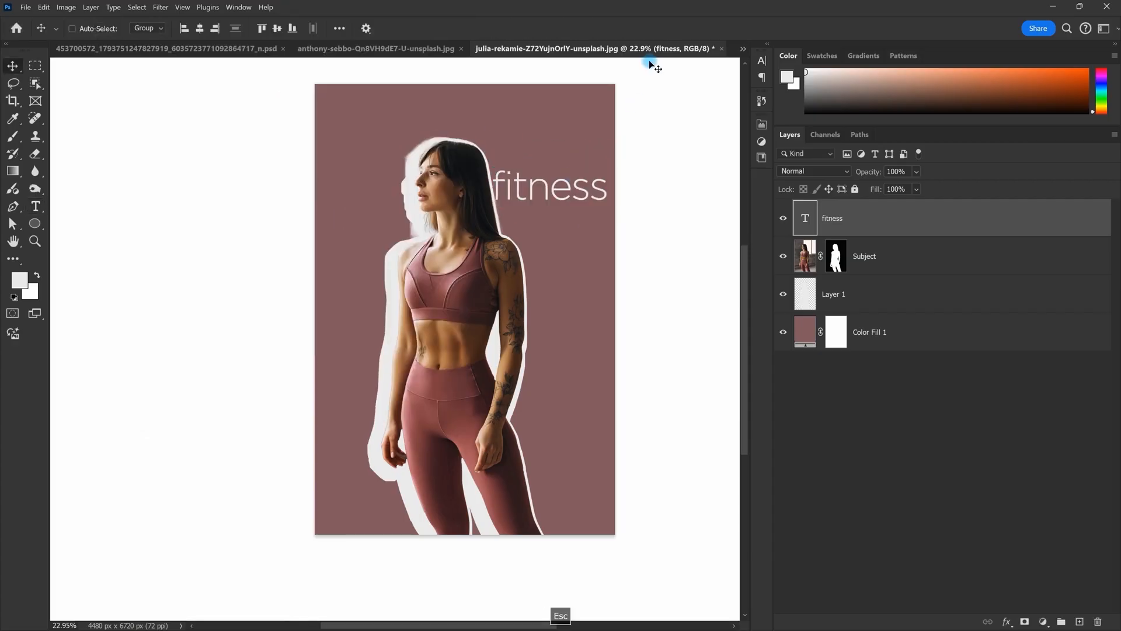
pyautogui.press('Delete')
pyautogui.click(642, 219)
pyautogui.moveTo(32, 214); pyautogui.dragTo(85, 219)
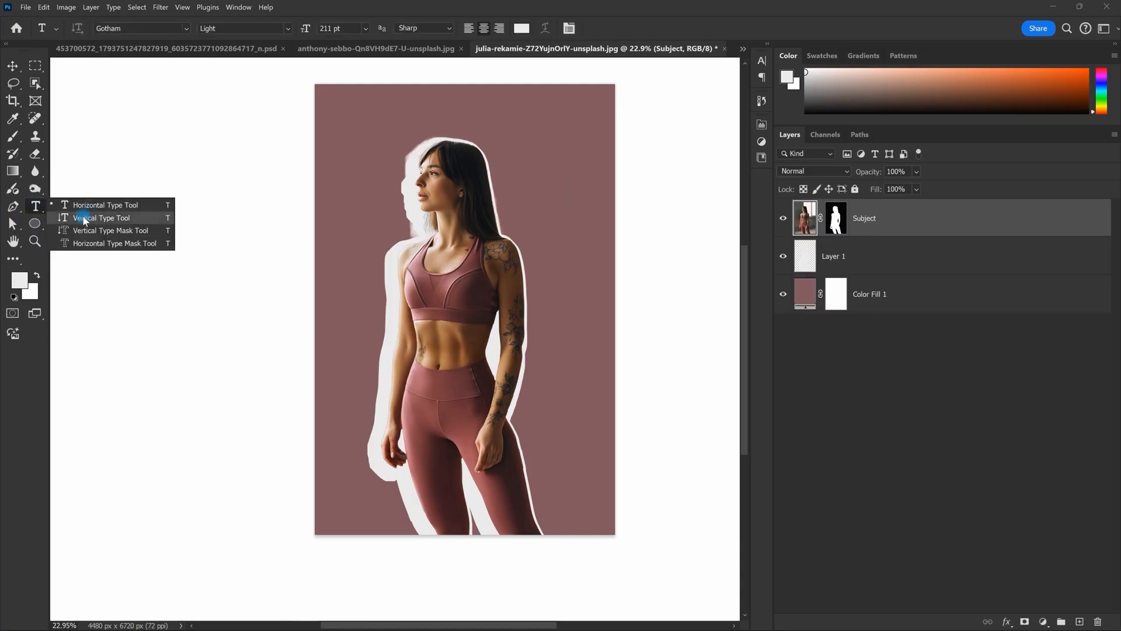
# Step: Create a vertical type block and move it down toward the poster's right edge
pyautogui.click(85, 218)
pyautogui.click(514, 134)
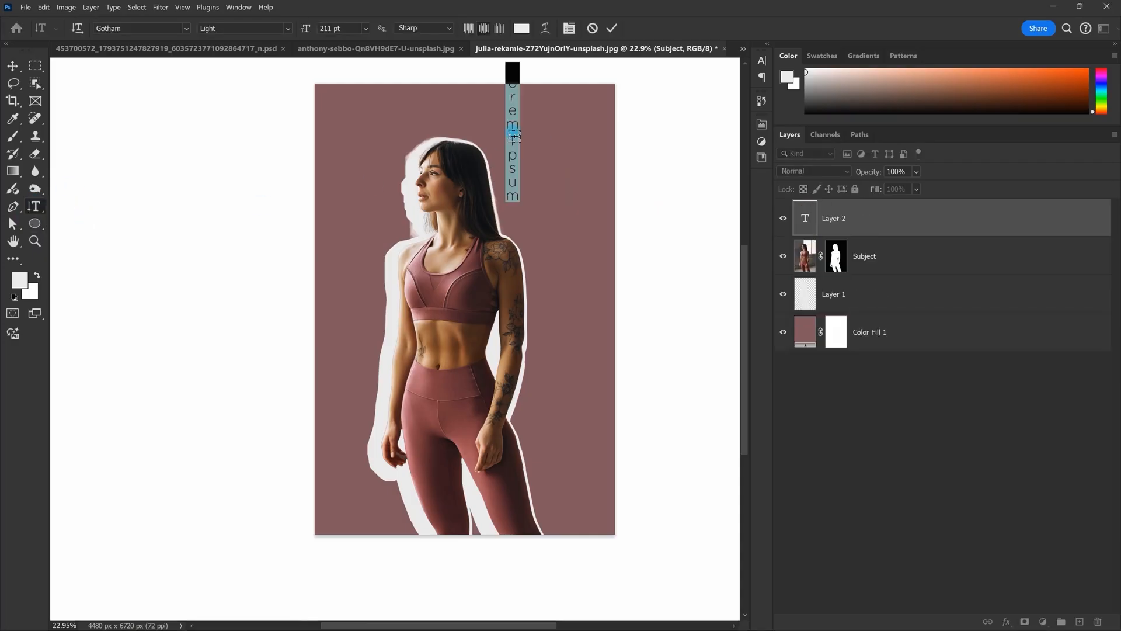
pyautogui.hotkey('ctrl', 'Return')
pyautogui.press('v')
pyautogui.moveTo(516, 169); pyautogui.dragTo(564, 342)
# Step: Replace the placeholder text with the word FITNESS in capitals
pyautogui.doubleClick(564, 342)
pyautogui.write('fitness')
pyautogui.press('capslock')
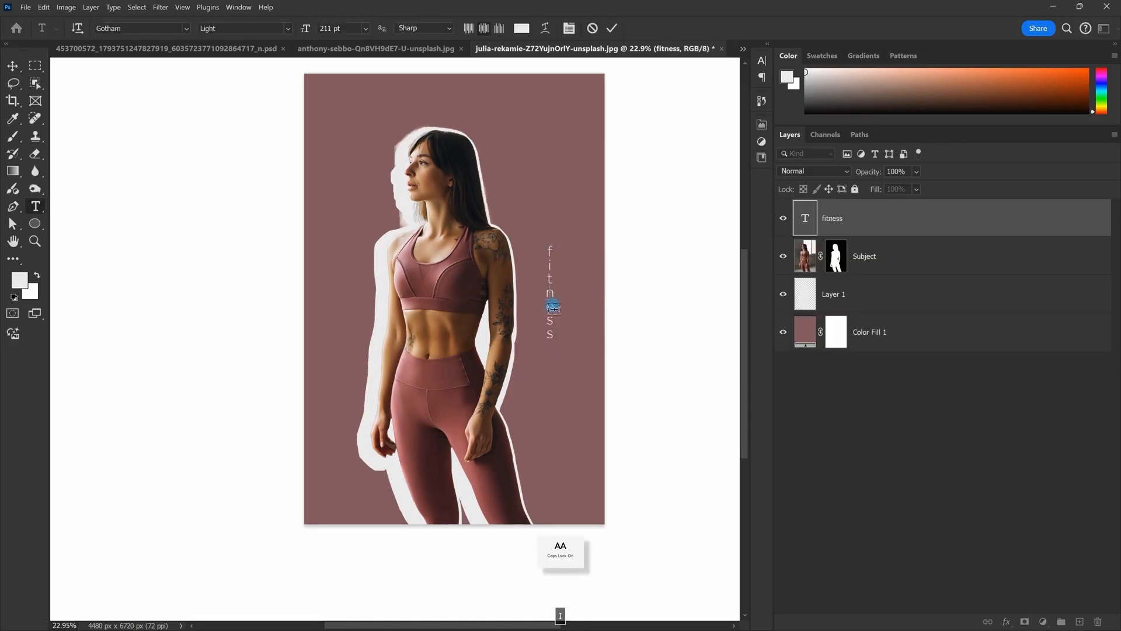
pyautogui.press('BackSpace')
pyautogui.press('BackSpace')
pyautogui.write('NESS')
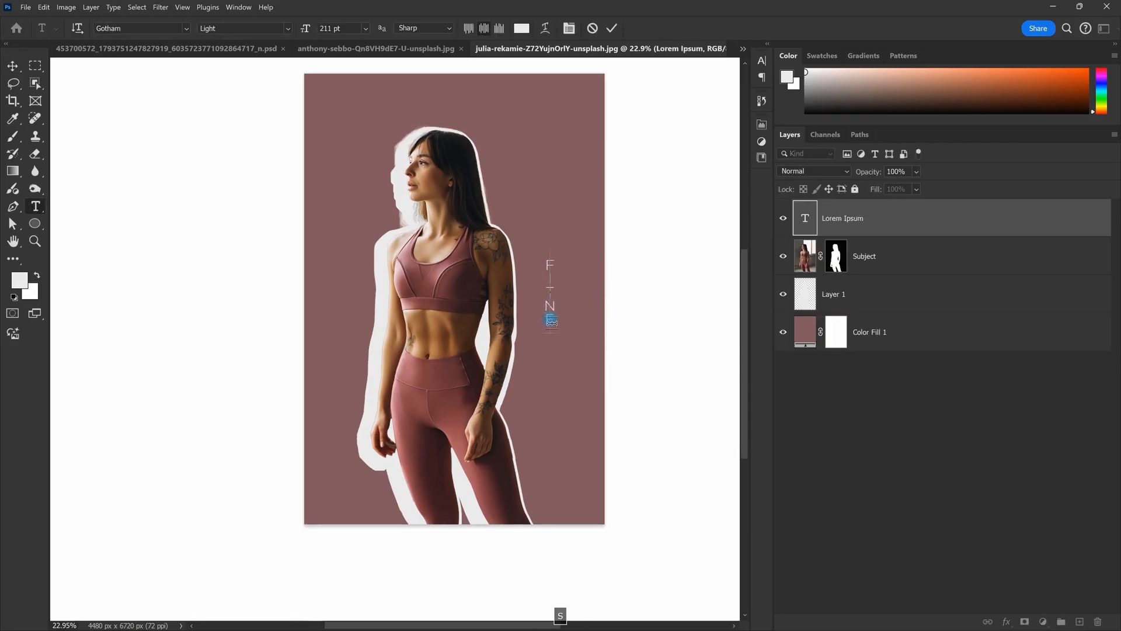
pyautogui.press('Escape')
# Step: Set the FITNESS text to the Bold font style
pyautogui.doubleClick(554, 303)
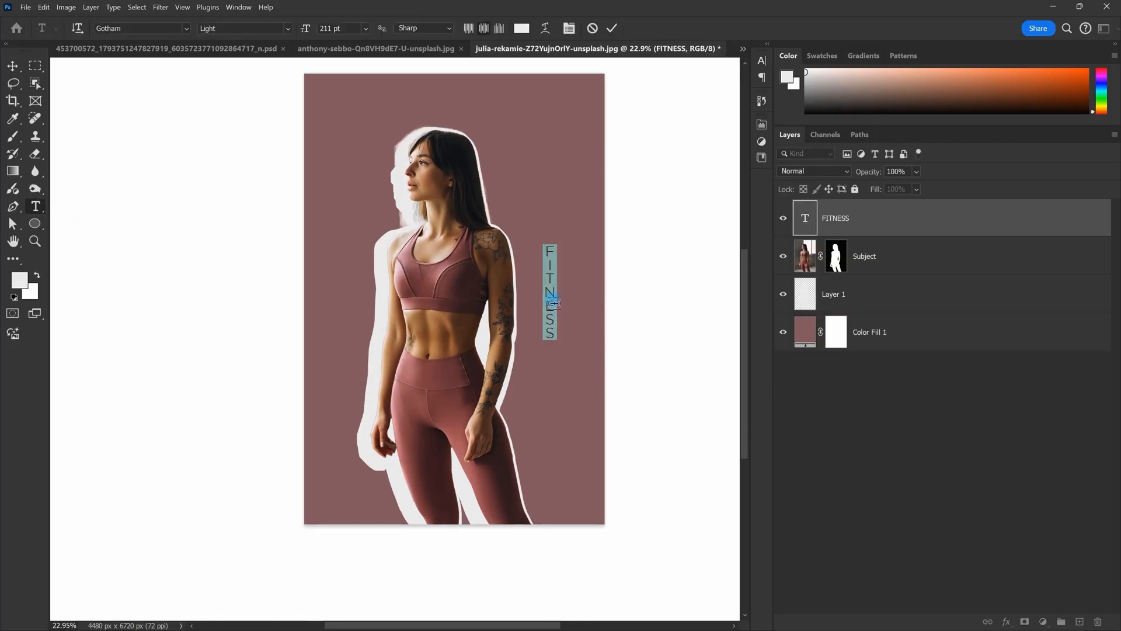
pyautogui.press('Escape')
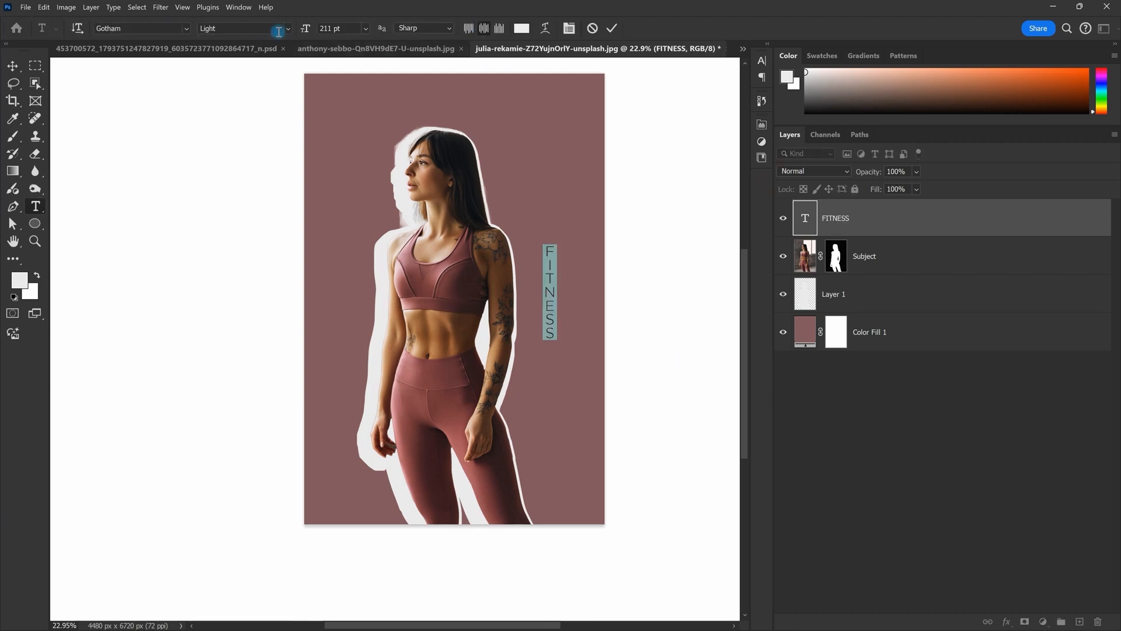
pyautogui.click(279, 31)
pyautogui.click(254, 107)
pyautogui.press('Escape')
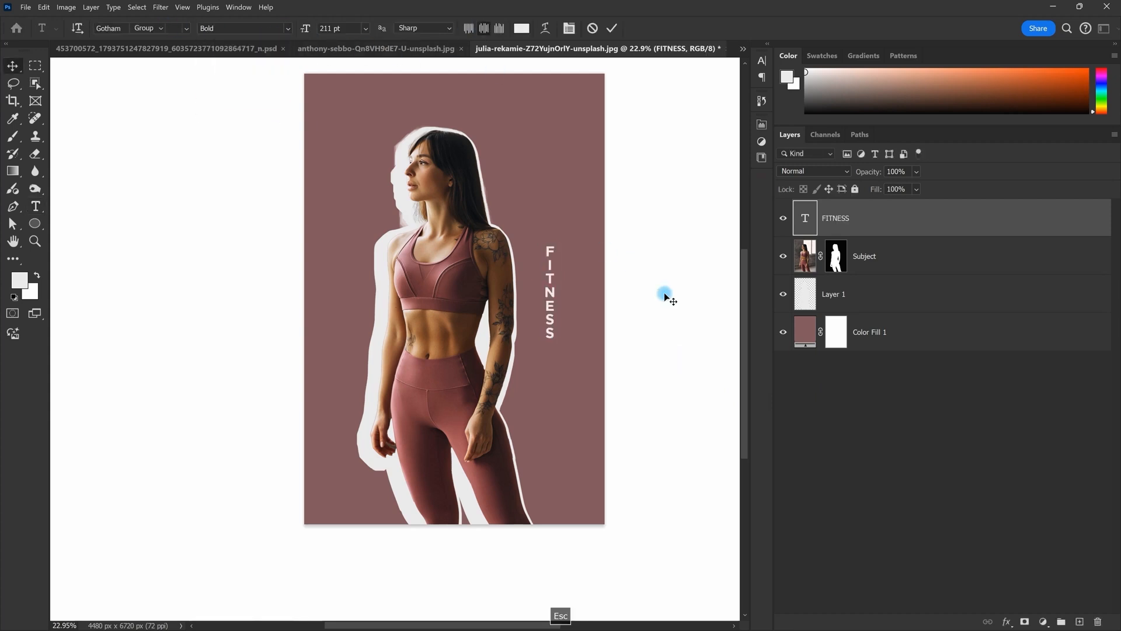
# Step: Scale FITNESS up to about 977.26 pt so it spans the poster's height
pyautogui.hotkey('ctrl', 't')
pyautogui.moveTo(562, 278); pyautogui.dragTo(585, 277)
pyautogui.scroll(-2, 566, 275)
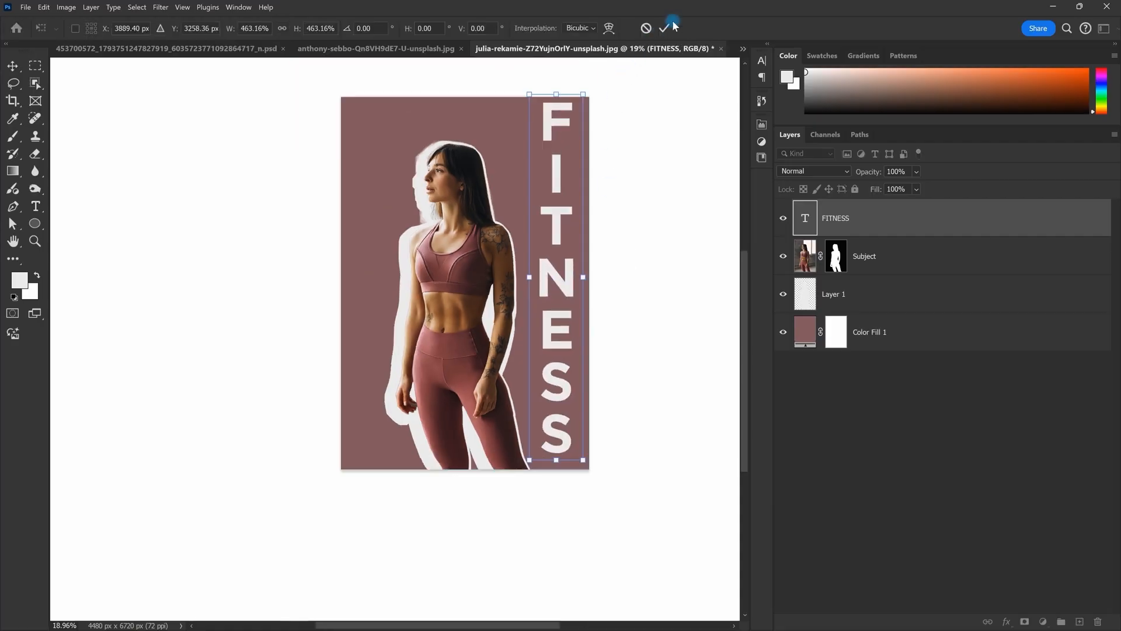
pyautogui.click(42, 205)
# Step: Switch FITNESS to Gotham Bold Italic and tighten the tracking between its letters
pyautogui.click(288, 29)
pyautogui.click(250, 107)
pyautogui.moveTo(556, 283); pyautogui.dragTo(536, 282)
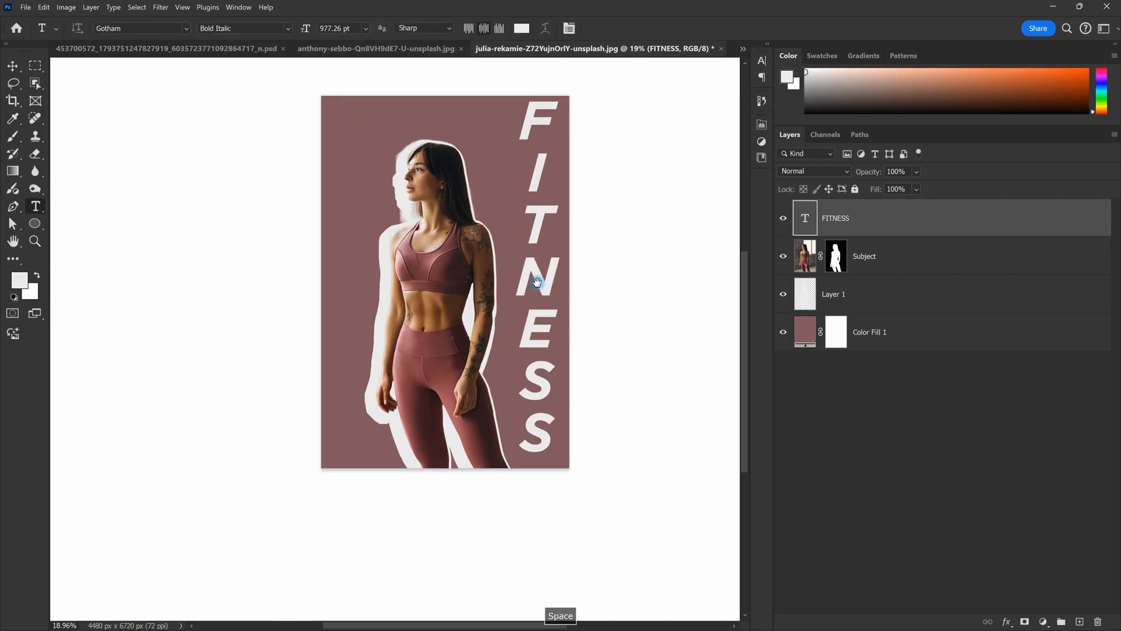
pyautogui.scroll(-1, 537, 286)
pyautogui.doubleClick(554, 287)
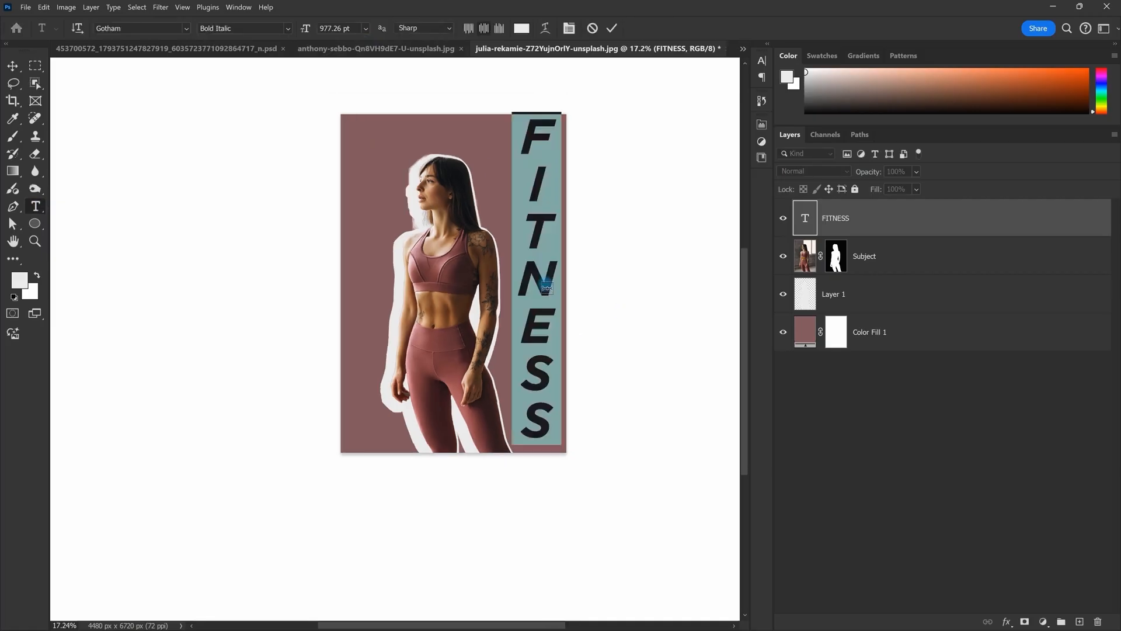
pyautogui.hotkey('alt', 'Left')
pyautogui.hotkey('alt', 'Left')
pyautogui.hotkey('alt', 'Left')
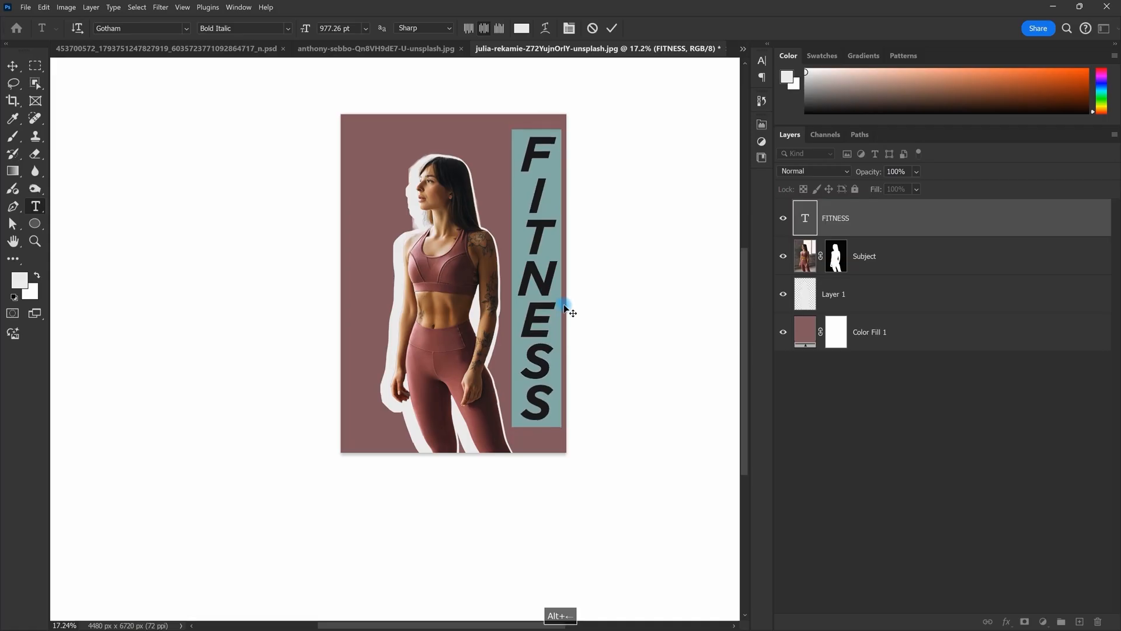
# Step: Commit the tracking change, then enlarge FITNESS slightly and nudge it right
pyautogui.hotkey('ctrl', 'Return')
pyautogui.moveTo(565, 306); pyautogui.dragTo(519, 268)
pyautogui.scroll(-3, 519, 267)
pyautogui.hotkey('ctrl', 't')
pyautogui.moveTo(525, 358); pyautogui.dragTo(542, 377)
pyautogui.moveTo(512, 296); pyautogui.dragTo(531, 335)
pyautogui.press('Return')
pyautogui.scroll(3, 519, 300)
pyautogui.scroll(-1, 517, 304)
# Step: Duplicate FITNESS leftward into side-by-side columns across the poster
pyautogui.press('v')
pyautogui.moveTo(563, 299); pyautogui.dragTo(427, 340)
pyautogui.scroll(-2, 547, 386)
pyautogui.scroll(3, 425, 316)
pyautogui.scroll(-1, 441, 333)
pyautogui.scroll(2, 453, 327)
pyautogui.moveTo(471, 257); pyautogui.dragTo(466, 270)
pyautogui.scroll(-2, 460, 253)
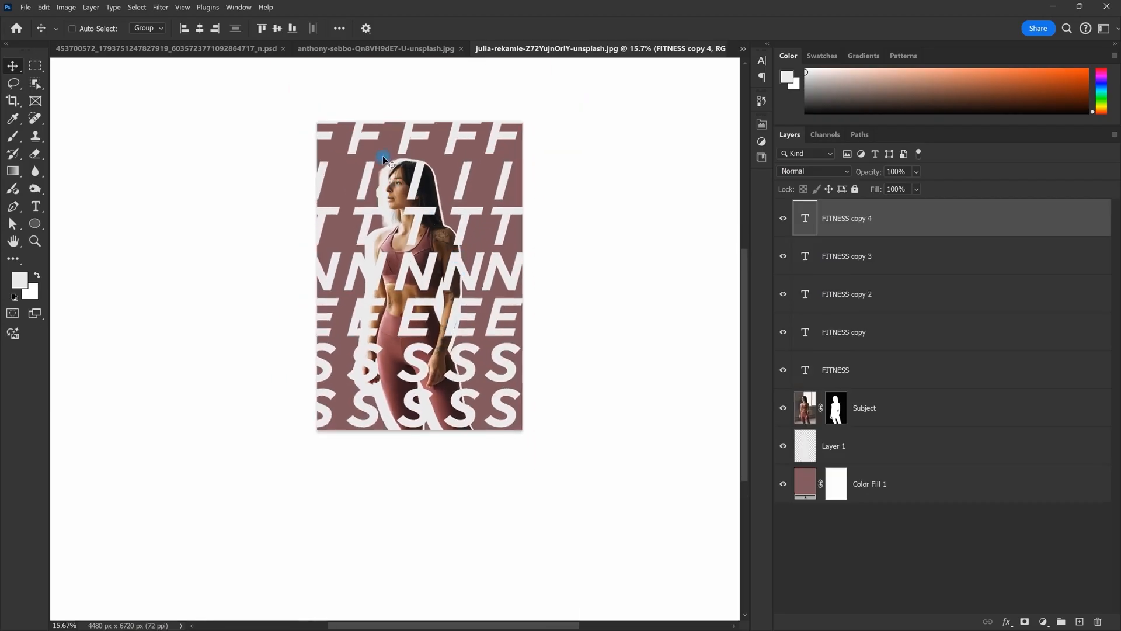
pyautogui.scroll(-2, 456, 278)
pyautogui.scroll(2, 455, 277)
pyautogui.scroll(2, 477, 226)
pyautogui.scroll(-3, 478, 226)
pyautogui.scroll(2, 453, 213)
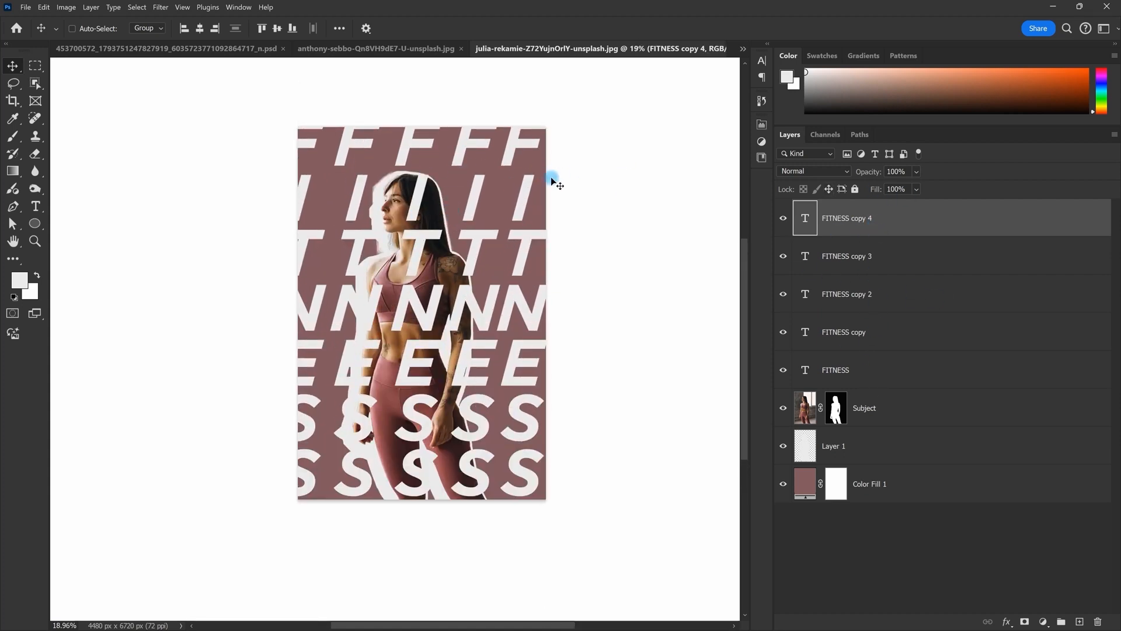
# Step: Group the five FITNESS layers and name the group Fitness
pyautogui.keyDown('shift'); pyautogui.click(874, 375); pyautogui.keyUp('shift')
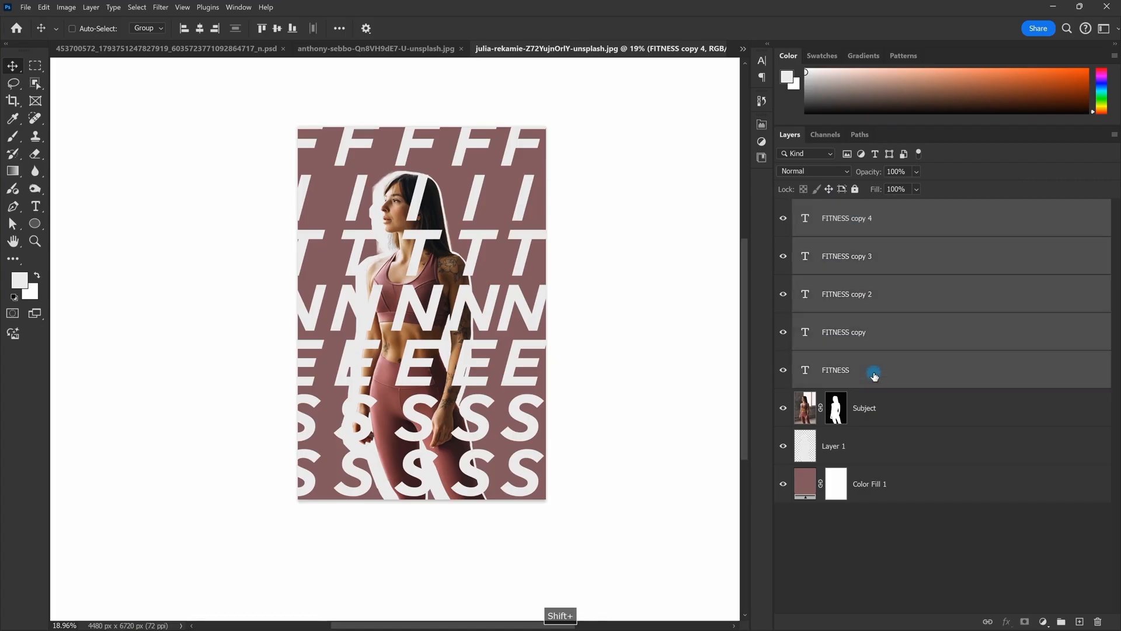
pyautogui.hotkey('ctrl', 'g')
pyautogui.doubleClick(833, 208)
pyautogui.press('capslock')
pyautogui.write('Fitness')
pyautogui.click(911, 255)
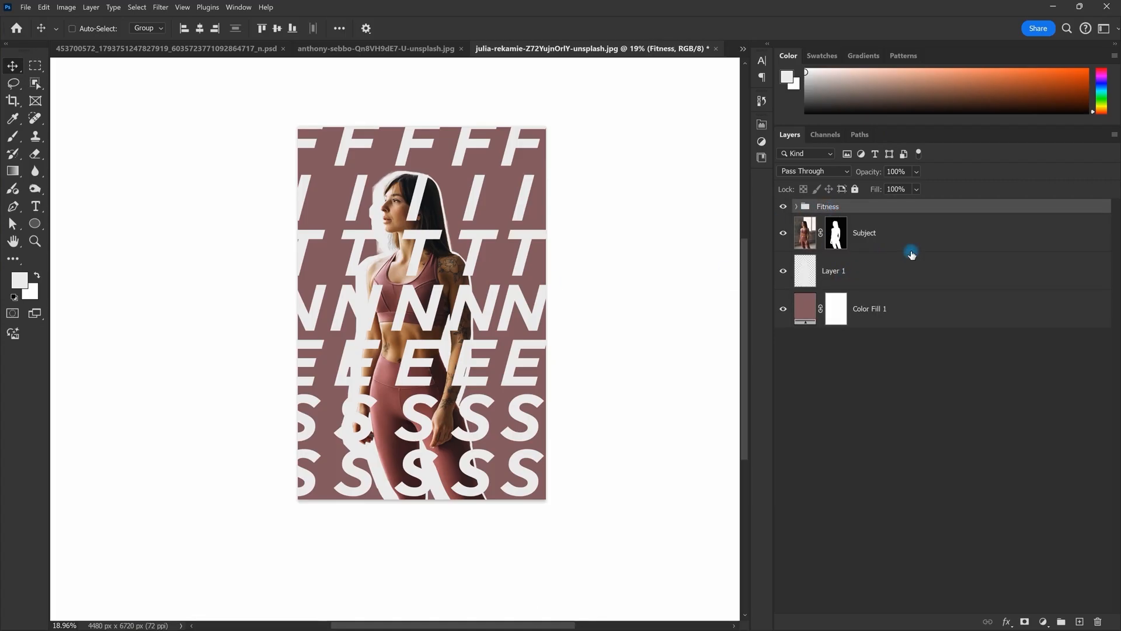
# Step: Move the Fitness group below the Subject layer and check the white outline
pyautogui.moveTo(863, 216); pyautogui.dragTo(859, 252)
pyautogui.hotkey('ctrl', '+')
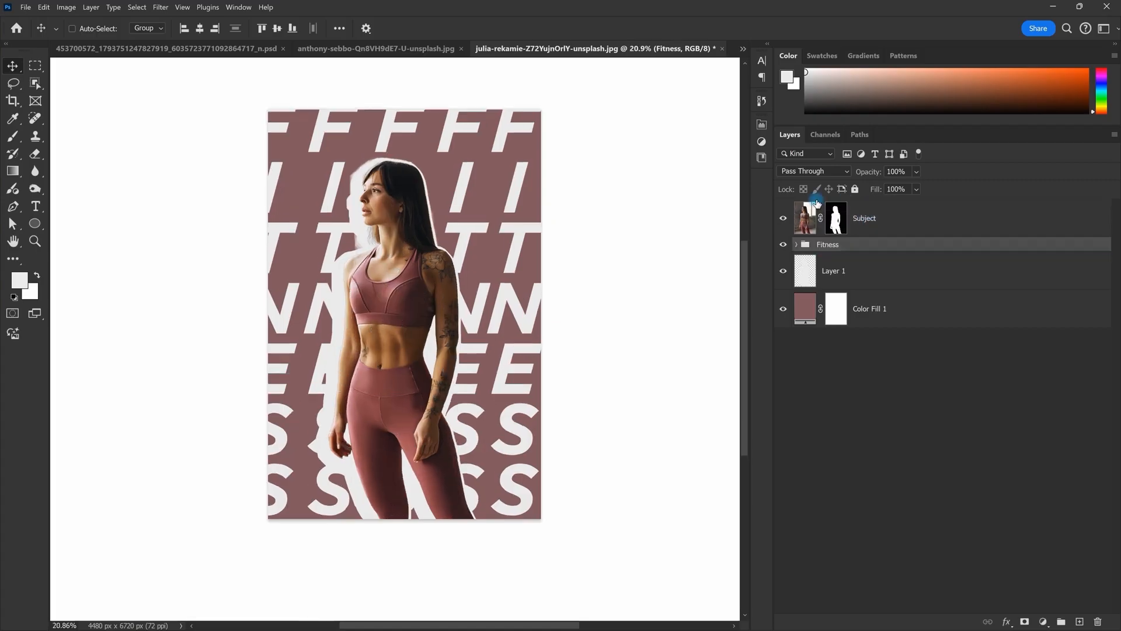
pyautogui.click(784, 273)
pyautogui.scroll(-1, 471, 281)
pyautogui.press('space')
pyautogui.moveTo(481, 276); pyautogui.dragTo(476, 273)
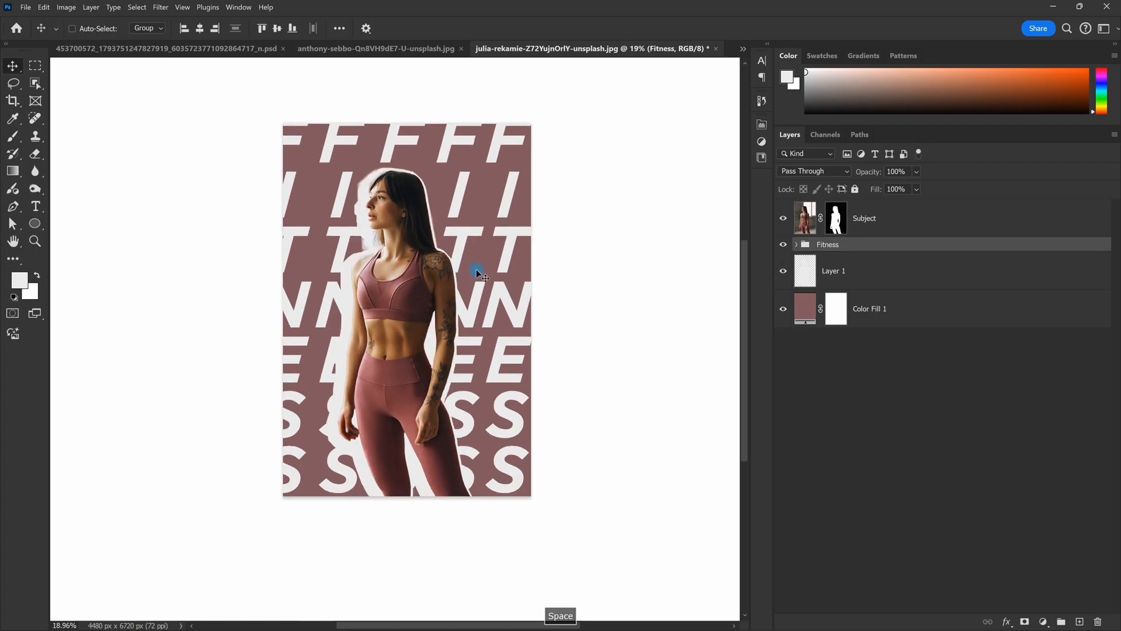
# Step: Set the Fitness group's blend mode to Soft Light
pyautogui.click(816, 173)
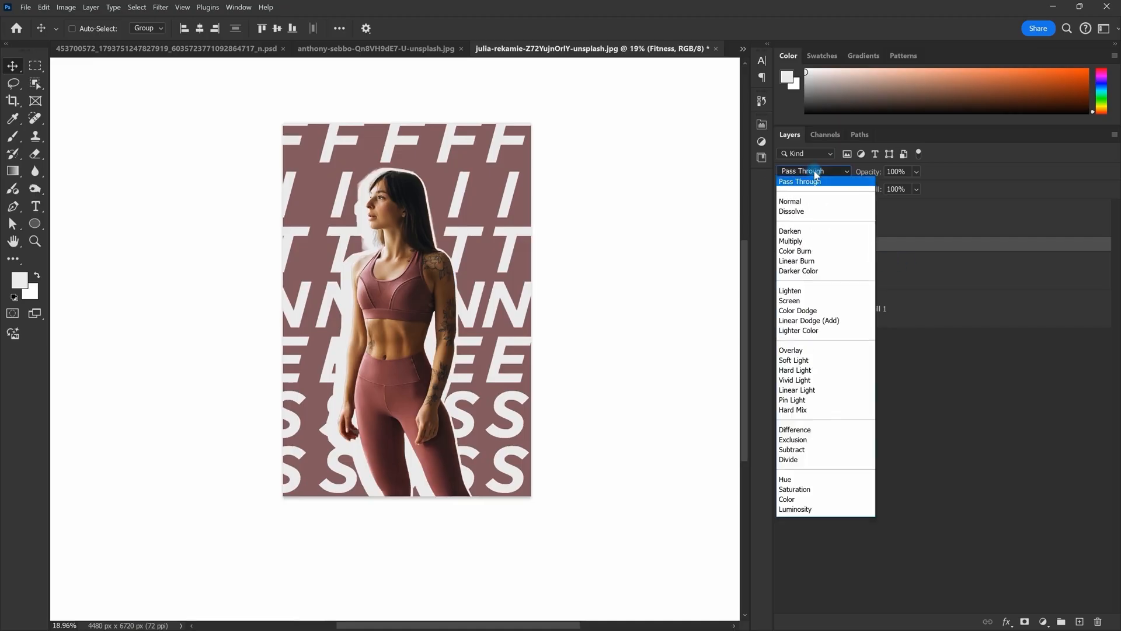
pyautogui.click(816, 354)
pyautogui.press('space')
pyautogui.moveTo(546, 297); pyautogui.dragTo(525, 288)
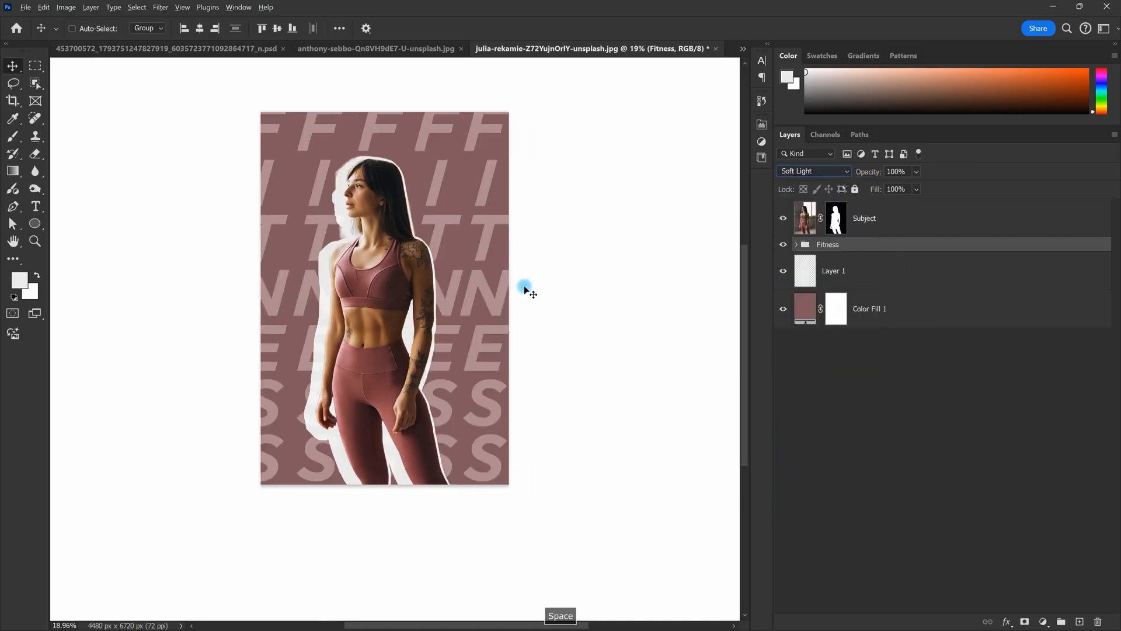
pyautogui.scroll(-1, 468, 250)
pyautogui.scroll(3, 425, 280)
pyautogui.moveTo(415, 263); pyautogui.dragTo(446, 286)
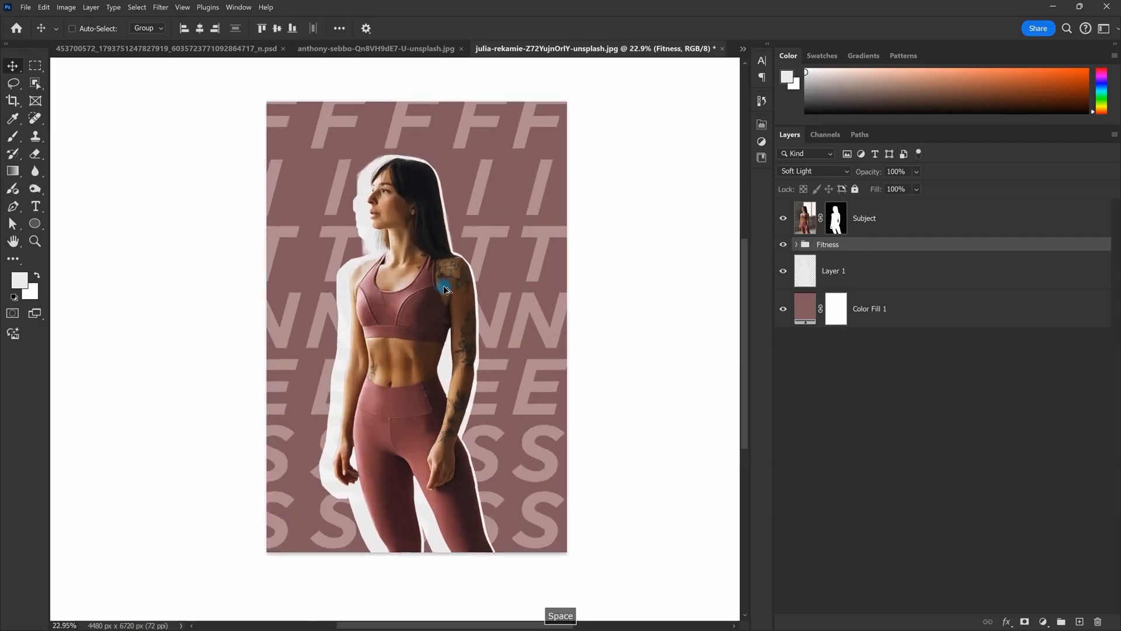
pyautogui.scroll(-2, 470, 303)
pyautogui.scroll(5, 471, 303)
pyautogui.scroll(-5, 471, 303)
pyautogui.scroll(2, 471, 304)
pyautogui.scroll(-2, 496, 362)
pyautogui.scroll(2, 514, 456)
pyautogui.scroll(-1, 485, 444)
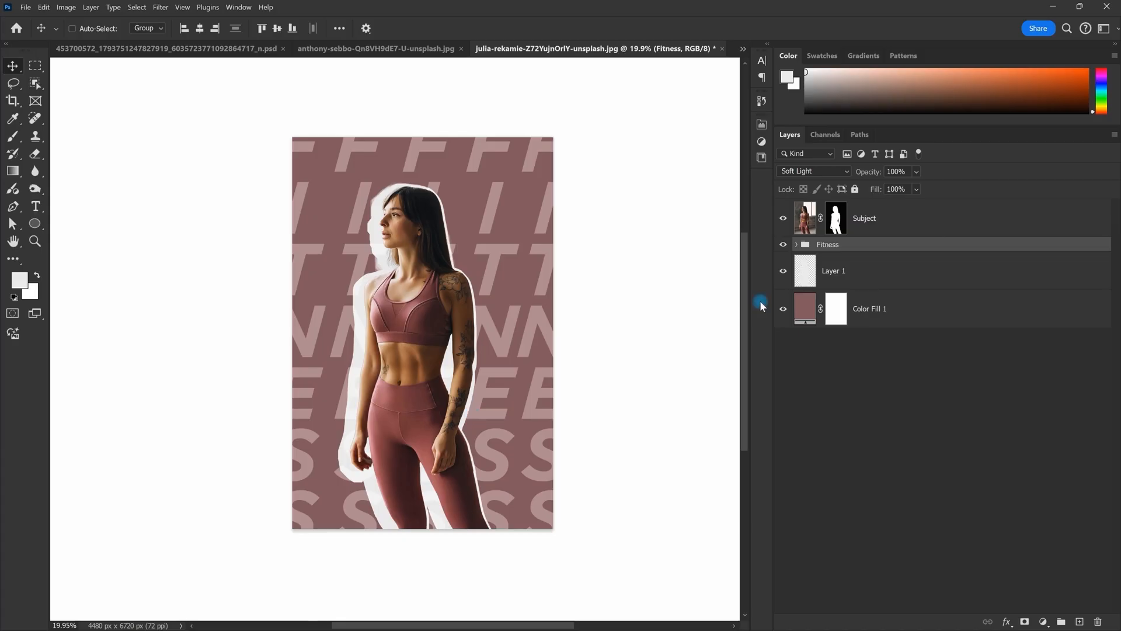
pyautogui.scroll(2, 476, 249)
pyautogui.scroll(-1, 476, 251)
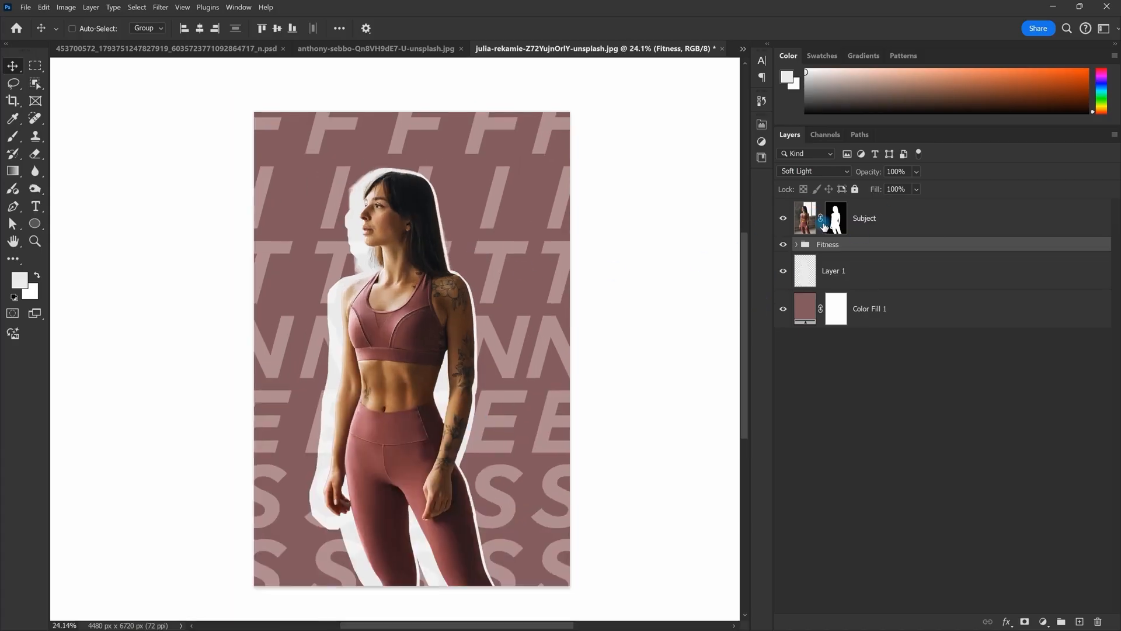
pyautogui.scroll(-2, 475, 256)
pyautogui.scroll(1, 475, 258)
# Step: Add a new empty layer above the Subject layer
pyautogui.click(920, 219)
pyautogui.scroll(2, 555, 610)
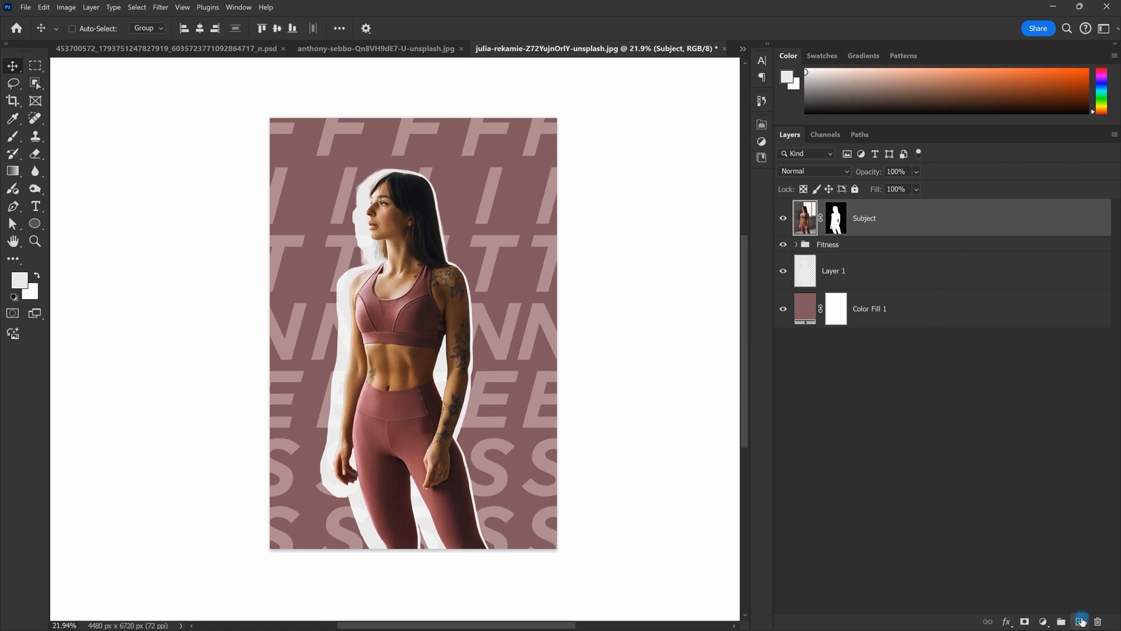
pyautogui.click(1080, 622)
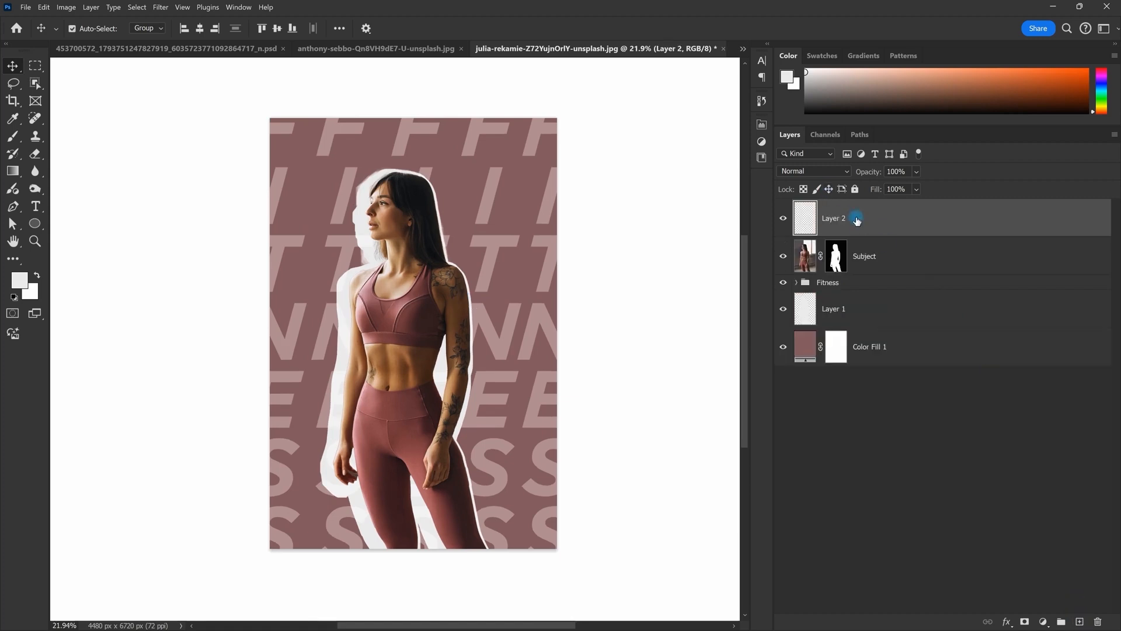
# Step: Stamp a merged copy into the new layer and open the Add Noise filter settings
pyautogui.hotkey('ctrl', 'alt', 'shift', 'e')
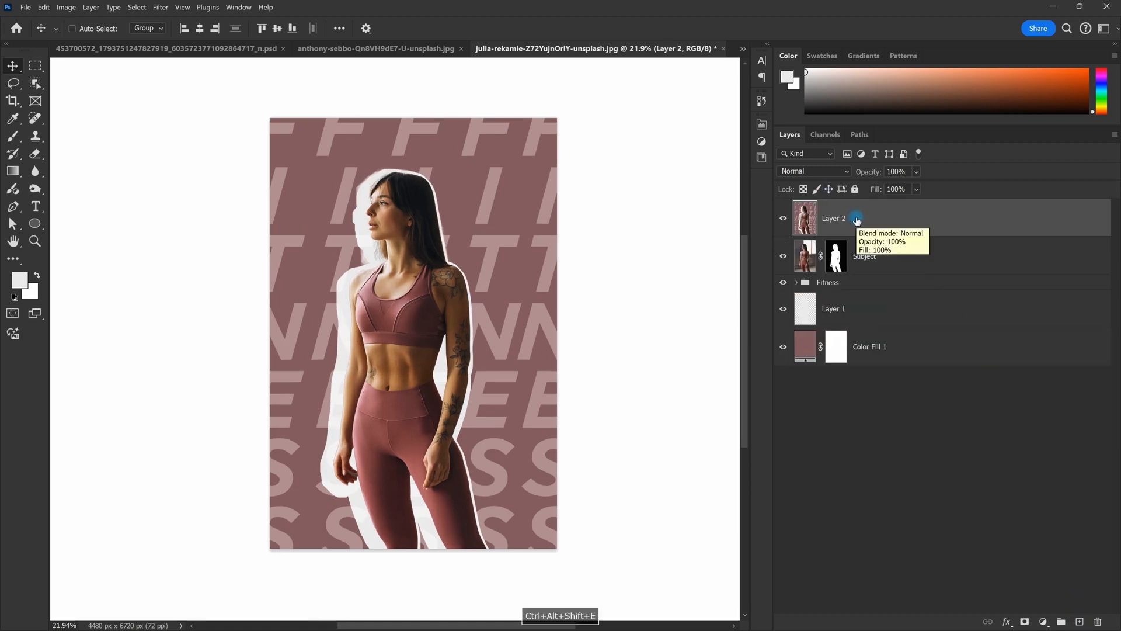
pyautogui.keyDown('alt'); pyautogui.click(784, 219); pyautogui.keyUp('alt')
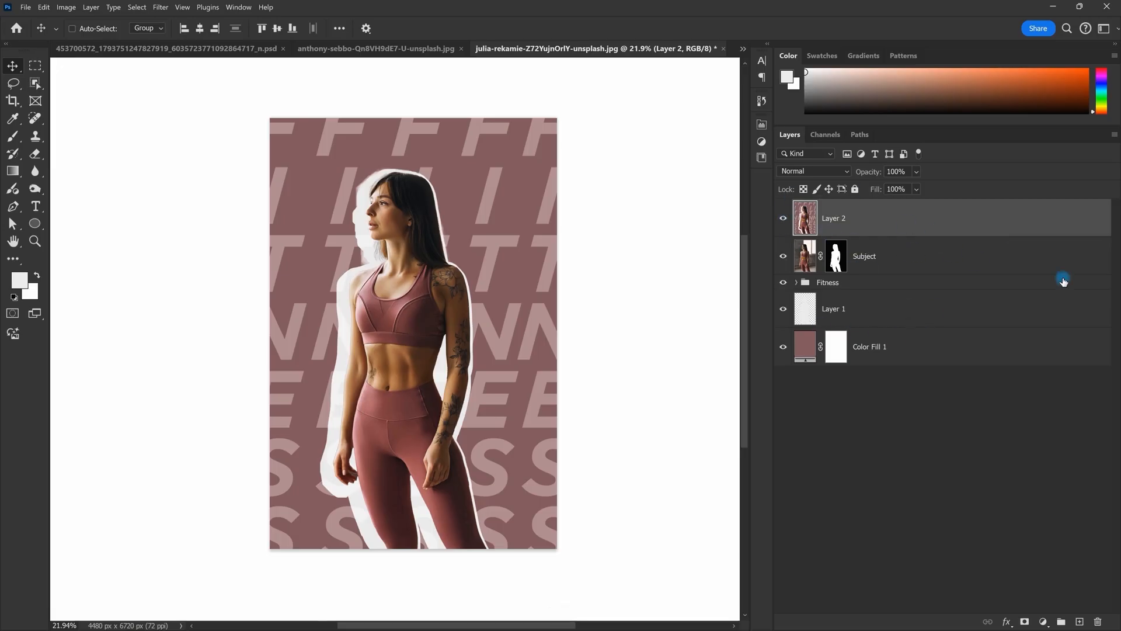
pyautogui.write('Noise')
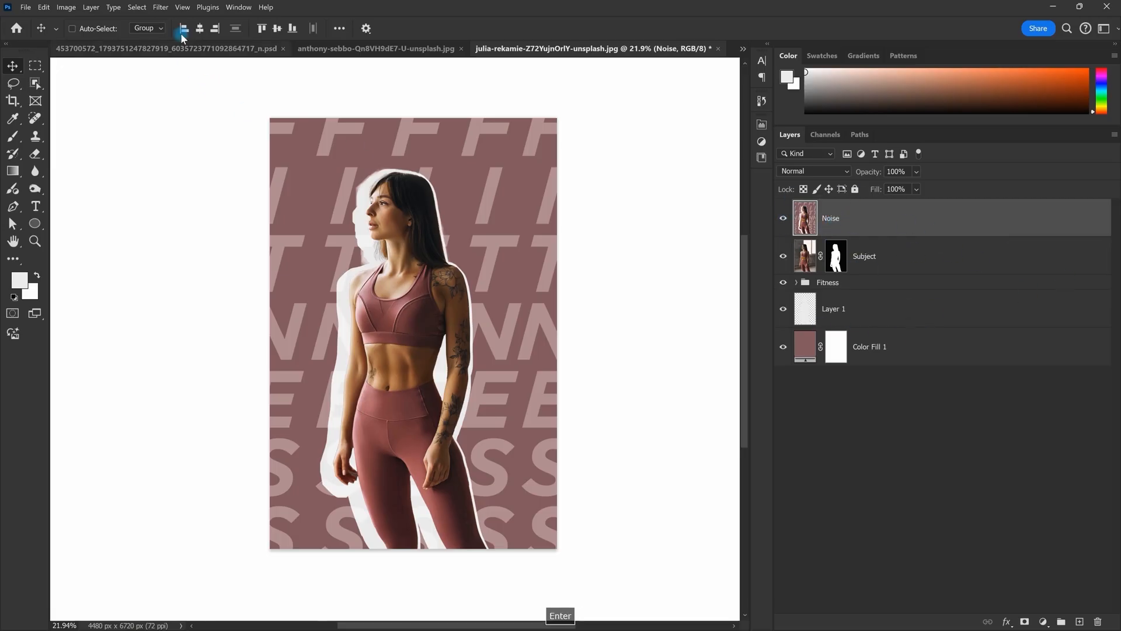
pyautogui.click(161, 7)
pyautogui.moveTo(225, 165)
pyautogui.click(325, 165)
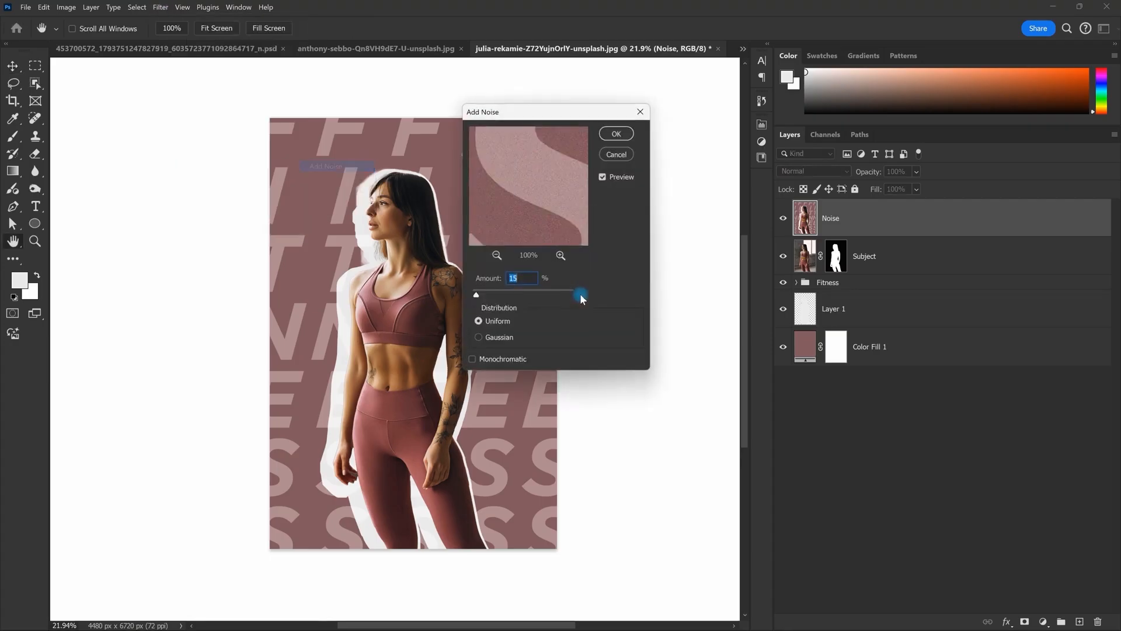
pyautogui.moveTo(555, 111); pyautogui.dragTo(691, 87)
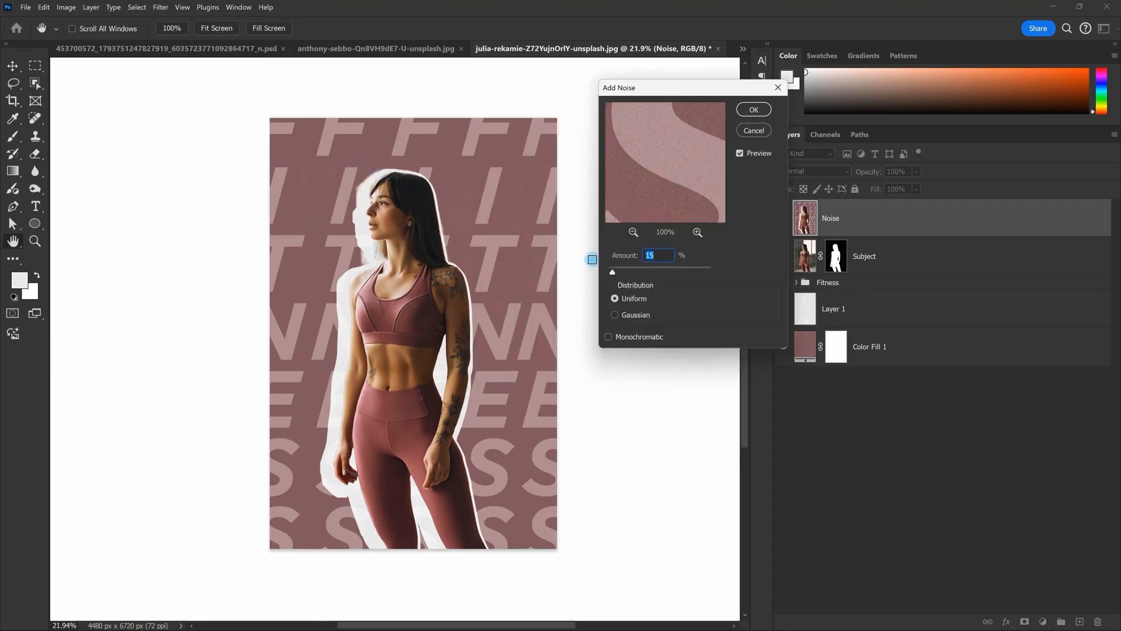
pyautogui.scroll(3, 463, 258)
pyautogui.scroll(-2, 464, 259)
pyautogui.scroll(-2, 465, 259)
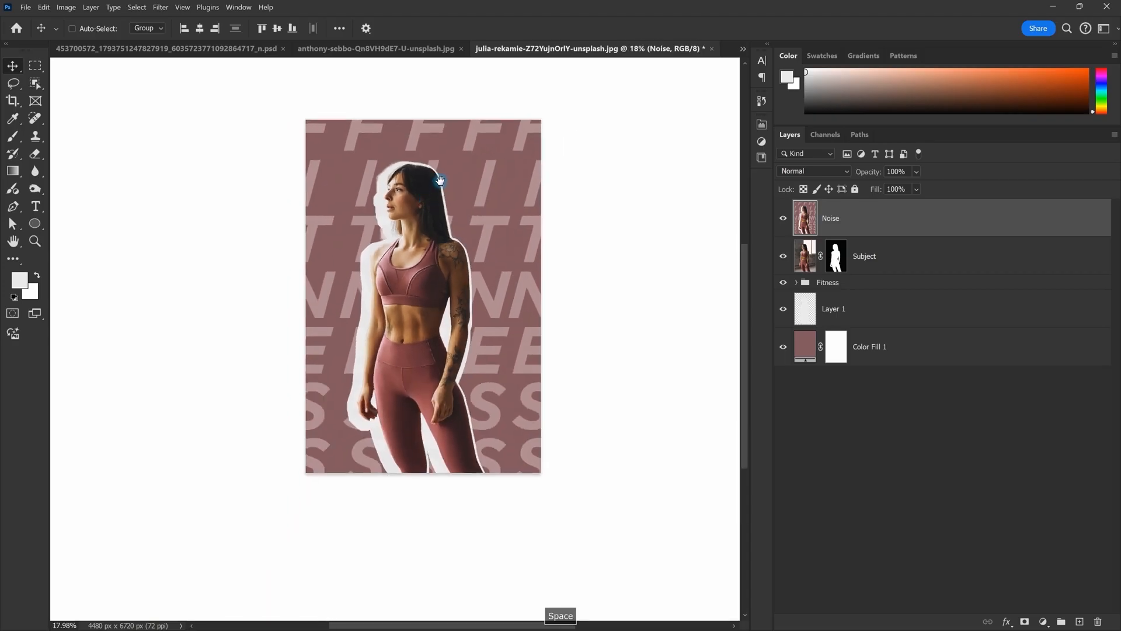
# Step: Set the Fitness group's opacity to 60%
pyautogui.click(876, 283)
pyautogui.scroll(1, 604, 296)
pyautogui.moveTo(548, 303)
pyautogui.mouseDown()
pyautogui.moveTo(604, 297)
pyautogui.moveTo(537, 292)
pyautogui.mouseUp()
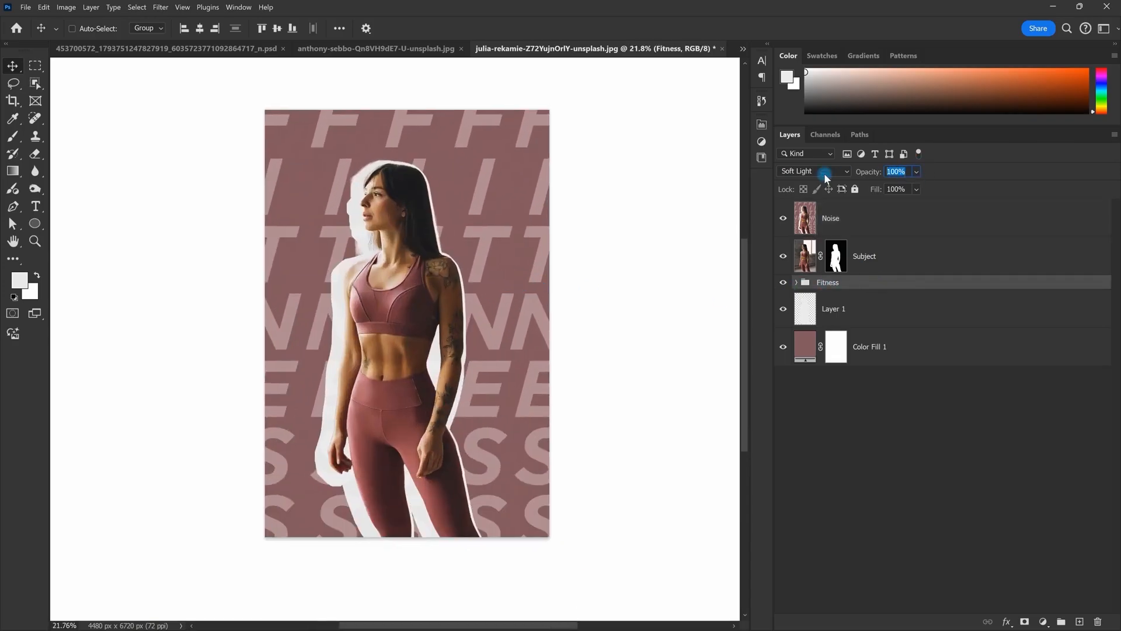
pyautogui.write('60')
pyautogui.press('Return')
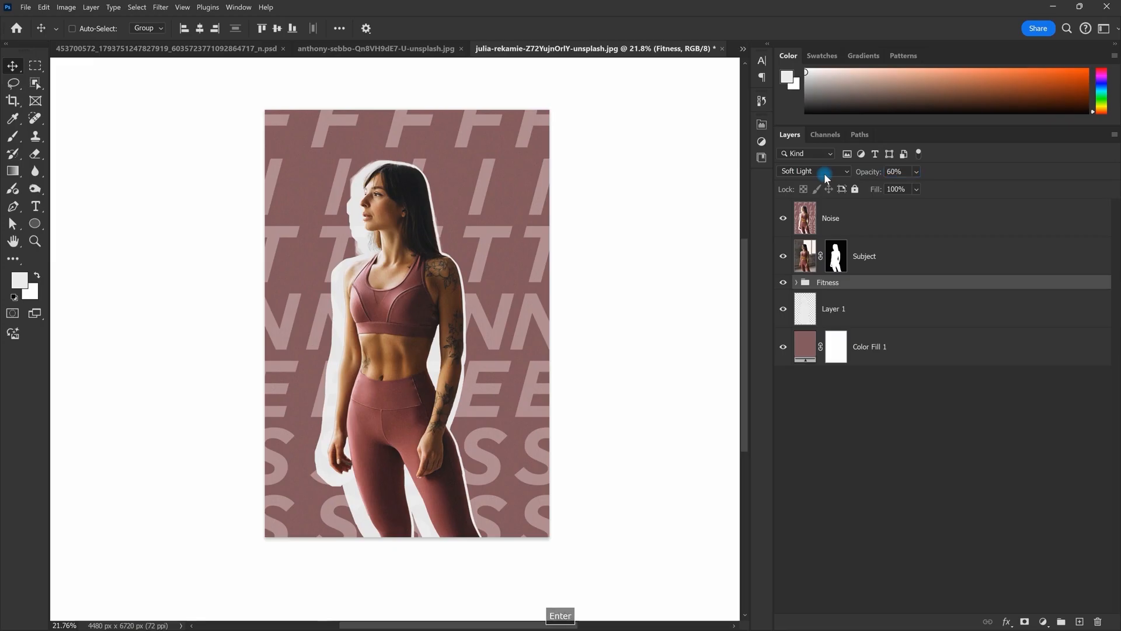
# Step: Compare the poster with the old Noise layer hidden, then delete it
pyautogui.click(885, 221)
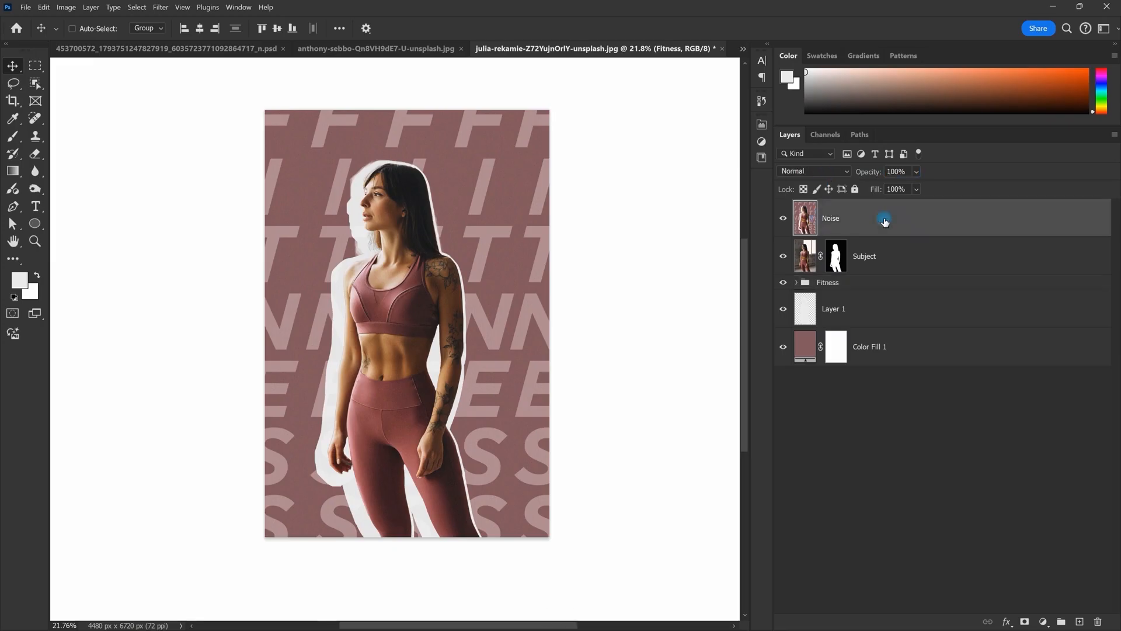
pyautogui.click(786, 224)
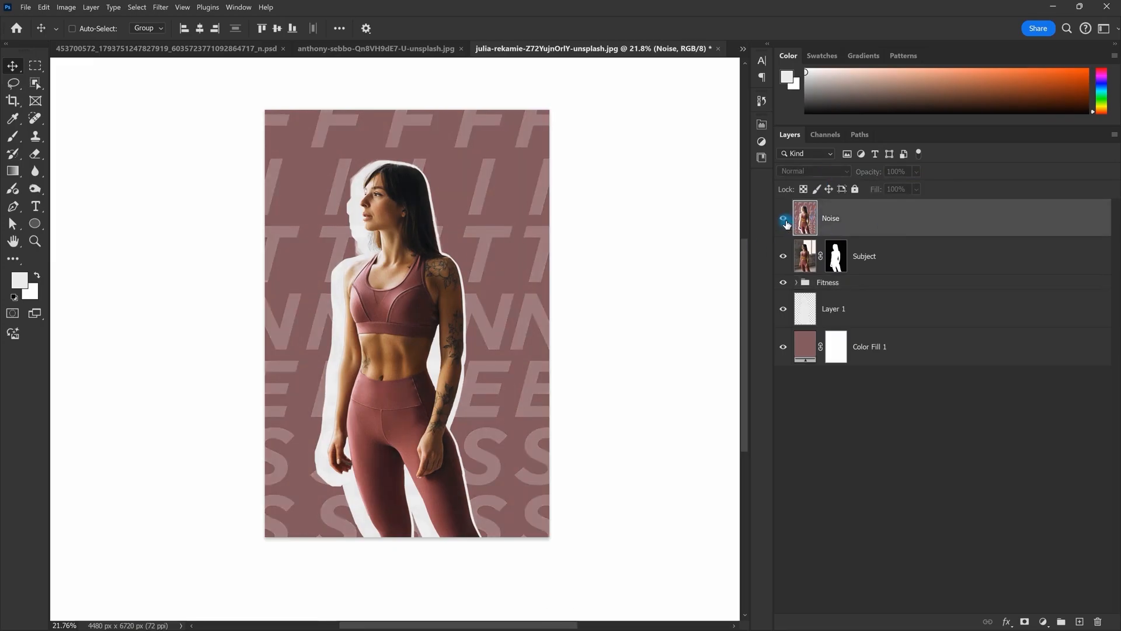
pyautogui.click(786, 224)
pyautogui.click(875, 226)
pyautogui.press('Delete')
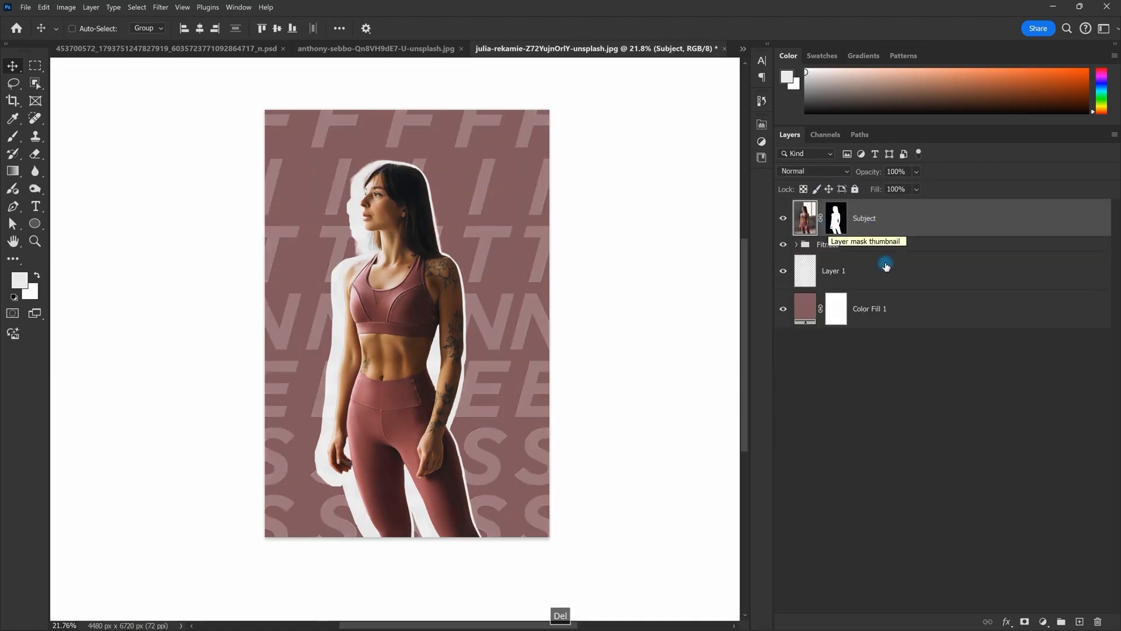
# Step: Stamp all visible layers above Subject, convert to a smart object and name it Noise
pyautogui.click(830, 245)
pyautogui.click(883, 222)
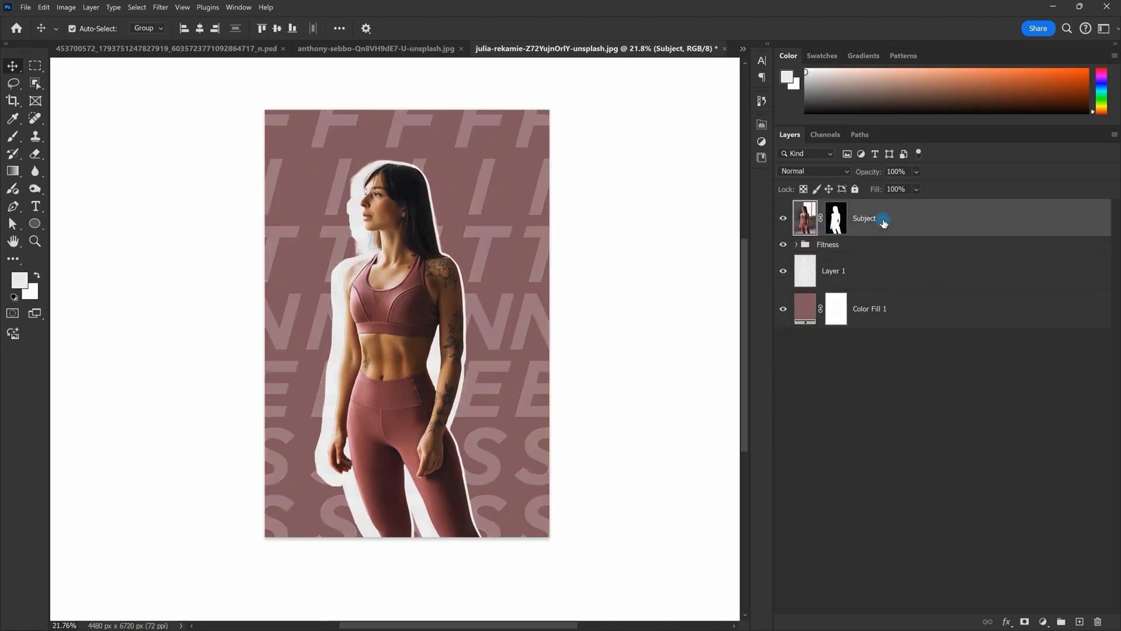
pyautogui.hotkey('ctrl', 'shift', 'alt', 'e')
pyautogui.rightClick(845, 222)
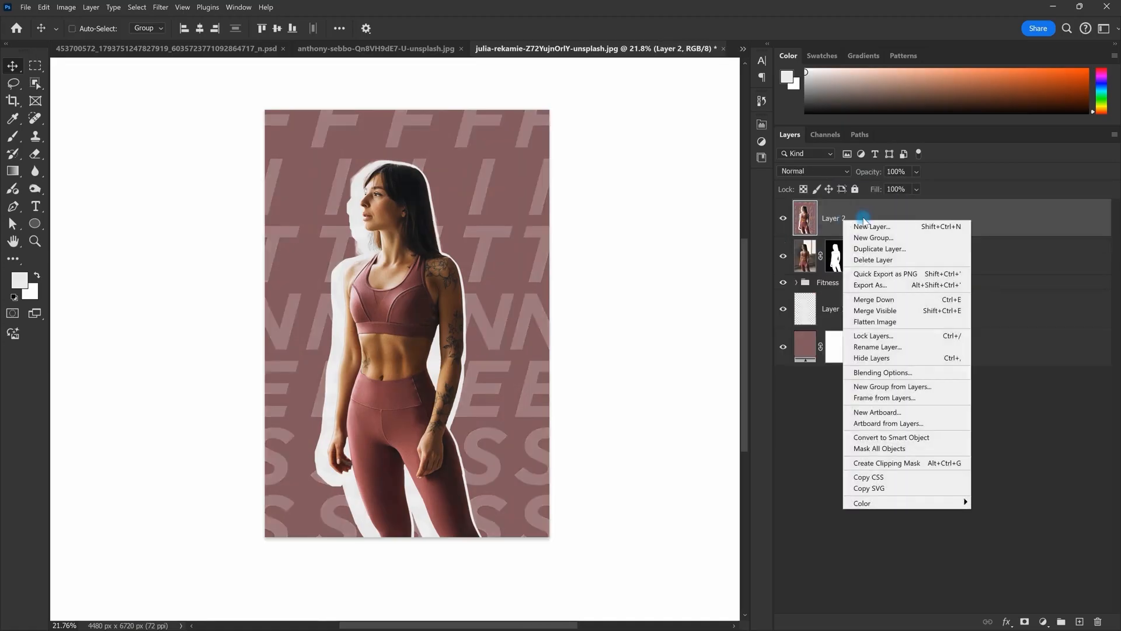
pyautogui.click(916, 439)
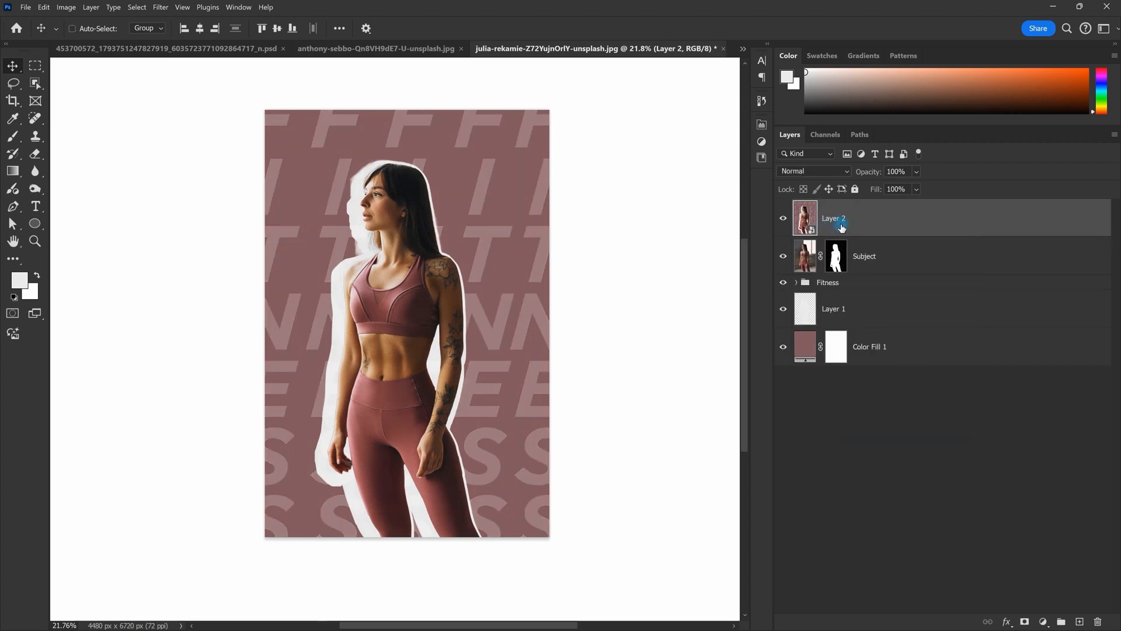
pyautogui.click(842, 226)
pyautogui.write('Noise')
pyautogui.press('Return')
# Step: Apply Add Noise at 20% as a smart filter on the Noise layer
pyautogui.click(160, 7)
pyautogui.moveTo(169, 178)
pyautogui.click(323, 177)
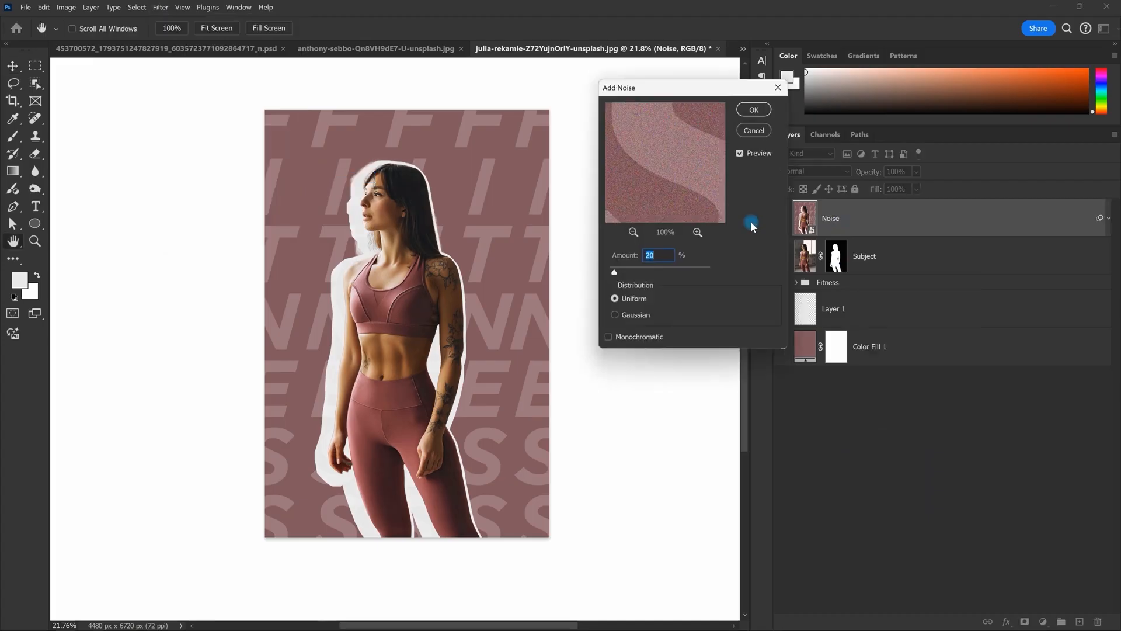
pyautogui.press('Return')
pyautogui.scroll(-1, 471, 239)
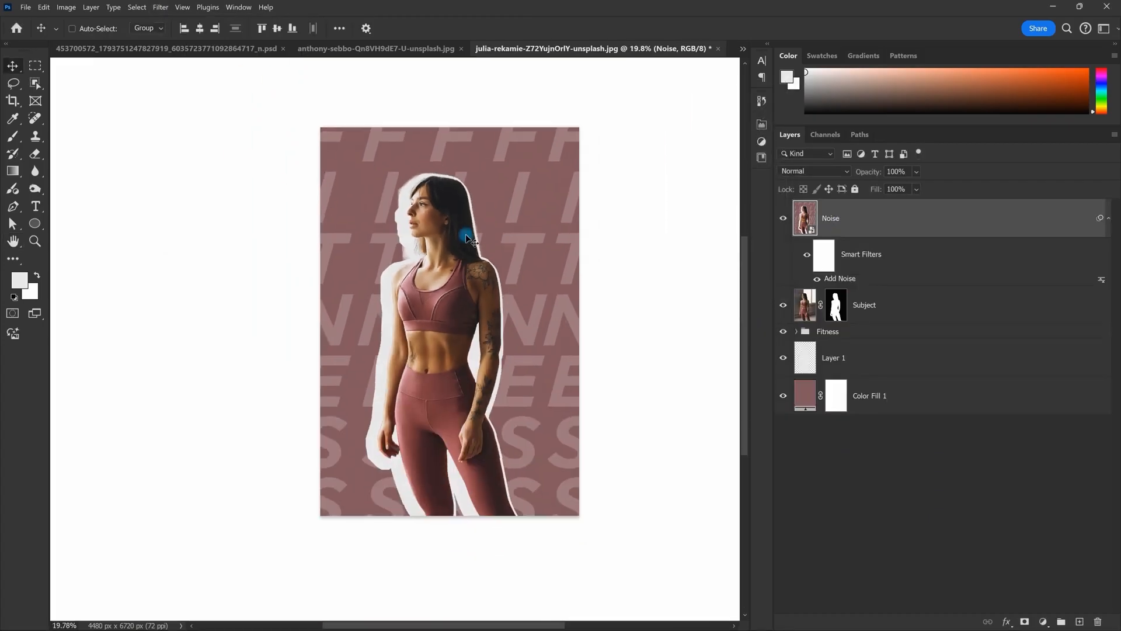
# Step: Search Google Images for 'nike swoosh', copy a swoosh and paste it into the poster
pyautogui.press('super')
pyautogui.hotkey('alt', 'Tab')
pyautogui.hotkey('alt', 'Tab')
pyautogui.write('nike swoosh')
pyautogui.press('Return')
pyautogui.moveTo(629, 75); pyautogui.dragTo(512, 39)
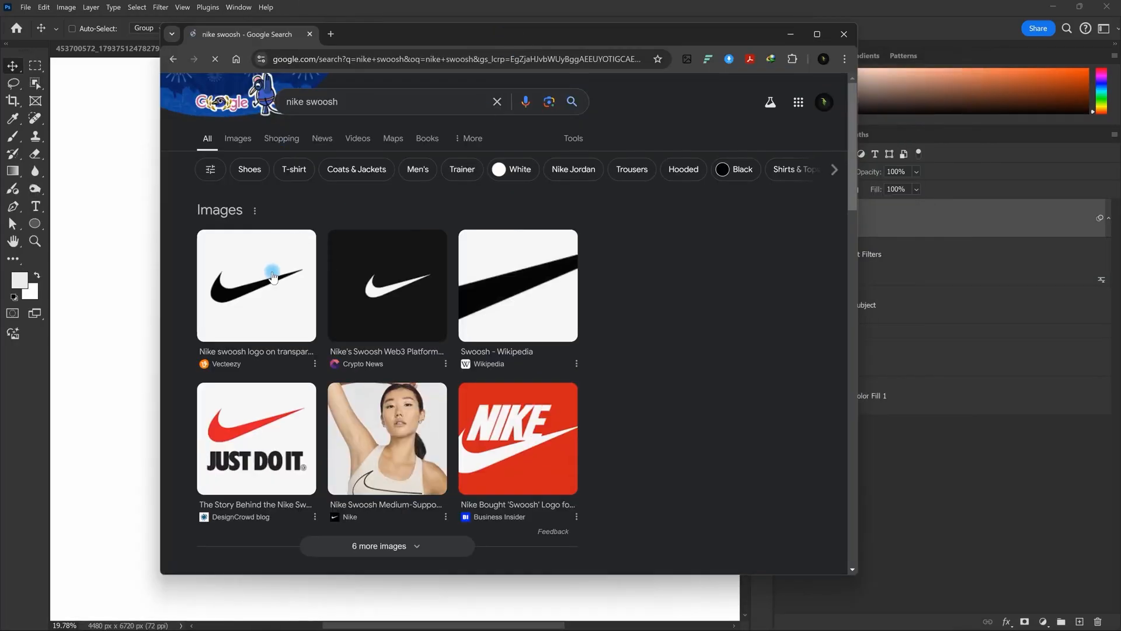
pyautogui.click(273, 277)
pyautogui.rightClick(665, 337)
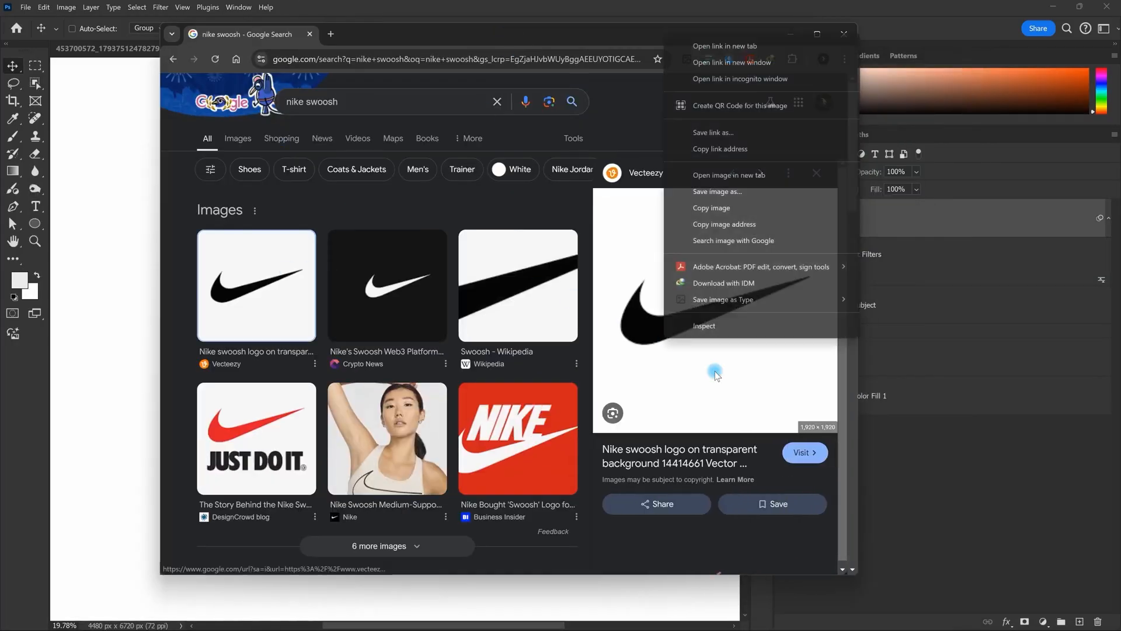
pyautogui.click(724, 206)
pyautogui.click(845, 32)
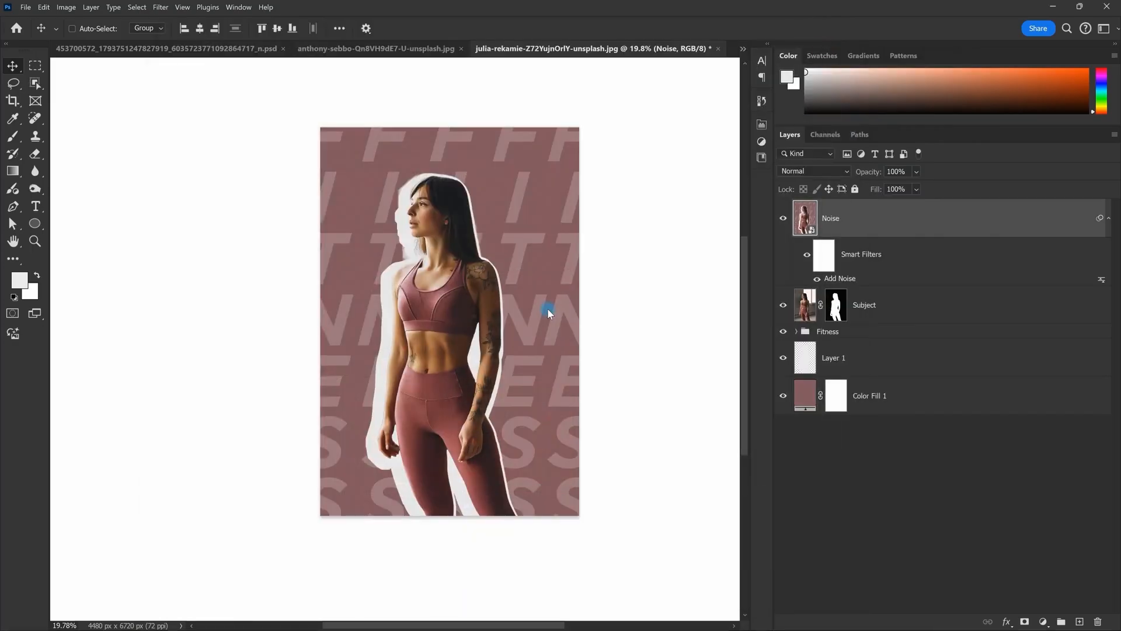
pyautogui.hotkey('ctrl', 'v')
pyautogui.scroll(2, 525, 232)
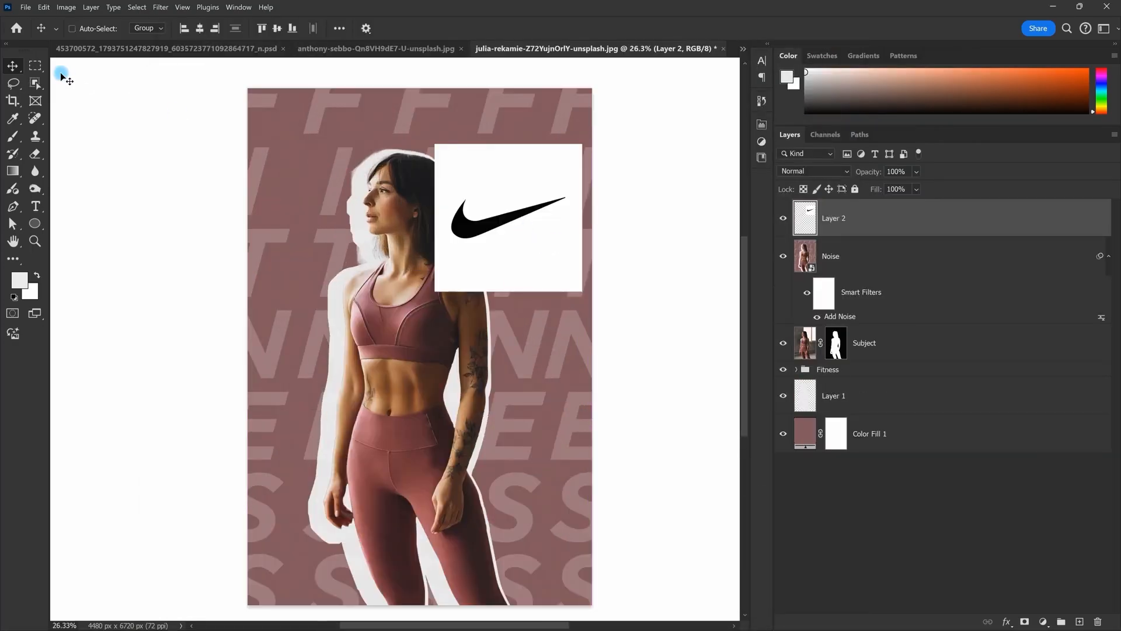
# Step: Delete the white box around the pasted Nike swoosh using the Magic Wand
pyautogui.moveTo(448, 185); pyautogui.dragTo(576, 250)
pyautogui.press('space')
pyautogui.rightClick(35, 82)
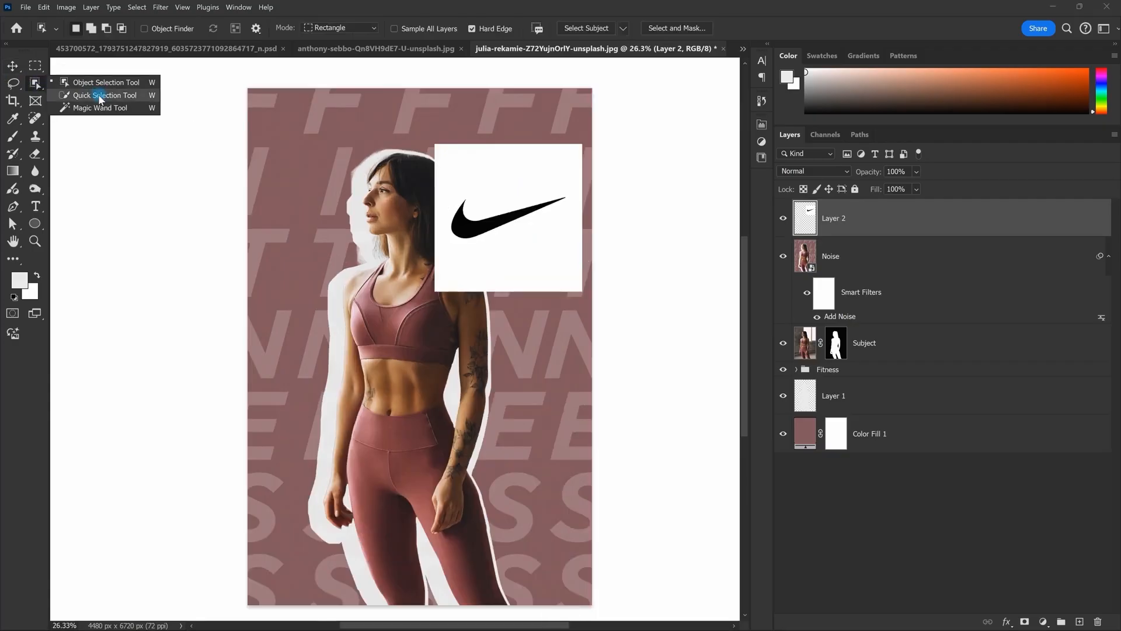
pyautogui.click(101, 109)
pyautogui.click(543, 210)
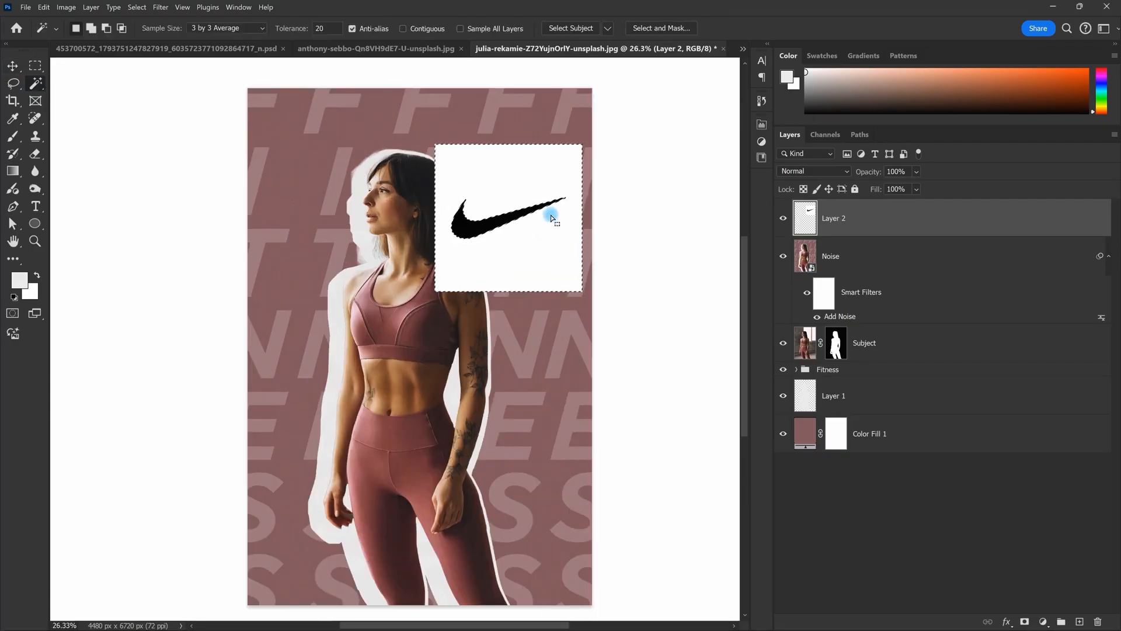
pyautogui.press('Delete')
pyautogui.hotkey('ctrl', 'd')
# Step: Move the swoosh to the poster's top-right corner and scale it down
pyautogui.scroll(-4, 486, 210)
pyautogui.press('v')
pyautogui.moveTo(523, 235); pyautogui.dragTo(555, 156)
pyautogui.hotkey('ctrl', 't')
pyautogui.press('Return')
pyautogui.scroll(2, 534, 156)
pyautogui.scroll(-1, 555, 157)
pyautogui.scroll(2, 458, 280)
pyautogui.moveTo(457, 280); pyautogui.dragTo(458, 374)
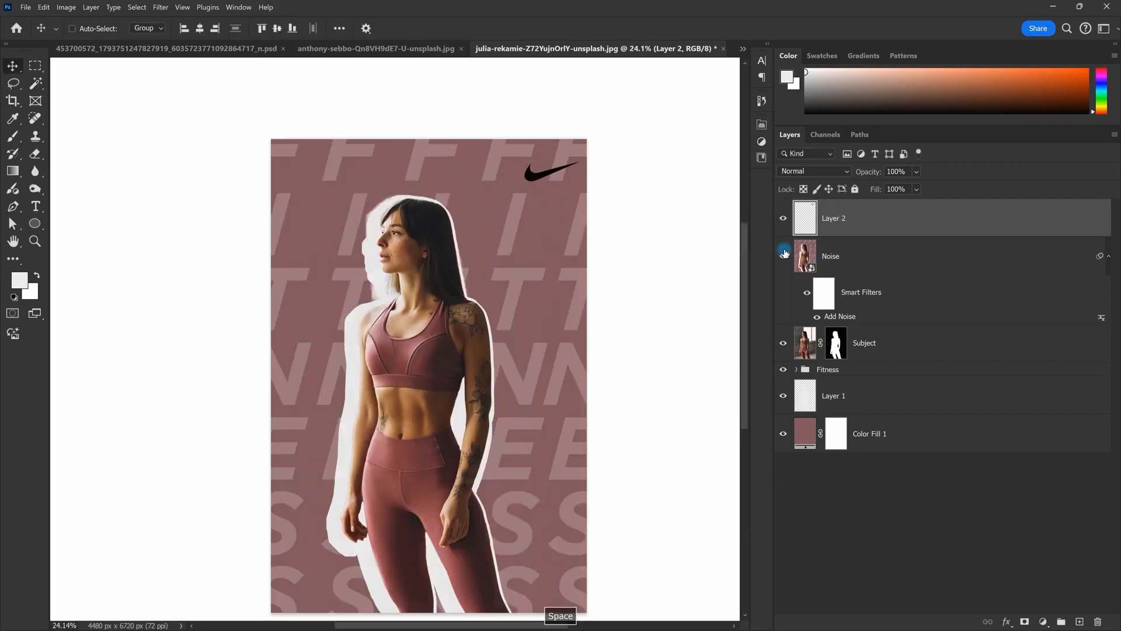
pyautogui.moveTo(617, 218); pyautogui.dragTo(609, 212)
# Step: Sample the mauve of the sports top and fill the swoosh with it
pyautogui.press('i')
pyautogui.click(415, 320)
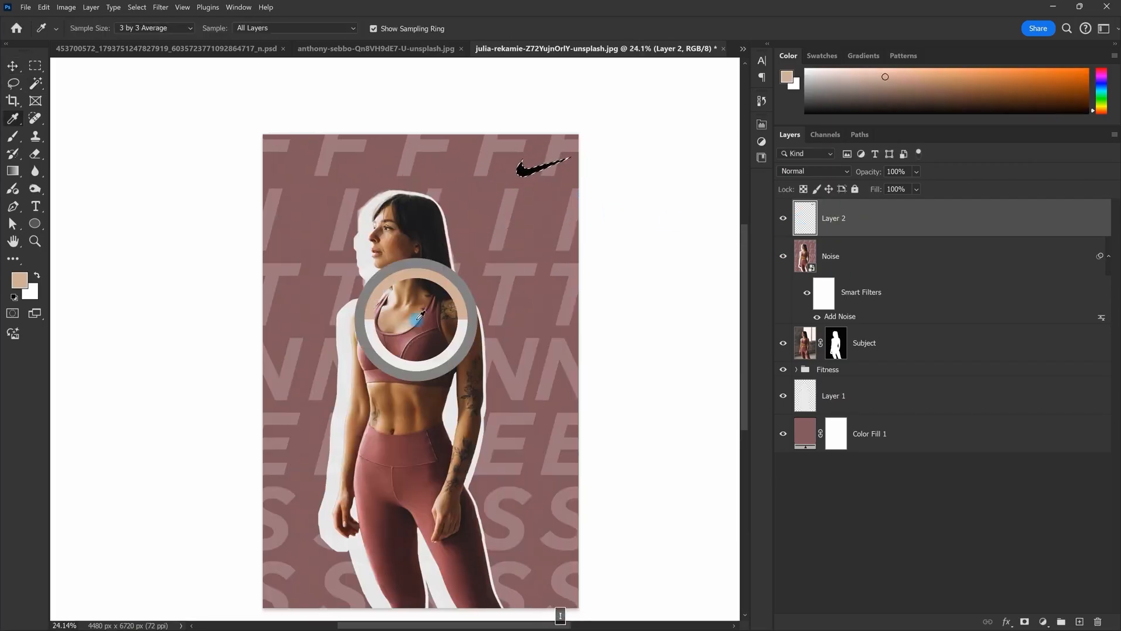
pyautogui.click(417, 325)
pyautogui.moveTo(420, 325); pyautogui.dragTo(550, 314)
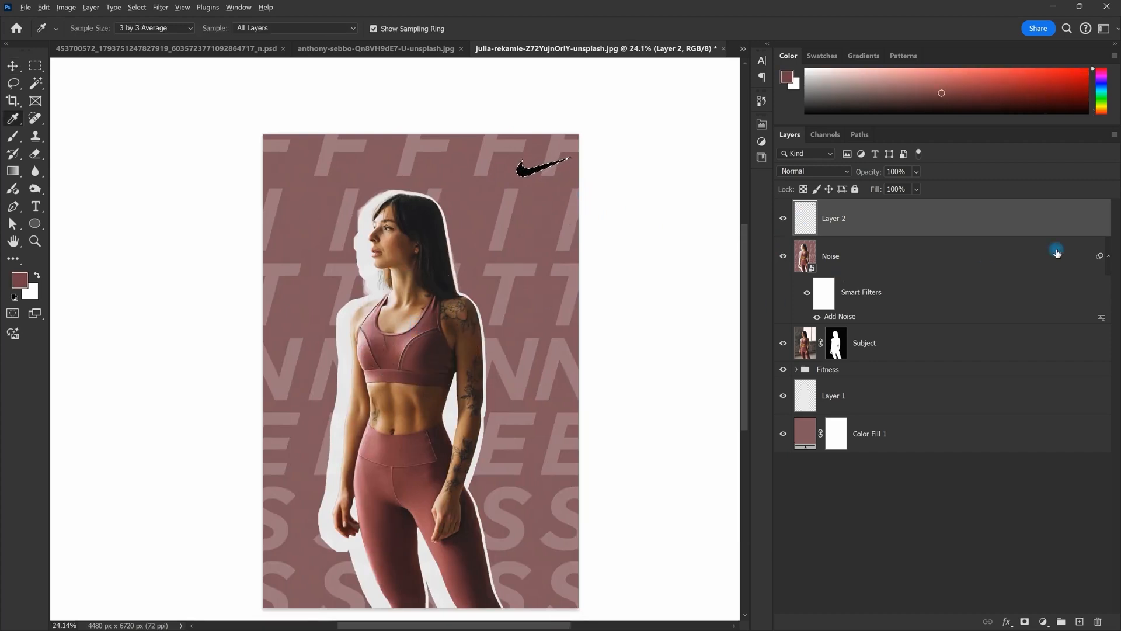
pyautogui.hotkey('alt', 'BackSpace')
pyautogui.hotkey('ctrl', 'd')
pyautogui.moveTo(650, 267); pyautogui.dragTo(636, 250)
# Step: Recolour the swoosh white by filling its selection with a light colour
pyautogui.keyDown('ctrl'); pyautogui.click(806, 219); pyautogui.keyUp('ctrl')
pyautogui.scroll(3, 408, 333)
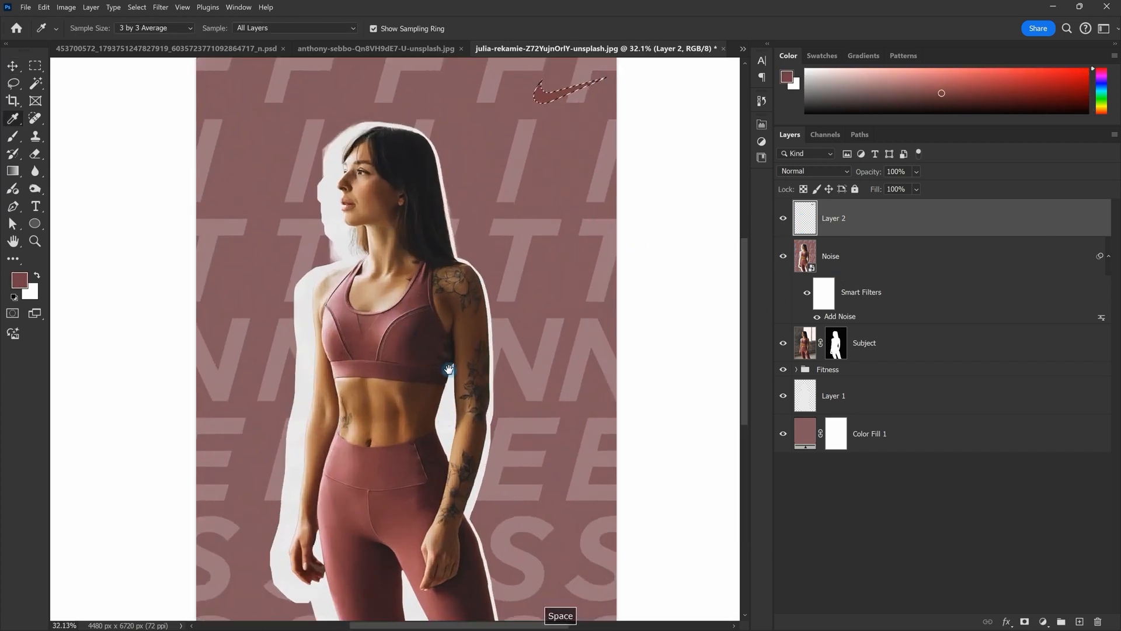
pyautogui.moveTo(449, 369); pyautogui.dragTo(418, 246)
pyautogui.keyDown('alt'); pyautogui.click(411, 305); pyautogui.keyUp('alt')
pyautogui.hotkey('ctrl', 'BackSpace')
pyautogui.hotkey('ctrl', 'd')
pyautogui.press('v')
pyautogui.scroll(-5, 438, 339)
pyautogui.moveTo(488, 226); pyautogui.dragTo(547, 272)
pyautogui.scroll(-2, 544, 273)
pyautogui.scroll(3, 543, 272)
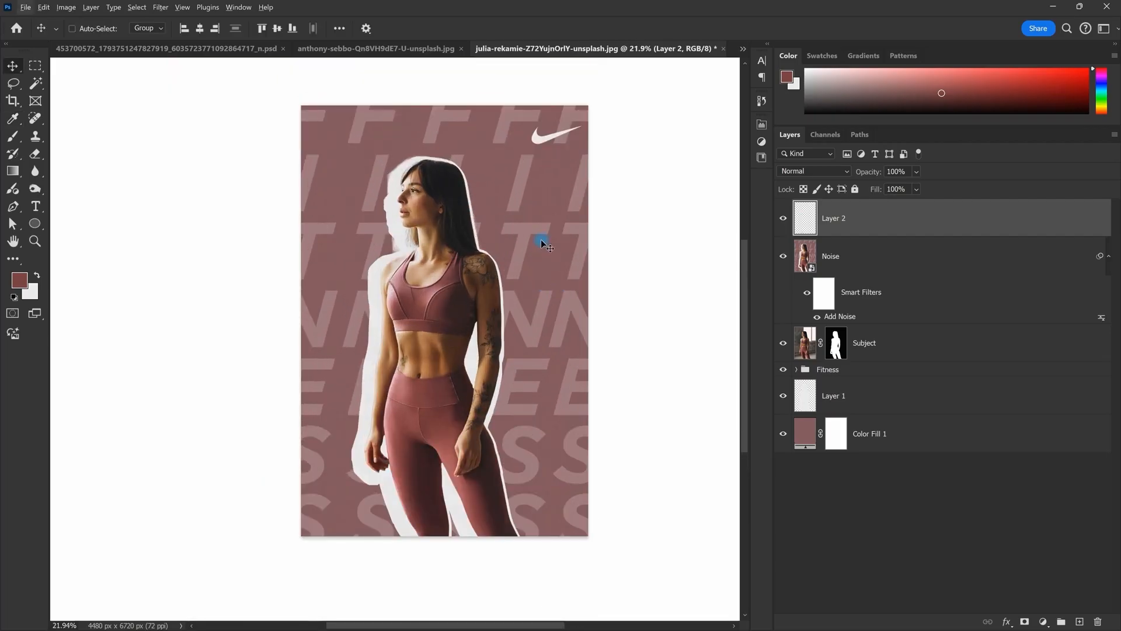
pyautogui.scroll(-2, 543, 244)
# Step: Switch to the blue-sky ayo-ogunseinde photo document
pyautogui.click(743, 49)
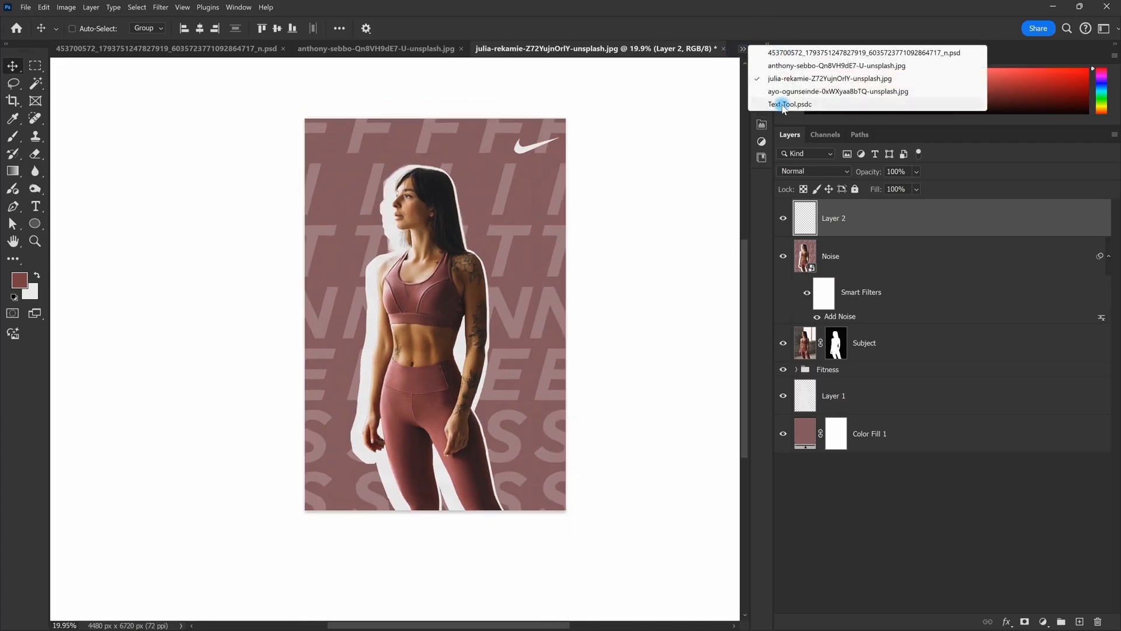
pyautogui.click(783, 91)
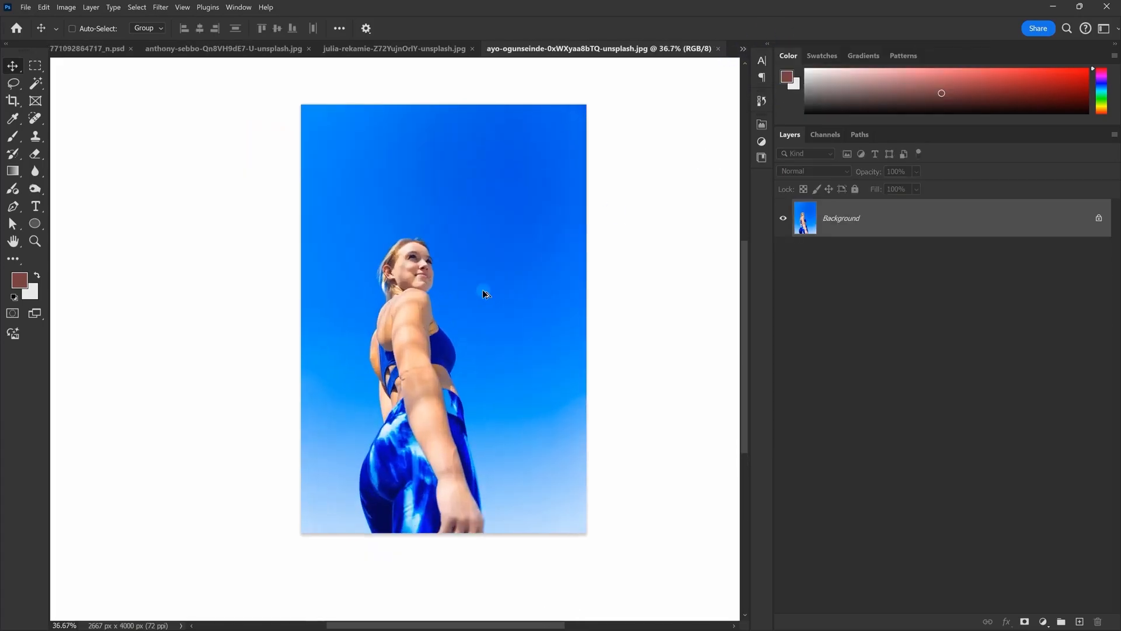
pyautogui.scroll(-1, 483, 292)
pyautogui.hotkey('alt', 'Tab')
pyautogui.hotkey('alt', 'Tab')
pyautogui.hotkey('alt', 'Tab')
pyautogui.hotkey('alt', 'Tab')
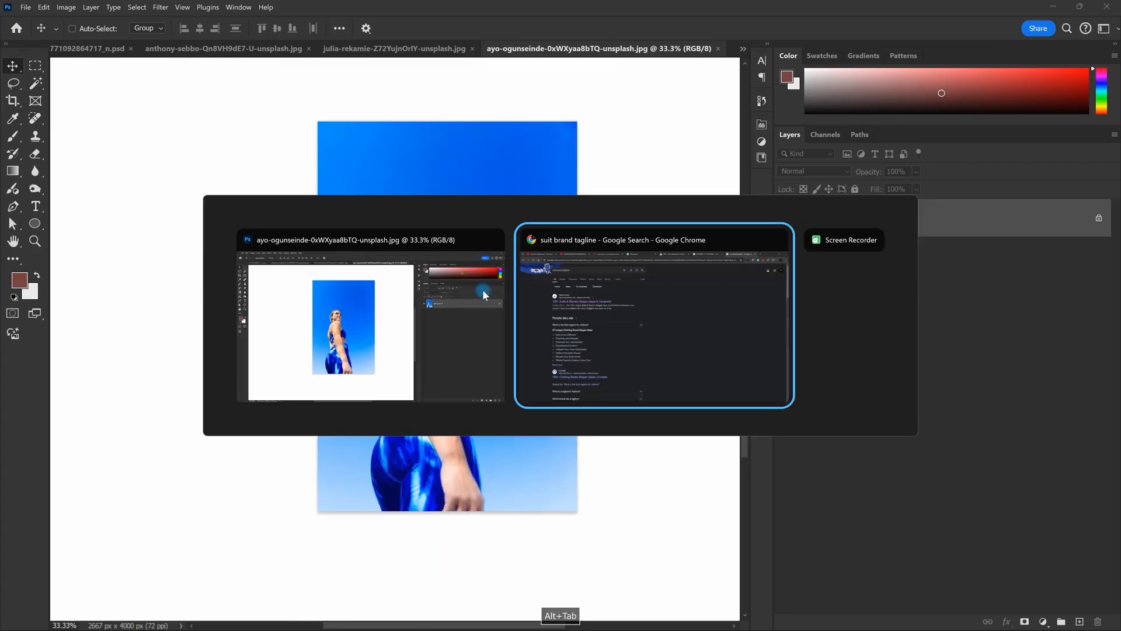
pyautogui.hotkey('alt', 'Tab')
pyautogui.hotkey('alt', 'Tab')
pyautogui.hotkey('alt', 'Tab')
# Step: In a new Chrome tab, search 'nike' and open the Nike India site at nike.com/in
pyautogui.moveTo(708, 90); pyautogui.dragTo(513, 40)
pyautogui.click(499, 39)
pyautogui.write('nike swoosh')
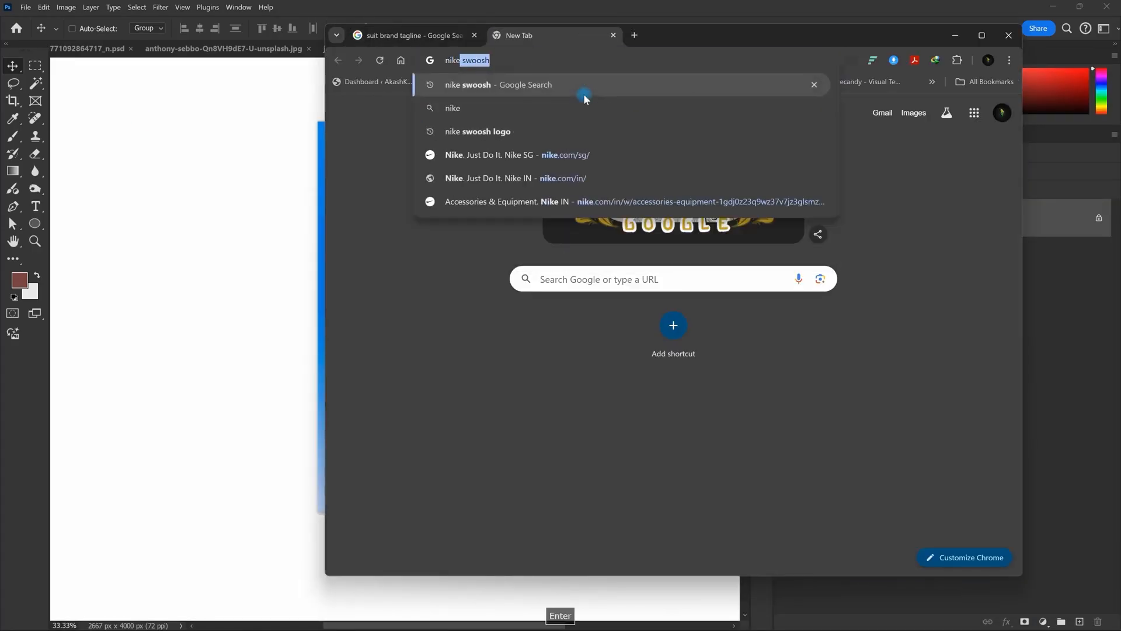
pyautogui.press('Return')
pyautogui.click(558, 97)
pyautogui.press('BackSpace')
pyautogui.press('BackSpace')
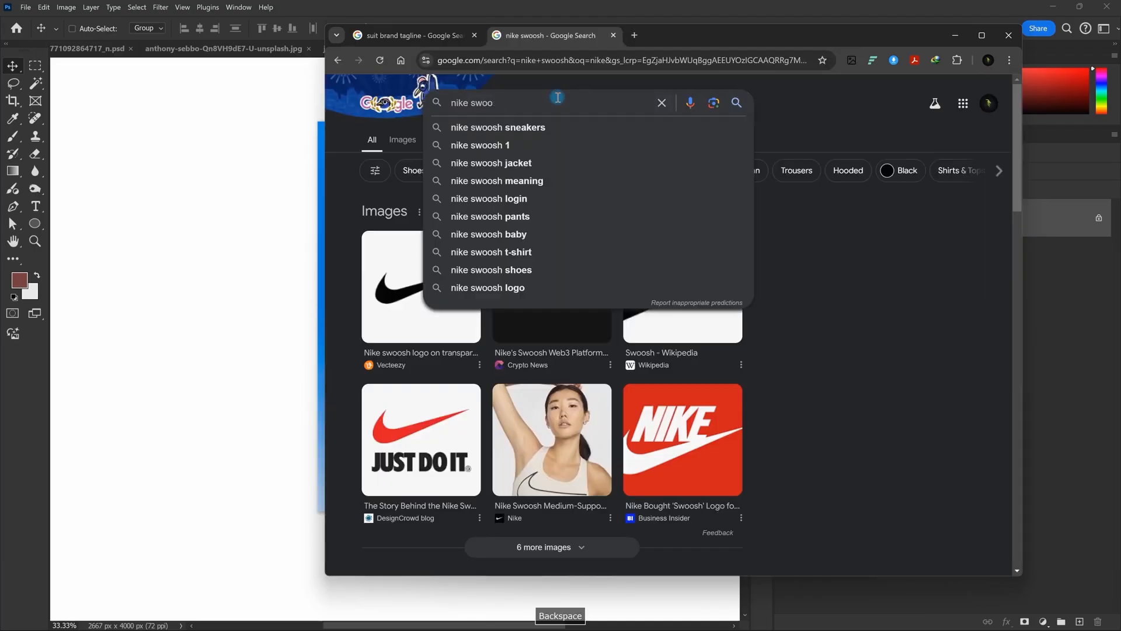
pyautogui.press('Return')
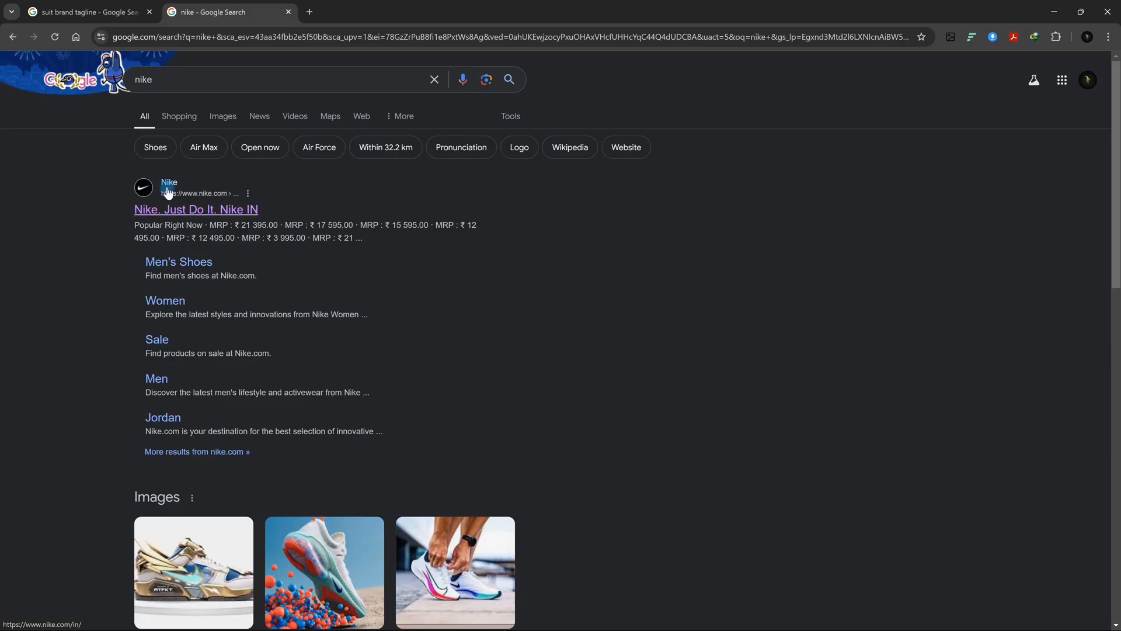
pyautogui.click(167, 192)
pyautogui.moveTo(524, 91)
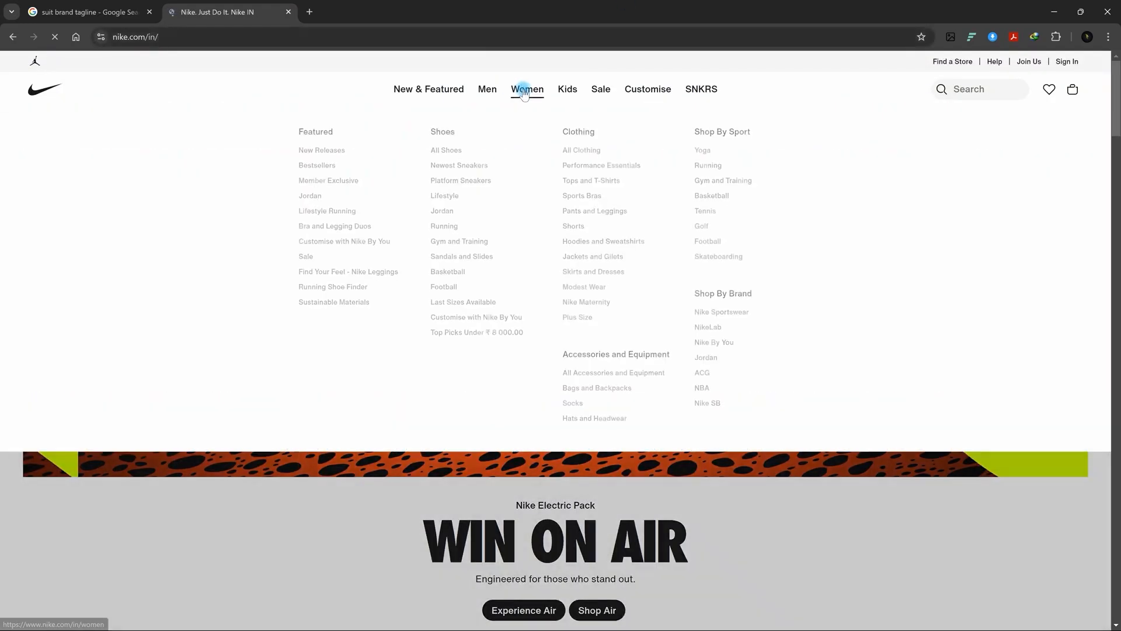
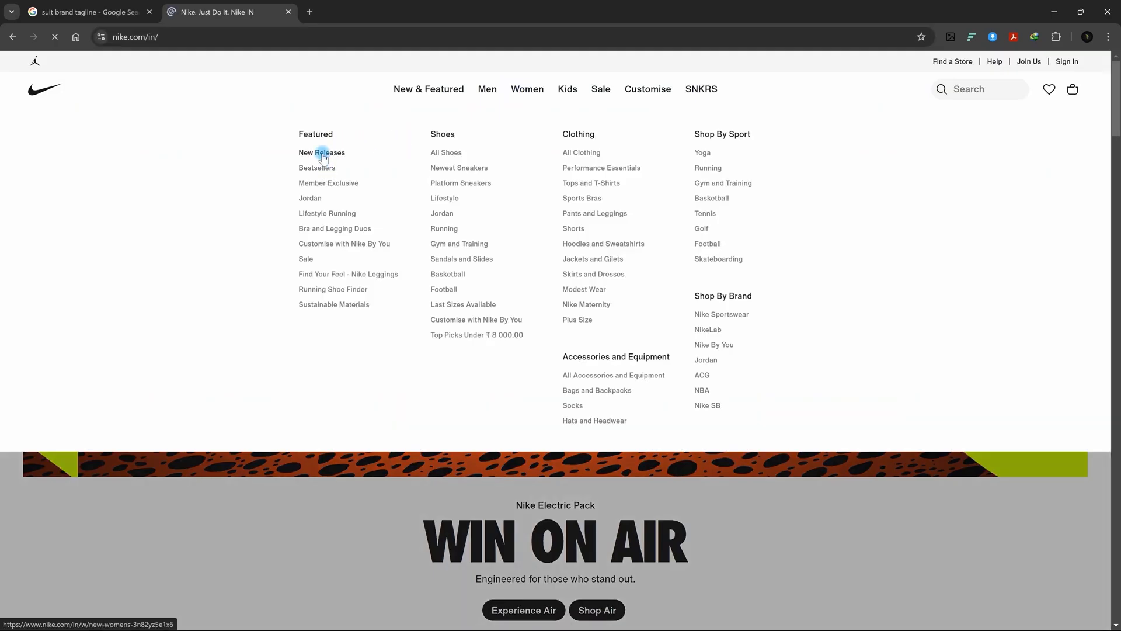
# Step: Open Nike's women's Gym and Training shoes, then the women's Sports Bras page
pyautogui.click(483, 252)
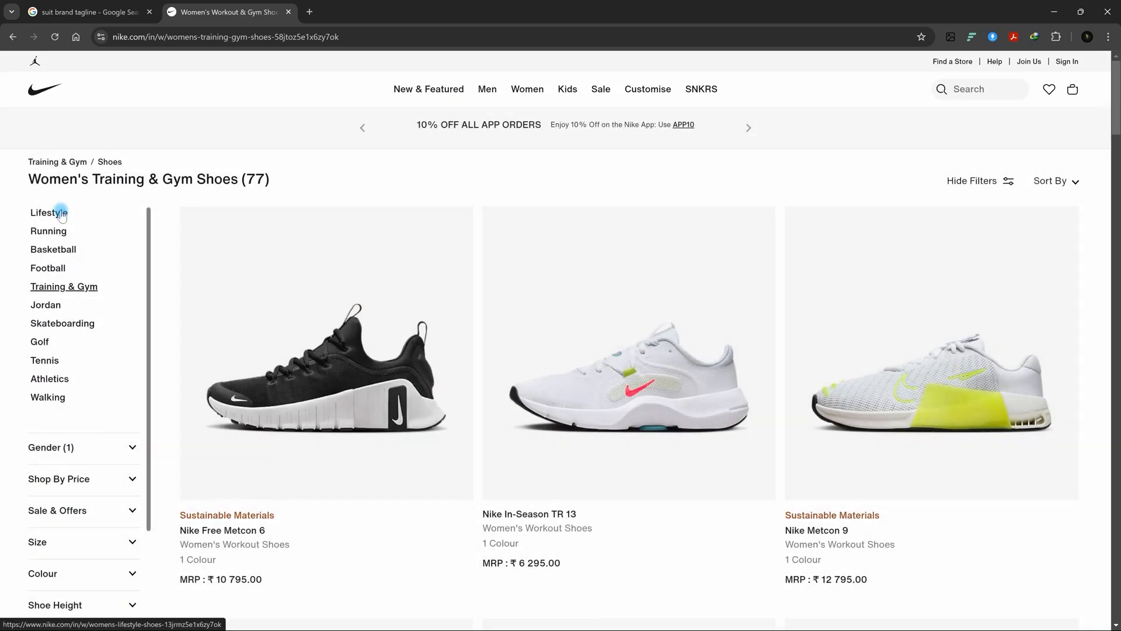
pyautogui.scroll(-2, 61, 215)
pyautogui.moveTo(527, 94)
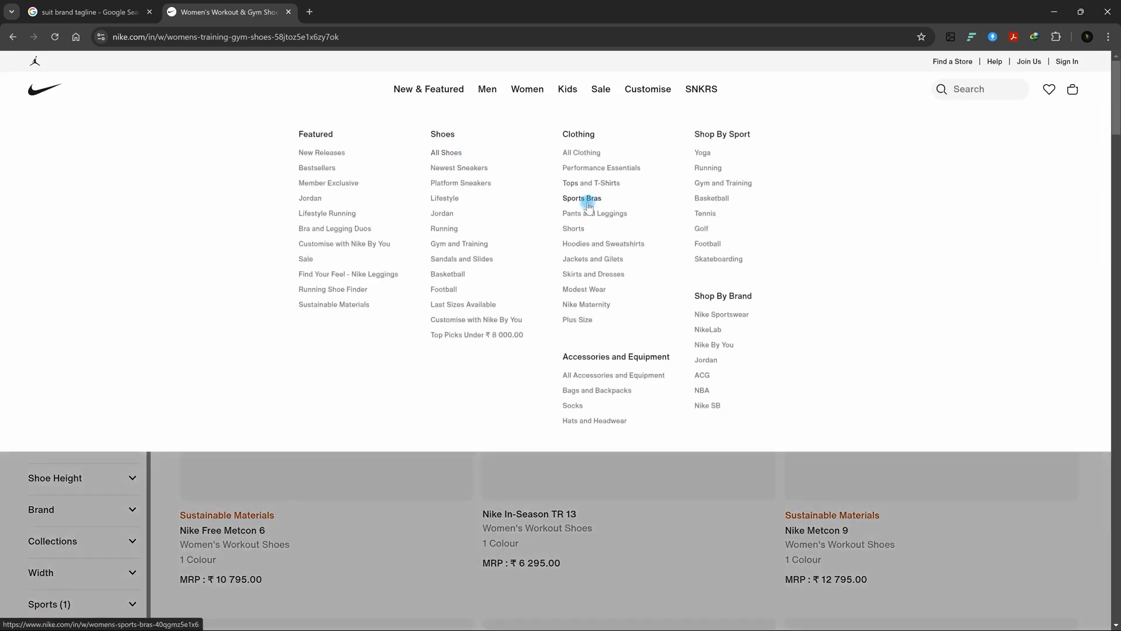
pyautogui.click(587, 202)
# Step: Scroll through the Nike sports bras listing before returning to Photoshop
pyautogui.hotkey('alt', 'Tab')
pyautogui.hotkey('alt', 'Tab')
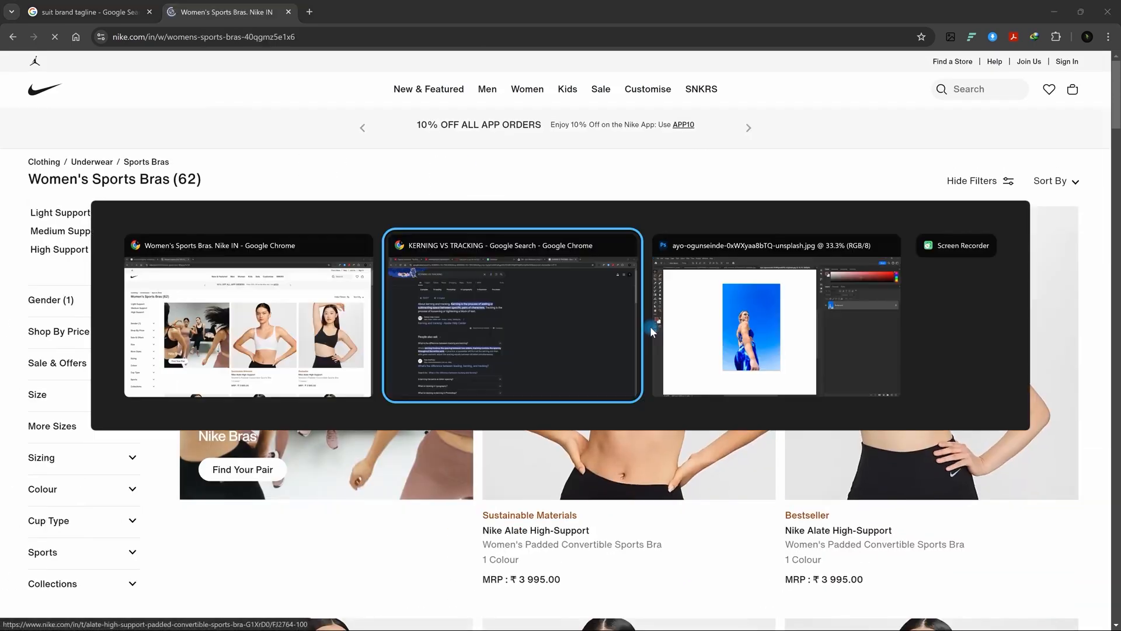
pyautogui.hotkey('alt', 'Tab')
pyautogui.scroll(-5, 609, 373)
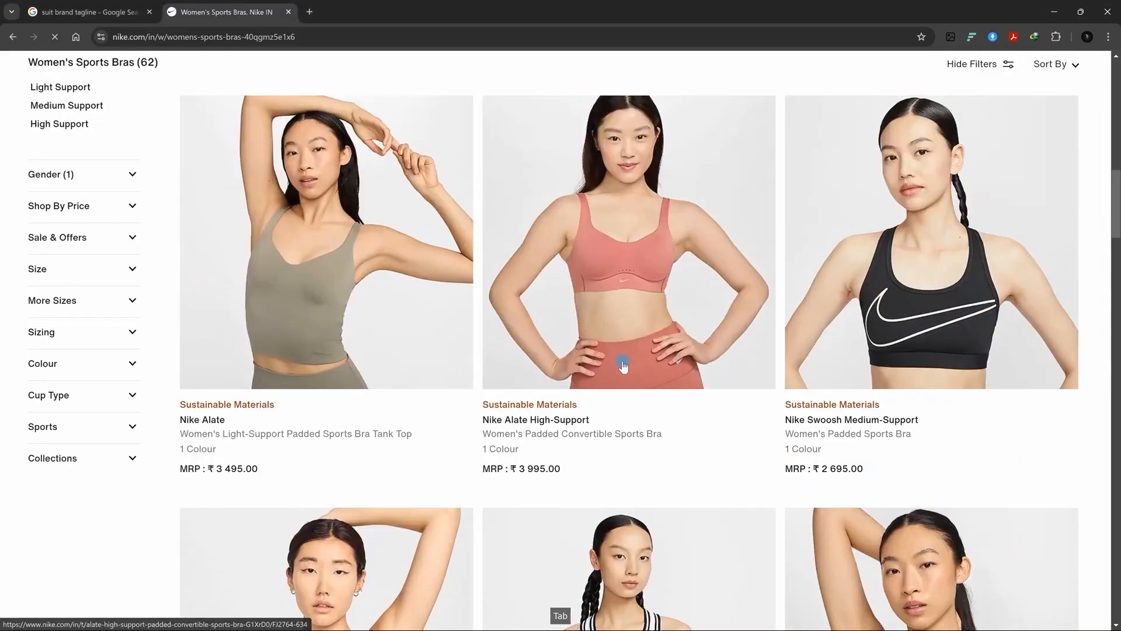
pyautogui.scroll(-20, 455, 374)
pyautogui.scroll(-20, 453, 368)
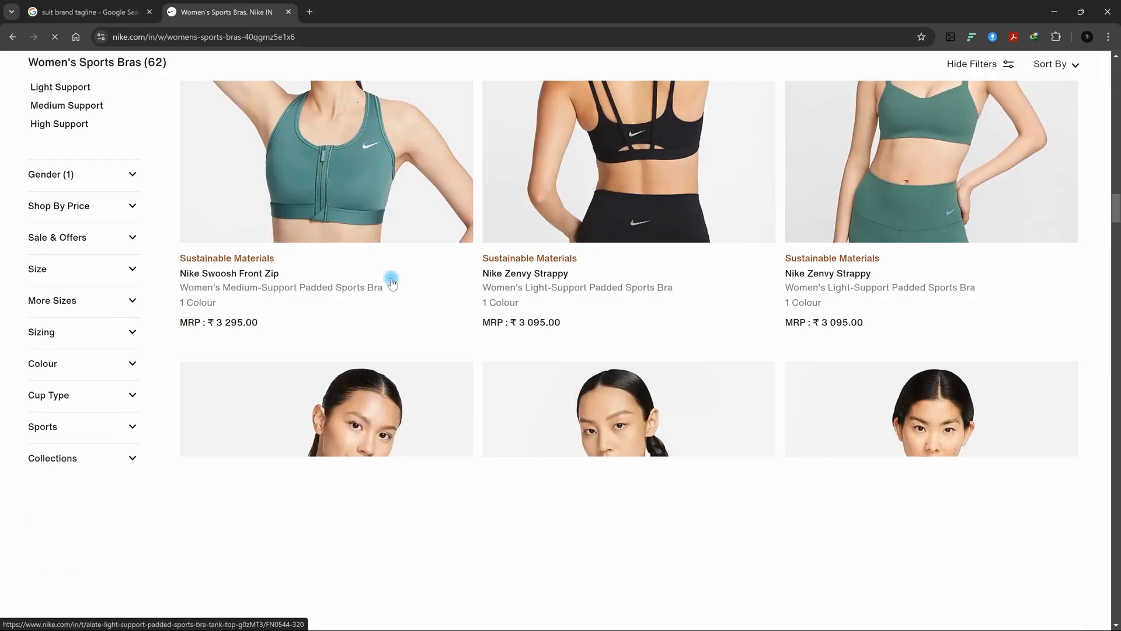
pyautogui.scroll(20, 533, 288)
pyautogui.scroll(1, 641, 362)
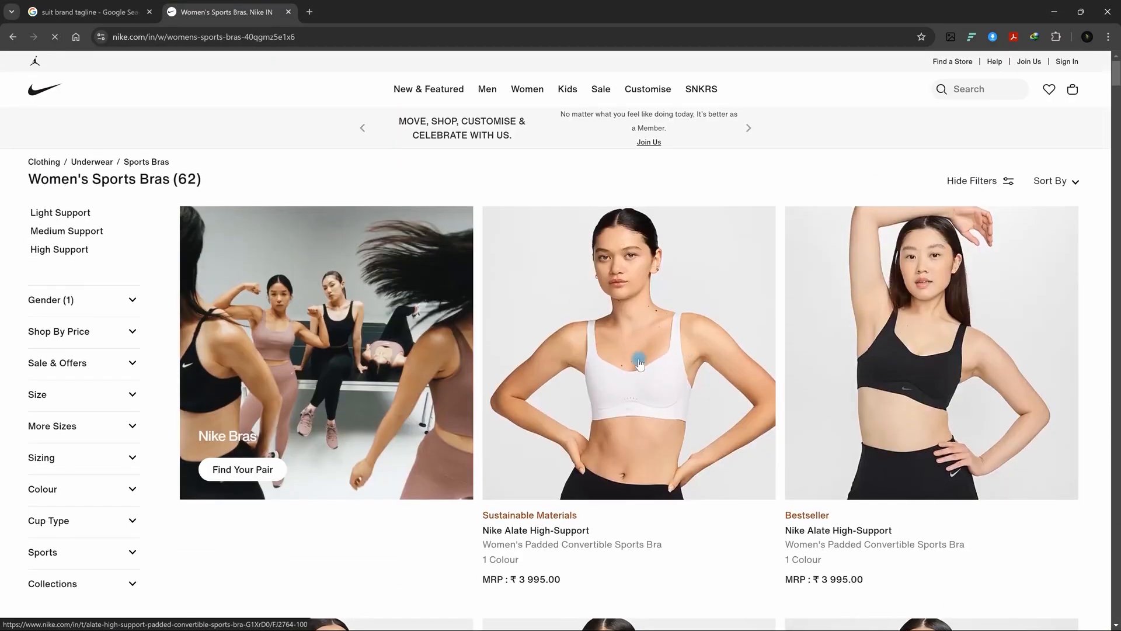
pyautogui.scroll(-12, 658, 220)
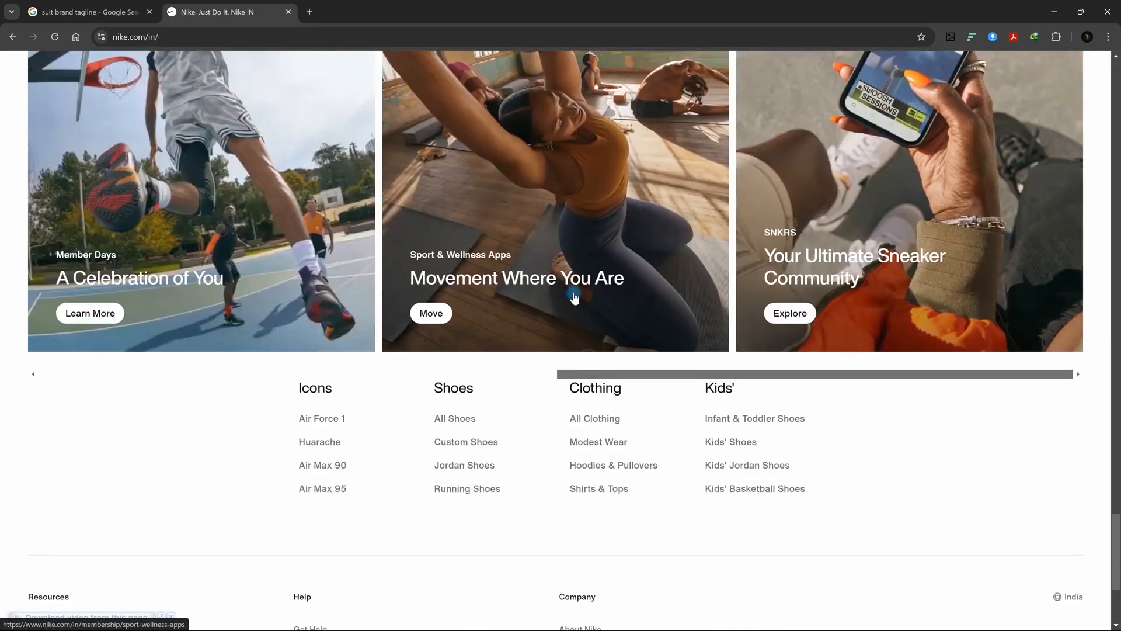
pyautogui.scroll(5, 538, 269)
pyautogui.scroll(-1, 613, 192)
pyautogui.scroll(-2, 889, 473)
pyautogui.scroll(2, 859, 330)
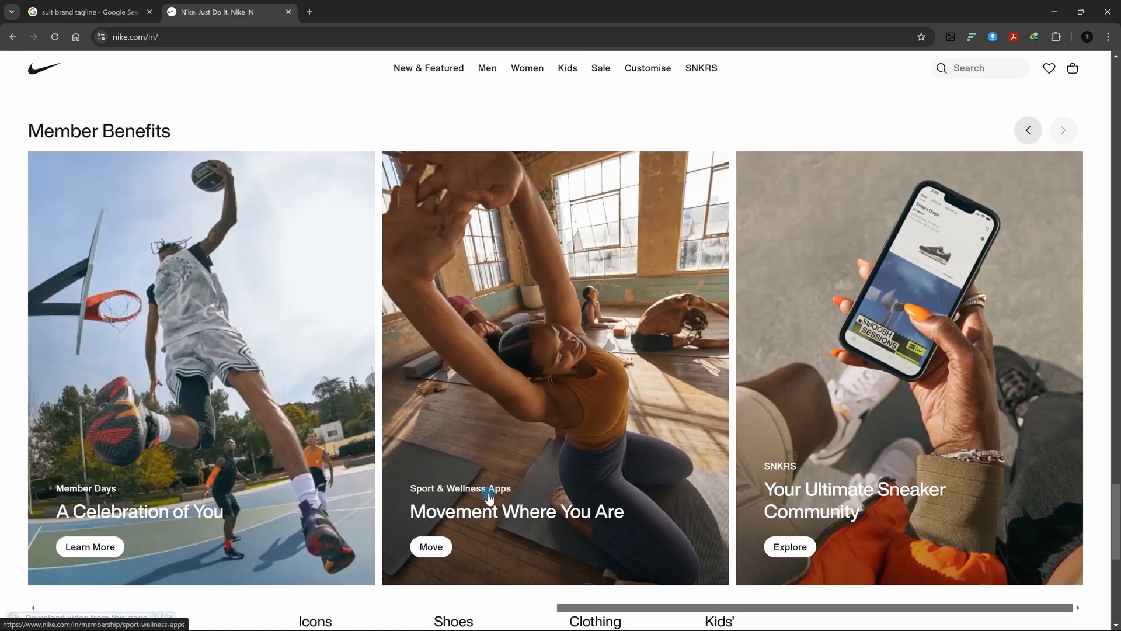
pyautogui.hotkey('alt', 'Tab')
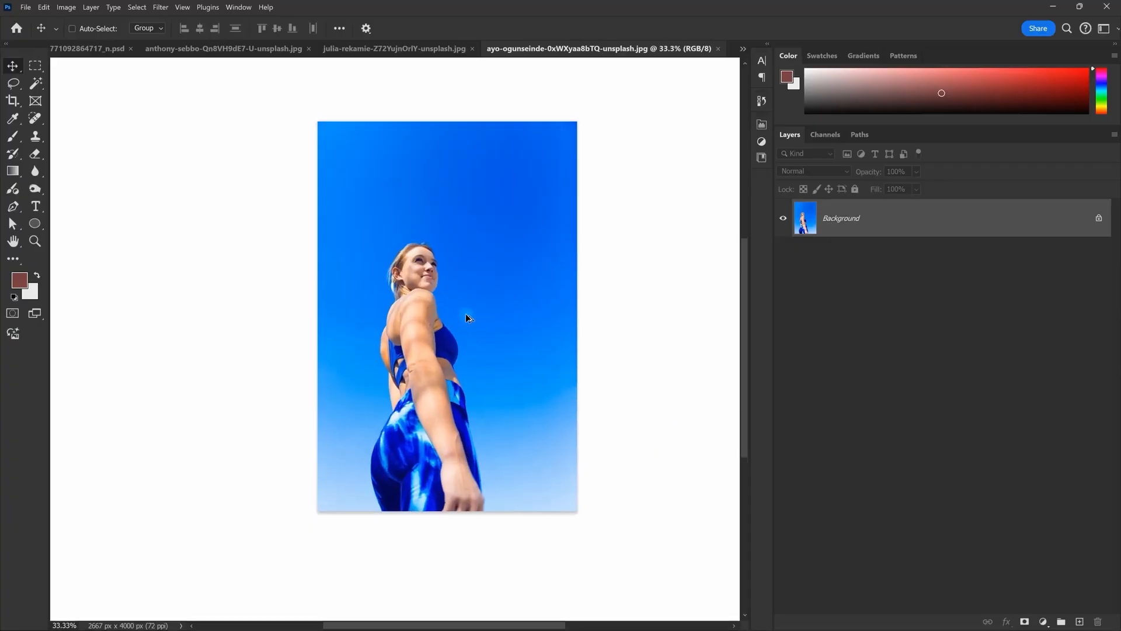
# Step: Trim the top of the athlete photo with a quick crop
pyautogui.press('space')
pyautogui.press('c')
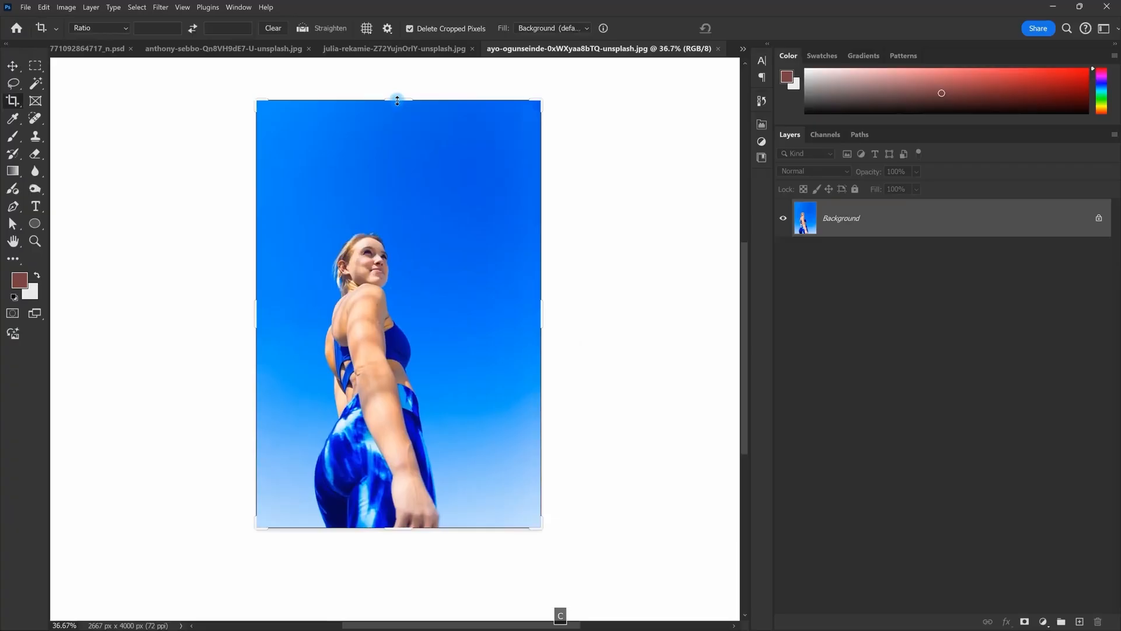
pyautogui.moveTo(398, 98); pyautogui.dragTo(400, 130)
pyautogui.press('v')
# Step: Crop the photo to a square 1:1 ratio, repositioning it inside the box
pyautogui.press('c')
pyautogui.click(380, 191)
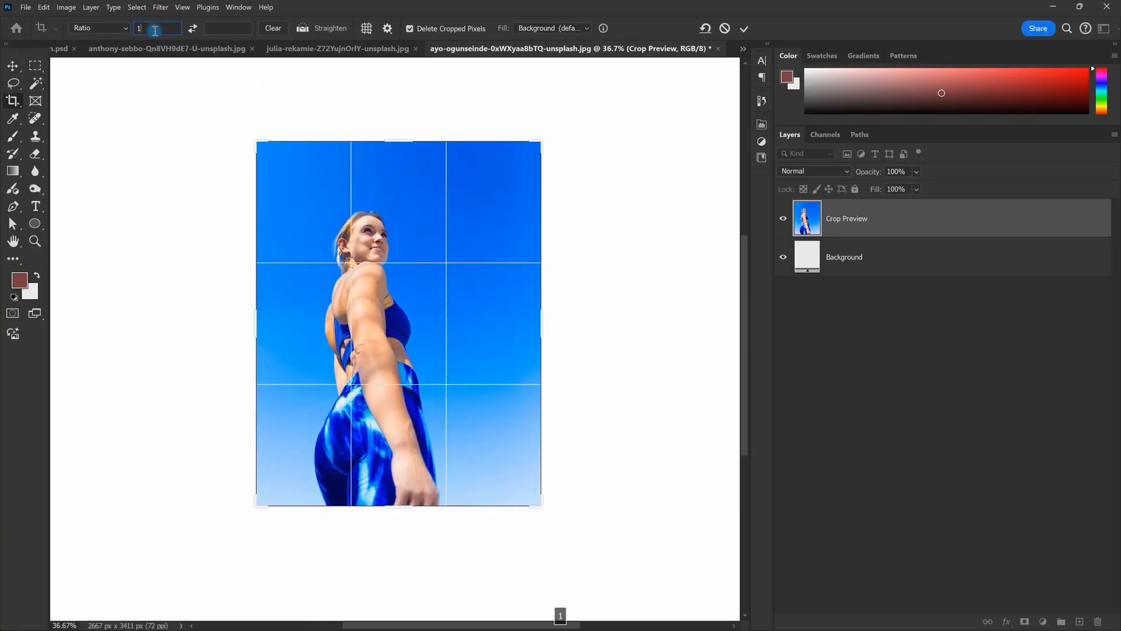
pyautogui.write('1')
pyautogui.press('Tab')
pyautogui.write('1')
pyautogui.moveTo(458, 358); pyautogui.dragTo(458, 347)
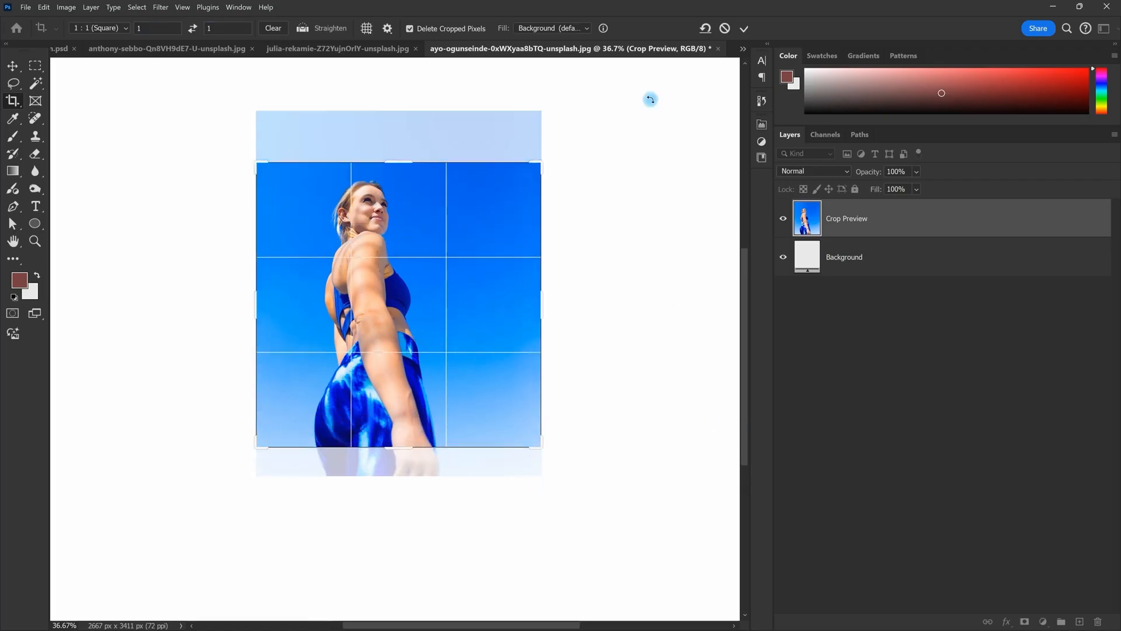
pyautogui.click(745, 32)
# Step: Compare with the Nike page and undo the square crop
pyautogui.hotkey('alt', 'Tab')
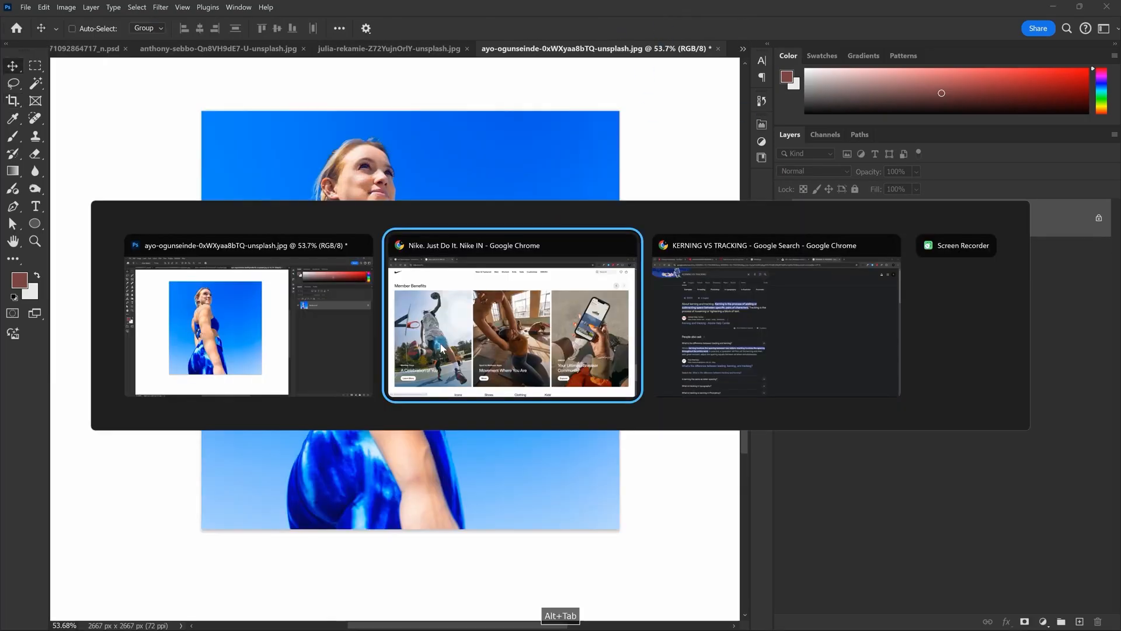
pyautogui.hotkey('alt', 'Tab')
pyautogui.hotkey('alt', 'Tab')
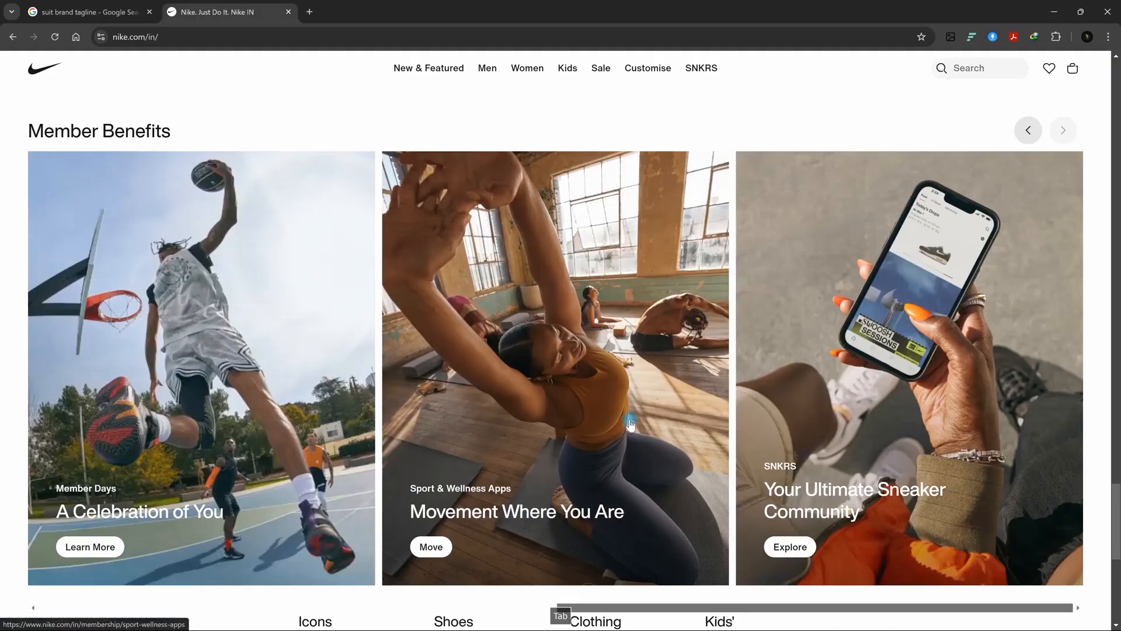
pyautogui.hotkey('alt', 'Tab')
pyautogui.hotkey('ctrl', 'z')
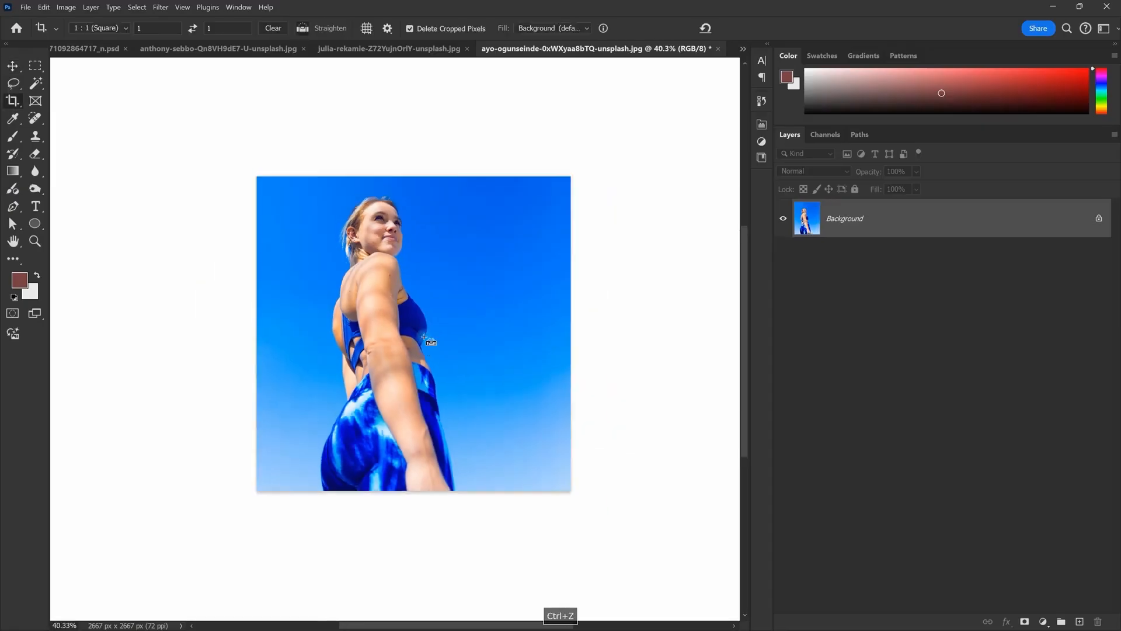
# Step: Crop the photo to a 4:5 portrait ratio (2667 × 3333 px)
pyautogui.press('c')
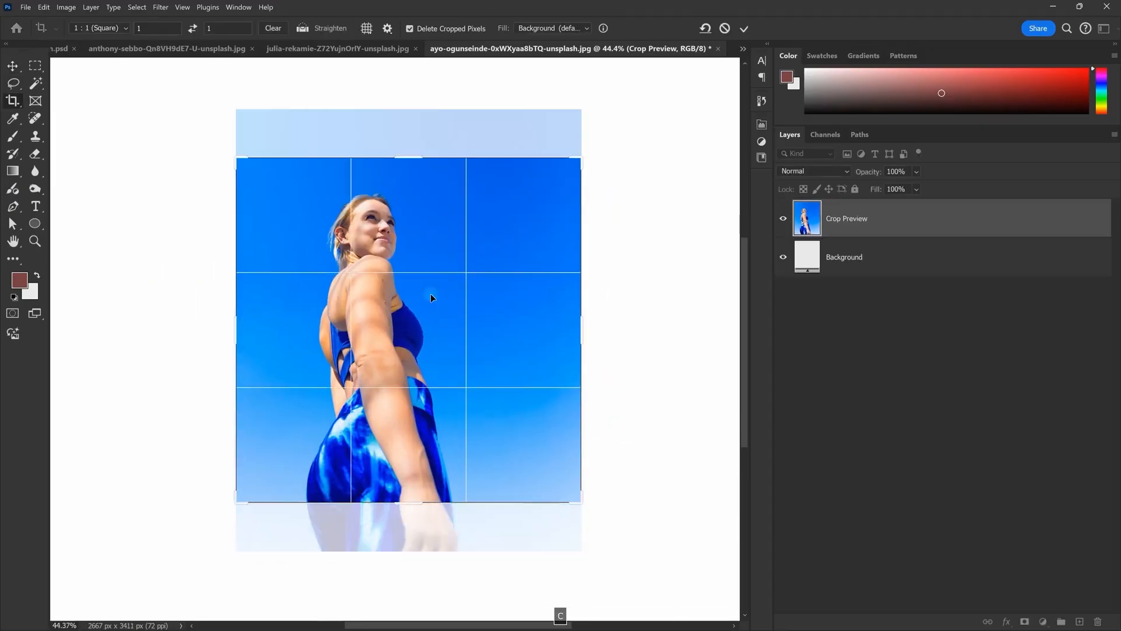
pyautogui.write('4')
pyautogui.press('Tab')
pyautogui.write('5')
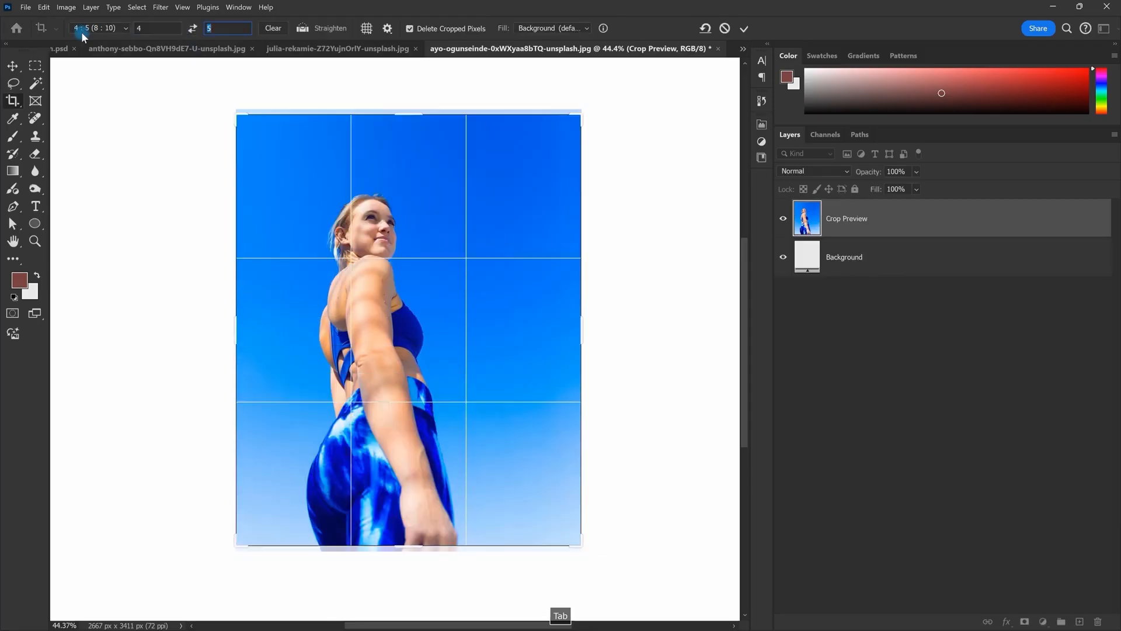
pyautogui.click(744, 28)
pyautogui.scroll(-1, 400, 196)
pyautogui.scroll(1, 400, 196)
pyautogui.press('v')
pyautogui.moveTo(454, 278); pyautogui.dragTo(456, 271)
# Step: Start a Gotham Bold Italic 102 pt text layer at the photo's top left
pyautogui.hotkey('alt', 'Tab')
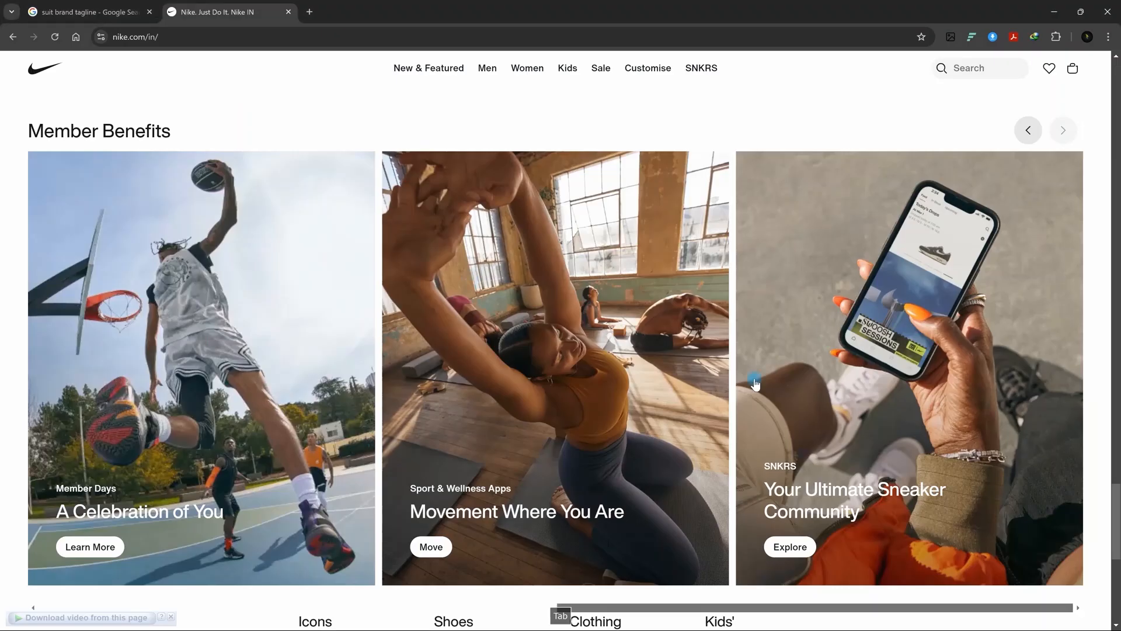
pyautogui.hotkey('alt', 'Tab')
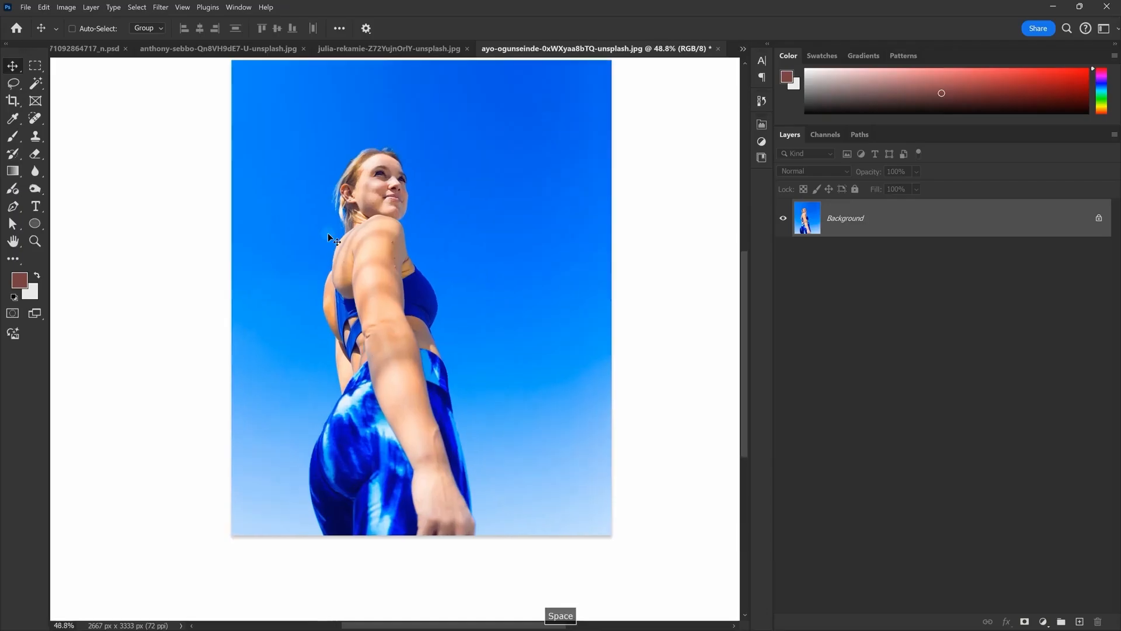
pyautogui.press('t')
pyautogui.click(263, 143)
# Step: Type 'Sport & wellness Apps' into the new text layer
pyautogui.hotkey('alt', 'Tab')
pyautogui.hotkey('alt', 'Tab')
pyautogui.write('Sport &')
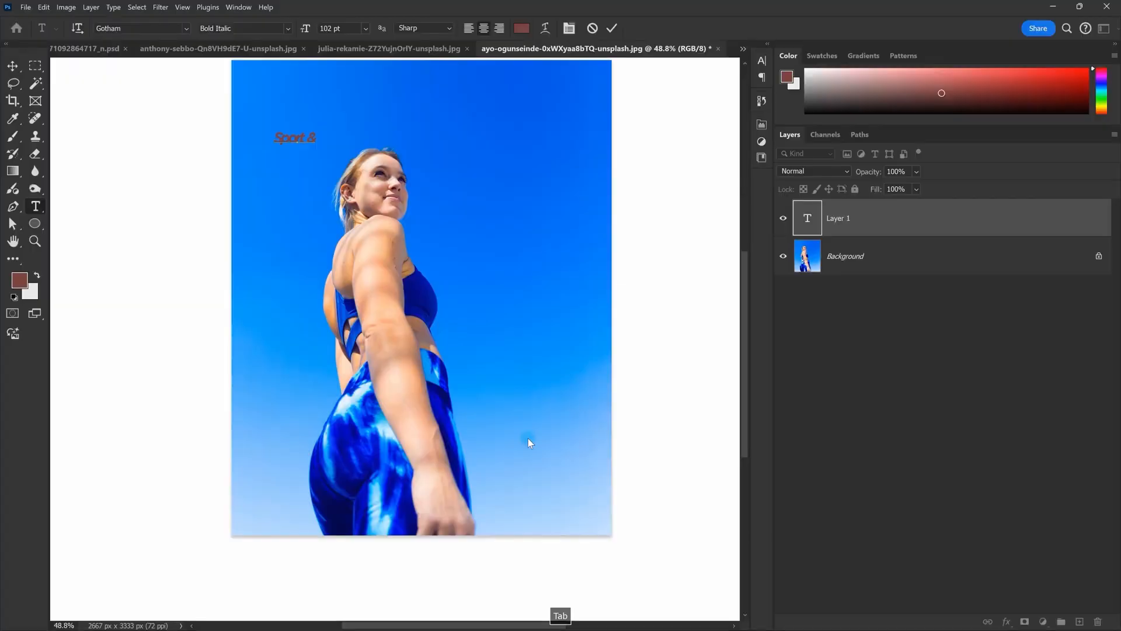
pyautogui.write(' wellness')
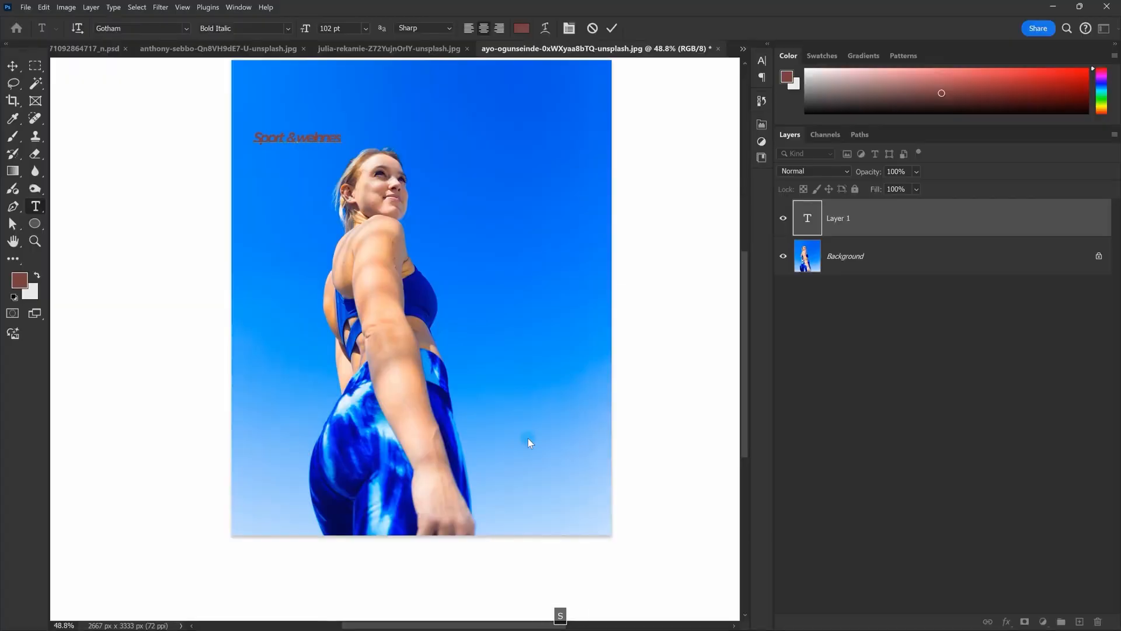
pyautogui.press('BackSpace')
pyautogui.press('BackSpace')
pyautogui.press('BackSpace')
pyautogui.press('BackSpace')
pyautogui.press('BackSpace')
pyautogui.write('lness')
pyautogui.hotkey('alt', 'Tab')
pyautogui.hotkey('alt', 'Tab')
pyautogui.write('Apps')
# Step: Set the text in Helvetica Now Display Bold with letter spacing 0
pyautogui.hotkey('ctrl', 'a')
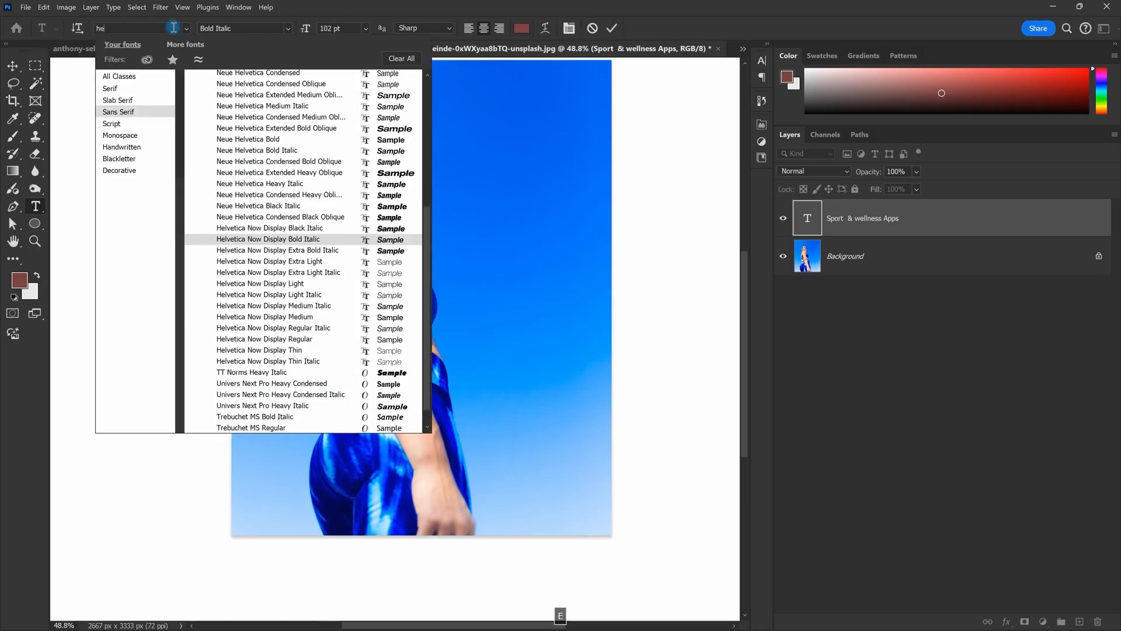
pyautogui.click(322, 404)
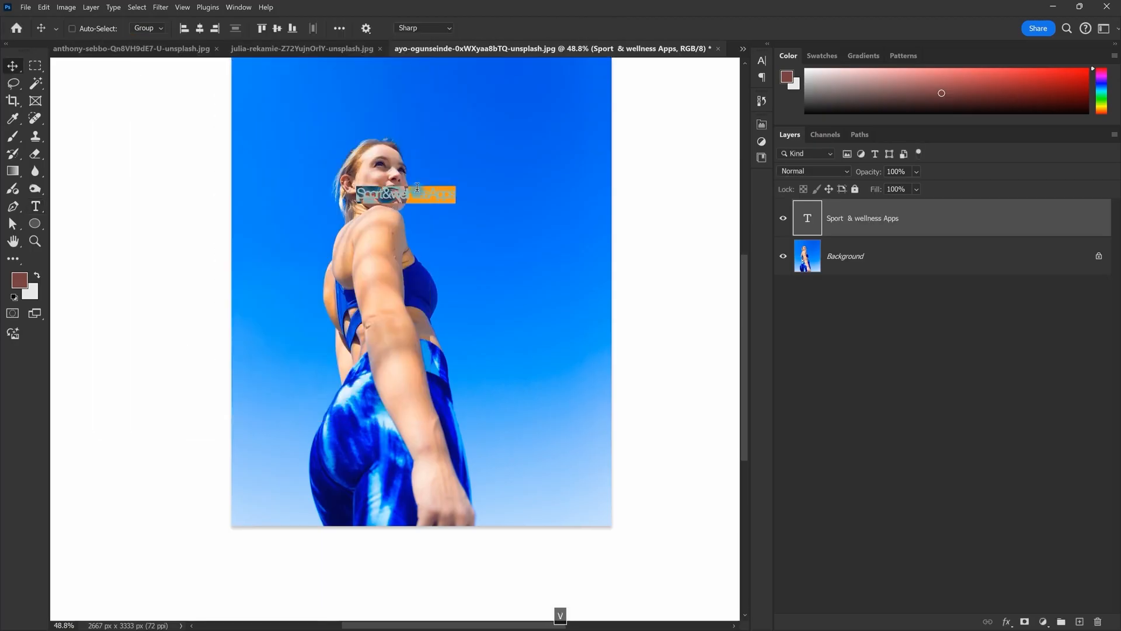
pyautogui.click(762, 60)
pyautogui.click(742, 110)
pyautogui.click(727, 184)
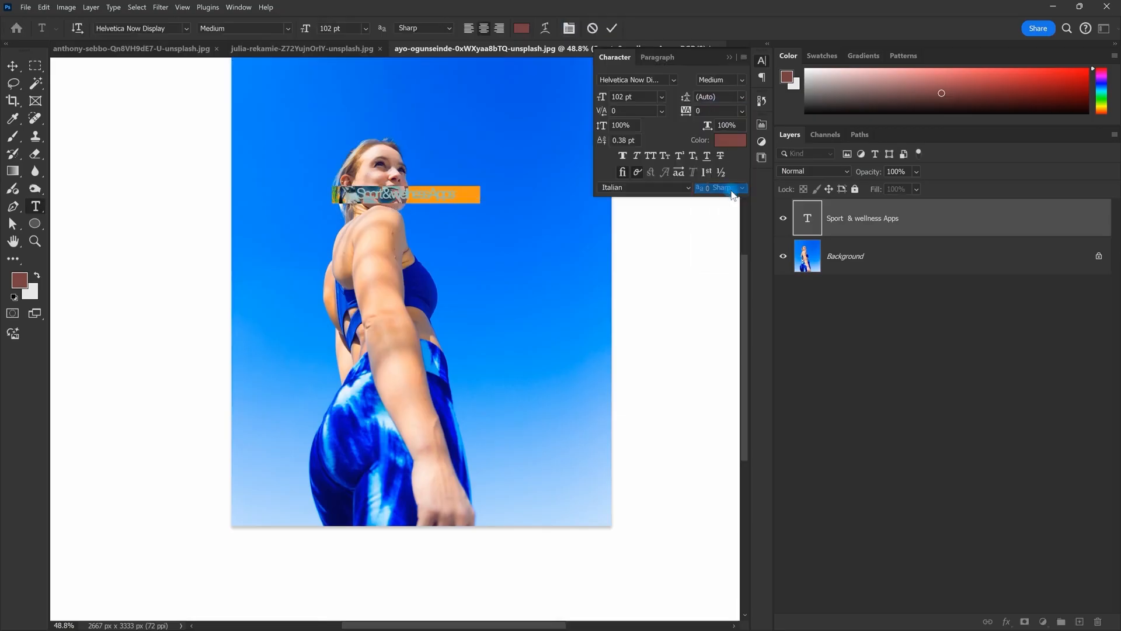
pyautogui.click(739, 80)
pyautogui.click(738, 204)
pyautogui.hotkey('alt', 'Tab')
# Step: Move the text down over the lower photo and begin resizing it
pyautogui.hotkey('alt', 'Tab')
pyautogui.click(747, 80)
pyautogui.click(741, 220)
# Step: Colour the text white (#ffffff)
pyautogui.click(522, 28)
pyautogui.write('ffffff')
pyautogui.click(913, 81)
pyautogui.press('Escape')
pyautogui.moveTo(467, 195); pyautogui.dragTo(405, 401)
pyautogui.hotkey('alt', 'Tab')
pyautogui.hotkey('alt', 'Tab')
pyautogui.scroll(2, 390, 403)
pyautogui.hotkey('ctrl', 't')
# Step: Shrink the subtitle, shift it left and add a vertical guide at its left edge
pyautogui.press('Return')
pyautogui.moveTo(406, 401); pyautogui.dragTo(373, 403)
pyautogui.hotkey('alt', 'Tab')
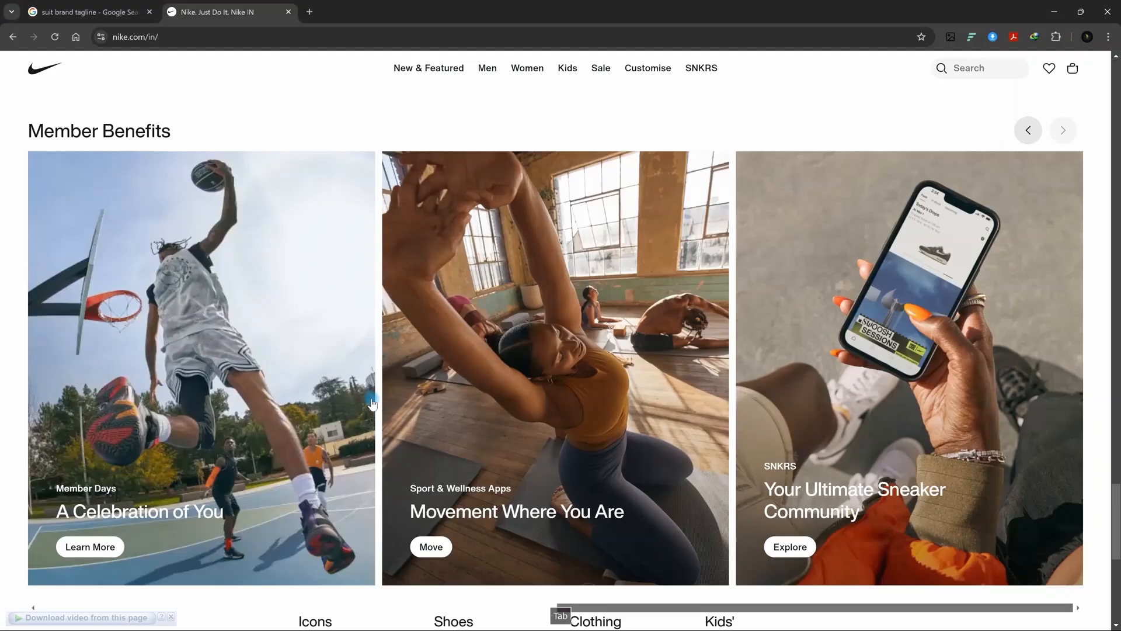
# Step: Duplicate the subtitle below and retype it as 'Movement Where You Are'
pyautogui.hotkey('alt', 'Tab')
pyautogui.hotkey('alt', 'Tab')
pyautogui.hotkey('alt', 'Tab')
pyautogui.scroll(-1, 394, 445)
pyautogui.hotkey('ctrl', 'r')
pyautogui.moveTo(56, 329); pyautogui.dragTo(207, 372)
pyautogui.scroll(-3, 411, 433)
pyautogui.scroll(3, 411, 434)
pyautogui.hotkey('alt', 'Tab')
pyautogui.hotkey('alt', 'Tab')
pyautogui.moveTo(356, 412); pyautogui.dragTo(356, 445)
pyautogui.hotkey('alt', 'Tab')
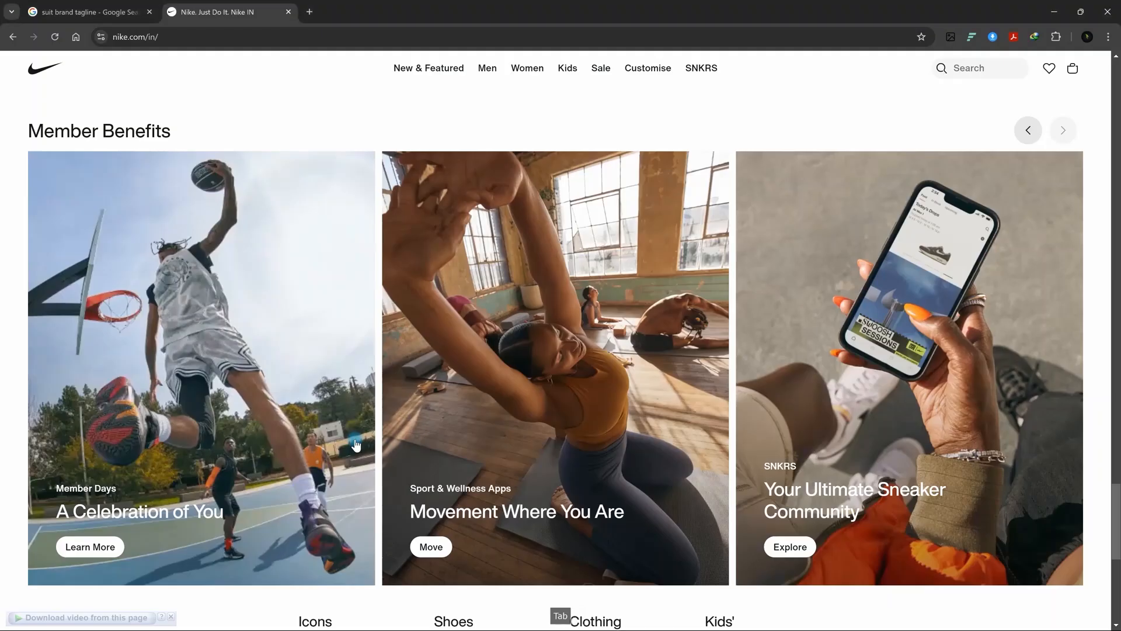
pyautogui.hotkey('alt', 'Tab')
pyautogui.write('Mo')
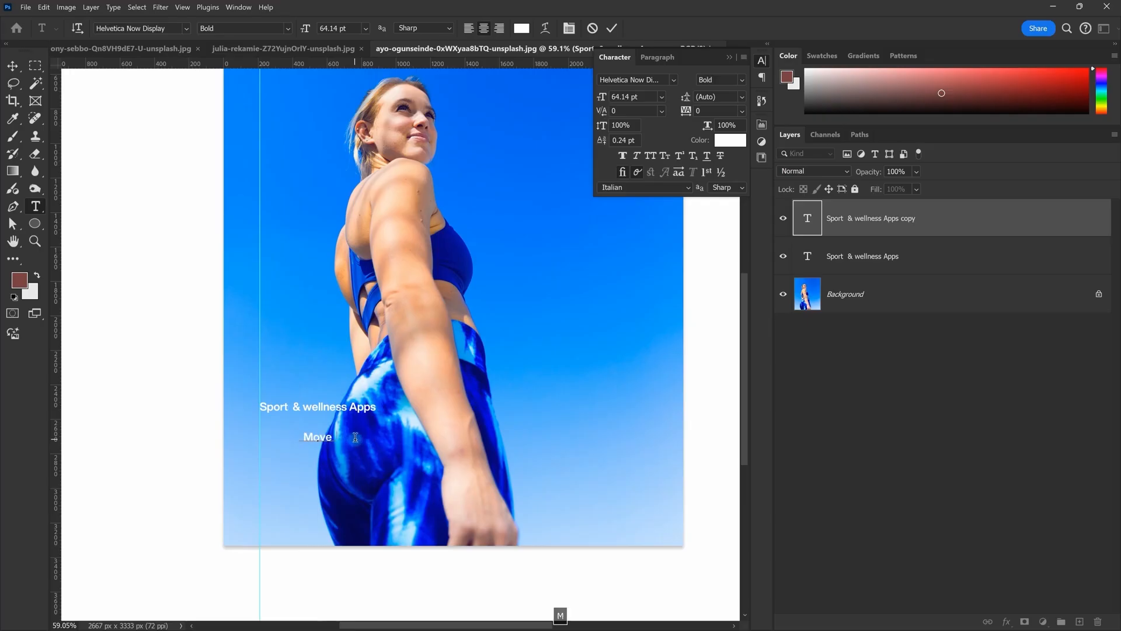
pyautogui.write('vement Where You')
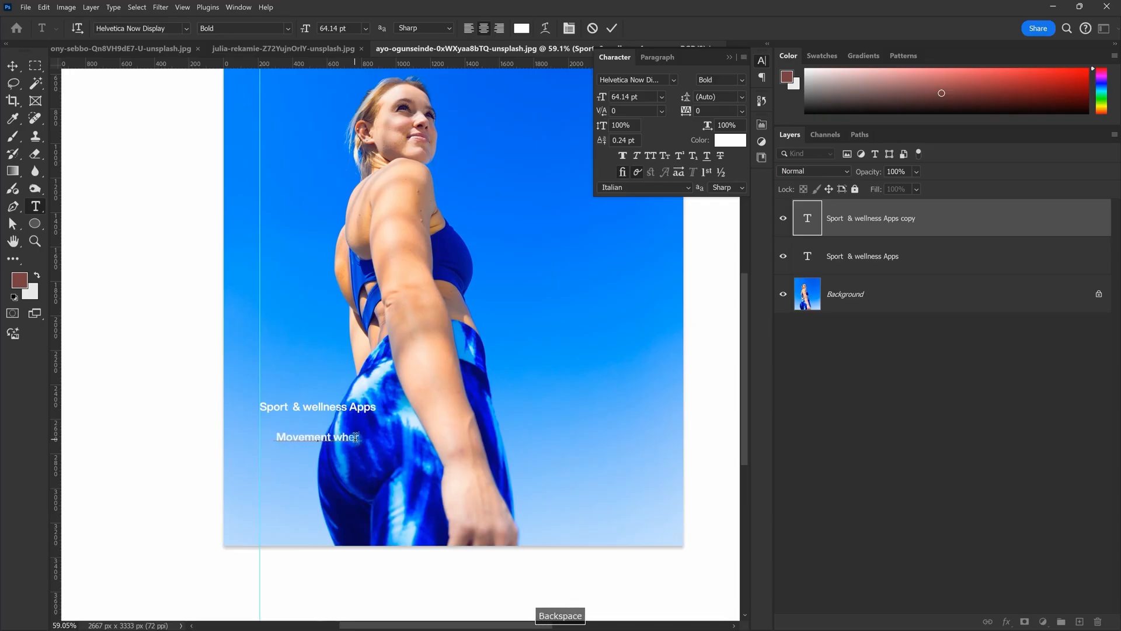
pyautogui.write(' Are')
pyautogui.press('Escape')
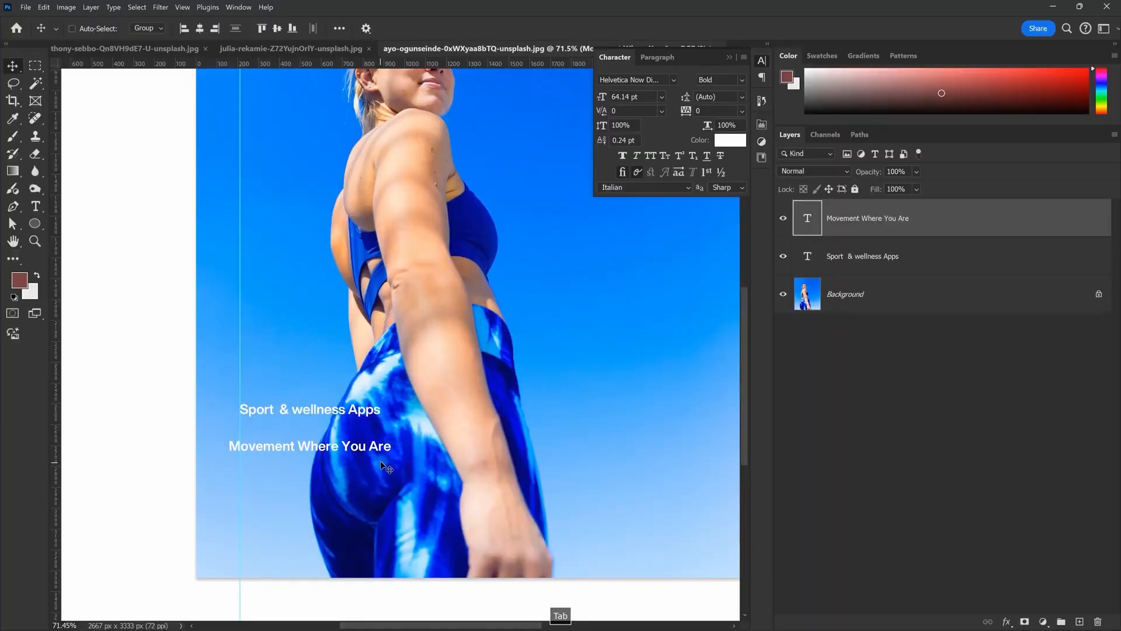
# Step: Enlarge the 'Movement Where You Are' headline to 153% on the left guide
pyautogui.hotkey('alt', 'Tab')
pyautogui.hotkey('alt', 'Tab')
pyautogui.hotkey('alt', 'Tab')
pyautogui.hotkey('alt', 'Tab')
pyautogui.hotkey('ctrl', 't')
pyautogui.moveTo(392, 453); pyautogui.dragTo(422, 448)
pyautogui.press('Return')
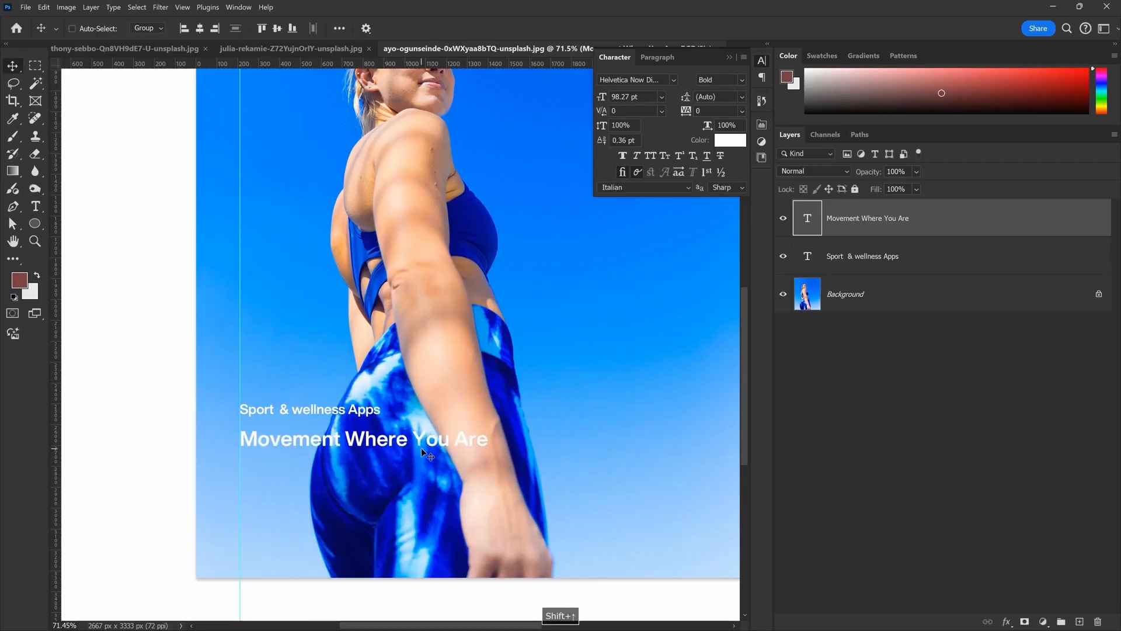
pyautogui.scroll(-1, 468, 435)
pyautogui.scroll(1, 467, 435)
pyautogui.hotkey('alt', 'Tab')
pyautogui.hotkey('alt', 'Tab')
# Step: Switch 'Sport & wellness Apps' to Medium weight and nudge it slightly left and down
pyautogui.doubleClick(354, 369)
pyautogui.click(742, 79)
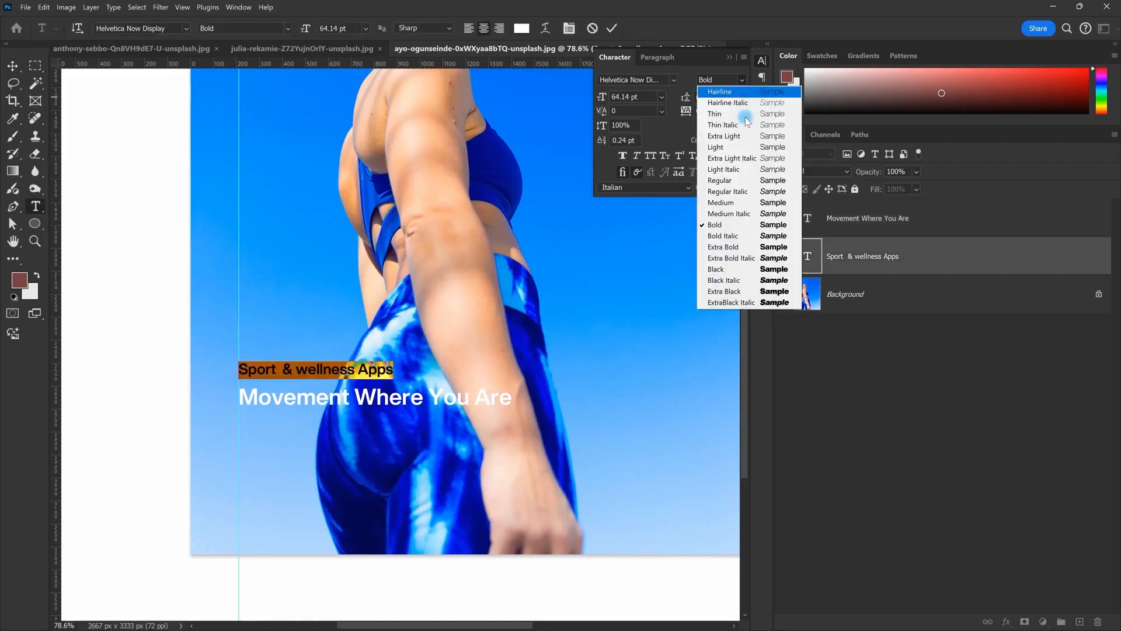
pyautogui.click(721, 205)
pyautogui.press('Escape')
pyautogui.scroll(3, 288, 379)
pyautogui.moveTo(346, 367); pyautogui.dragTo(344, 373)
pyautogui.hotkey('alt', 'Tab')
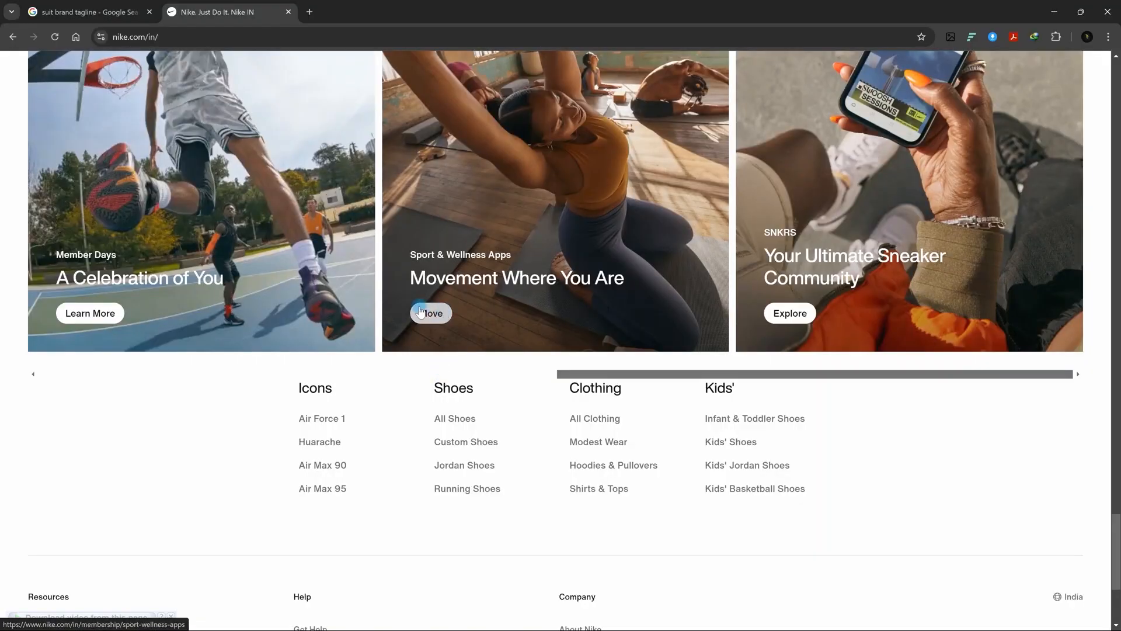
pyautogui.hotkey('alt', 'Tab')
pyautogui.press('space')
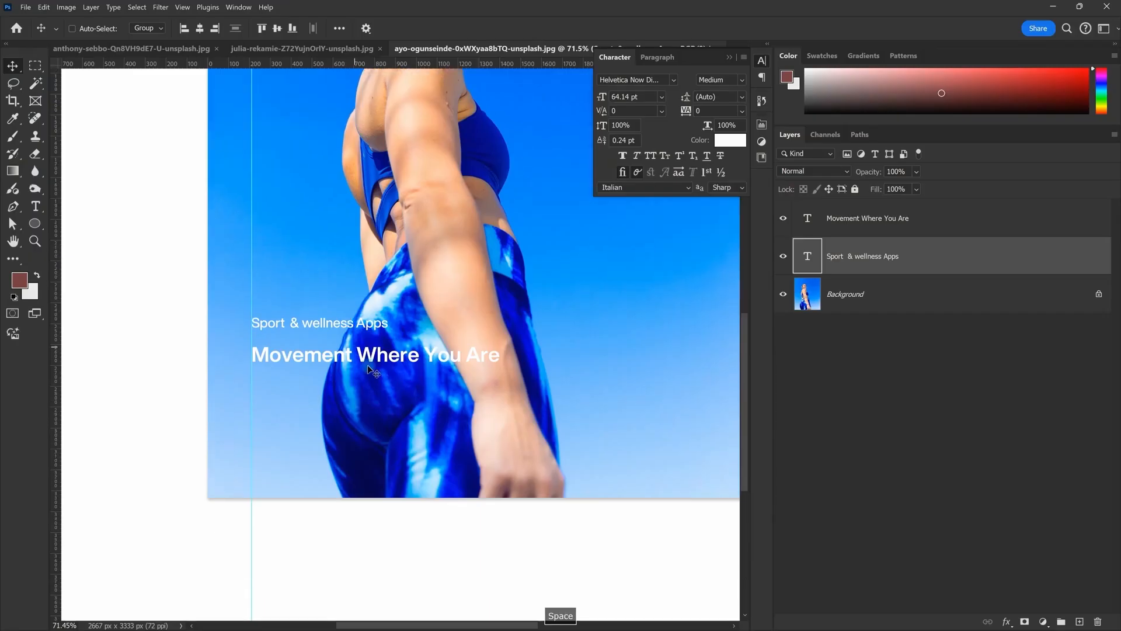
pyautogui.click(29, 225)
# Step: Draw a rectangle below the headline and round its corners fully into a pill
pyautogui.click(75, 222)
pyautogui.moveTo(257, 407); pyautogui.dragTo(388, 323)
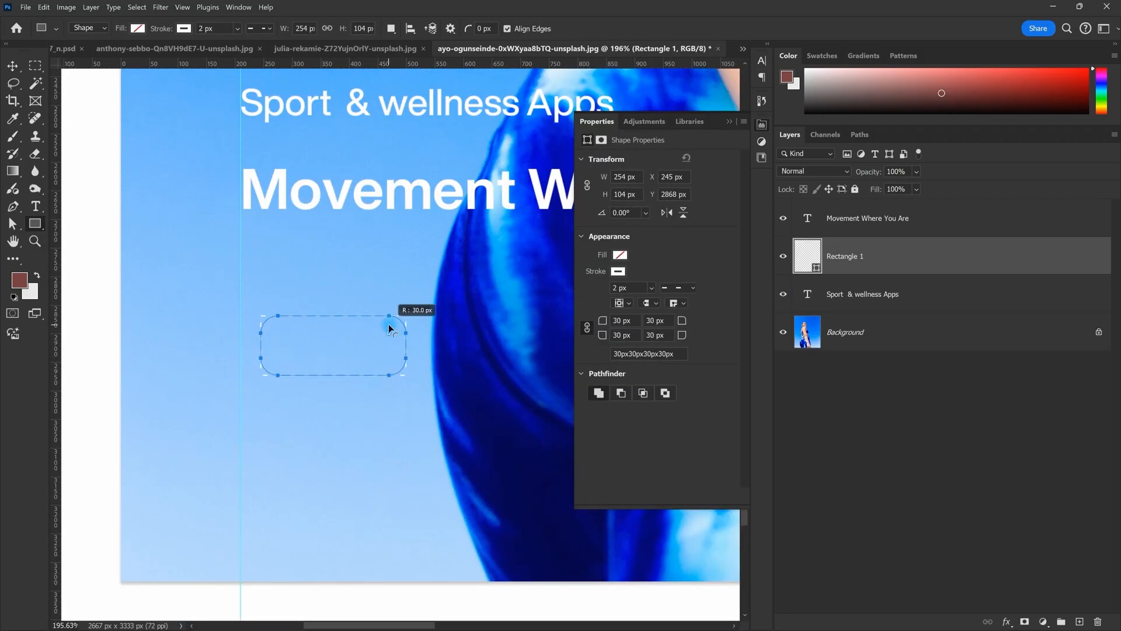
pyautogui.hotkey('alt', 'Tab')
pyautogui.hotkey('alt', 'Tab')
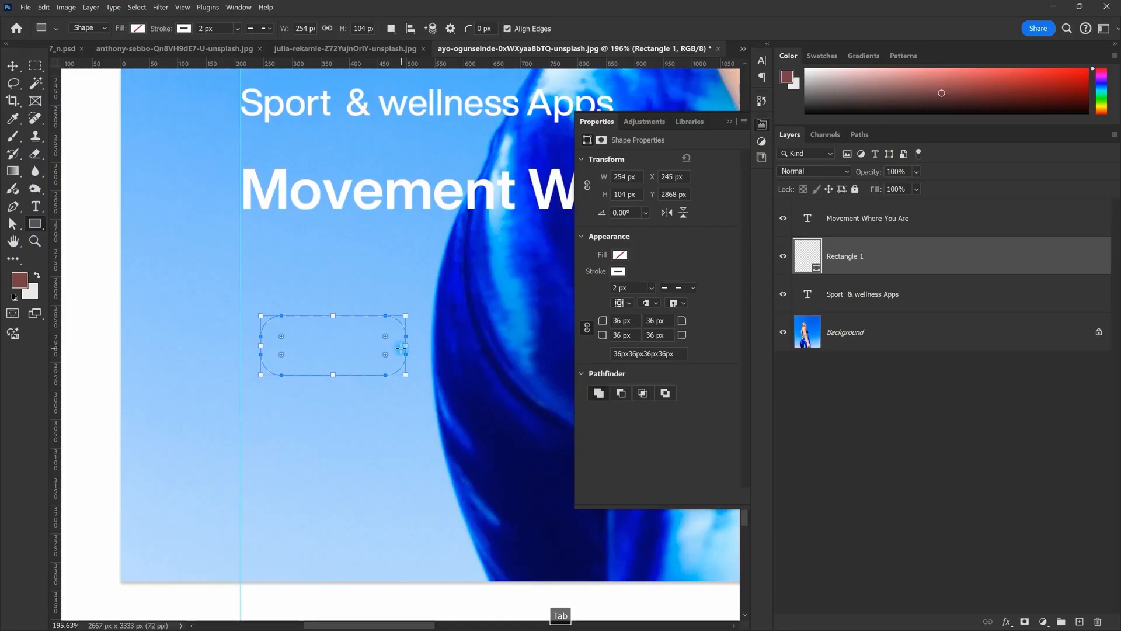
pyautogui.moveTo(389, 341); pyautogui.dragTo(386, 327)
pyautogui.press('v')
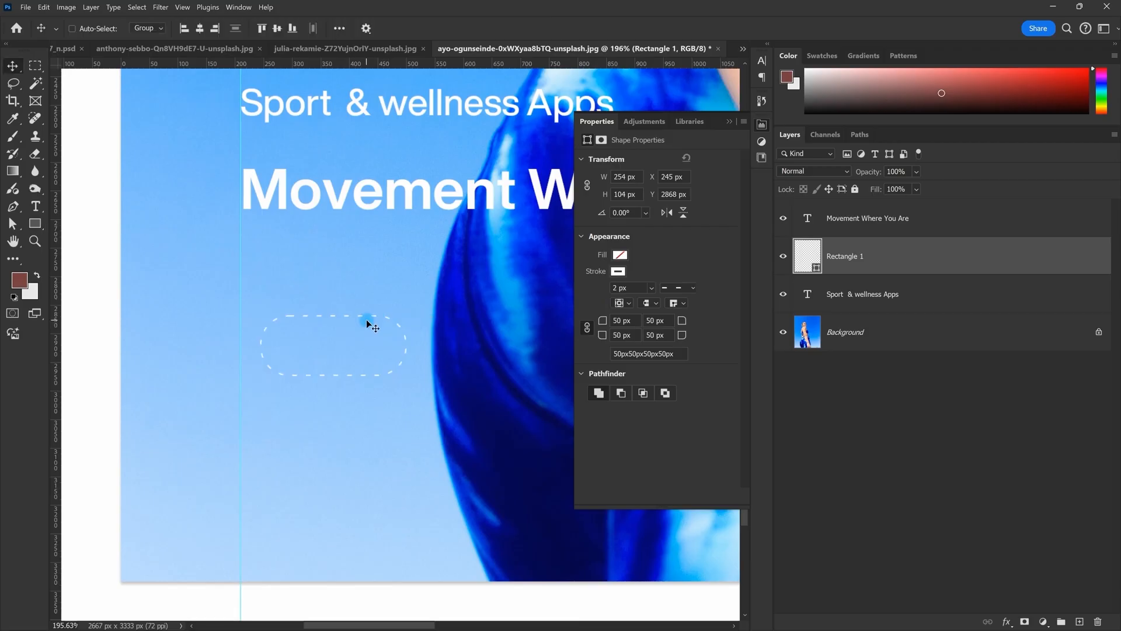
# Step: Give the pill a solid outline and a white fill
pyautogui.click(688, 289)
pyautogui.click(684, 325)
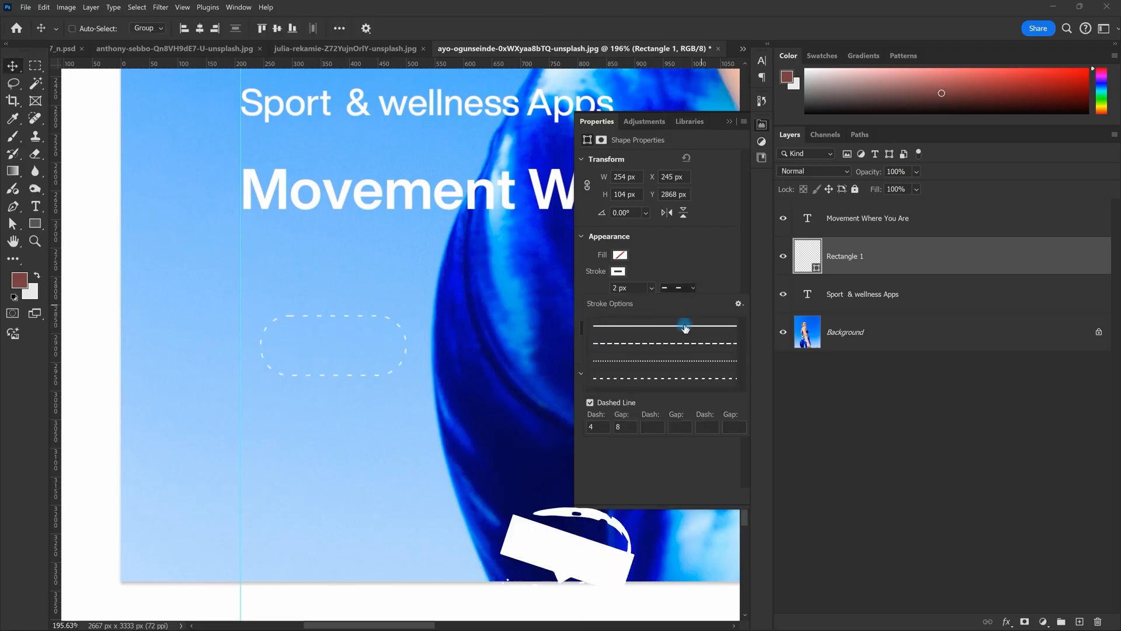
pyautogui.hotkey('alt', 'Tab')
pyautogui.hotkey('alt', 'Tab')
pyautogui.click(619, 255)
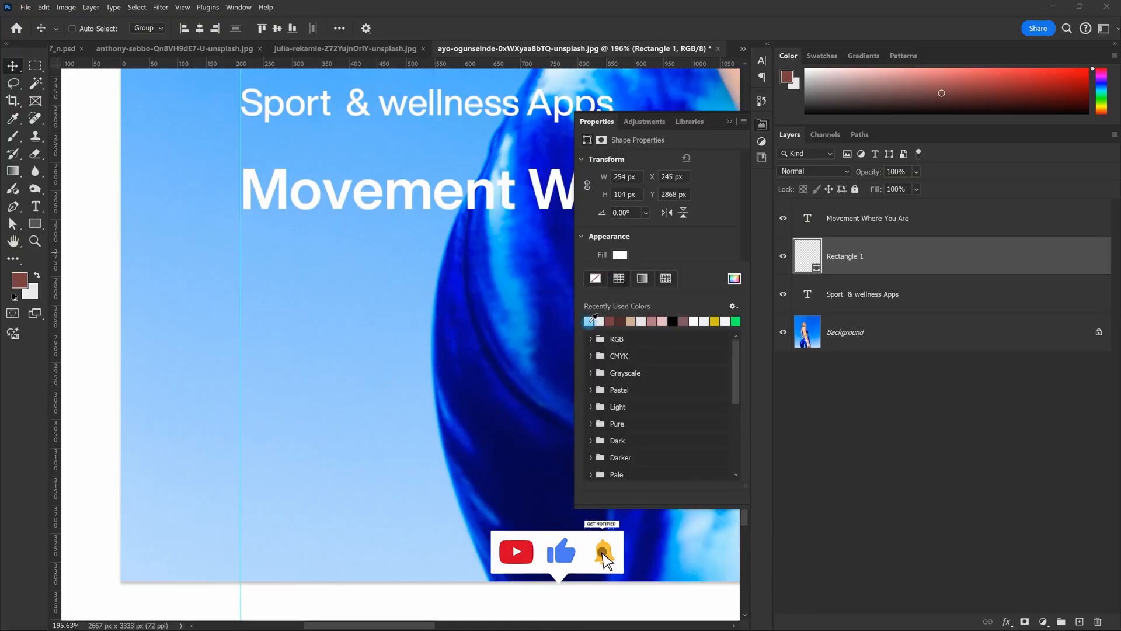
pyautogui.click(600, 320)
pyautogui.hotkey('alt', 'Tab')
pyautogui.hotkey('alt', 'Tab')
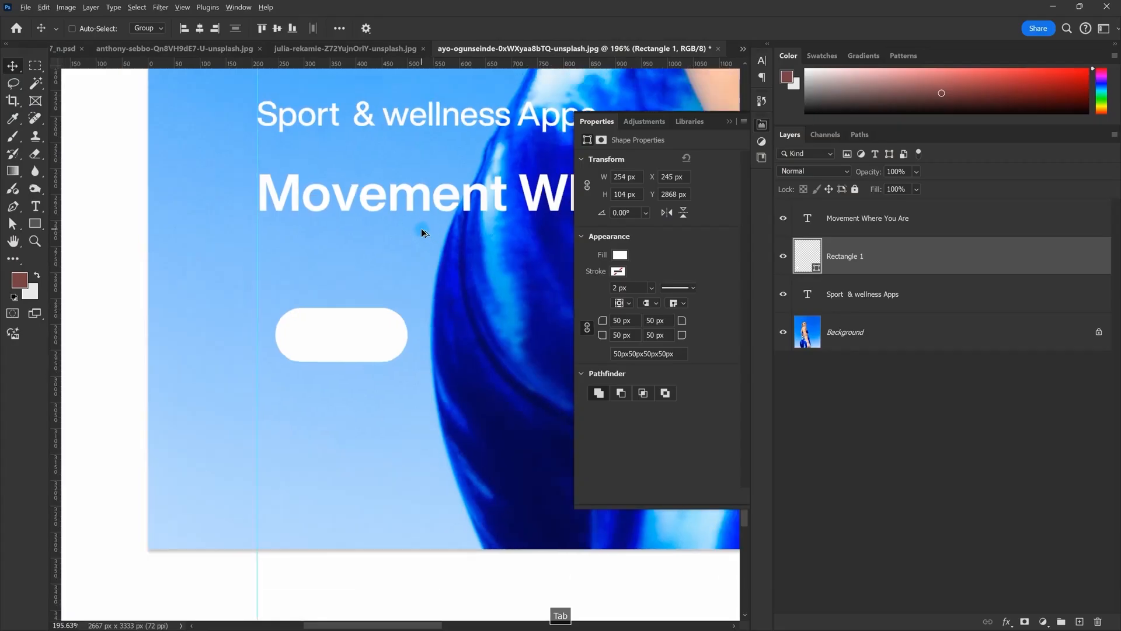
# Step: Alt-drag a copy of the subtitle text and retype it as 'Move' near the pill
pyautogui.moveTo(451, 147); pyautogui.dragTo(426, 288)
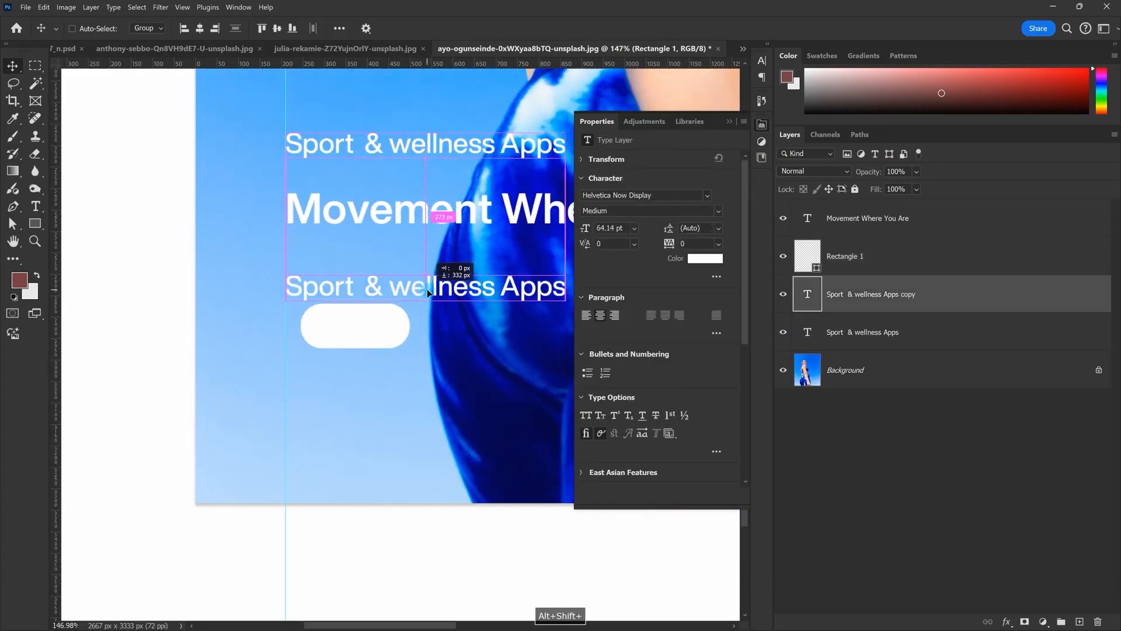
pyautogui.doubleClick(427, 288)
pyautogui.write('Move')
pyautogui.hotkey('ctrl', 'Return')
pyautogui.press('v')
pyautogui.scroll(2, 428, 286)
pyautogui.moveTo(429, 288); pyautogui.dragTo(367, 349)
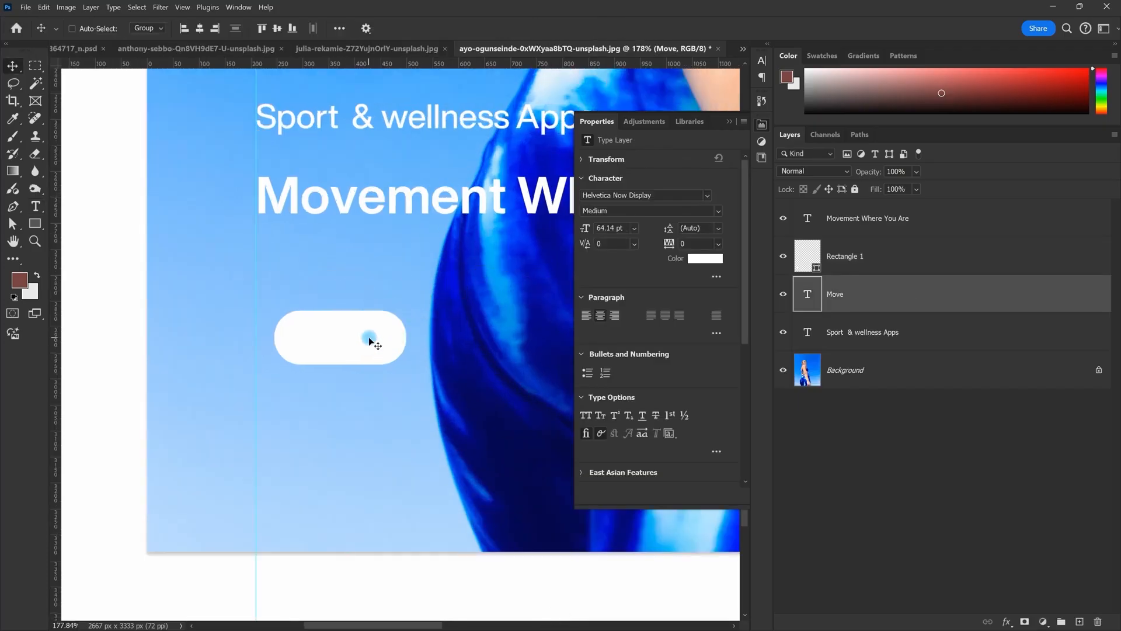
pyautogui.moveTo(517, 317); pyautogui.dragTo(431, 278)
# Step: Colour the Move text #181818 and stack it above Rectangle 1 on the white pill
pyautogui.doubleClick(381, 282)
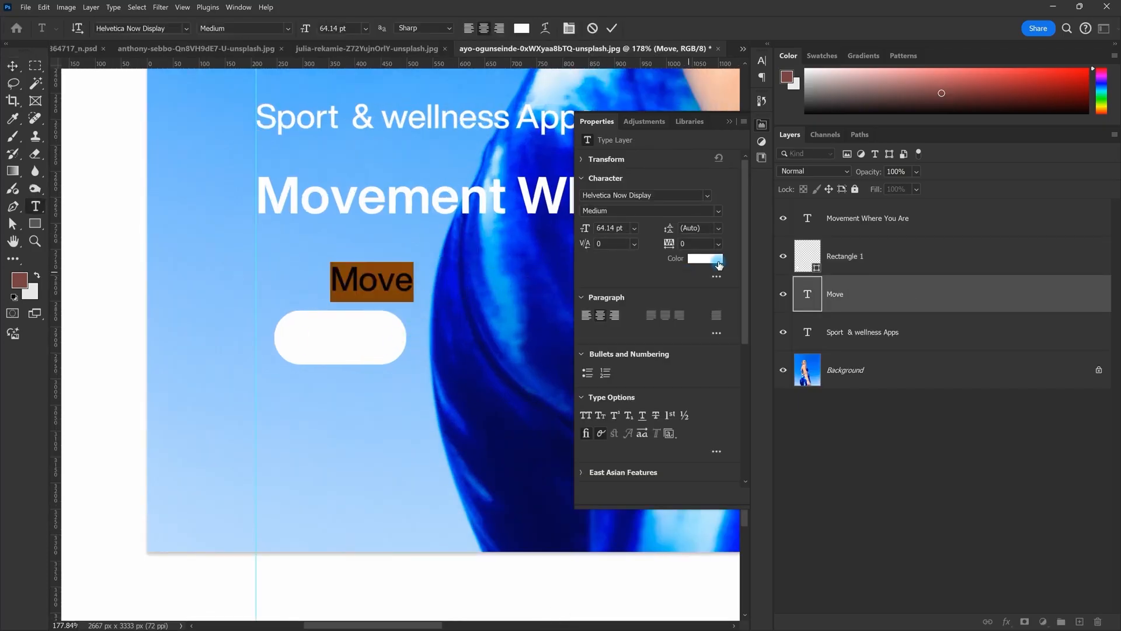
pyautogui.click(705, 258)
pyautogui.hotkey('alt', 'Tab')
pyautogui.hotkey('alt', 'Tab')
pyautogui.moveTo(690, 208)
pyautogui.mouseDown()
pyautogui.moveTo(628, 206)
pyautogui.moveTo(627, 222)
pyautogui.mouseUp()
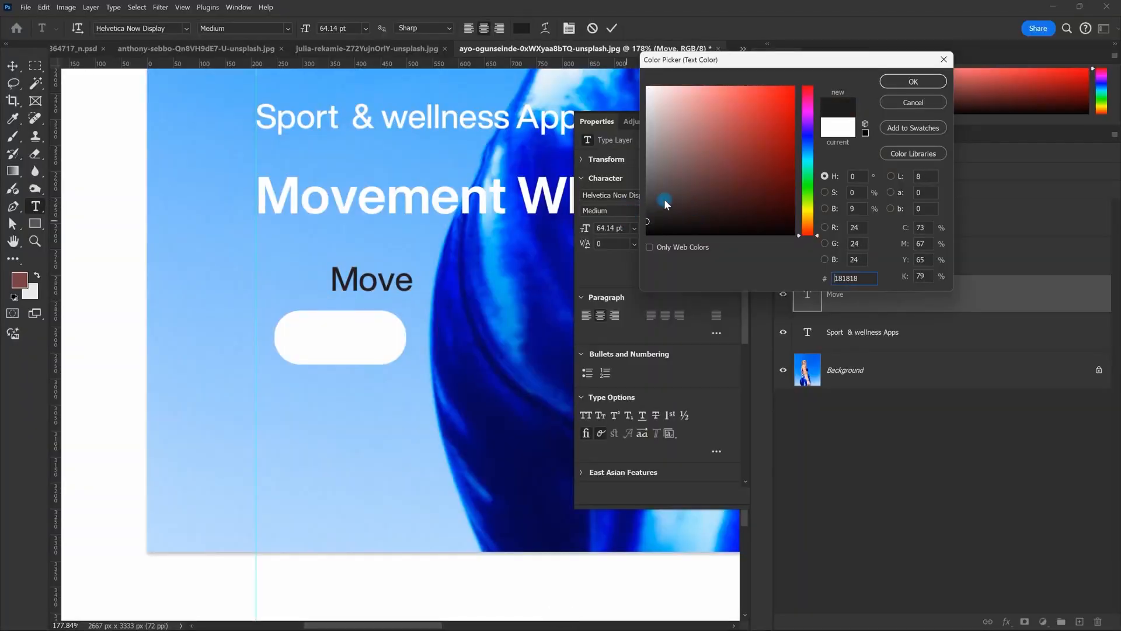
pyautogui.click(913, 82)
pyautogui.press('Escape')
pyautogui.moveTo(658, 333); pyautogui.dragTo(374, 334)
pyautogui.moveTo(848, 305); pyautogui.dragTo(846, 252)
pyautogui.moveTo(390, 327); pyautogui.dragTo(388, 345)
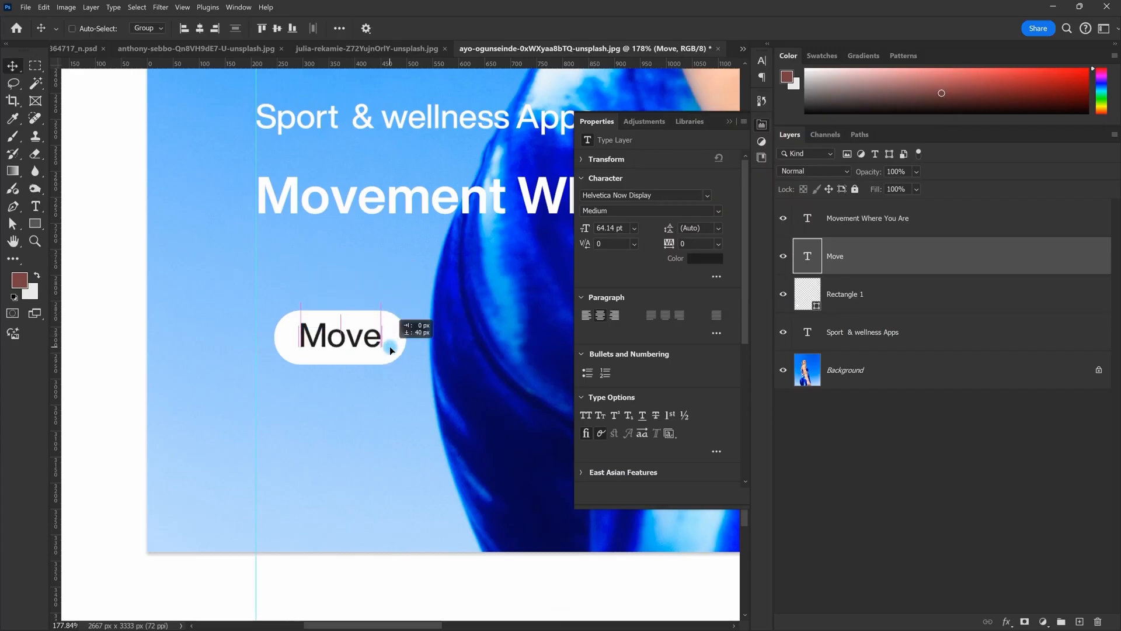
# Step: Scale the Move text down with Ctrl+T so it fits the pill
pyautogui.scroll(-3, 388, 345)
pyautogui.scroll(1, 449, 389)
pyautogui.scroll(2, 388, 320)
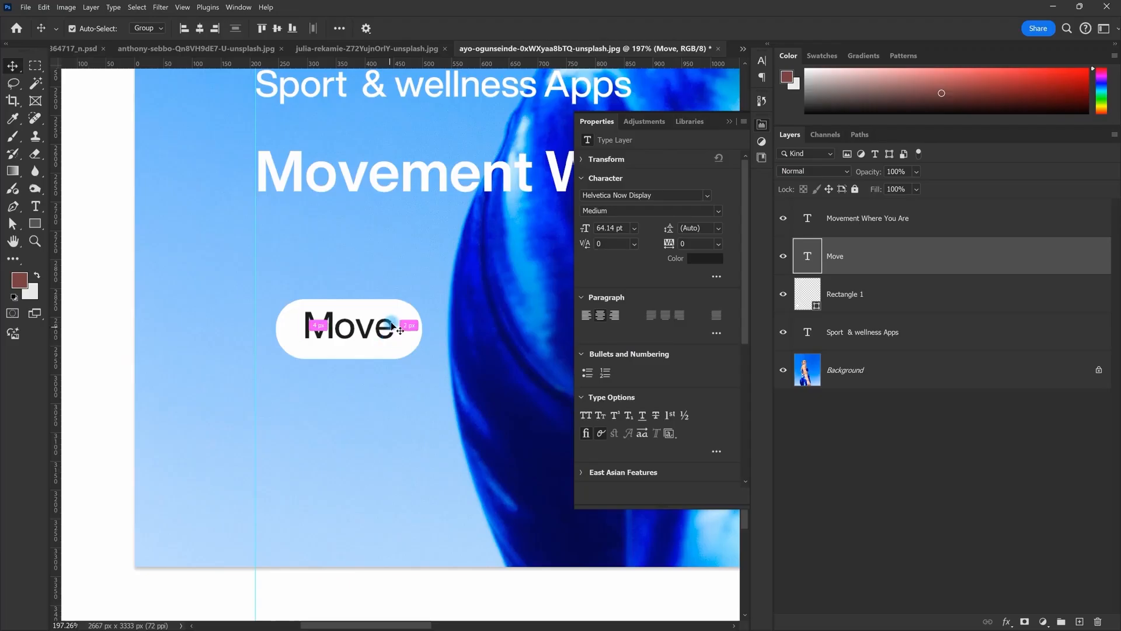
pyautogui.hotkey('ctrl', 't')
pyautogui.moveTo(405, 323); pyautogui.dragTo(385, 334)
pyautogui.press('Return')
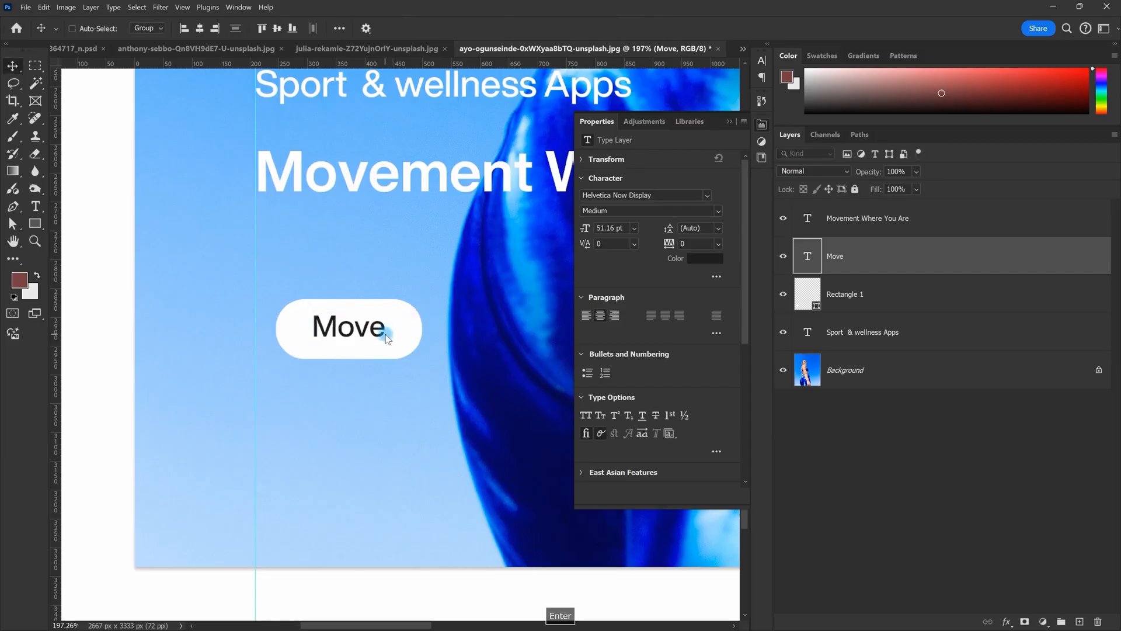
# Step: Recheck the dark text colour and nudge the Move text into the centre of the pill
pyautogui.doubleClick(385, 331)
pyautogui.click(705, 258)
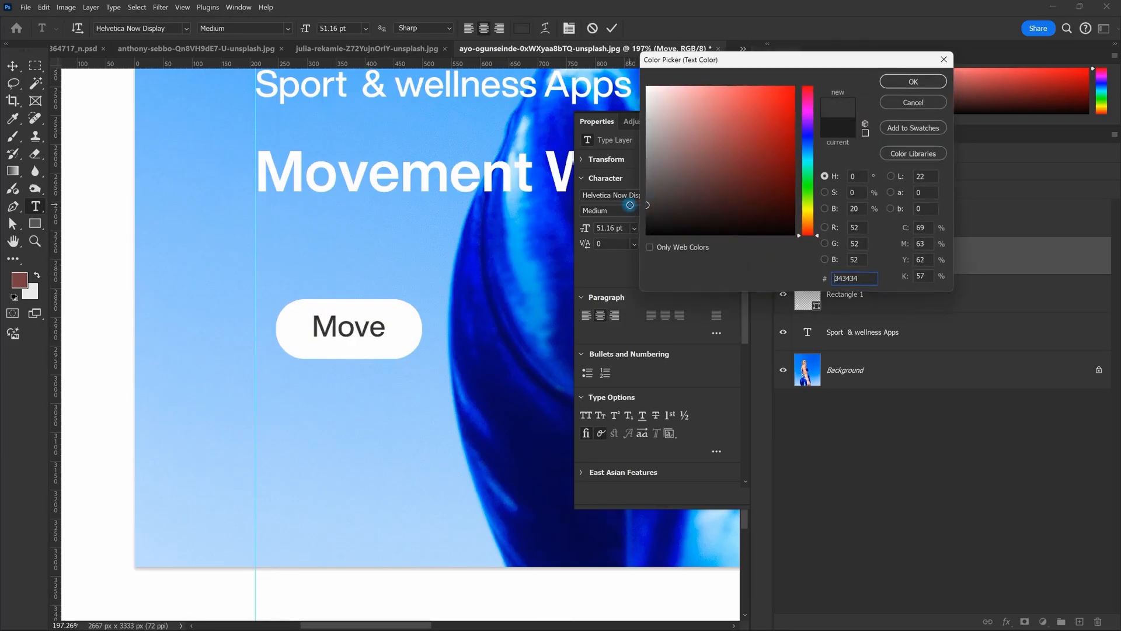
pyautogui.click(912, 83)
pyautogui.press('Escape')
pyautogui.scroll(-9, 310, 314)
pyautogui.keyDown('shift'); pyautogui.click(836, 305); pyautogui.keyUp('shift')
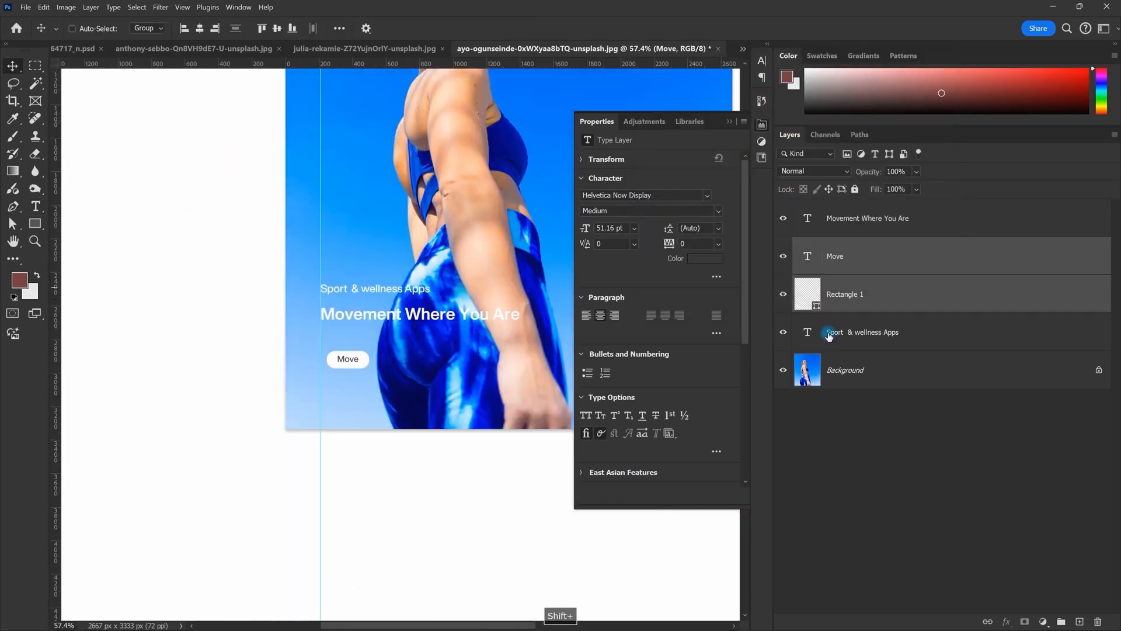
pyautogui.hotkey('alt', 'Tab')
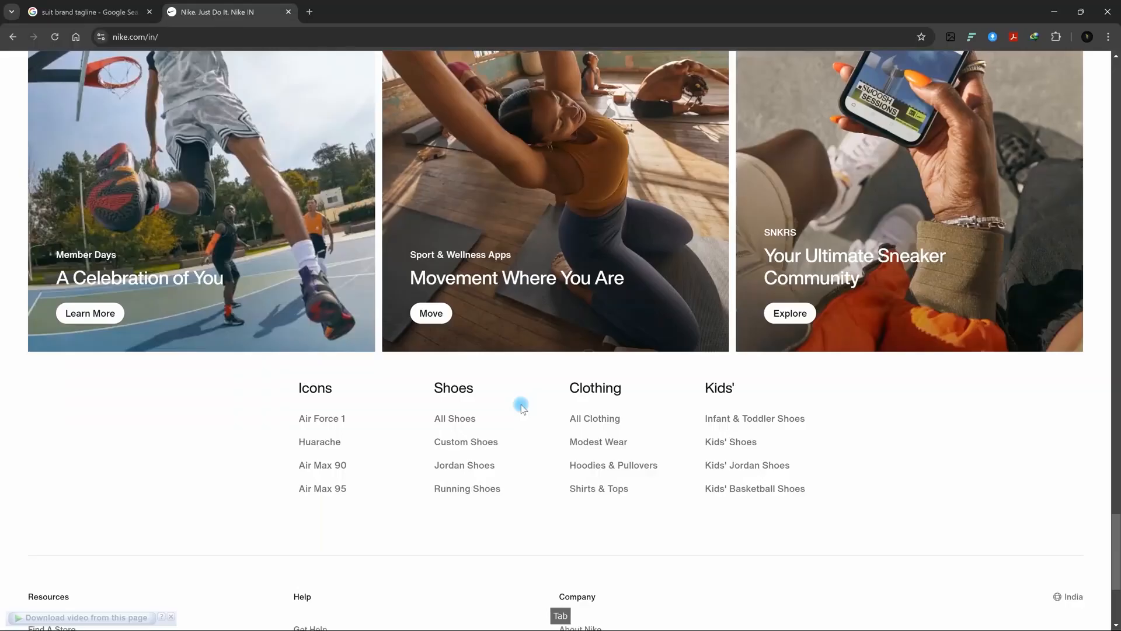
pyautogui.hotkey('alt', 'Tab')
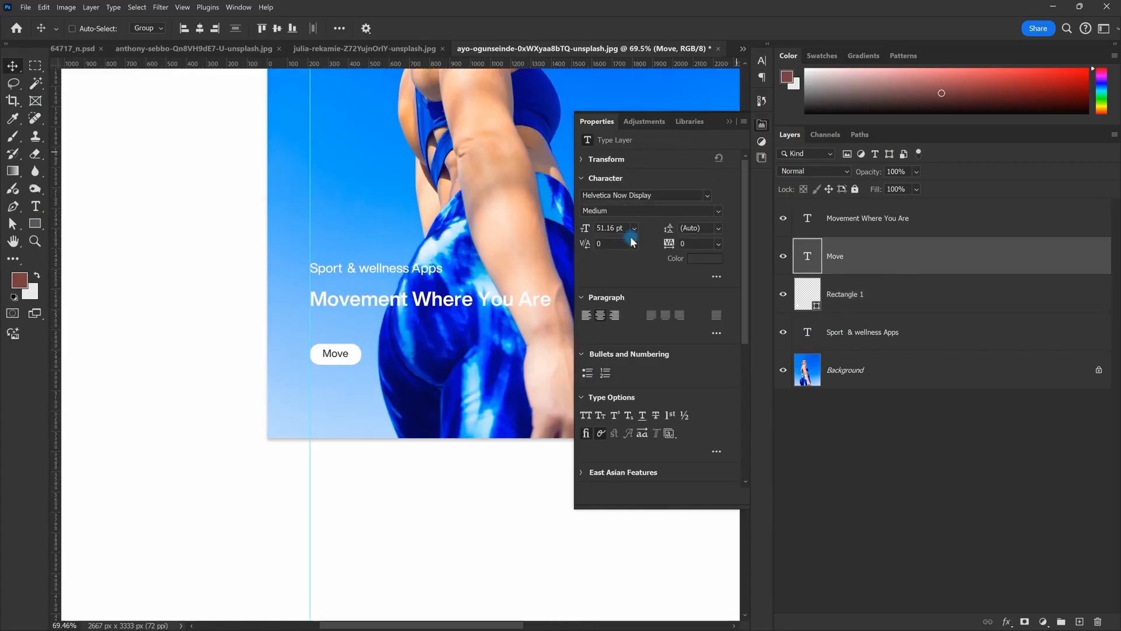
pyautogui.scroll(5, 353, 351)
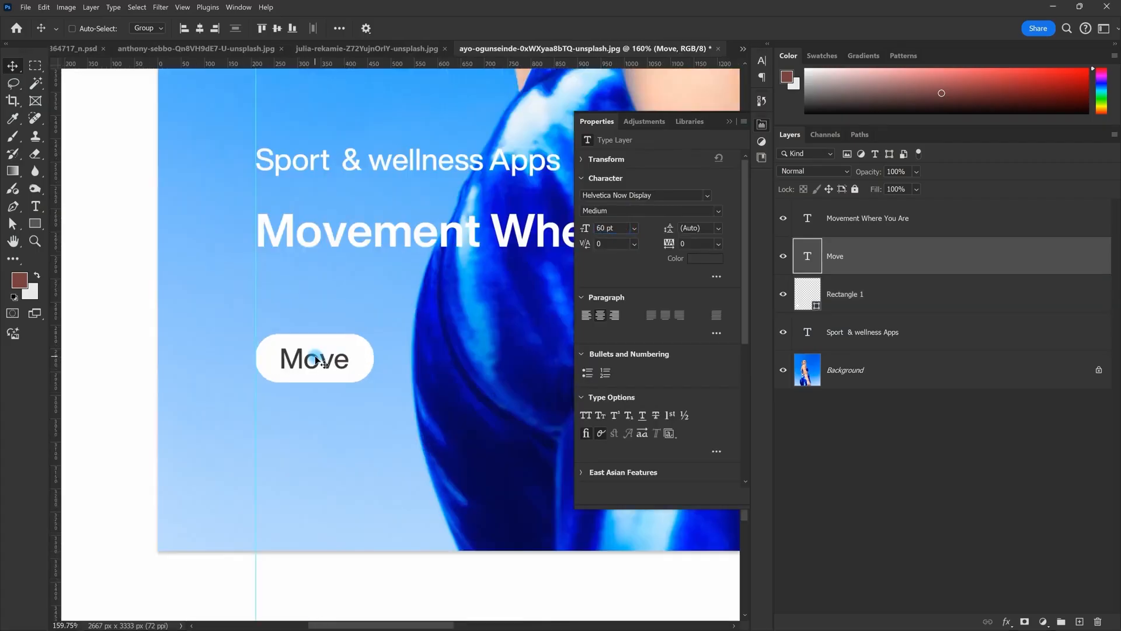
pyautogui.scroll(3, 308, 387)
pyautogui.moveTo(317, 353); pyautogui.dragTo(381, 351)
# Step: Select the pill and Move text, try centring them on the canvas, then undo
pyautogui.click(911, 295)
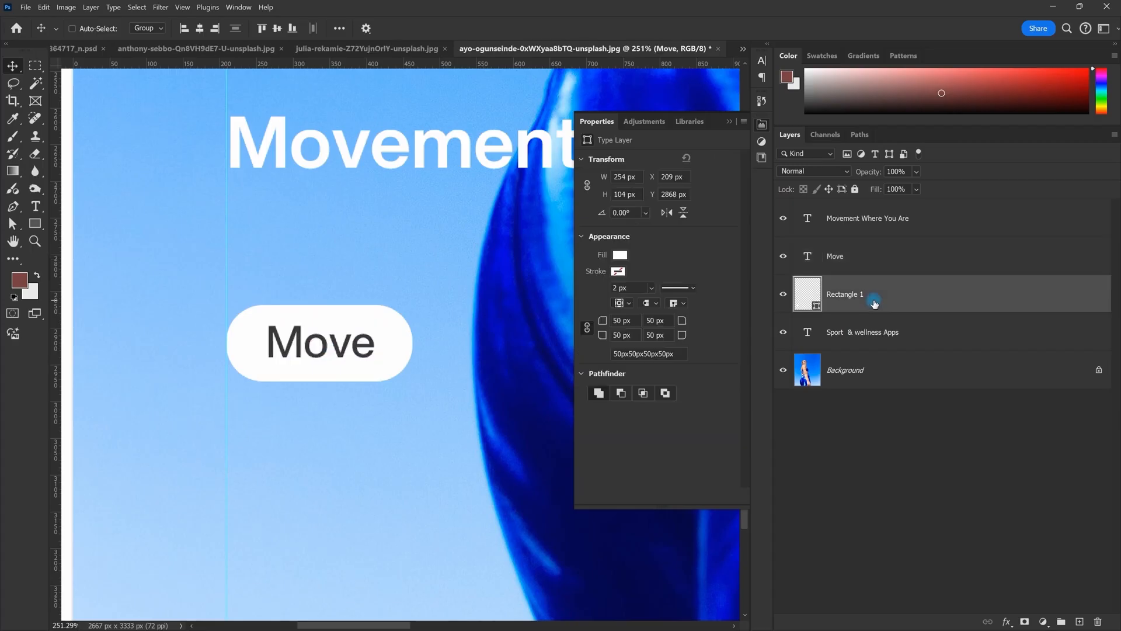
pyautogui.keyDown('ctrl'); pyautogui.click(852, 258); pyautogui.keyUp('ctrl')
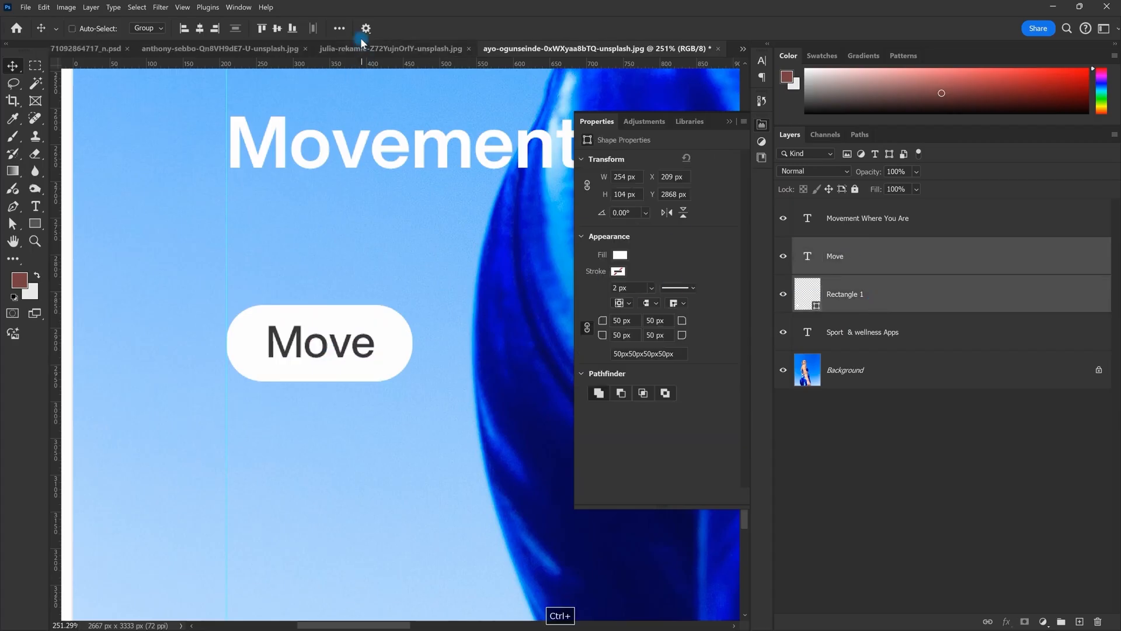
pyautogui.click(340, 28)
pyautogui.click(379, 144)
pyautogui.click(379, 146)
pyautogui.click(205, 28)
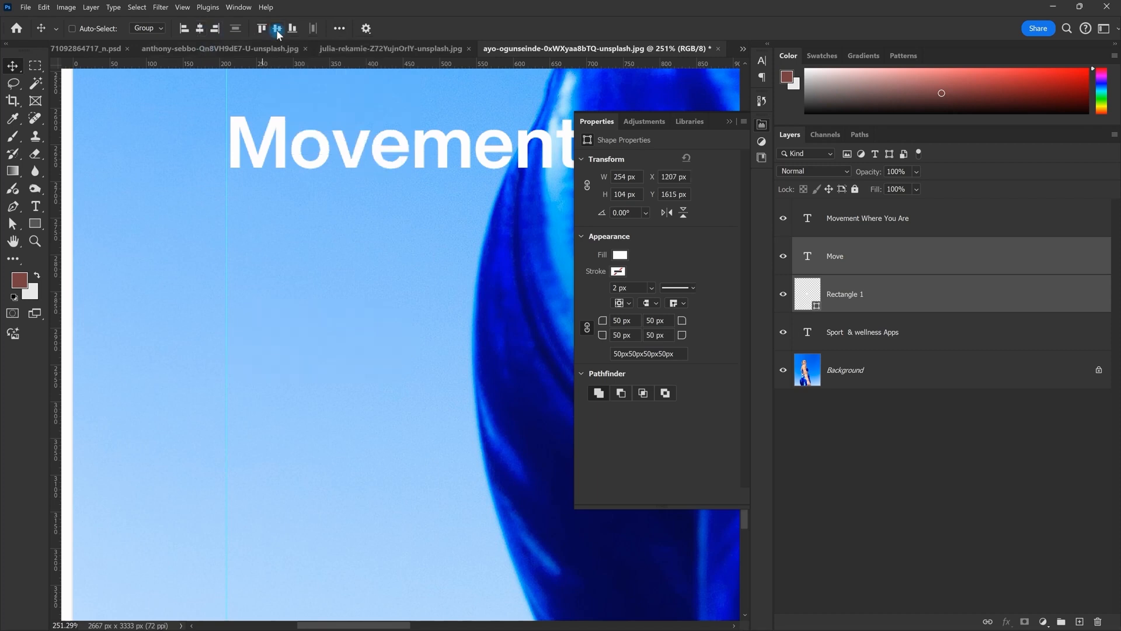
pyautogui.click(339, 29)
pyautogui.click(381, 144)
pyautogui.click(383, 154)
pyautogui.hotkey('ctrl', 'z')
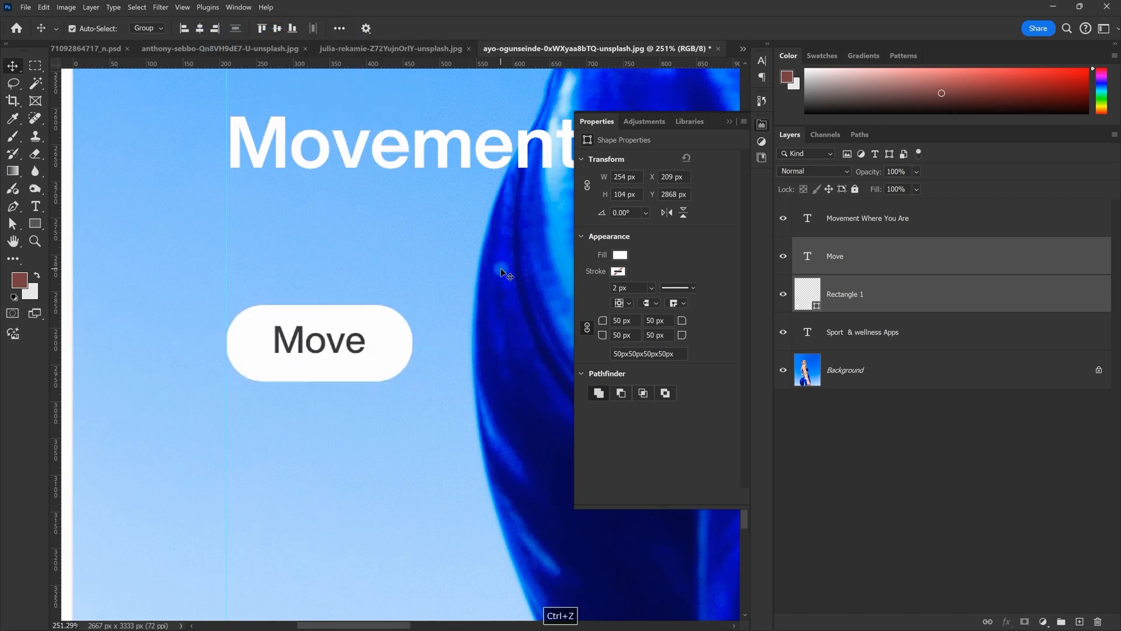
# Step: Centre the Move text horizontally and vertically on the pill
pyautogui.click(341, 29)
pyautogui.click(397, 144)
pyautogui.click(397, 144)
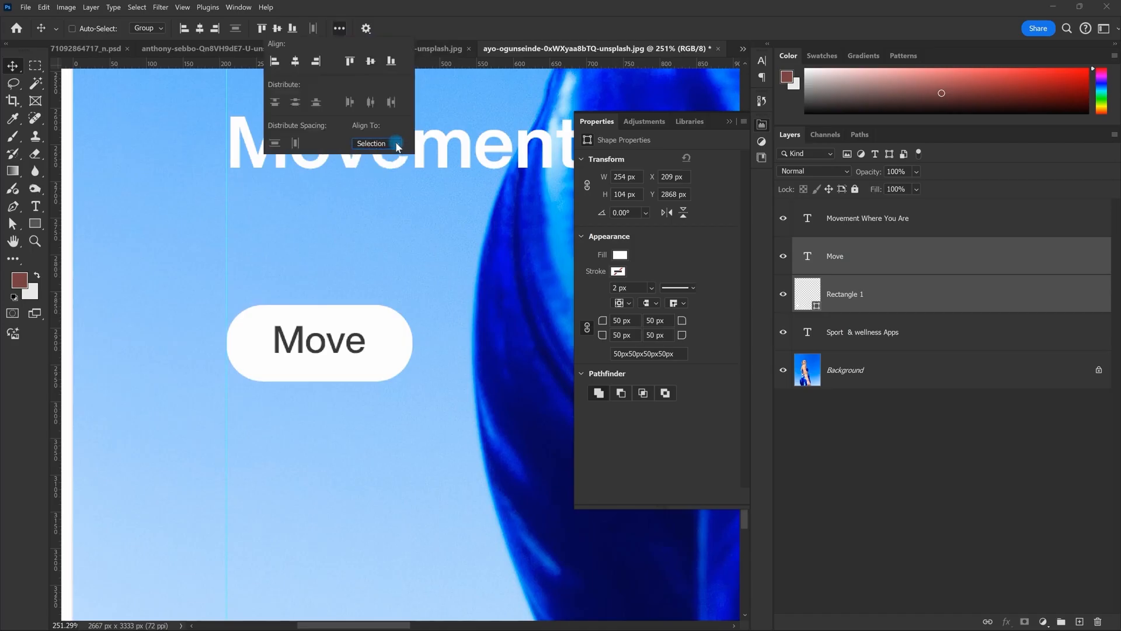
pyautogui.click(202, 28)
pyautogui.click(274, 29)
pyautogui.scroll(-5, 339, 294)
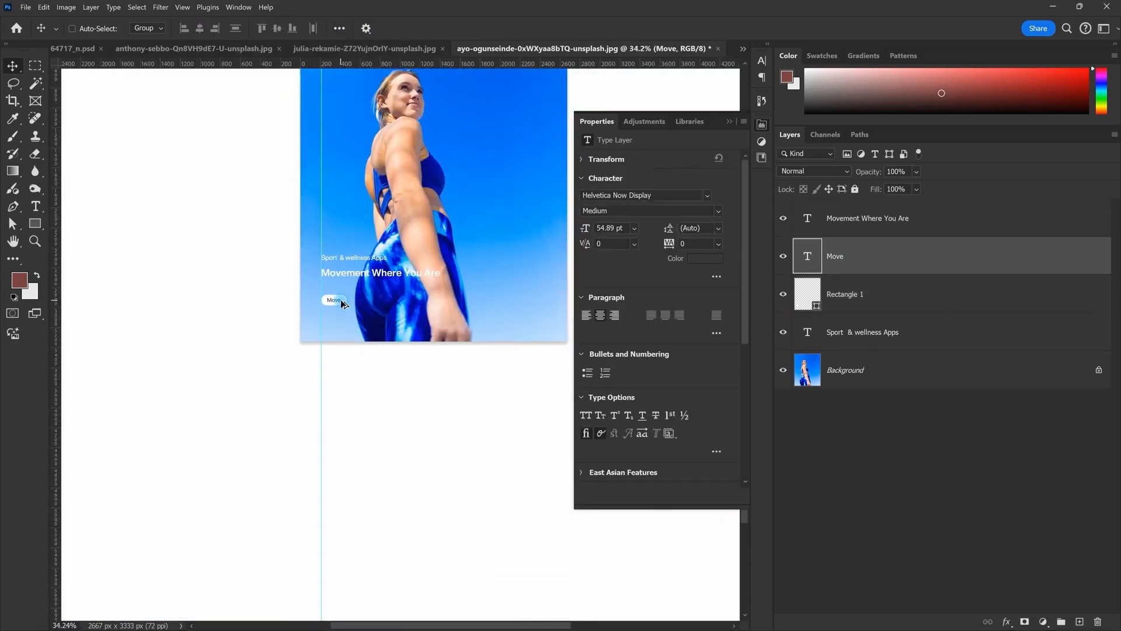
pyautogui.scroll(10, 339, 294)
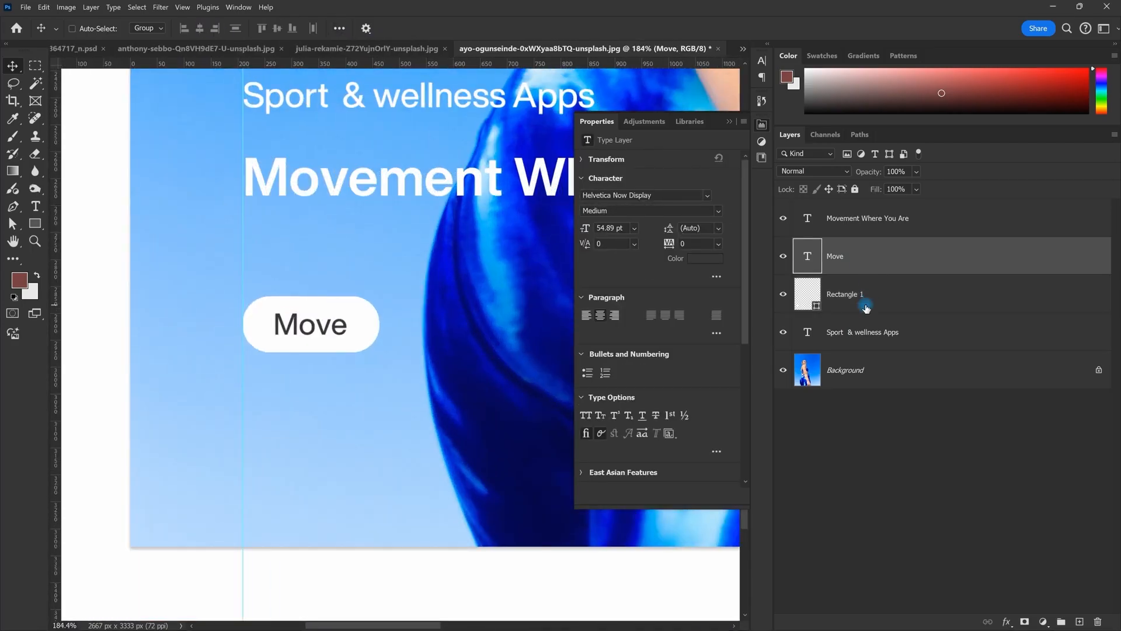
# Step: Narrow the pill shape evenly on both sides with Ctrl+T
pyautogui.click(865, 306)
pyautogui.scroll(4, 321, 324)
pyautogui.hotkey('ctrl', 't')
pyautogui.moveTo(408, 323); pyautogui.dragTo(395, 323)
pyautogui.press('Return')
pyautogui.scroll(-14, 396, 322)
pyautogui.scroll(-5, 396, 323)
pyautogui.press('space')
pyautogui.moveTo(452, 277); pyautogui.dragTo(384, 331)
pyautogui.scroll(-4, 383, 331)
pyautogui.scroll(3, 384, 331)
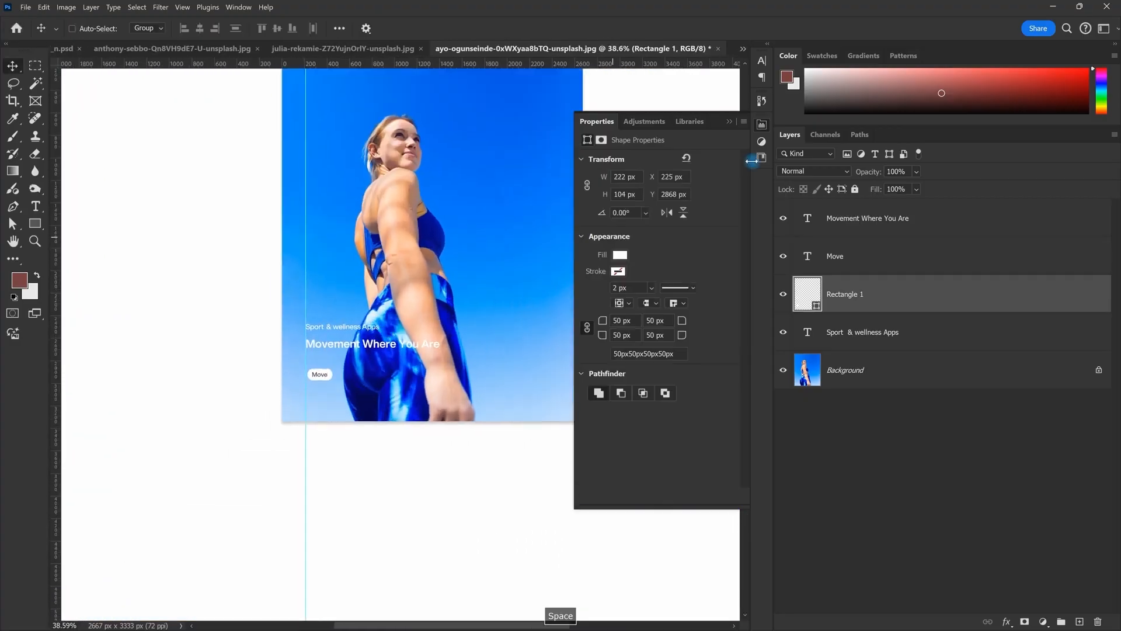
# Step: Collapse the shape properties panel and recentre the poster in view
pyautogui.click(730, 121)
pyautogui.scroll(2, 517, 225)
pyautogui.press('space')
pyautogui.moveTo(508, 195); pyautogui.dragTo(516, 276)
pyautogui.scroll(-2, 515, 276)
pyautogui.scroll(1, 403, 302)
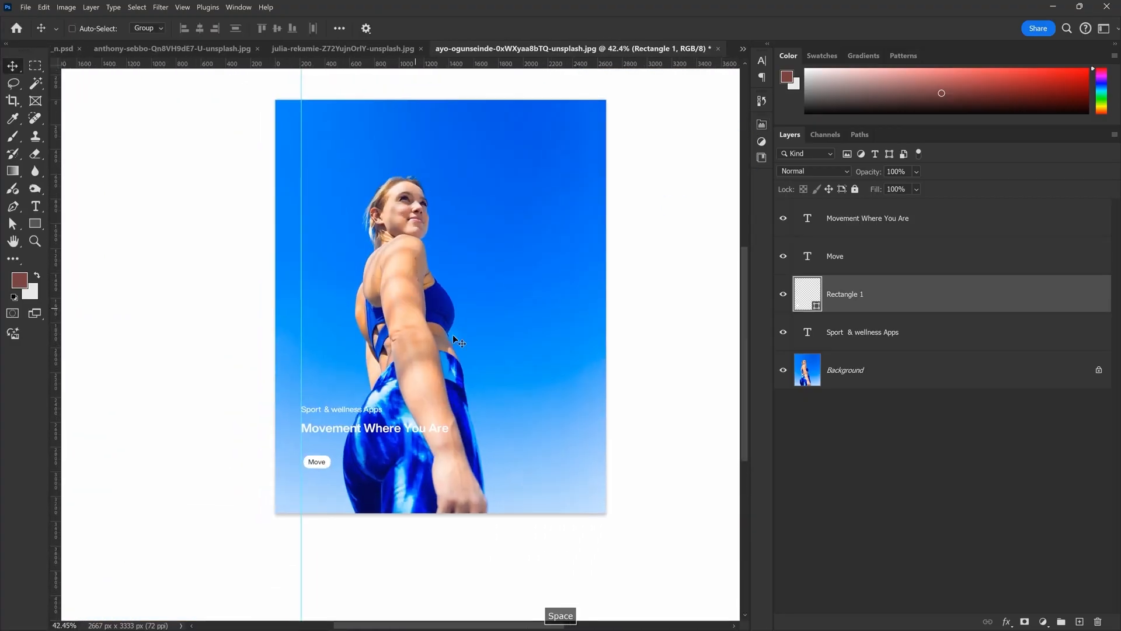
# Step: Nudge the Move button a few pixels left with Shift+Left, then return to the Nike page
pyautogui.hotkey('alt', 'Tab')
pyautogui.hotkey('alt', 'Tab')
pyautogui.scroll(1, 350, 458)
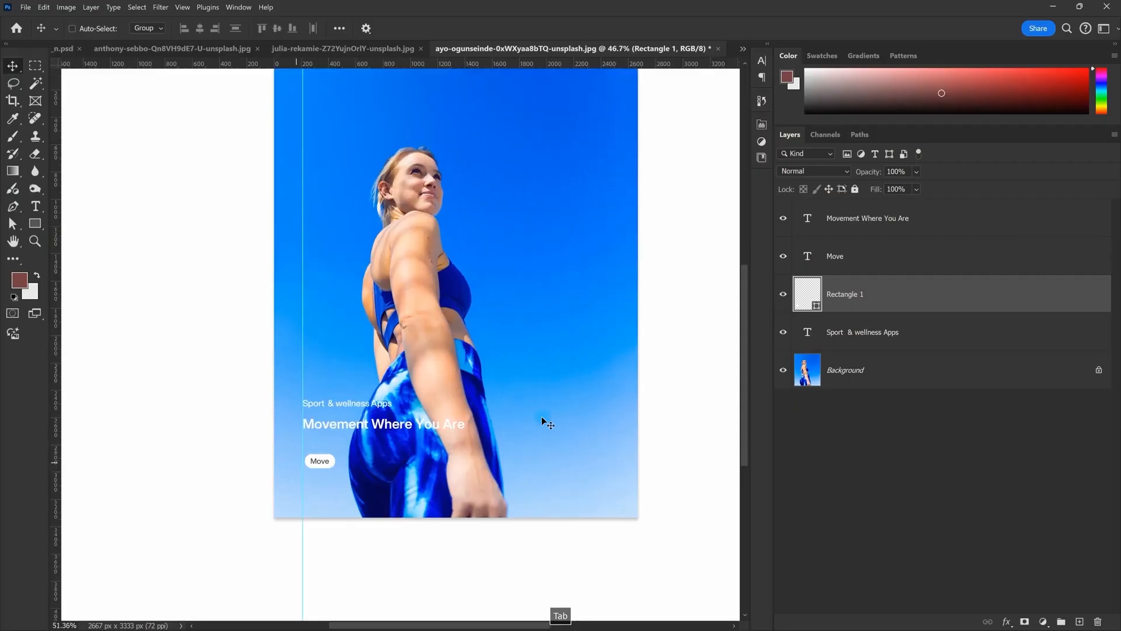
pyautogui.scroll(1, 350, 458)
pyautogui.keyDown('shift'); pyautogui.click(829, 269); pyautogui.keyUp('shift')
pyautogui.hotkey('ctrl', 't')
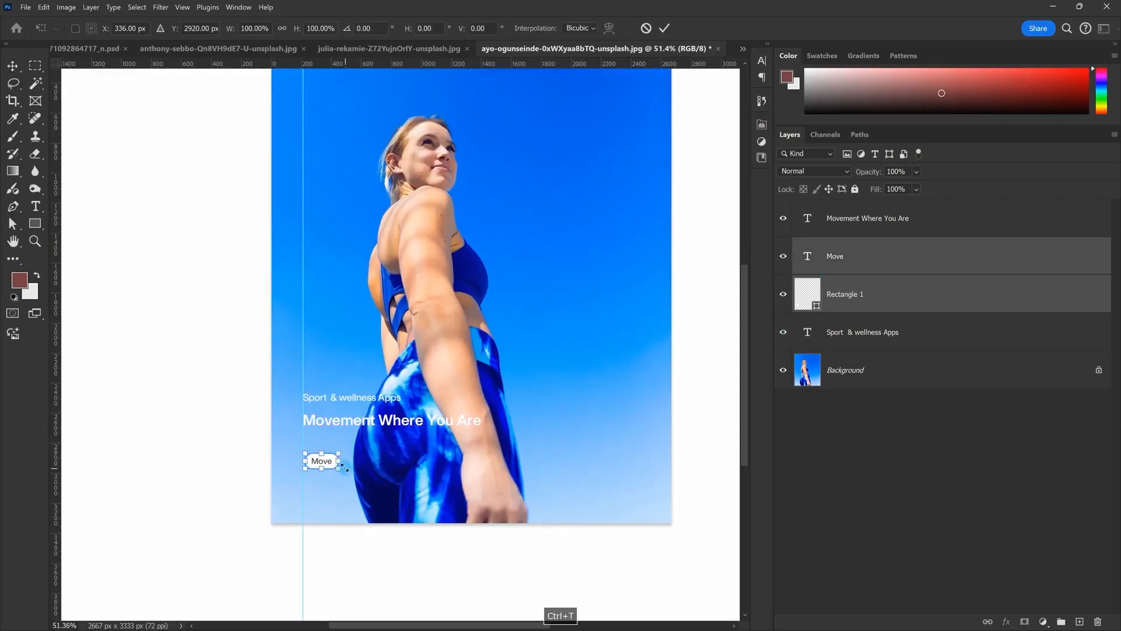
pyautogui.press('Return')
pyautogui.hotkey('shift', 'Left')
pyautogui.scroll(-5, 345, 468)
pyautogui.hotkey('alt', 'Tab')
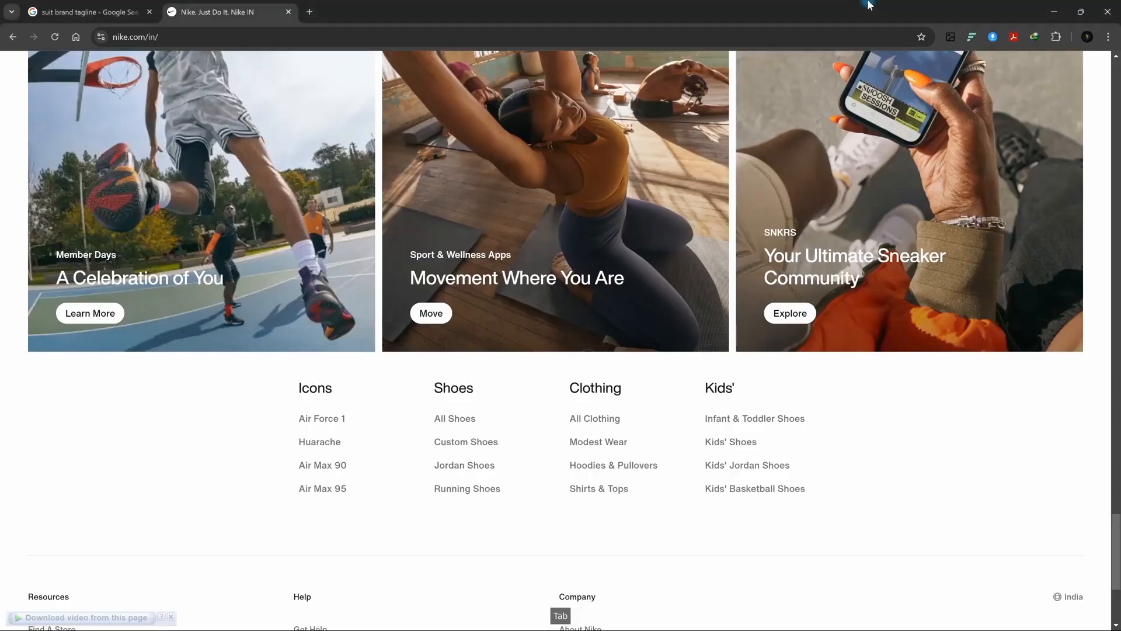
pyautogui.scroll(8, 647, 326)
# Step: Copy the white swoosh from Layer 2 of the pink fitness poster
pyautogui.scroll(-3, 654, 334)
pyautogui.hotkey('alt', 'Tab')
pyautogui.click(425, 47)
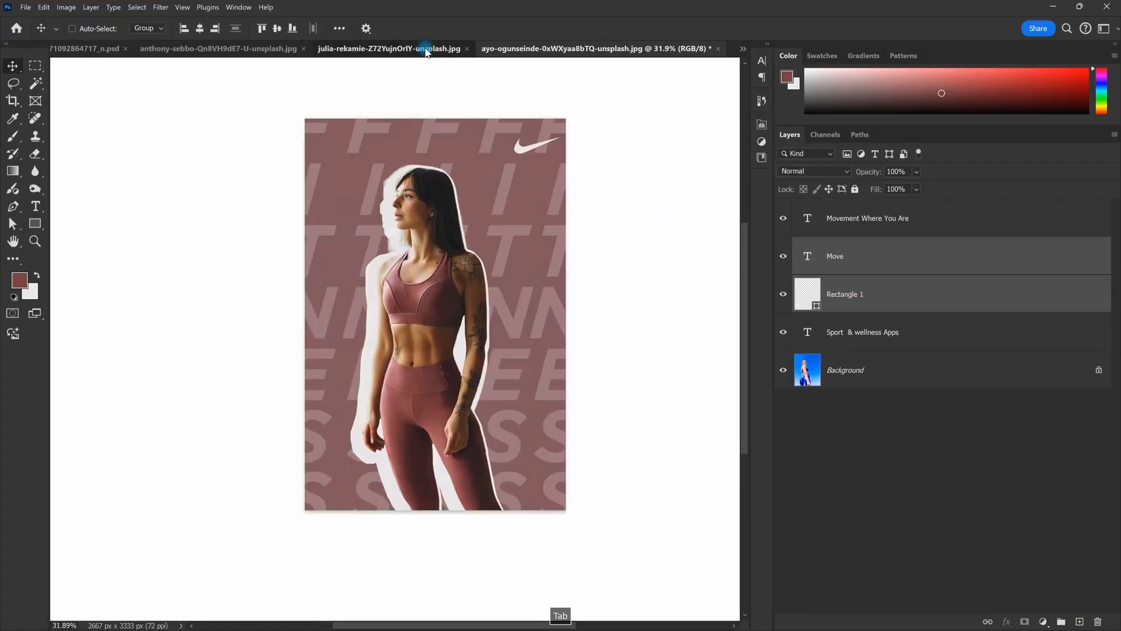
pyautogui.rightClick(520, 150)
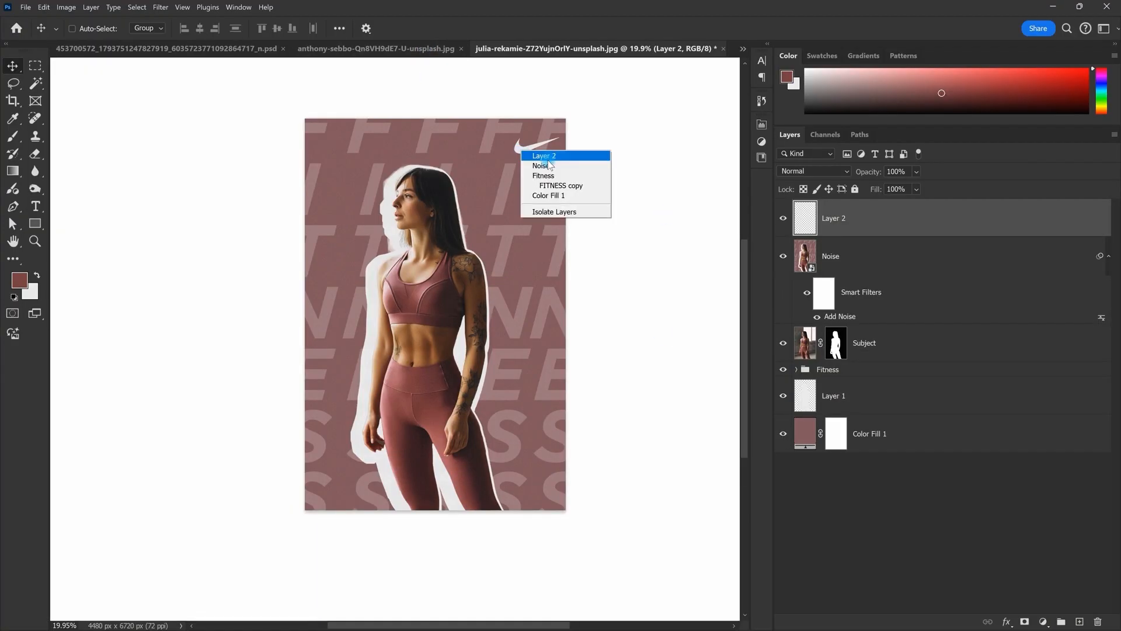
pyautogui.click(549, 157)
pyautogui.click(901, 339)
pyautogui.click(900, 386)
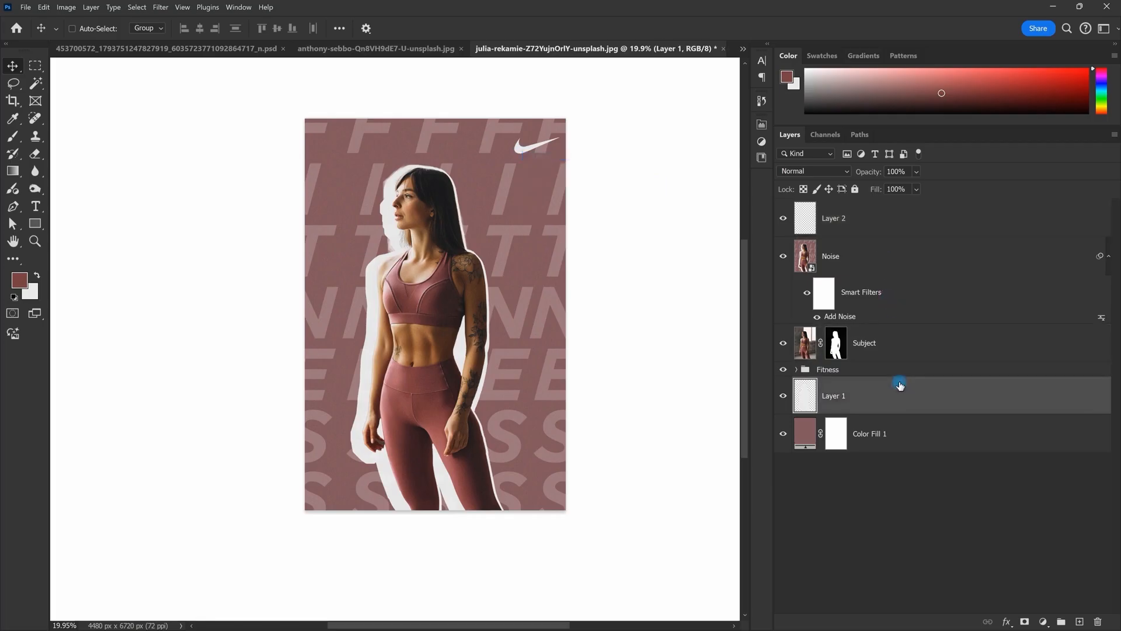
pyautogui.click(837, 232)
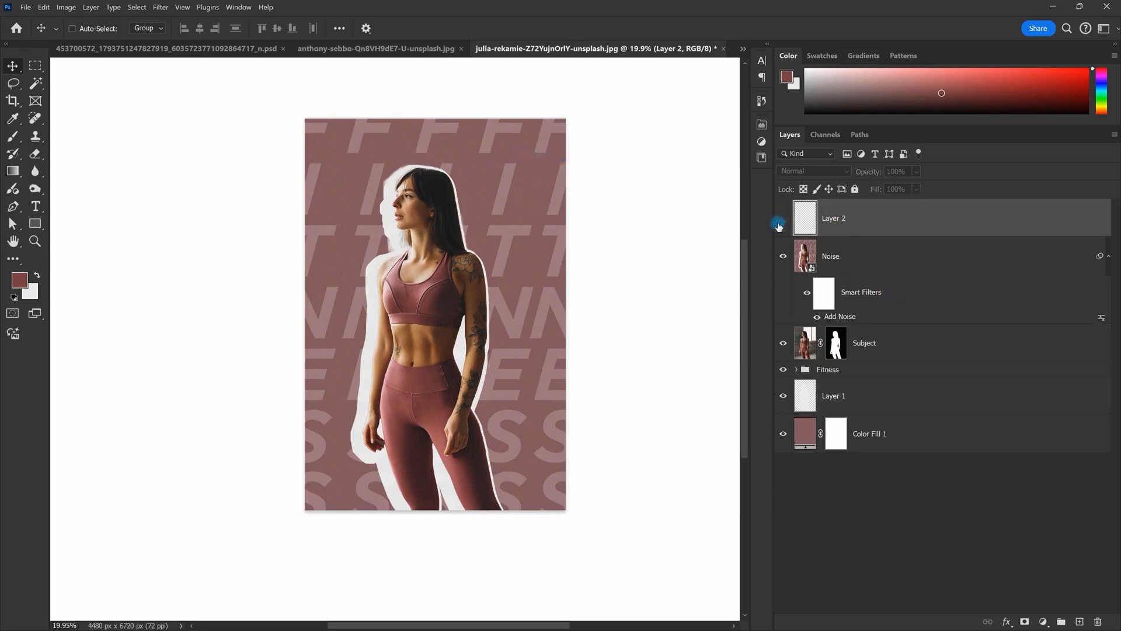
pyautogui.hotkey('ctrl', 'c')
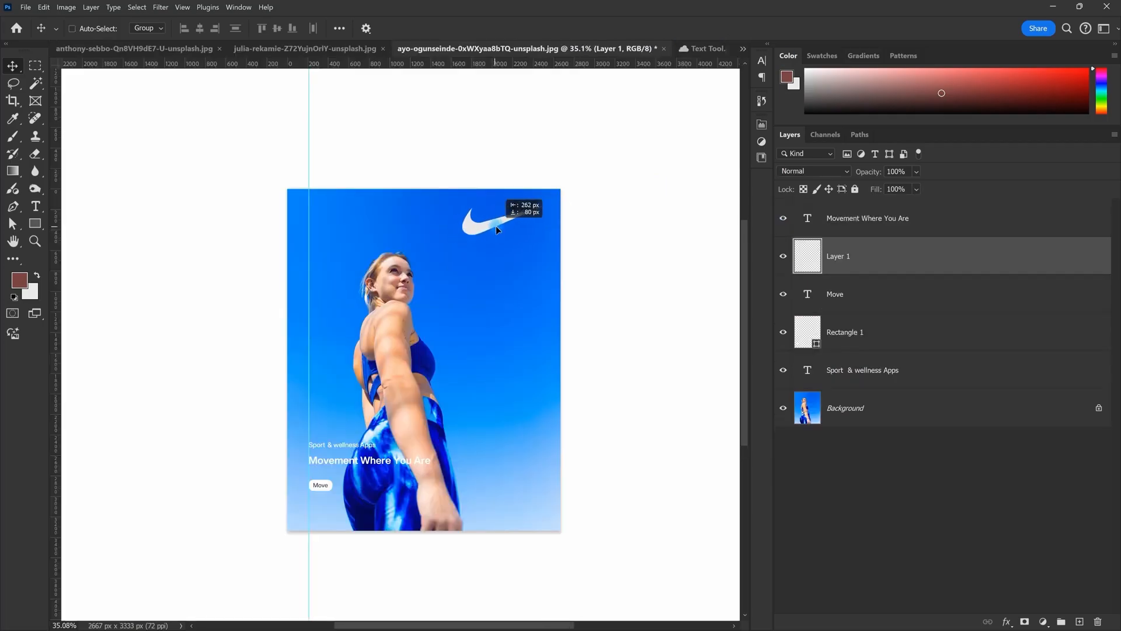
# Step: Scale the pasted swoosh down at the blue poster's top-right corner
pyautogui.hotkey('ctrl', 't')
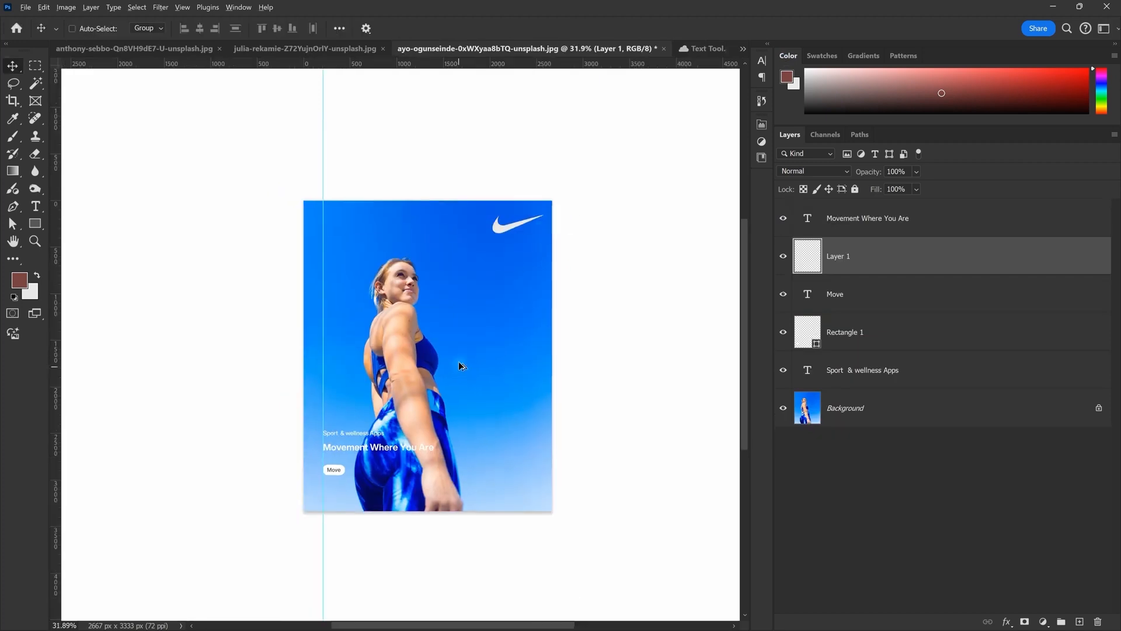
pyautogui.scroll(4, 459, 364)
pyautogui.moveTo(441, 369); pyautogui.dragTo(439, 332)
pyautogui.scroll(-2, 439, 334)
# Step: Set the pasteboard colour to Dark Gray and check the layers under the poster
pyautogui.rightClick(633, 266)
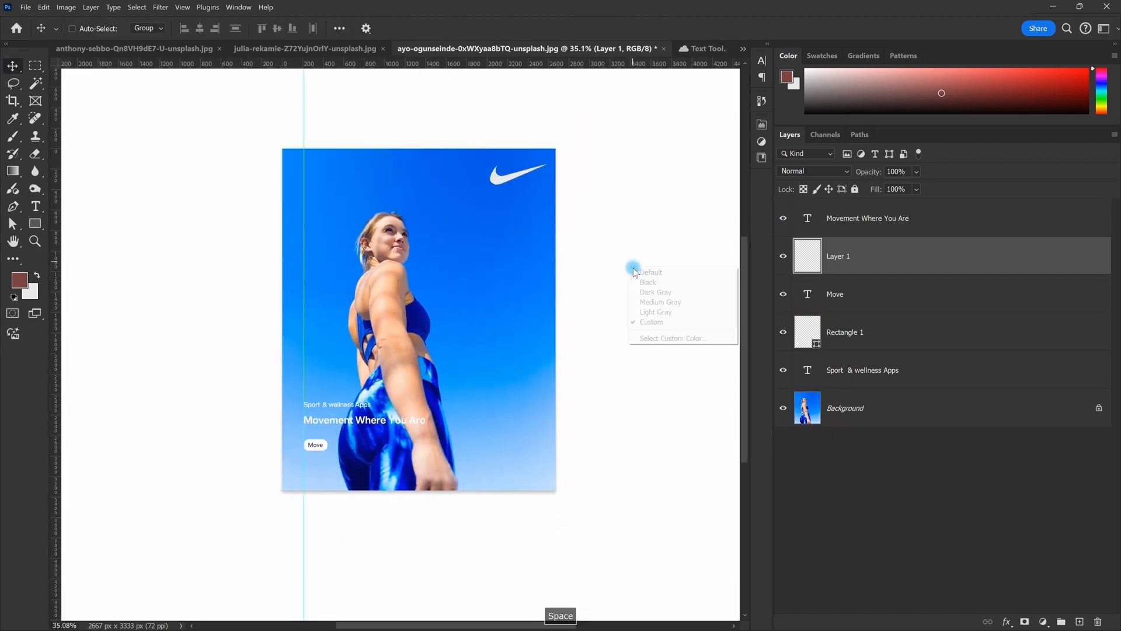
pyautogui.click(653, 291)
pyautogui.scroll(1, 408, 318)
pyautogui.moveTo(407, 318); pyautogui.dragTo(427, 319)
pyautogui.scroll(1, 448, 372)
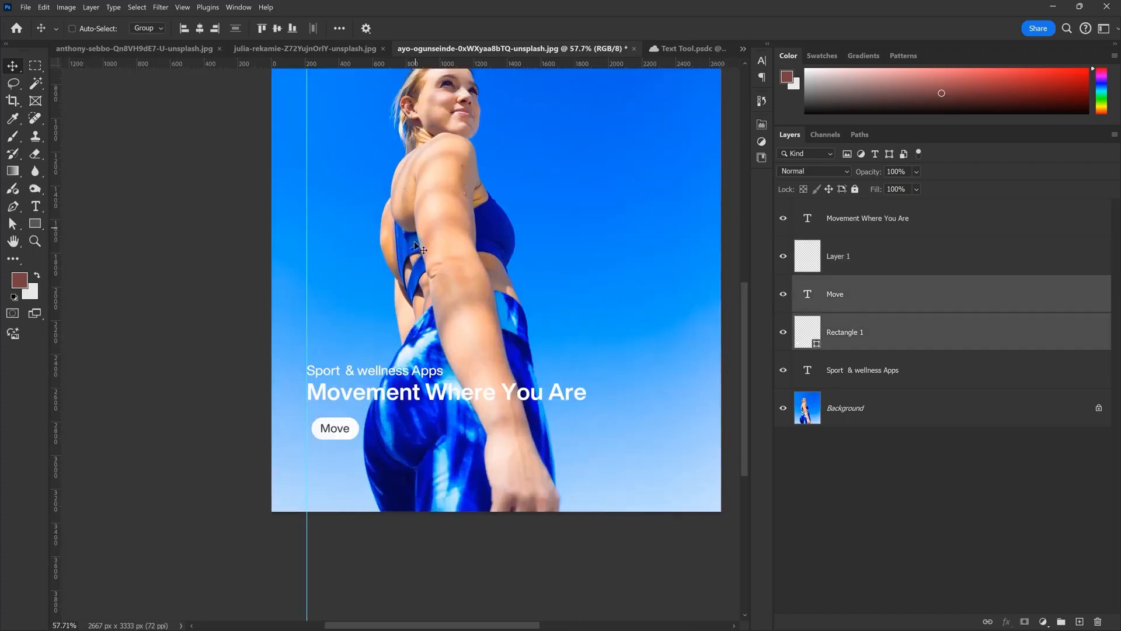
pyautogui.scroll(-3, 360, 230)
pyautogui.moveTo(357, 219); pyautogui.dragTo(319, 275)
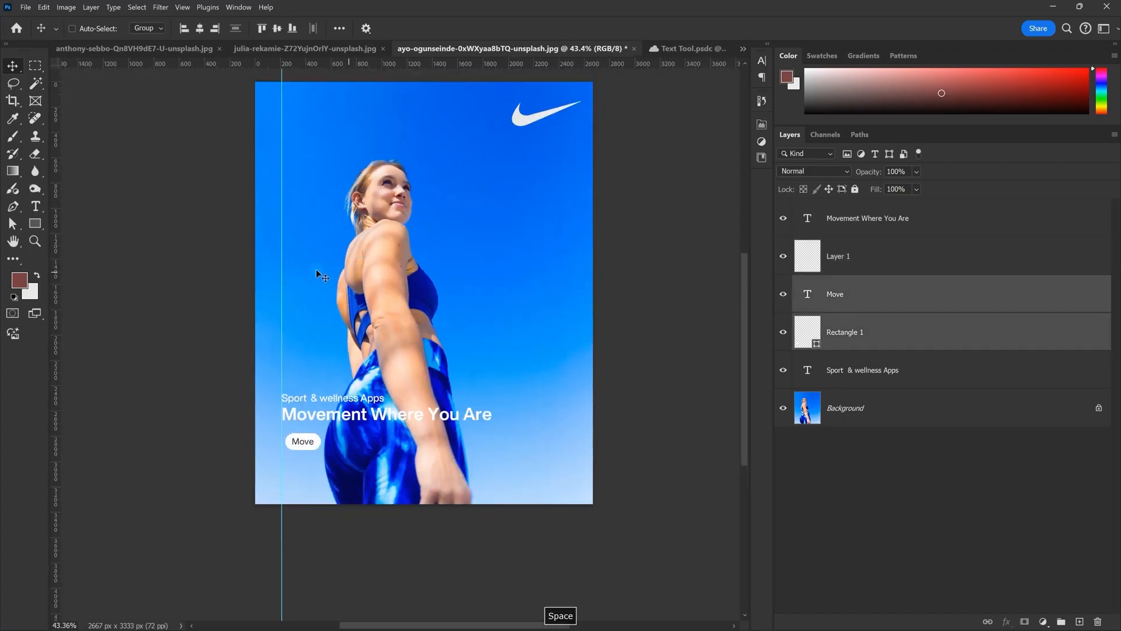
pyautogui.rightClick(283, 260)
pyautogui.rightClick(282, 242)
pyautogui.click(281, 242)
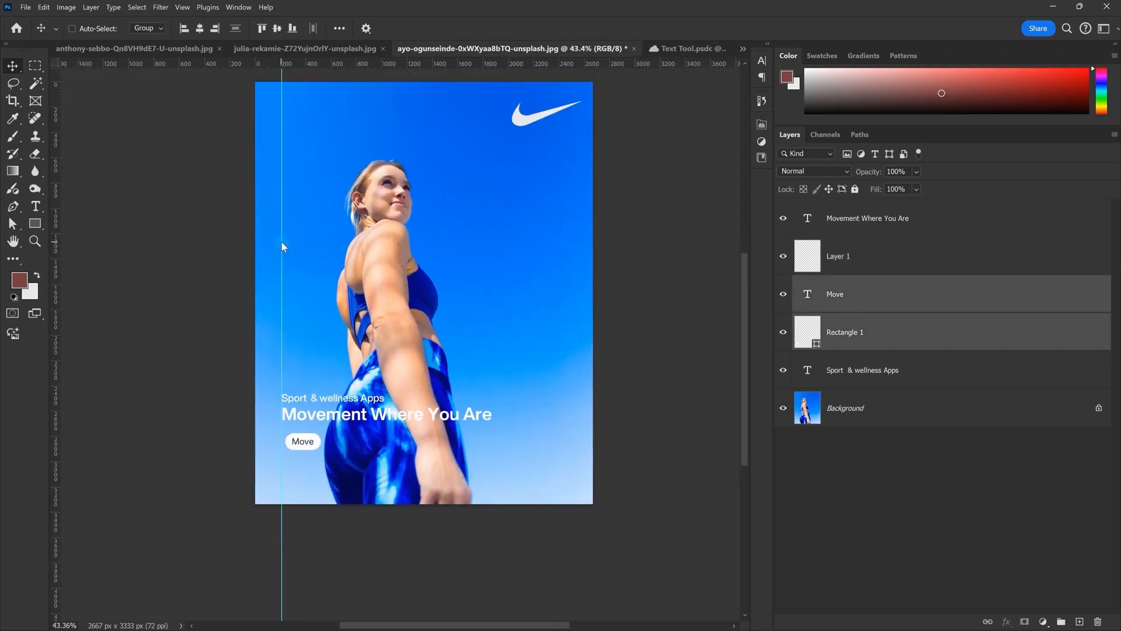
# Step: Clear the cyan guide via View > Guides > Clear Guides and hide guides with Ctrl+;
pyautogui.click(182, 7)
pyautogui.moveTo(251, 295)
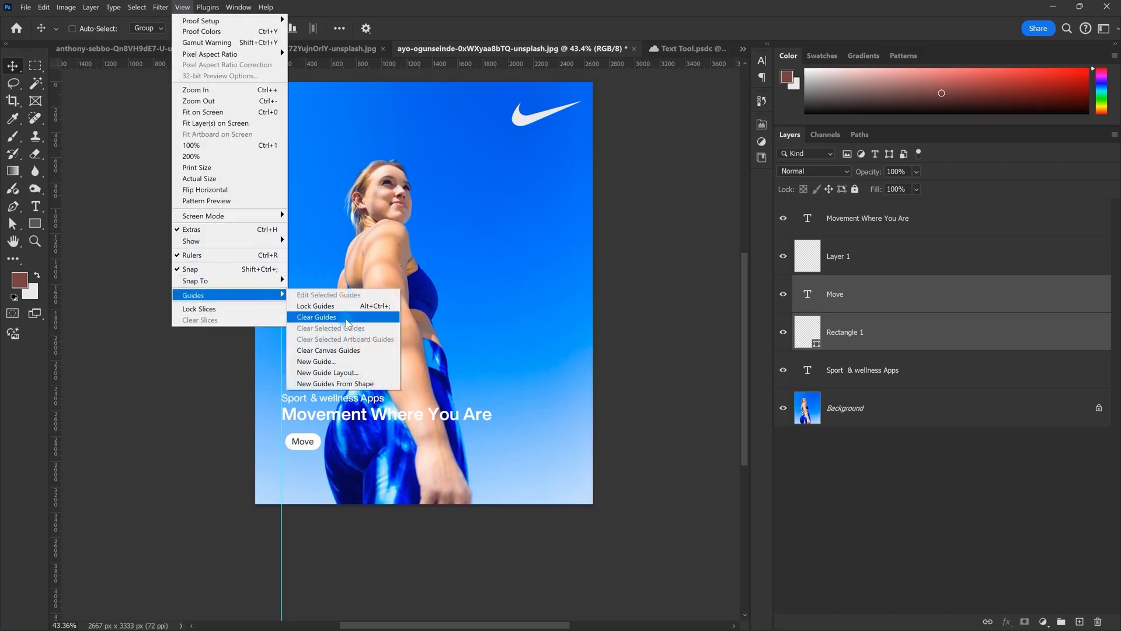
pyautogui.click(475, 367)
pyautogui.hotkey('ctrl', ';')
pyautogui.scroll(-5, 392, 322)
pyautogui.scroll(5, 363, 354)
# Step: Select the swoosh layer, then the Sport & wellness Apps layer
pyautogui.press('space')
pyautogui.moveTo(391, 309); pyautogui.dragTo(401, 352)
pyautogui.scroll(-1, 430, 297)
pyautogui.click(930, 265)
pyautogui.click(967, 358)
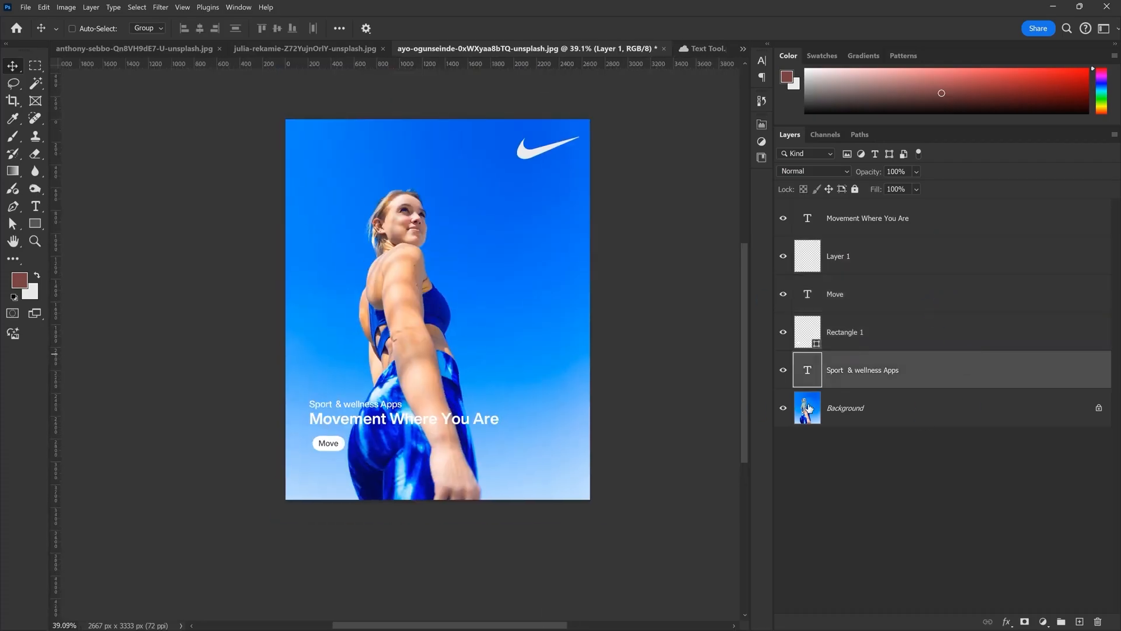
# Step: Add a Curves adjustment layer directly above the Background photo
pyautogui.click(887, 415)
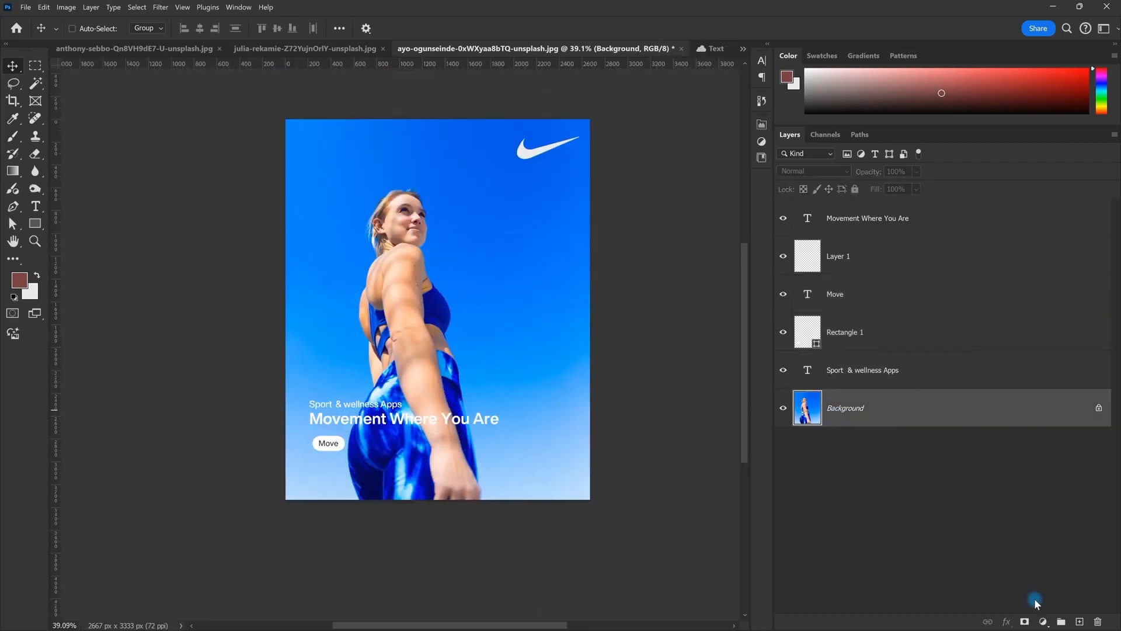
pyautogui.click(1045, 621)
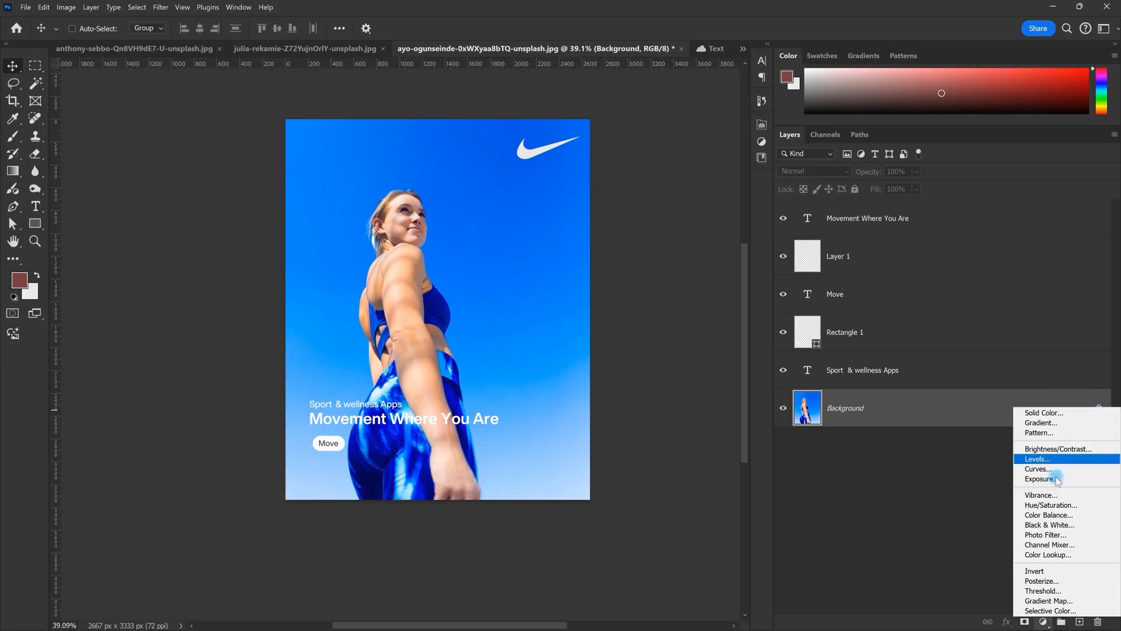
pyautogui.click(1036, 469)
pyautogui.moveTo(509, 381); pyautogui.dragTo(462, 380)
# Step: Lift the shadows, raise a midtone point and set the white output to 240
pyautogui.moveTo(729, 194); pyautogui.dragTo(737, 198)
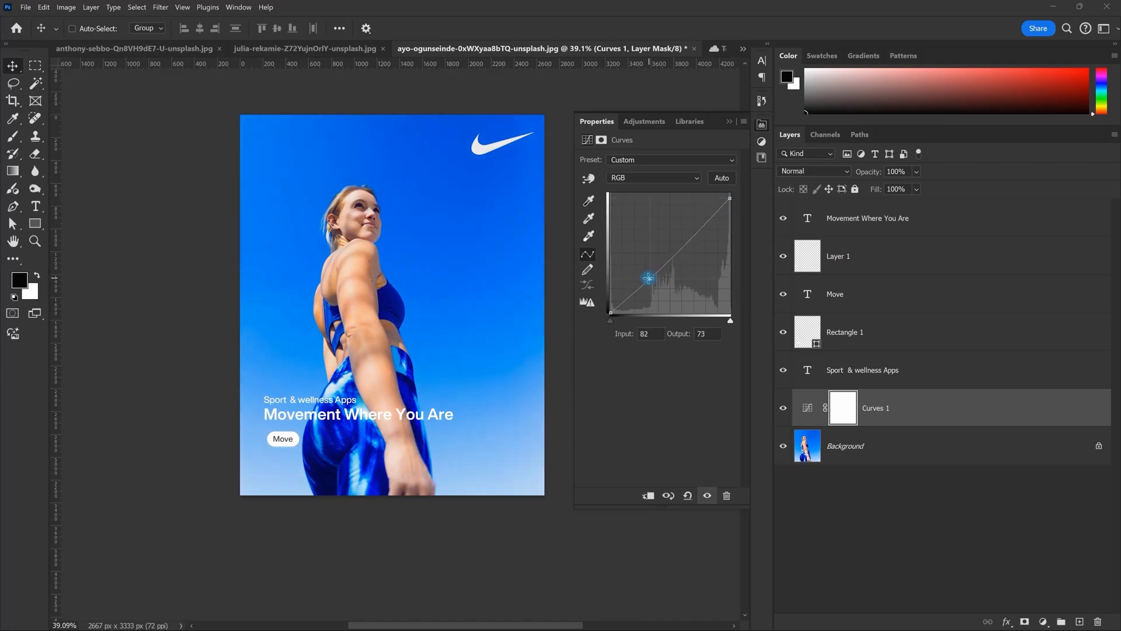
pyautogui.moveTo(679, 248); pyautogui.dragTo(680, 242)
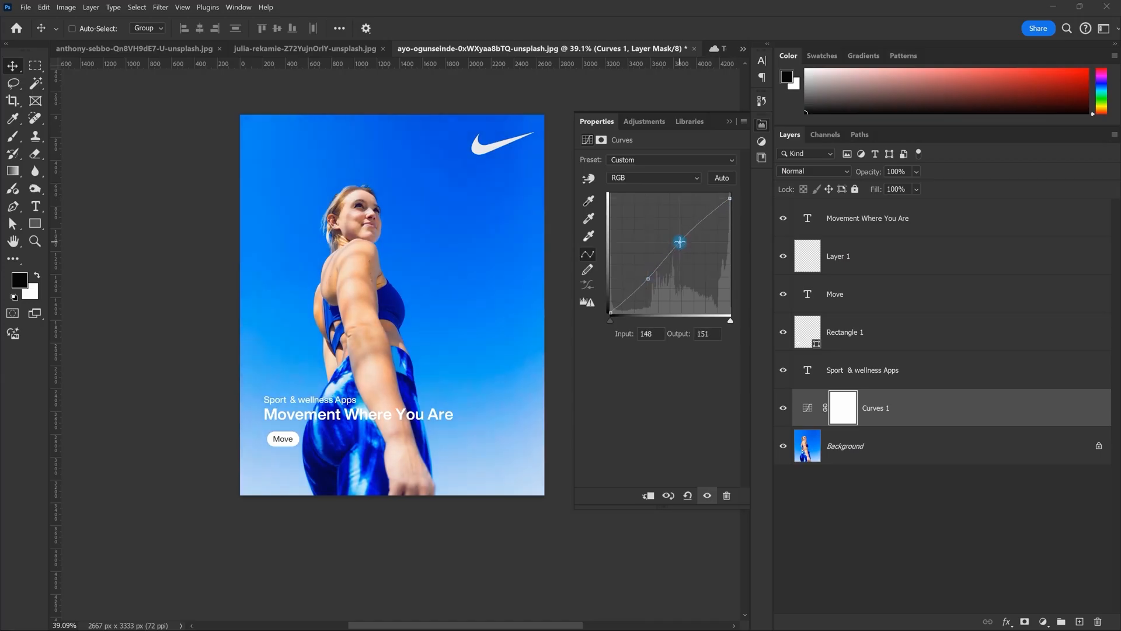
pyautogui.moveTo(610, 312)
pyautogui.mouseDown()
pyautogui.moveTo(604, 295)
pyautogui.moveTo(605, 306)
pyautogui.mouseUp()
pyautogui.moveTo(735, 198); pyautogui.dragTo(735, 200)
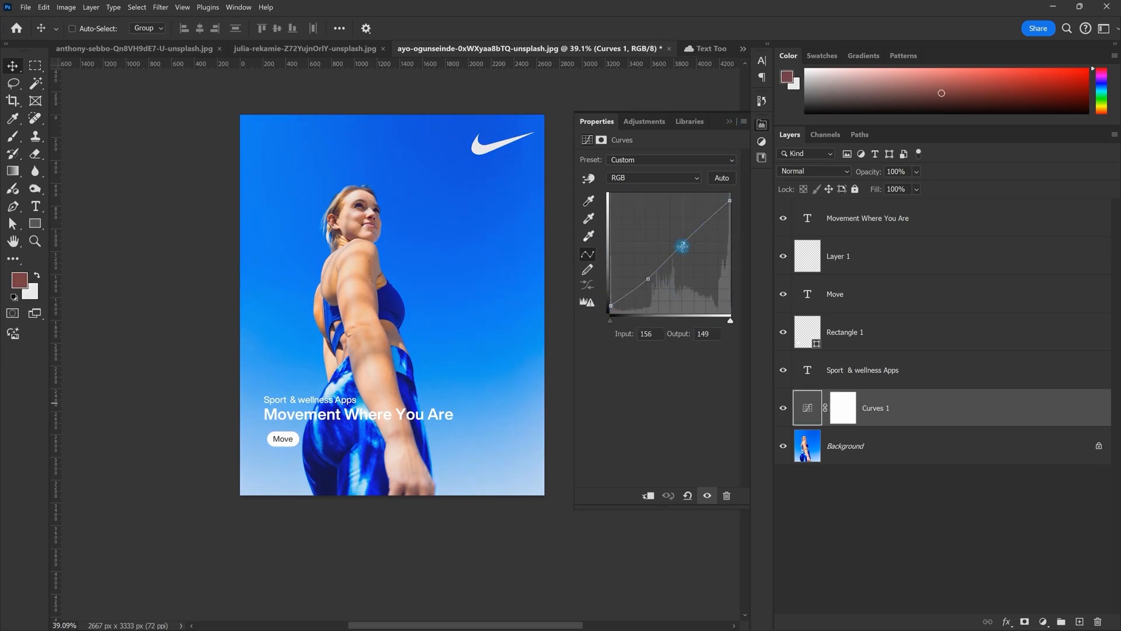
pyautogui.click(730, 121)
pyautogui.click(784, 409)
# Step: Stamp all visible layers into Layer 2 and convert it to a smart object
pyautogui.click(784, 409)
pyautogui.hotkey('ctrl', 'alt', 'shift', 'e')
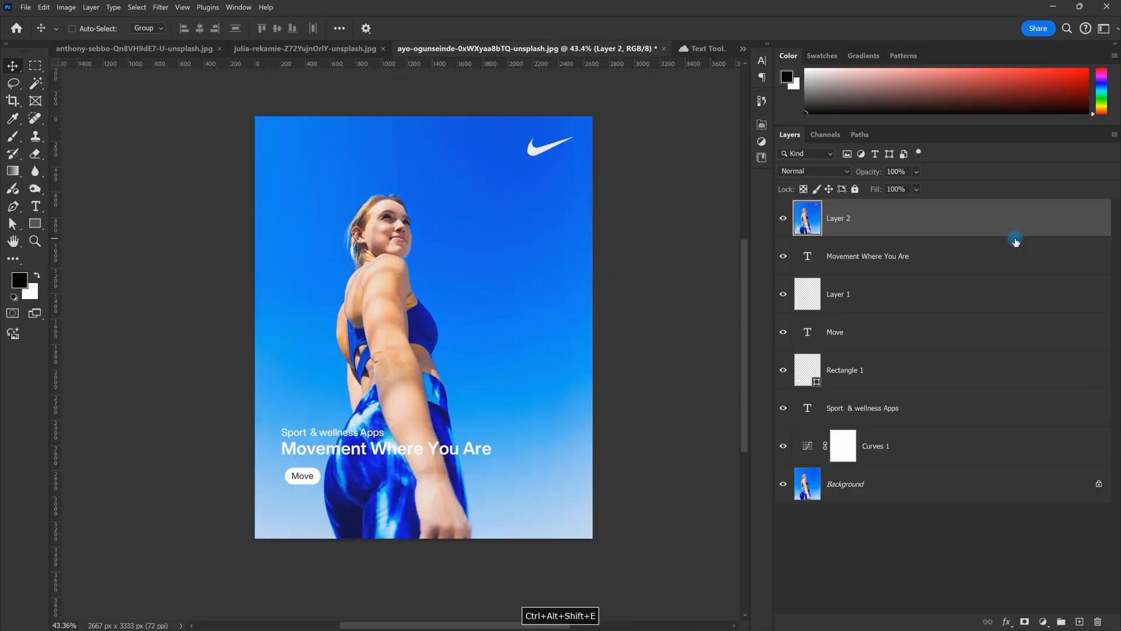
pyautogui.click(160, 7)
pyautogui.rightClick(922, 228)
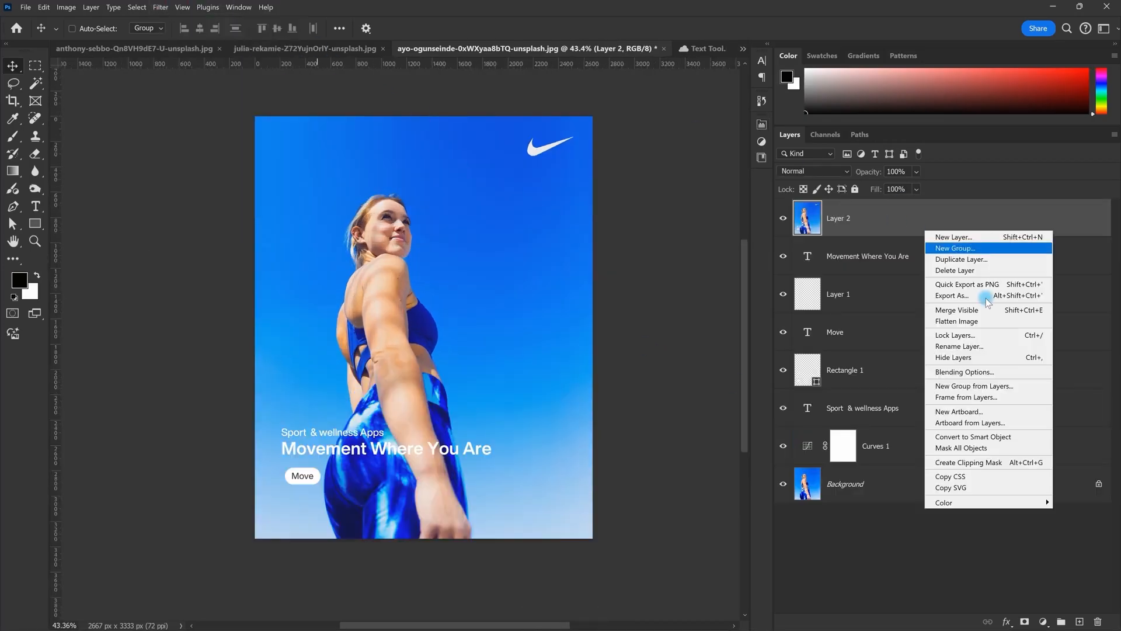
pyautogui.click(1016, 437)
# Step: Apply Filter > Noise > Add Noise at 20% Uniform to Layer 2
pyautogui.click(160, 7)
pyautogui.moveTo(175, 177)
pyautogui.click(329, 177)
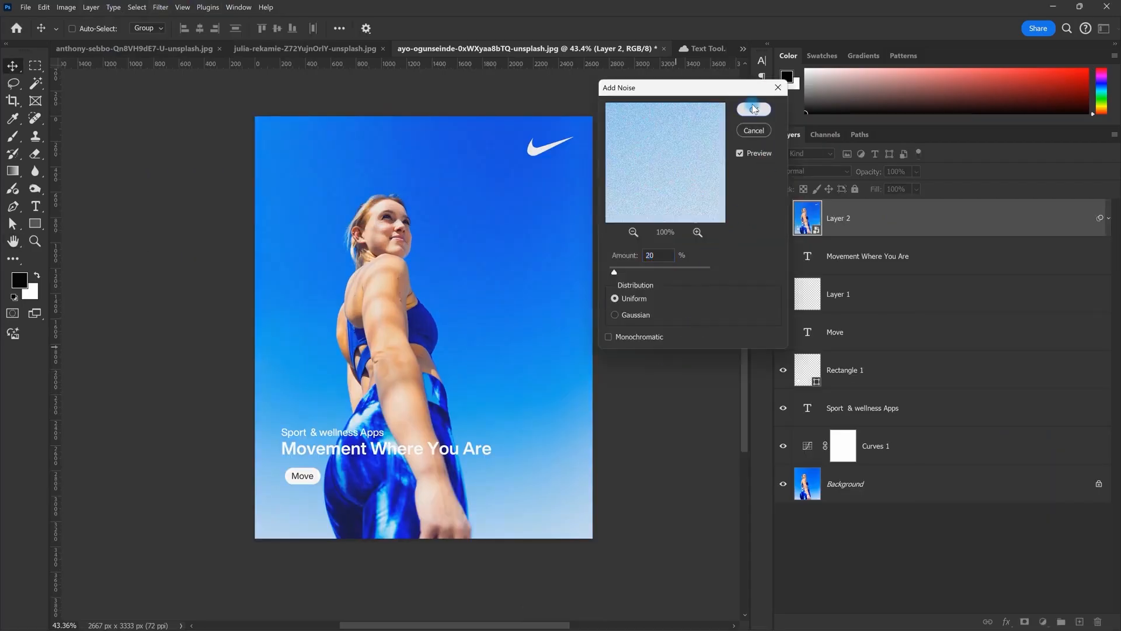
pyautogui.click(753, 107)
pyautogui.scroll(-1, 457, 357)
pyautogui.scroll(1, 464, 327)
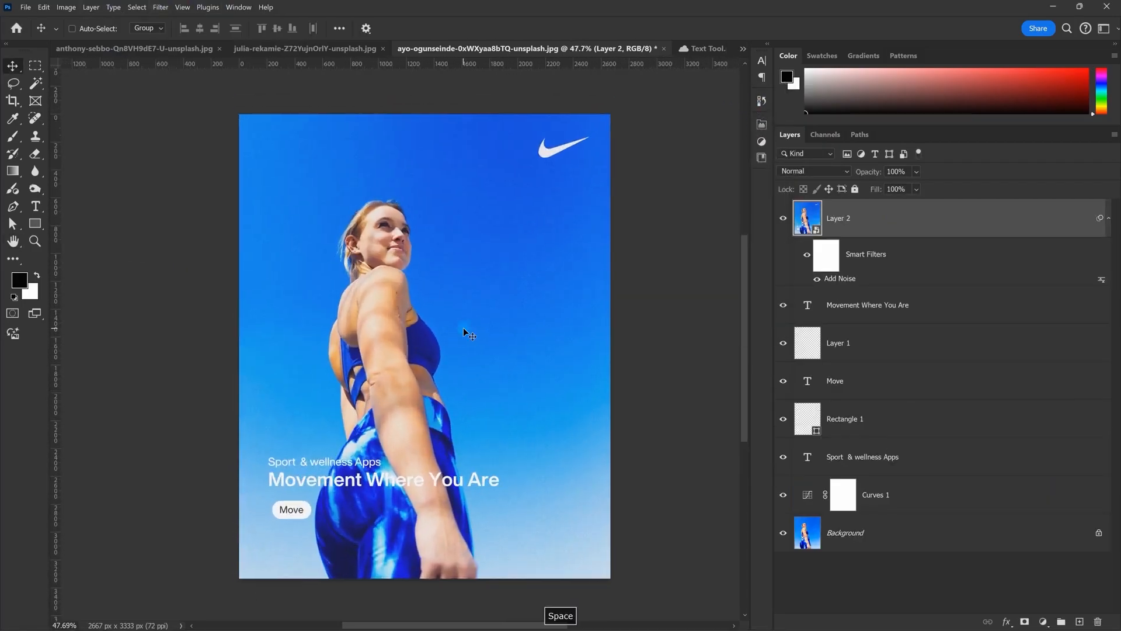
# Step: Compare with the Nike reference page, then switch to the Giorgio Armani poster document
pyautogui.hotkey('alt', 'Tab')
pyautogui.hotkey('alt', 'Tab')
pyautogui.hotkey('alt', 'Tab')
pyautogui.hotkey('alt', 'Tab')
pyautogui.scroll(4, 483, 497)
pyautogui.moveTo(482, 497); pyautogui.dragTo(658, 388)
pyautogui.scroll(2, 658, 387)
pyautogui.scroll(-4, 435, 396)
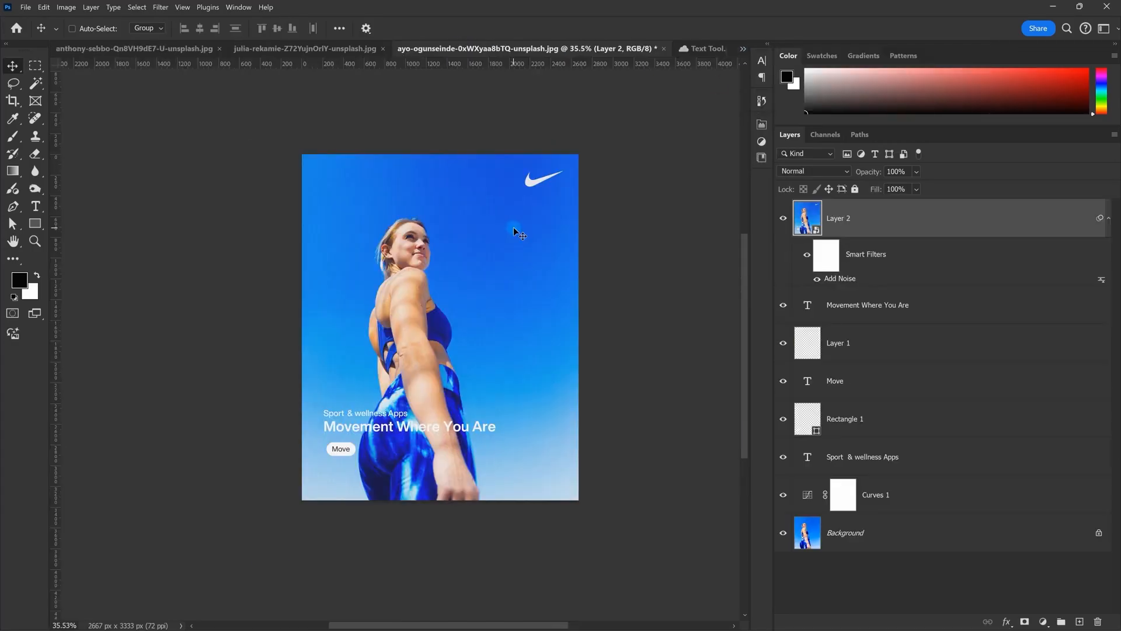
pyautogui.scroll(-1, 506, 258)
pyautogui.scroll(1, 508, 261)
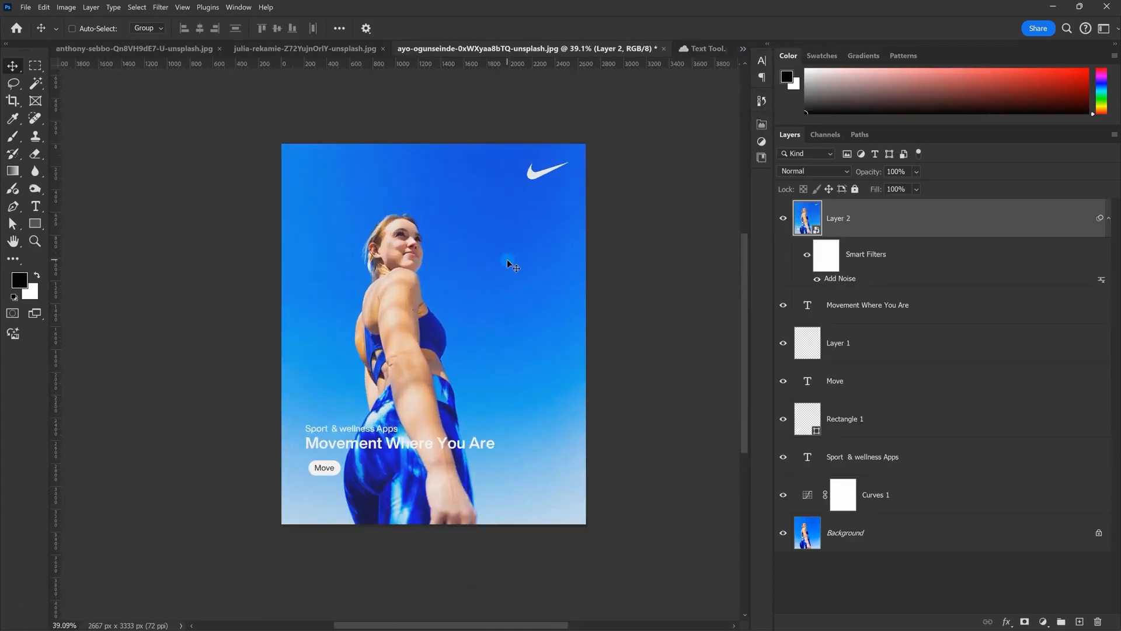
pyautogui.click(314, 48)
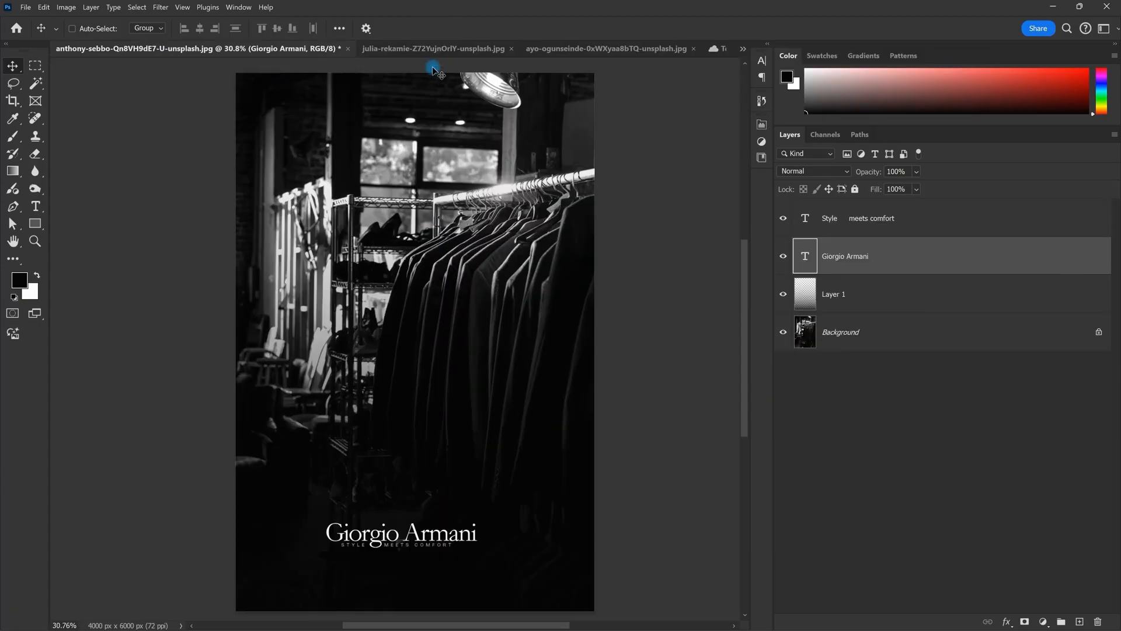
# Step: Delete the 'Style meets comfort' subtitle layer from the Giorgio Armani poster
pyautogui.click(441, 49)
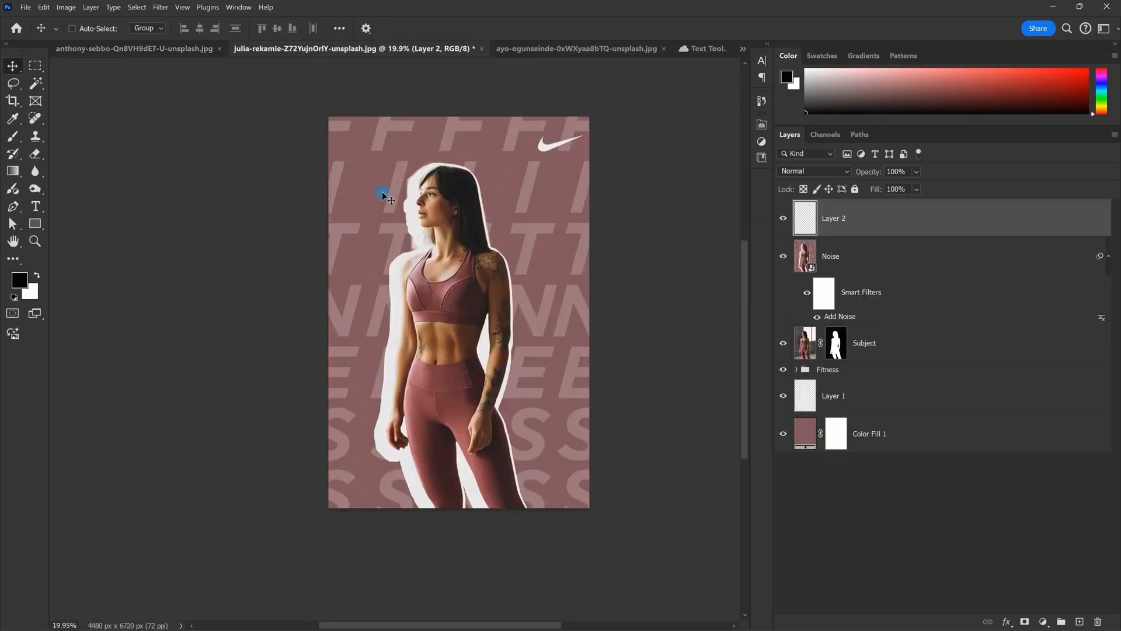
pyautogui.click(183, 54)
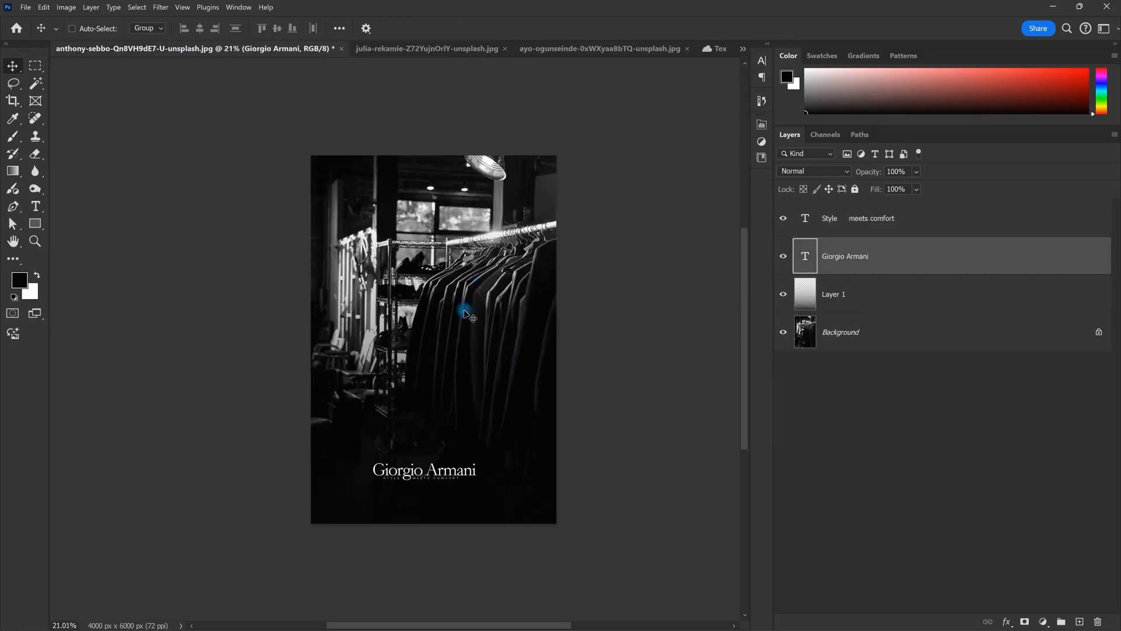
pyautogui.scroll(1, 469, 310)
pyautogui.scroll(-1, 568, 375)
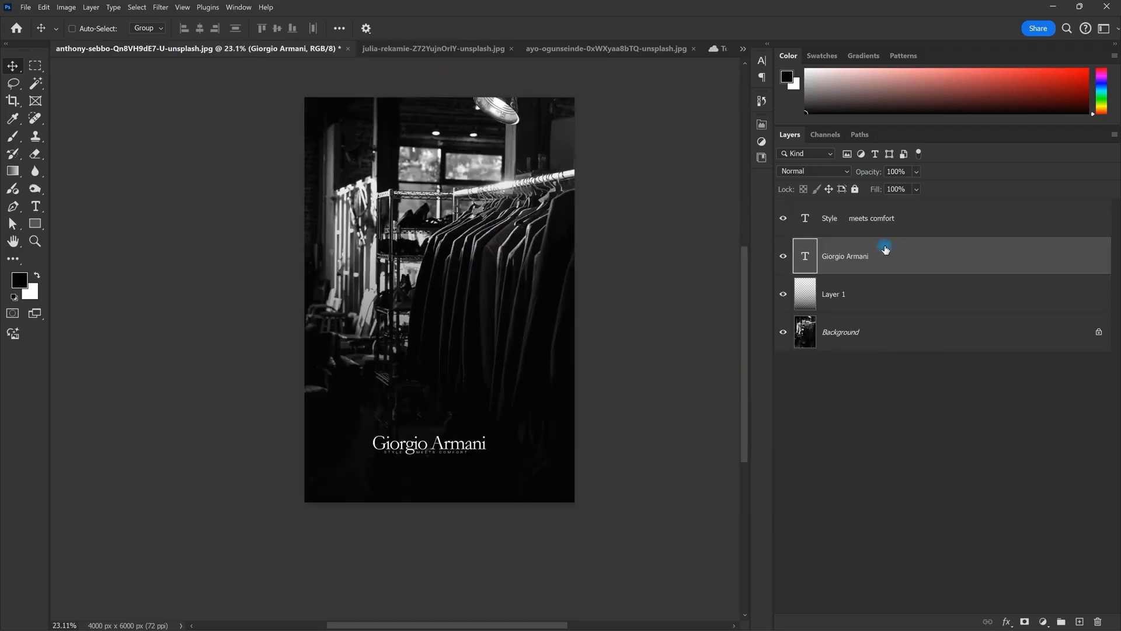
pyautogui.click(883, 227)
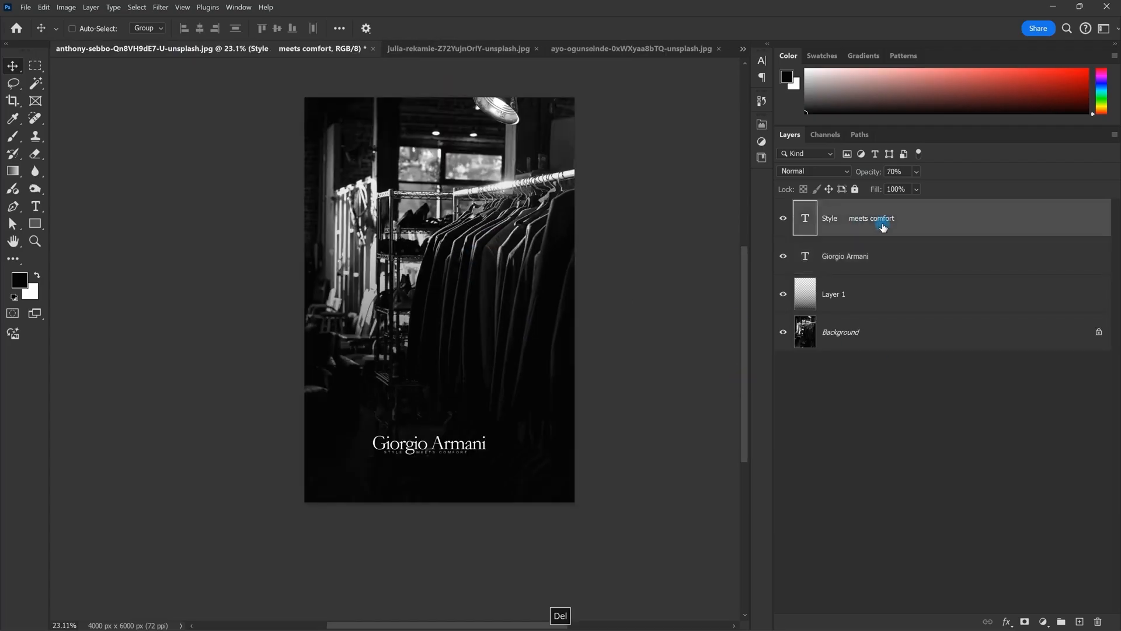
pyautogui.press('Delete')
# Step: Drag the 'Giorgio Armani' title up to the top of the poster
pyautogui.moveTo(500, 439); pyautogui.dragTo(476, 188)
pyautogui.scroll(4, 446, 154)
pyautogui.scroll(-6, 467, 155)
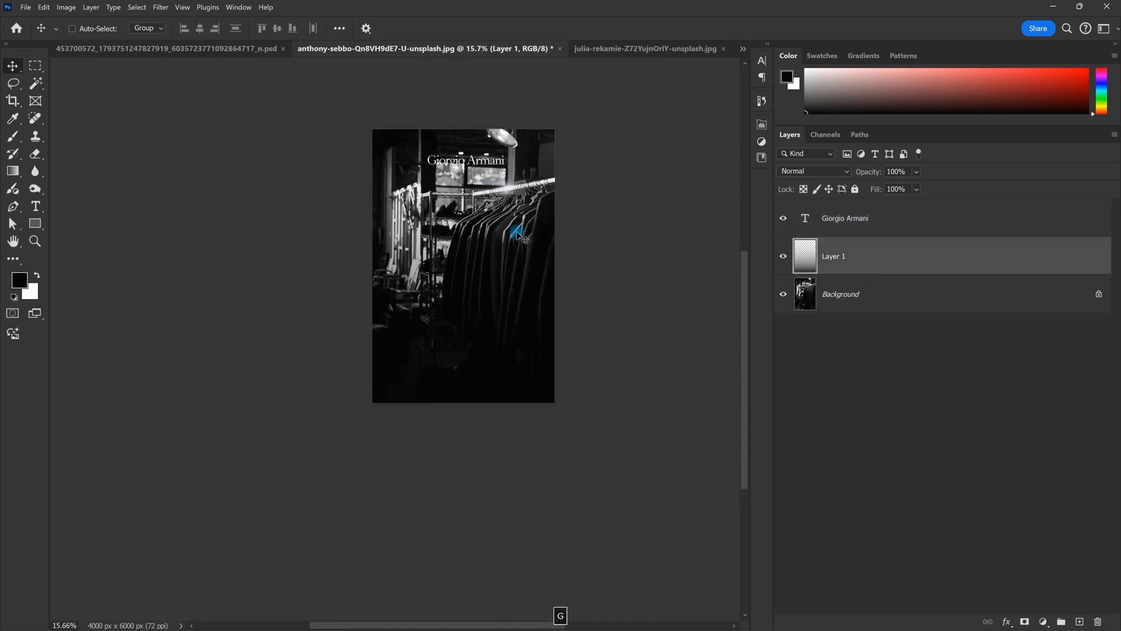
pyautogui.press('g')
pyautogui.scroll(2, 461, 296)
# Step: Set the gradient layer (Layer 1) over the Armani photo to 50% opacity
pyautogui.click(896, 172)
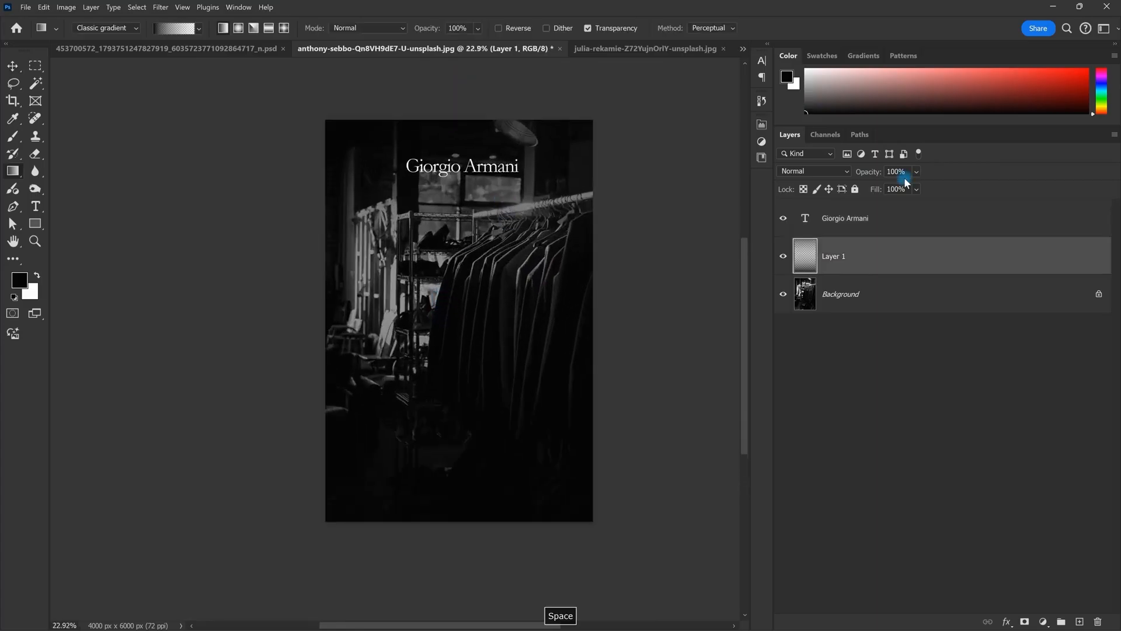
pyautogui.write('50')
pyautogui.press('Return')
pyautogui.scroll(-1, 615, 223)
# Step: Pick the Eraser and enlarge its brush size
pyautogui.press('v')
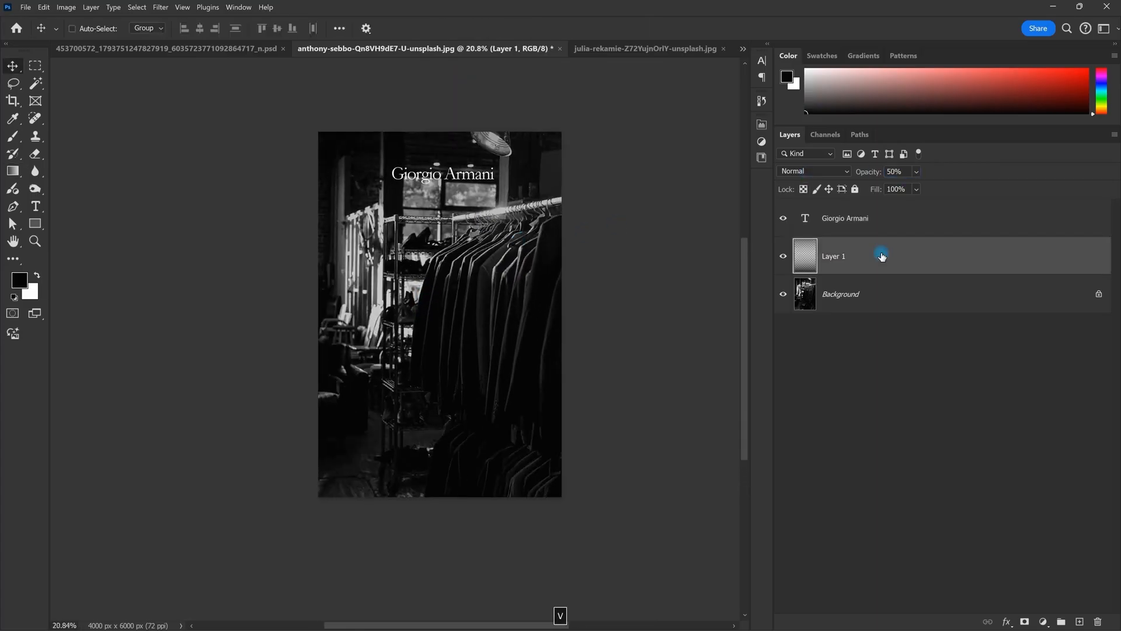
pyautogui.scroll(2, 466, 296)
pyautogui.press('e')
pyautogui.moveTo(421, 258); pyautogui.dragTo(602, 285)
pyautogui.moveTo(392, 275); pyautogui.dragTo(458, 291)
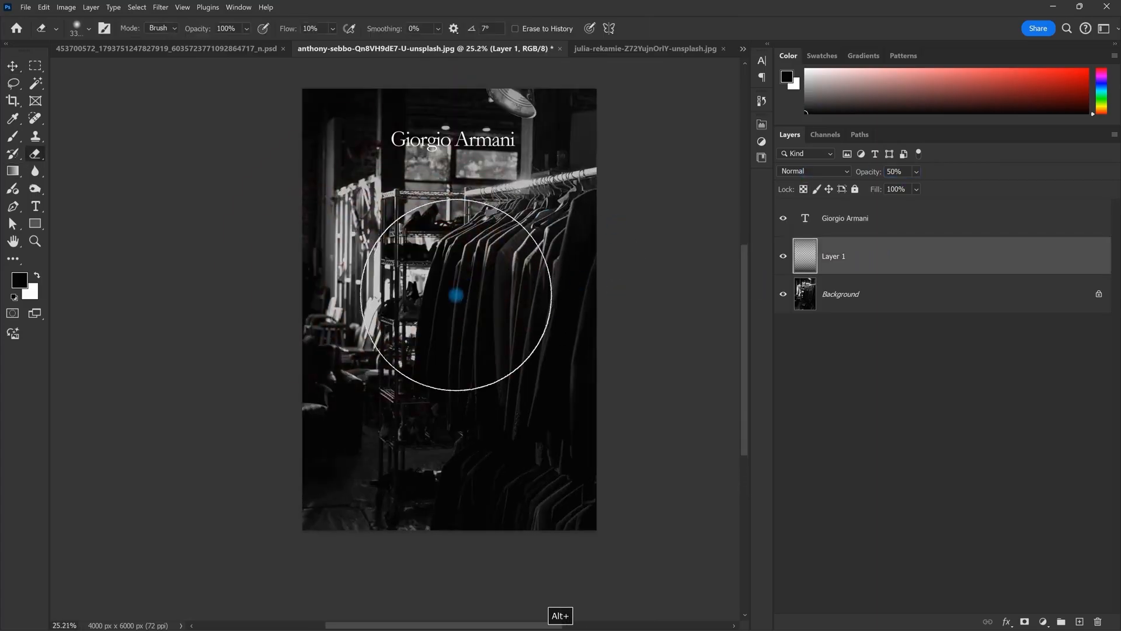
pyautogui.press('v')
# Step: Draw a paragraph text box across the lower half of the Armani poster
pyautogui.scroll(-2, 477, 376)
pyautogui.press('space')
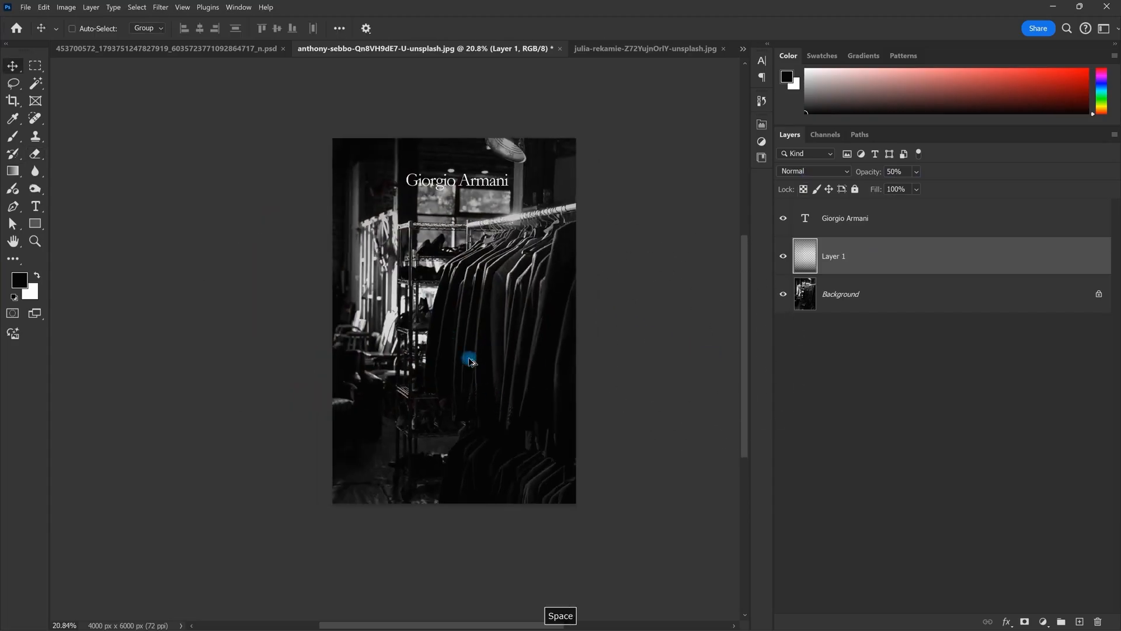
pyautogui.moveTo(468, 358); pyautogui.dragTo(452, 275)
pyautogui.scroll(2, 452, 275)
pyautogui.scroll(-2, 492, 290)
pyautogui.scroll(2, 493, 291)
pyautogui.scroll(-3, 492, 291)
pyautogui.scroll(2, 492, 291)
pyautogui.scroll(-1, 492, 291)
pyautogui.scroll(-1, 138, 250)
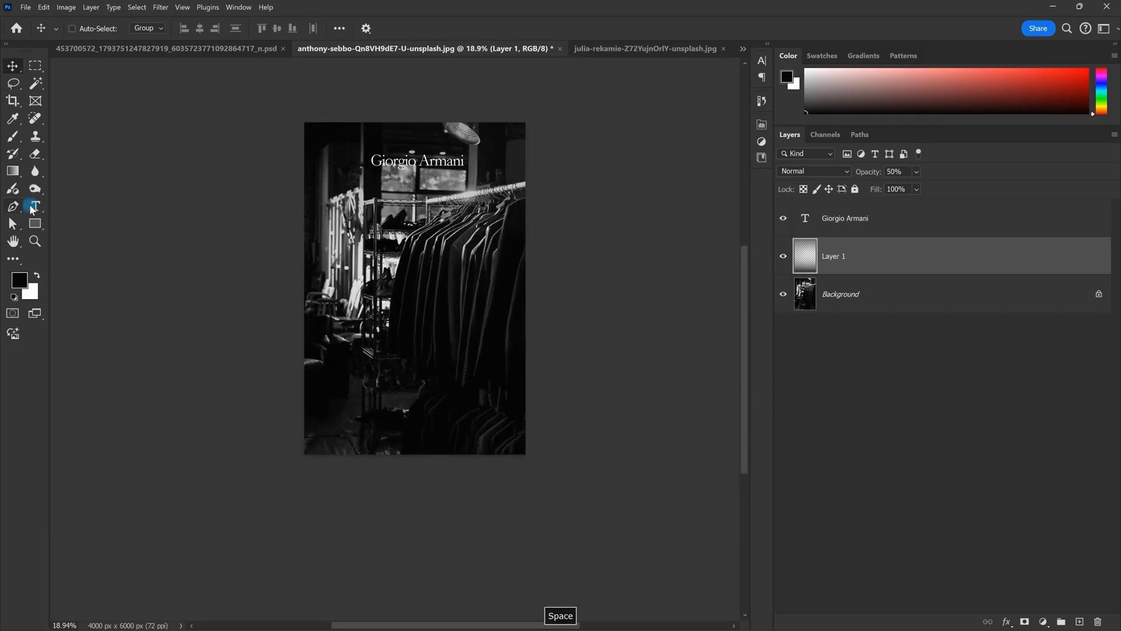
pyautogui.click(35, 206)
pyautogui.click(365, 285)
pyautogui.press('Escape')
pyautogui.scroll(2, 421, 331)
pyautogui.press('space')
pyautogui.moveTo(421, 331); pyautogui.dragTo(398, 300)
pyautogui.moveTo(282, 285); pyautogui.dragTo(510, 431)
# Step: Position the text box and set its font size to 120 pt
pyautogui.press('space')
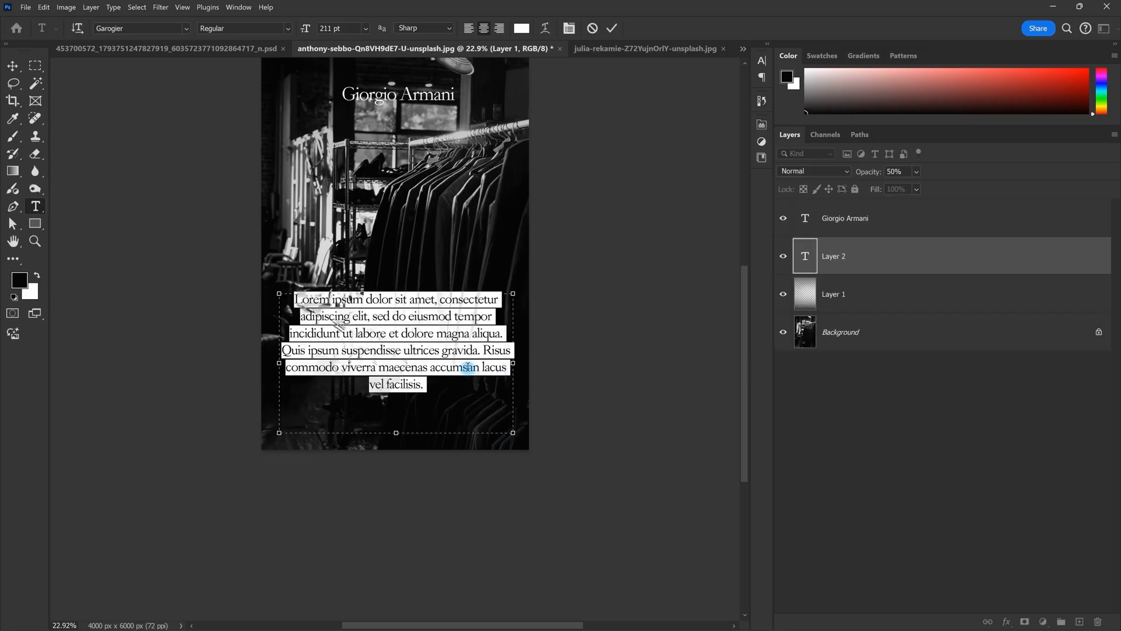
pyautogui.click(563, 34)
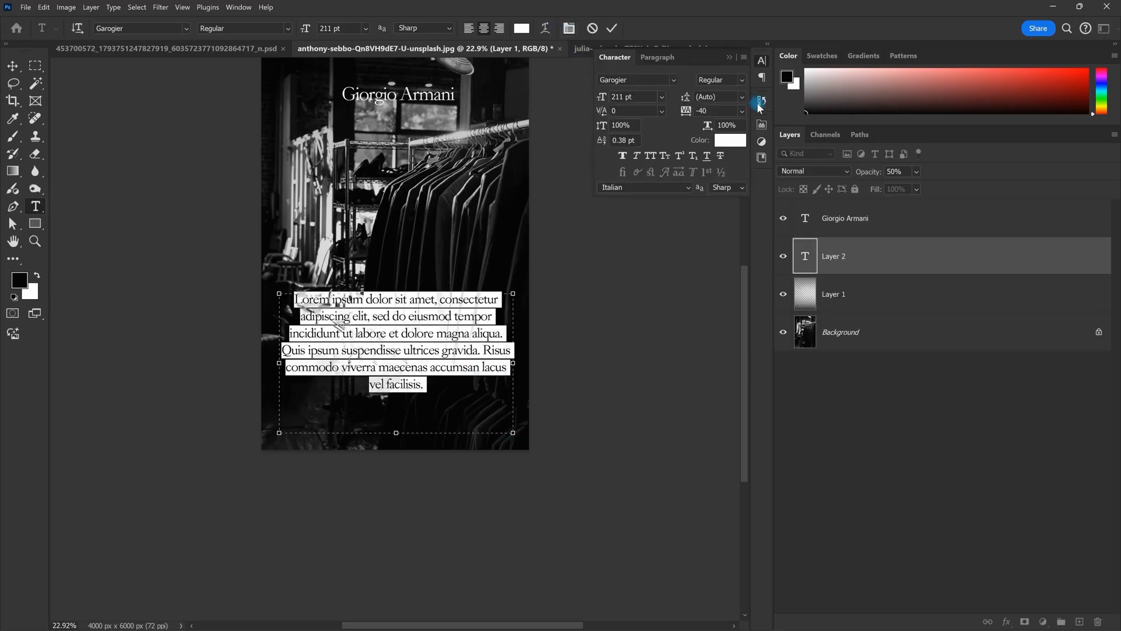
pyautogui.moveTo(633, 97); pyautogui.dragTo(541, 94)
pyautogui.write('120')
pyautogui.press('Return')
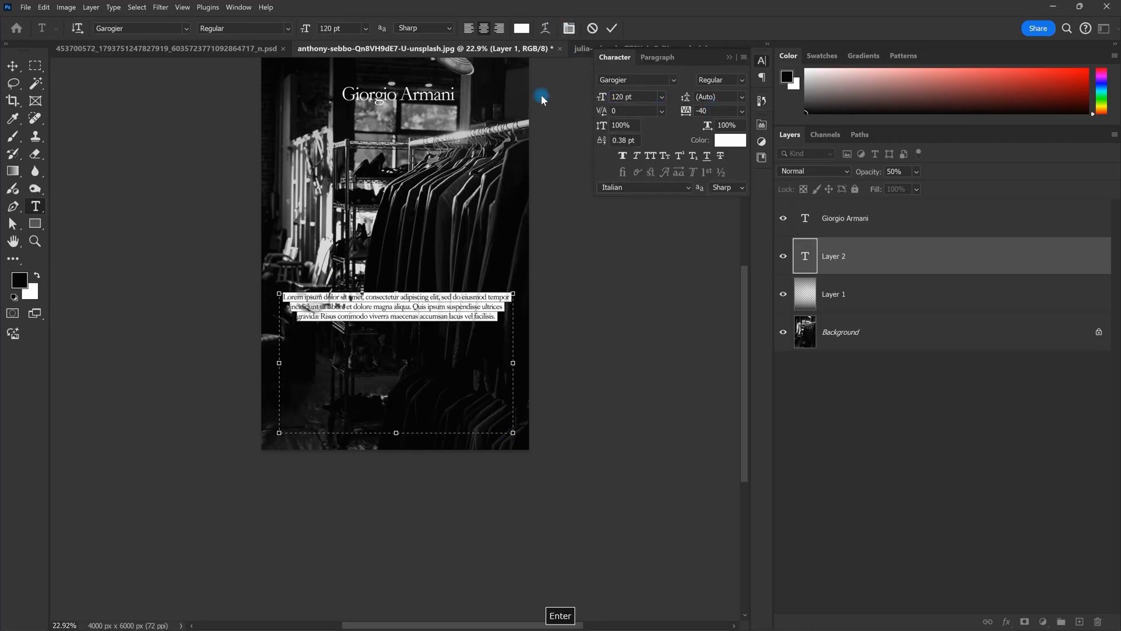
pyautogui.press('Escape')
# Step: Left-align the paragraph text and reopen it for editing
pyautogui.scroll(3, 364, 319)
pyautogui.press('v')
pyautogui.doubleClick(532, 310)
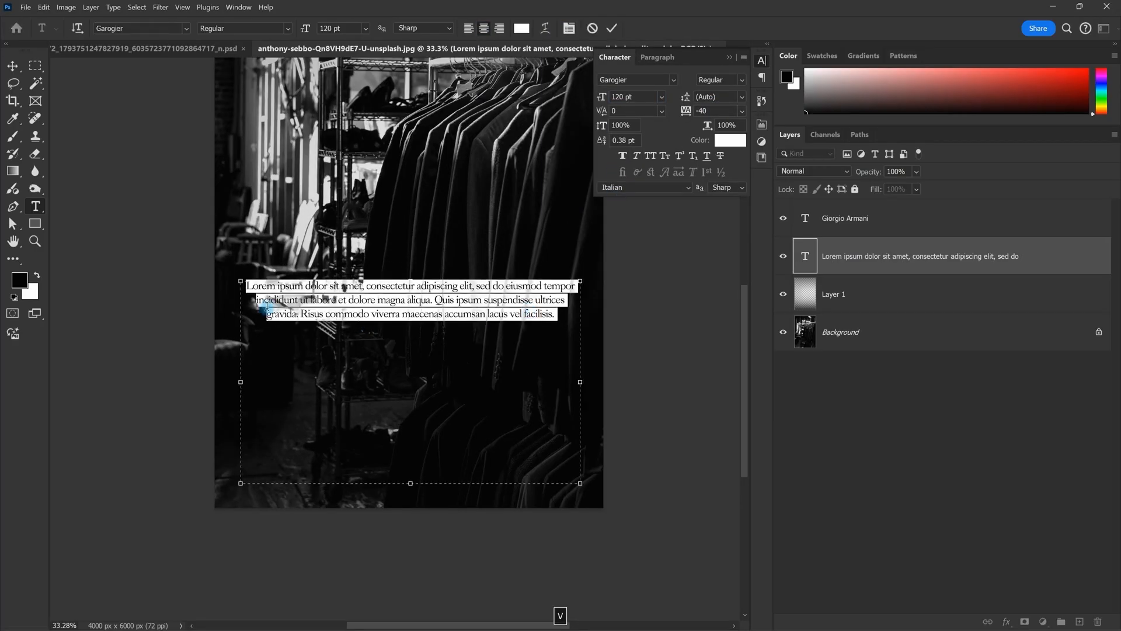
pyautogui.click(467, 33)
pyautogui.press('Escape')
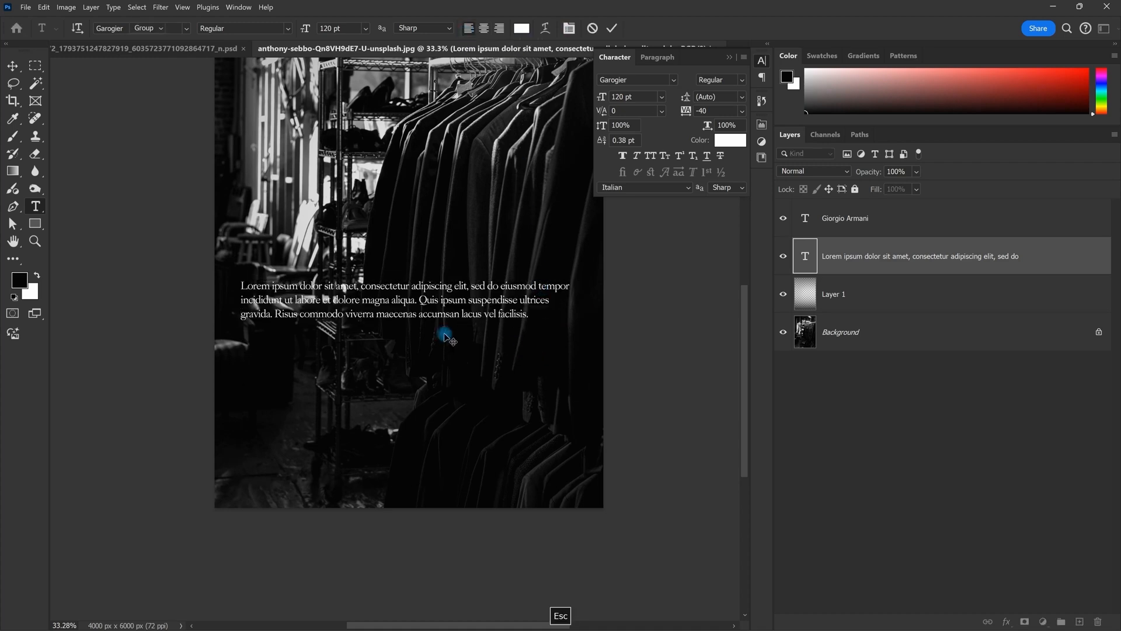
pyautogui.scroll(-2, 497, 344)
pyautogui.click(489, 332)
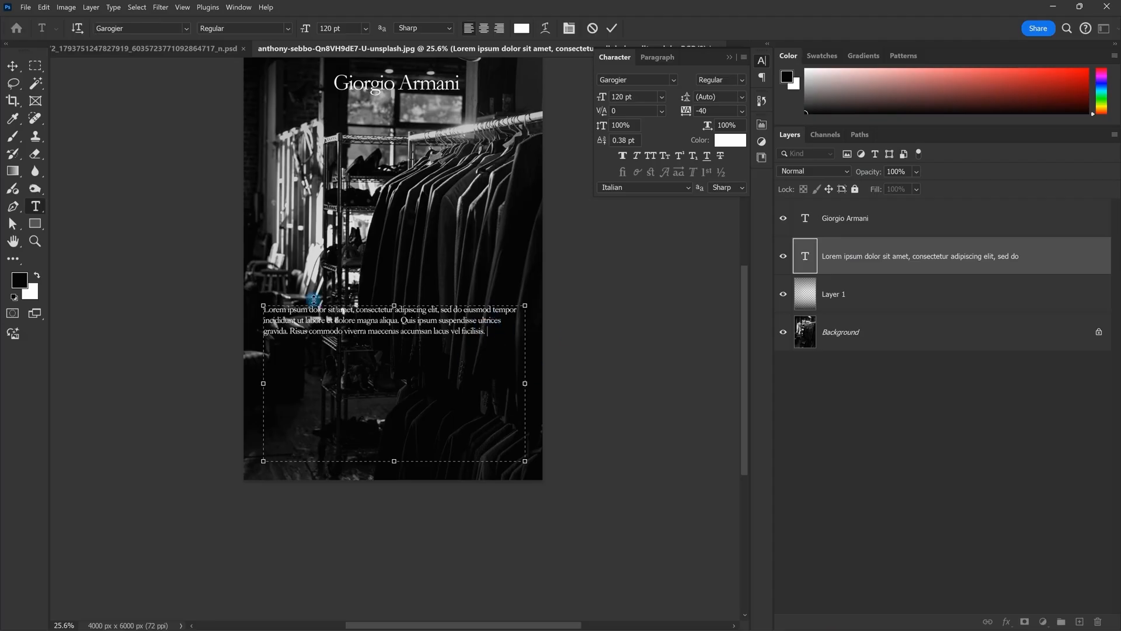
pyautogui.click(91, 7)
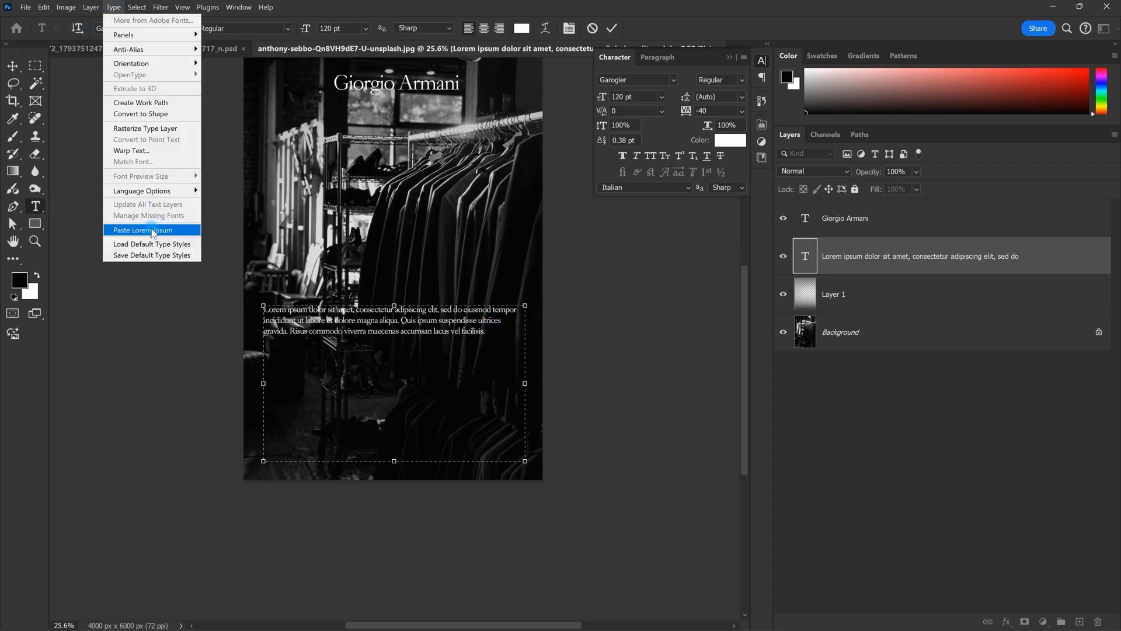
# Step: Fill the text box with Lorem Ipsum placeholder text
pyautogui.click(153, 232)
pyautogui.press('Escape')
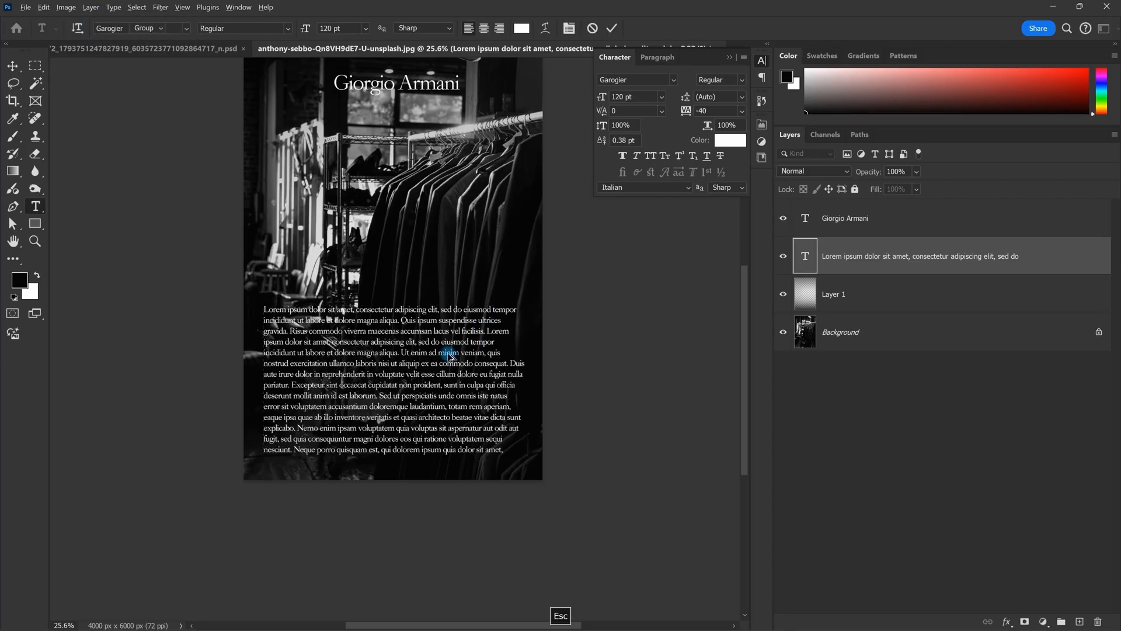
pyautogui.press('v')
pyautogui.scroll(-1, 452, 357)
pyautogui.moveTo(423, 351); pyautogui.dragTo(440, 371)
pyautogui.scroll(1, 455, 350)
# Step: Shrink the text box and set the paragraph to 100 pt
pyautogui.doubleClick(468, 381)
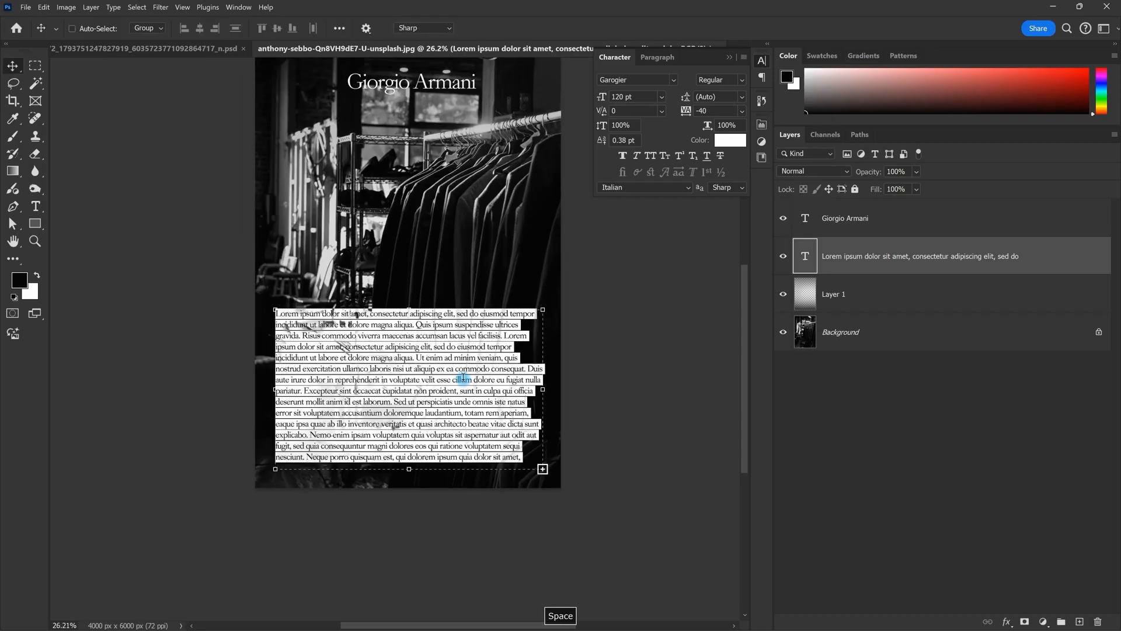
pyautogui.moveTo(542, 469)
pyautogui.mouseDown()
pyautogui.moveTo(544, 342)
pyautogui.moveTo(555, 484)
pyautogui.moveTo(545, 336)
pyautogui.moveTo(556, 467)
pyautogui.moveTo(313, 430)
pyautogui.moveTo(580, 430)
pyautogui.moveTo(531, 601)
pyautogui.moveTo(507, 435)
pyautogui.moveTo(549, 485)
pyautogui.moveTo(533, 335)
pyautogui.moveTo(452, 462)
pyautogui.moveTo(533, 401)
pyautogui.moveTo(430, 358)
pyautogui.moveTo(501, 473)
pyautogui.moveTo(548, 470)
pyautogui.mouseUp()
pyautogui.write('100')
pyautogui.press('Return')
pyautogui.press('Escape')
# Step: Move the Lorem Ipsum paragraph lower on the poster
pyautogui.press('v')
pyautogui.scroll(1, 445, 405)
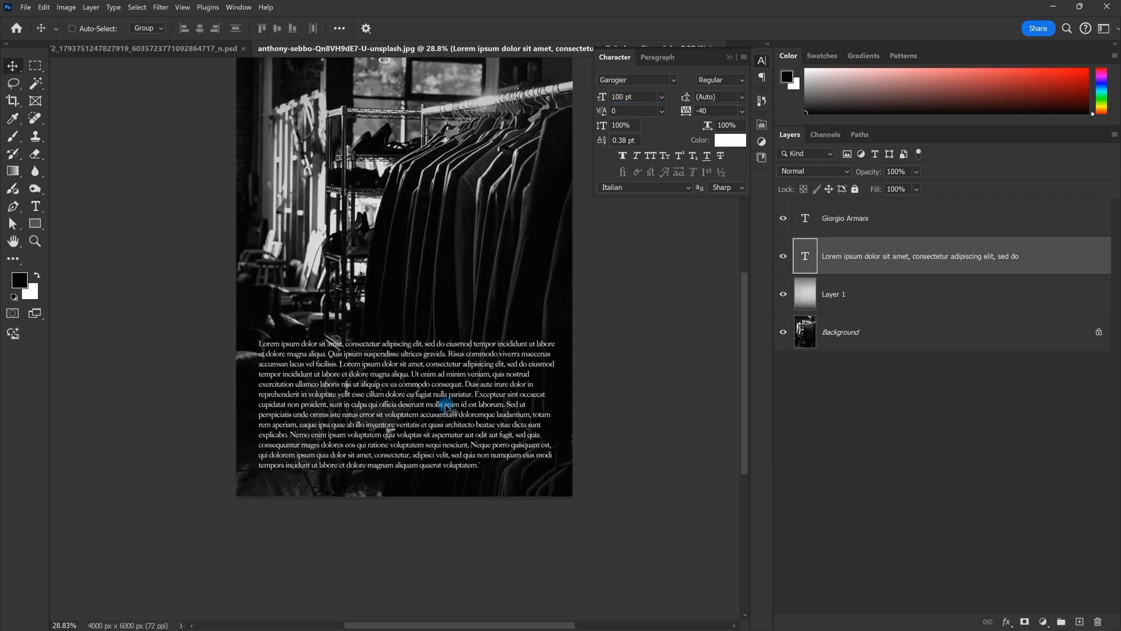
pyautogui.doubleClick(446, 404)
pyautogui.moveTo(416, 342); pyautogui.dragTo(417, 384)
pyautogui.press('Escape')
# Step: Centre-align the Lorem Ipsum paragraph
pyautogui.press('v')
pyautogui.scroll(1, 492, 441)
pyautogui.scroll(1, 492, 441)
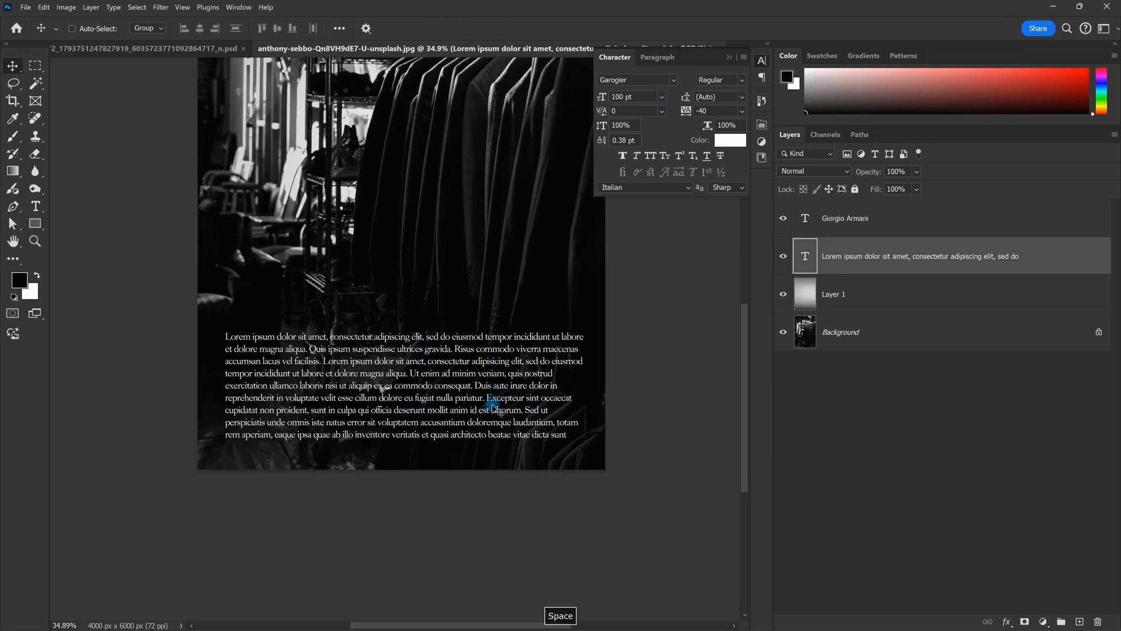
pyautogui.doubleClick(486, 423)
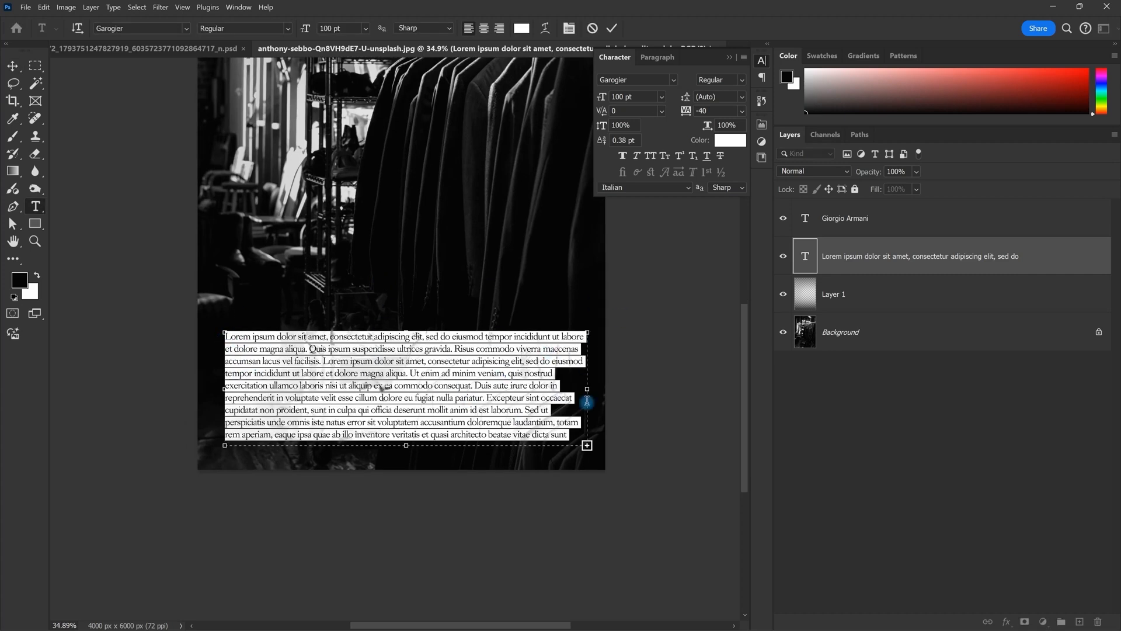
pyautogui.click(483, 29)
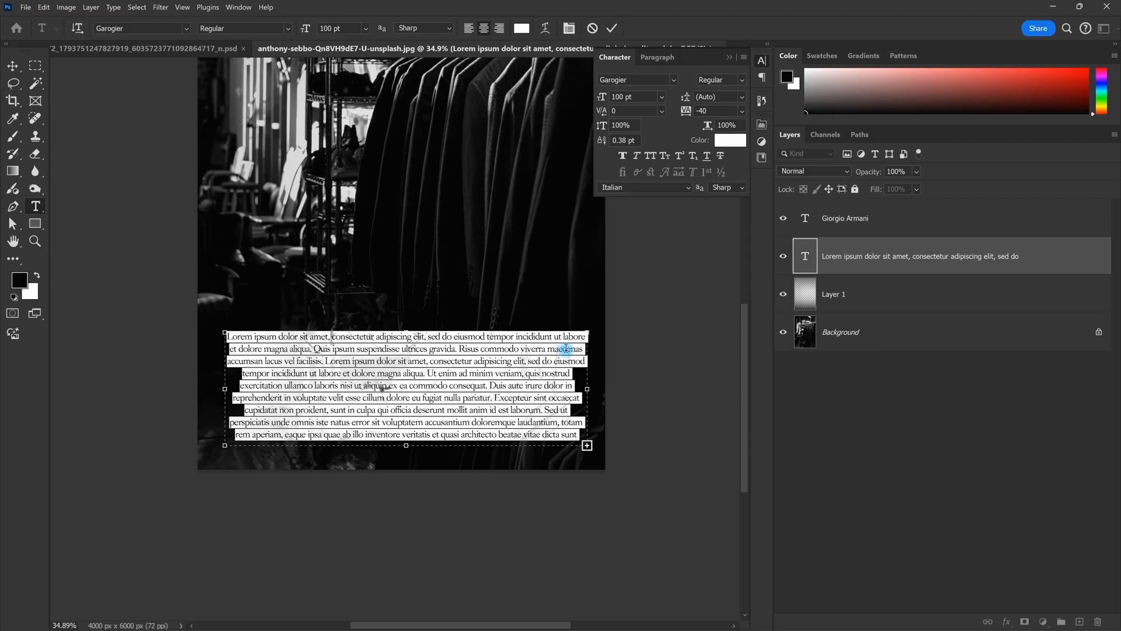
pyautogui.scroll(-1, 478, 388)
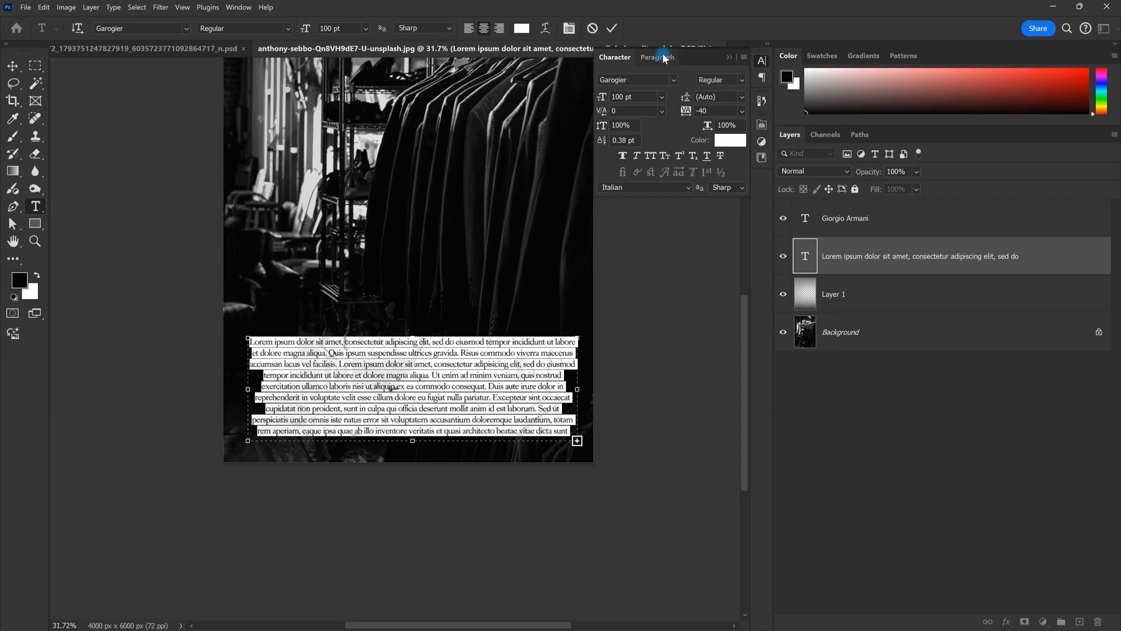
pyautogui.click(661, 57)
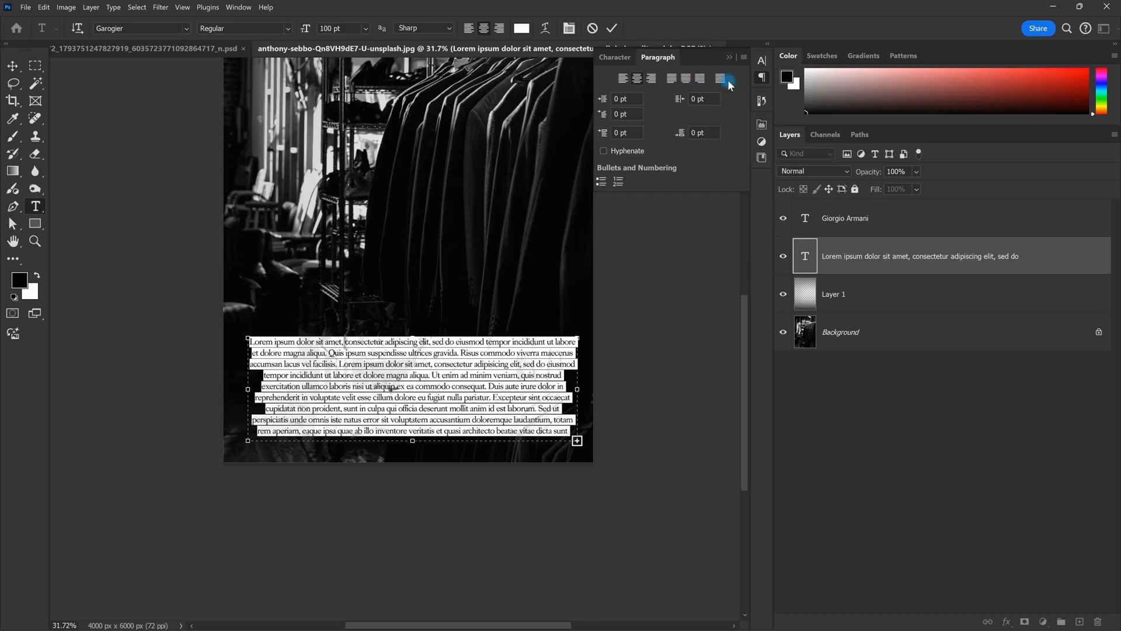
# Step: Justify the paragraph and enlarge its text box so the text reflows
pyautogui.click(679, 77)
pyautogui.click(675, 80)
pyautogui.scroll(2, 501, 393)
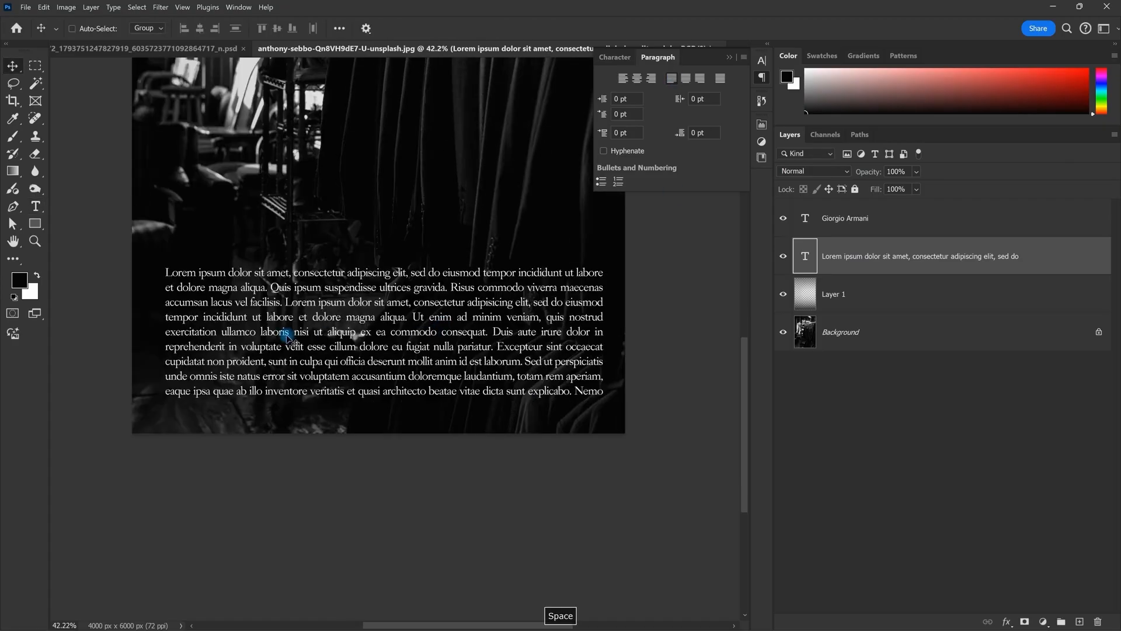
pyautogui.moveTo(603, 405); pyautogui.dragTo(593, 499)
pyautogui.press('Escape')
# Step: Move the paragraph up and delete its closing words after 'labore'
pyautogui.moveTo(522, 379); pyautogui.dragTo(497, 323)
pyautogui.doubleClick(496, 320)
pyautogui.moveTo(171, 150); pyautogui.dragTo(476, 287)
pyautogui.moveTo(507, 333); pyautogui.dragTo(283, 323)
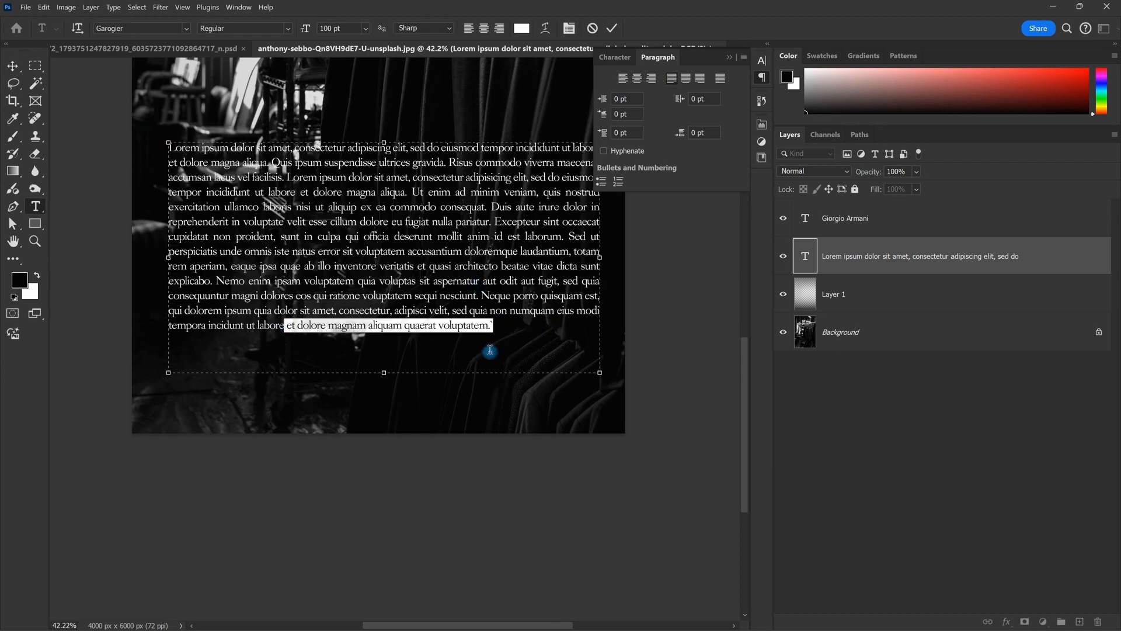
pyautogui.press('BackSpace')
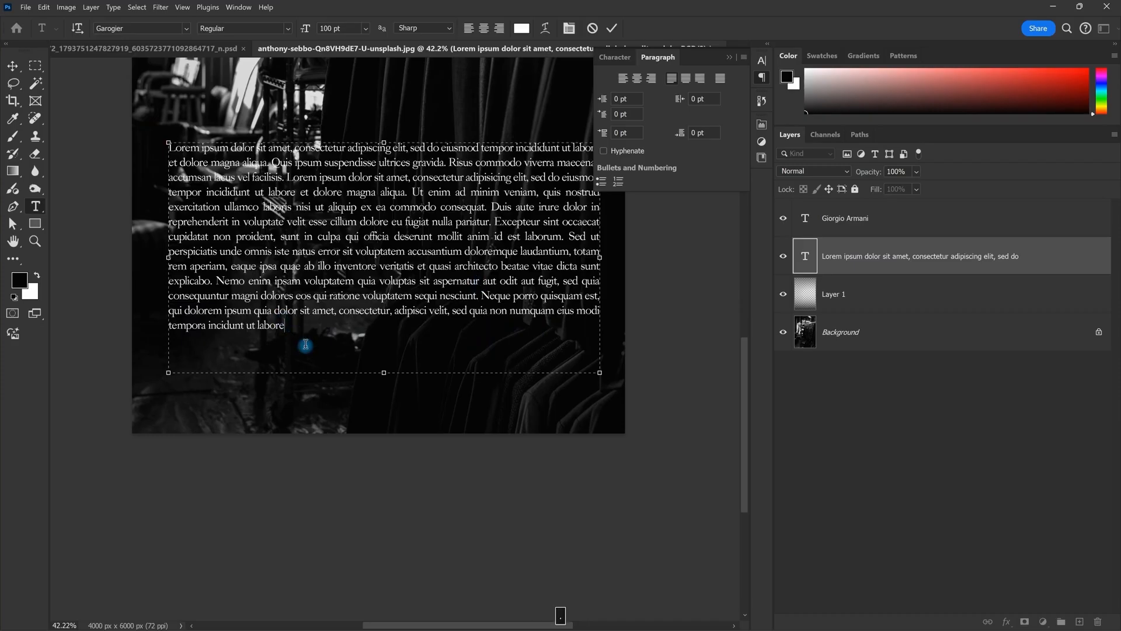
# Step: Apply Justify Last Centered to the paragraph and commit the edit
pyautogui.moveTo(306, 324); pyautogui.dragTo(144, 319)
pyautogui.click(337, 339)
pyautogui.click(686, 80)
pyautogui.press('Escape')
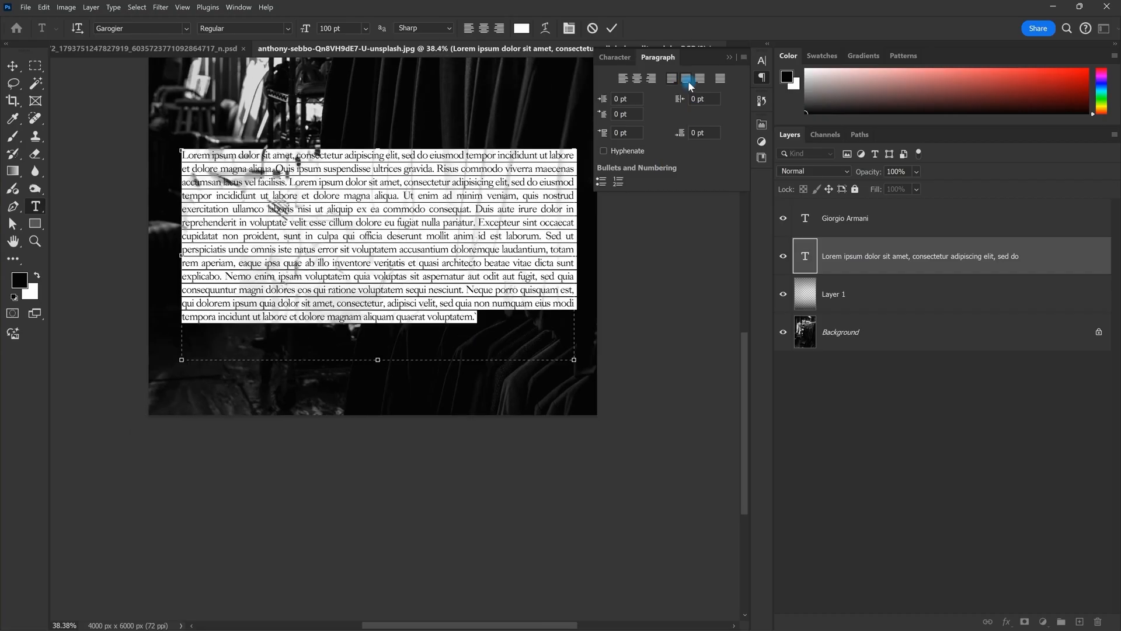
pyautogui.click(686, 80)
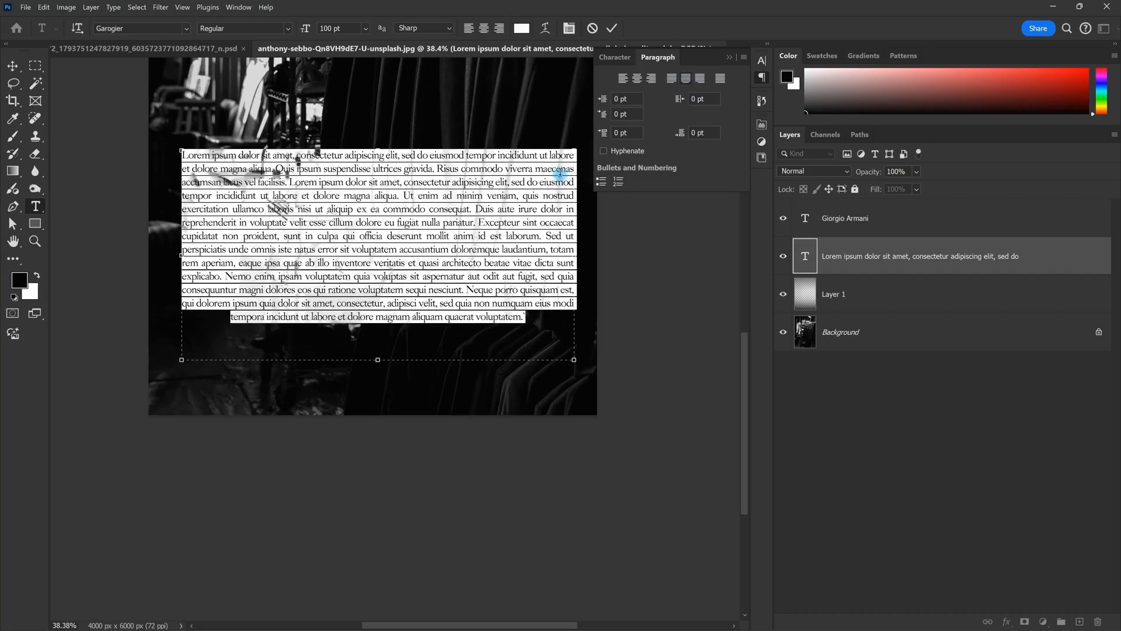
pyautogui.click(612, 28)
pyautogui.press('v')
pyautogui.scroll(-1, 549, 105)
pyautogui.scroll(2, 251, 176)
pyautogui.press('space')
pyautogui.moveTo(252, 167); pyautogui.dragTo(170, 188)
pyautogui.scroll(-1, 169, 188)
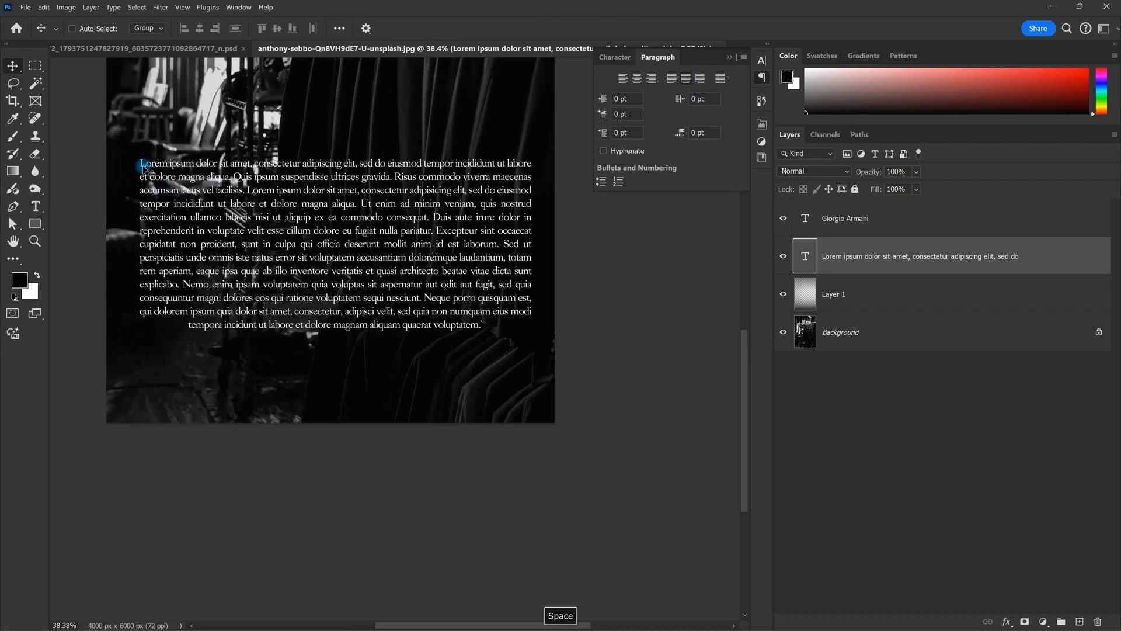
# Step: Reopen the body paragraph and select all of its text
pyautogui.scroll(-1, 533, 171)
pyautogui.scroll(2, 502, 181)
pyautogui.press('Escape')
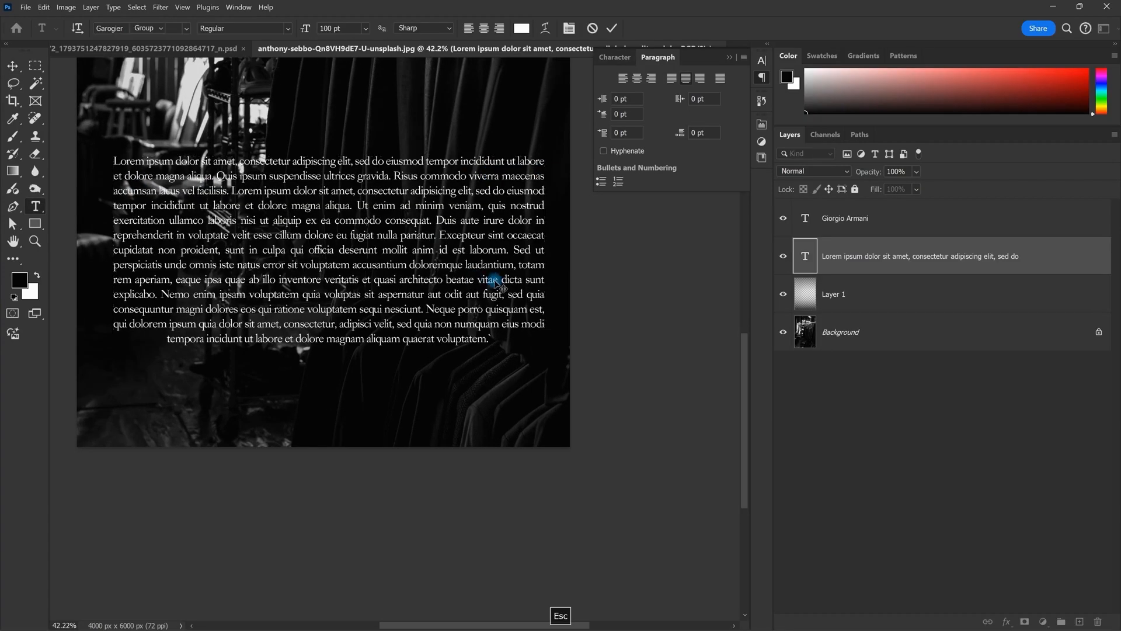
pyautogui.doubleClick(505, 339)
pyautogui.moveTo(505, 340); pyautogui.dragTo(119, 335)
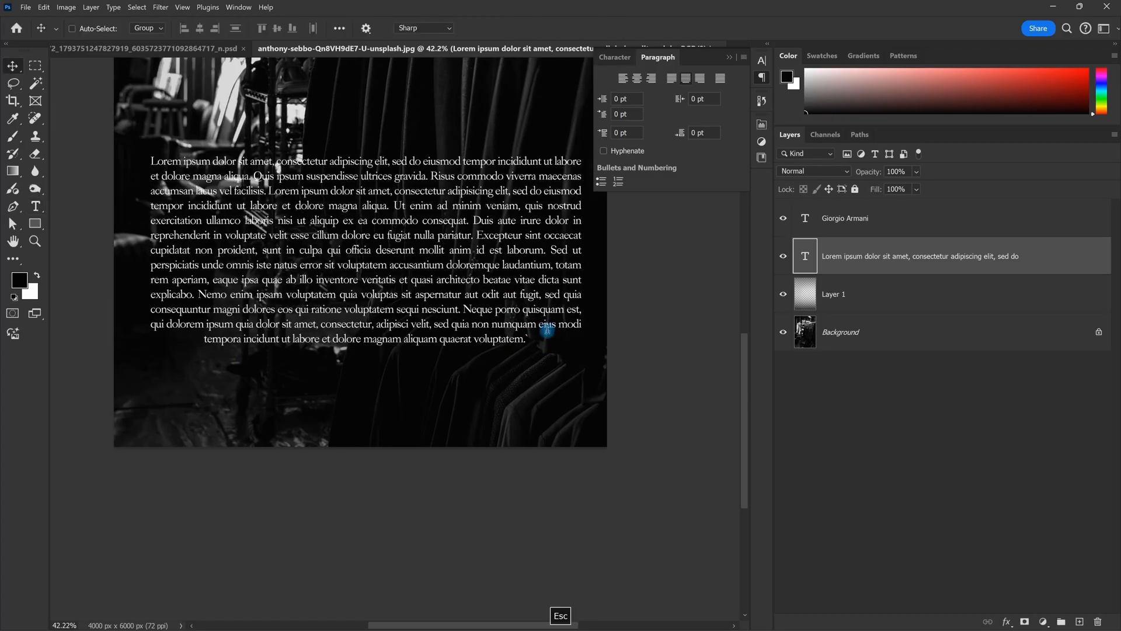
pyautogui.doubleClick(545, 333)
pyautogui.click(545, 333)
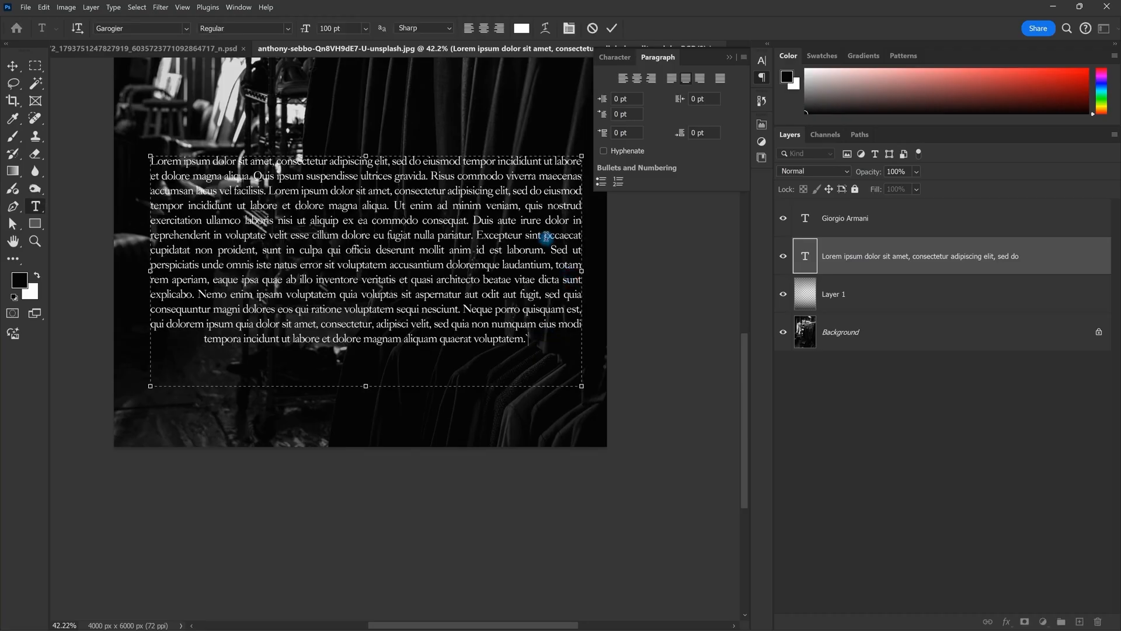
pyautogui.moveTo(539, 358); pyautogui.dragTo(236, 182)
pyautogui.click(310, 236)
pyautogui.moveTo(553, 347); pyautogui.dragTo(319, 201)
pyautogui.click(317, 181)
pyautogui.moveTo(560, 340); pyautogui.dragTo(107, 143)
# Step: Compare justify-last-right, justify-last-left, centre and justify-all alignments on the paragraph
pyautogui.click(701, 82)
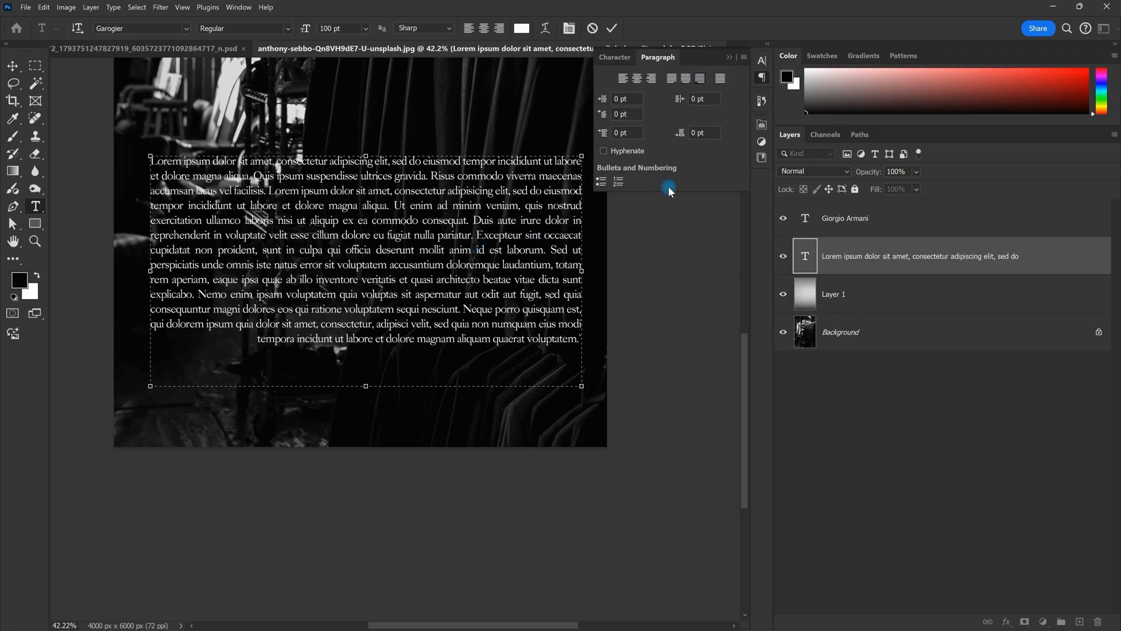
pyautogui.click(672, 78)
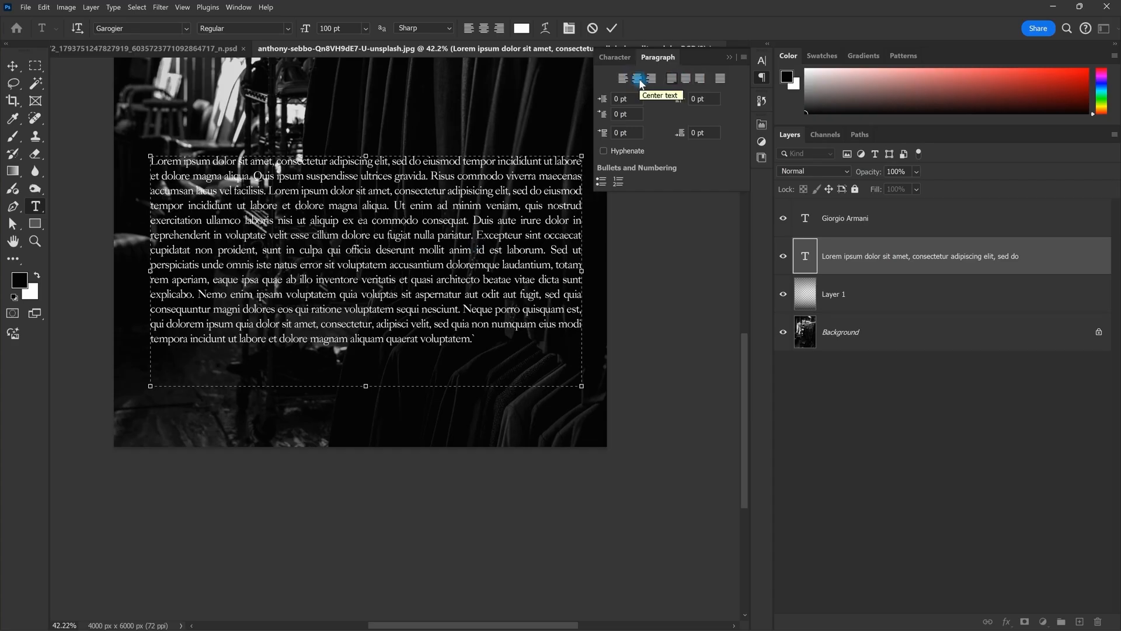
pyautogui.click(638, 79)
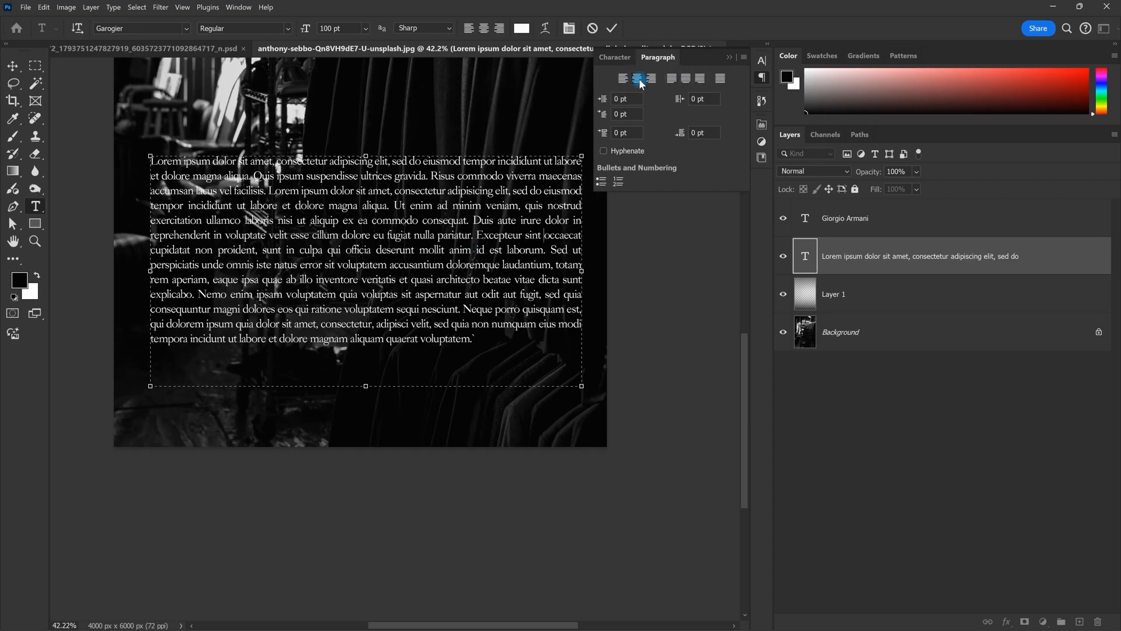
pyautogui.click(721, 78)
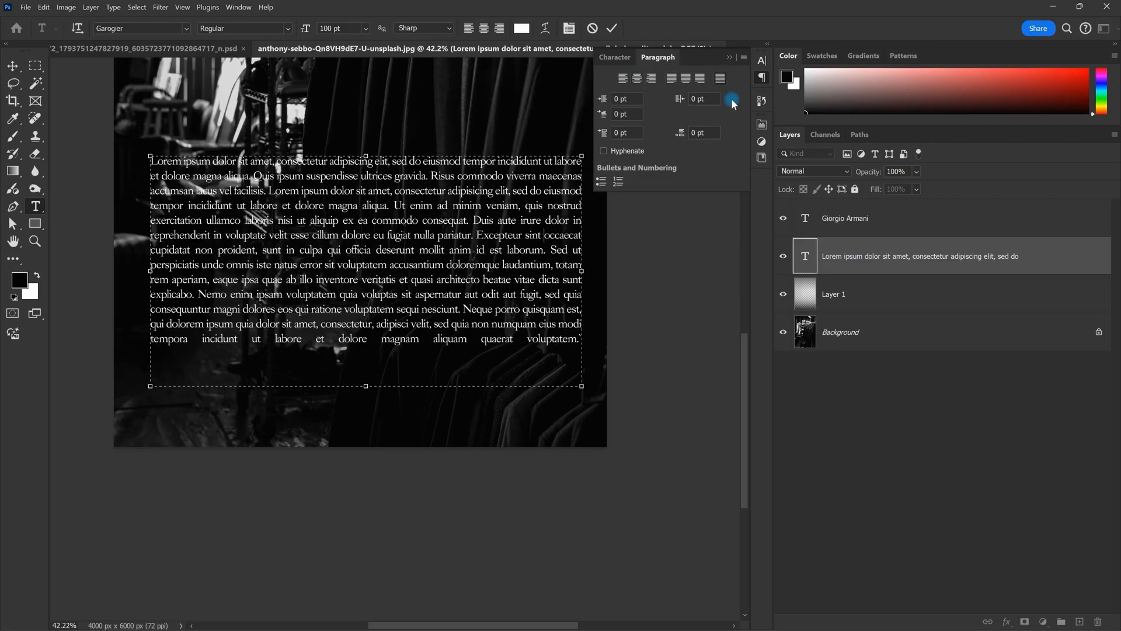
pyautogui.scroll(-2, 416, 253)
pyautogui.scroll(3, 424, 287)
pyautogui.scroll(-4, 345, 239)
pyautogui.scroll(2, 230, 199)
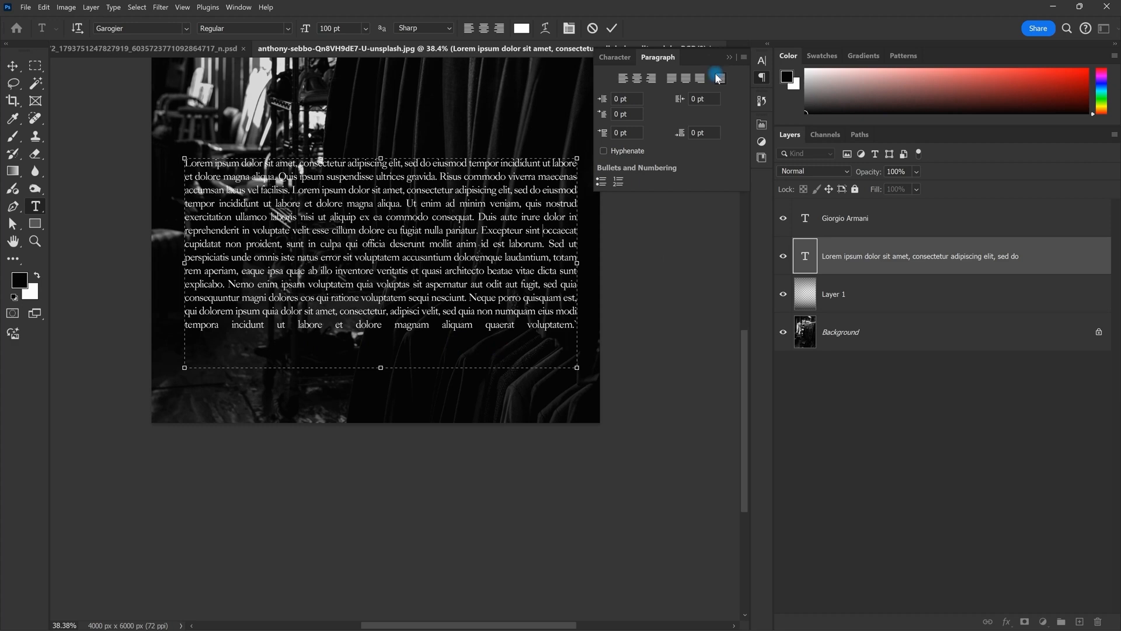
# Step: Settle on centred text for the paragraph after trying left alignment
pyautogui.click(623, 85)
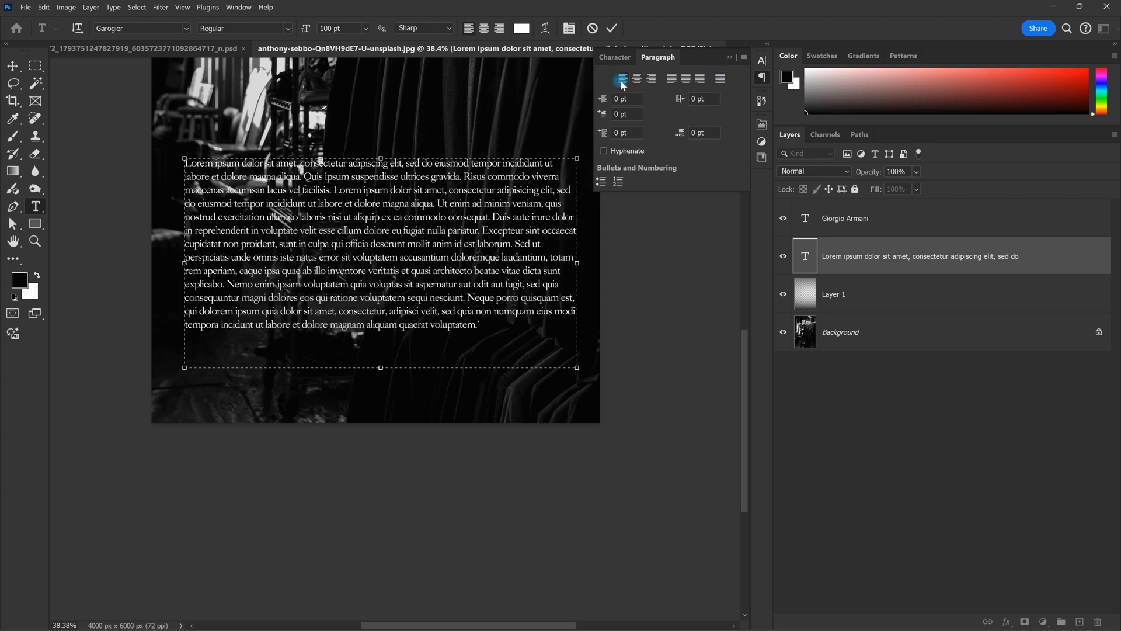
pyautogui.click(637, 82)
pyautogui.click(620, 134)
pyautogui.click(615, 57)
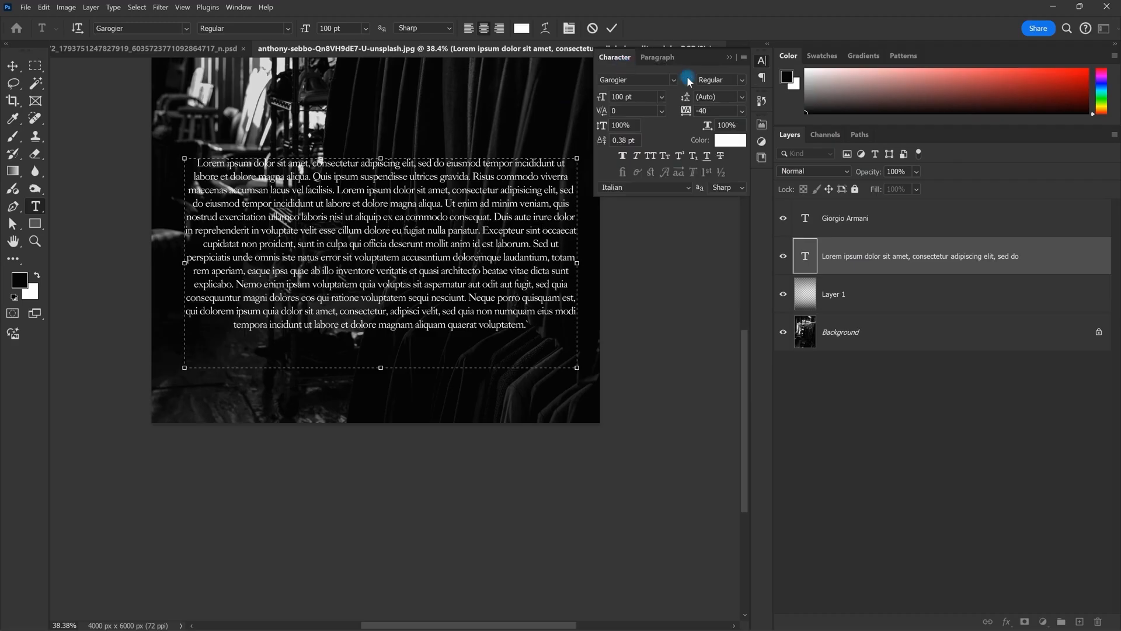
pyautogui.click(657, 60)
pyautogui.click(617, 57)
pyautogui.click(730, 57)
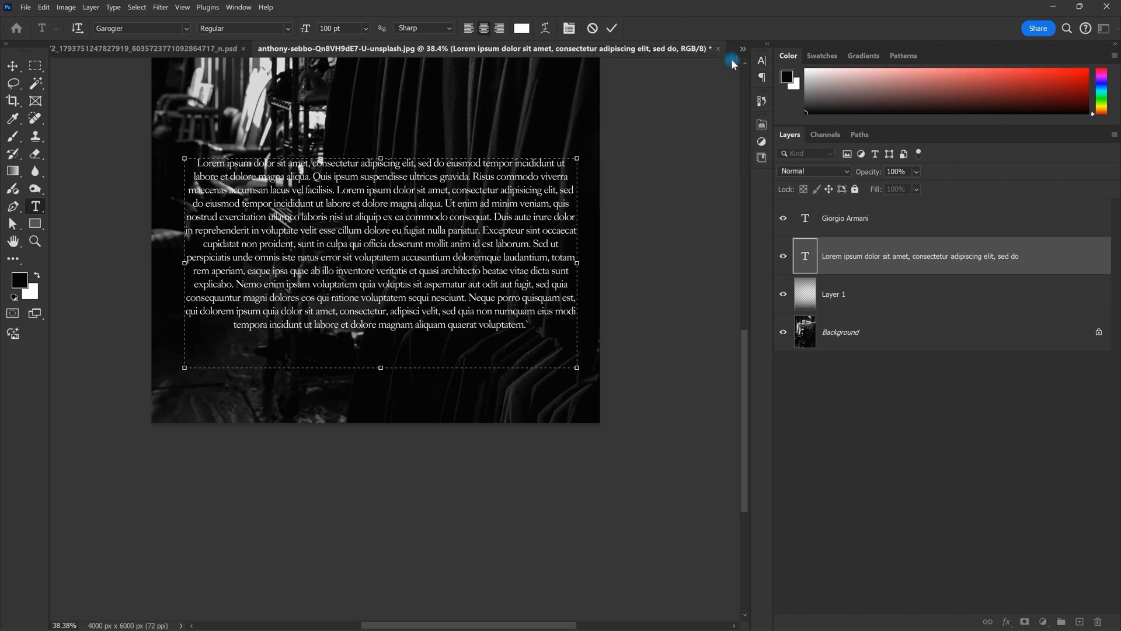
# Step: Commit the paragraph and switch to the Nike 'Movement Where You Are' poster
pyautogui.hotkey('ctrl', 'Return')
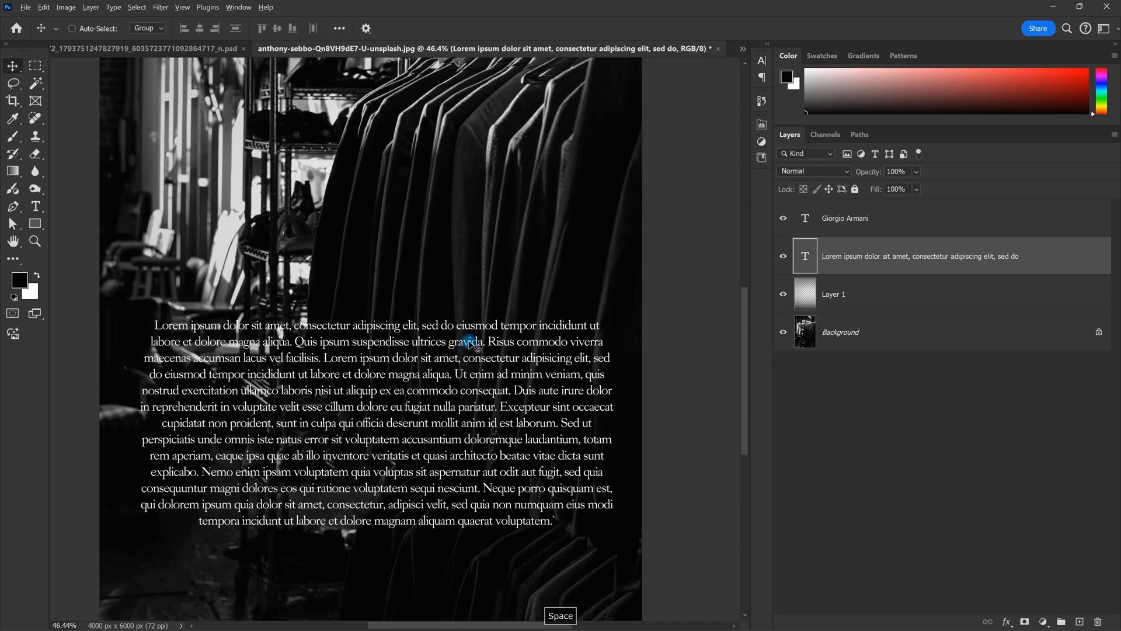
pyautogui.scroll(-5, 470, 343)
pyautogui.click(743, 49)
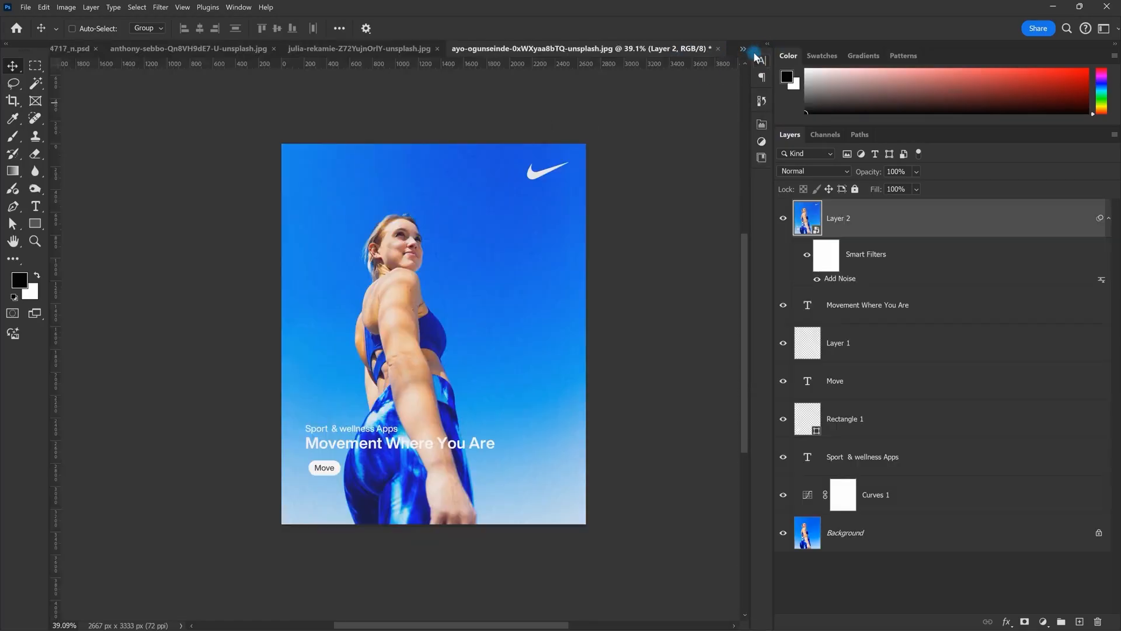
pyautogui.hotkey('ctrl', 'z')
# Step: Hide Layer 2, then copy the headline to the top of the poster and center it horizontally
pyautogui.click(784, 218)
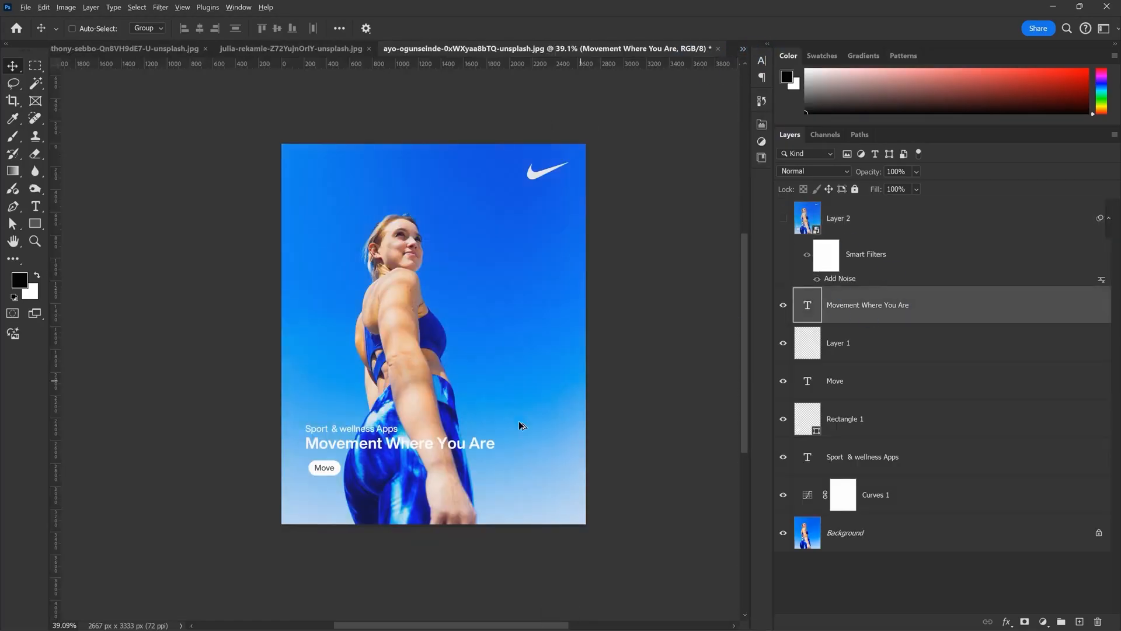
pyautogui.moveTo(499, 412); pyautogui.dragTo(509, 149)
pyautogui.scroll(4, 509, 151)
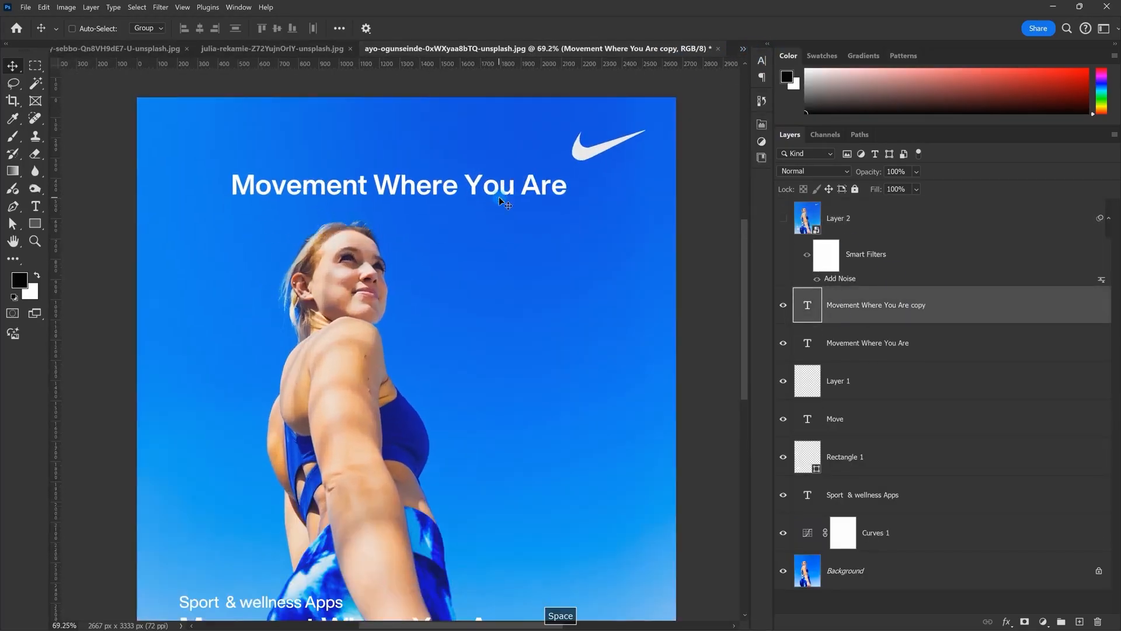
pyautogui.doubleClick(508, 186)
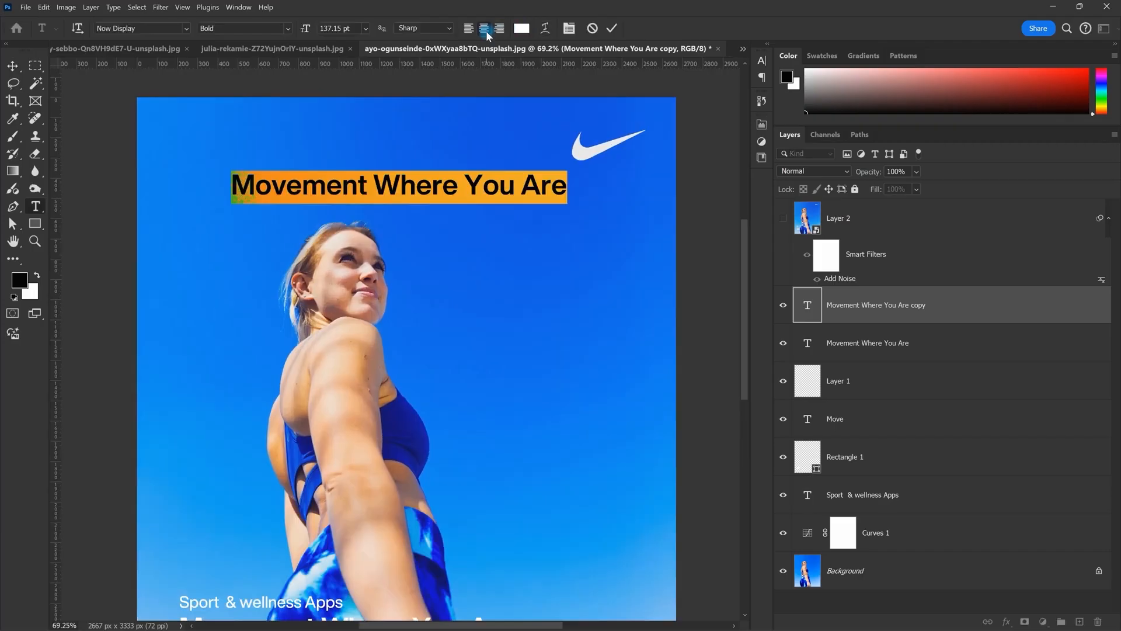
pyautogui.hotkey('ctrl', 'Return')
pyautogui.moveTo(487, 186); pyautogui.dragTo(493, 189)
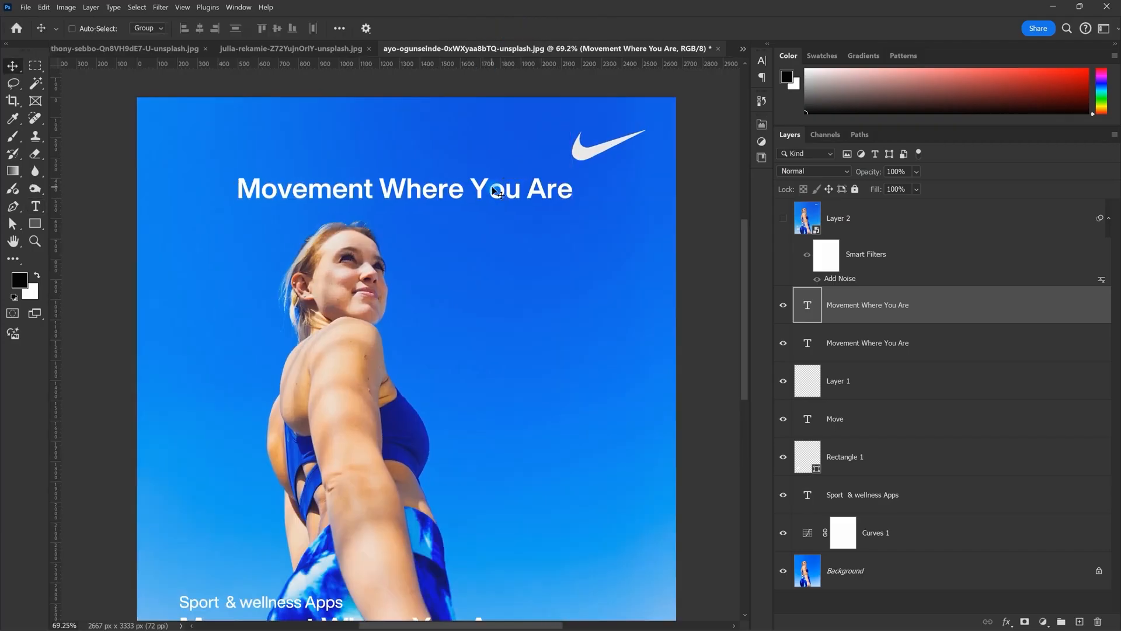
pyautogui.hotkey('ctrl', 'a')
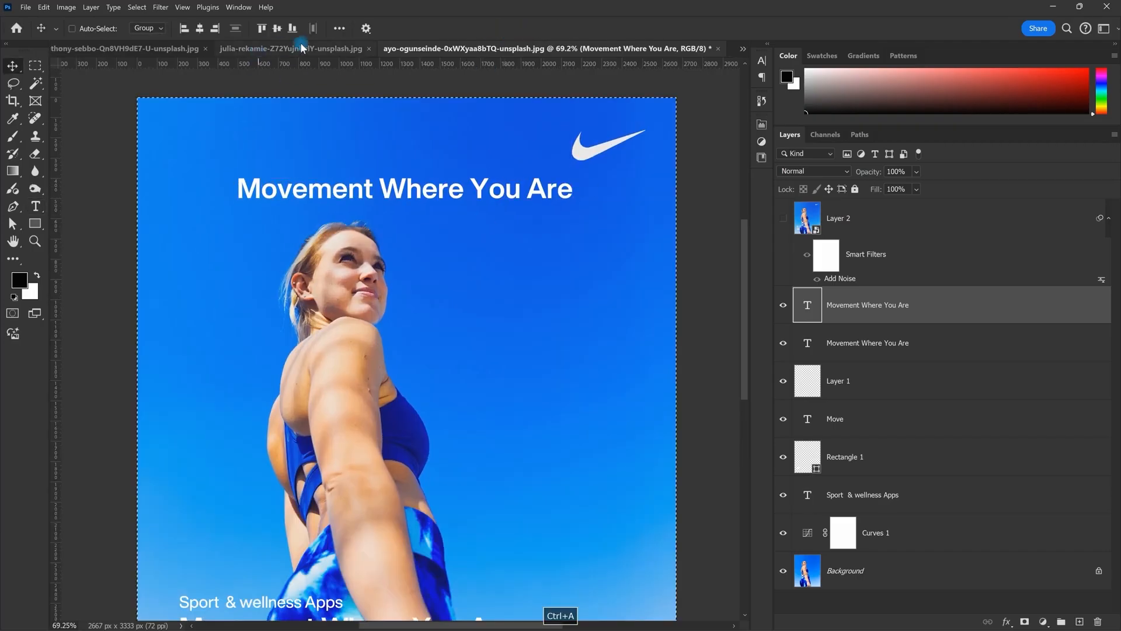
pyautogui.click(199, 28)
pyautogui.hotkey('ctrl', 'd')
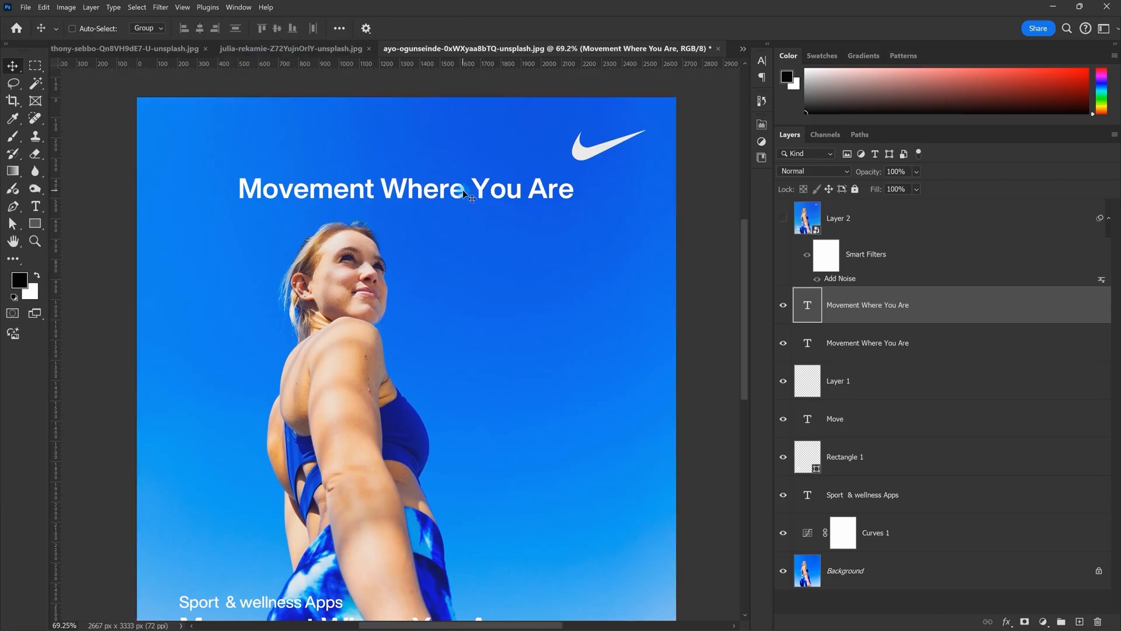
# Step: Try placeholder heading text and undo it, then left-align and re-center the heading
pyautogui.doubleClick(463, 189)
pyautogui.press('BackSpace')
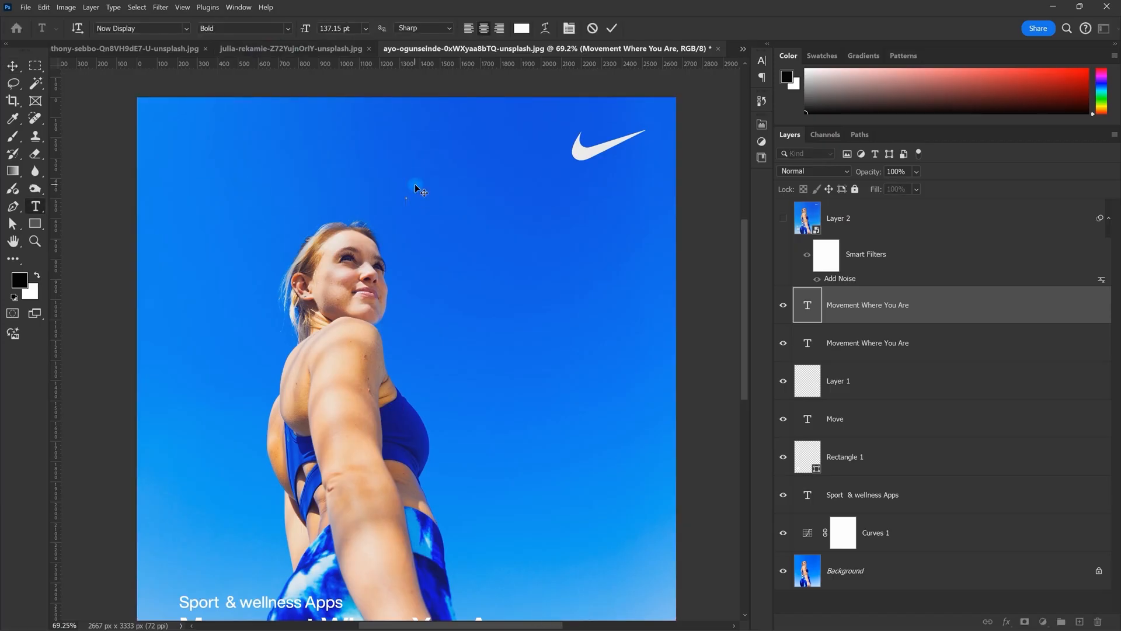
pyautogui.write('dhVFDHADHIOGHGhdfihdFHi')
pyautogui.hotkey('ctrl', 'z')
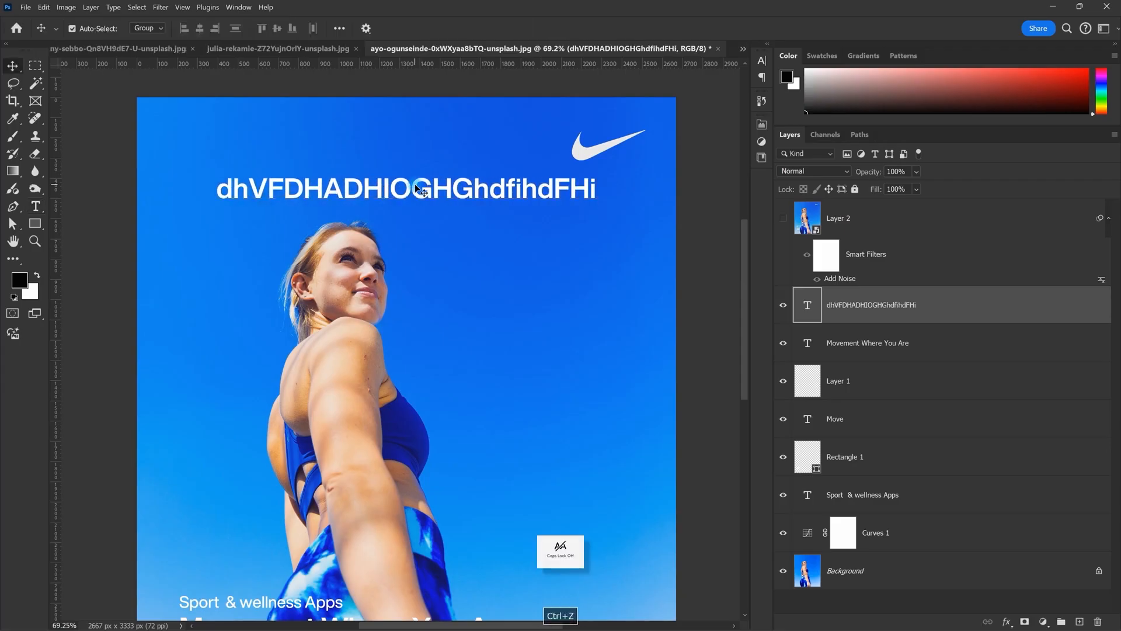
pyautogui.doubleClick(440, 190)
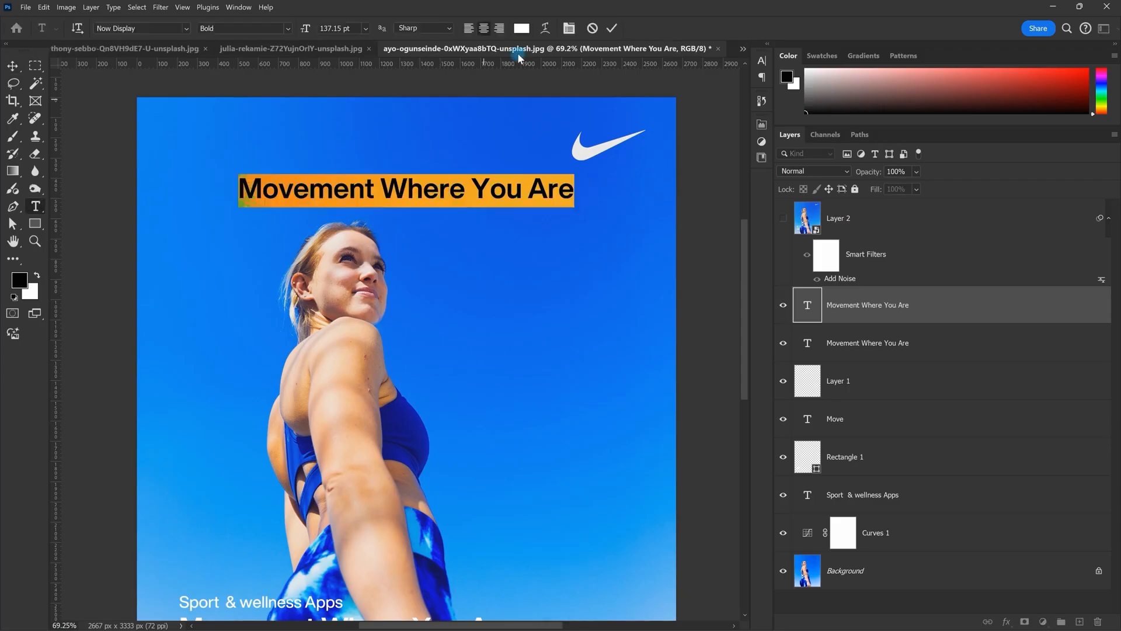
pyautogui.click(471, 29)
pyautogui.press('Escape')
pyautogui.hotkey('ctrl', 'a')
pyautogui.click(204, 31)
pyautogui.hotkey('ctrl', 's')
pyautogui.press('Escape')
pyautogui.hotkey('ctrl', 'd')
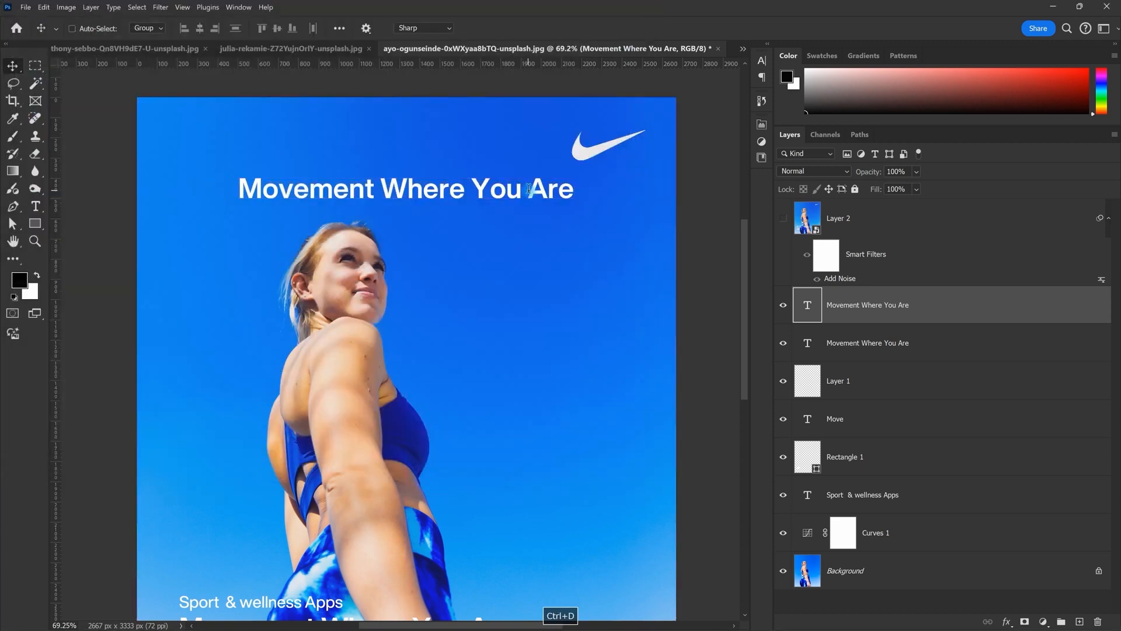
# Step: Try more placeholder text and undo it, then right-align and re-center the headline
pyautogui.doubleClick(529, 189)
pyautogui.press('BackSpace')
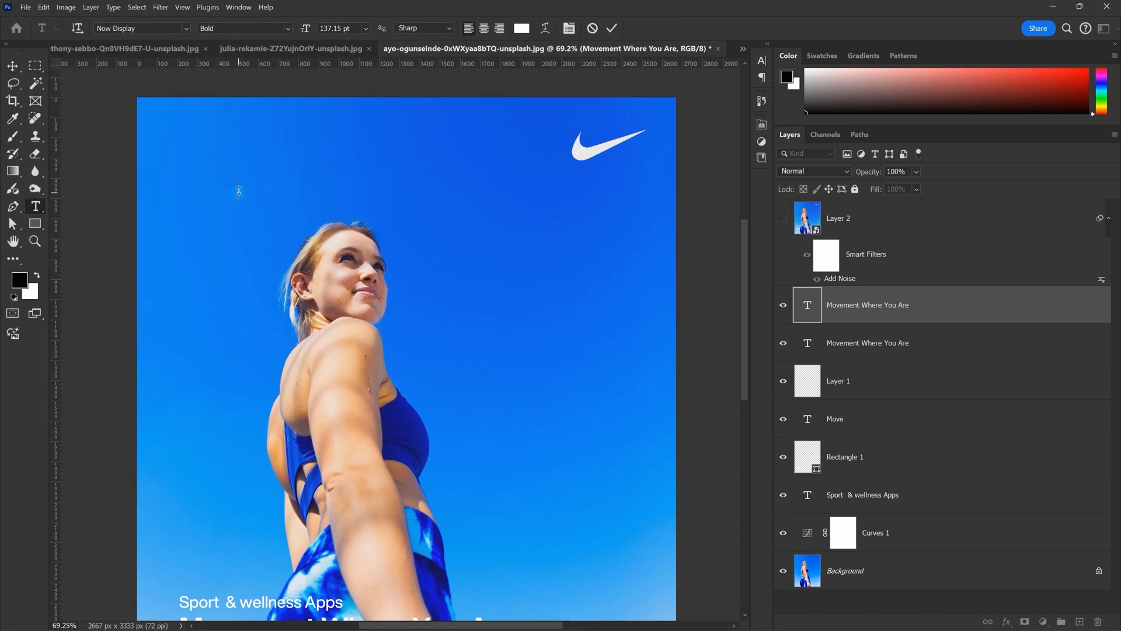
pyautogui.write('fgahgghagfghdf')
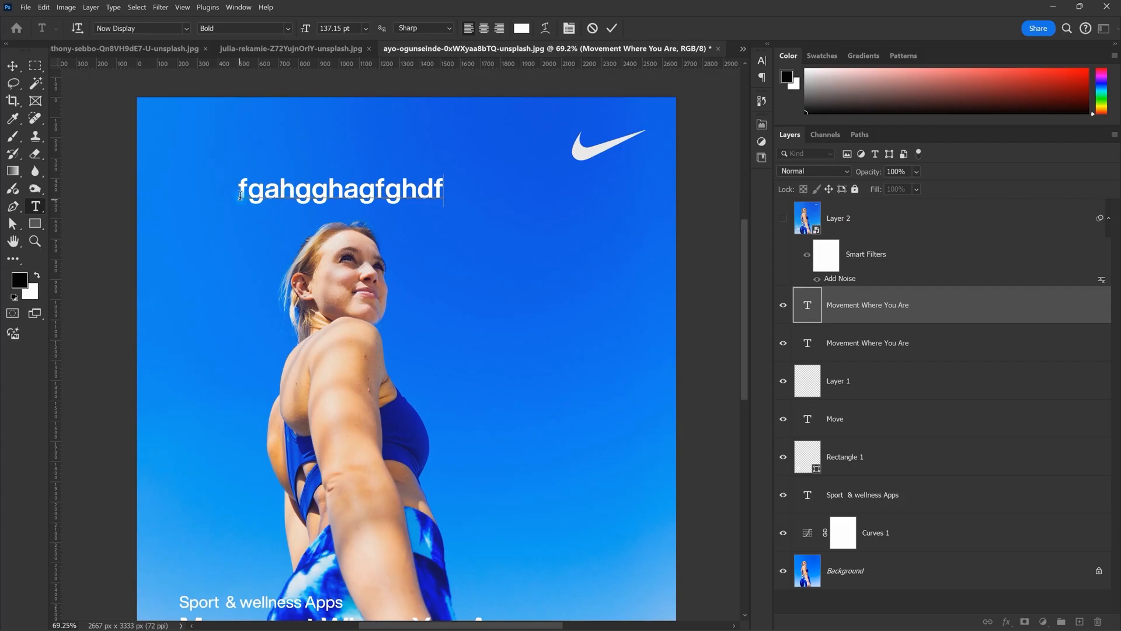
pyautogui.write('fabajgrhea')
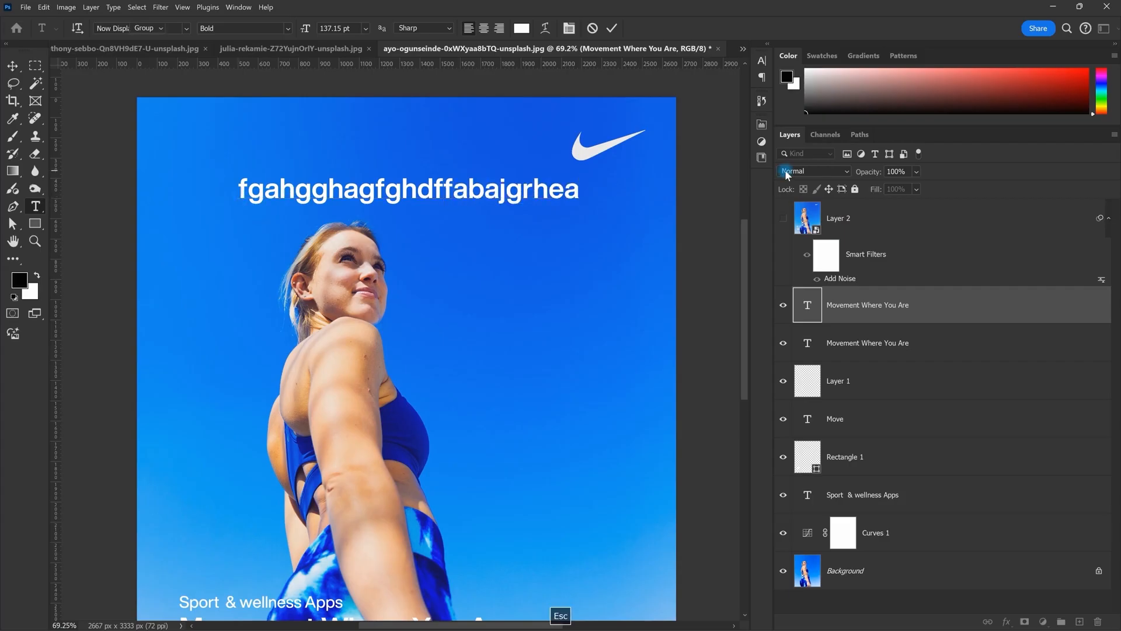
pyautogui.hotkey('ctrl', 'z')
pyautogui.doubleClick(514, 199)
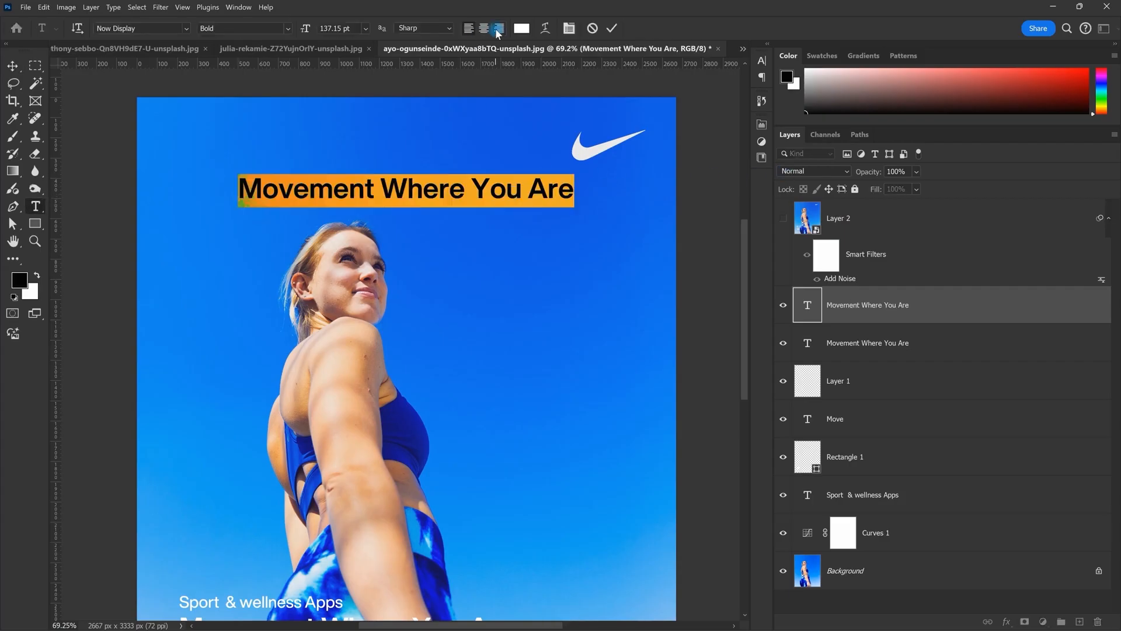
pyautogui.click(497, 31)
pyautogui.hotkey('ctrl', 'Return')
pyautogui.hotkey('ctrl', 'a')
pyautogui.click(203, 29)
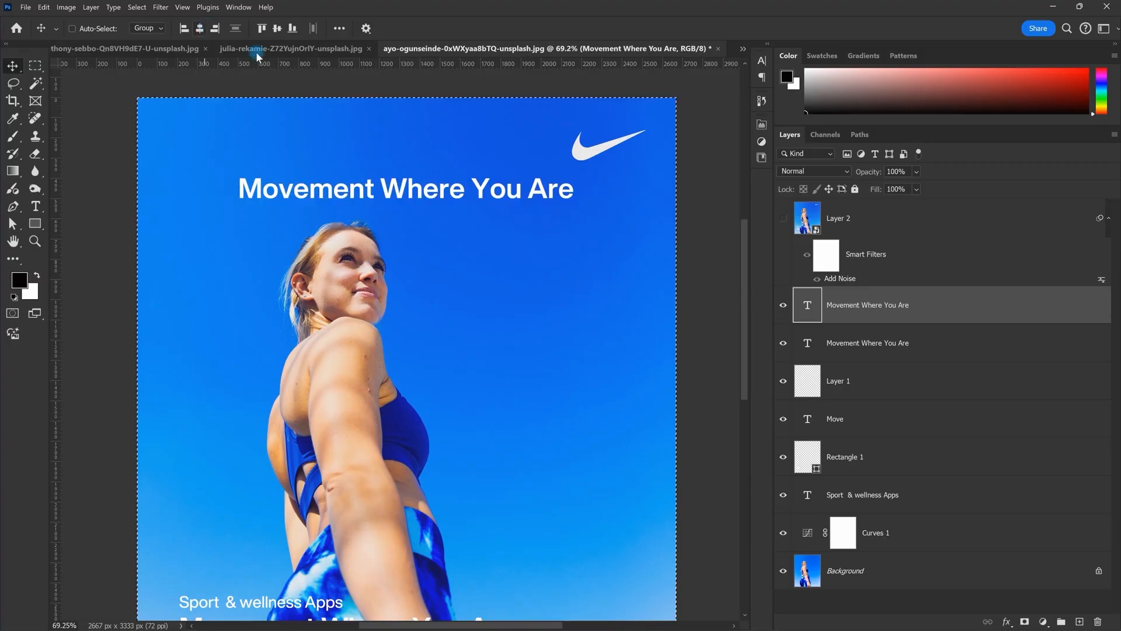
# Step: Replace the headline with 'date - 24th', then overwrite it and delete the text layer
pyautogui.doubleClick(546, 190)
pyautogui.press('BackSpace')
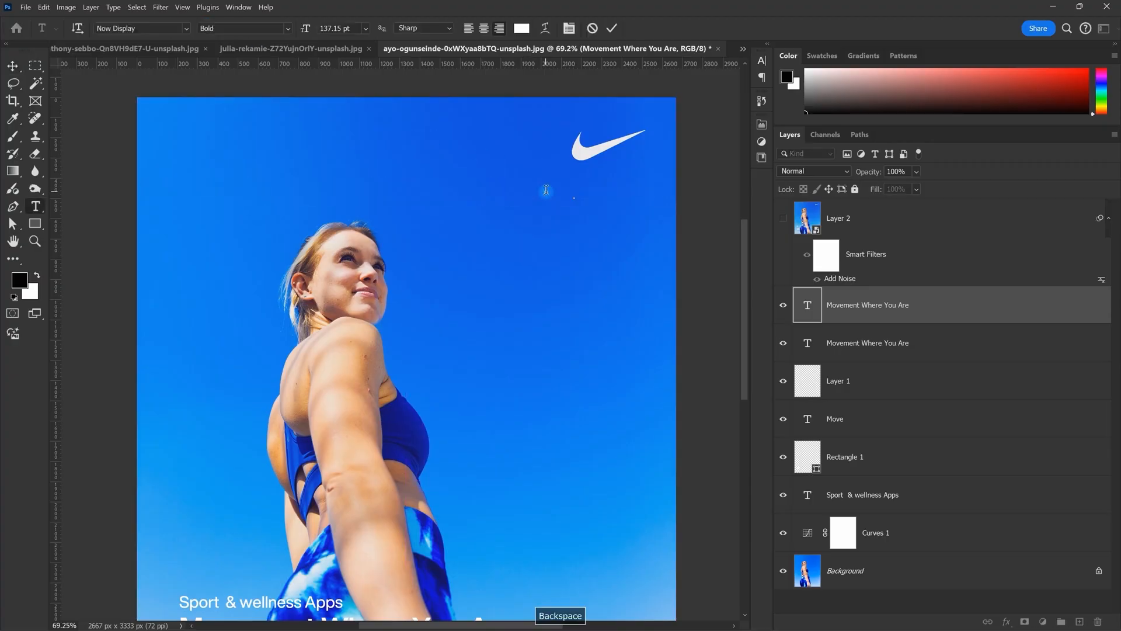
pyautogui.write('date ')
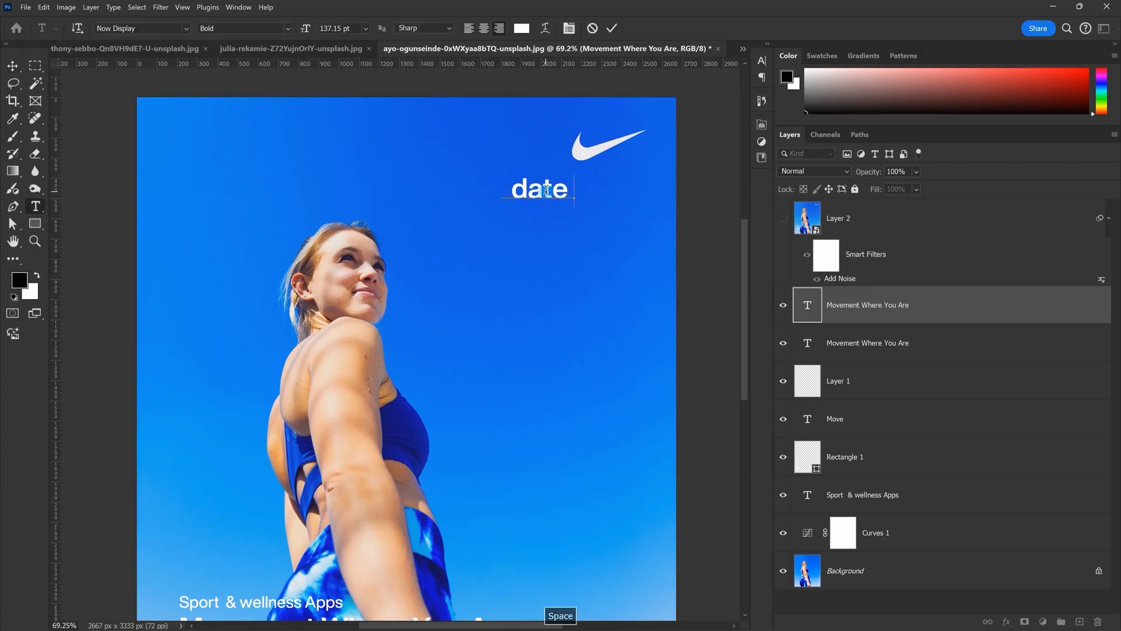
pyautogui.write('- 24th')
pyautogui.press('Escape')
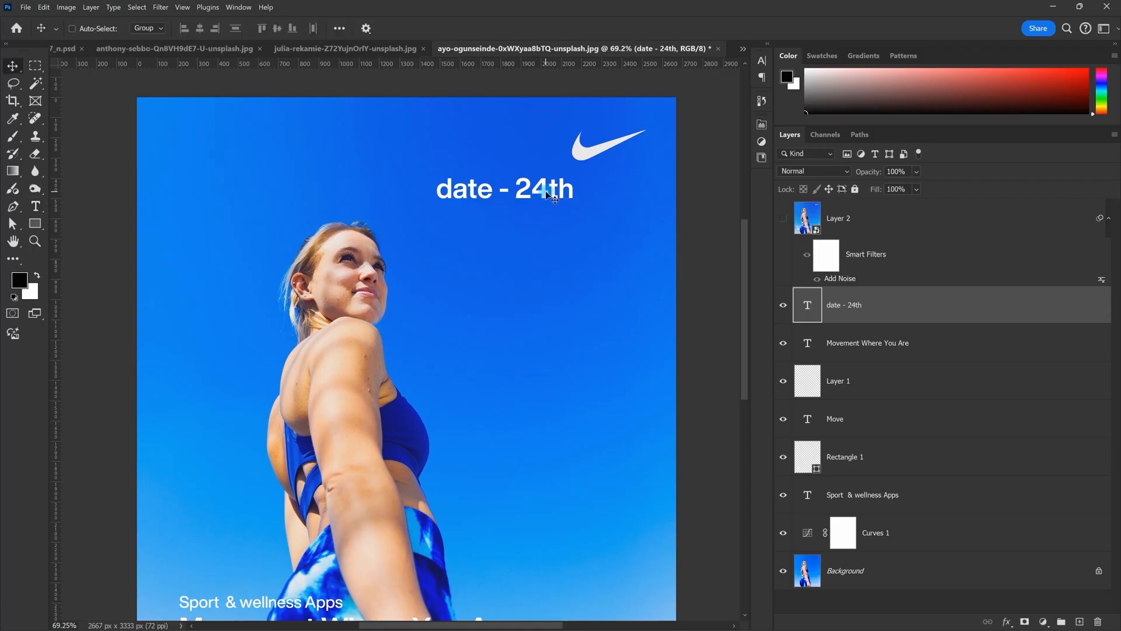
pyautogui.doubleClick(547, 192)
pyautogui.click(570, 192)
pyautogui.write('dghadhagagg')
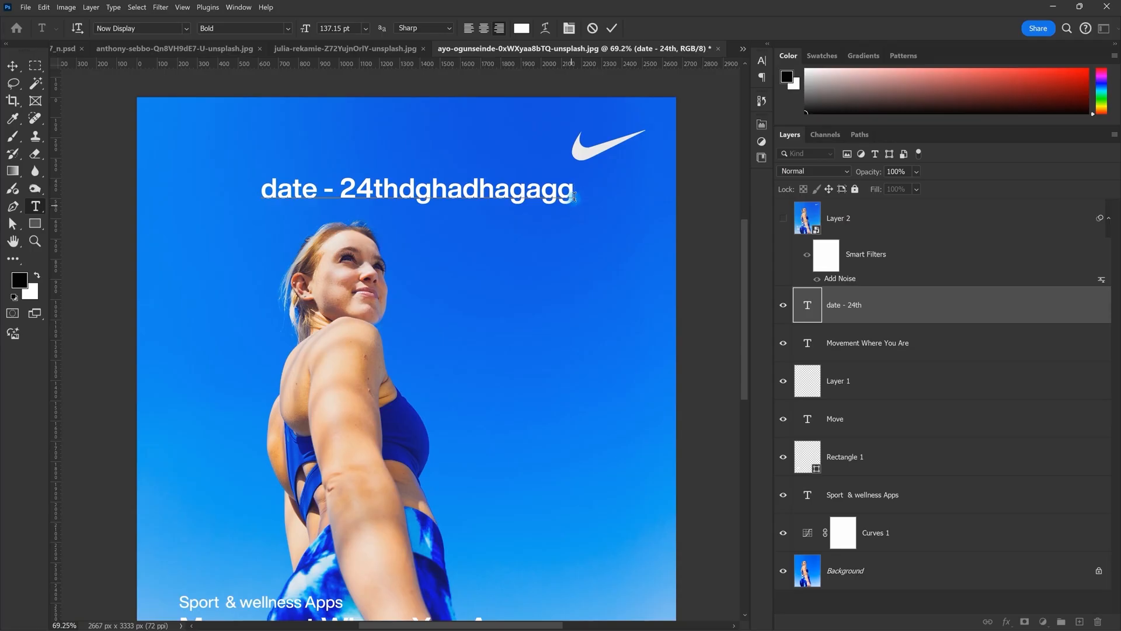
pyautogui.hotkey('ctrl', 'a')
pyautogui.write('`')
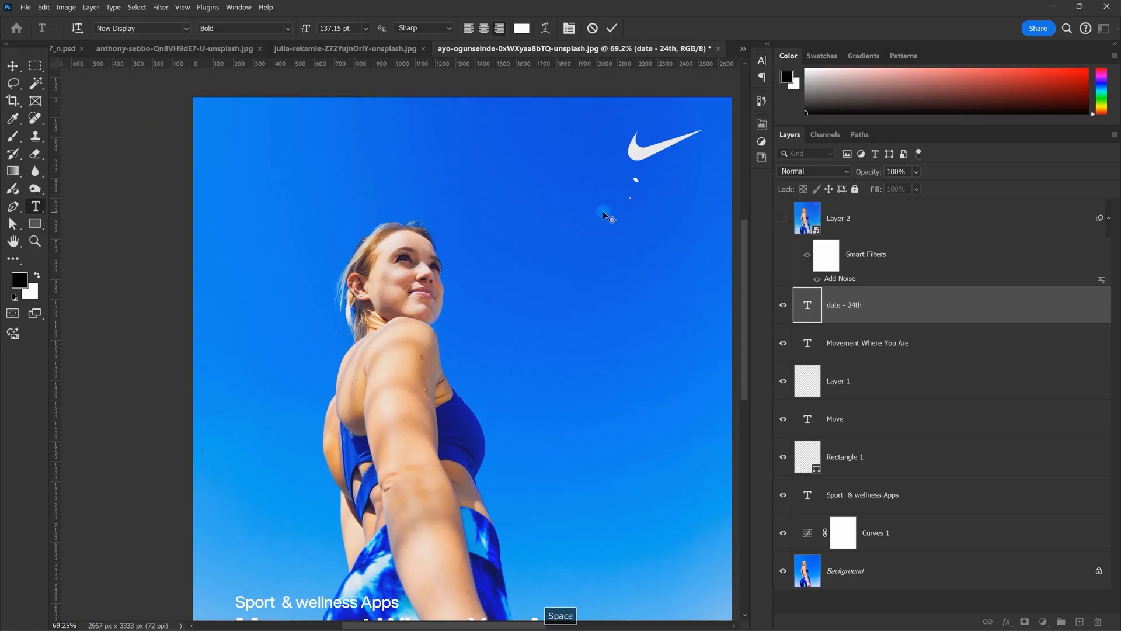
pyautogui.press('Escape')
pyautogui.press('Delete')
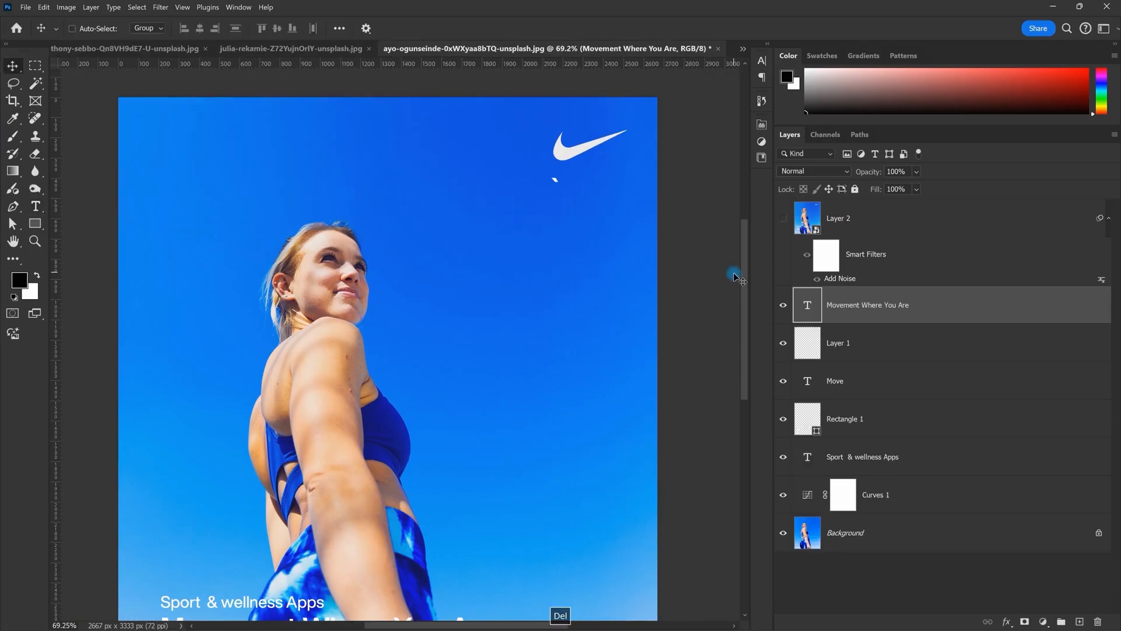
# Step: Cycle through the open poster documents to get back to the Giorgio Armani poster
pyautogui.scroll(-5, 530, 166)
pyautogui.scroll(2, 519, 202)
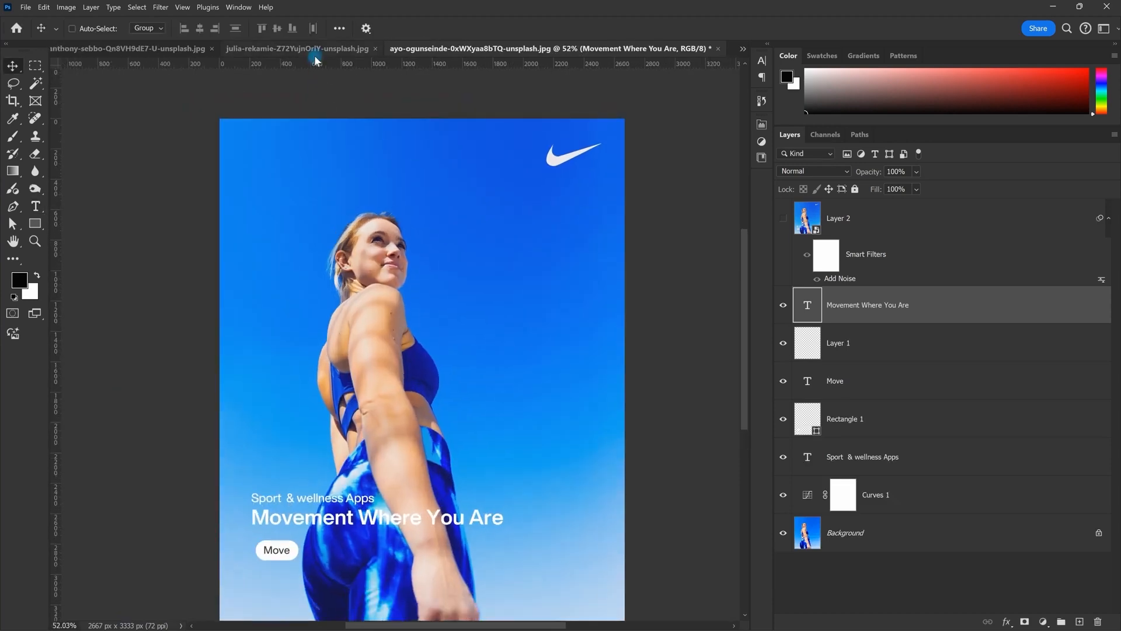
pyautogui.click(314, 51)
pyautogui.scroll(-2, 260, 147)
pyautogui.click(167, 47)
pyautogui.scroll(-2, 496, 156)
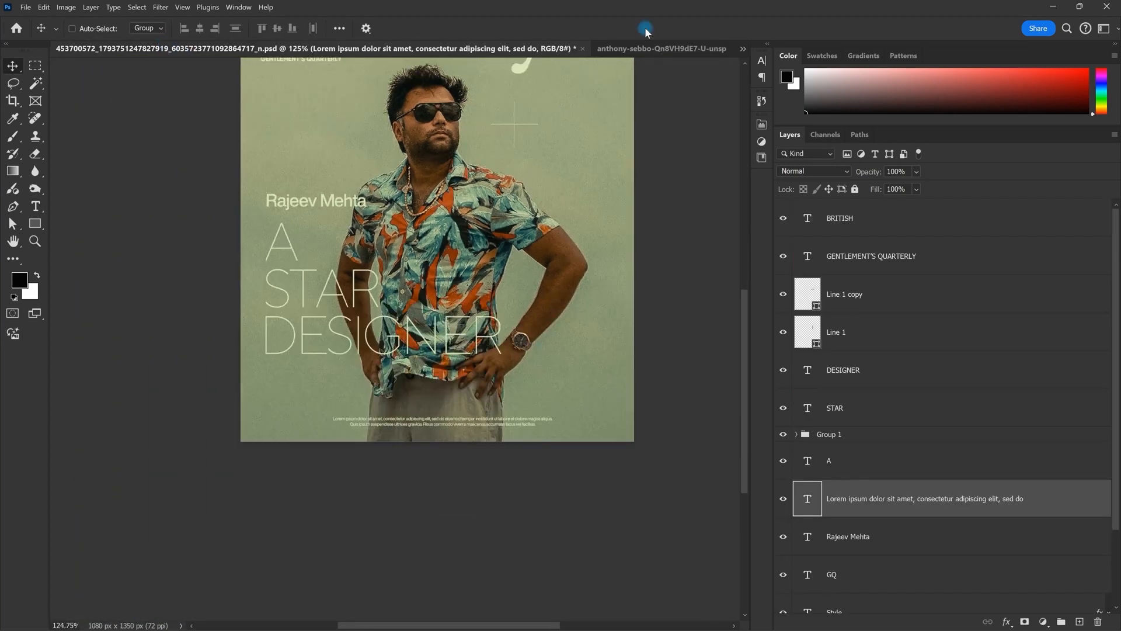
pyautogui.click(741, 52)
pyautogui.click(786, 92)
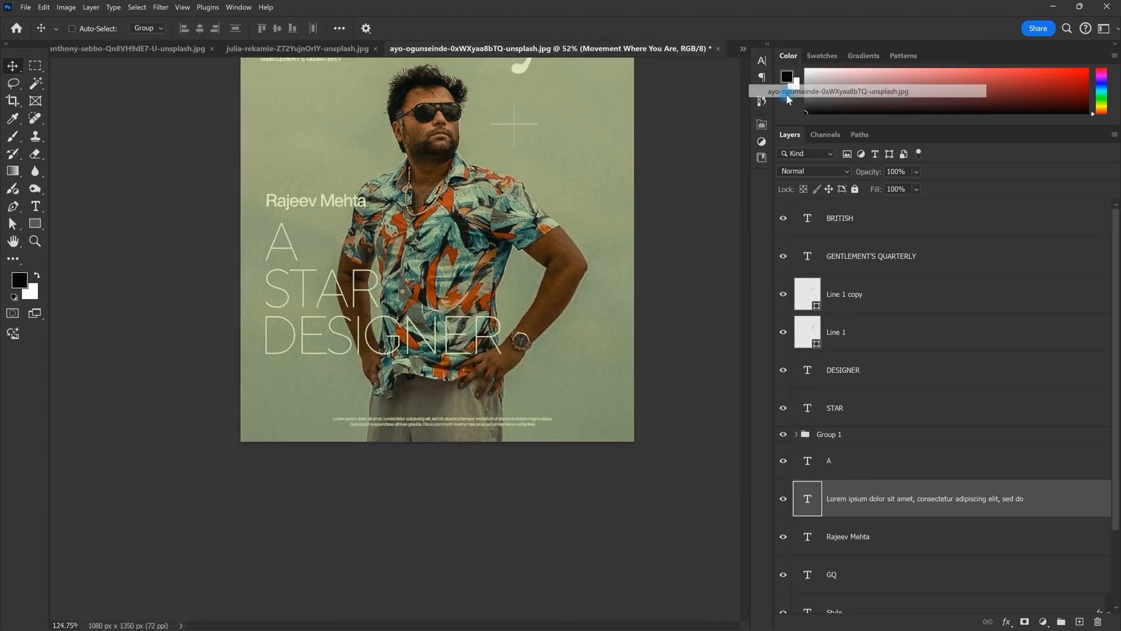
pyautogui.press('Escape')
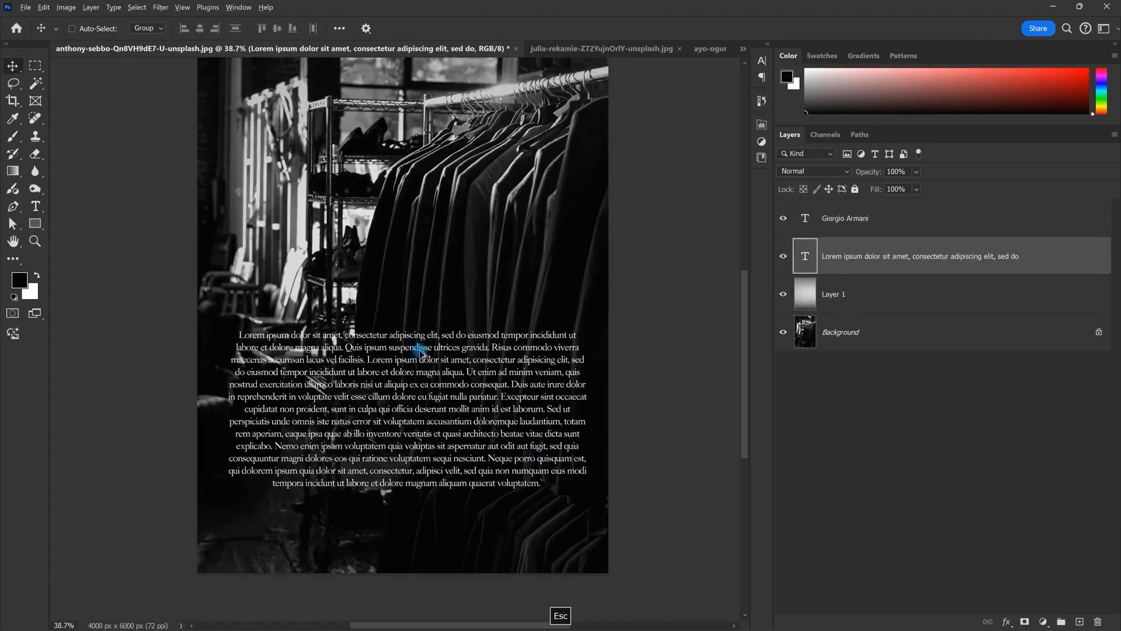
pyautogui.scroll(1, 416, 356)
# Step: Try a larger line spacing on the Lorem ipsum paragraph, then undo it
pyautogui.doubleClick(465, 407)
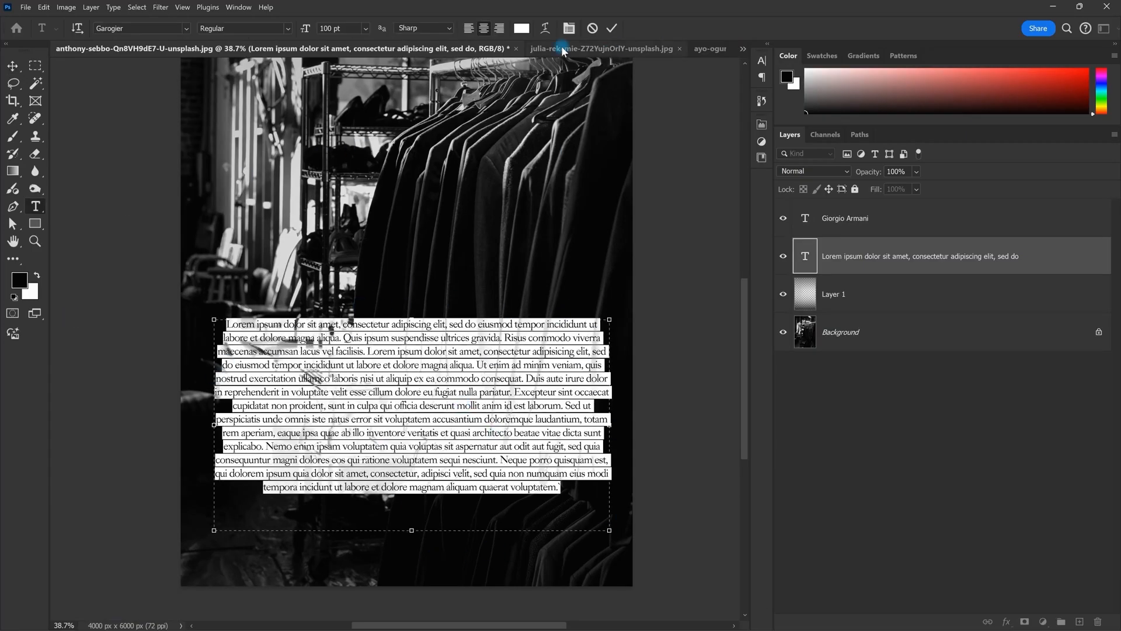
pyautogui.click(569, 28)
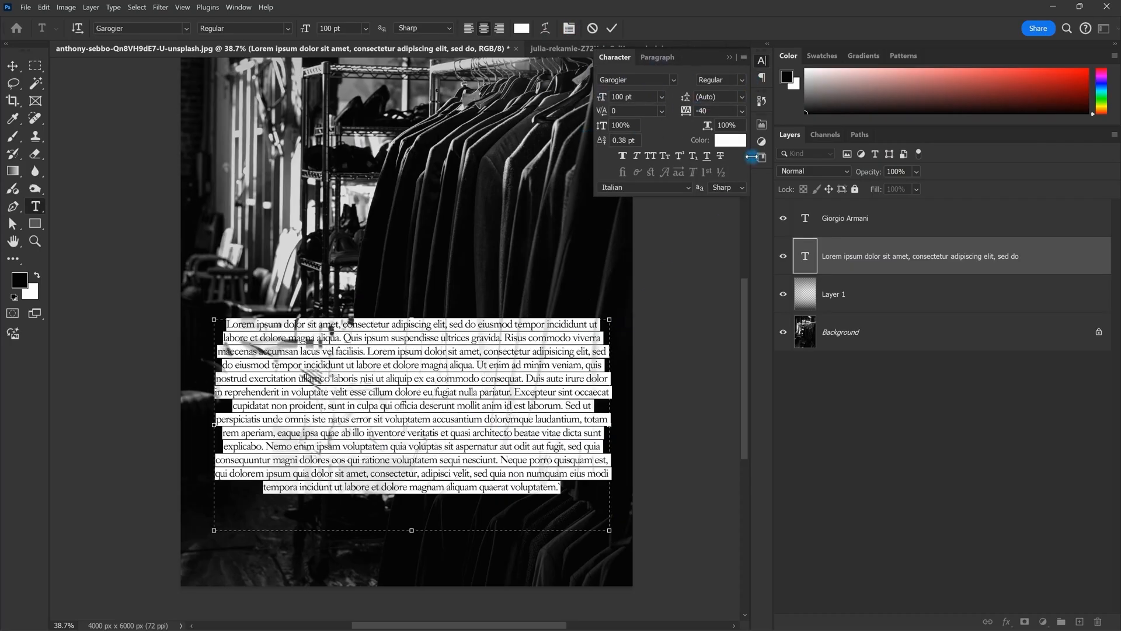
pyautogui.moveTo(724, 101); pyautogui.dragTo(584, 97)
pyautogui.moveTo(686, 97); pyautogui.dragTo(740, 82)
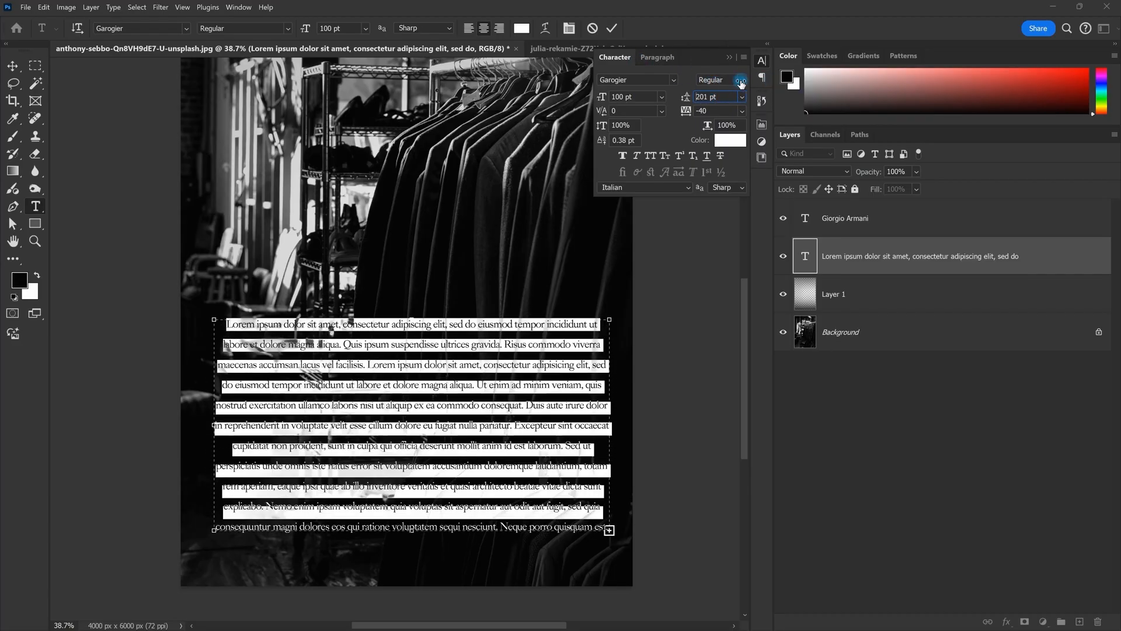
pyautogui.hotkey('ctrl', 'z')
pyautogui.click(783, 500)
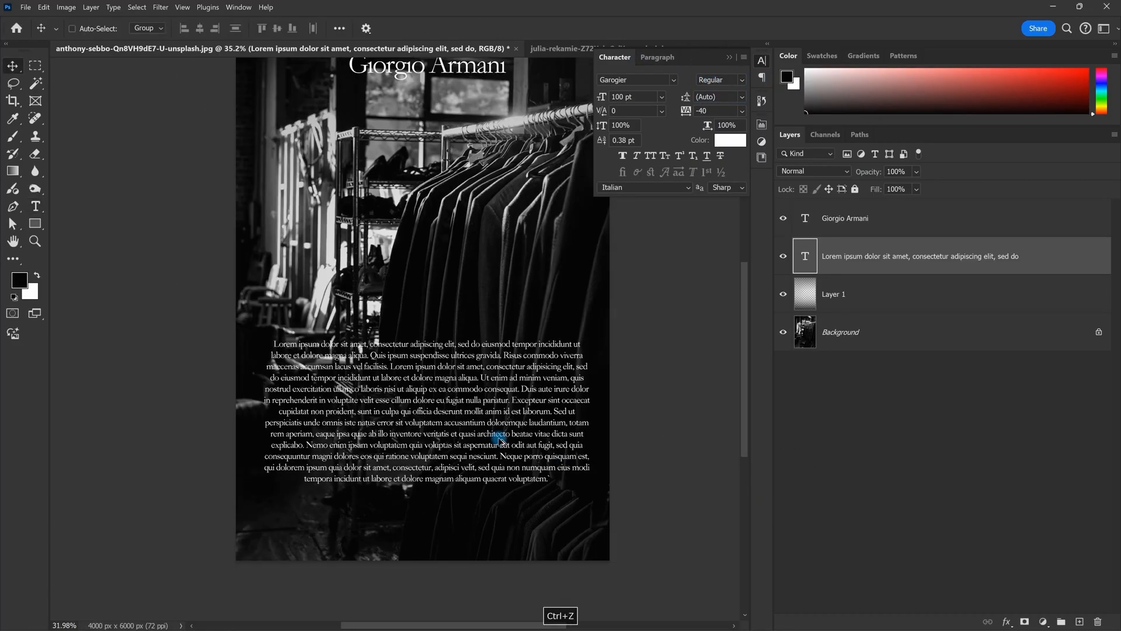
# Step: Move the Lorem ipsum paragraph up just below the Giorgio Armani title
pyautogui.moveTo(462, 383); pyautogui.dragTo(450, 317)
pyautogui.scroll(-2, 442, 254)
pyautogui.scroll(-4, 449, 250)
pyautogui.moveTo(472, 326); pyautogui.dragTo(472, 196)
pyautogui.doubleClick(473, 187)
pyautogui.scroll(3, 471, 197)
pyautogui.press('Escape')
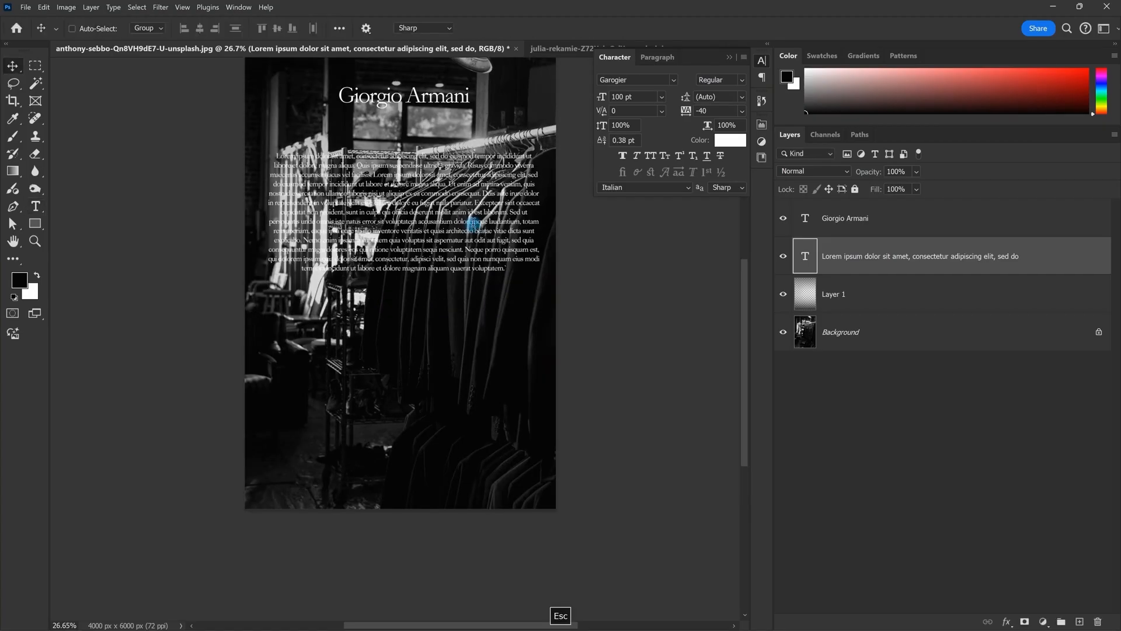
# Step: Try 88 pt leading and undo it, then drag the paragraph to the poster's lower part
pyautogui.doubleClick(472, 224)
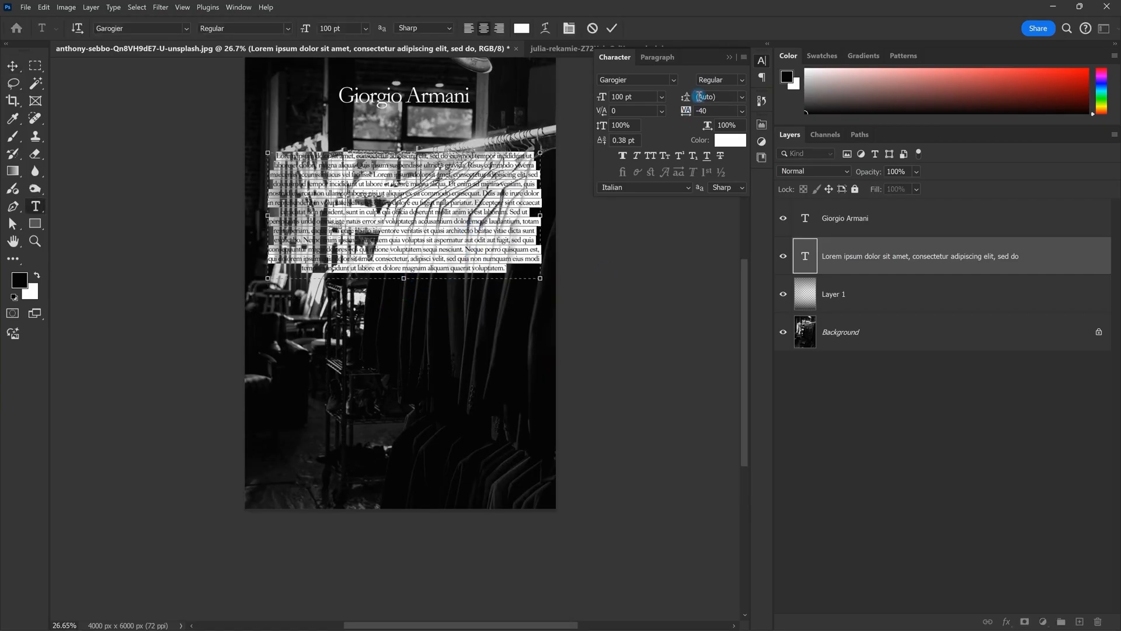
pyautogui.moveTo(688, 100); pyautogui.dragTo(859, 117)
pyautogui.hotkey('ctrl', 'z')
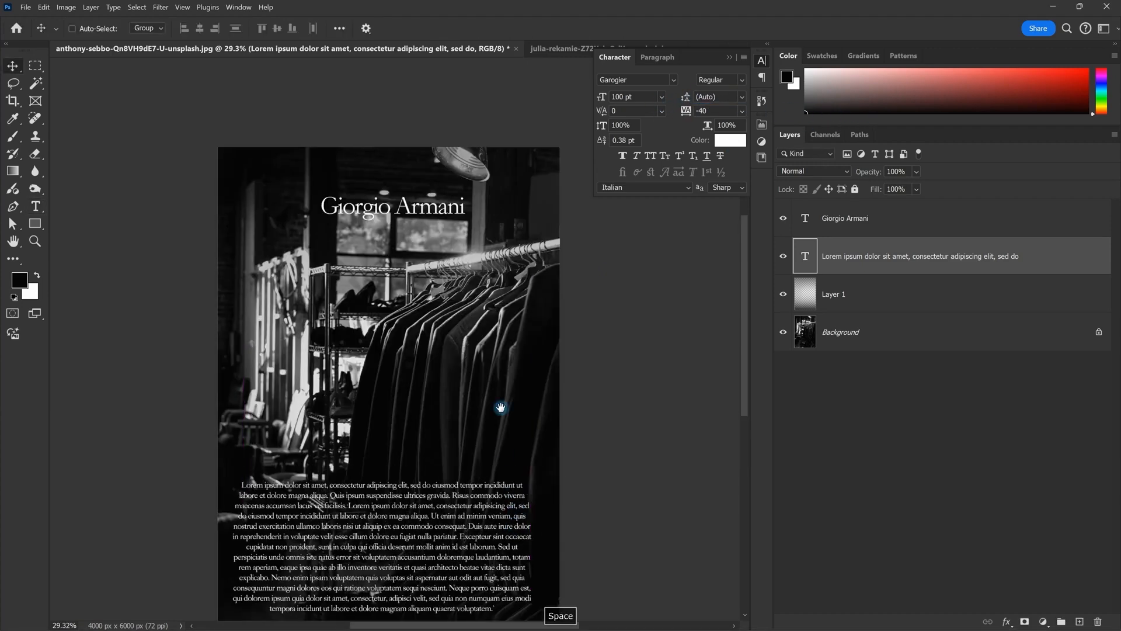
pyautogui.moveTo(501, 407); pyautogui.dragTo(525, 238)
pyautogui.moveTo(542, 334); pyautogui.dragTo(548, 353)
pyautogui.hotkey('ctrl', 't')
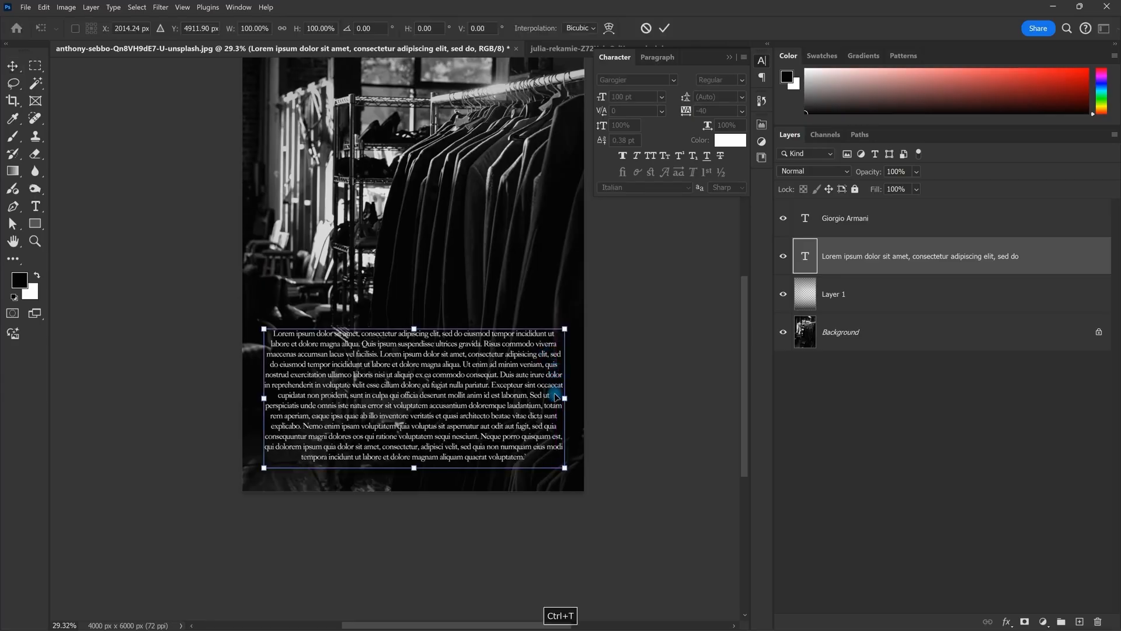
# Step: Scale the paragraph down to 68.99 pt and widen its text box on both sides
pyautogui.moveTo(563, 398); pyautogui.dragTo(561, 427)
pyautogui.press('Return')
pyautogui.doubleClick(476, 425)
pyautogui.moveTo(302, 426); pyautogui.dragTo(266, 427)
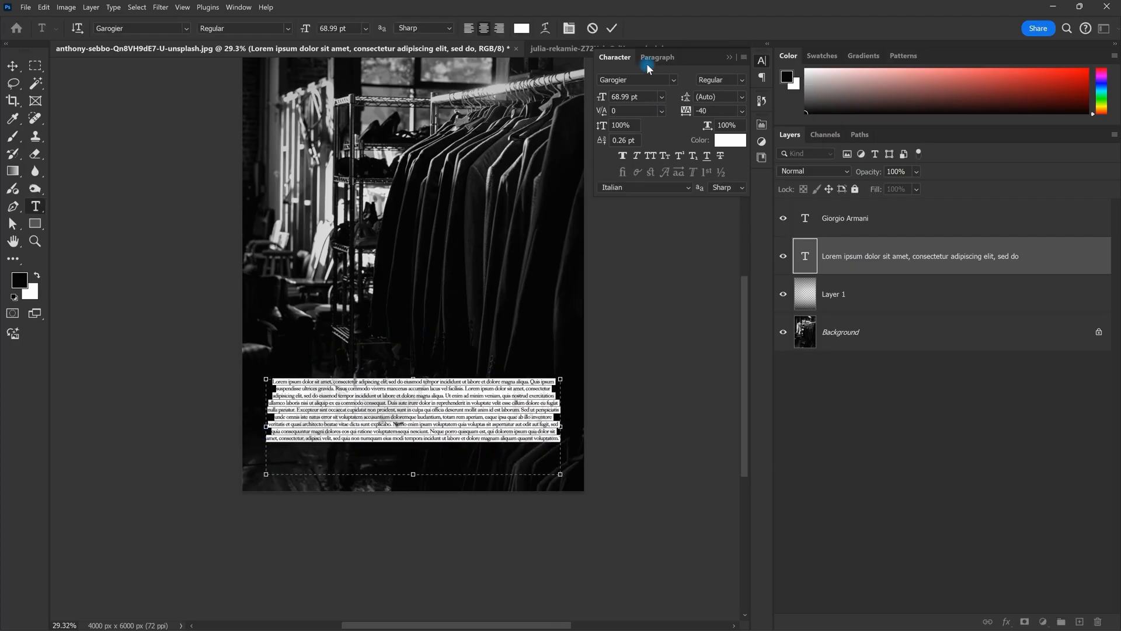
pyautogui.moveTo(560, 427); pyautogui.dragTo(567, 426)
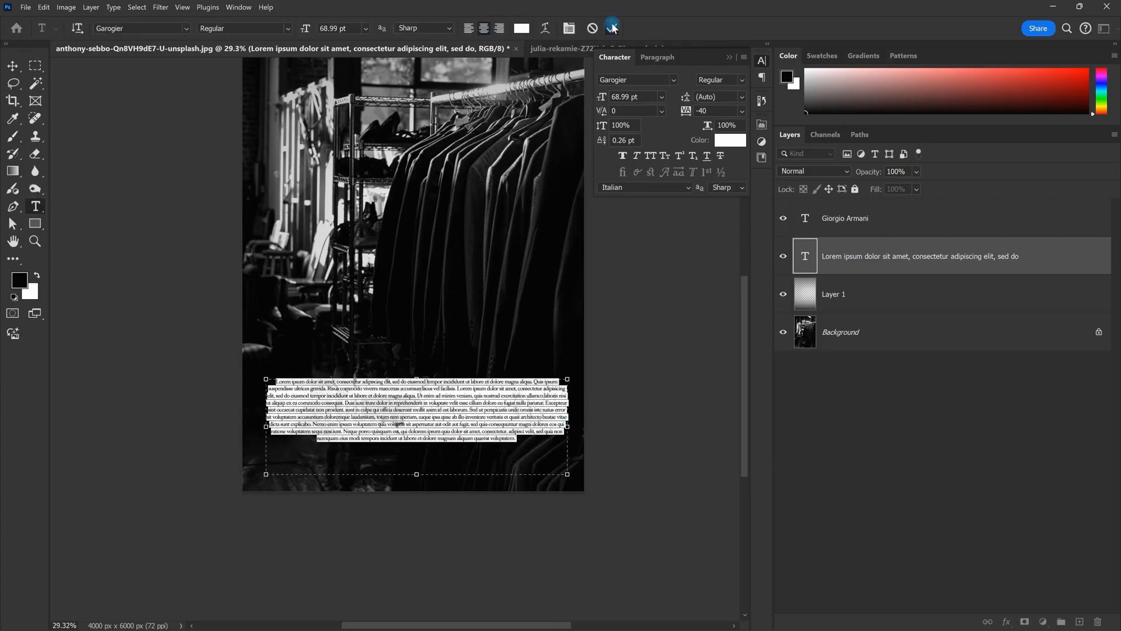
pyautogui.click(612, 28)
# Step: Fit the Armani poster on screen and bring up the Paragraph settings
pyautogui.press('v')
pyautogui.hotkey('ctrl', '0')
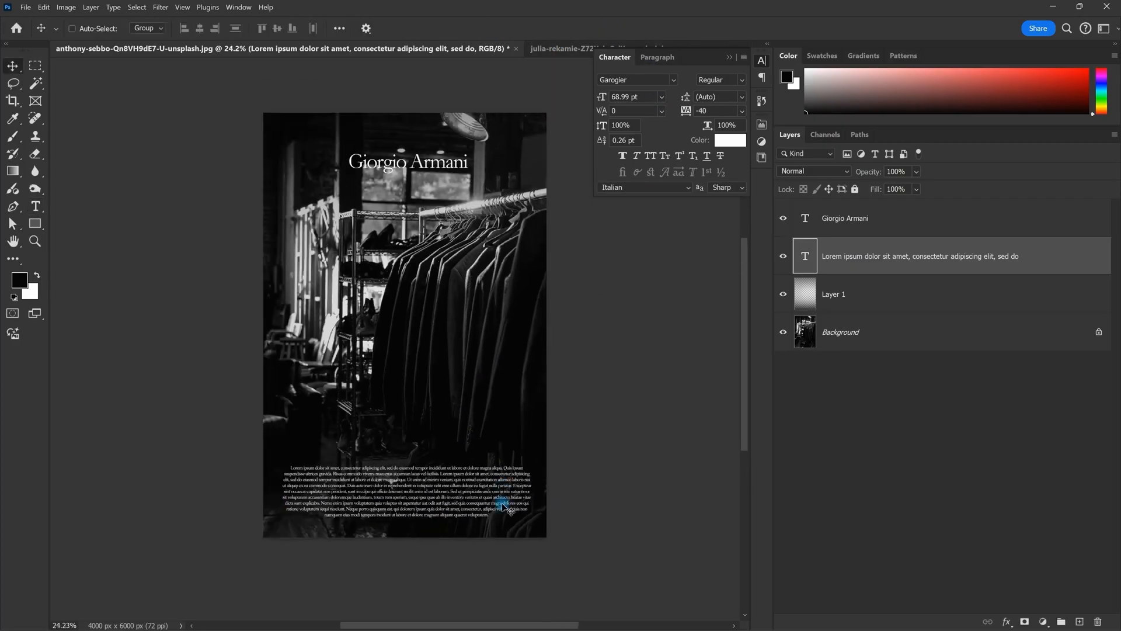
pyautogui.moveTo(485, 425); pyautogui.dragTo(520, 445)
pyautogui.moveTo(521, 293); pyautogui.dragTo(483, 249)
pyautogui.click(657, 57)
pyautogui.moveTo(544, 358); pyautogui.dragTo(526, 325)
pyautogui.scroll(1, 455, 418)
# Step: Select the paragraph's text several times to check its 0 pt indent and spacing values
pyautogui.doubleClick(460, 466)
pyautogui.press('Escape')
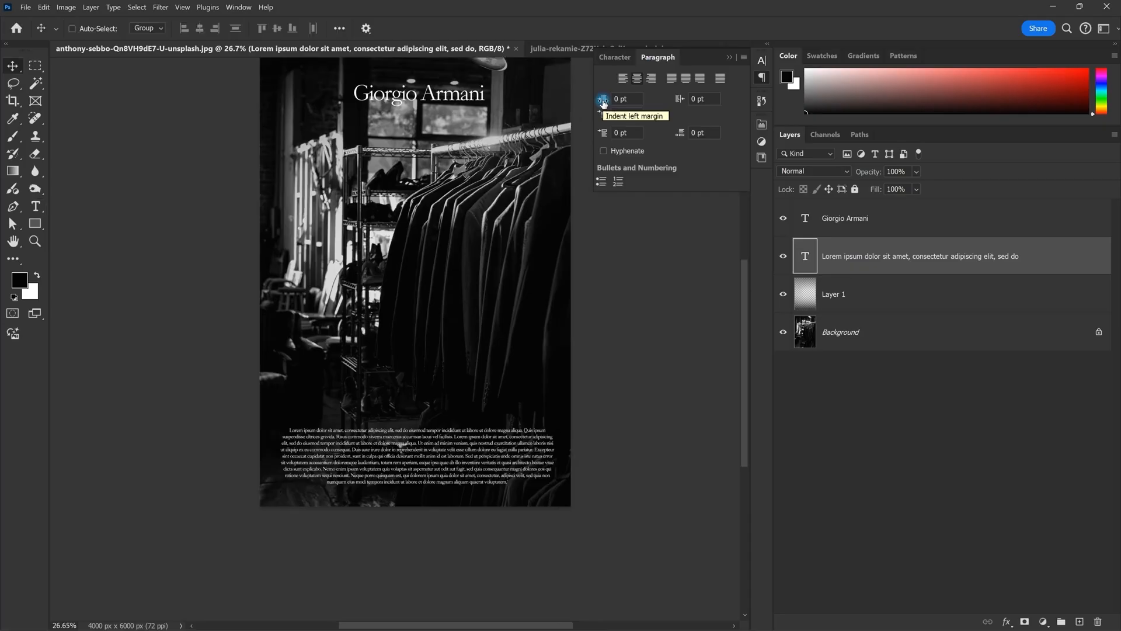
pyautogui.doubleClick(498, 433)
pyautogui.press('Escape')
pyautogui.scroll(2, 411, 444)
pyautogui.moveTo(355, 438); pyautogui.dragTo(374, 440)
pyautogui.doubleClick(399, 474)
pyautogui.press('Escape')
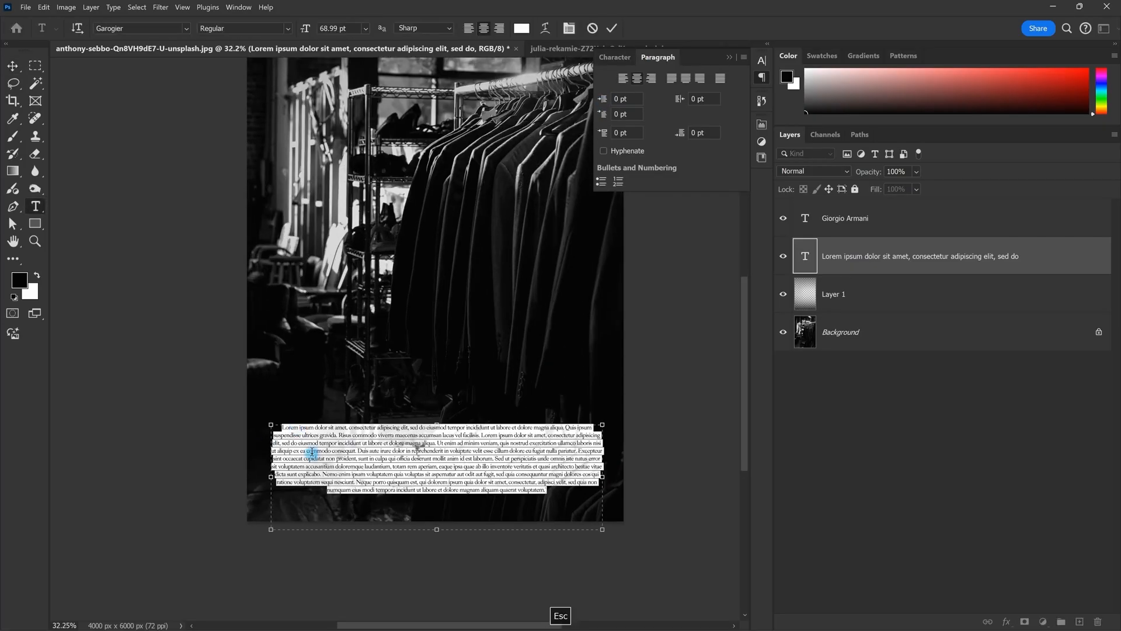
# Step: Left-align the paragraph and set its left indent to 40 pt, after first trying 20 pt
pyautogui.scroll(3, 281, 442)
pyautogui.scroll(1, 280, 442)
pyautogui.doubleClick(280, 442)
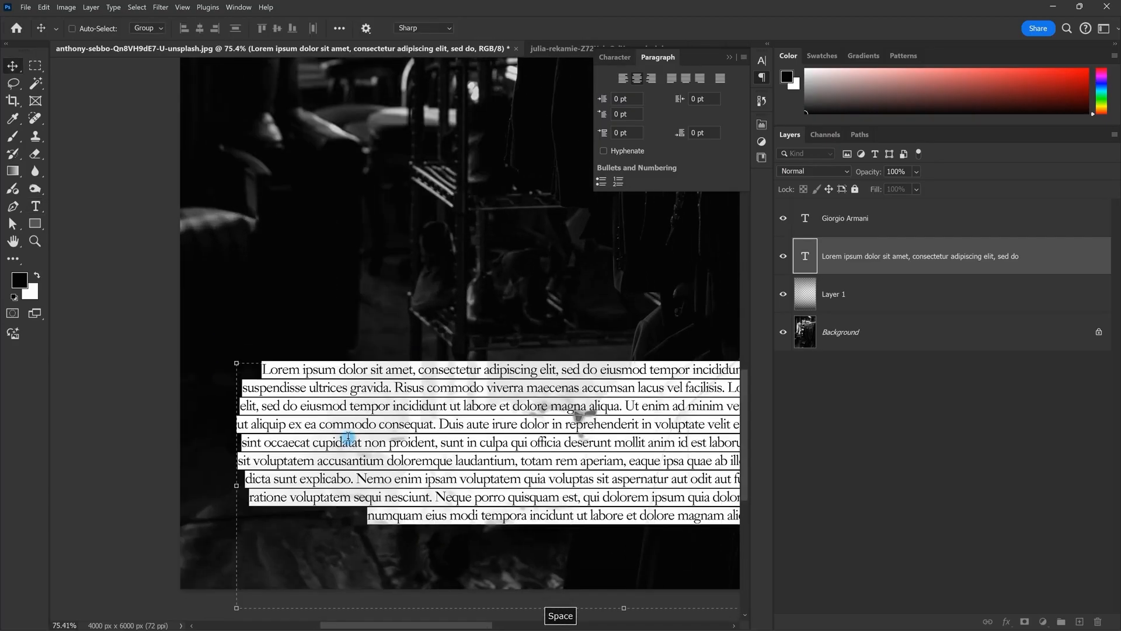
pyautogui.click(474, 28)
pyautogui.scroll(-2, 233, 385)
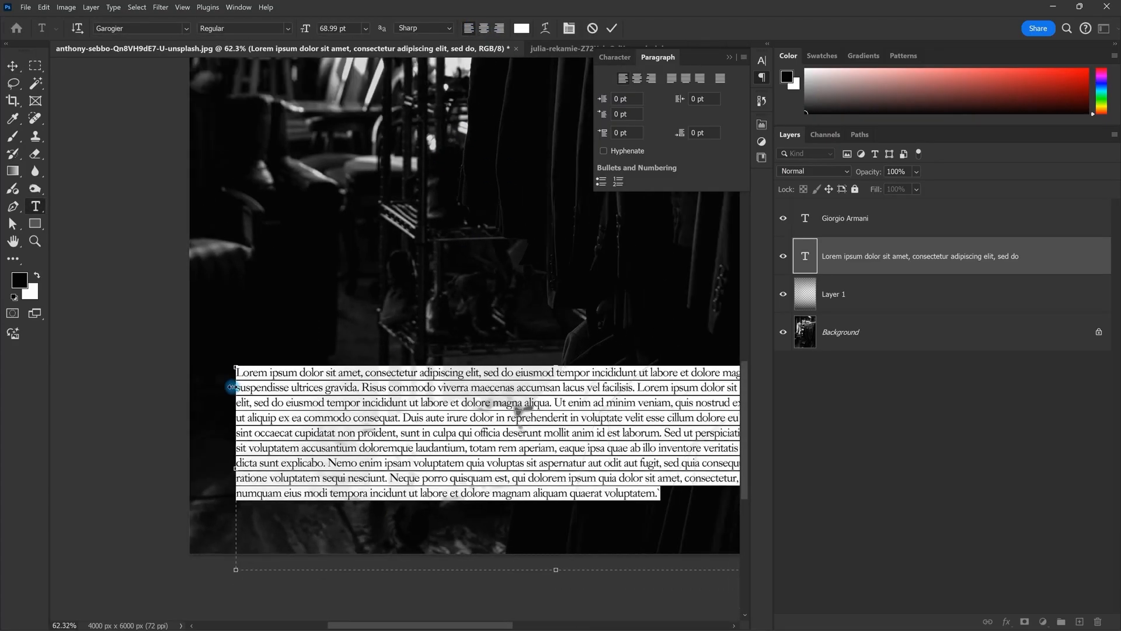
pyautogui.click(602, 101)
pyautogui.write('20')
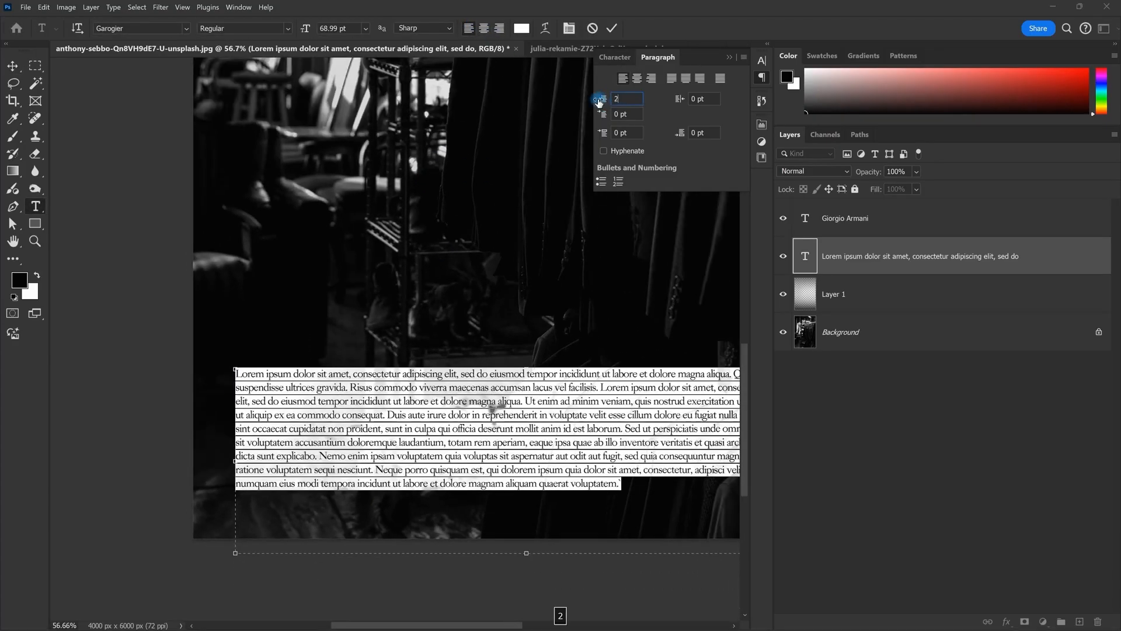
pyautogui.press('Return')
pyautogui.scroll(5, 234, 408)
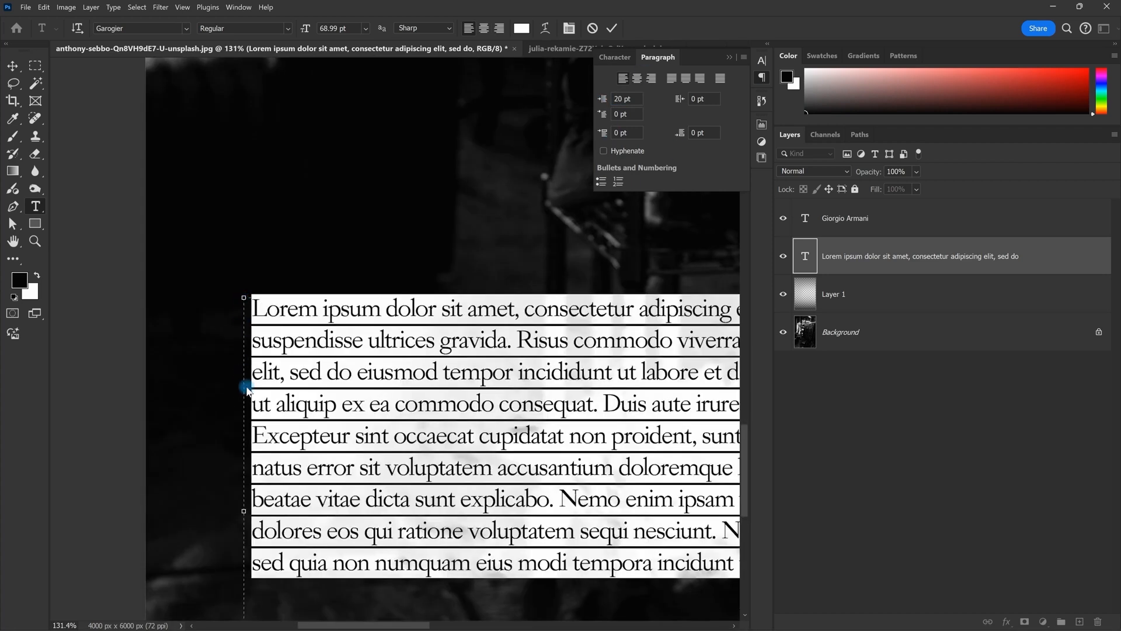
pyautogui.click(623, 115)
pyautogui.write('40')
pyautogui.press('Return')
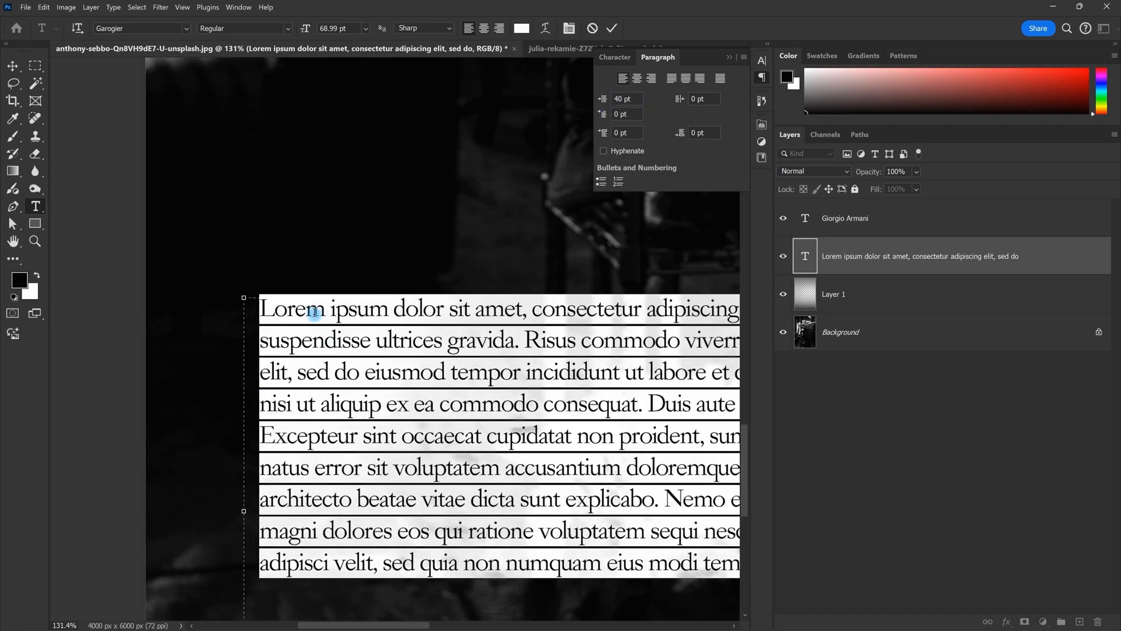
# Step: Select all the paragraph text and give it a 40 pt first-line indent
pyautogui.moveTo(259, 313); pyautogui.dragTo(526, 303)
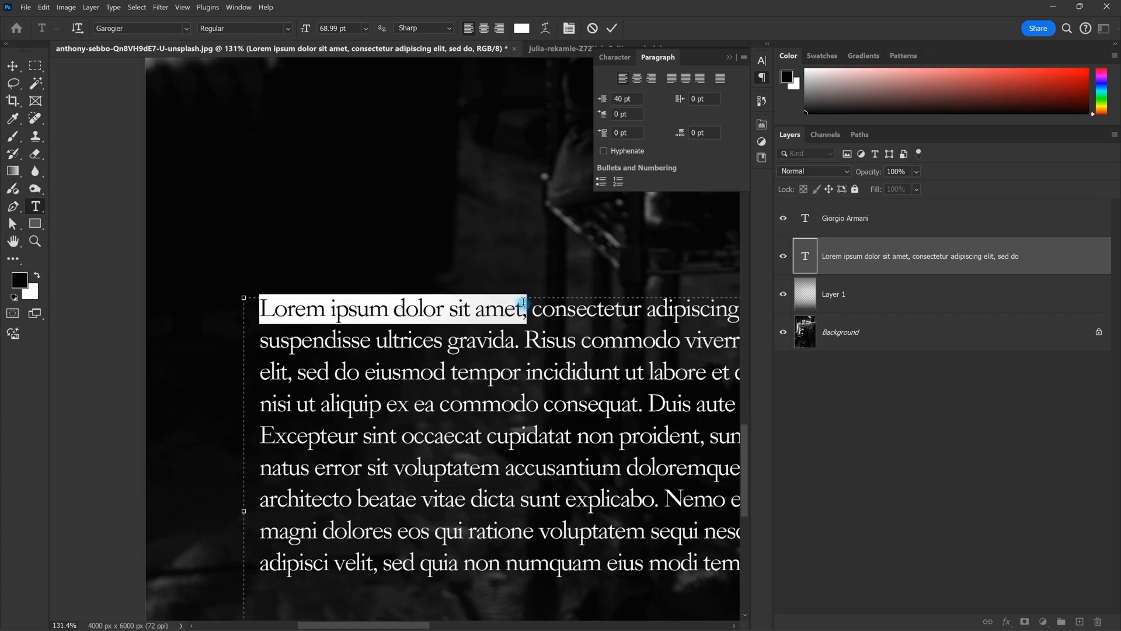
pyautogui.moveTo(530, 320)
pyautogui.mouseDown()
pyautogui.moveTo(310, 317)
pyautogui.moveTo(520, 303)
pyautogui.mouseUp()
pyautogui.click(286, 320)
pyautogui.click(337, 315)
pyautogui.click(327, 329)
pyautogui.hotkey('ctrl', 'a')
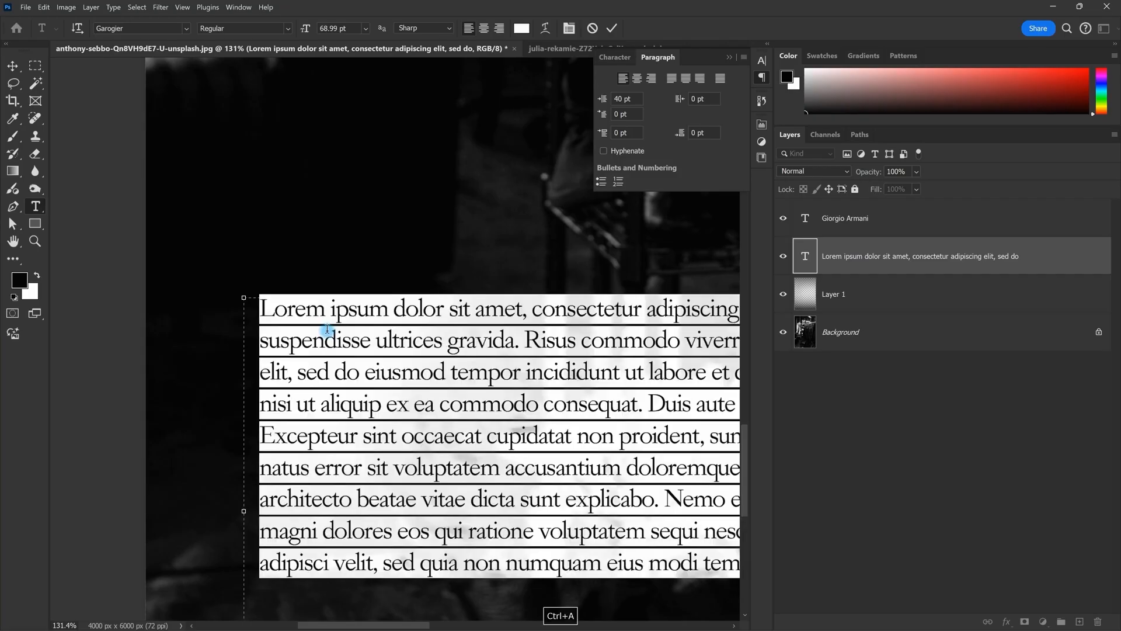
pyautogui.click(634, 115)
pyautogui.write('40')
pyautogui.press('Return')
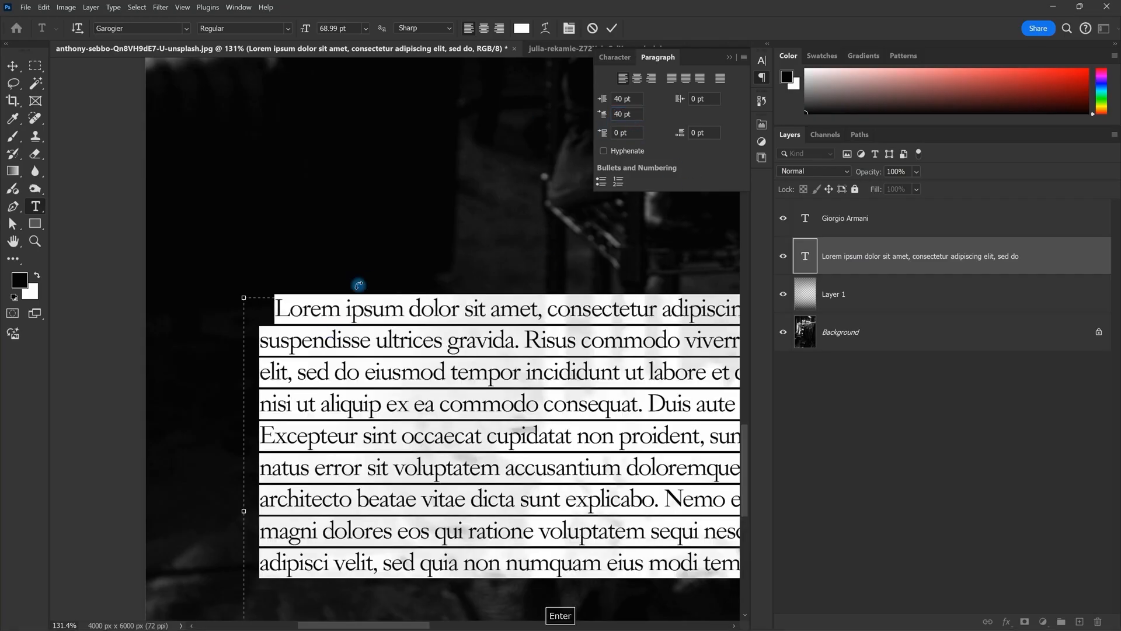
# Step: Exit text editing, look over the indented paragraph, and reopen it with all text selected
pyautogui.press('Escape')
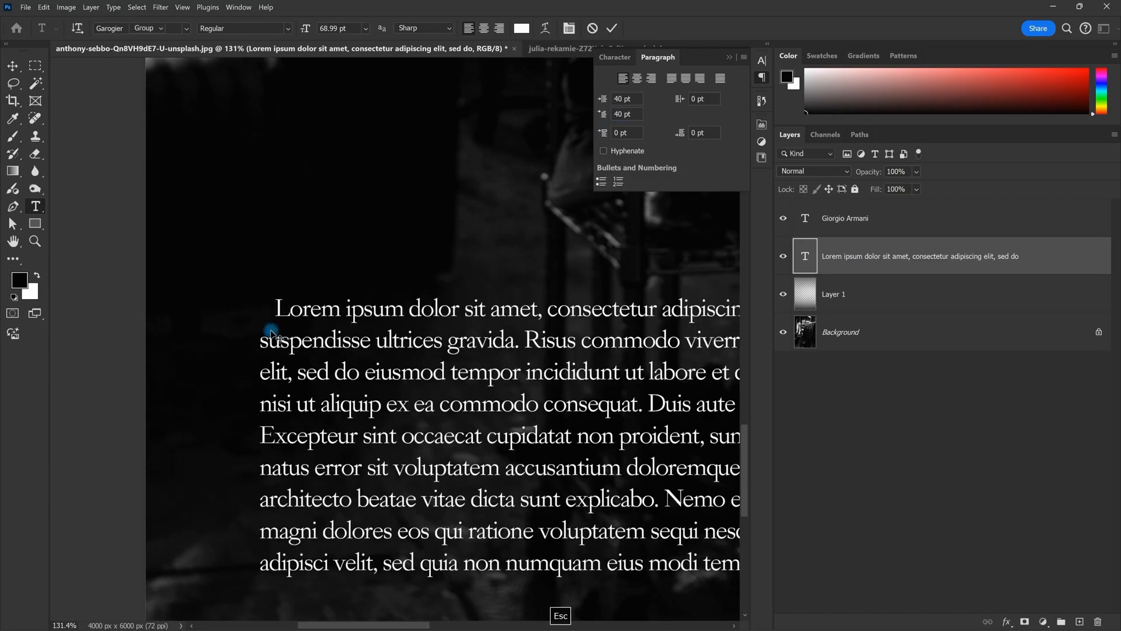
pyautogui.press('v')
pyautogui.scroll(-4, 292, 343)
pyautogui.moveTo(303, 397); pyautogui.dragTo(282, 373)
pyautogui.scroll(1, 296, 369)
pyautogui.scroll(2, 297, 370)
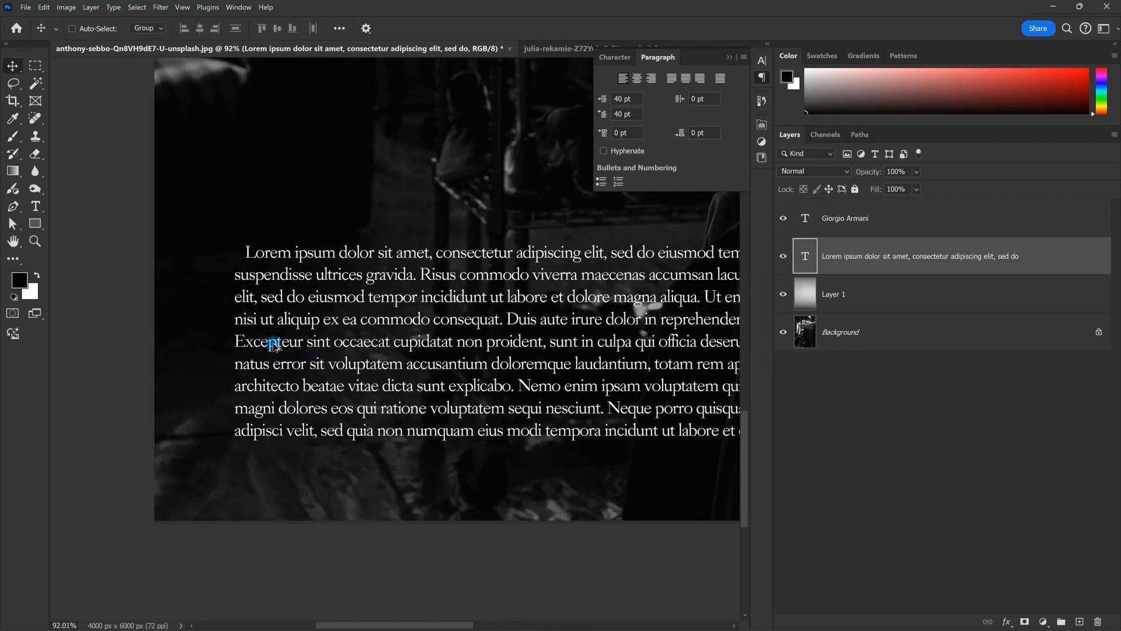
pyautogui.doubleClick(439, 338)
# Step: Move the Lorem ipsum paragraph higher up on the poster
pyautogui.click(604, 133)
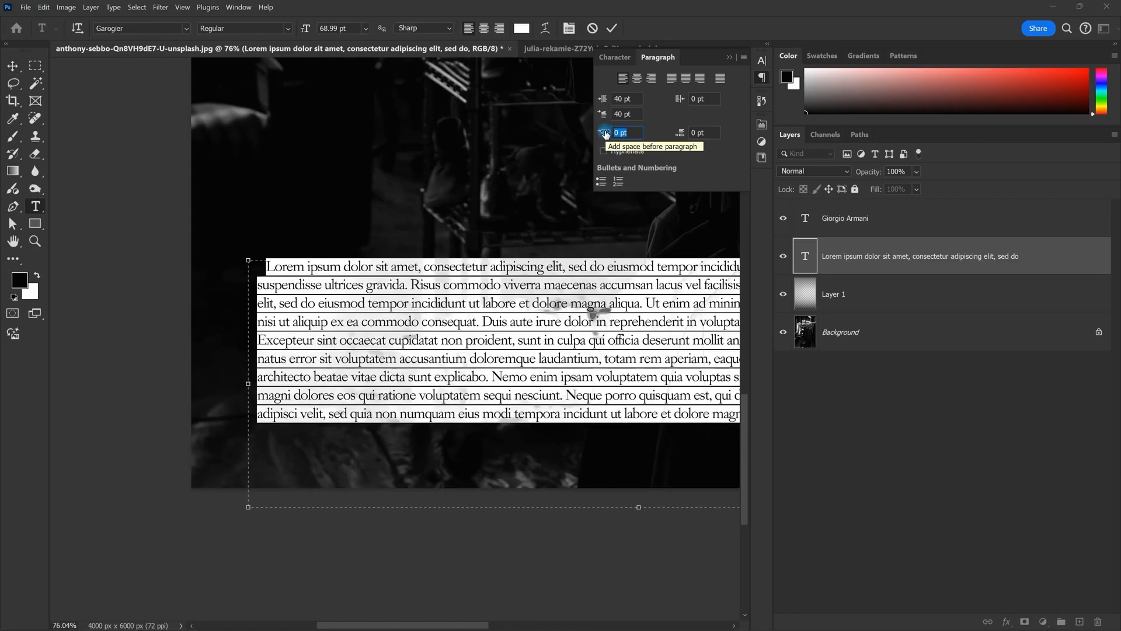
pyautogui.scroll(-2, 423, 245)
pyautogui.press('Escape')
pyautogui.press('Escape')
pyautogui.press('v')
pyautogui.scroll(-8, 373, 323)
pyautogui.moveTo(374, 325); pyautogui.dragTo(354, 312)
pyautogui.moveTo(456, 309); pyautogui.dragTo(463, 202)
# Step: Paste a second paragraph of Lorem Ipsum placeholder text after the first
pyautogui.press('t')
pyautogui.click(306, 250)
pyautogui.rightClick(313, 255)
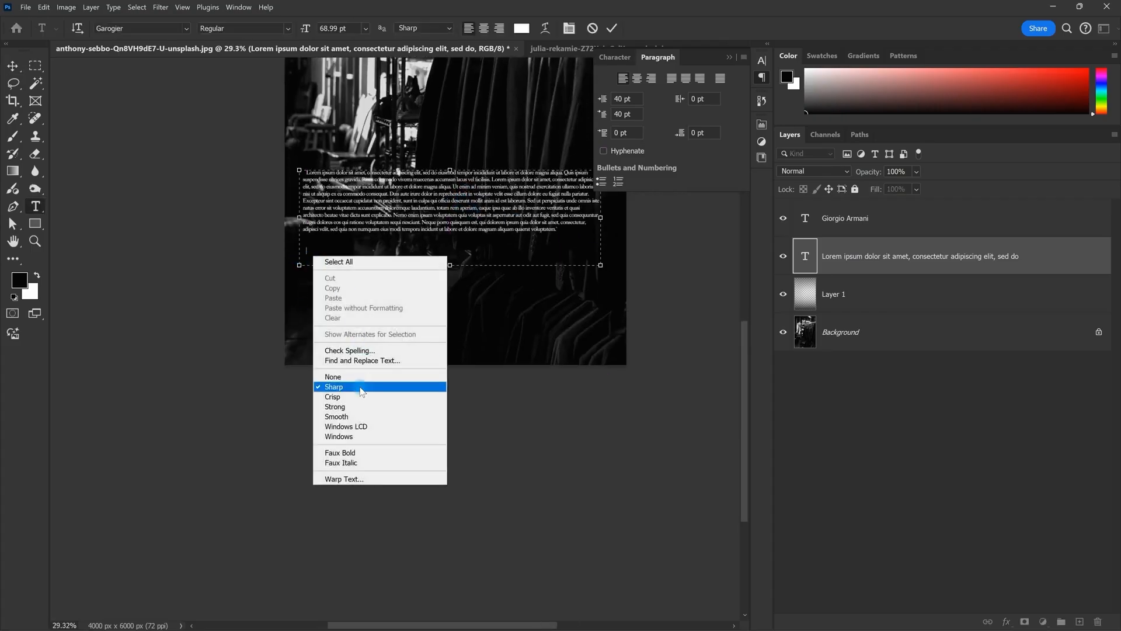
pyautogui.click(91, 11)
pyautogui.click(113, 7)
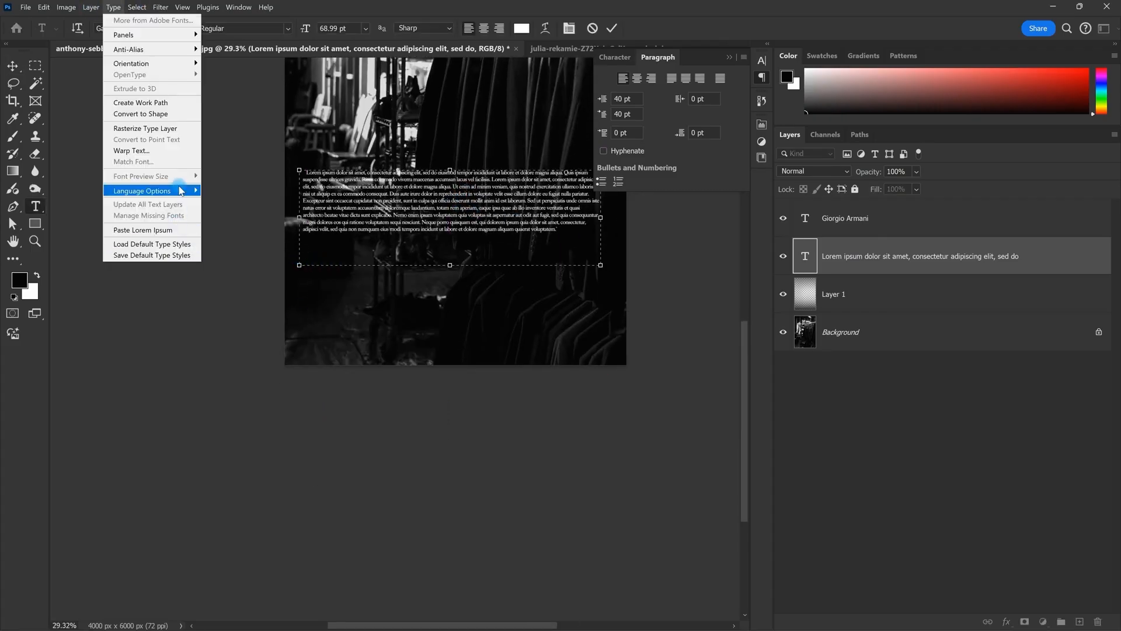
pyautogui.click(161, 229)
# Step: Give both paragraphs 40 pt space before
pyautogui.press('Escape')
pyautogui.press('v')
pyautogui.scroll(2, 497, 231)
pyautogui.moveTo(474, 224); pyautogui.dragTo(474, 254)
pyautogui.doubleClick(475, 254)
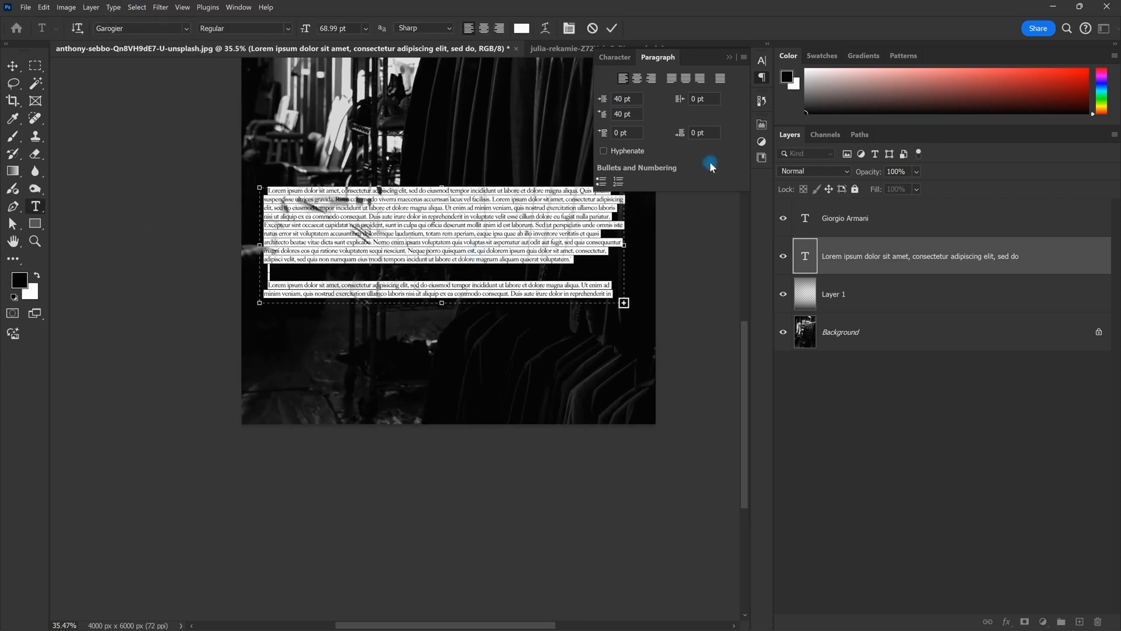
pyautogui.click(639, 130)
pyautogui.write('40')
pyautogui.press('Return')
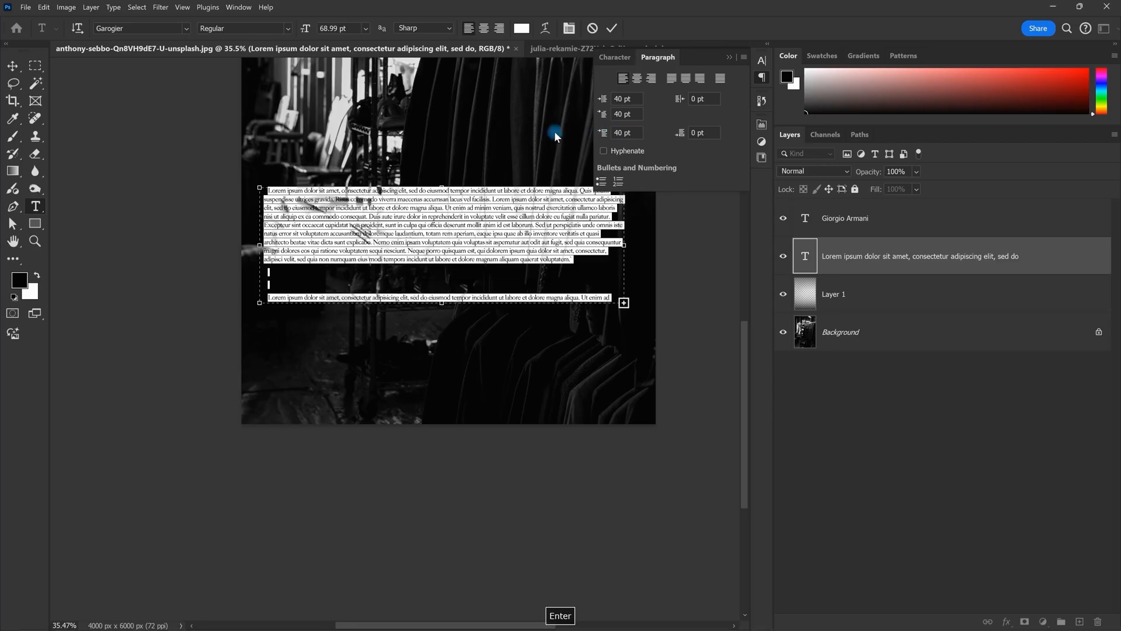
# Step: Enlarge the text box so both paragraphs fit
pyautogui.press('Escape')
pyautogui.press('v')
pyautogui.scroll(1, 278, 316)
pyautogui.scroll(1, 279, 315)
pyautogui.doubleClick(321, 289)
pyautogui.scroll(-5, 320, 289)
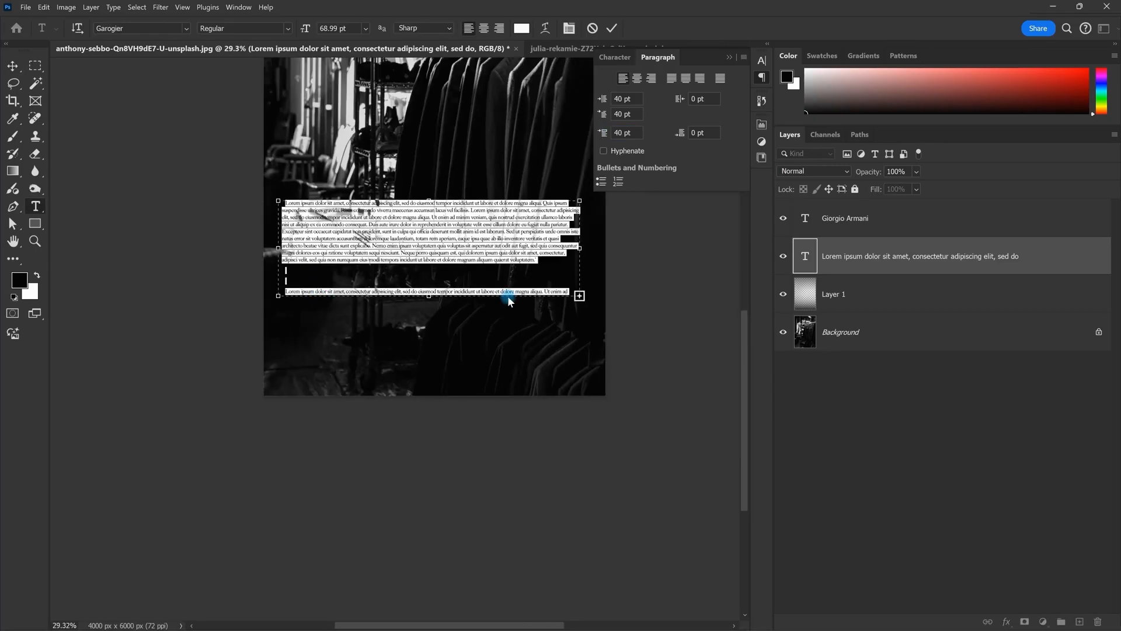
pyautogui.moveTo(580, 296); pyautogui.dragTo(594, 373)
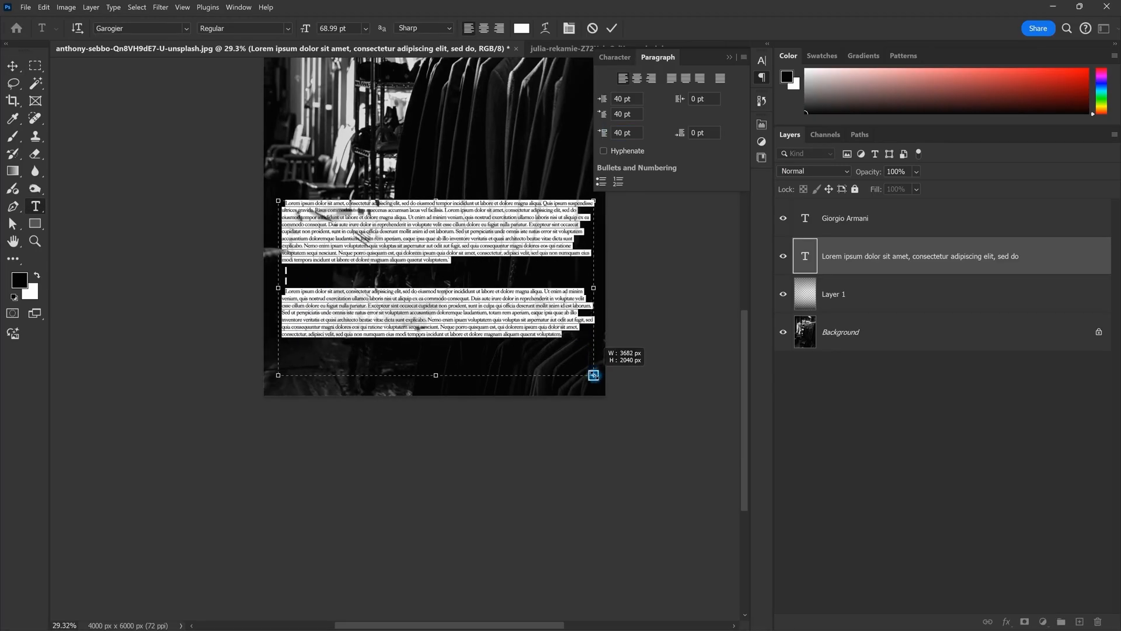
pyautogui.press('Escape')
pyautogui.press('v')
# Step: Raise the space before to 80 pt and move the text block upward
pyautogui.scroll(4, 409, 292)
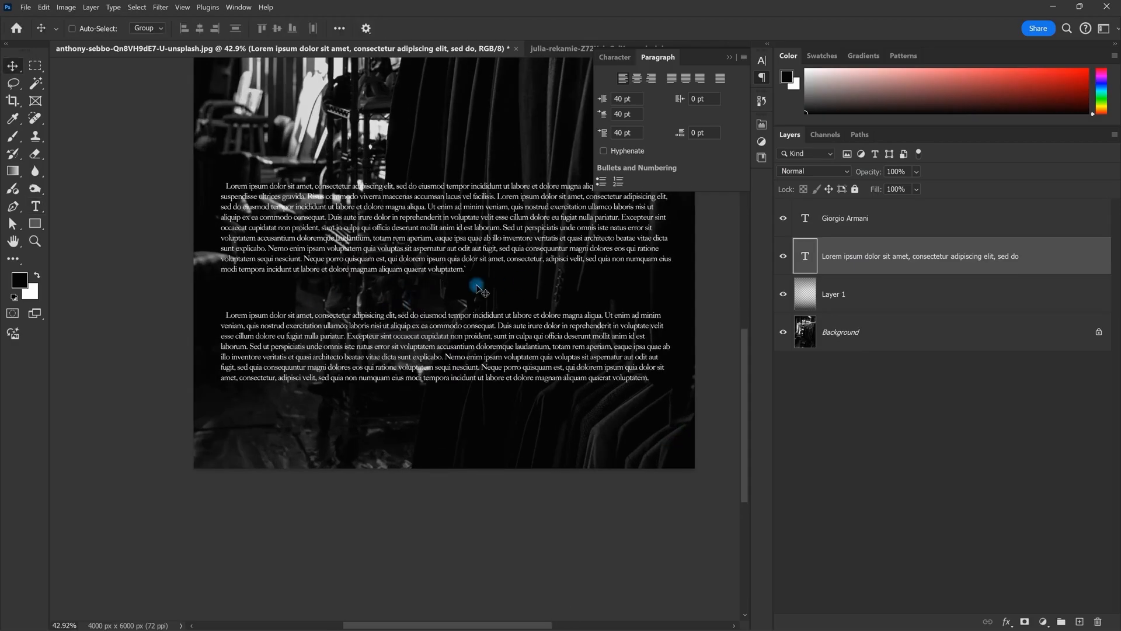
pyautogui.press('space')
pyautogui.doubleClick(477, 285)
pyautogui.moveTo(636, 133); pyautogui.dragTo(498, 133)
pyautogui.write('80')
pyautogui.press('Return')
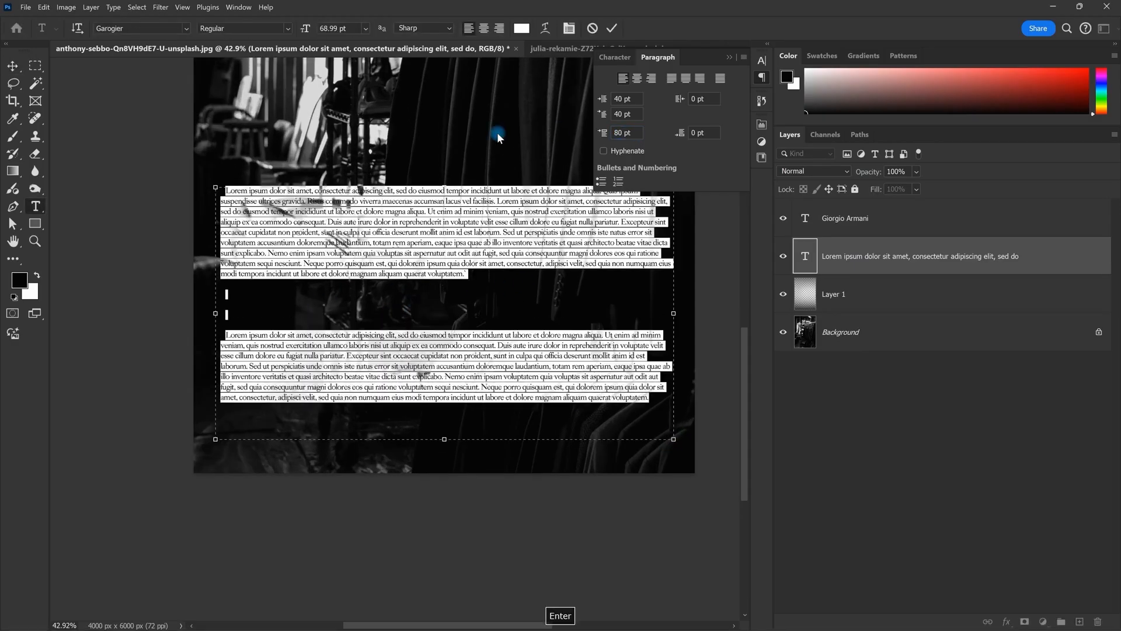
pyautogui.press('Escape')
pyautogui.press('space')
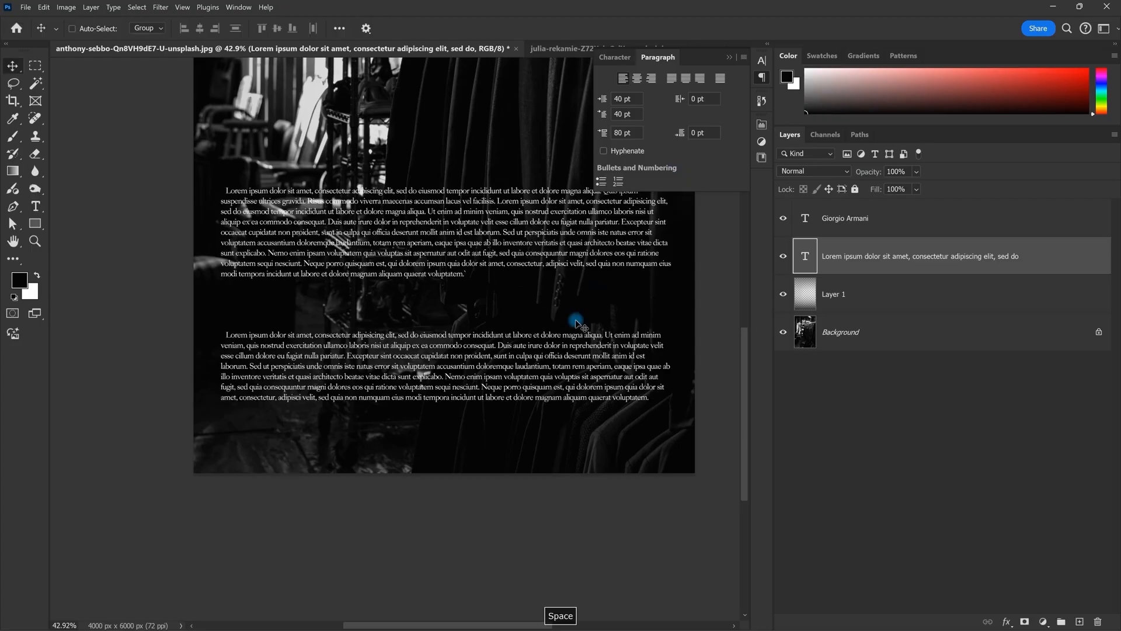
pyautogui.moveTo(570, 306); pyautogui.dragTo(564, 241)
# Step: Set 50 pt space after each paragraph
pyautogui.doubleClick(565, 241)
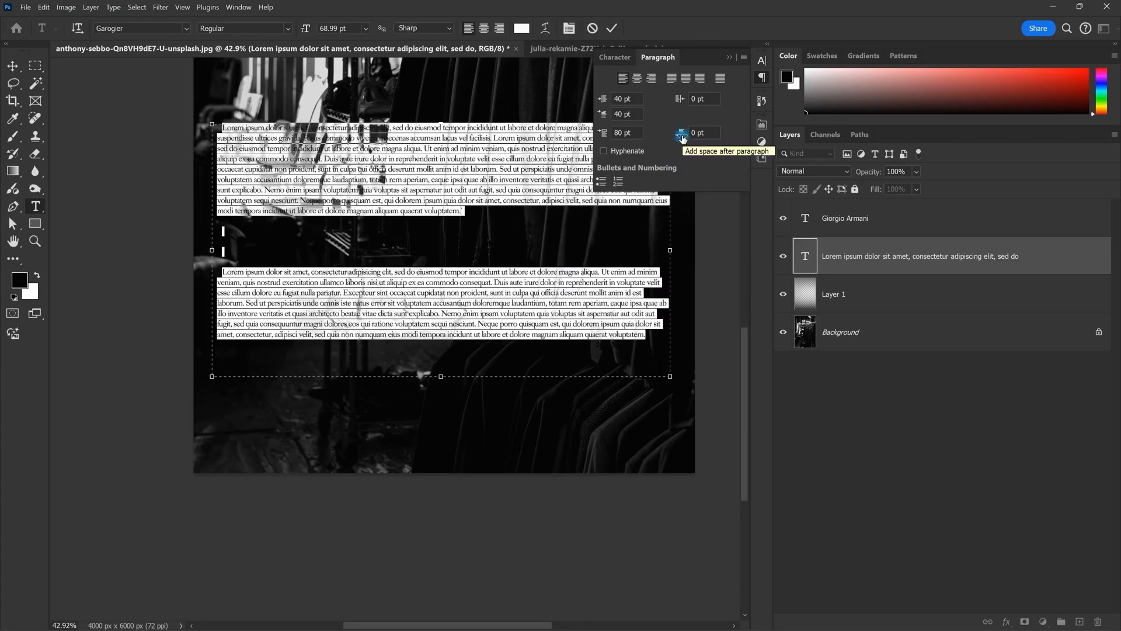
pyautogui.click(704, 134)
pyautogui.write('50')
pyautogui.press('Return')
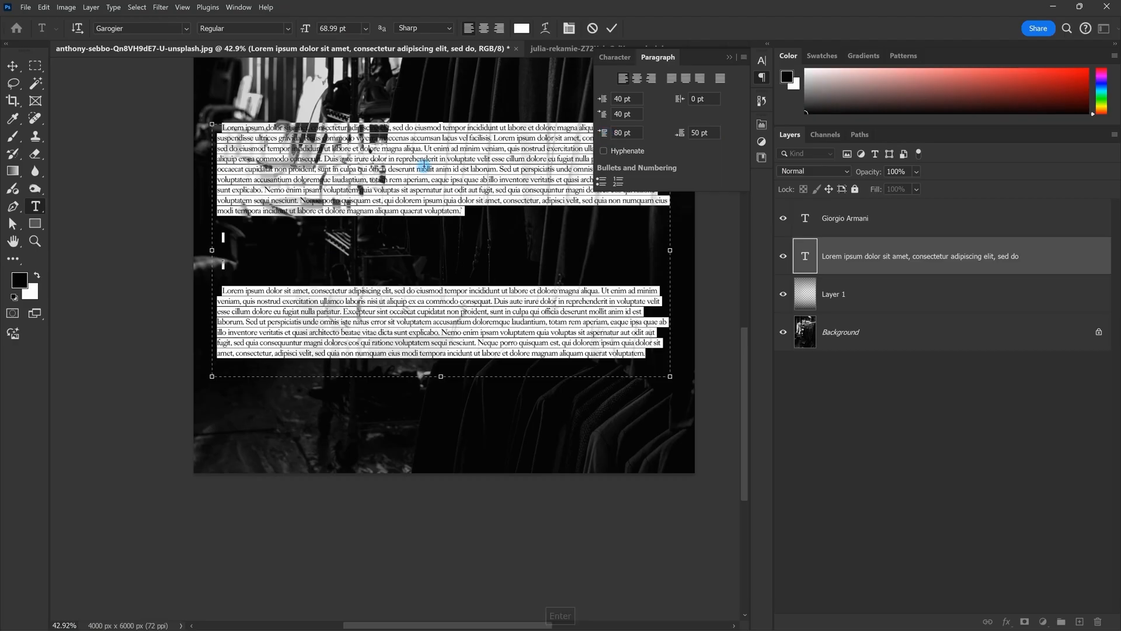
pyautogui.press('Escape')
# Step: Apply an 80 pt right indent to both paragraphs and reposition the text block
pyautogui.click(467, 344)
pyautogui.hotkey('ctrl', 'a')
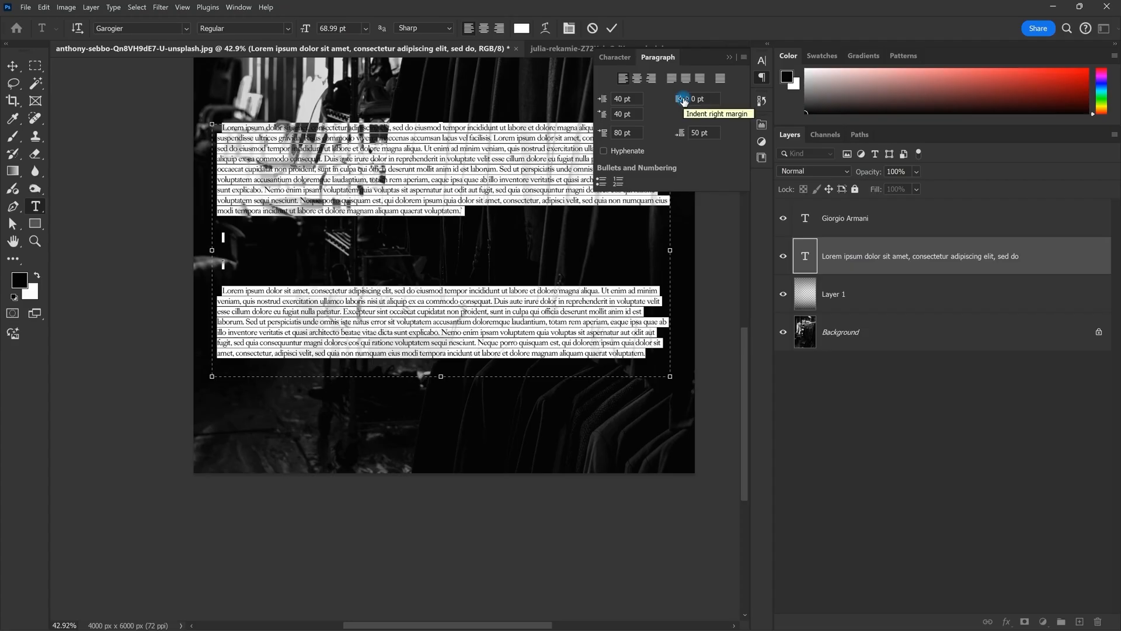
pyautogui.moveTo(541, 237); pyautogui.dragTo(335, 252)
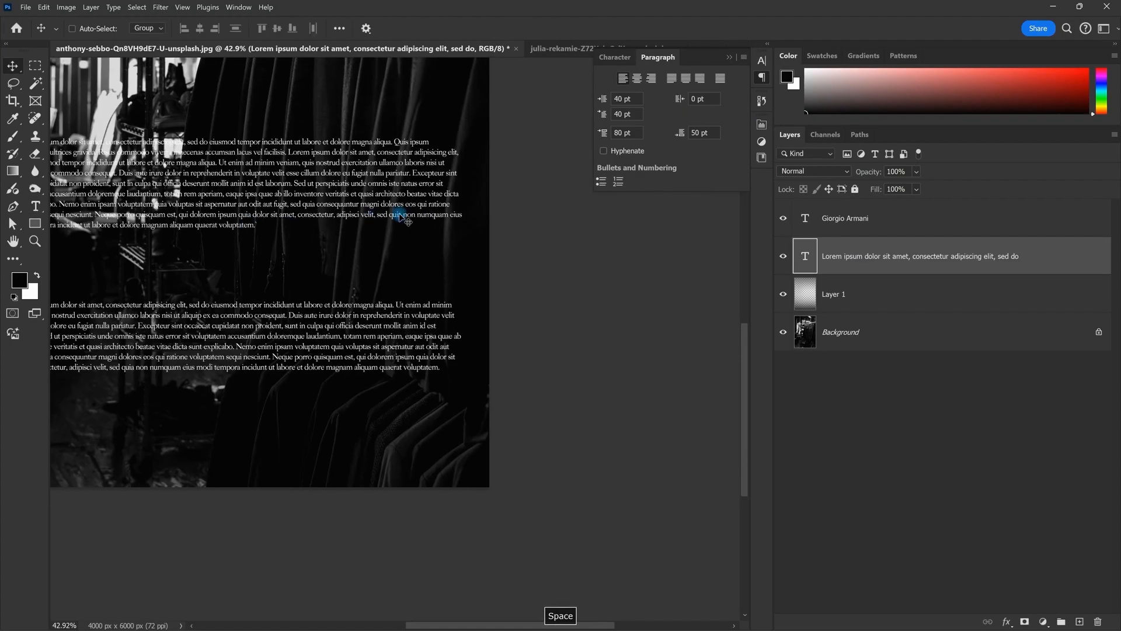
pyautogui.click(701, 99)
pyautogui.write('80')
pyautogui.press('Return')
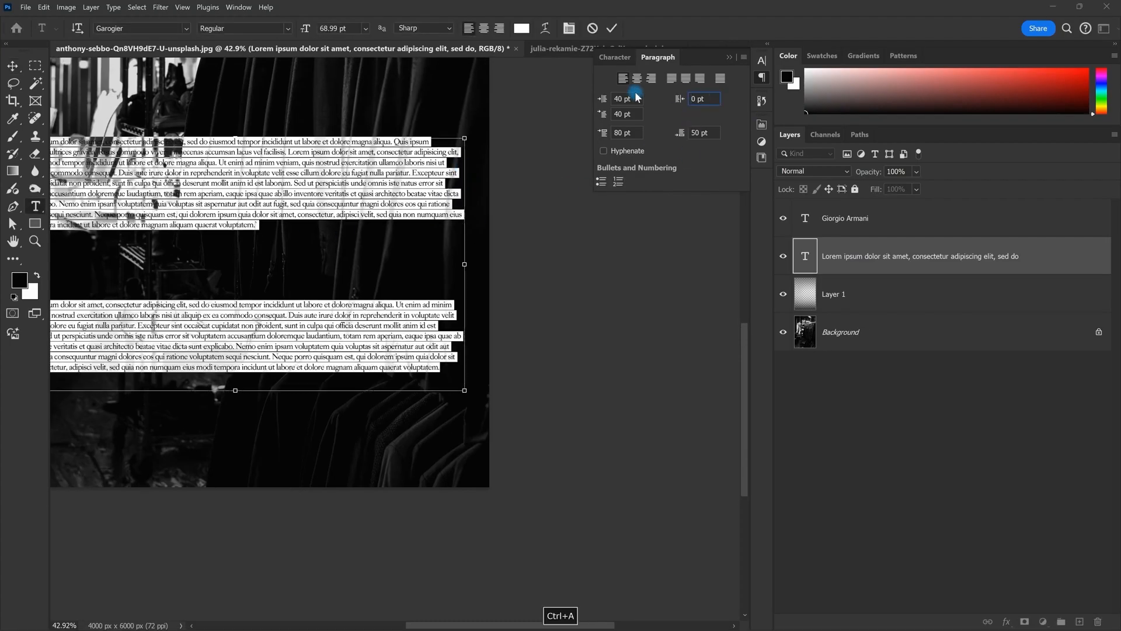
pyautogui.scroll(-2, 473, 173)
pyautogui.press('Escape')
pyautogui.press('v')
pyautogui.scroll(-2, 350, 196)
pyautogui.moveTo(297, 182); pyautogui.dragTo(463, 251)
# Step: Delete the second paragraph and start zeroing the spacing values
pyautogui.scroll(-1, 463, 251)
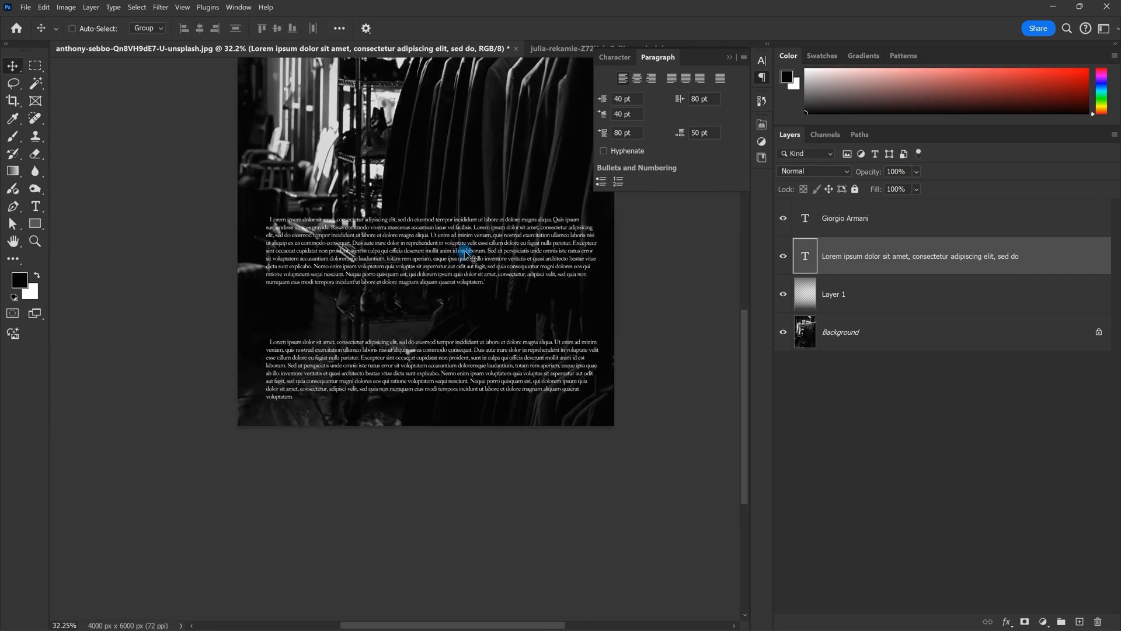
pyautogui.press('t')
pyautogui.moveTo(528, 402); pyautogui.dragTo(332, 332)
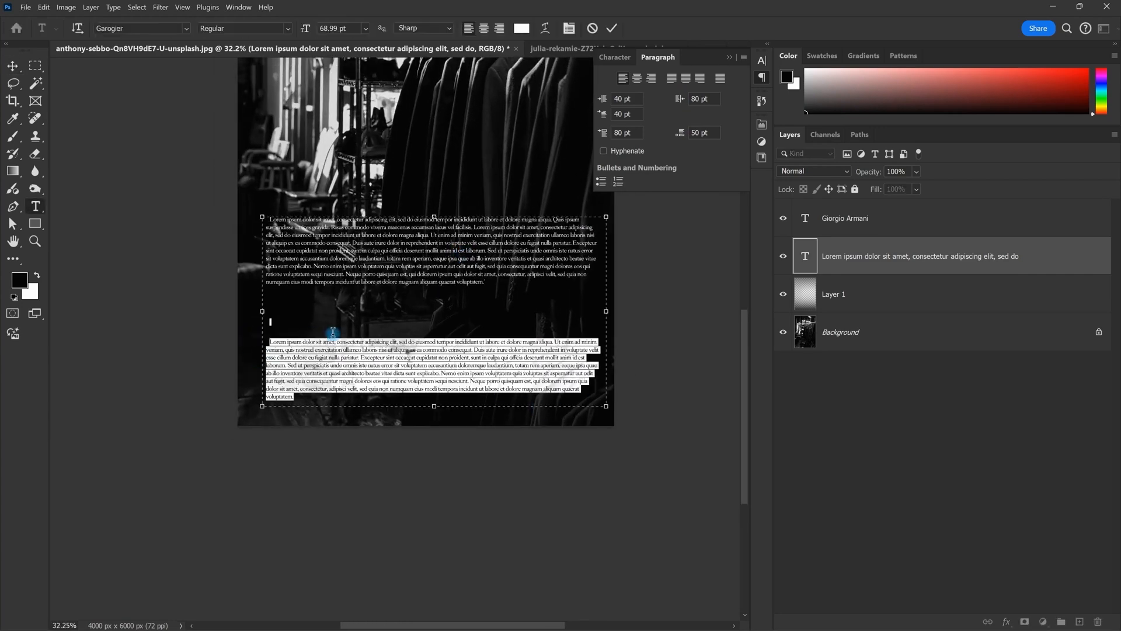
pyautogui.press('BackSpace')
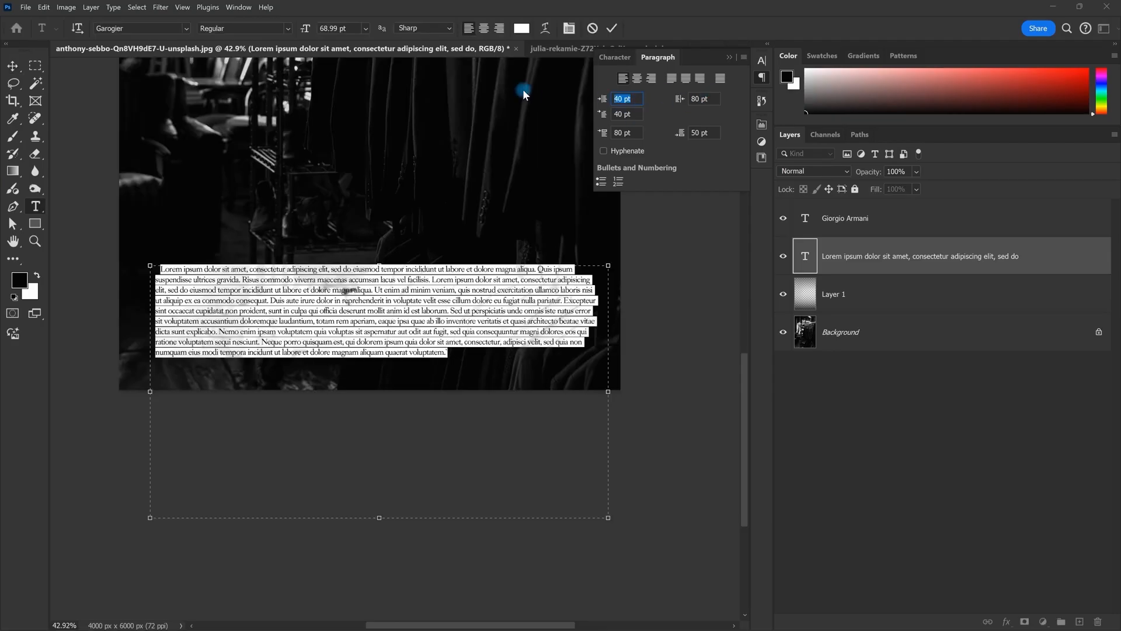
pyautogui.write('0')
pyautogui.press('Tab')
# Step: Set the remaining indent and spacing fields to 0 pt
pyautogui.write('0')
pyautogui.press('Tab')
pyautogui.write('0')
pyautogui.press('Tab')
pyautogui.write('0')
pyautogui.press('Tab')
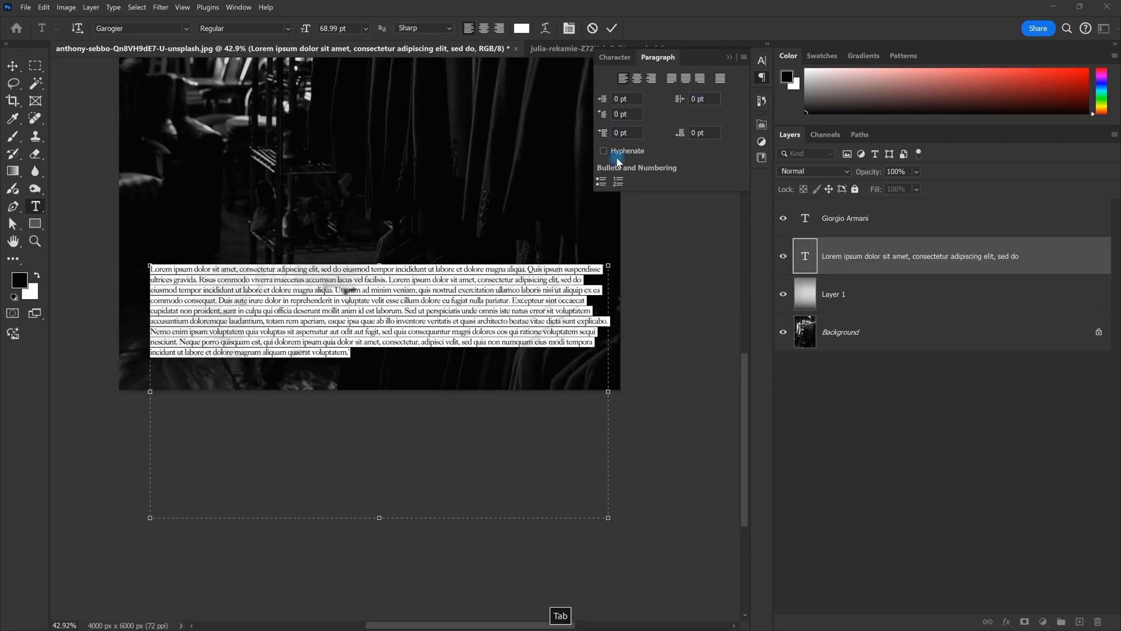
# Step: Narrow the text box slightly and center the paragraph's lines
pyautogui.moveTo(609, 369); pyautogui.dragTo(611, 363)
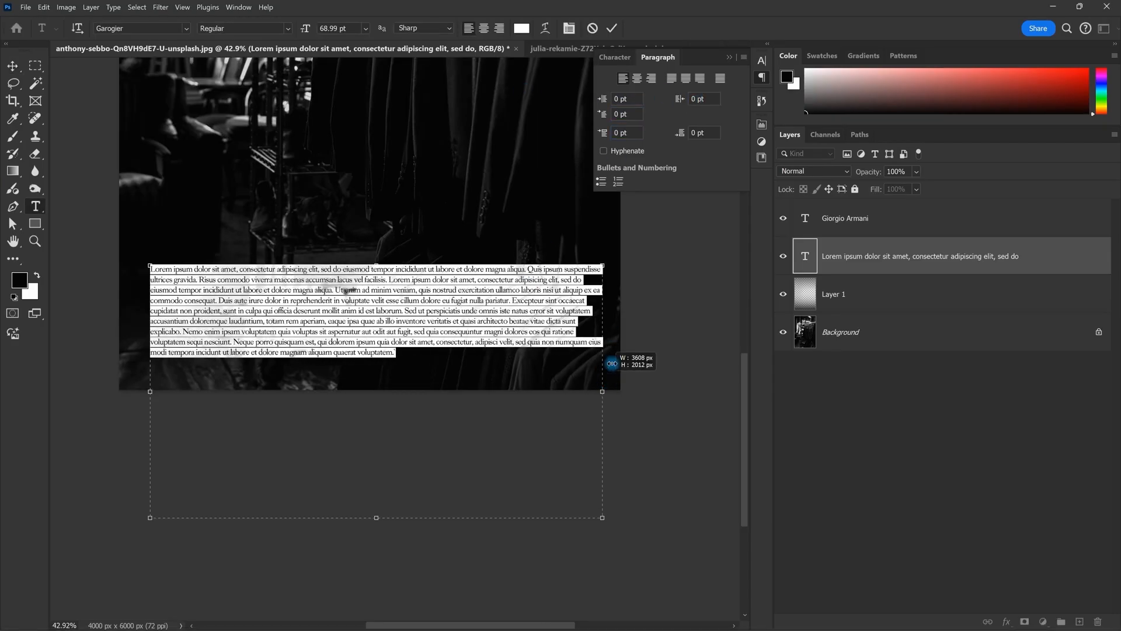
pyautogui.click(637, 78)
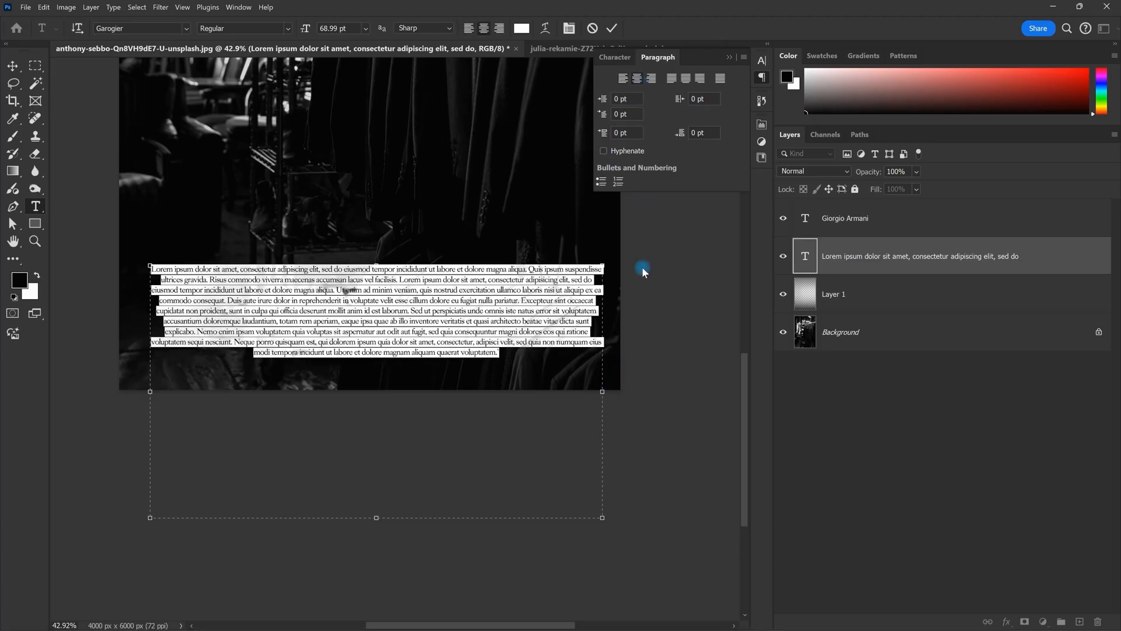
pyautogui.scroll(2, 527, 328)
pyautogui.scroll(-2, 592, 289)
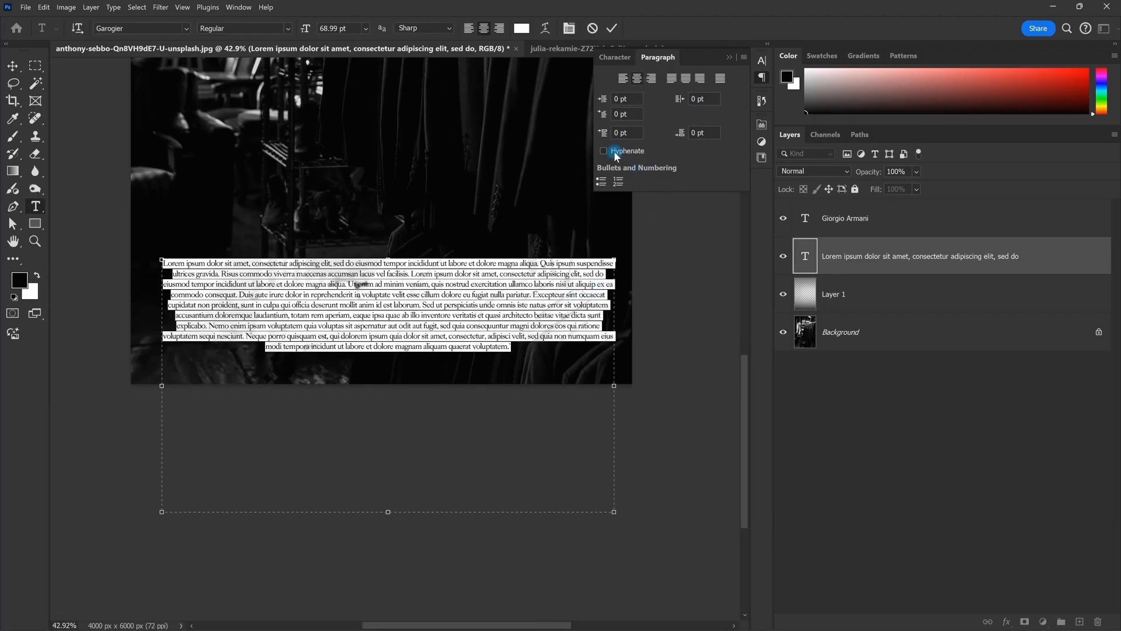
# Step: Turn on hyphenation for the paragraph and review the split words
pyautogui.click(615, 152)
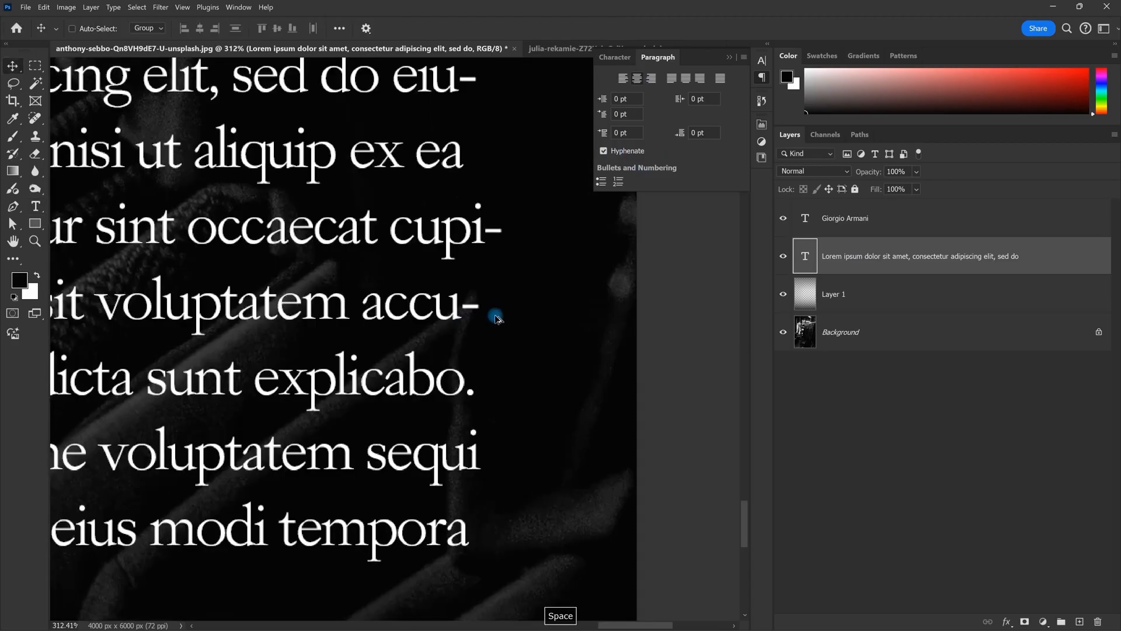
pyautogui.scroll(-8, 588, 316)
pyautogui.scroll(2, 538, 316)
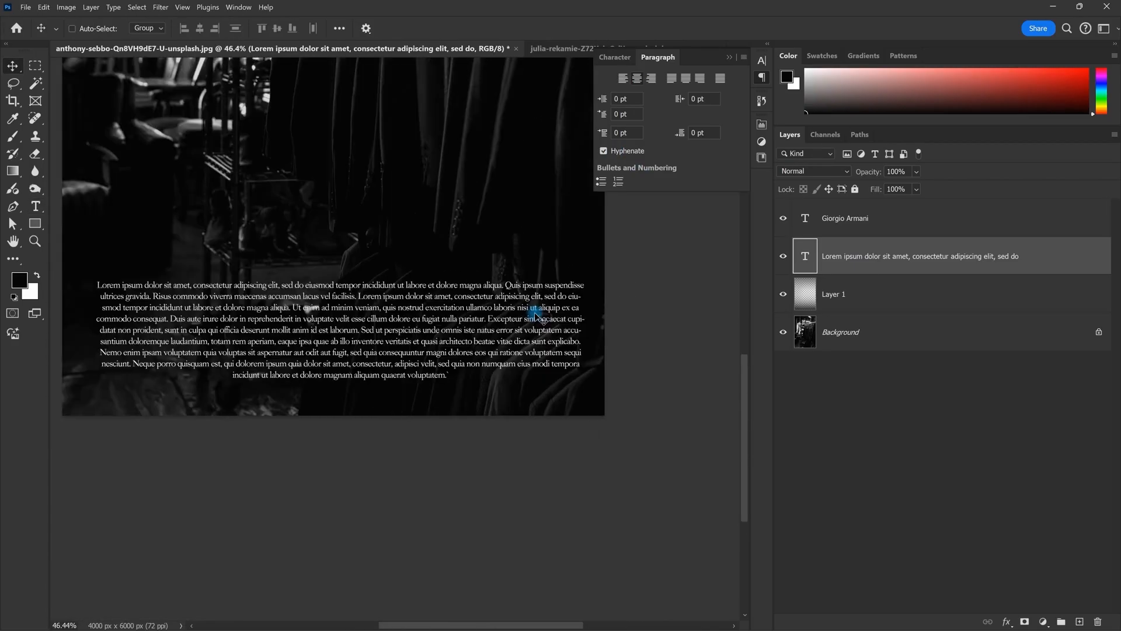
pyautogui.doubleClick(590, 307)
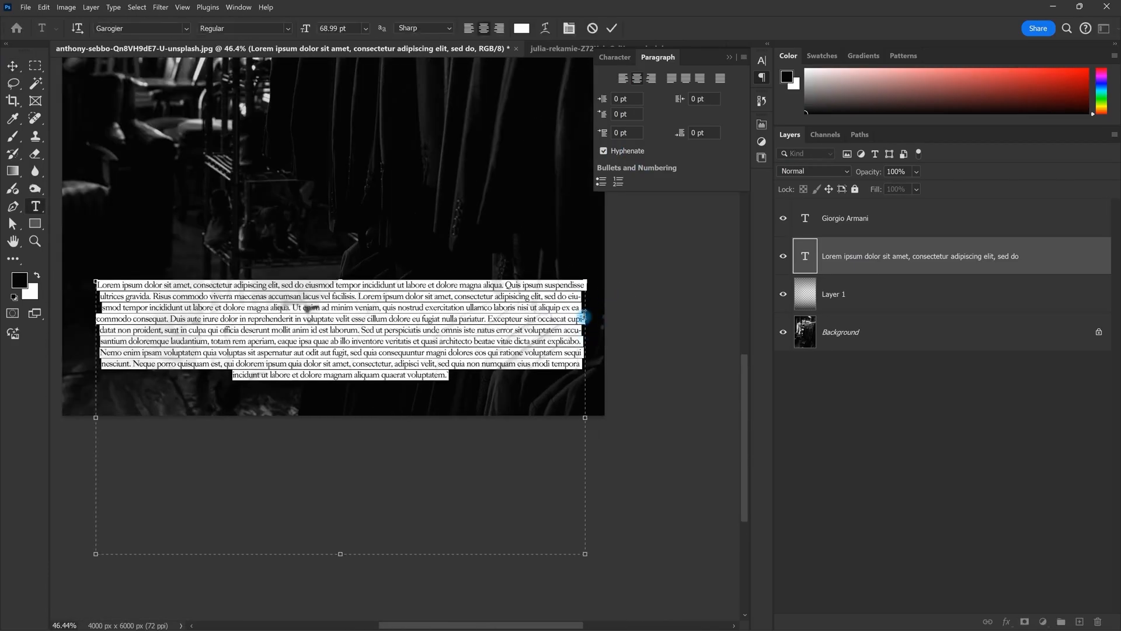
pyautogui.press('Escape')
pyautogui.scroll(6, 583, 321)
pyautogui.scroll(-3, 550, 318)
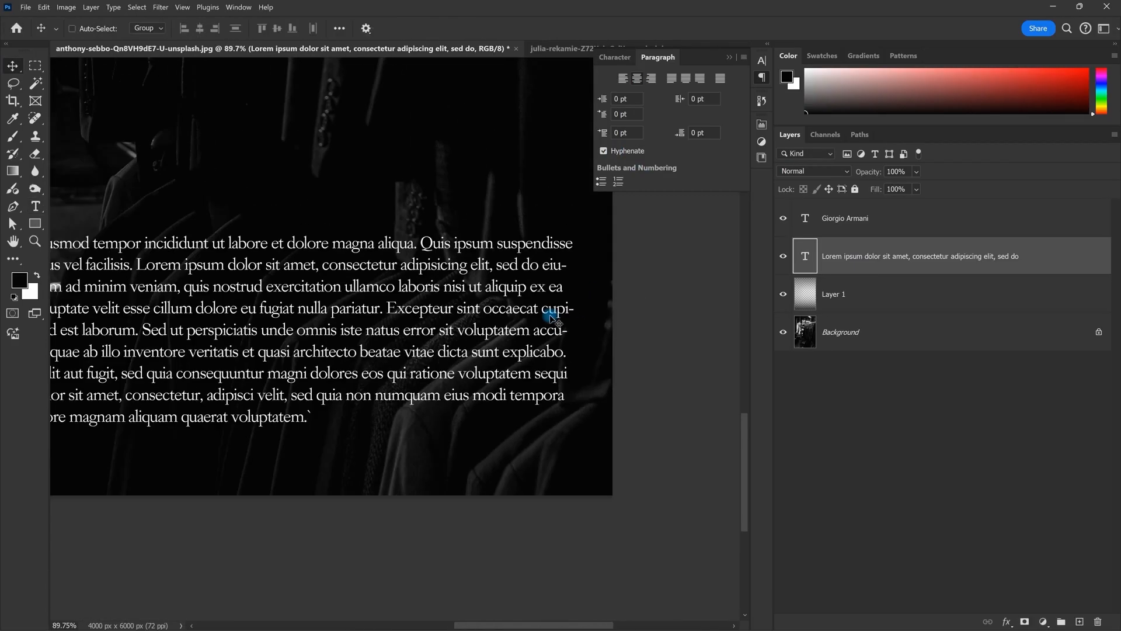
pyautogui.scroll(-2, 554, 318)
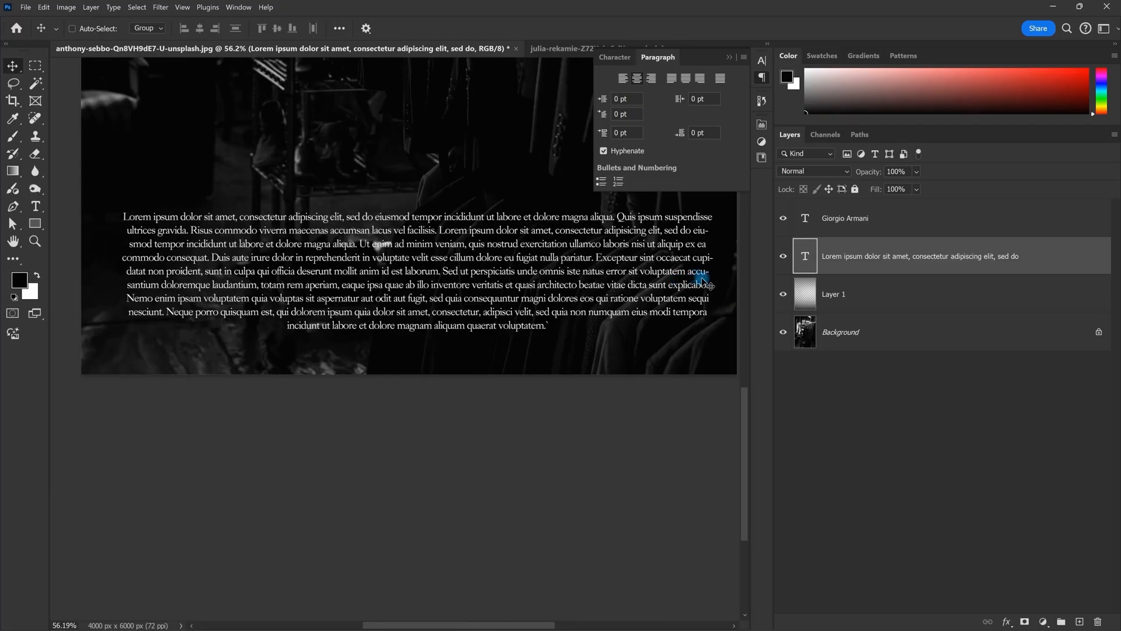
pyautogui.scroll(8, 704, 283)
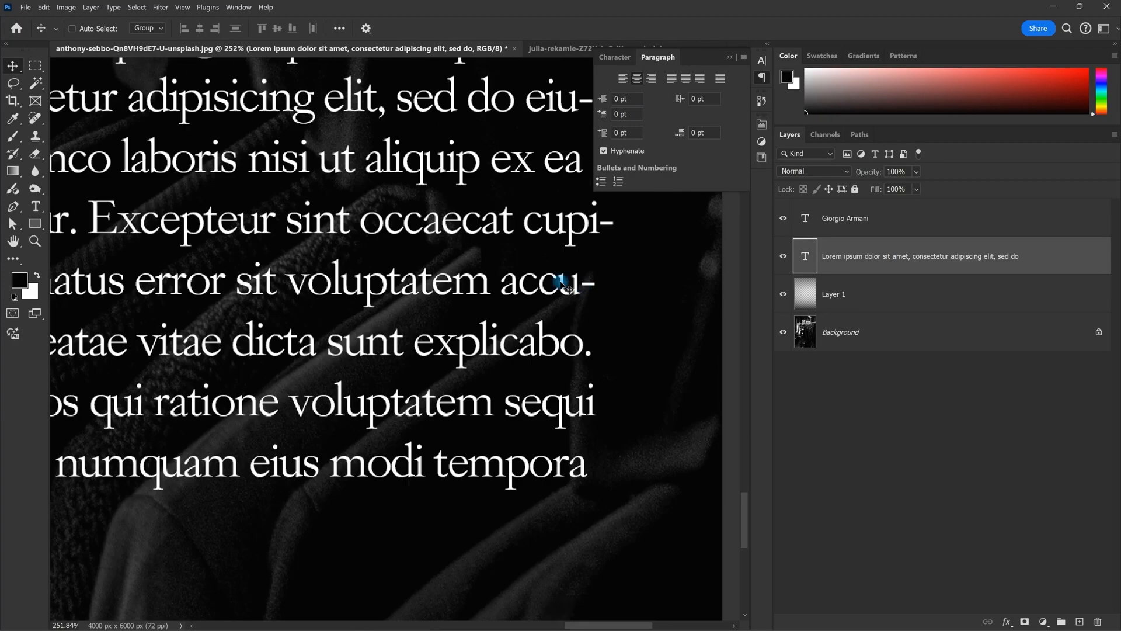
# Step: Check the split word 'accu-', then turn hyphenation off and on to compare, leaving it off
pyautogui.doubleClick(519, 291)
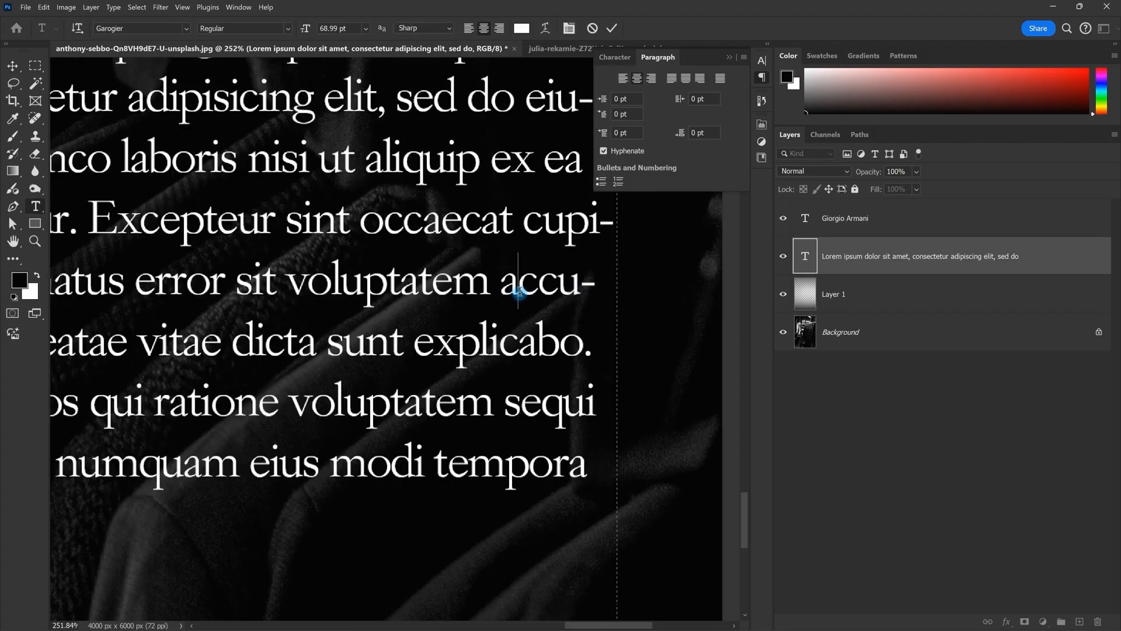
pyautogui.moveTo(500, 292); pyautogui.dragTo(626, 294)
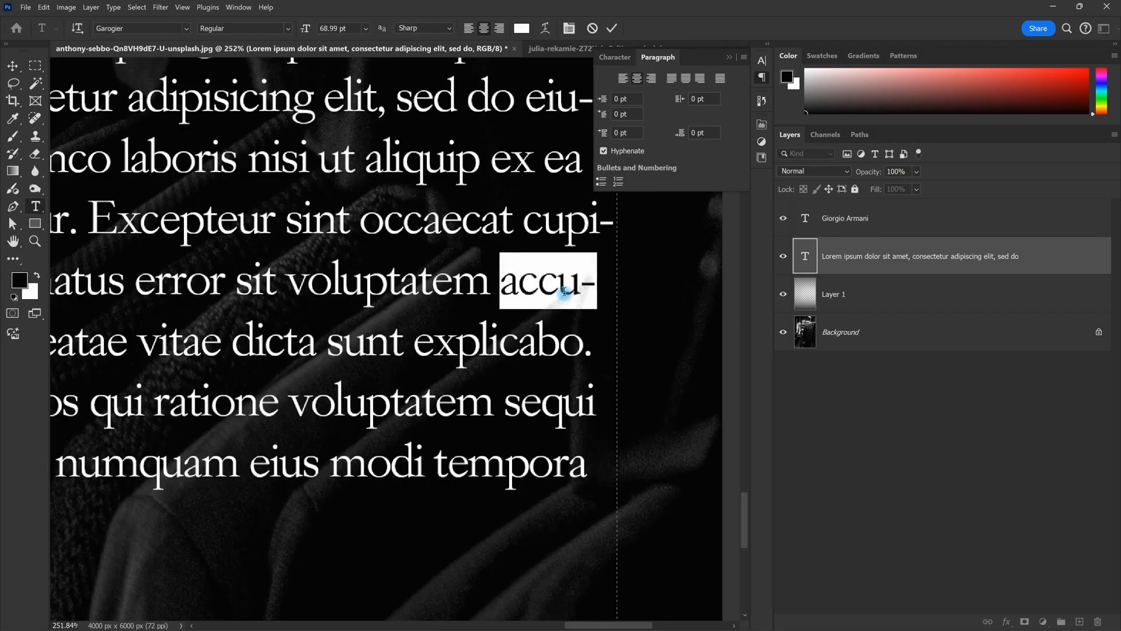
pyautogui.click(504, 282)
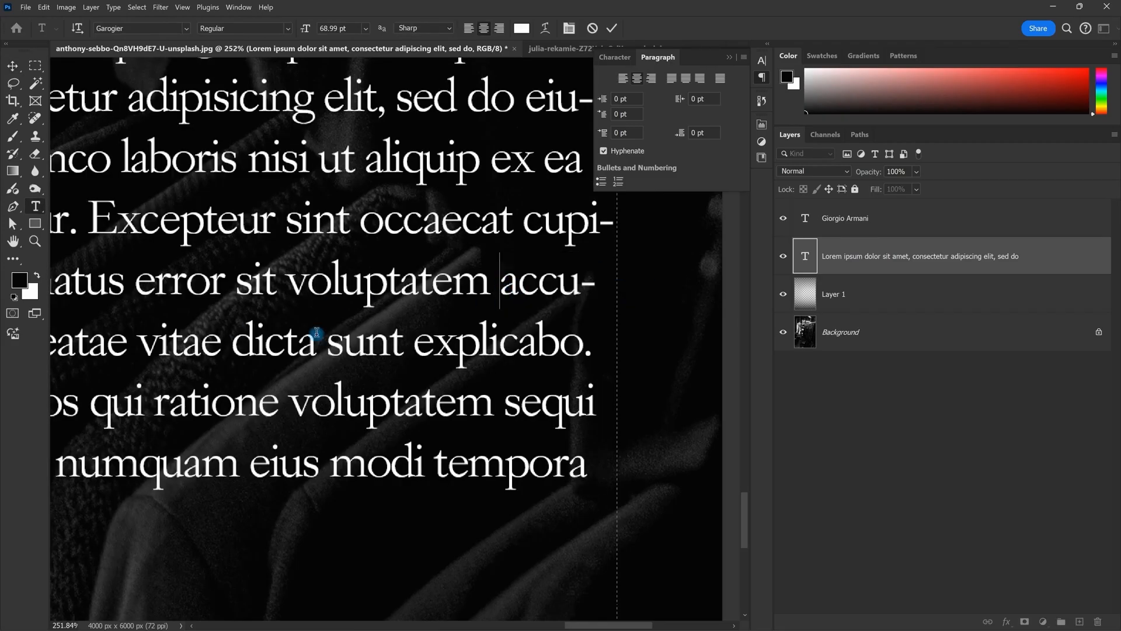
pyautogui.moveTo(506, 284); pyautogui.dragTo(601, 283)
pyautogui.click(605, 282)
pyautogui.click(604, 151)
pyautogui.click(616, 154)
pyautogui.click(614, 155)
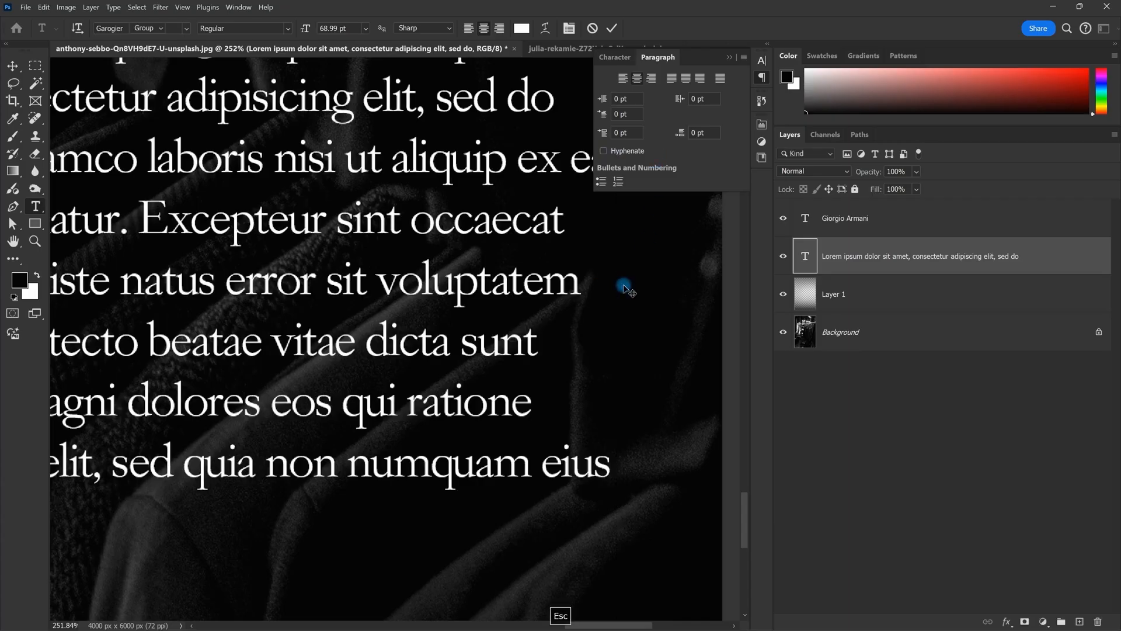
# Step: Zoom out to view the whole Giorgio Armani poster and switch to the Text Tool document
pyautogui.moveTo(627, 288); pyautogui.dragTo(565, 277)
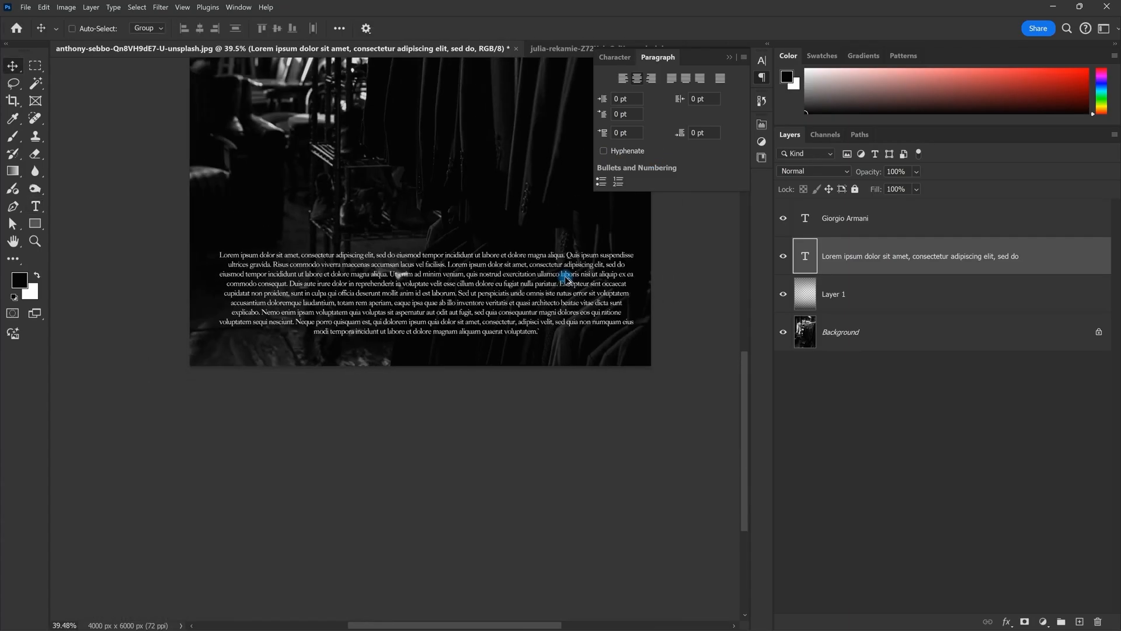
pyautogui.scroll(3, 565, 278)
pyautogui.moveTo(569, 223); pyautogui.dragTo(560, 283)
pyautogui.scroll(-4, 559, 282)
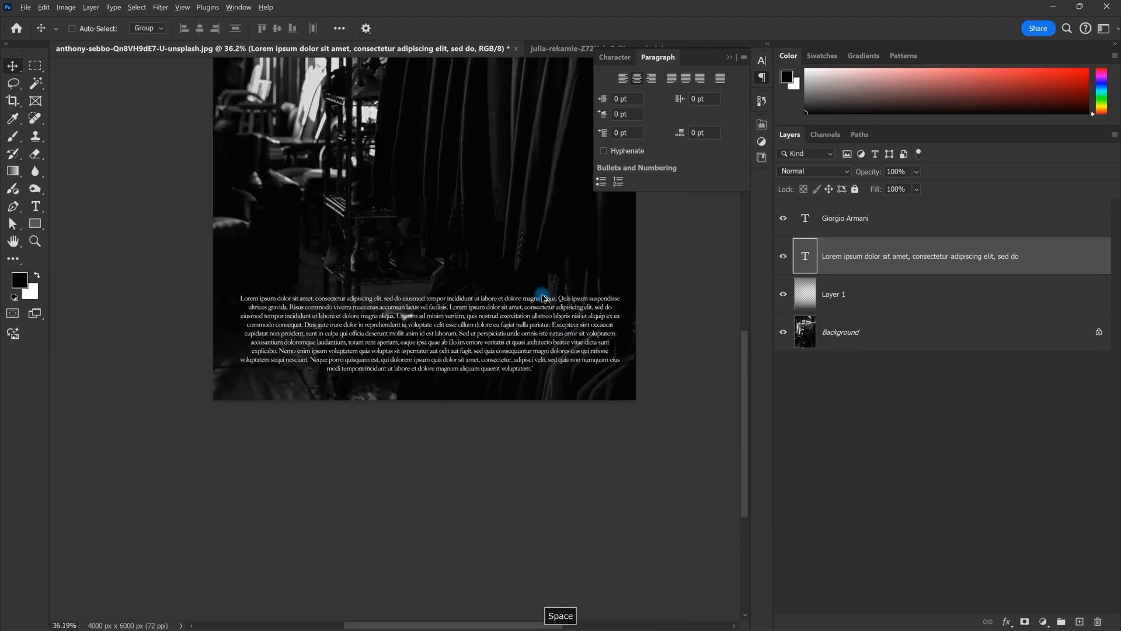
pyautogui.moveTo(503, 217); pyautogui.dragTo(494, 347)
pyautogui.scroll(3, 494, 347)
pyautogui.scroll(-3, 495, 347)
pyautogui.scroll(2, 488, 408)
pyautogui.scroll(-3, 470, 376)
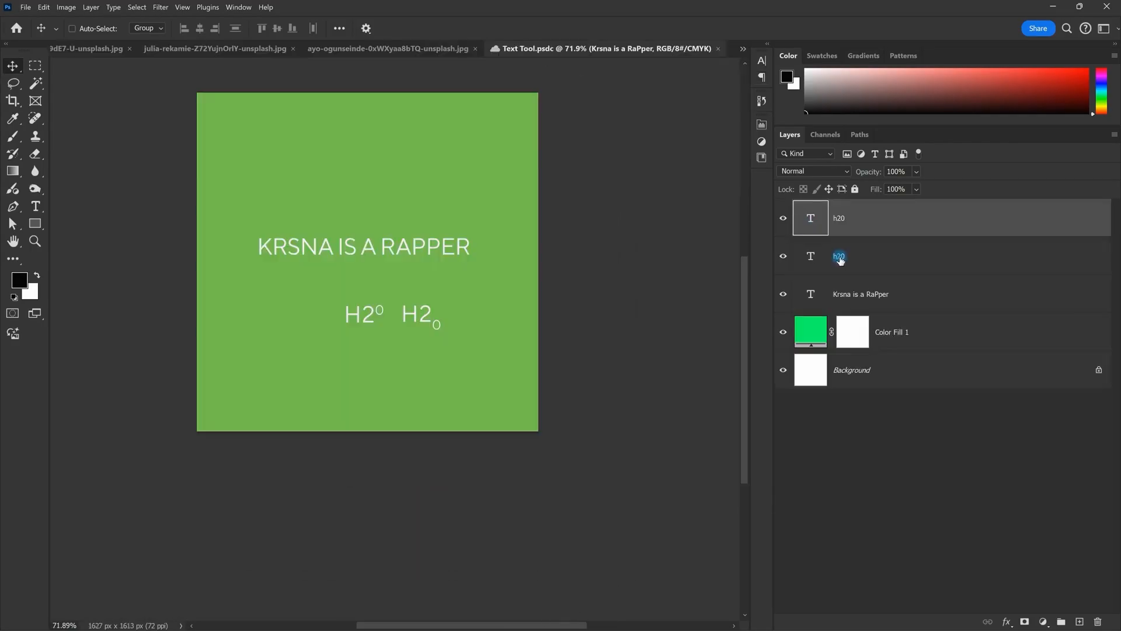
pyautogui.keyDown('shift'); pyautogui.click(841, 253); pyautogui.keyUp('shift')
# Step: Delete the existing text layers and type 'AKASH' as a new text layer
pyautogui.press('Delete')
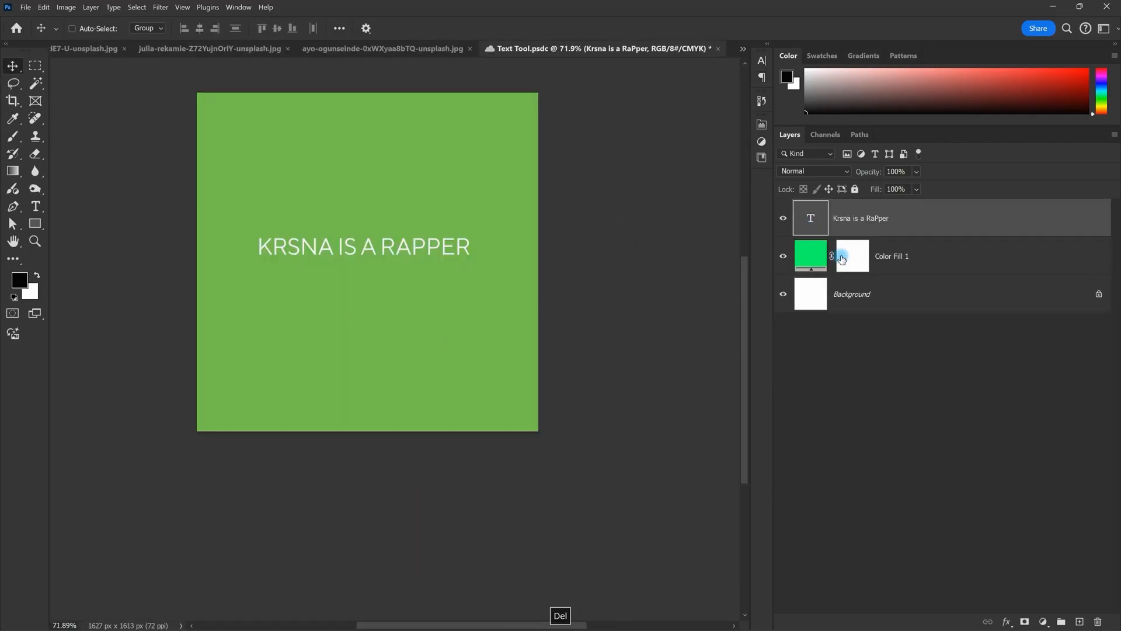
pyautogui.press('Delete')
pyautogui.scroll(1, 336, 285)
pyautogui.scroll(2, 311, 265)
pyautogui.moveTo(300, 258); pyautogui.dragTo(331, 278)
pyautogui.press('t')
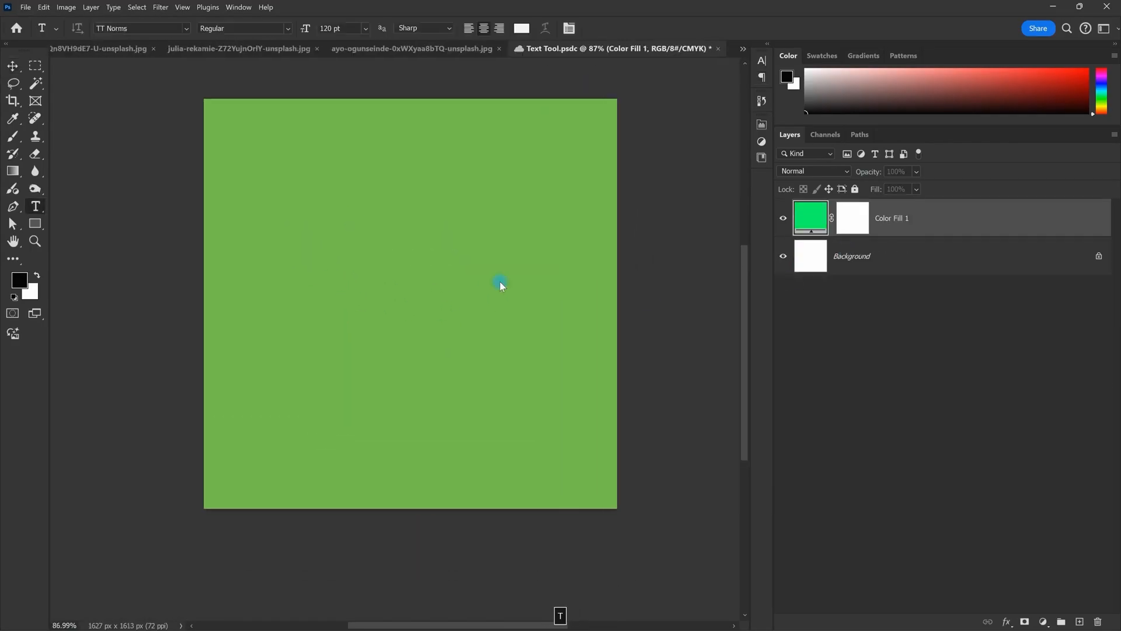
pyautogui.click(351, 219)
pyautogui.scroll(1, 363, 144)
pyautogui.write('AKASH')
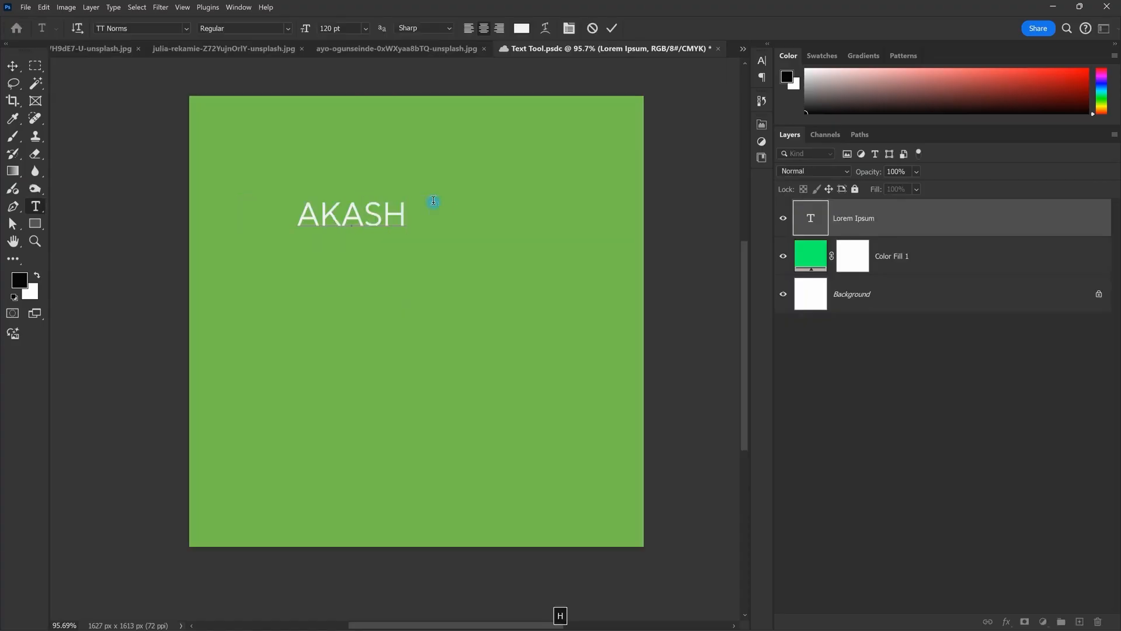
# Step: Make AKASH a bulleted list and add AHGIDHAHG, DFGAJFDAHGA, DGJaghaga and mjdfafagigh
pyautogui.click(569, 28)
pyautogui.click(657, 56)
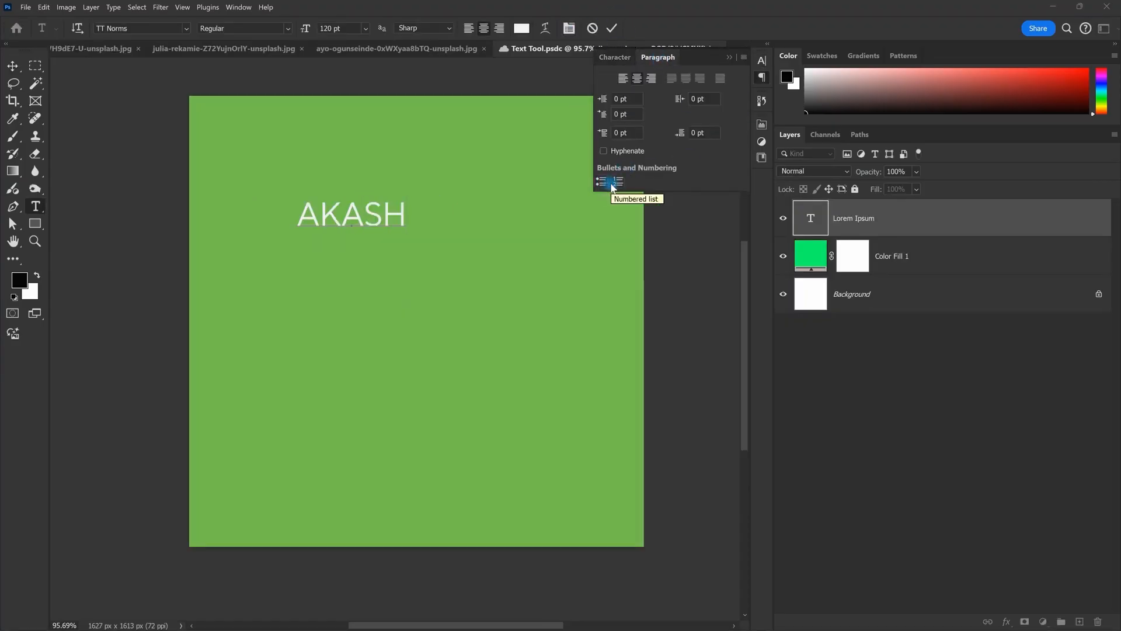
pyautogui.click(600, 184)
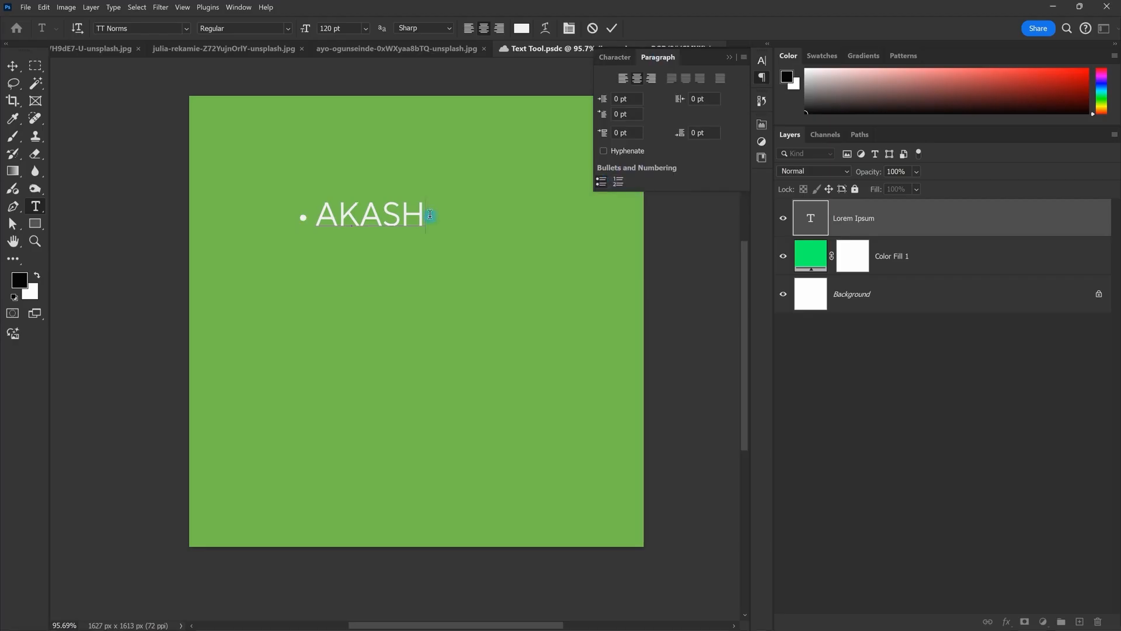
pyautogui.press('Return')
pyautogui.write('AHGIDHAHG')
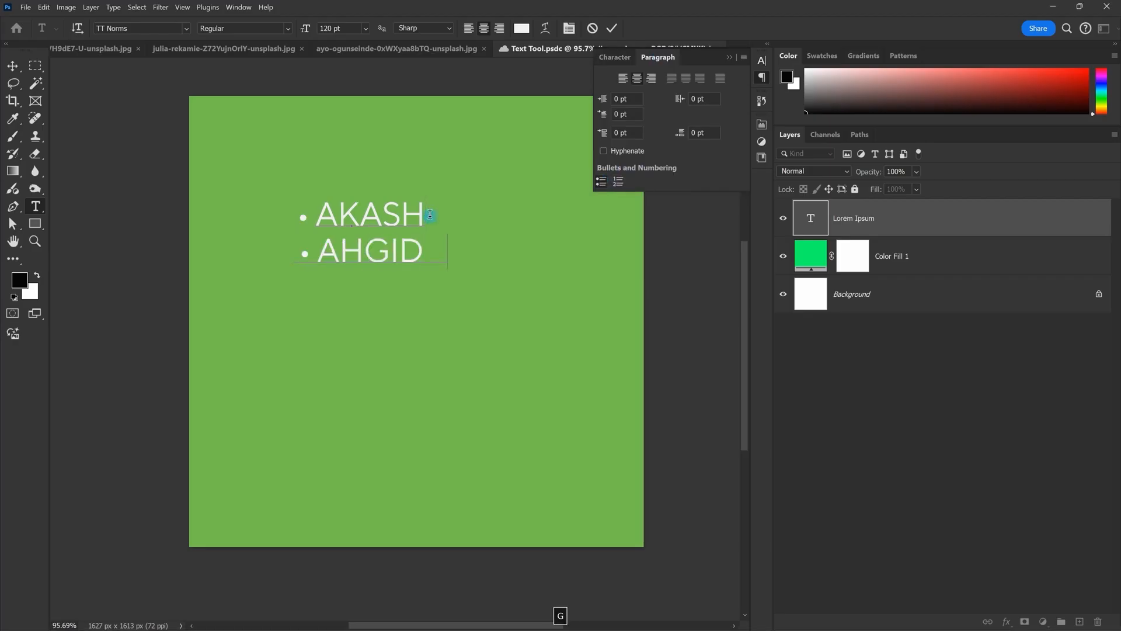
pyautogui.press('Return')
pyautogui.write('DFGAJFDAHGA')
pyautogui.press('Return')
pyautogui.write('DGJaghaga')
pyautogui.press('Return')
pyautogui.write('mjdfafagigh')
pyautogui.hotkey('ctrl', 'Return')
pyautogui.press('v')
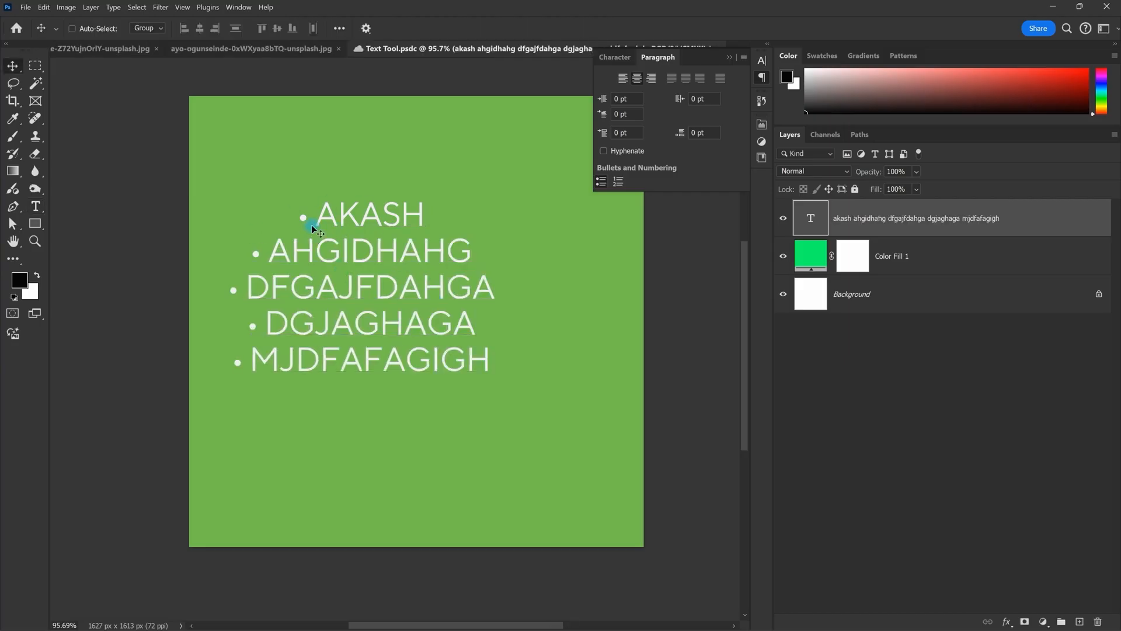
# Step: Left-align the bulleted list and move it lower on the canvas
pyautogui.doubleClick(444, 289)
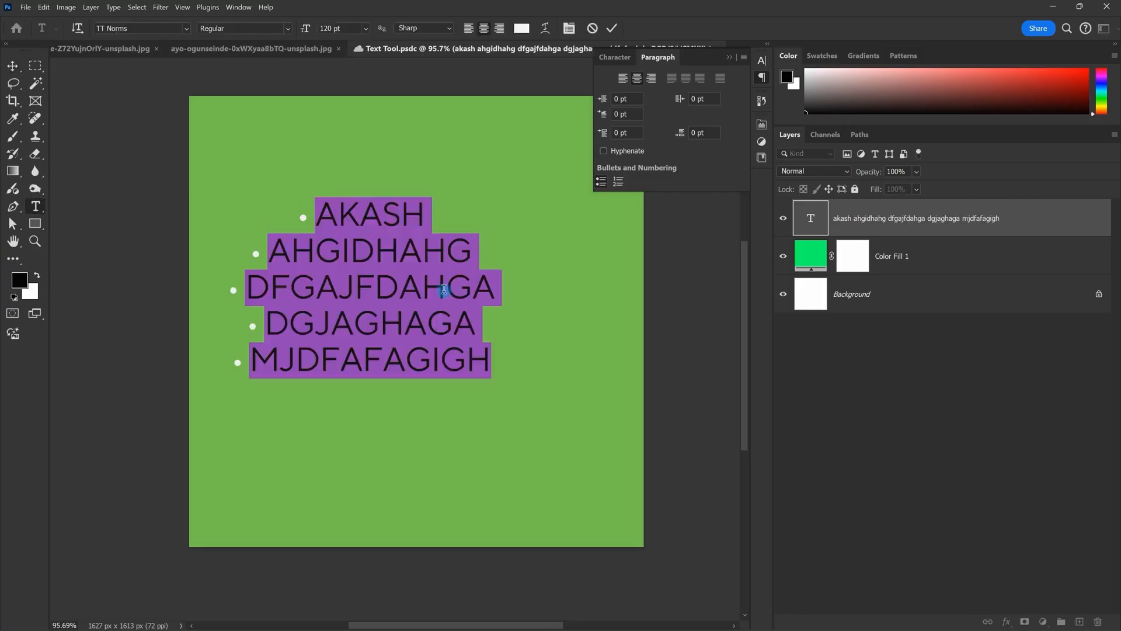
pyautogui.click(624, 83)
pyautogui.press('Escape')
pyautogui.press('v')
pyautogui.moveTo(507, 299); pyautogui.dragTo(453, 352)
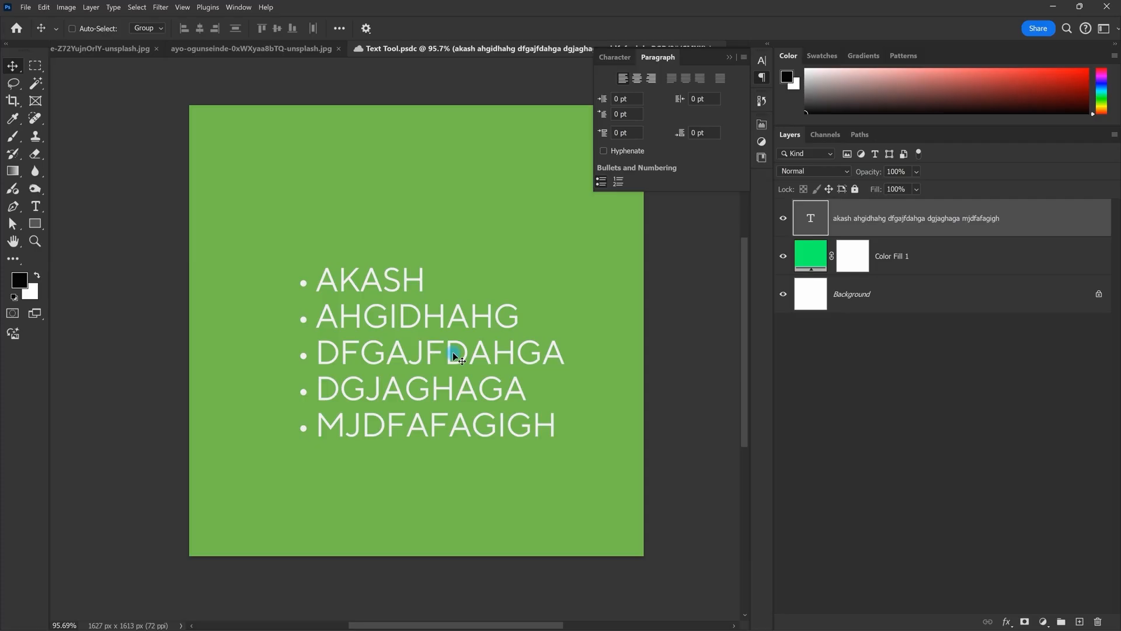
# Step: Convert the bullets into a numbered list
pyautogui.doubleClick(408, 349)
pyautogui.click(619, 183)
pyautogui.press('Escape')
pyautogui.press('v')
# Step: Delete the list text layer and collapse the character settings panel
pyautogui.scroll(-3, 401, 445)
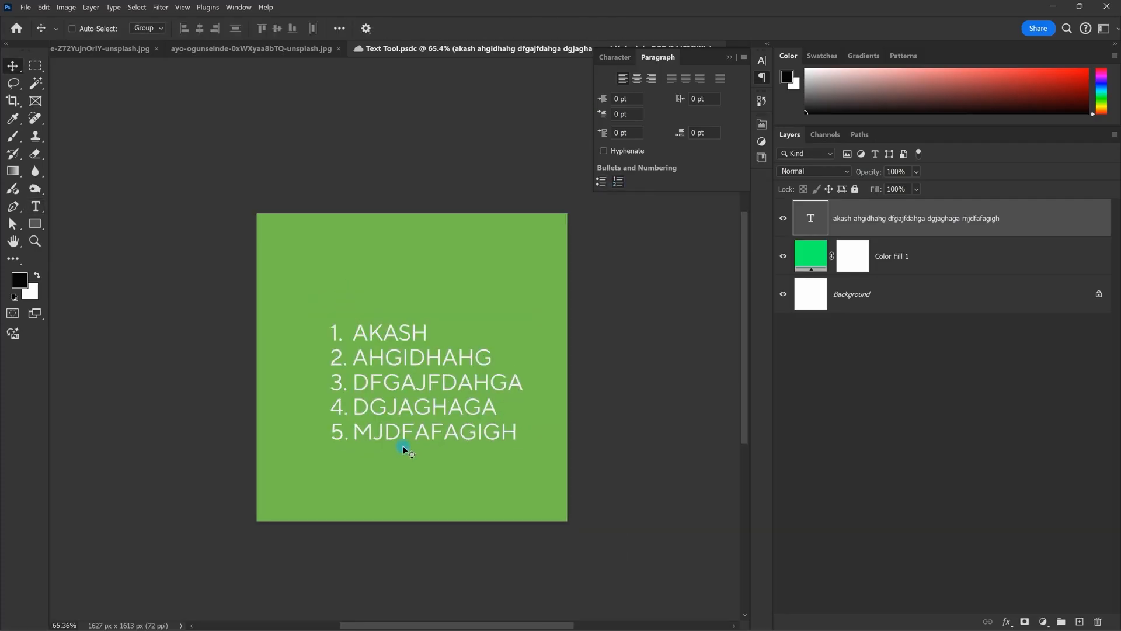
pyautogui.press('Delete')
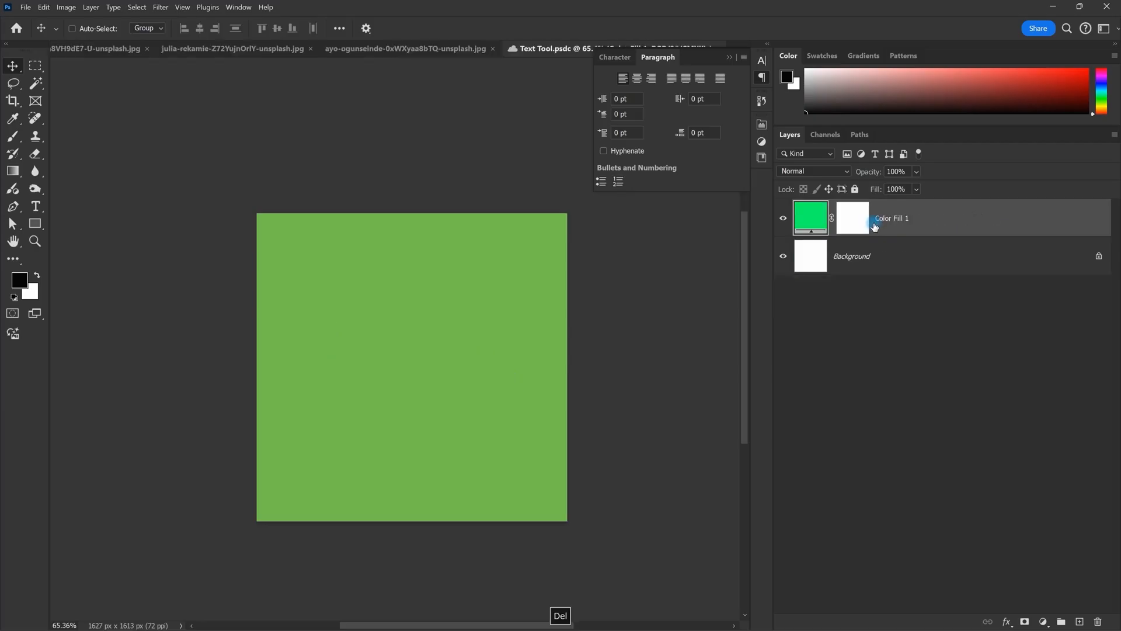
pyautogui.scroll(3, 572, 299)
pyautogui.scroll(-4, 573, 288)
pyautogui.scroll(3, 505, 285)
pyautogui.press('space')
pyautogui.moveTo(503, 285); pyautogui.dragTo(494, 220)
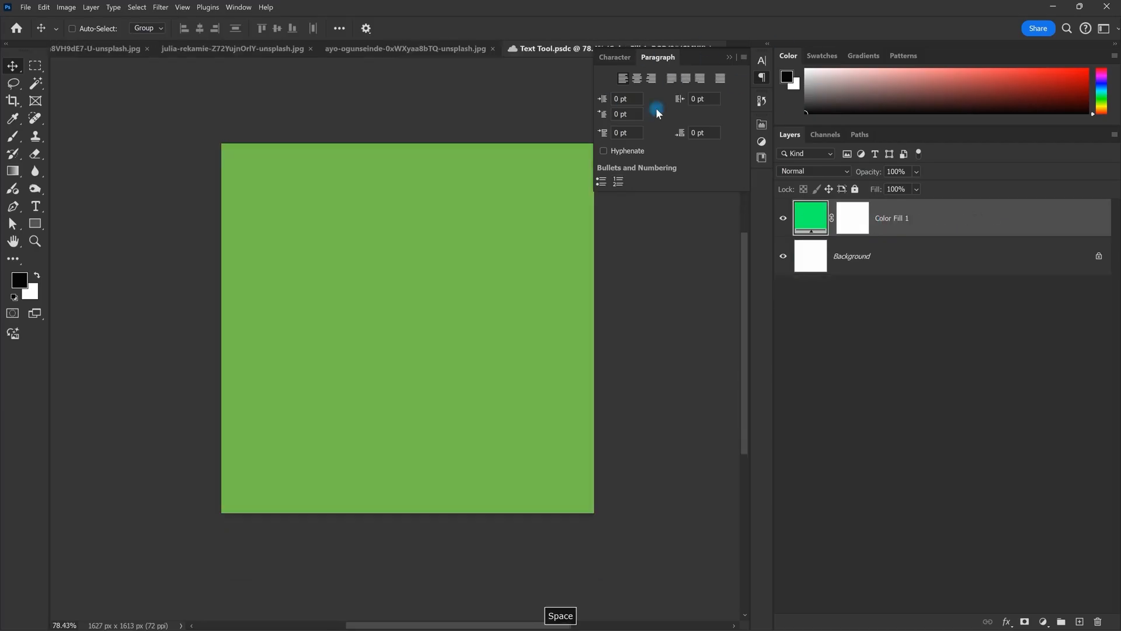
pyautogui.click(625, 58)
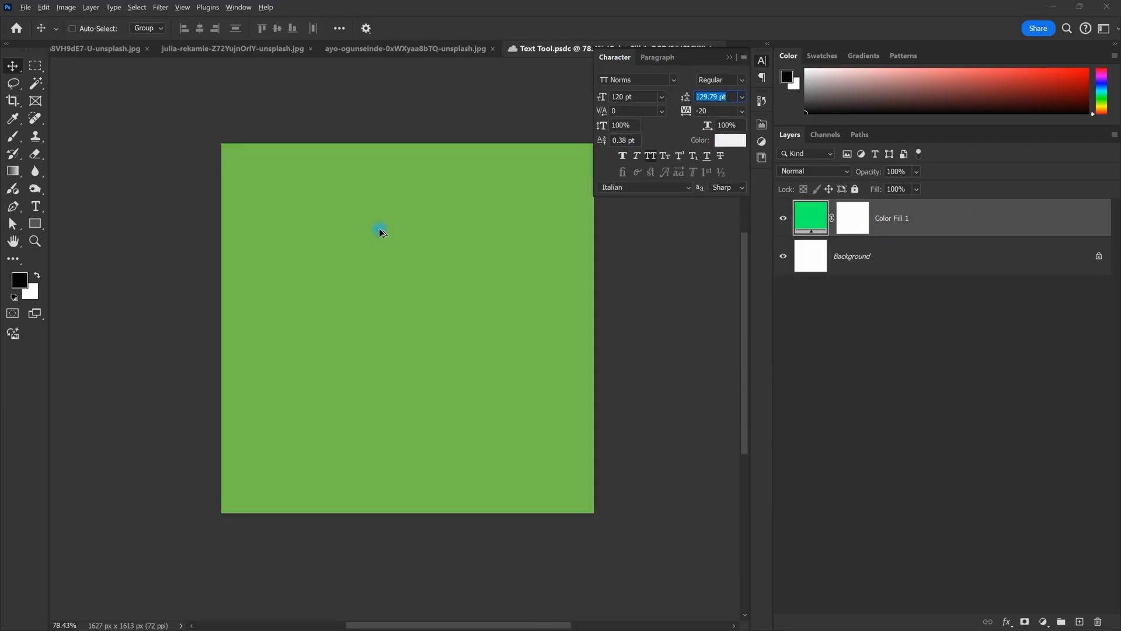
pyautogui.scroll(1, 479, 260)
pyautogui.scroll(-1, 467, 257)
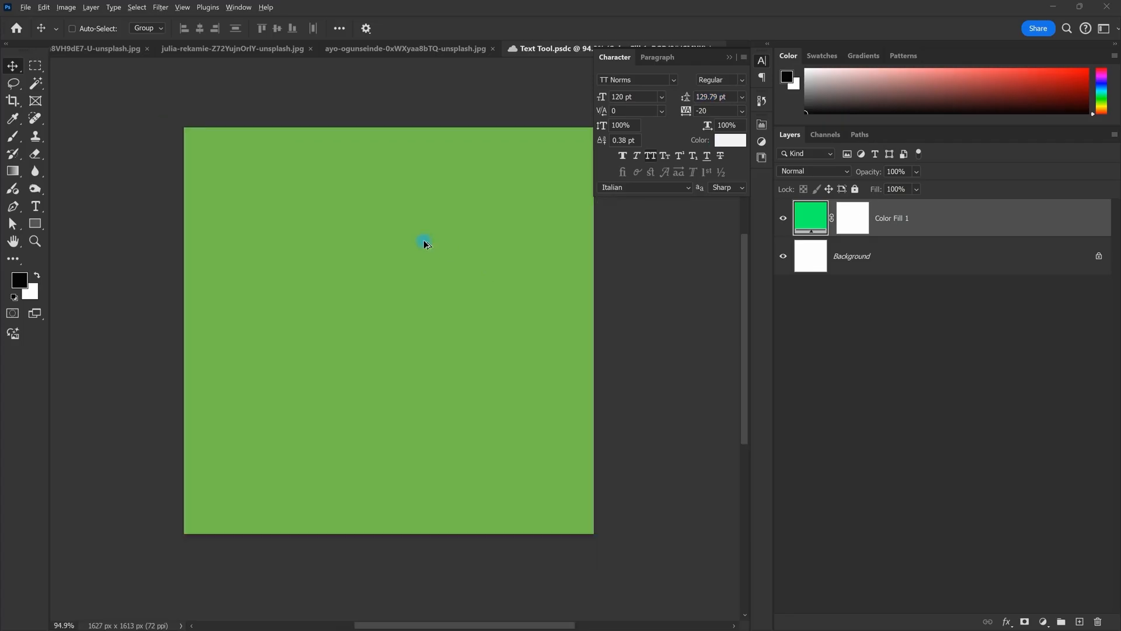
pyautogui.click(729, 58)
# Step: Cycle through the open documents and switch to the 453700572 GQ Style cover PSD
pyautogui.click(406, 51)
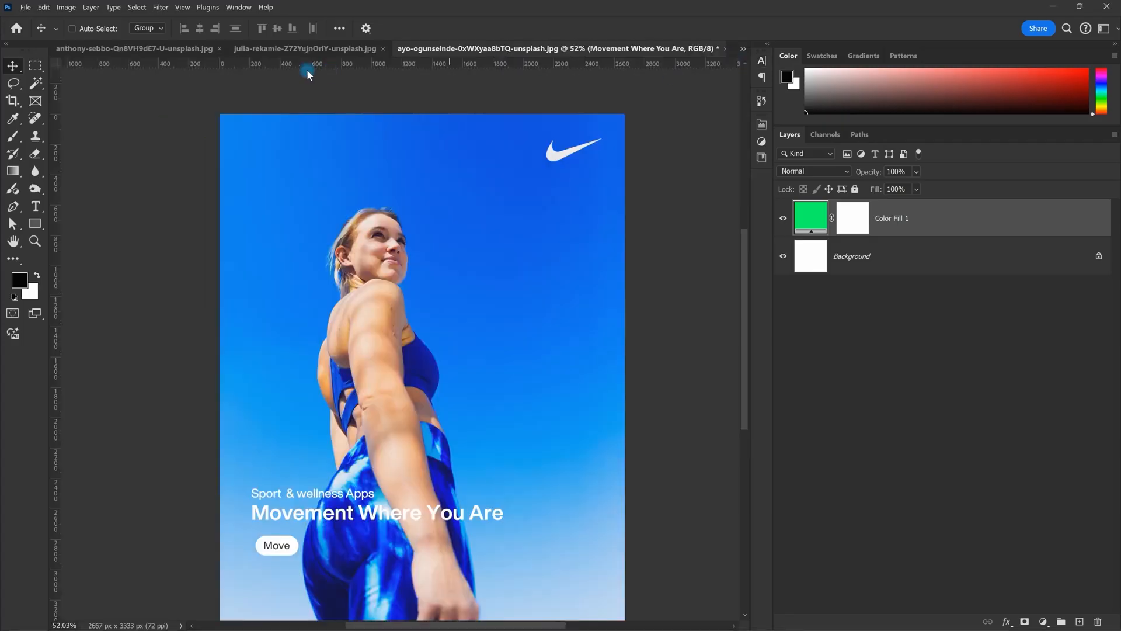
pyautogui.click(280, 52)
pyautogui.click(149, 52)
pyautogui.click(743, 48)
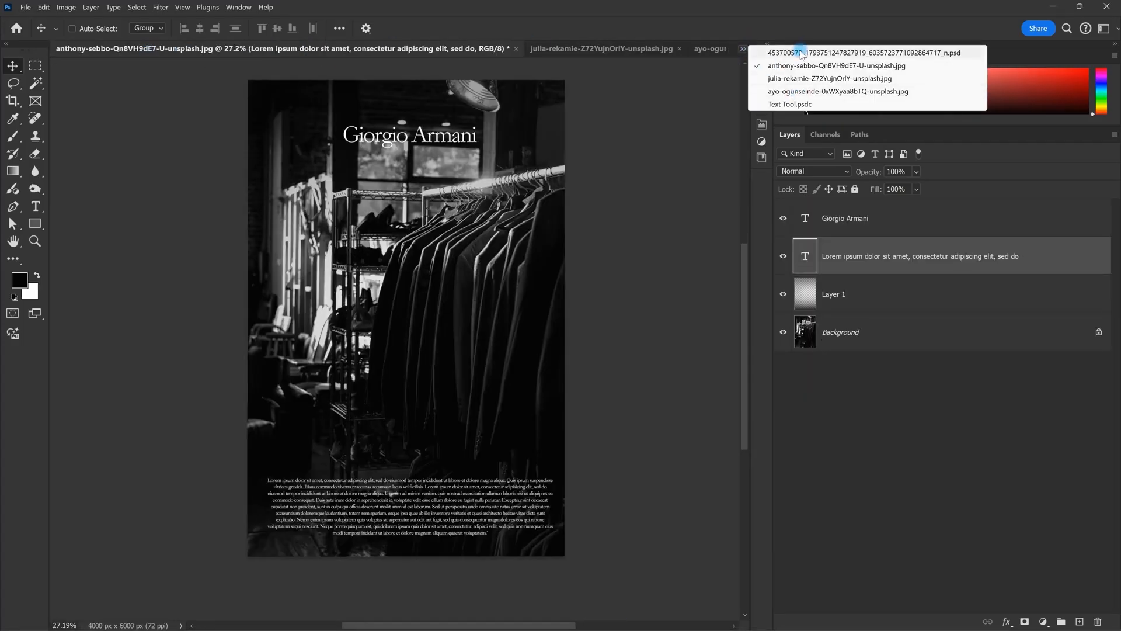
pyautogui.click(817, 92)
# Step: Briefly show only the Background layer, restore all layers, then zoom and pan over the cover
pyautogui.scroll(-1, 444, 224)
pyautogui.scroll(-2, 841, 348)
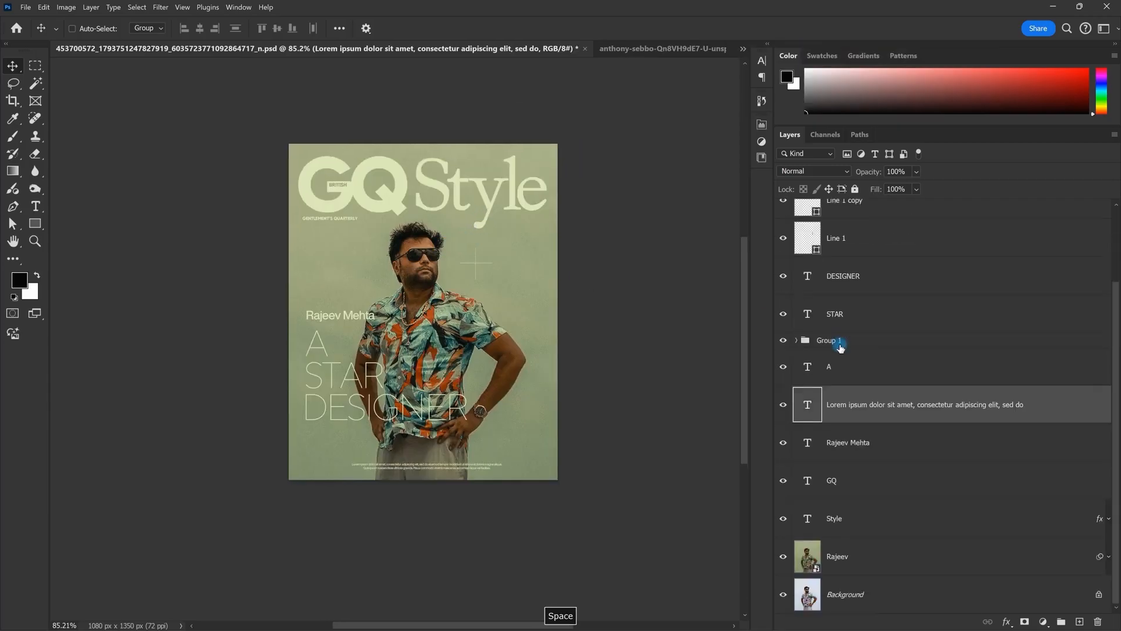
pyautogui.keyDown('alt'); pyautogui.click(783, 594); pyautogui.keyUp('alt')
pyautogui.keyDown('alt'); pyautogui.click(783, 594); pyautogui.keyUp('alt')
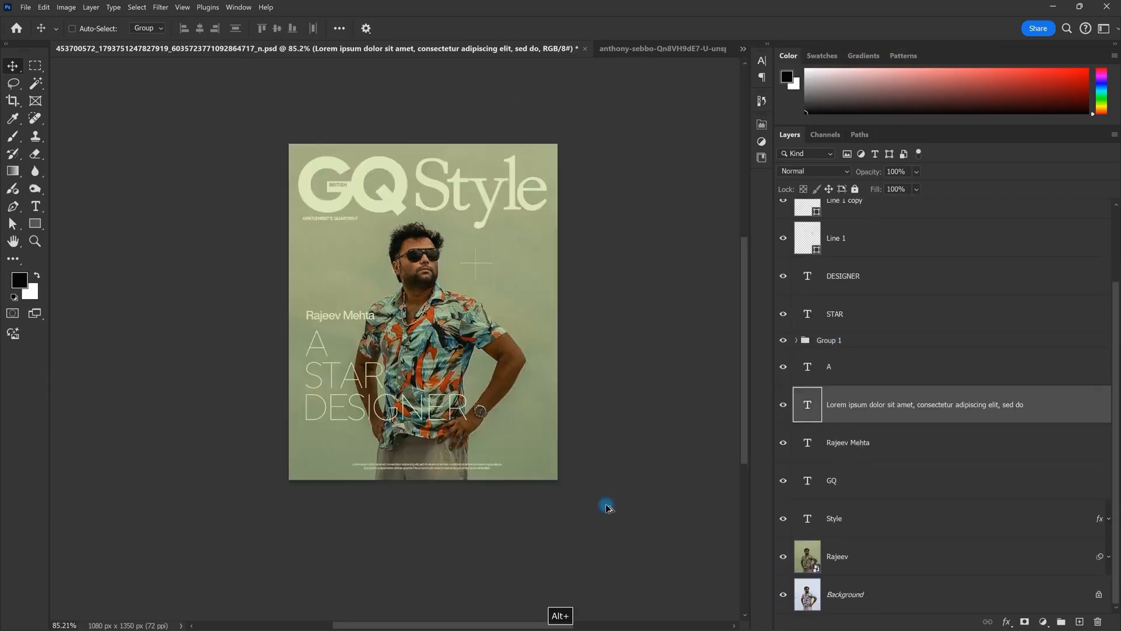
pyautogui.scroll(1, 426, 422)
pyautogui.moveTo(468, 245); pyautogui.dragTo(469, 296)
pyautogui.scroll(2, 467, 312)
pyautogui.scroll(-3, 462, 309)
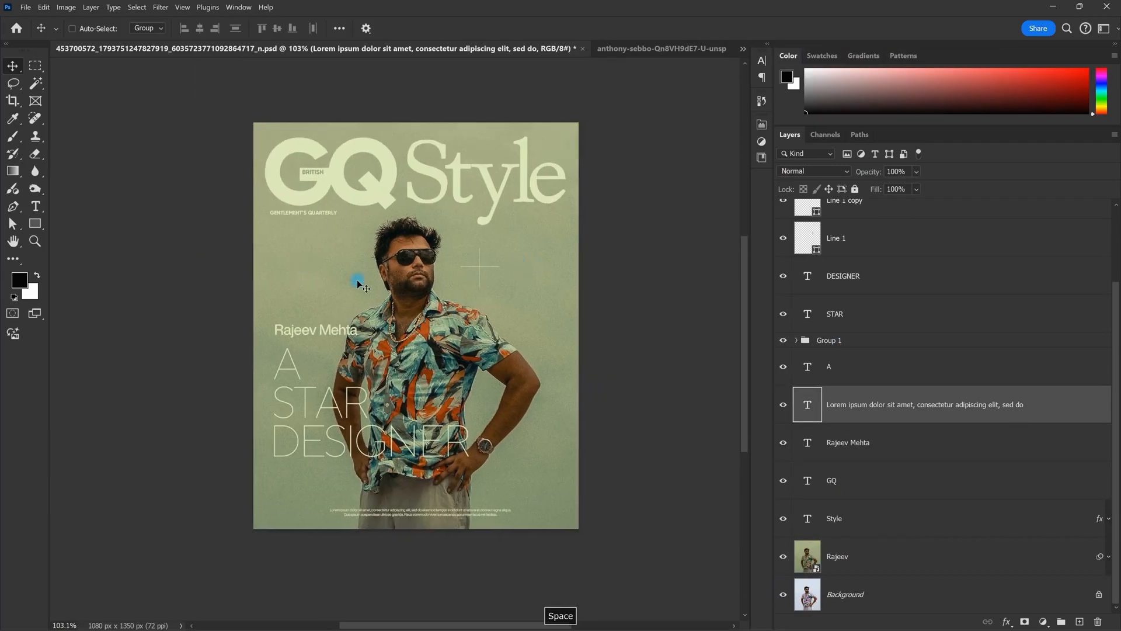
pyautogui.scroll(1, 377, 289)
pyautogui.scroll(2, 911, 315)
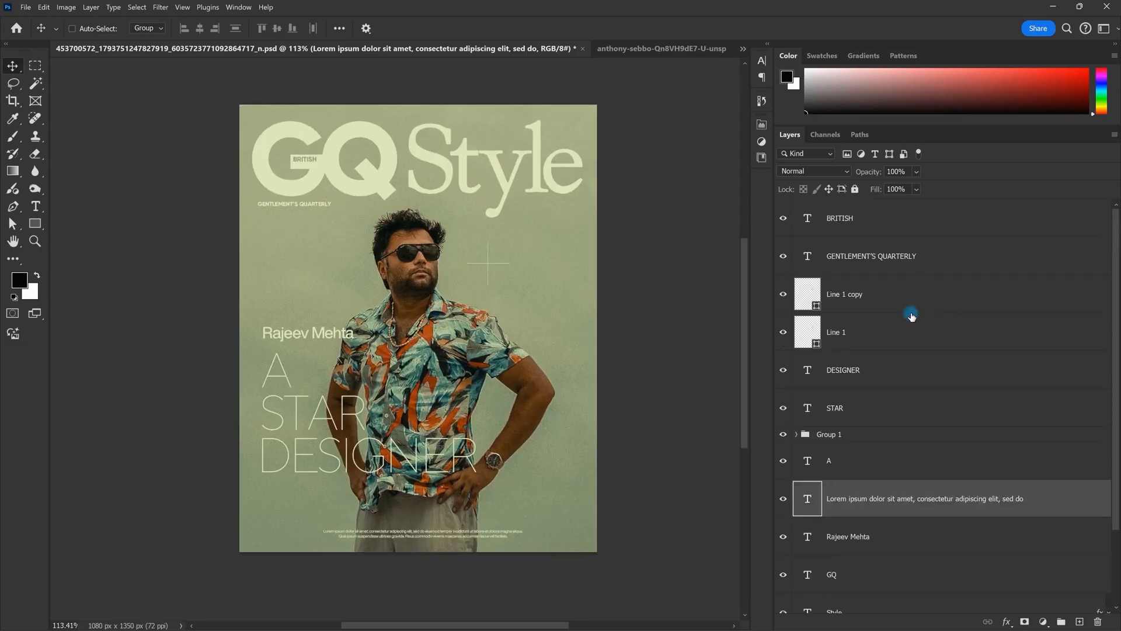
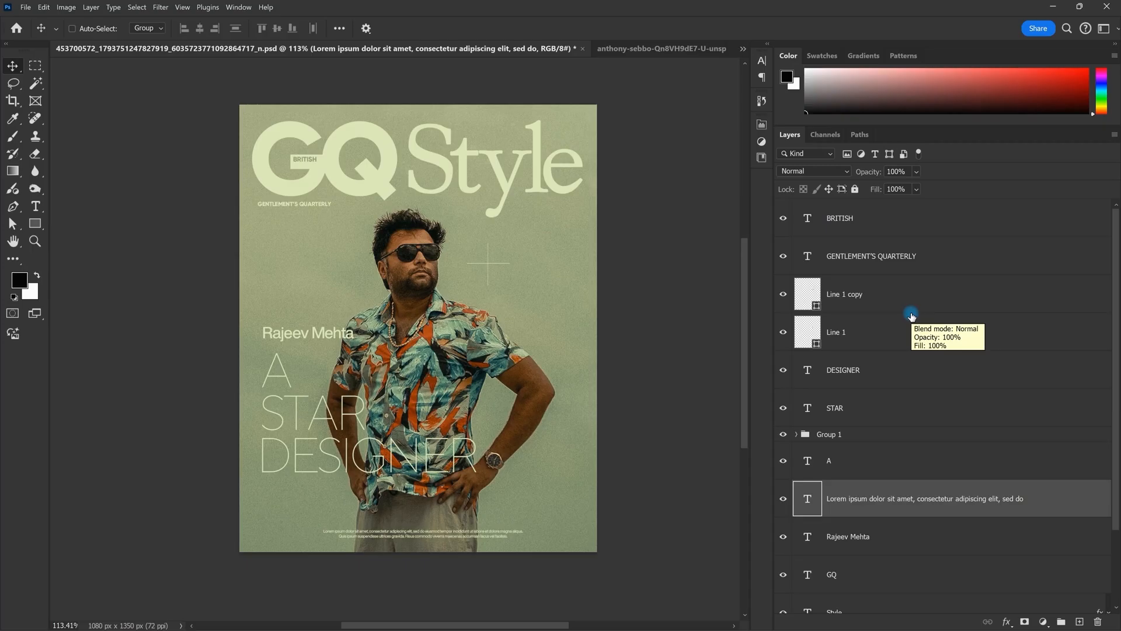
# Step: Float the GQ cover in its own window and choose Duplicate from its title-bar menu
pyautogui.scroll(-3, 436, 84)
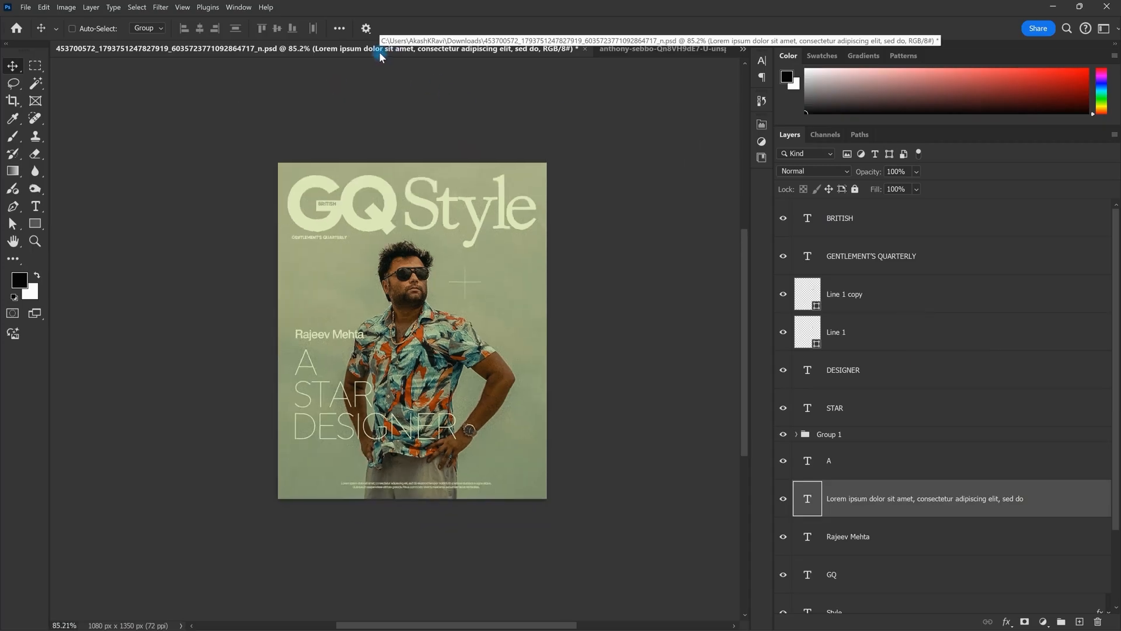
pyautogui.moveTo(405, 49); pyautogui.dragTo(406, 105)
pyautogui.rightClick(231, 109)
pyautogui.click(258, 115)
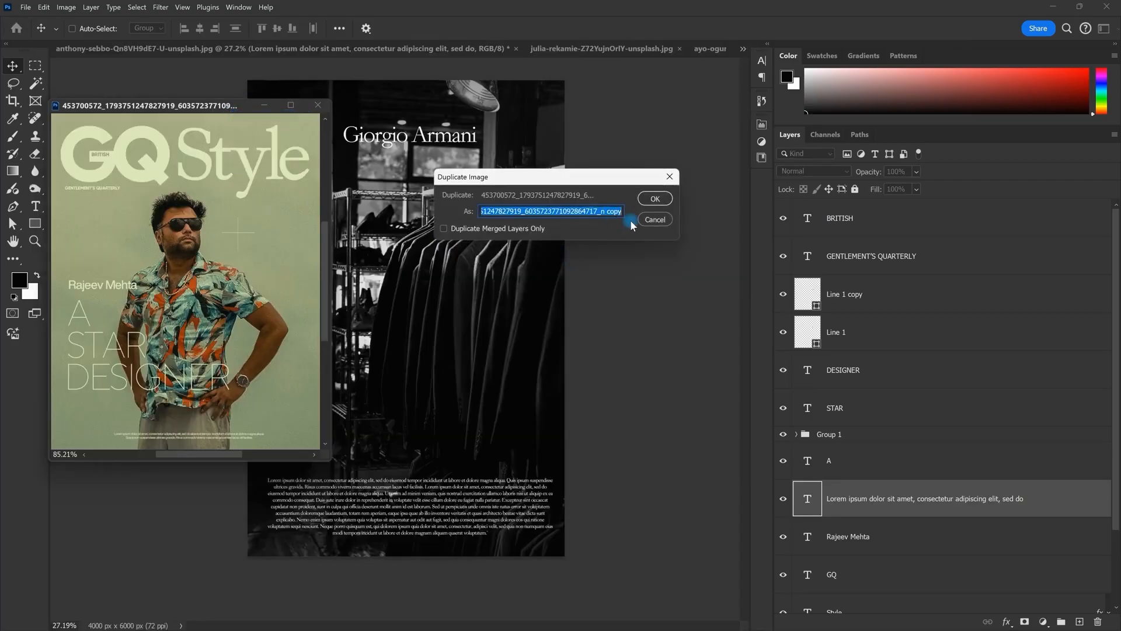
# Step: Name the duplicate with the designer's name followed by ' - Fashion Test'
pyautogui.write('hta ')
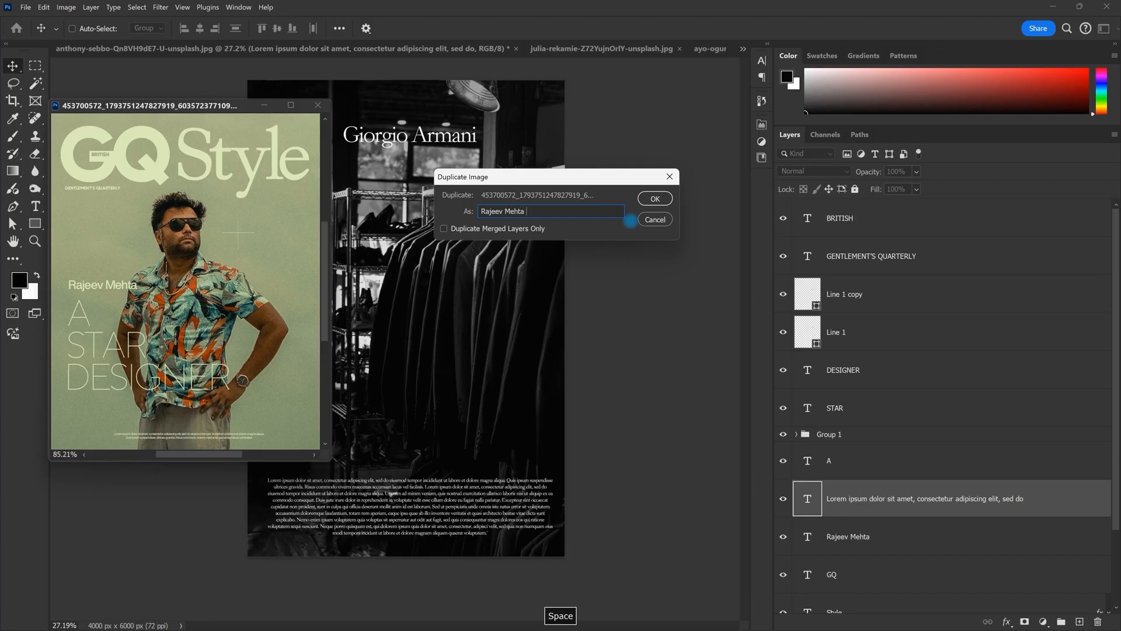
pyautogui.write('- Fash')
pyautogui.press('BackSpace')
pyautogui.write('ion Test')
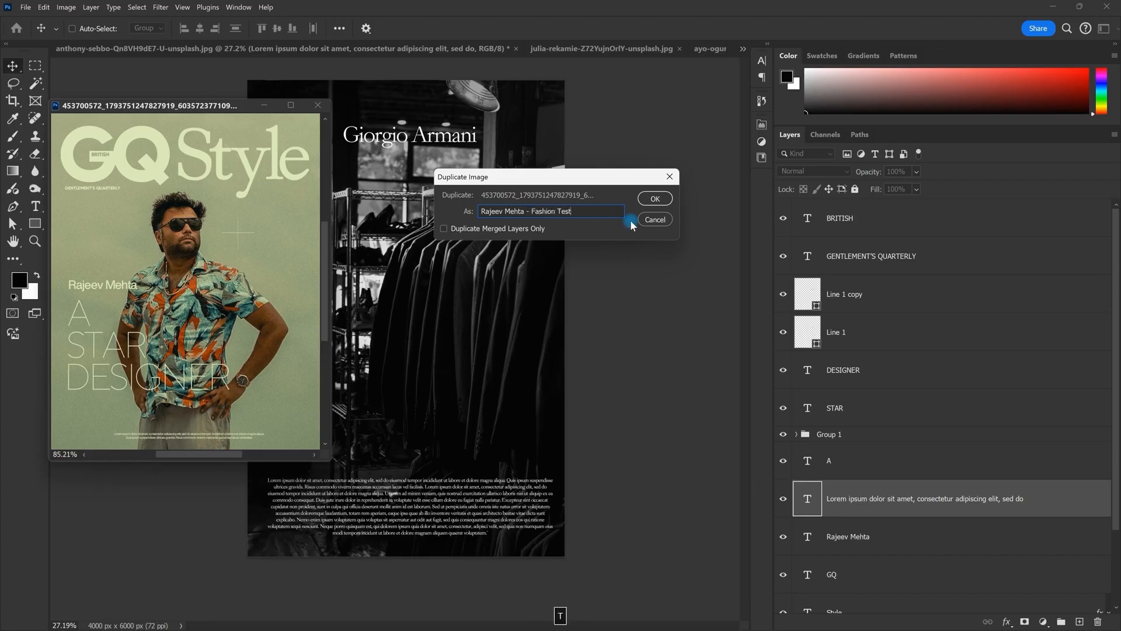
pyautogui.press('Return')
# Step: Delete all cover layers from the BRITISH text layer down to Style
pyautogui.scroll(2, 411, 178)
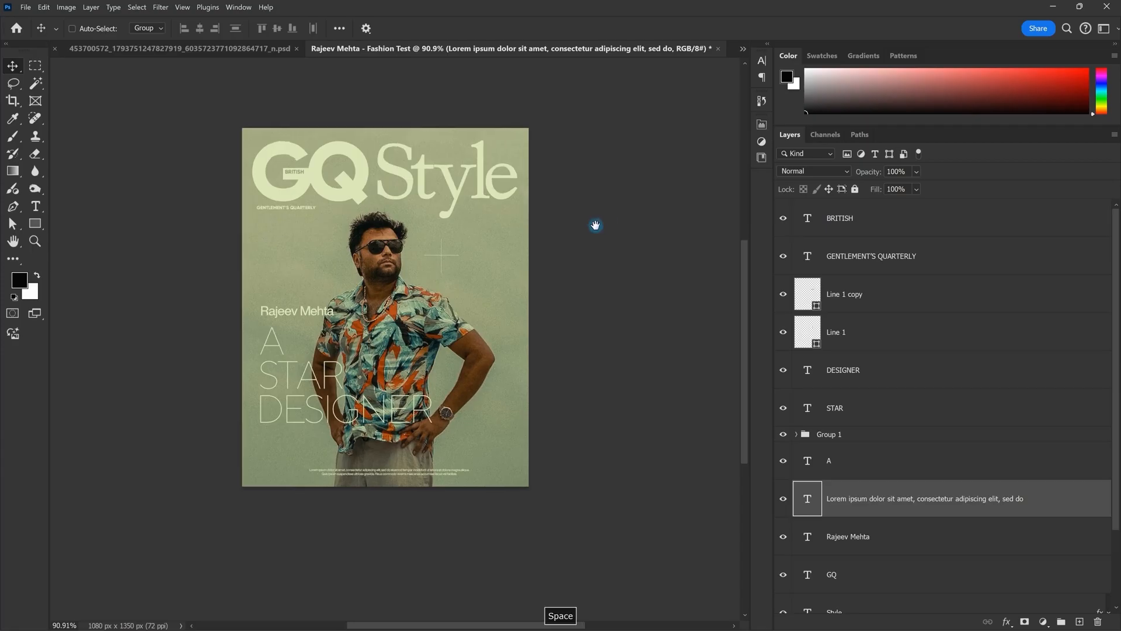
pyautogui.click(884, 221)
pyautogui.scroll(-3, 923, 309)
pyautogui.keyDown('shift'); pyautogui.click(866, 518); pyautogui.keyUp('shift')
pyautogui.press('Delete')
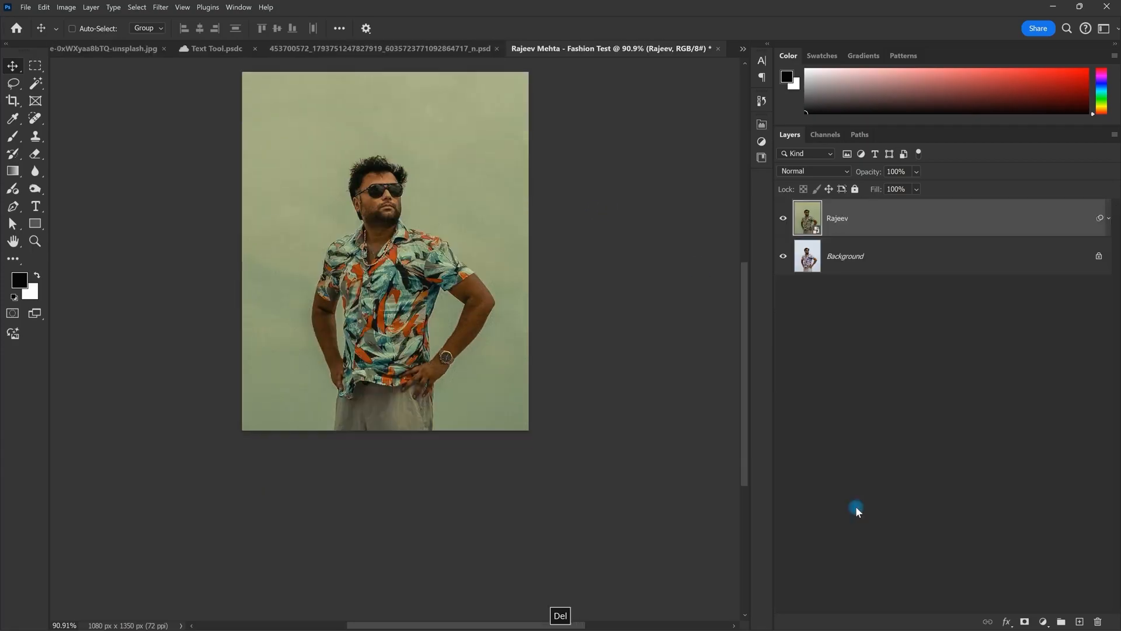
# Step: Toggle the portrait layer's visibility to compare it against the Background
pyautogui.scroll(2, 333, 232)
pyautogui.moveTo(496, 369); pyautogui.dragTo(495, 373)
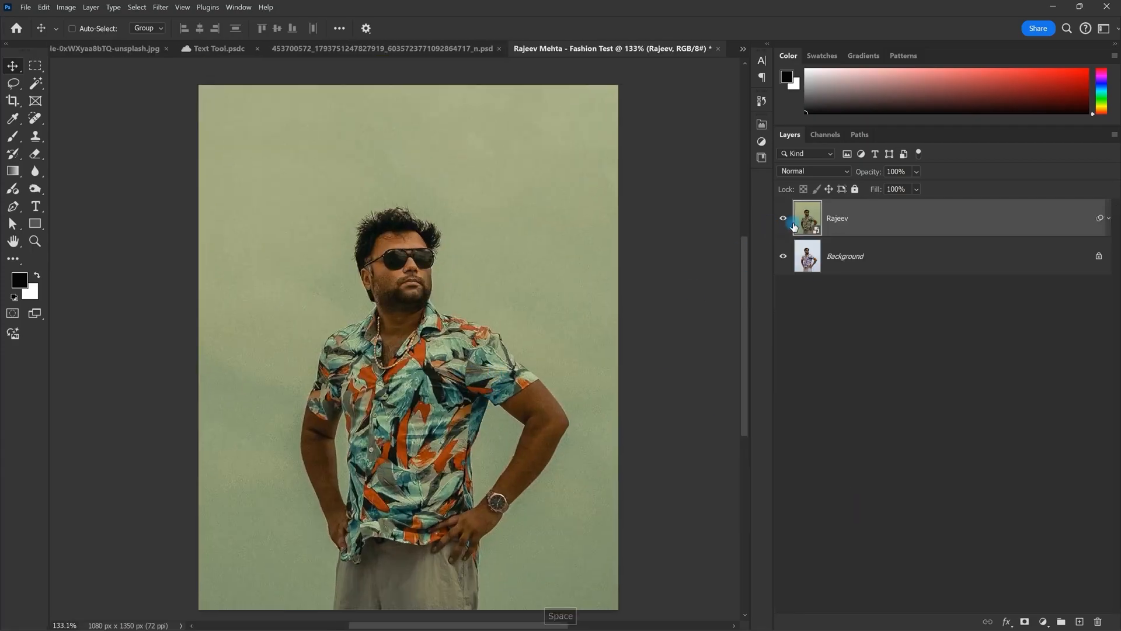
pyautogui.click(785, 218)
pyautogui.click(785, 218)
pyautogui.scroll(-1, 484, 255)
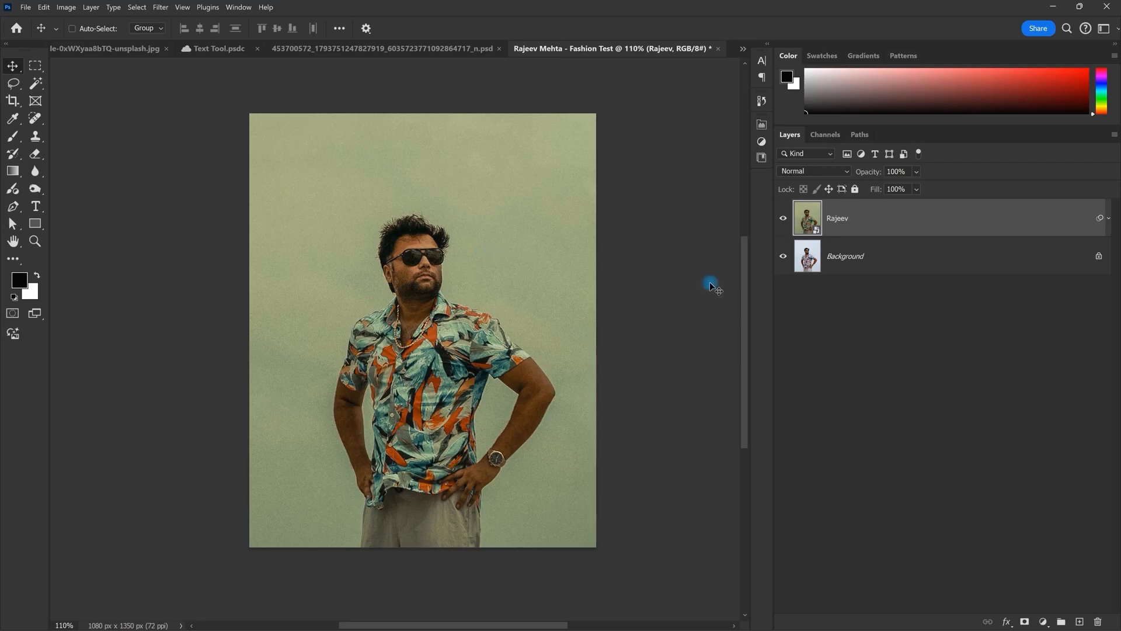
pyautogui.click(784, 219)
pyautogui.click(784, 218)
pyautogui.scroll(3, 486, 246)
pyautogui.scroll(-3, 500, 245)
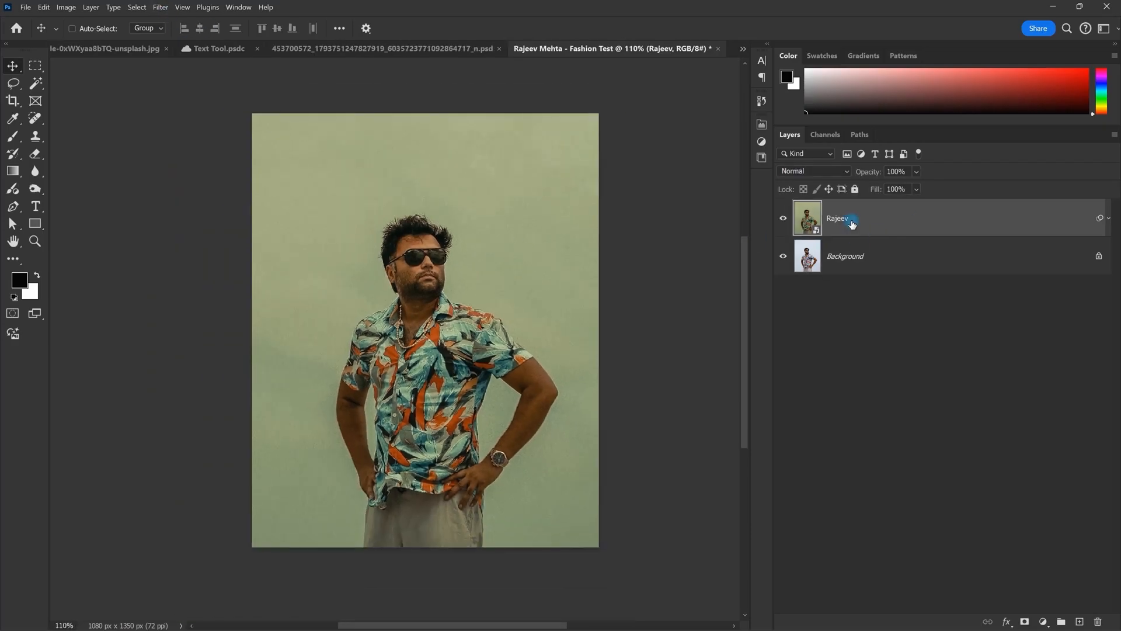
# Step: Merge the portrait layer and the Background into a single layer
pyautogui.keyDown('shift'); pyautogui.click(858, 256); pyautogui.keyUp('shift')
pyautogui.rightClick(859, 253)
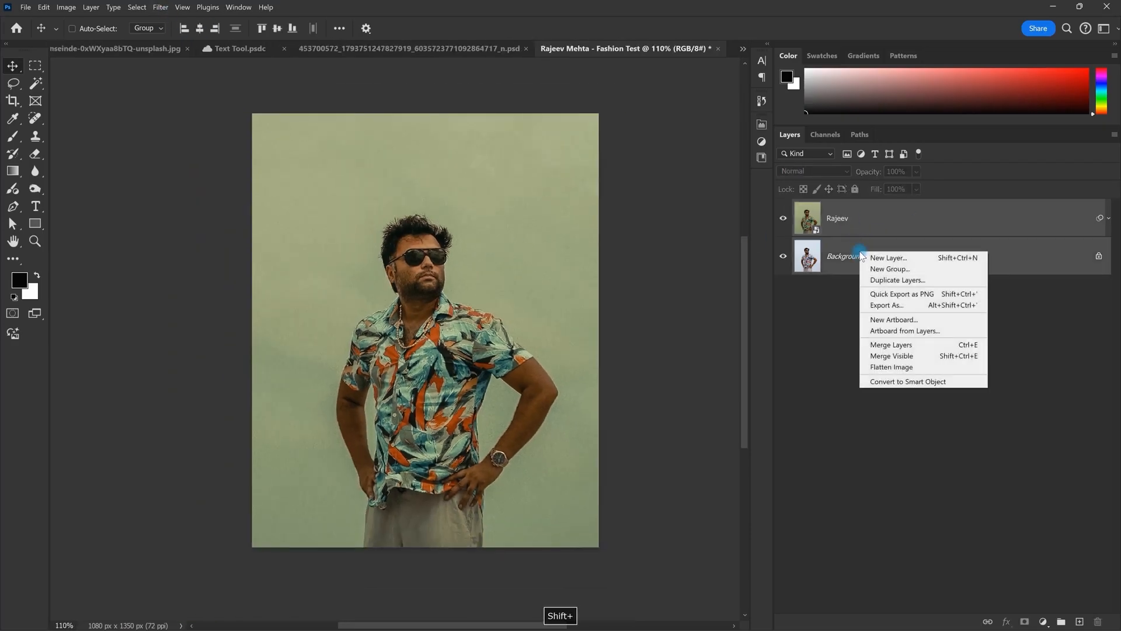
pyautogui.click(909, 344)
pyautogui.scroll(1, 583, 308)
pyautogui.press('space')
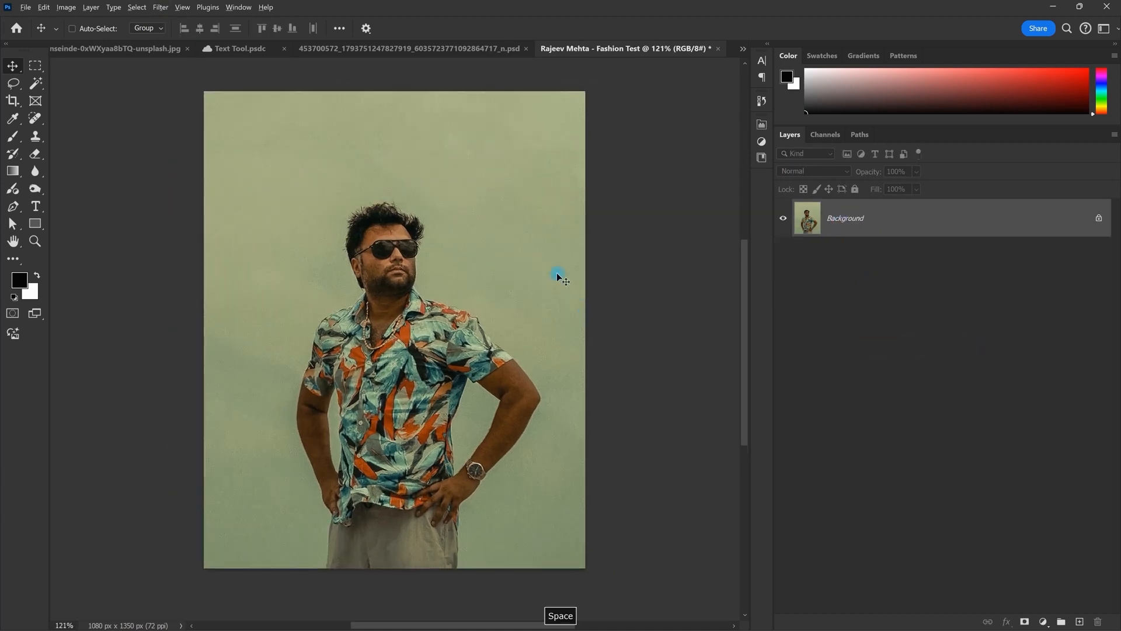
pyautogui.scroll(-2, 557, 276)
pyautogui.scroll(2, 507, 270)
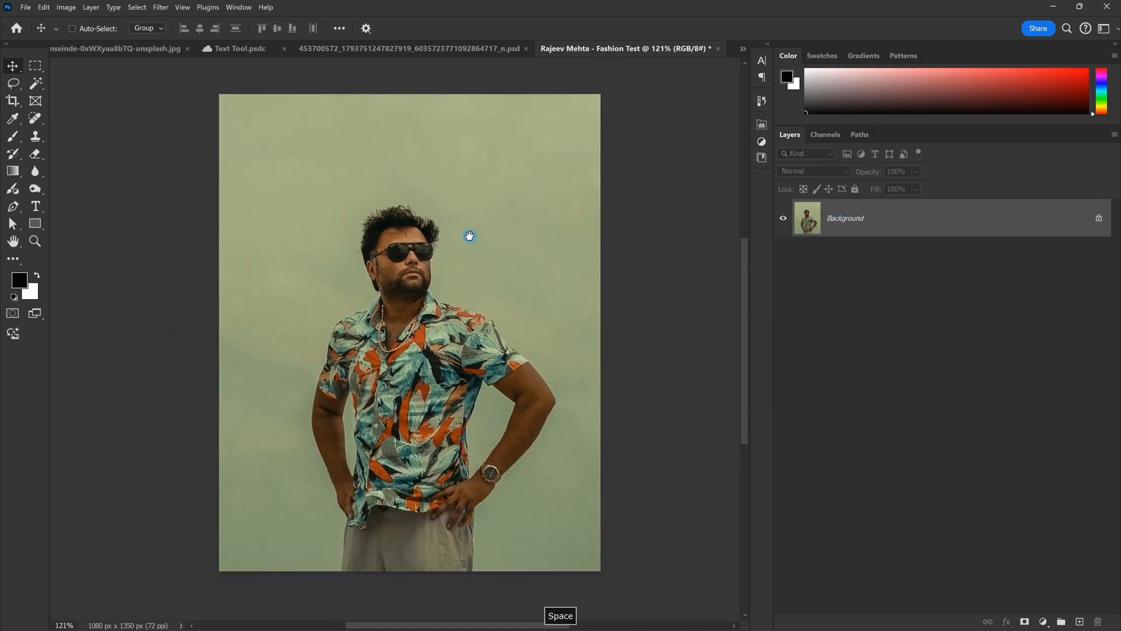
pyautogui.hotkey('ctrl', 'z')
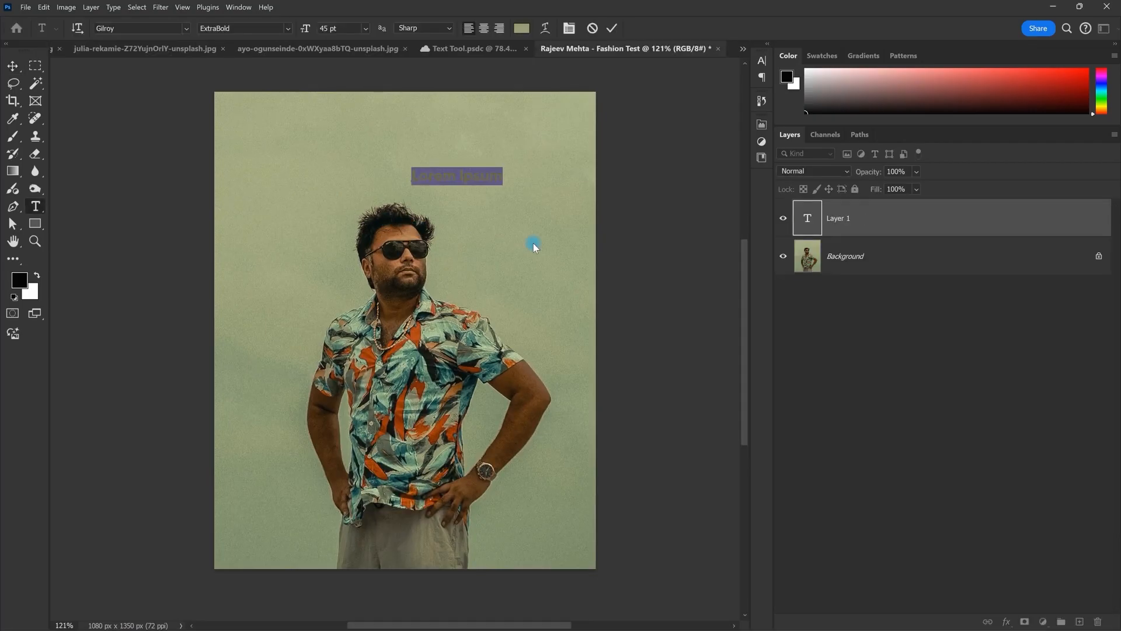
# Step: Type a capital 'GQ' heading and scale it up large
pyautogui.press('capslock')
pyautogui.write('N')
pyautogui.press('BackSpace')
pyautogui.write('GQ')
pyautogui.press('Escape')
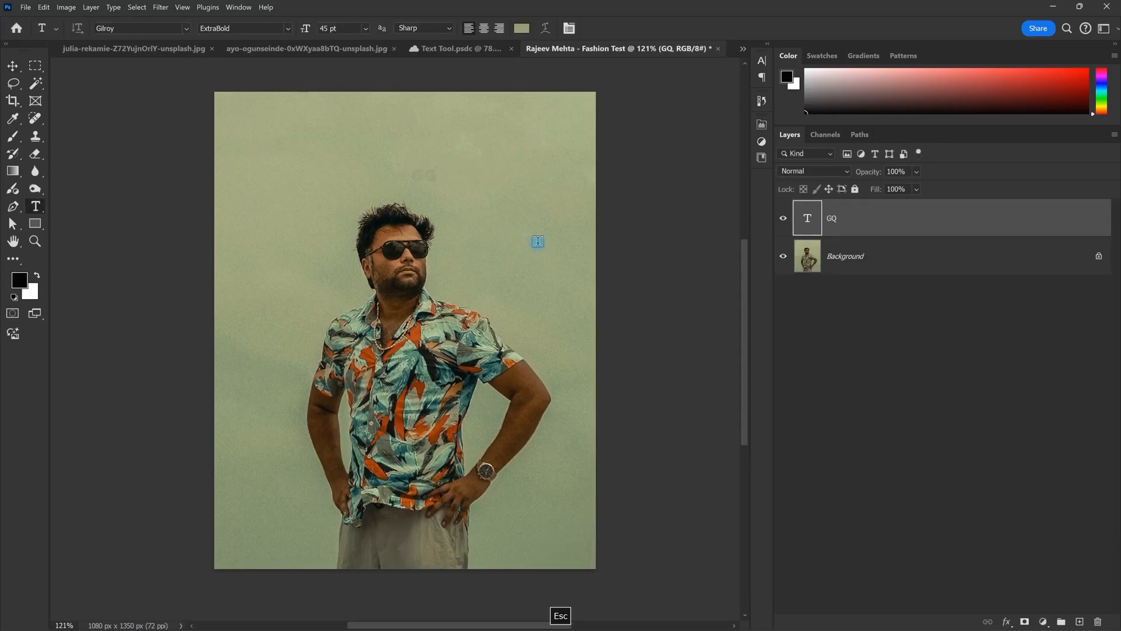
pyautogui.hotkey('ctrl', 't')
pyautogui.moveTo(438, 186); pyautogui.dragTo(453, 237)
pyautogui.press('Return')
# Step: Colour the GQ text pale cream (e7eed1)
pyautogui.scroll(1, 485, 240)
pyautogui.press('space')
pyautogui.press('v')
pyautogui.press('space')
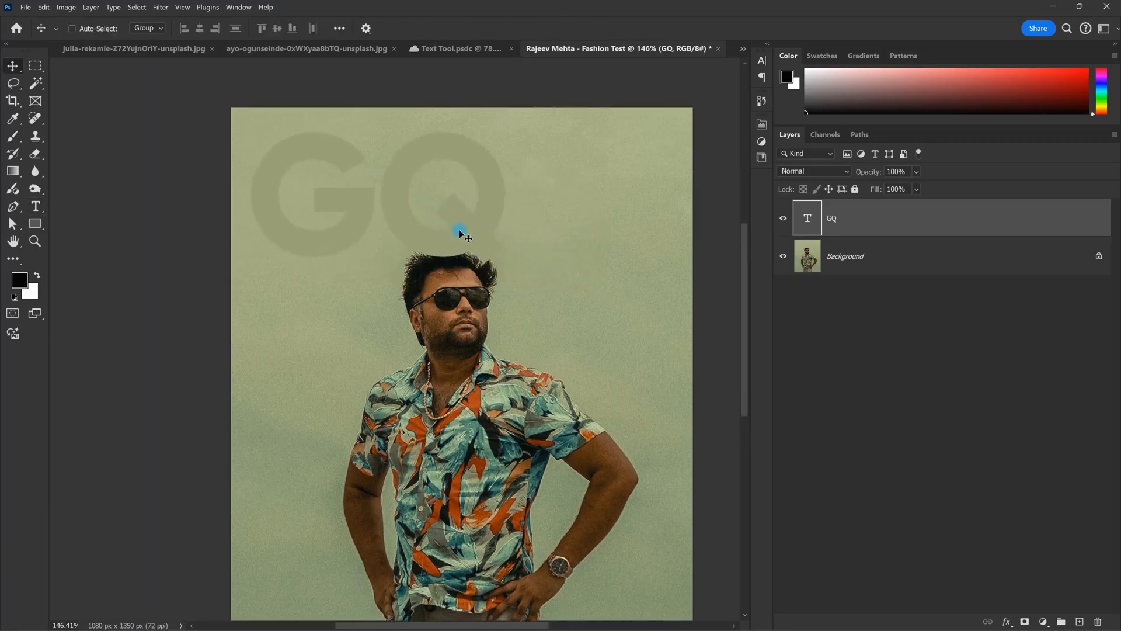
pyautogui.press('Escape')
pyautogui.doubleClick(427, 184)
pyautogui.click(521, 28)
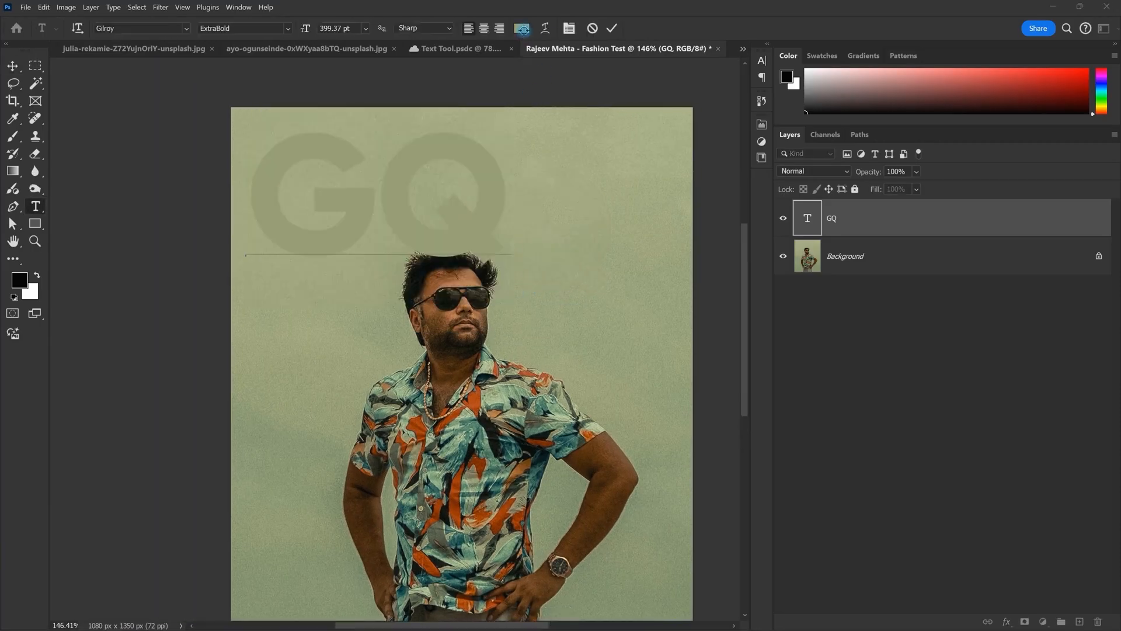
pyautogui.click(578, 125)
pyautogui.click(587, 125)
pyautogui.moveTo(663, 100)
pyautogui.mouseDown()
pyautogui.moveTo(646, 111)
pyautogui.moveTo(673, 95)
pyautogui.mouseUp()
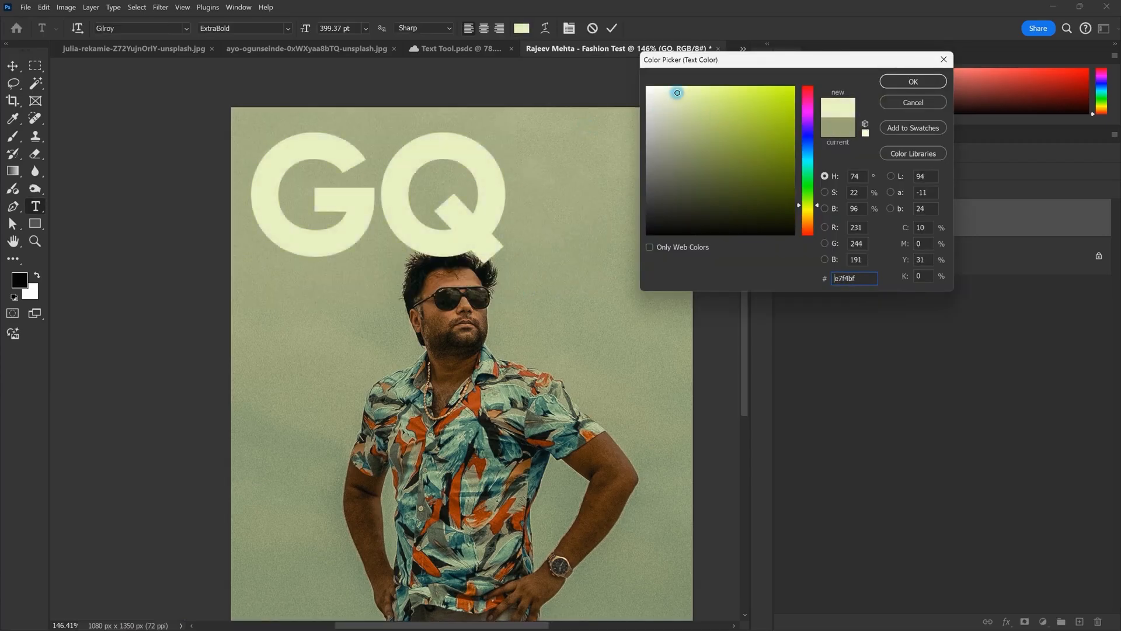
pyautogui.click(904, 82)
pyautogui.press('Escape')
# Step: Squeeze the GQ letters narrower with Free Transform
pyautogui.scroll(-1, 445, 200)
pyautogui.hotkey('ctrl', 't')
pyautogui.moveTo(481, 201); pyautogui.dragTo(367, 153)
pyautogui.press('Return')
# Step: Duplicate GQ below itself and retype the copy as 'STYLE', trying a Garamond-style font
pyautogui.press('space')
pyautogui.press('space')
pyautogui.moveTo(377, 285); pyautogui.dragTo(381, 313)
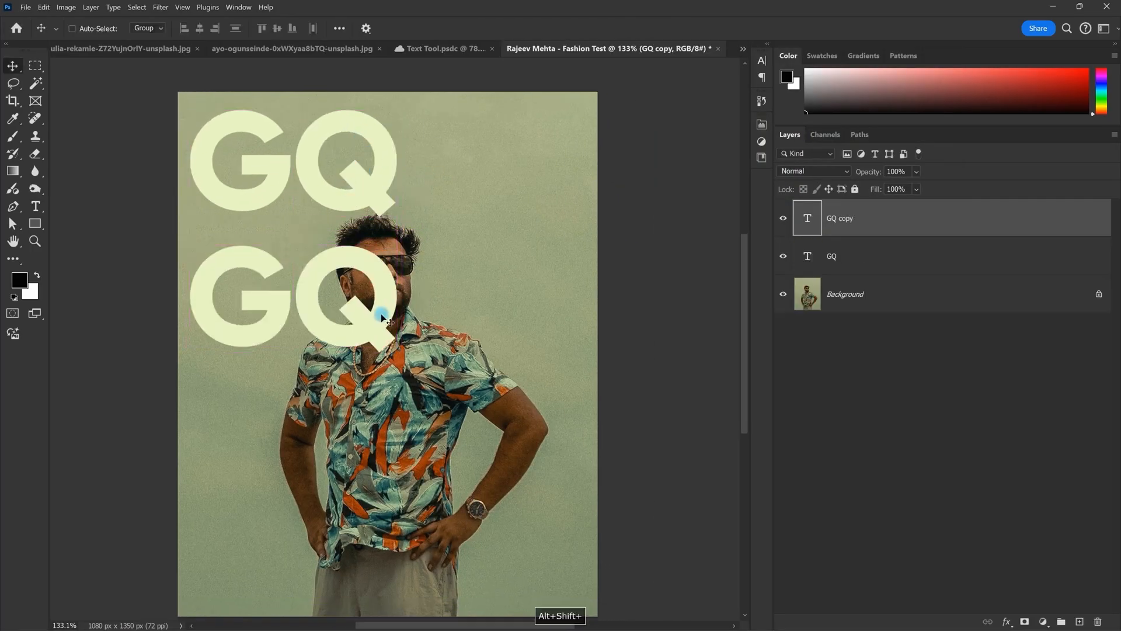
pyautogui.doubleClick(331, 294)
pyautogui.write('STYLE')
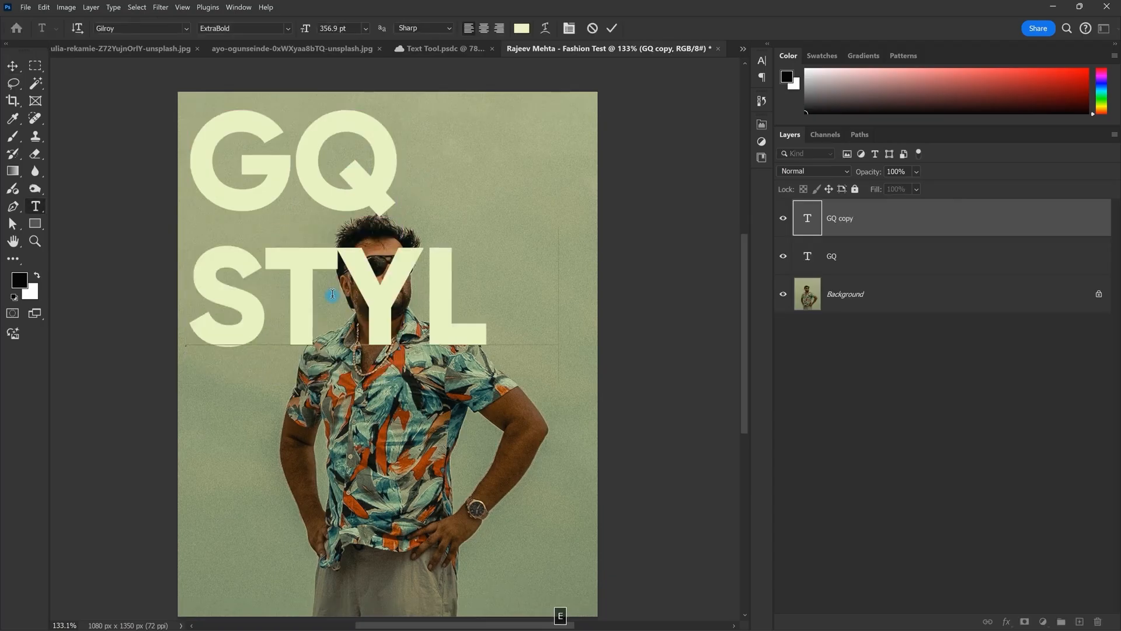
pyautogui.hotkey('ctrl', 'a')
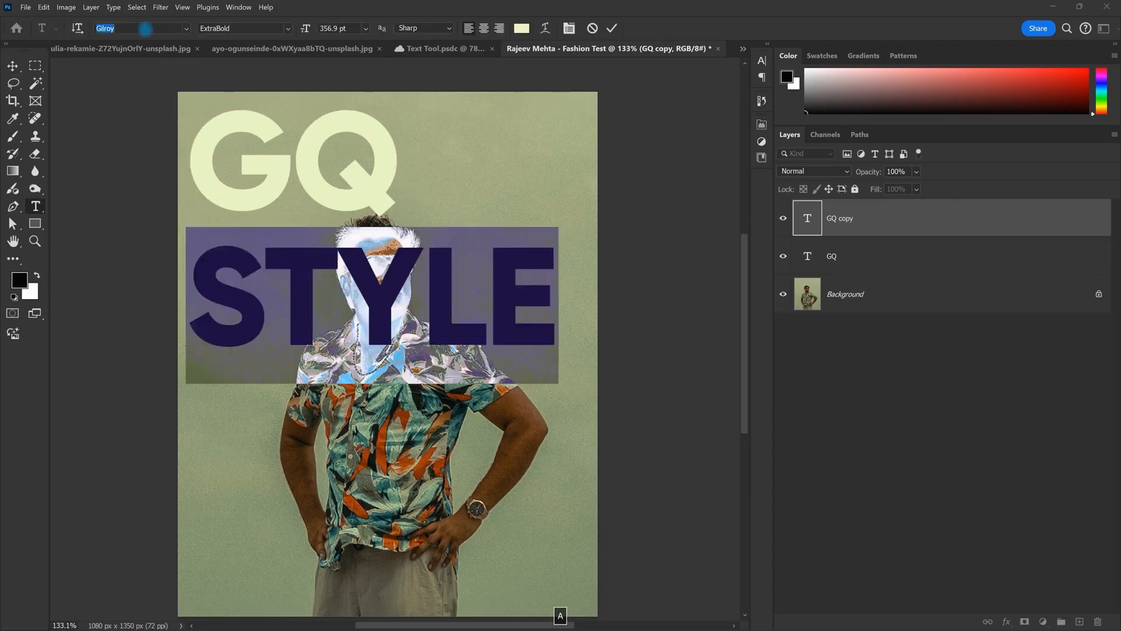
pyautogui.write('GAR')
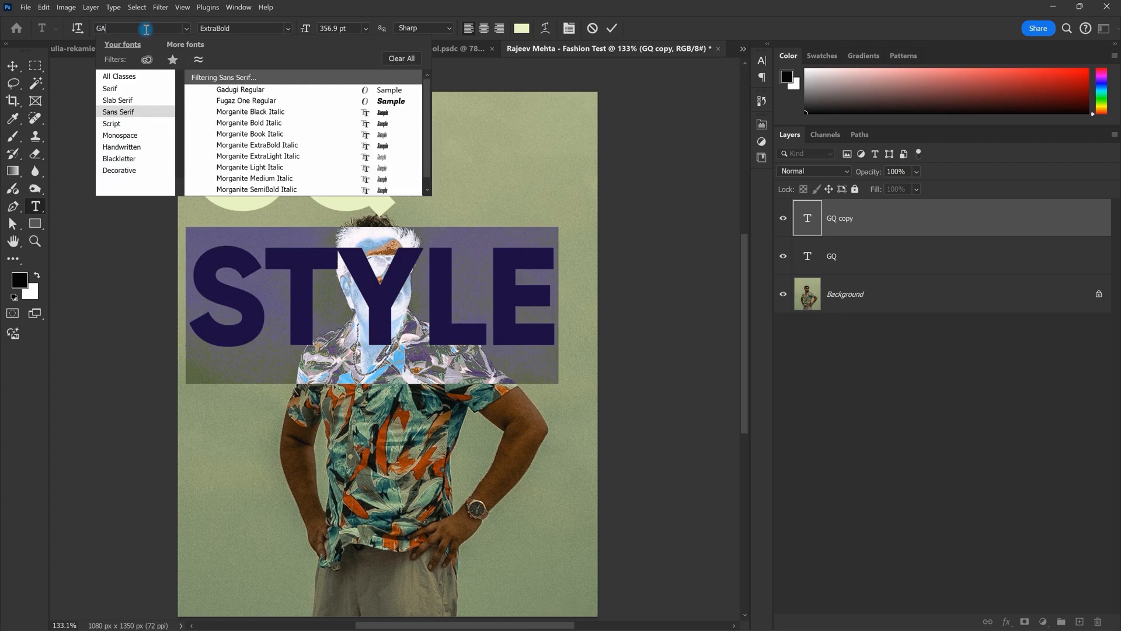
pyautogui.write('GA')
pyautogui.press('BackSpace')
pyautogui.write('R')
pyautogui.press('Down')
pyautogui.press('Down')
pyautogui.press('Down')
pyautogui.press('Return')
# Step: Set the STYLE word in Garogier Regular and start retyping it in mixed case
pyautogui.press('Escape')
pyautogui.doubleClick(273, 291)
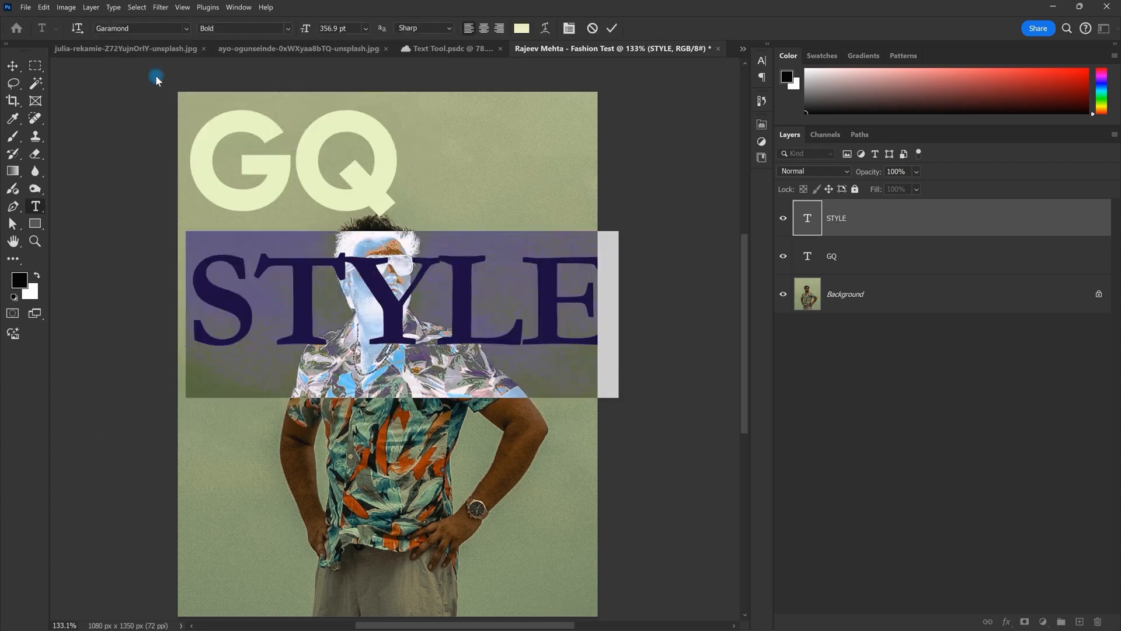
pyautogui.write('Allura')
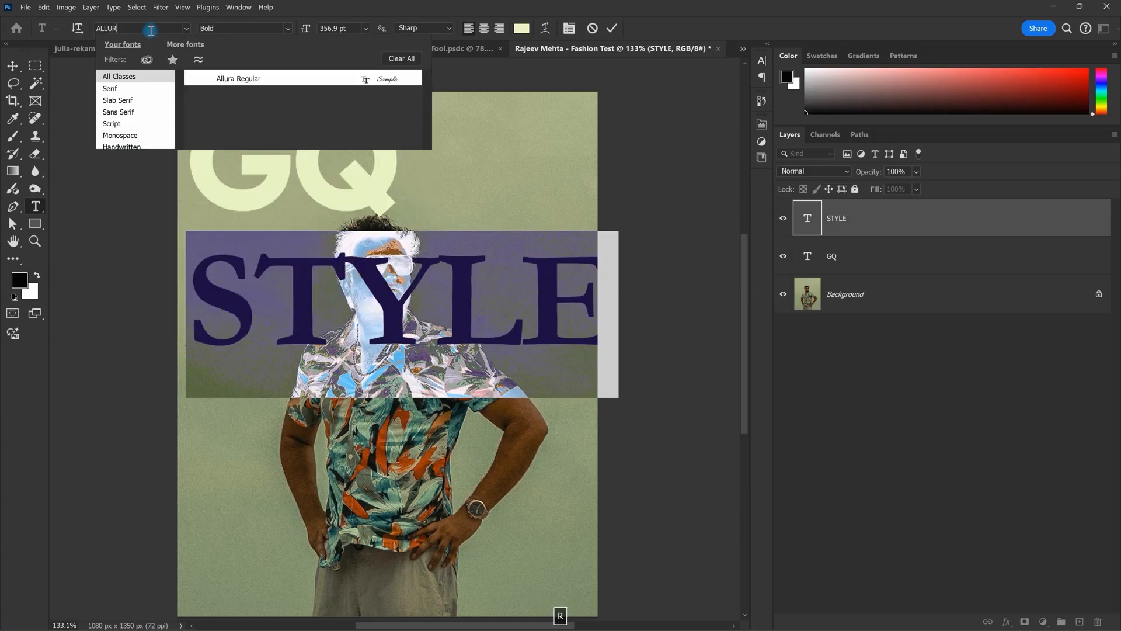
pyautogui.press('BackSpace')
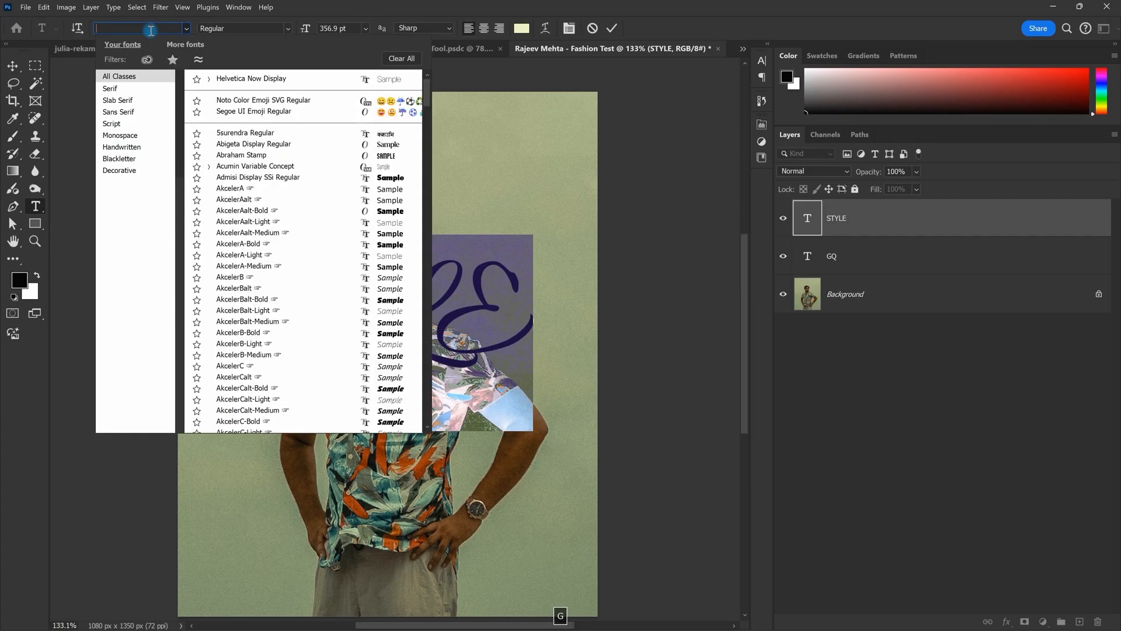
pyautogui.write('GAR')
pyautogui.click(250, 113)
pyautogui.press('capslock')
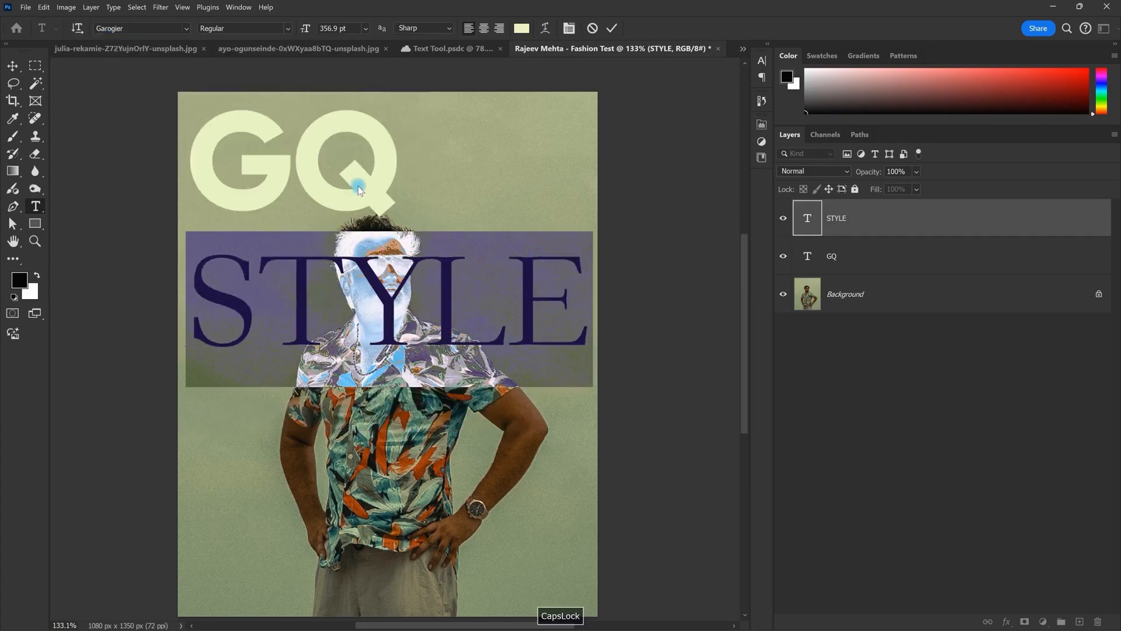
pyautogui.press('Escape')
pyautogui.press('BackSpace')
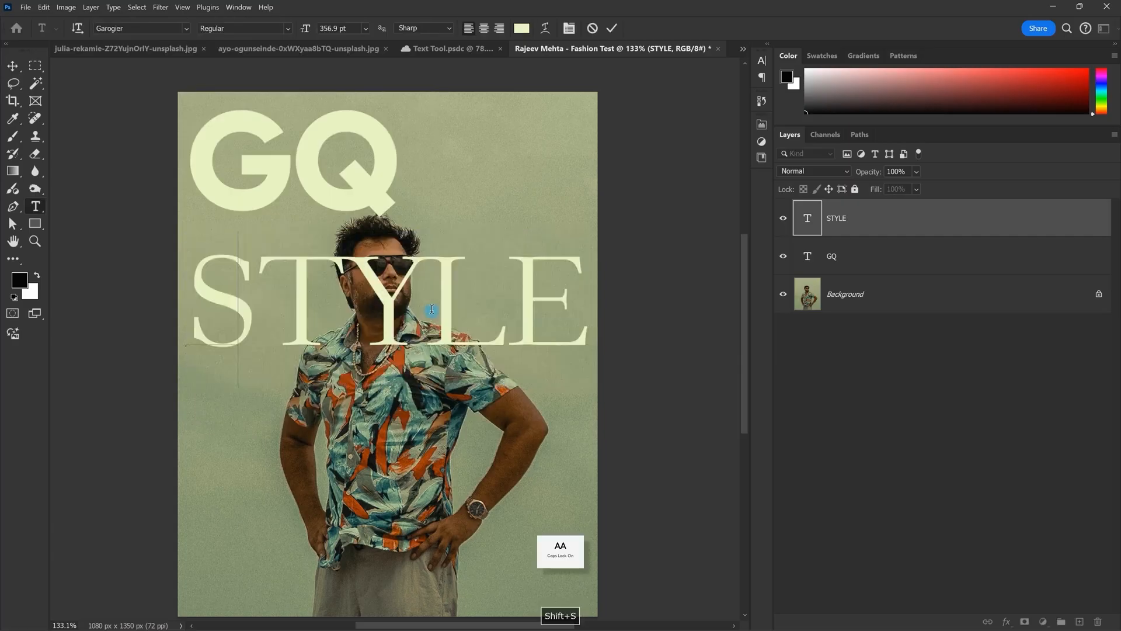
# Step: Retype the word as 'Style', then shrink it and place it beside GQ at the top
pyautogui.write('Style')
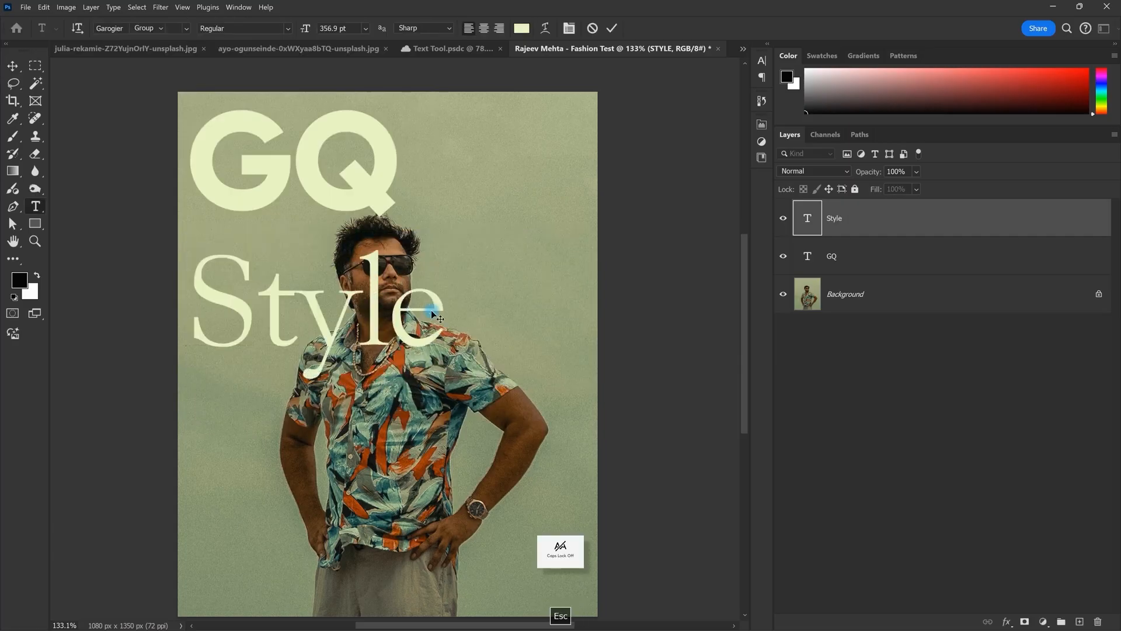
pyautogui.press('Escape')
pyautogui.press('v')
pyautogui.moveTo(363, 241); pyautogui.dragTo(551, 171)
pyautogui.moveTo(450, 192); pyautogui.dragTo(429, 197)
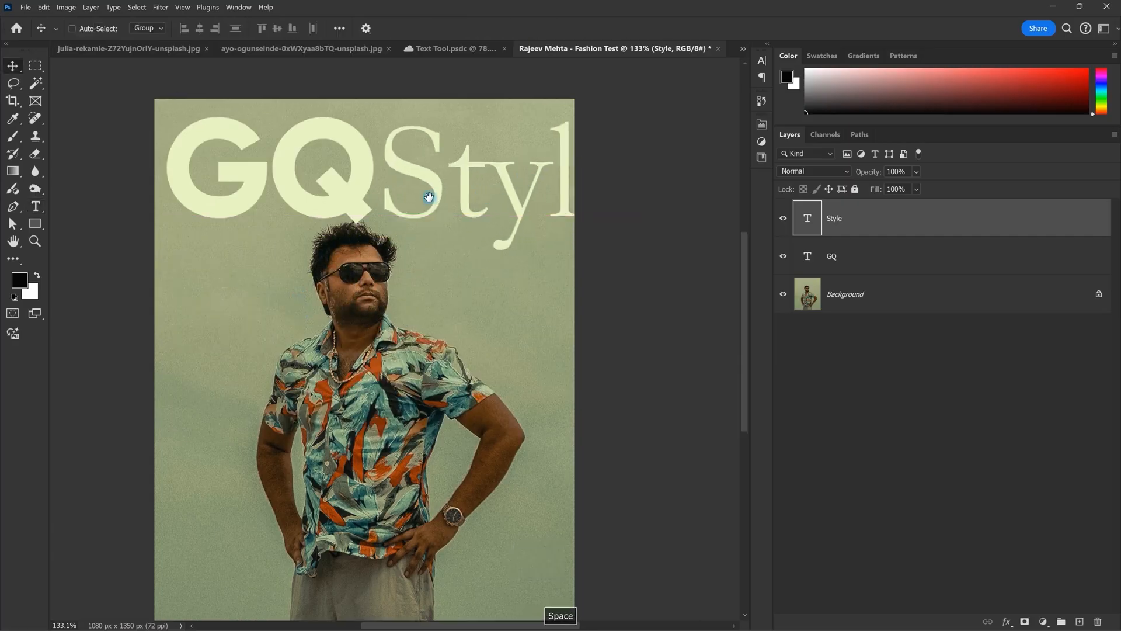
pyautogui.moveTo(428, 198); pyautogui.dragTo(403, 209)
pyautogui.hotkey('ctrl', 't')
pyautogui.moveTo(418, 277); pyautogui.dragTo(488, 211)
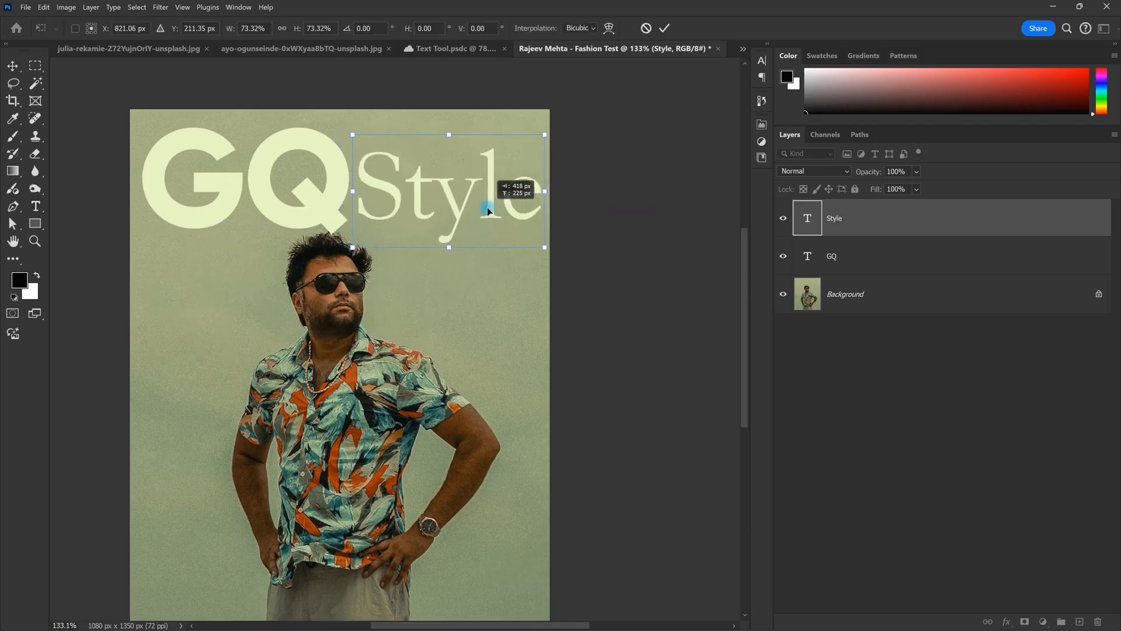
pyautogui.press('Return')
pyautogui.moveTo(484, 209); pyautogui.dragTo(492, 206)
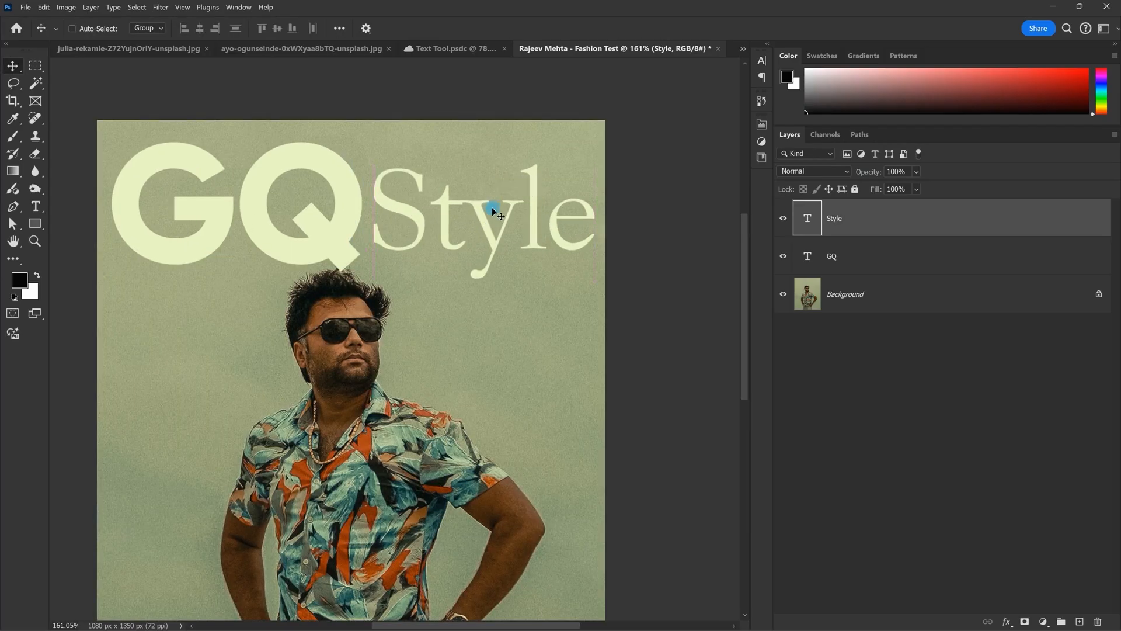
# Step: Enlarge Style to balance GQ, then narrow GQ slightly and reposition it
pyautogui.hotkey('ctrl', 't')
pyautogui.hotkey('ctrl', 'r')
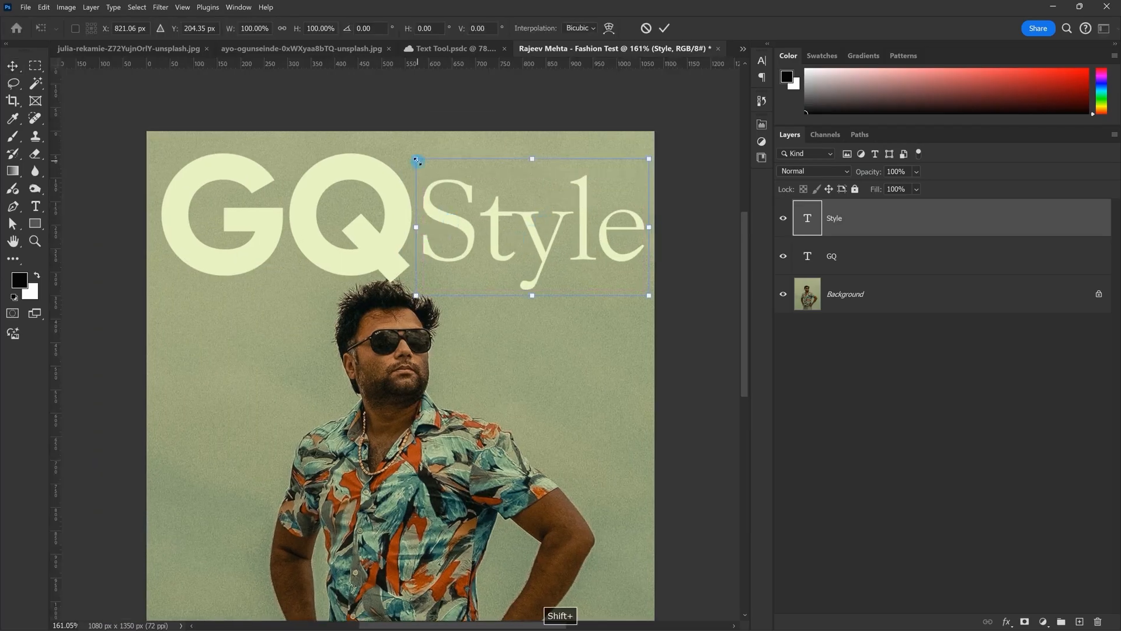
pyautogui.moveTo(416, 159); pyautogui.dragTo(388, 125)
pyautogui.click(853, 262)
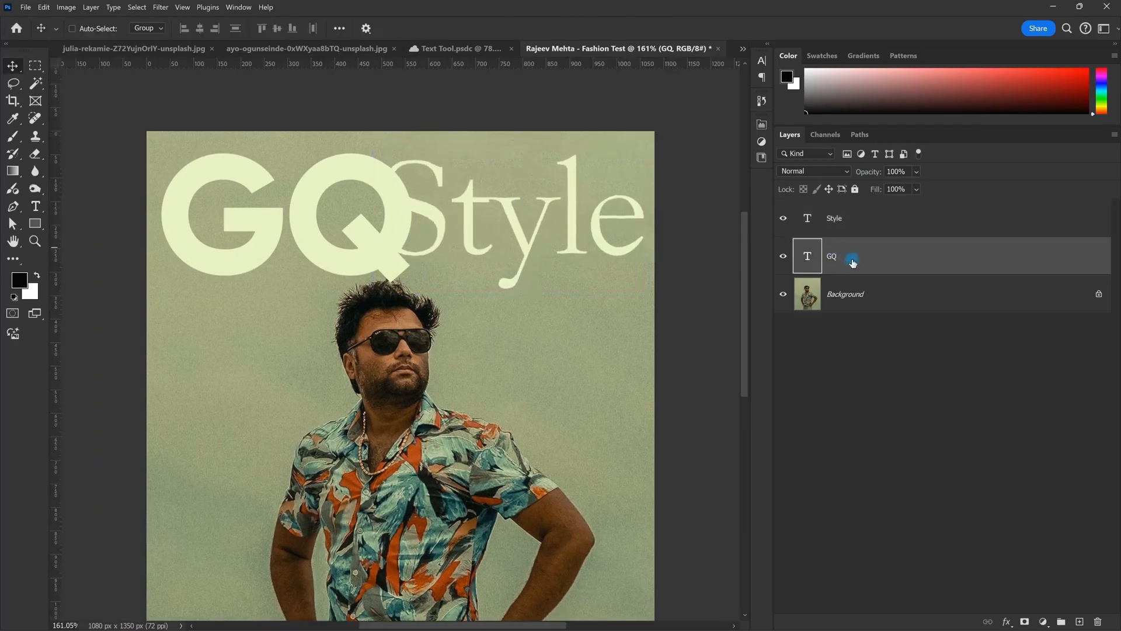
pyautogui.hotkey('ctrl', 't')
pyautogui.moveTo(408, 217); pyautogui.dragTo(369, 189)
pyautogui.press('Return')
pyautogui.press('space')
pyautogui.moveTo(475, 235); pyautogui.dragTo(467, 195)
pyautogui.moveTo(467, 195); pyautogui.dragTo(467, 193)
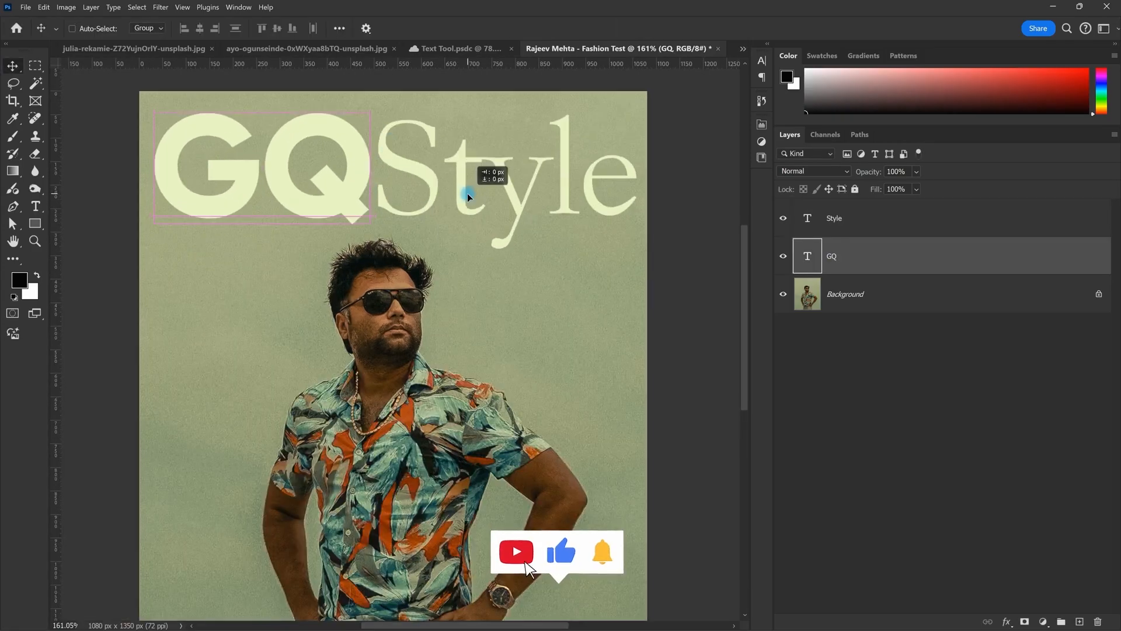
pyautogui.hotkey('ctrl', '0')
# Step: Tighten Style's tracking to -60 in the Character panel
pyautogui.click(834, 229)
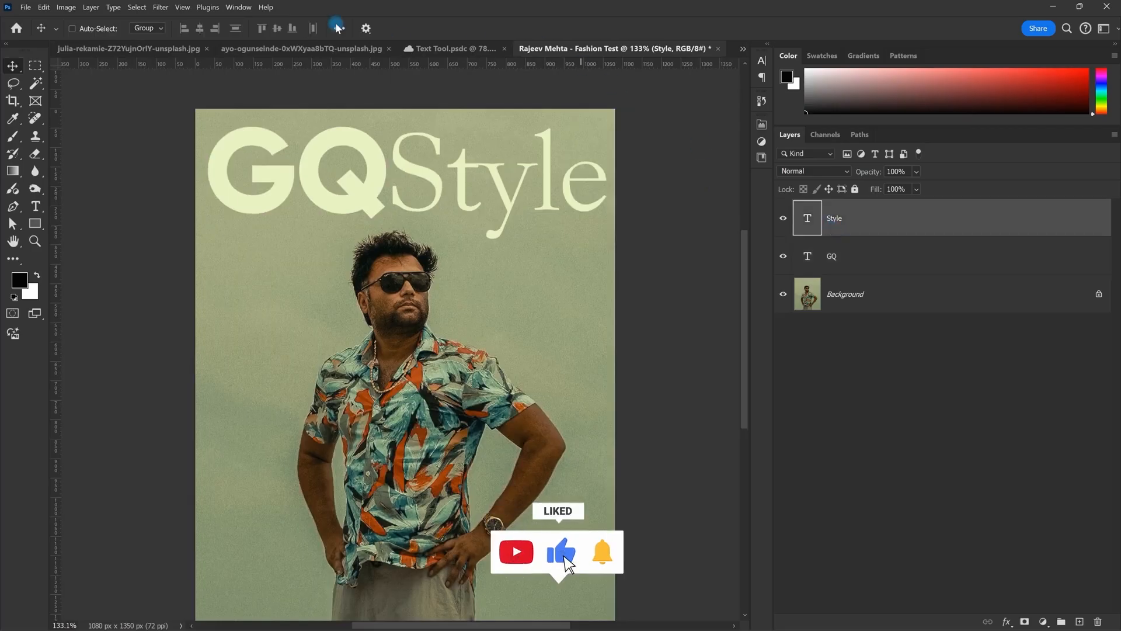
pyautogui.click(762, 62)
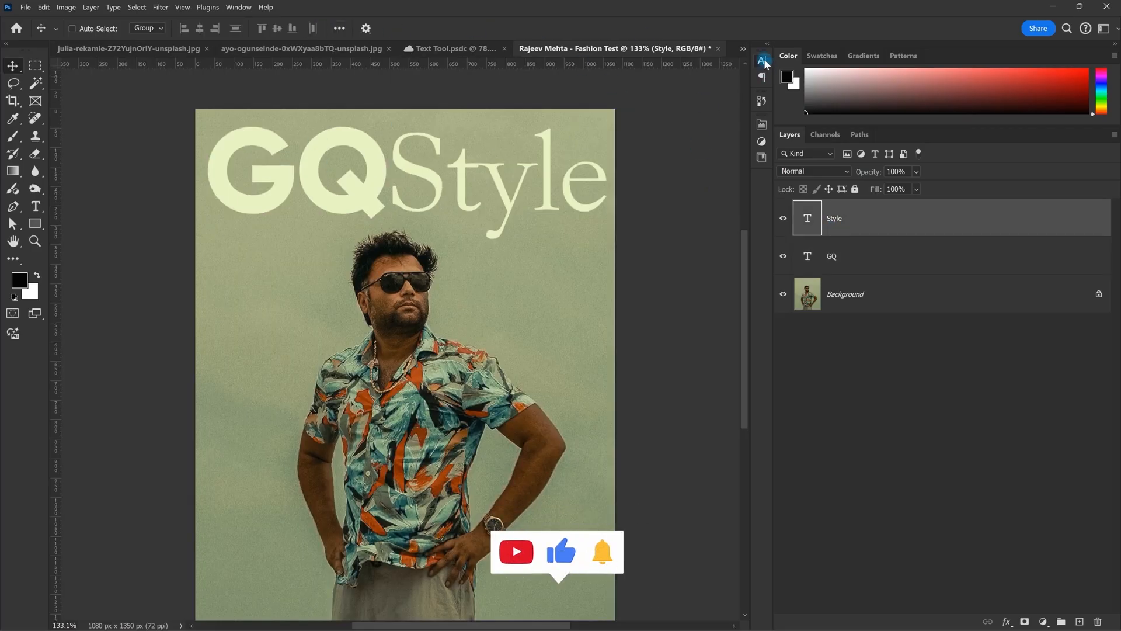
pyautogui.click(621, 155)
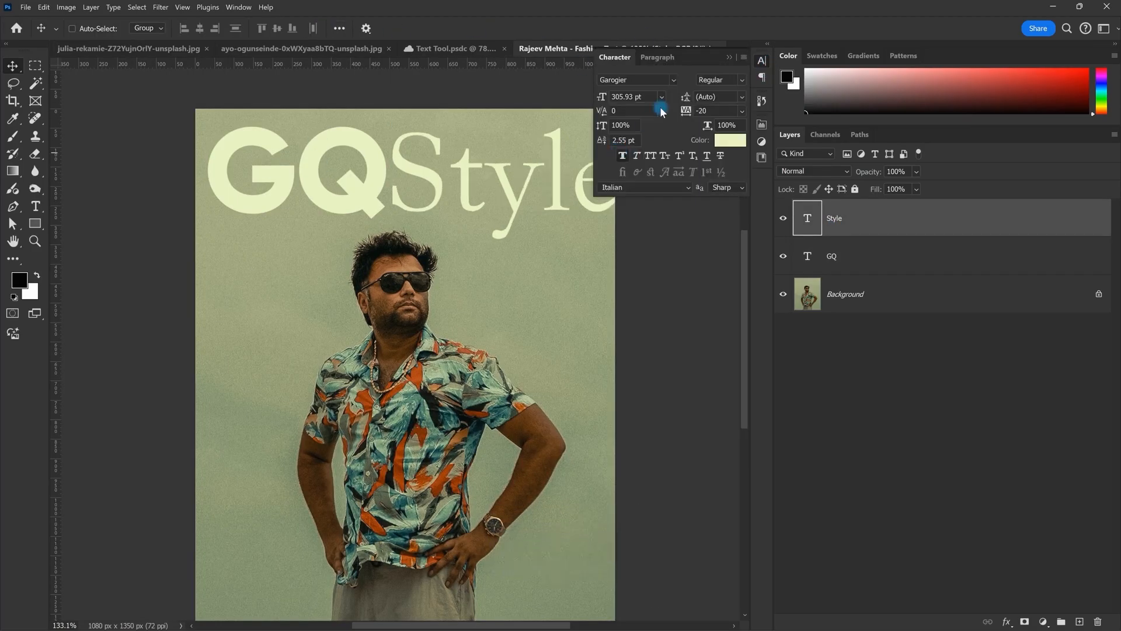
pyautogui.press('space')
pyautogui.moveTo(521, 154); pyautogui.dragTo(420, 163)
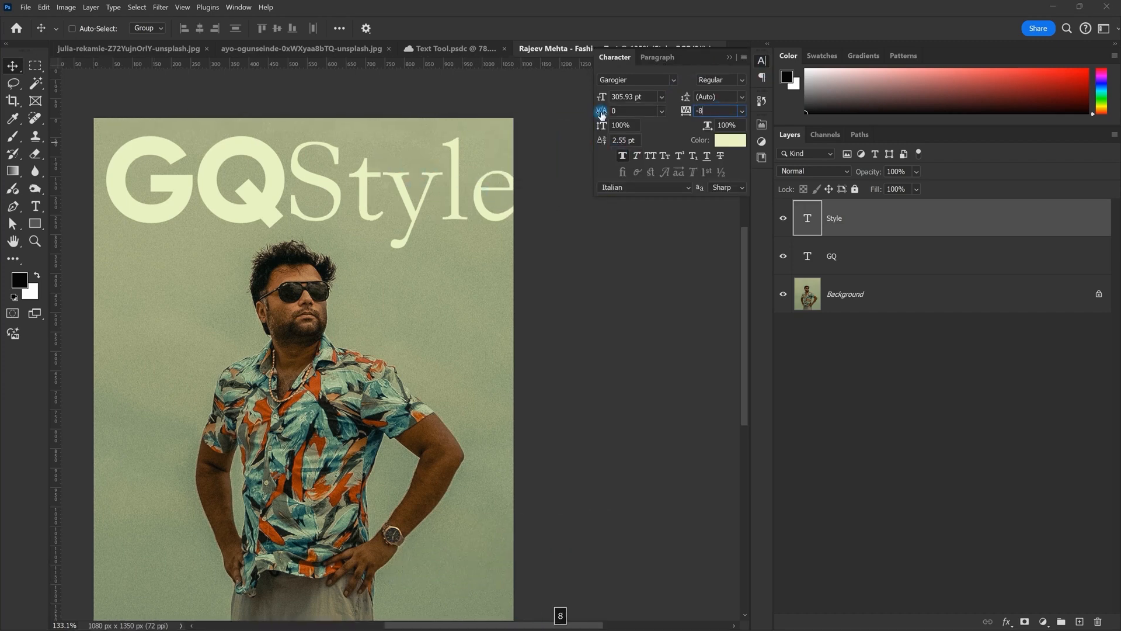
pyautogui.press('Return')
pyautogui.click(729, 58)
pyautogui.scroll(4, 300, 193)
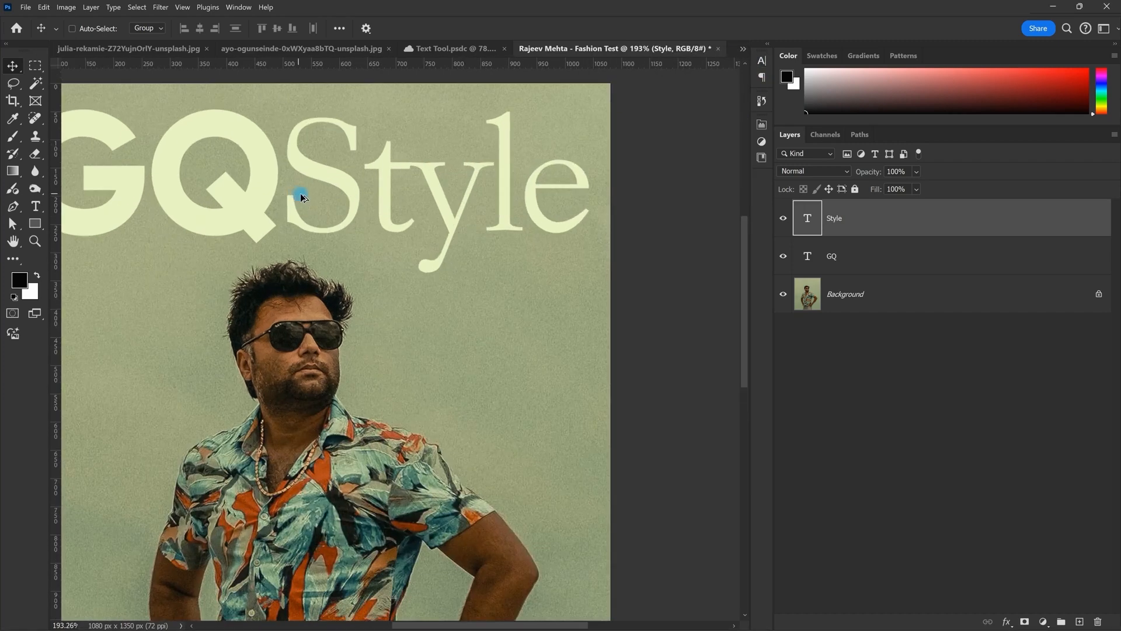
pyautogui.scroll(2, 419, 197)
# Step: Kern individual letter gaps in Style, tightening l–e and pulling 'tyle' closer to the S
pyautogui.doubleClick(429, 215)
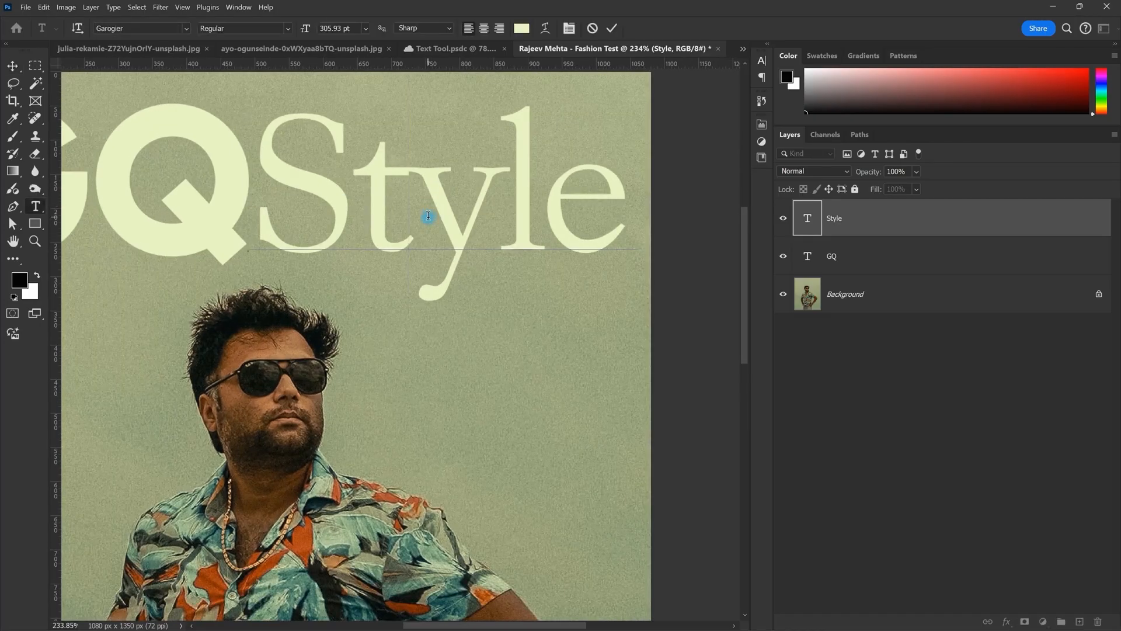
pyautogui.hotkey('alt', 'Right')
pyautogui.doubleClick(550, 227)
pyautogui.click(551, 227)
pyautogui.hotkey('alt', 'Left')
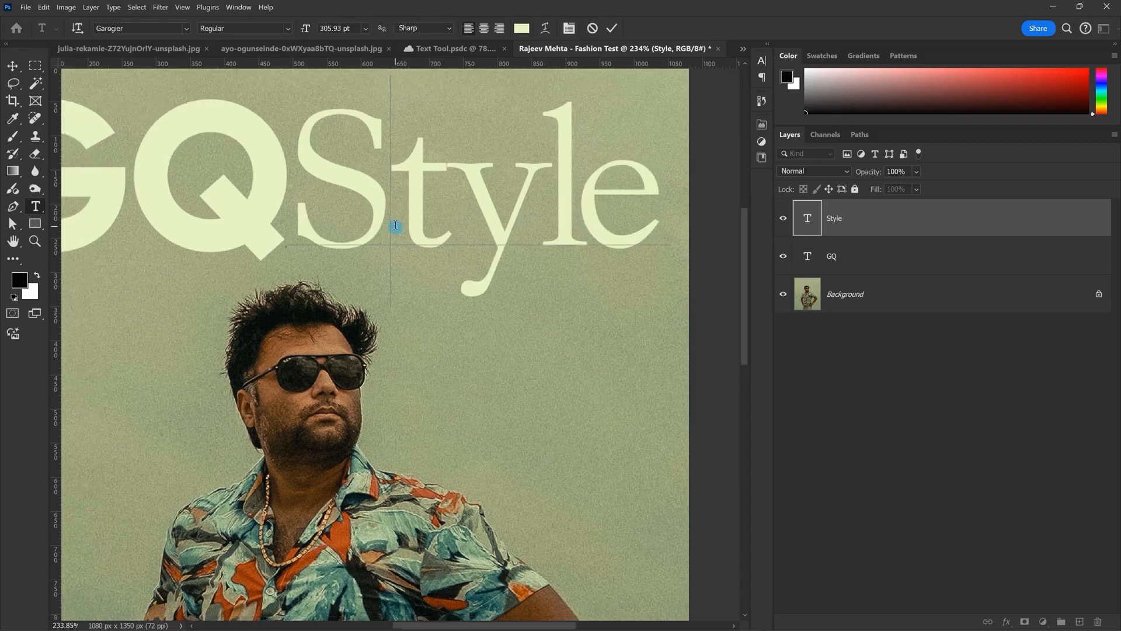
pyautogui.hotkey('alt', 'Left')
pyautogui.hotkey('alt', 'Left')
# Step: Finish the Style text, clear the old guides and place a horizontal guide under the headline
pyautogui.press('Escape')
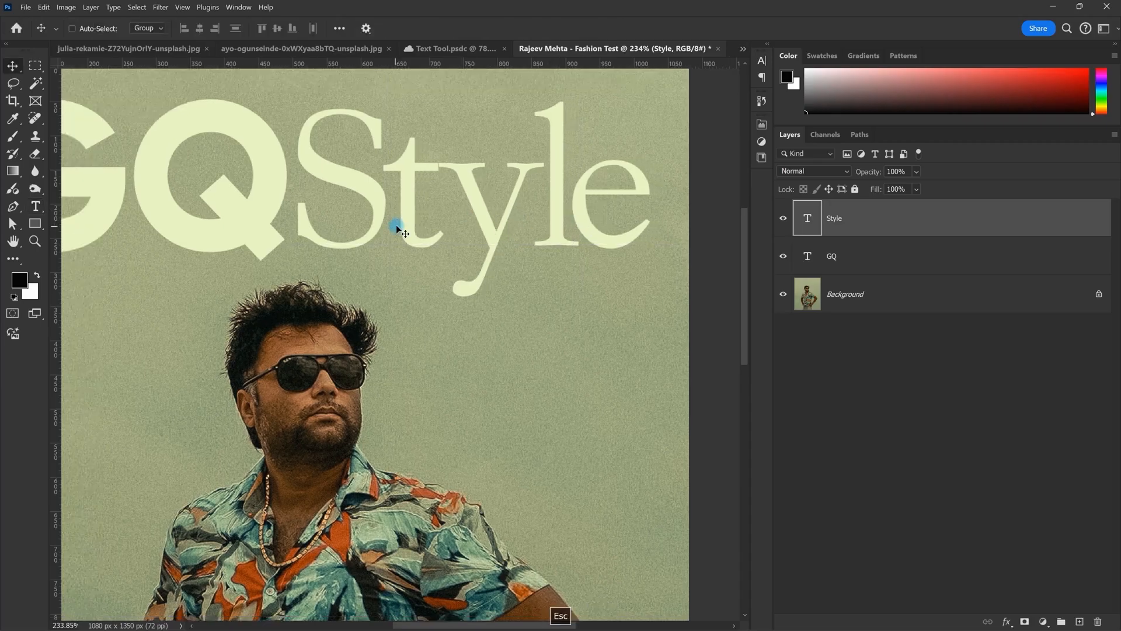
pyautogui.moveTo(396, 224); pyautogui.dragTo(502, 210)
pyautogui.scroll(-6, 571, 216)
pyautogui.scroll(5, 570, 216)
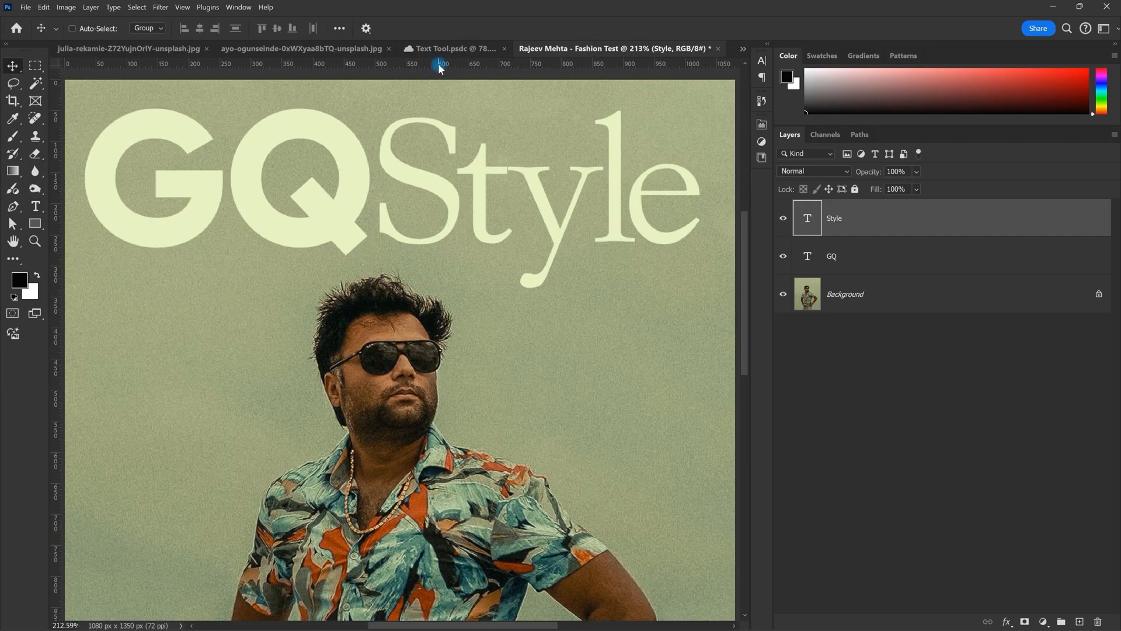
pyautogui.moveTo(408, 64); pyautogui.dragTo(421, 245)
pyautogui.scroll(-2, 370, 250)
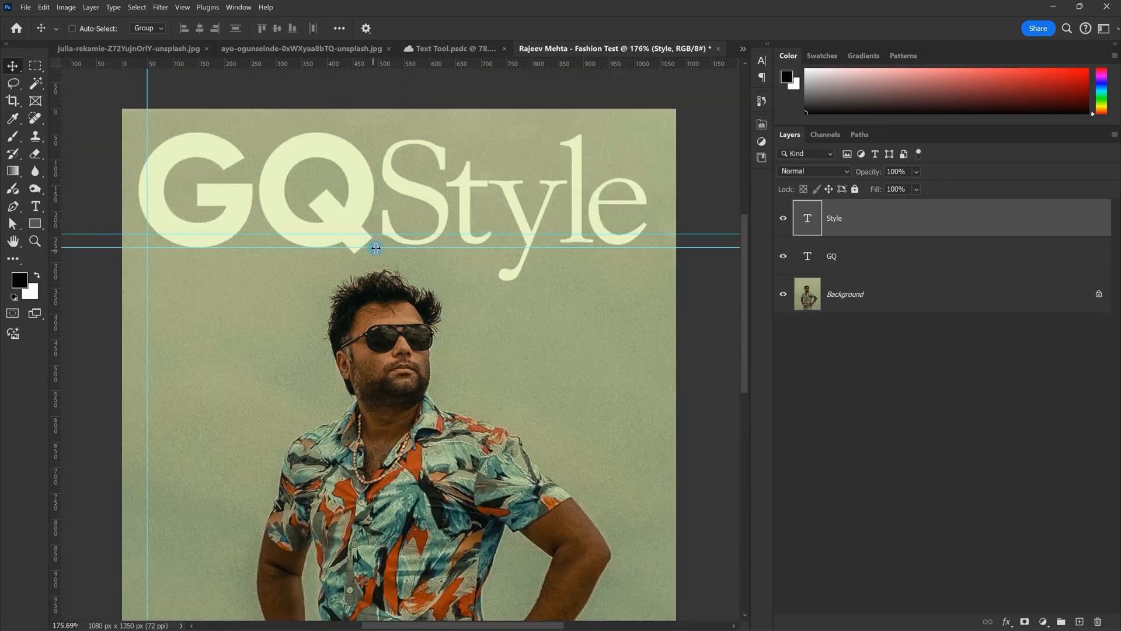
pyautogui.rightClick(501, 235)
pyautogui.click(551, 276)
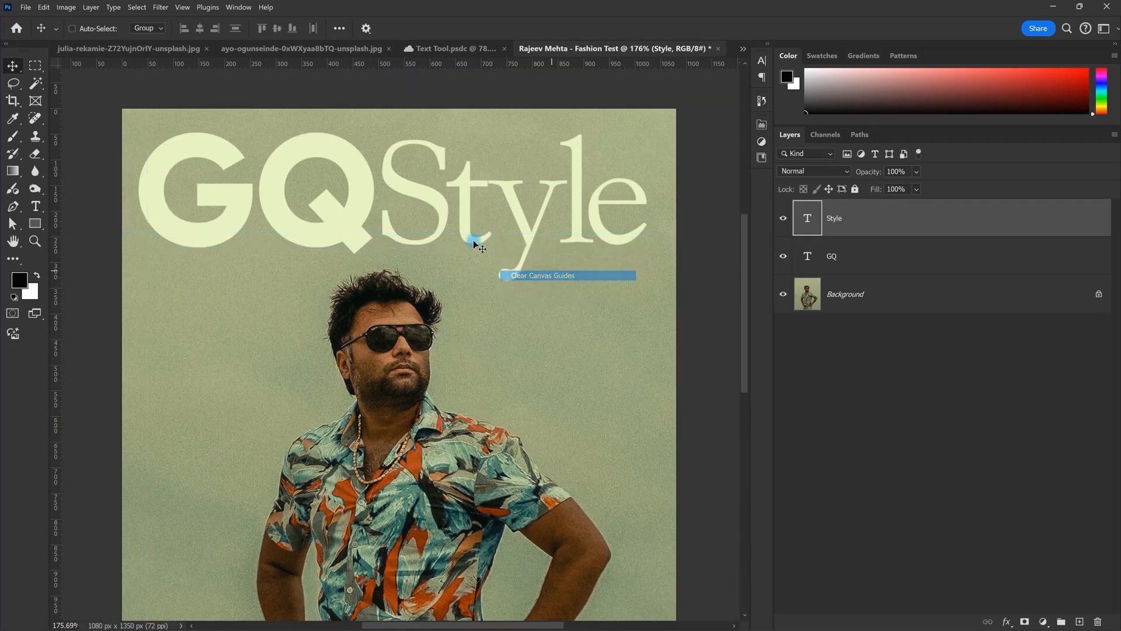
pyautogui.scroll(7, 445, 230)
pyautogui.scroll(-7, 454, 178)
pyautogui.moveTo(463, 64); pyautogui.dragTo(466, 227)
pyautogui.scroll(4, 371, 211)
# Step: Nudge the Style layer down two steps so it sits on the bottom guide
pyautogui.moveTo(372, 210); pyautogui.dragTo(465, 253)
pyautogui.scroll(-4, 423, 228)
pyautogui.moveTo(423, 186); pyautogui.dragTo(233, 217)
pyautogui.scroll(3, 448, 236)
pyautogui.moveTo(376, 268); pyautogui.dragTo(438, 217)
pyautogui.click(864, 218)
pyautogui.press('Down')
pyautogui.press('Down')
pyautogui.press('Down')
pyautogui.press('Down')
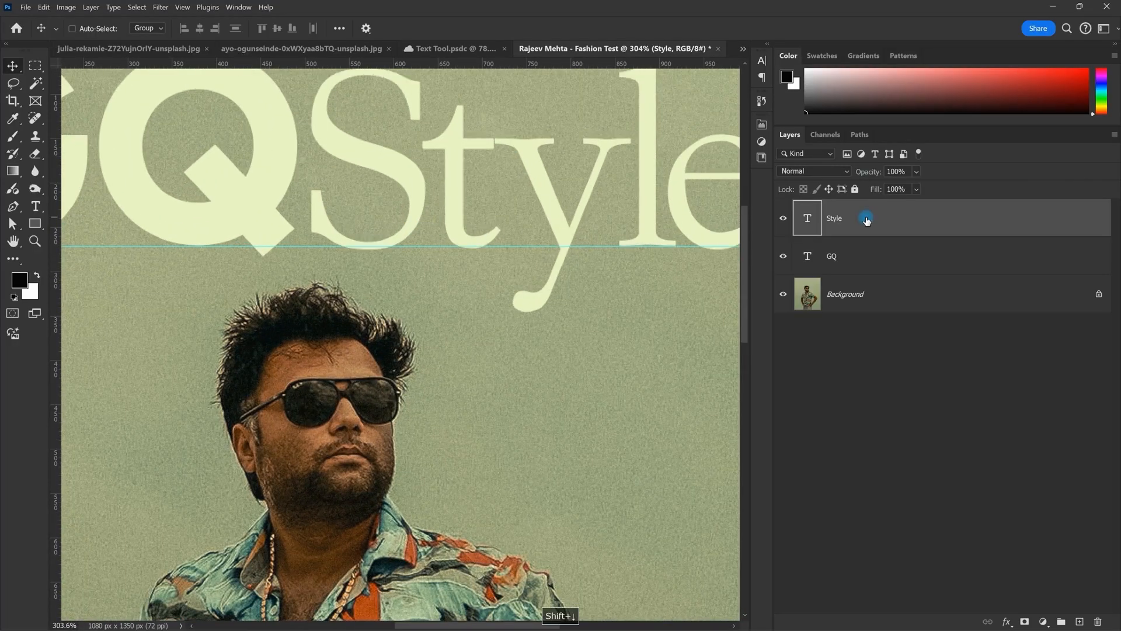
pyautogui.press('Down')
pyautogui.press('Down')
pyautogui.press('Down')
pyautogui.scroll(-11, 710, 203)
pyautogui.moveTo(578, 193); pyautogui.dragTo(450, 188)
pyautogui.scroll(3, 467, 192)
pyautogui.scroll(2, 584, 204)
pyautogui.scroll(2, 357, 170)
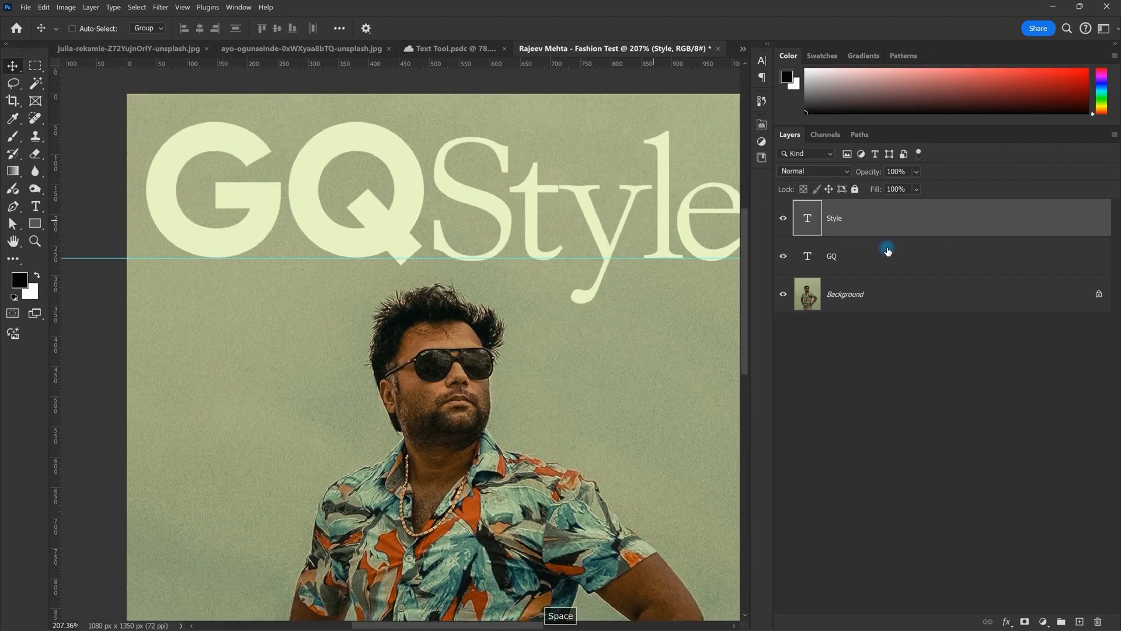
# Step: Scale GQ down slightly to 97.2% and add a guide along its top edge
pyautogui.click(902, 254)
pyautogui.hotkey('ctrl', 't')
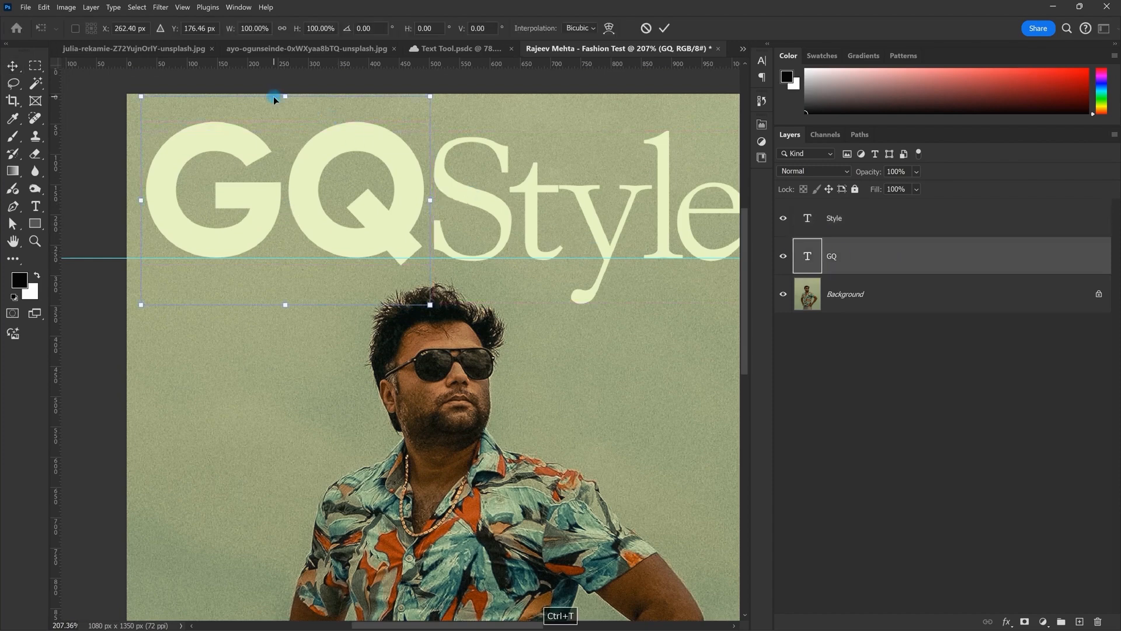
pyautogui.moveTo(281, 97); pyautogui.dragTo(281, 105)
pyautogui.press('Return')
pyautogui.scroll(-2, 426, 112)
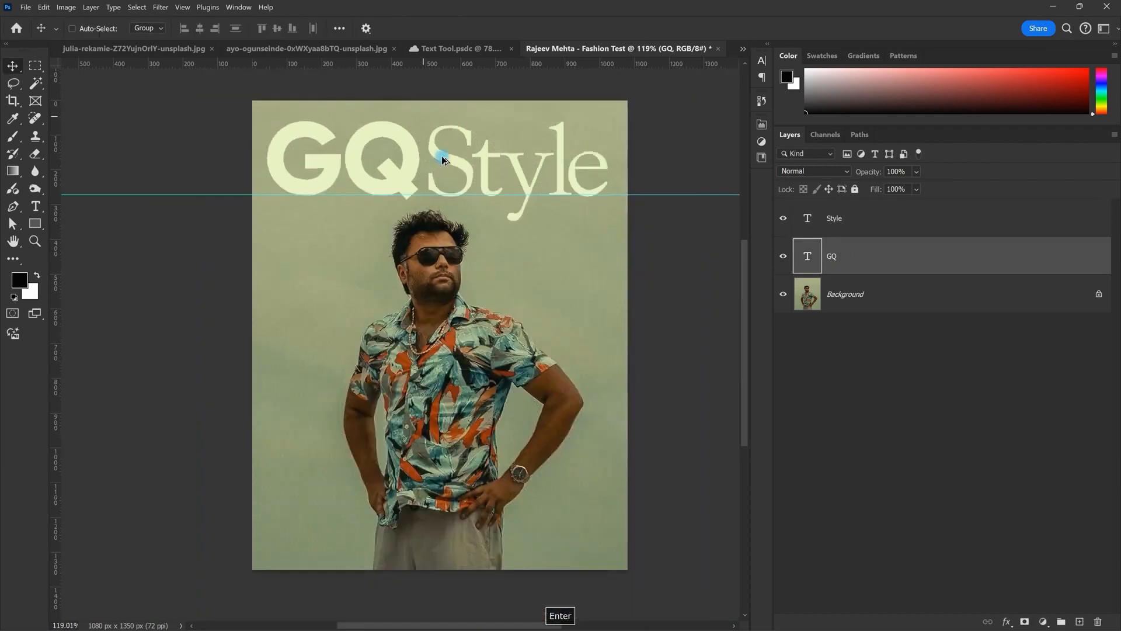
pyautogui.moveTo(442, 66); pyautogui.dragTo(443, 142)
# Step: Duplicate the GQ text as a 'GQ copy' layer below the masthead
pyautogui.scroll(2, 457, 133)
pyautogui.scroll(-4, 501, 163)
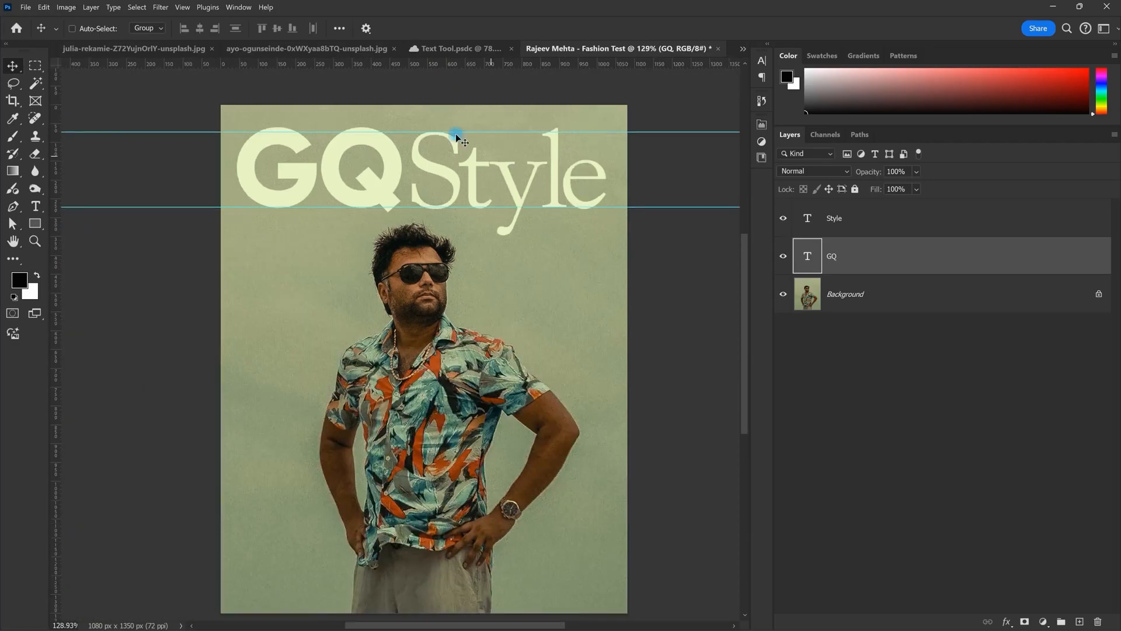
pyautogui.scroll(1, 484, 143)
pyautogui.scroll(1, 508, 174)
pyautogui.moveTo(368, 204); pyautogui.dragTo(385, 314)
# Step: Retype the GQ copy as 'BRITISH' in capitals and shrink it to a small word
pyautogui.doubleClick(383, 309)
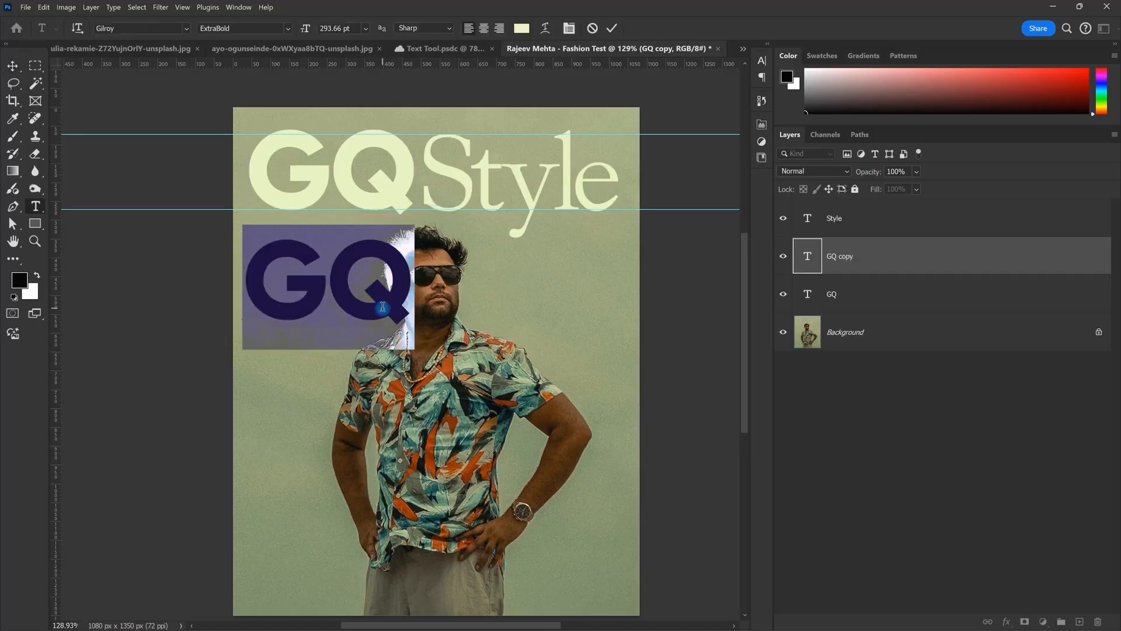
pyautogui.write('bri')
pyautogui.press('capslock')
pyautogui.press('BackSpace')
pyautogui.press('BackSpace')
pyautogui.press('BackSpace')
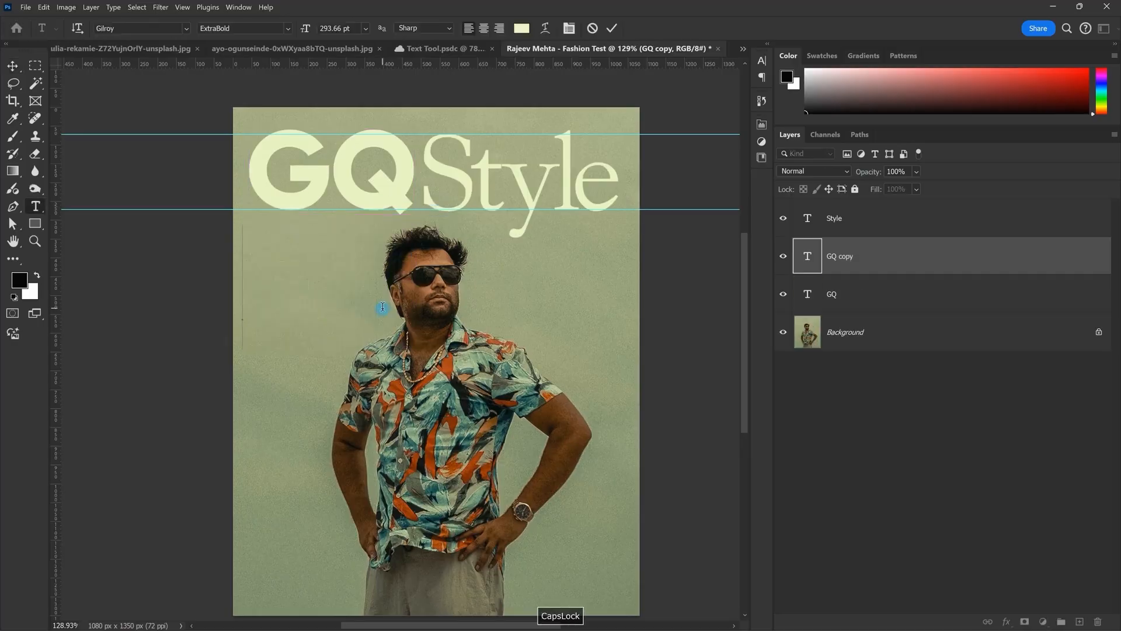
pyautogui.write('BRITISH')
pyautogui.moveTo(621, 290); pyautogui.dragTo(475, 292)
pyautogui.press('KP_Enter')
# Step: Move BRITISH onto the GQ lettering and raise its layer above Style
pyautogui.scroll(6, 295, 226)
pyautogui.moveTo(371, 270); pyautogui.dragTo(428, 370)
pyautogui.moveTo(572, 406); pyautogui.dragTo(371, 182)
pyautogui.moveTo(871, 259); pyautogui.dragTo(859, 184)
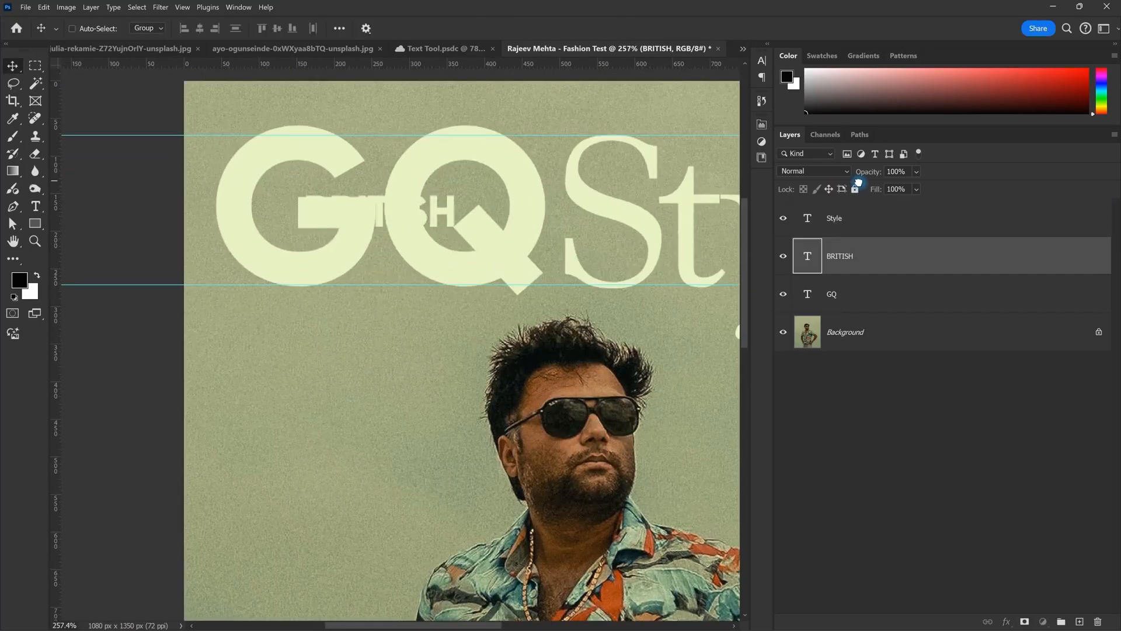
pyautogui.scroll(1, 375, 233)
# Step: Colour BRITISH with the sampled background green, darkened slightly
pyautogui.doubleClick(412, 249)
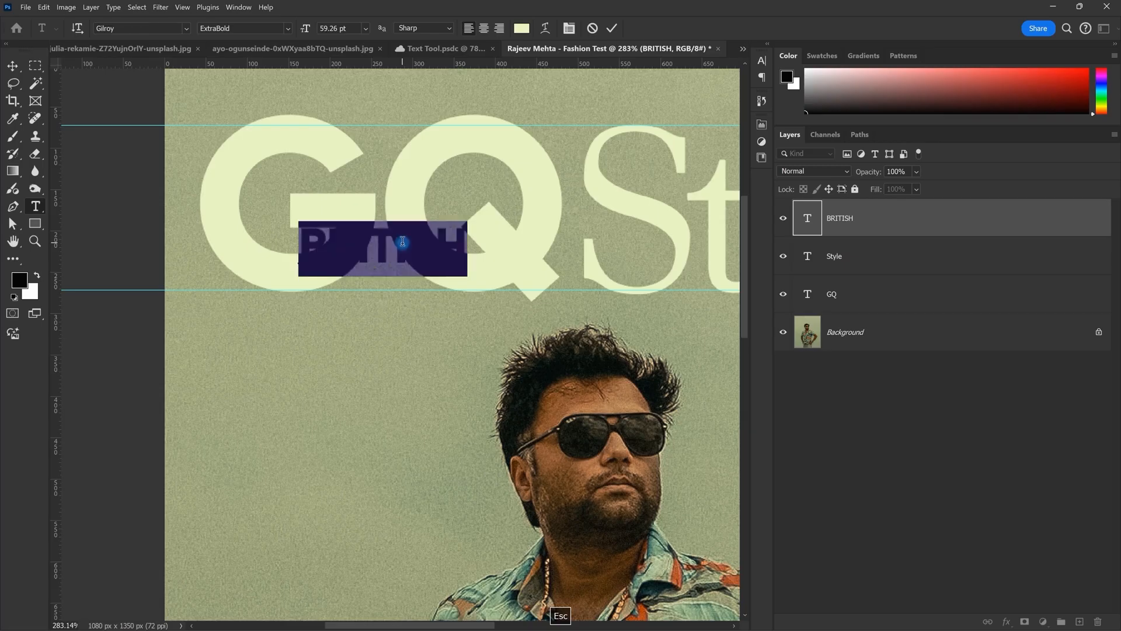
pyautogui.click(522, 29)
pyautogui.click(423, 338)
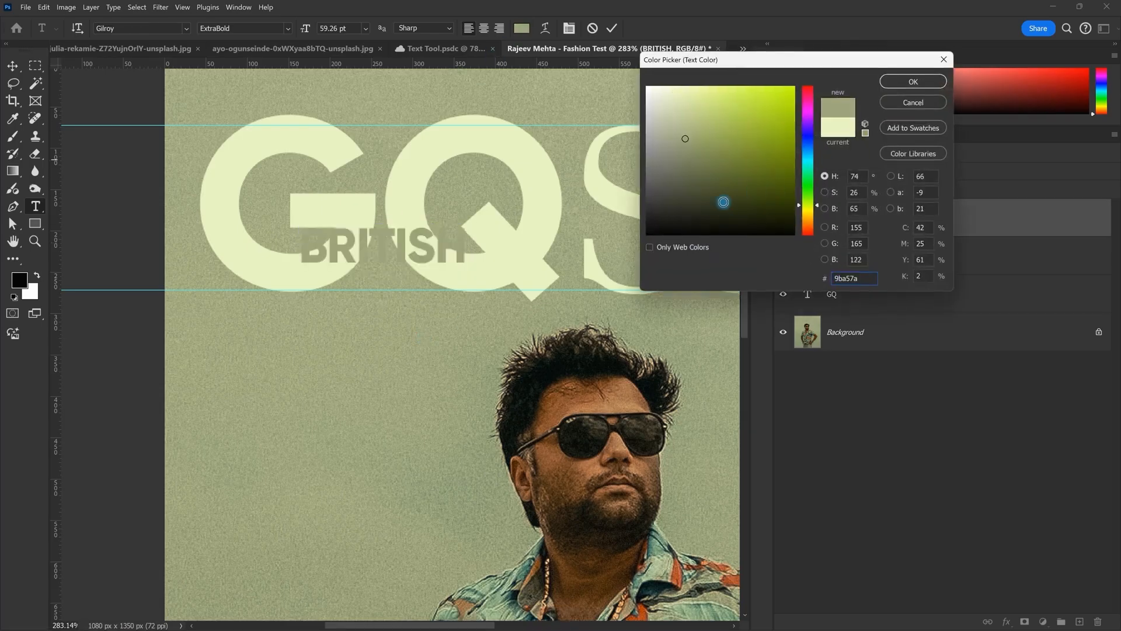
pyautogui.moveTo(682, 140); pyautogui.dragTo(681, 151)
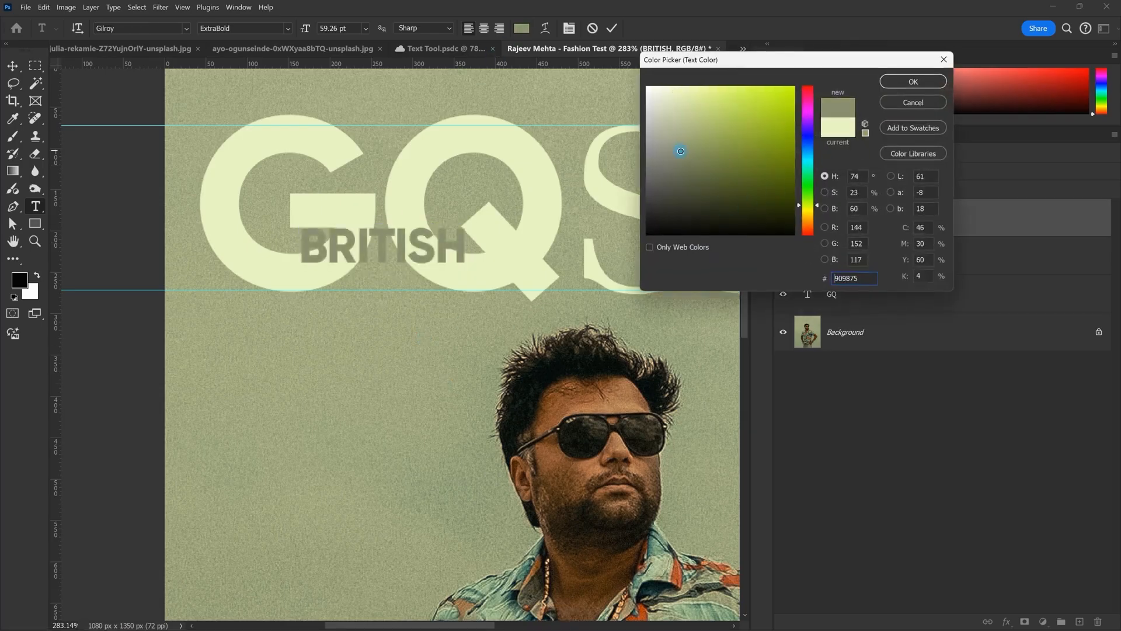
pyautogui.click(915, 87)
pyautogui.hotkey('ctrl', 'Return')
pyautogui.press('v')
# Step: Position BRITISH inside the G and scale it down proportionally to fit
pyautogui.scroll(2, 409, 246)
pyautogui.moveTo(424, 237); pyautogui.dragTo(410, 217)
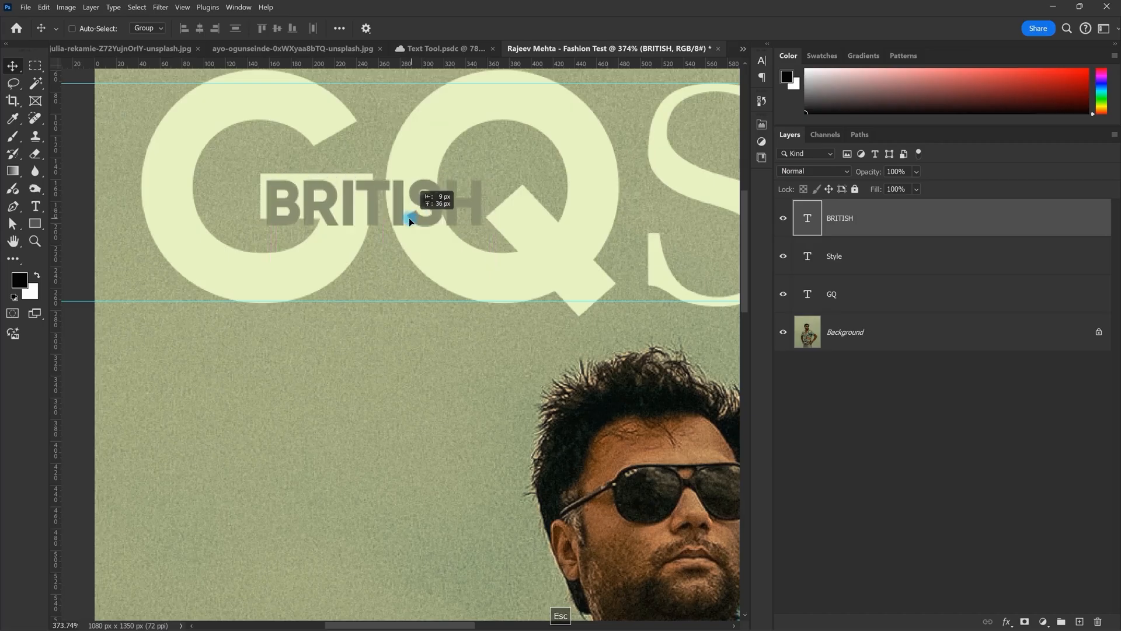
pyautogui.scroll(2, 410, 217)
pyautogui.hotkey('ctrl', 't')
pyautogui.moveTo(507, 221); pyautogui.dragTo(344, 197)
pyautogui.press('Return')
pyautogui.scroll(-2, 318, 263)
pyautogui.scroll(-1, 303, 250)
pyautogui.hotkey('ctrl', 't')
pyautogui.press('Return')
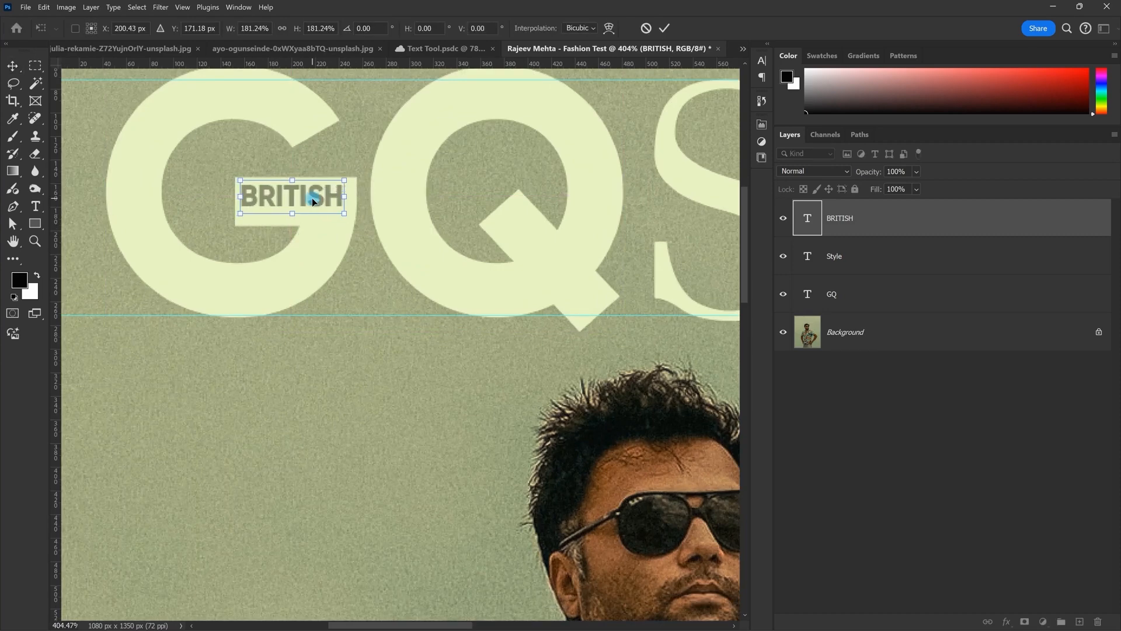
pyautogui.scroll(-8, 358, 221)
pyautogui.scroll(4, 359, 219)
# Step: Adjust BRITISH's placement and recolour it to a slightly different muted olive
pyautogui.doubleClick(362, 214)
pyautogui.press('Escape')
pyautogui.doubleClick(362, 214)
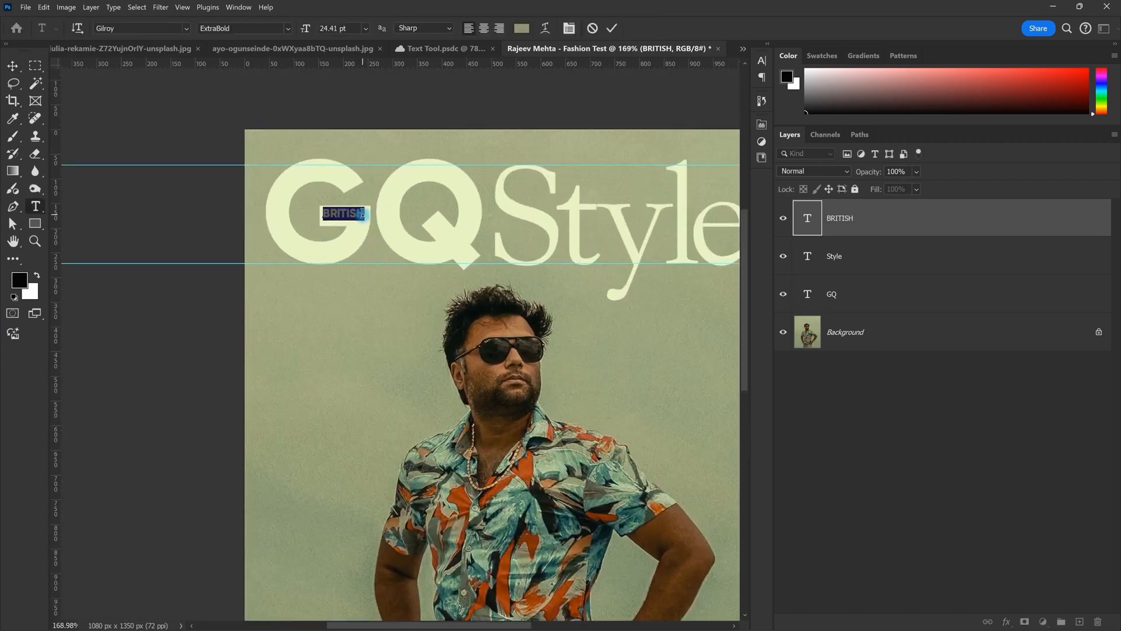
pyautogui.scroll(6, 362, 214)
pyautogui.press('Down')
pyautogui.press('Up')
pyautogui.scroll(-8, 362, 214)
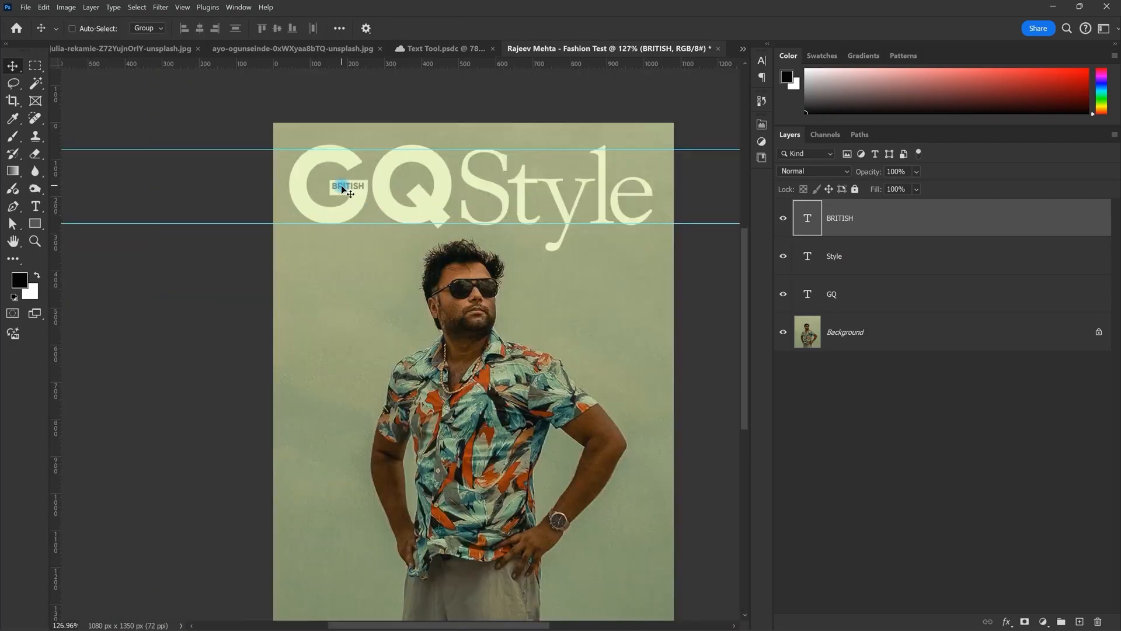
pyautogui.doubleClick(344, 187)
pyautogui.click(523, 28)
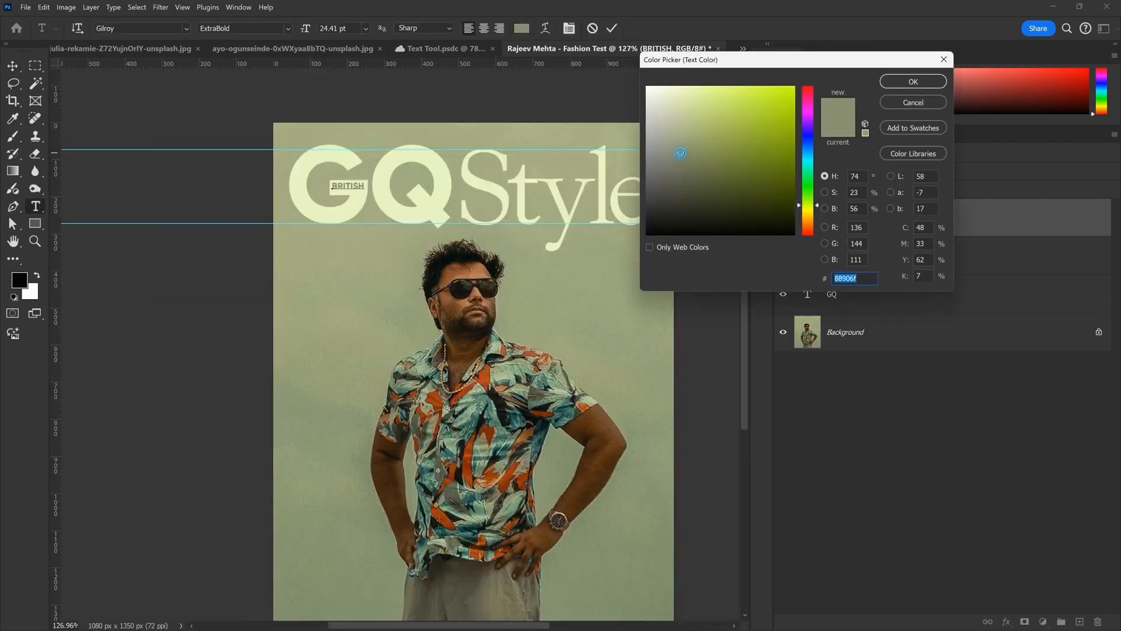
pyautogui.click(675, 143)
pyautogui.click(927, 83)
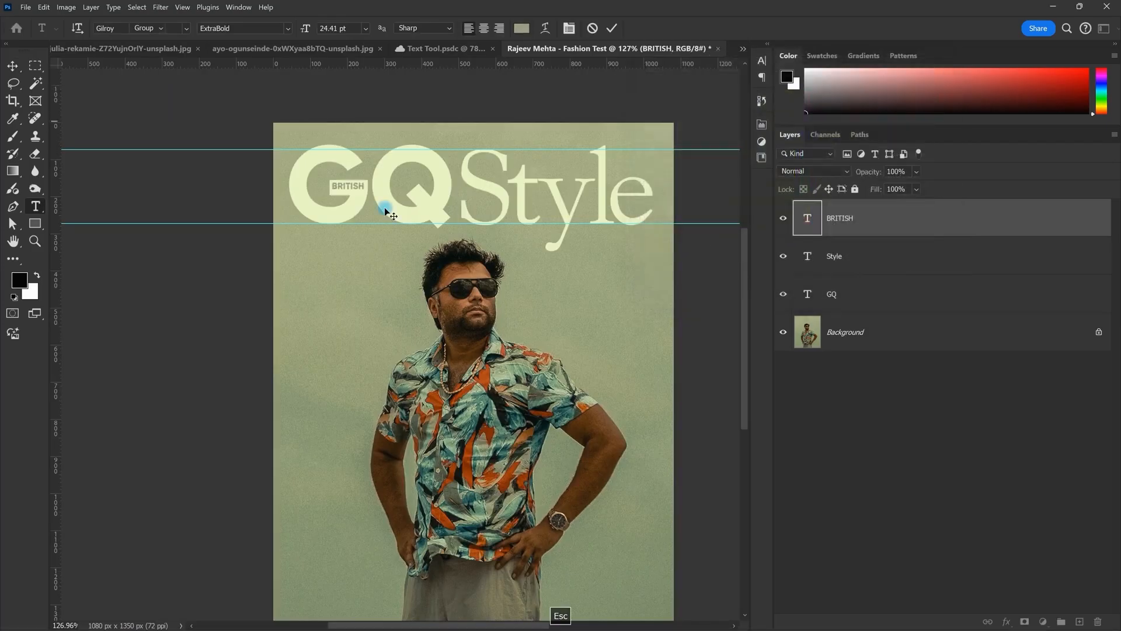
pyautogui.hotkey('ctrl', 'Return')
# Step: Duplicate the BRITISH layer to a spot below the masthead
pyautogui.scroll(-3, 514, 292)
pyautogui.moveTo(519, 305); pyautogui.dragTo(474, 265)
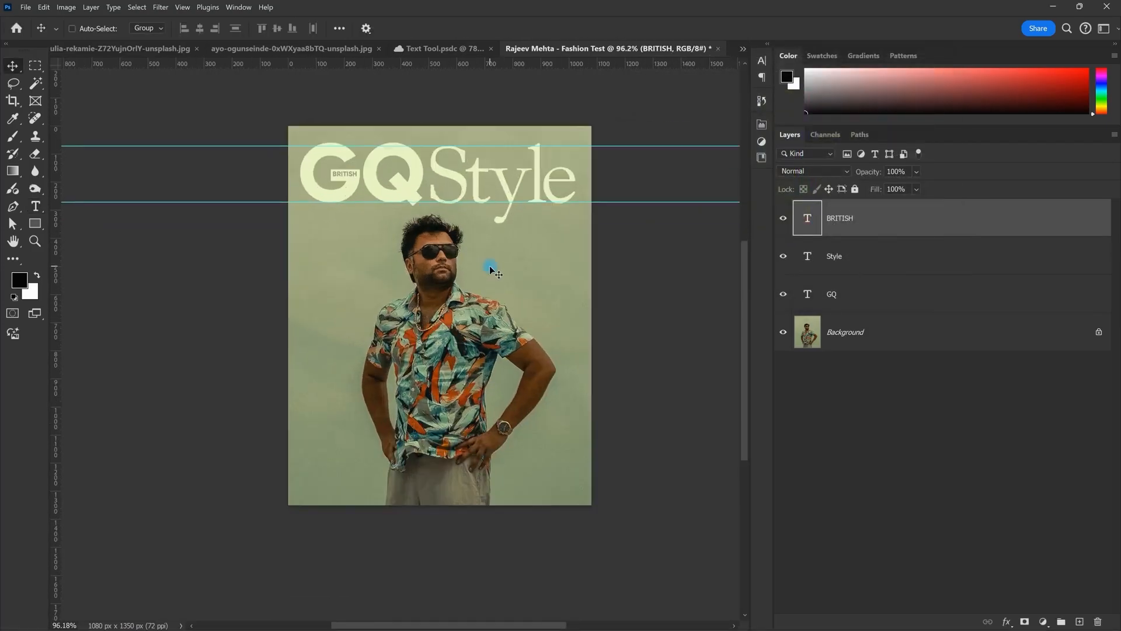
pyautogui.scroll(3, 322, 190)
pyautogui.rightClick(364, 174)
pyautogui.click(368, 179)
pyautogui.moveTo(369, 180); pyautogui.dragTo(362, 236)
# Step: Replace the duplicated text with 'GENTLEMEN'S QUARTERLY' and colour it cream to match GQ
pyautogui.doubleClick(362, 235)
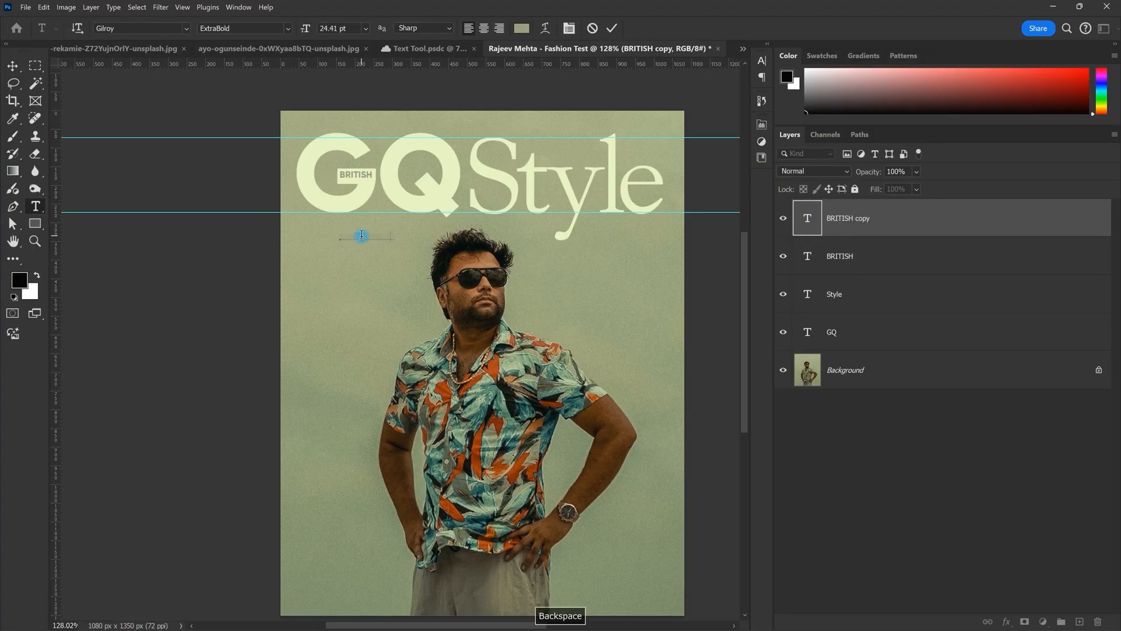
pyautogui.write('GENTLEMEN’S QUARTERLY')
pyautogui.hotkey('ctrl', 'a')
pyautogui.click(528, 30)
pyautogui.click(414, 137)
pyautogui.click(913, 81)
pyautogui.hotkey('ctrl', 'Return')
# Step: Move the GENTLEMEN'S QUARTERLY tagline beneath GQ at the top left and scale it down
pyautogui.scroll(5, 360, 250)
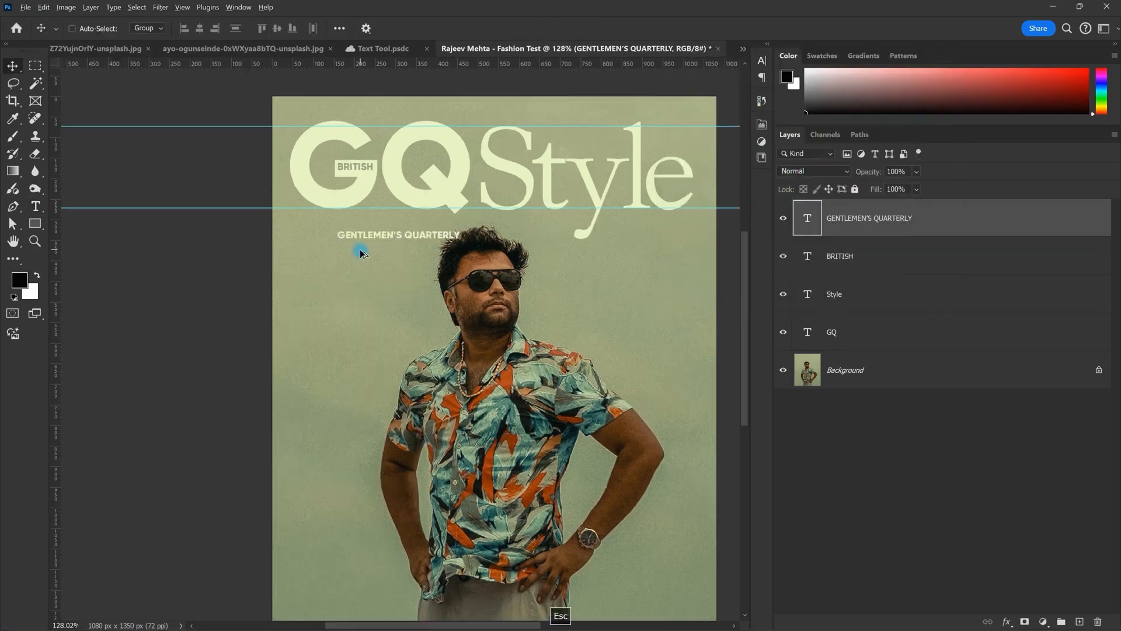
pyautogui.moveTo(452, 225); pyautogui.dragTo(333, 286)
pyautogui.scroll(-2, 376, 192)
pyautogui.moveTo(79, 247); pyautogui.dragTo(439, 203)
pyautogui.scroll(3, 366, 211)
pyautogui.scroll(-4, 399, 198)
pyautogui.scroll(2, 403, 201)
pyautogui.hotkey('ctrl', 't')
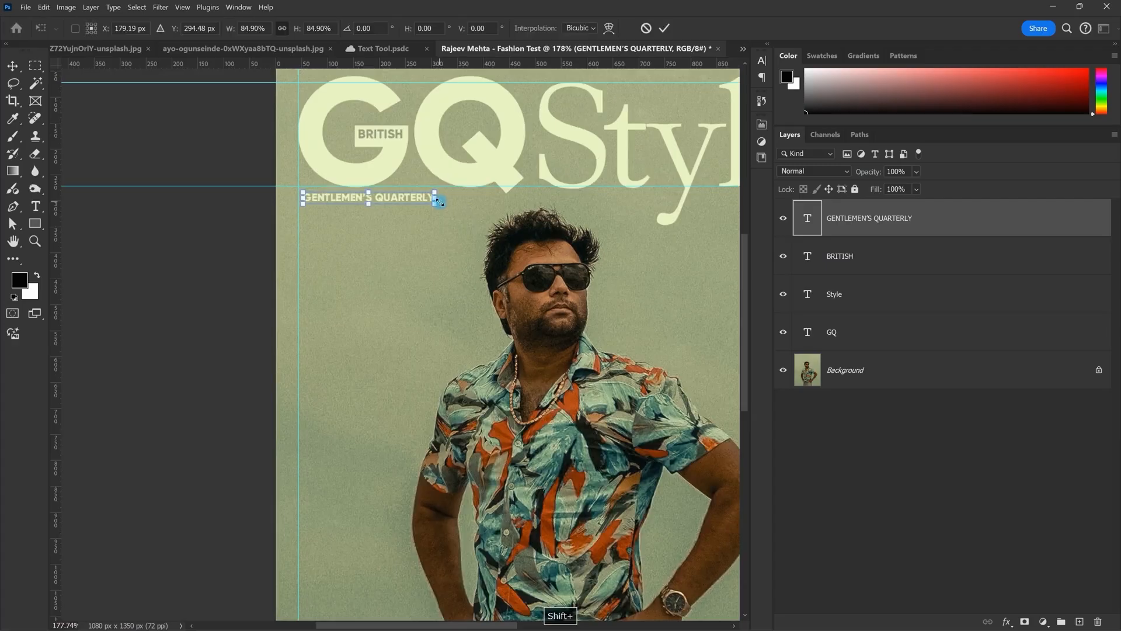
pyautogui.press('Return')
pyautogui.scroll(-8, 444, 183)
pyautogui.scroll(2, 528, 409)
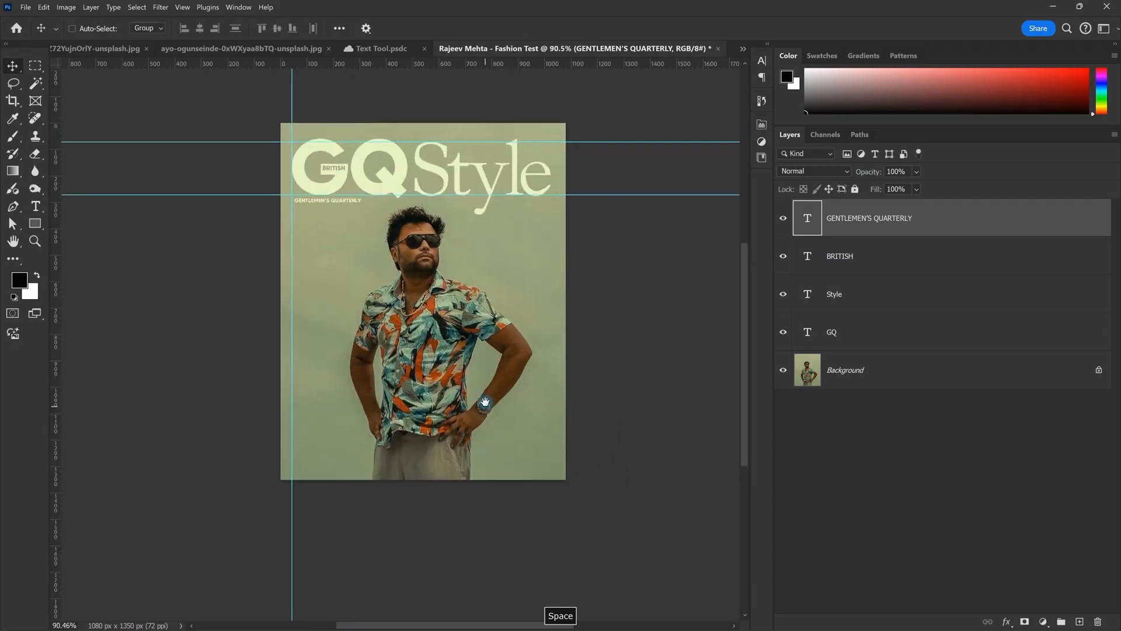
pyautogui.click(35, 223)
# Step: Draw a short vertical line to the right of the man's head with the Line Tool
pyautogui.click(68, 274)
pyautogui.moveTo(514, 228); pyautogui.dragTo(521, 284)
pyautogui.scroll(5, 522, 284)
pyautogui.press('v')
pyautogui.press('space')
pyautogui.moveTo(479, 215); pyautogui.dragTo(321, 270)
pyautogui.scroll(2, 321, 270)
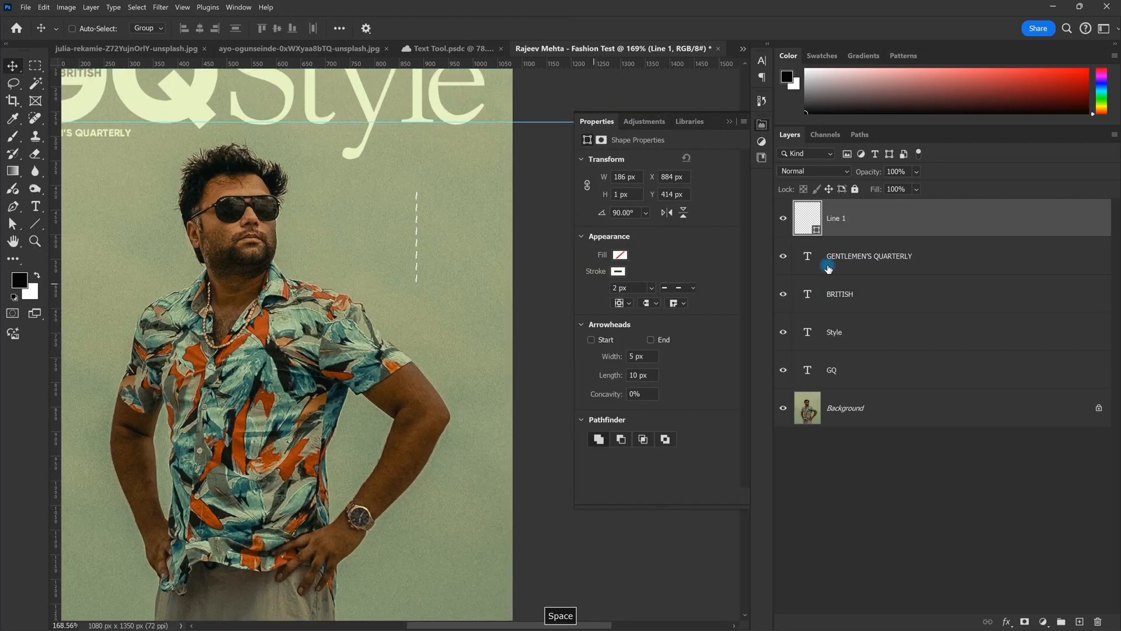
# Step: Change the line's stroke from dashed to solid and colour it cream
pyautogui.click(678, 288)
pyautogui.click(674, 327)
pyautogui.click(708, 268)
pyautogui.scroll(-1, 434, 251)
pyautogui.scroll(1, 435, 253)
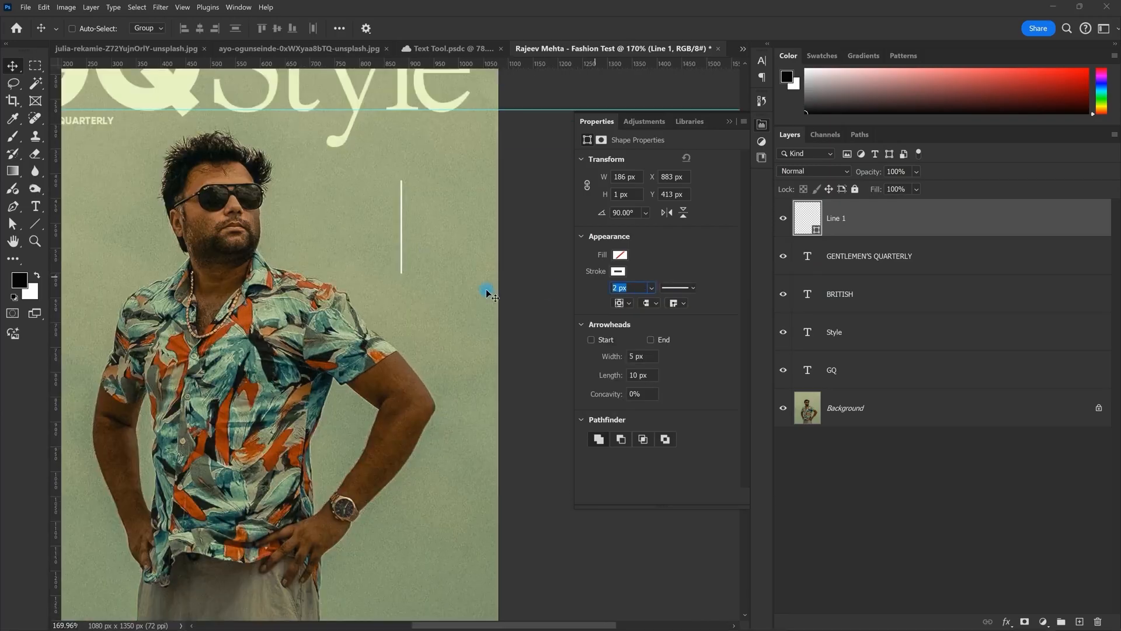
pyautogui.click(618, 271)
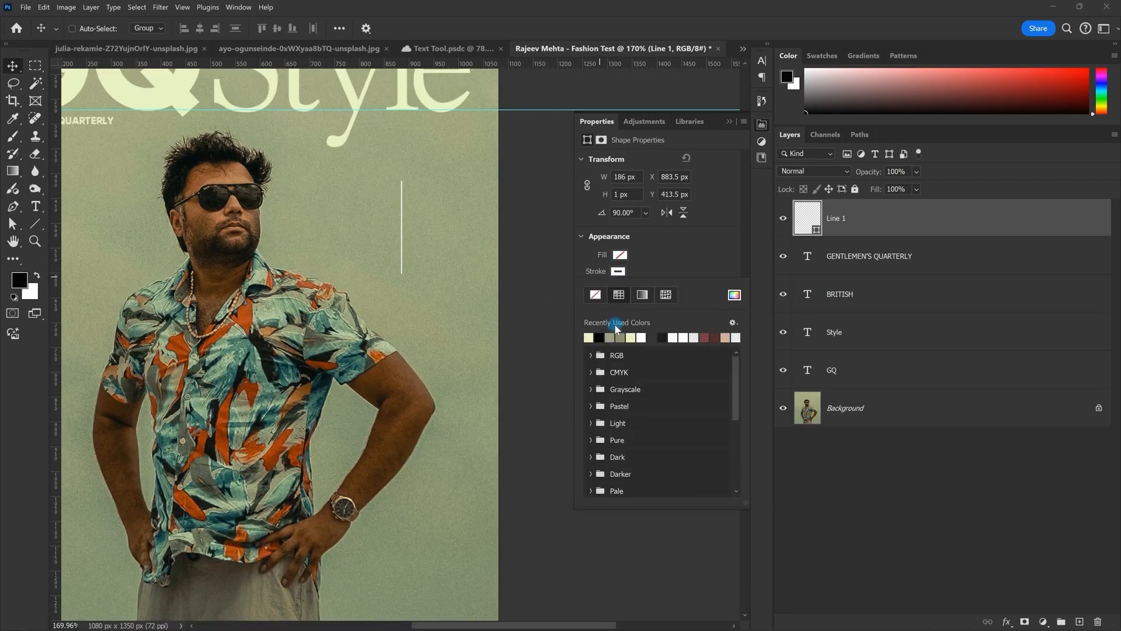
pyautogui.click(589, 341)
pyautogui.click(466, 253)
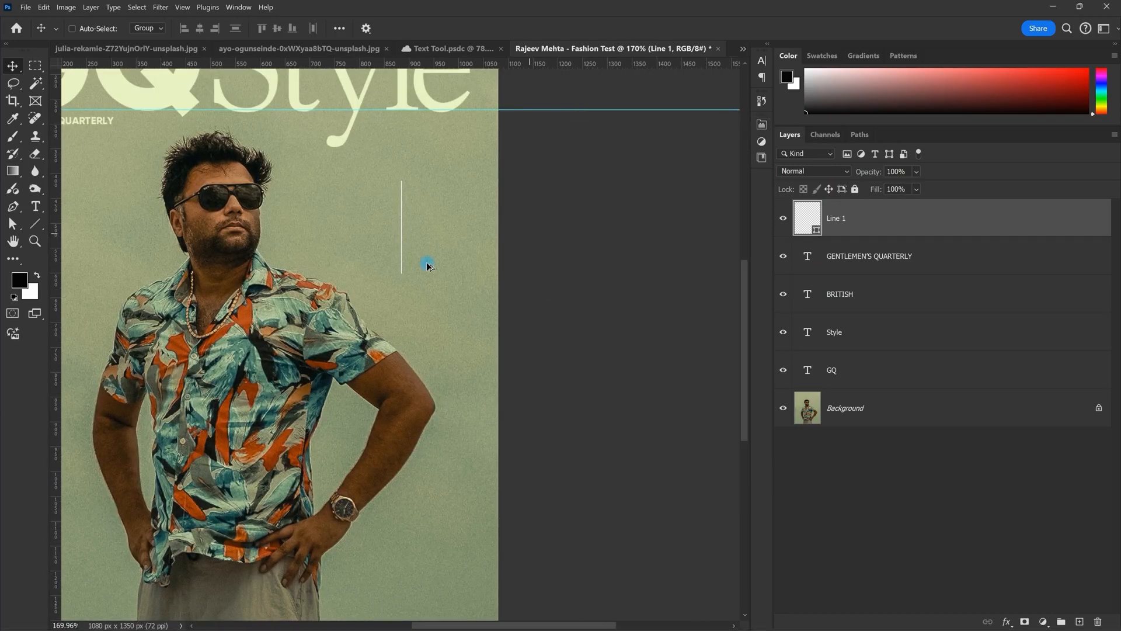
pyautogui.scroll(-1, 465, 253)
pyautogui.scroll(2, 394, 266)
# Step: Duplicate the line, rotate the copy 90° to horizontal, and move it across the vertical line
pyautogui.moveTo(412, 256); pyautogui.dragTo(362, 256)
pyautogui.scroll(3, 351, 239)
pyautogui.hotkey('ctrl', 't')
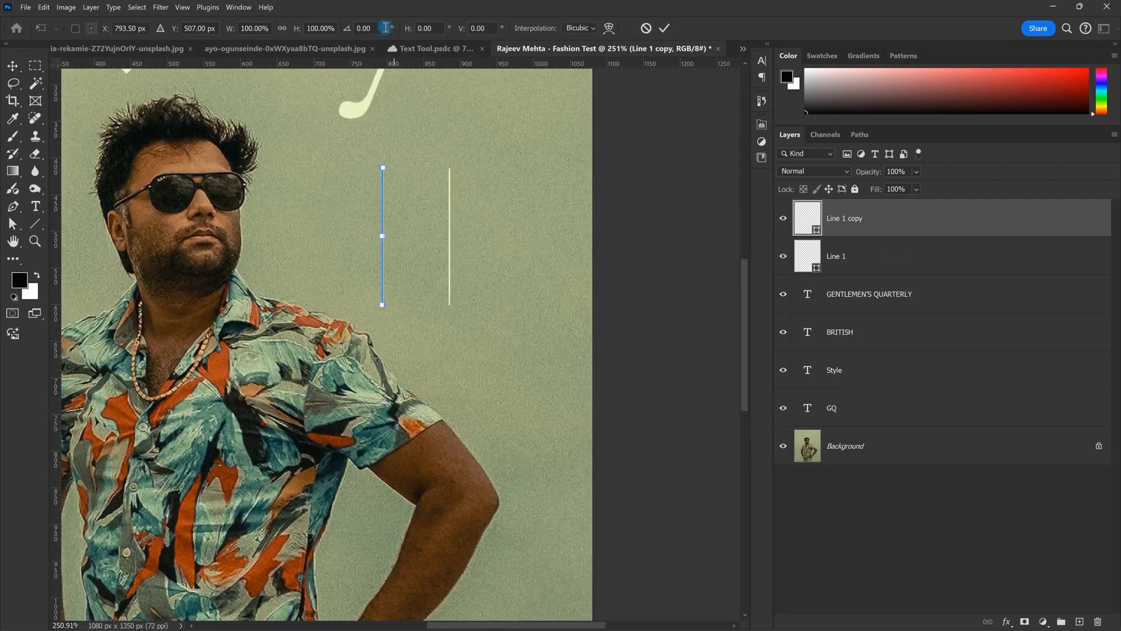
pyautogui.write('90')
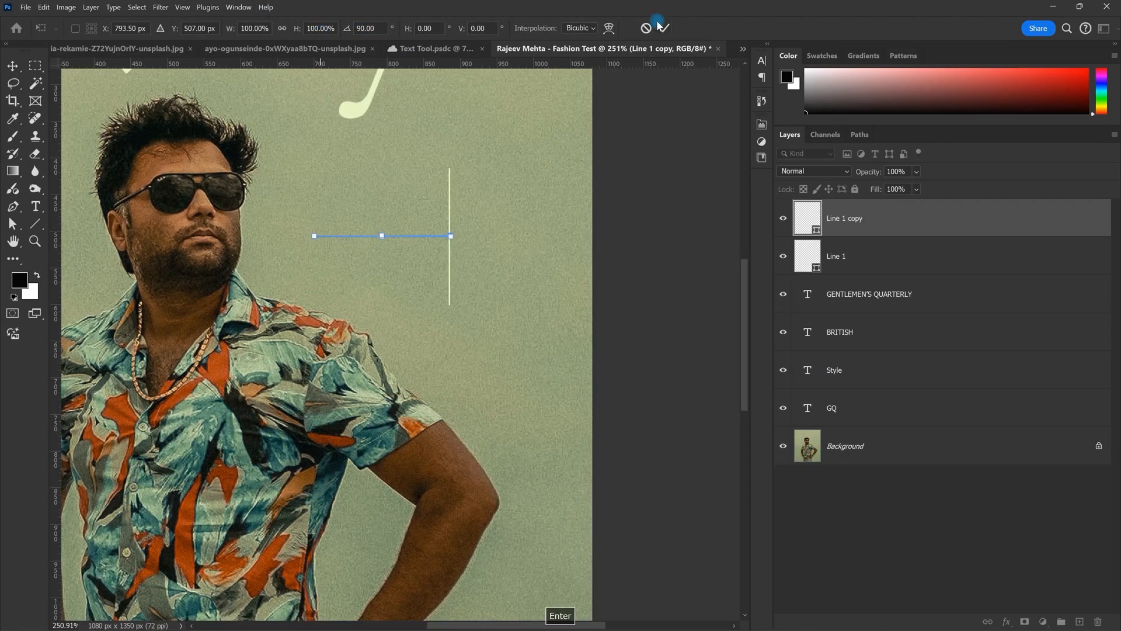
pyautogui.click(668, 29)
pyautogui.scroll(4, 538, 253)
pyautogui.moveTo(396, 231); pyautogui.dragTo(495, 224)
pyautogui.scroll(-4, 494, 224)
# Step: Centre the two lines on each other horizontally and vertically
pyautogui.keyDown('ctrl'); pyautogui.click(839, 263); pyautogui.keyUp('ctrl')
pyautogui.click(199, 29)
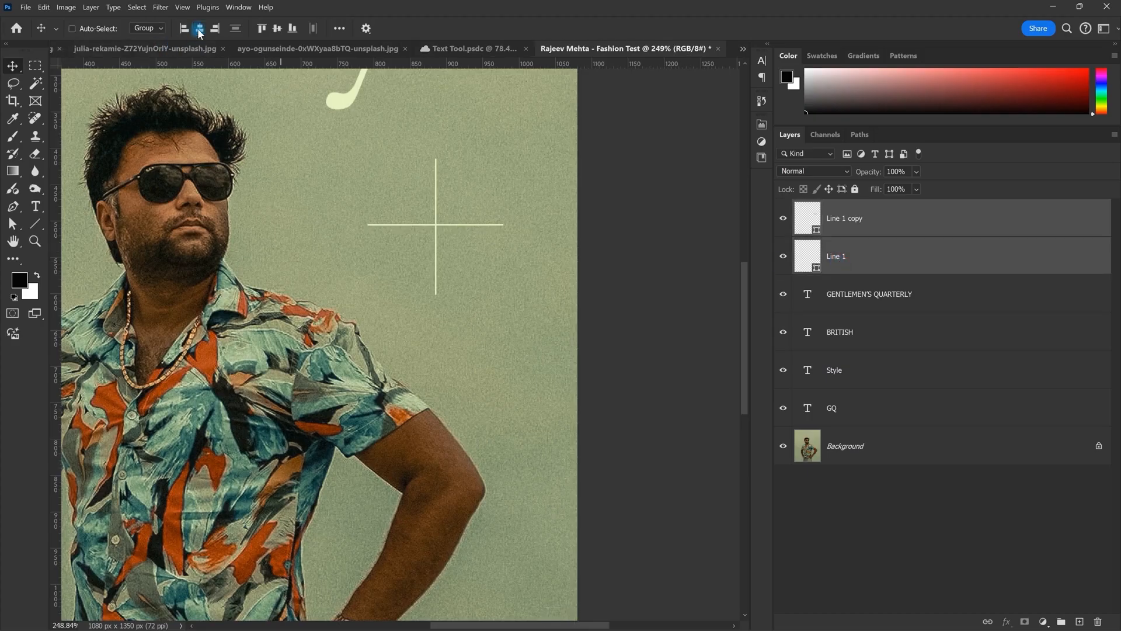
pyautogui.click(278, 29)
pyautogui.scroll(-4, 510, 285)
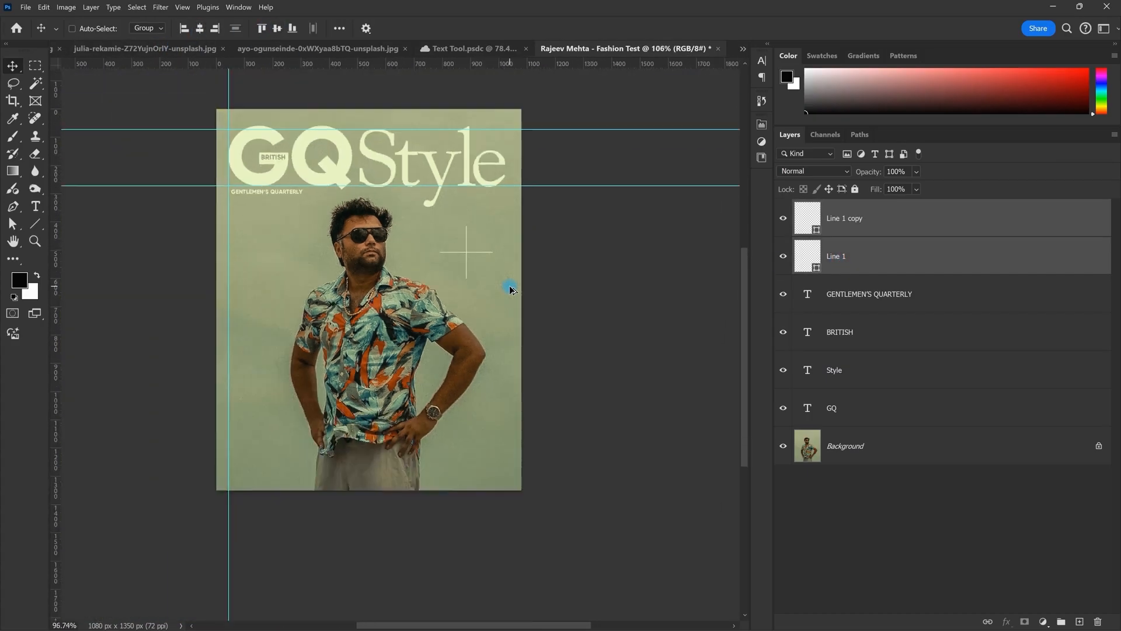
# Step: Scale the cross down into a small thin plus sign beside the portrait
pyautogui.hotkey('ctrl', 't')
pyautogui.moveTo(526, 259); pyautogui.dragTo(461, 267)
pyautogui.press('Return')
pyautogui.scroll(-4, 469, 261)
pyautogui.scroll(5, 466, 272)
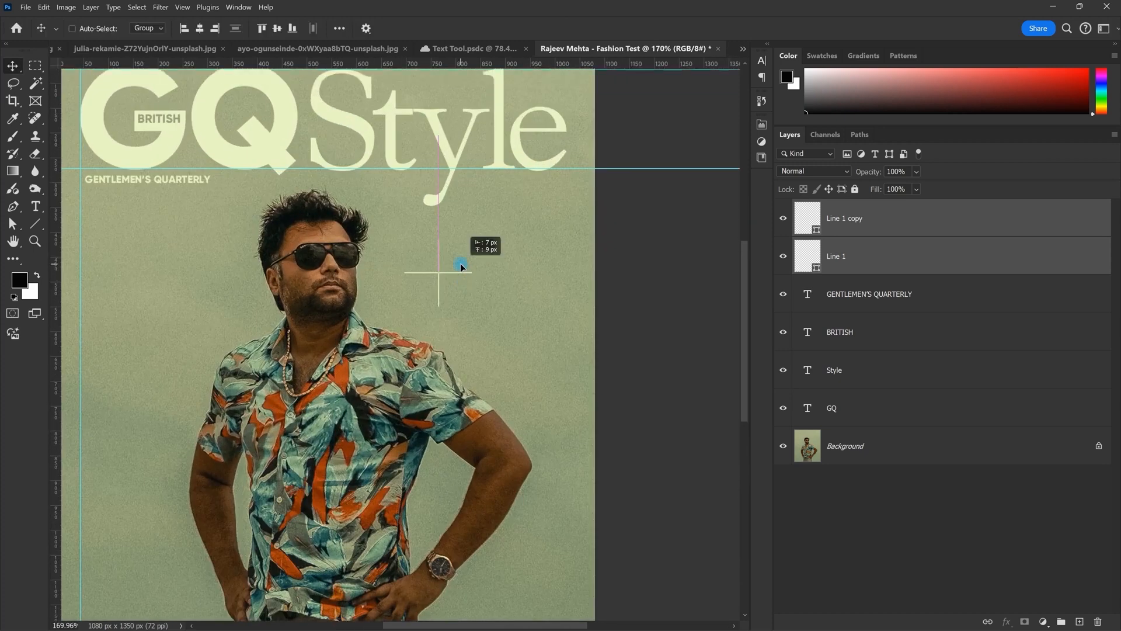
pyautogui.click(762, 124)
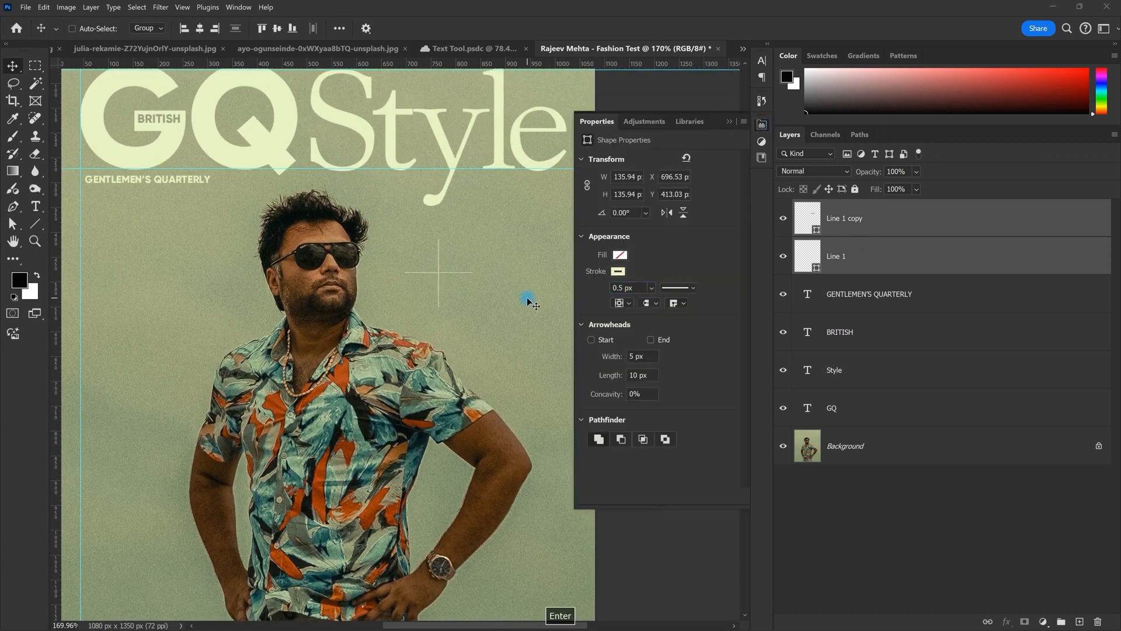
pyautogui.scroll(-5, 528, 301)
pyautogui.press('space')
pyautogui.moveTo(539, 222); pyautogui.dragTo(522, 268)
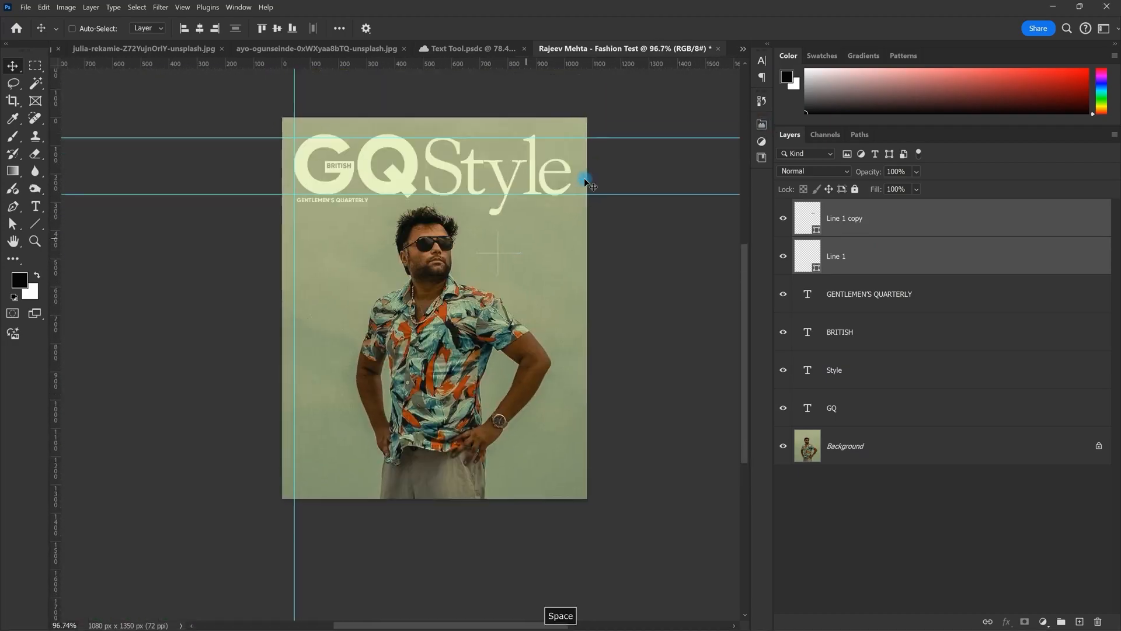
# Step: Duplicate the GQ text down the cover, retype it as 'Rajeev', and shrink it
pyautogui.moveTo(586, 180); pyautogui.dragTo(600, 145)
pyautogui.scroll(1, 596, 146)
pyautogui.scroll(1, 420, 255)
pyautogui.moveTo(420, 255); pyautogui.dragTo(420, 273)
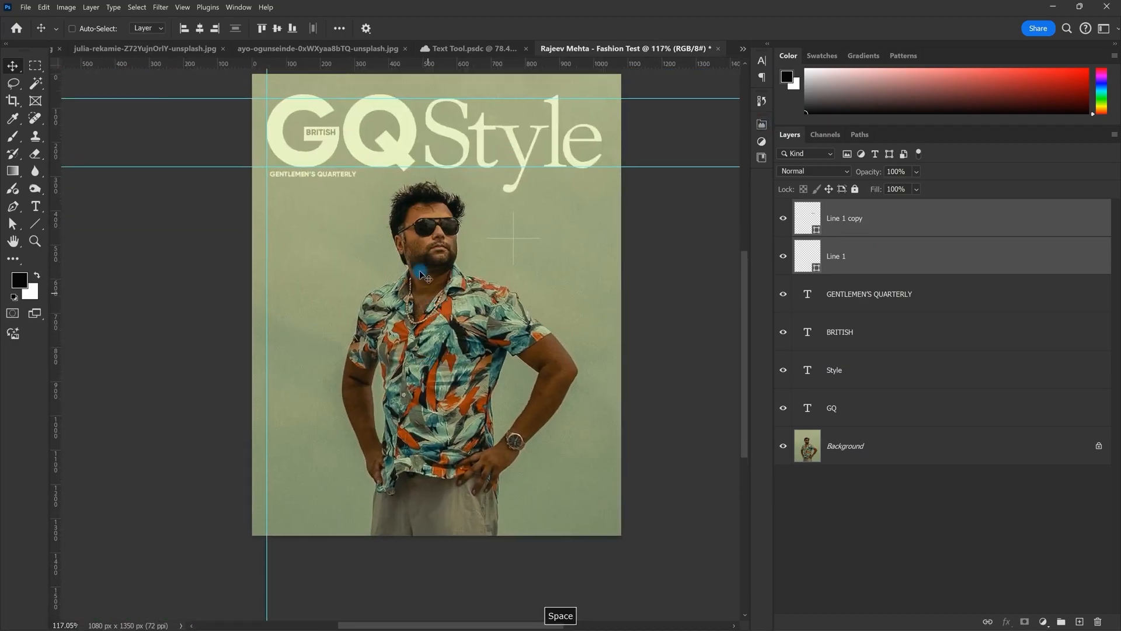
pyautogui.rightClick(383, 156)
pyautogui.click(401, 161)
pyautogui.moveTo(401, 161); pyautogui.dragTo(400, 379)
pyautogui.doubleClick(377, 383)
pyautogui.hotkey('ctrl', 'Return')
pyautogui.hotkey('ctrl', 't')
pyautogui.moveTo(598, 350); pyautogui.dragTo(569, 329)
pyautogui.press('Return')
pyautogui.doubleClick(568, 329)
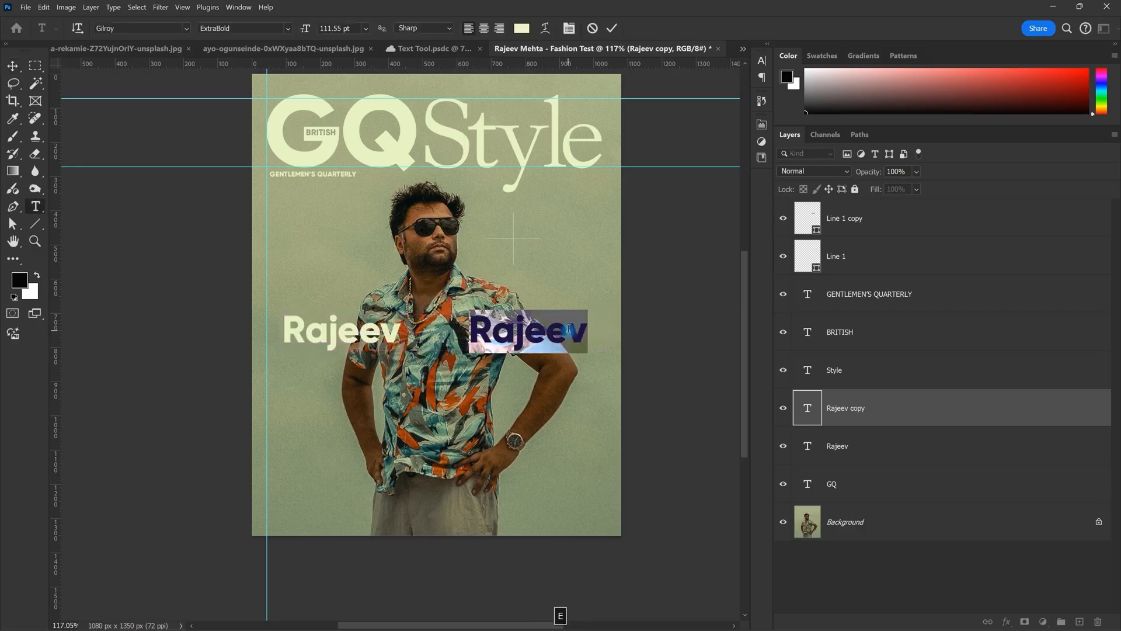
pyautogui.write('eh')
pyautogui.press('BackSpace')
pyautogui.press('BackSpace')
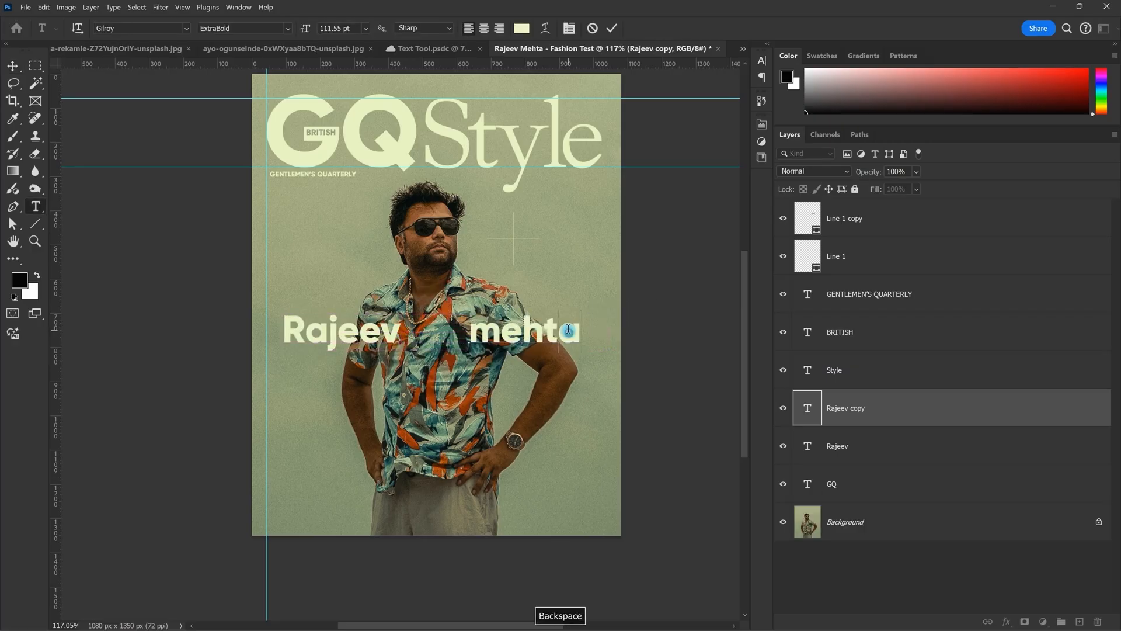
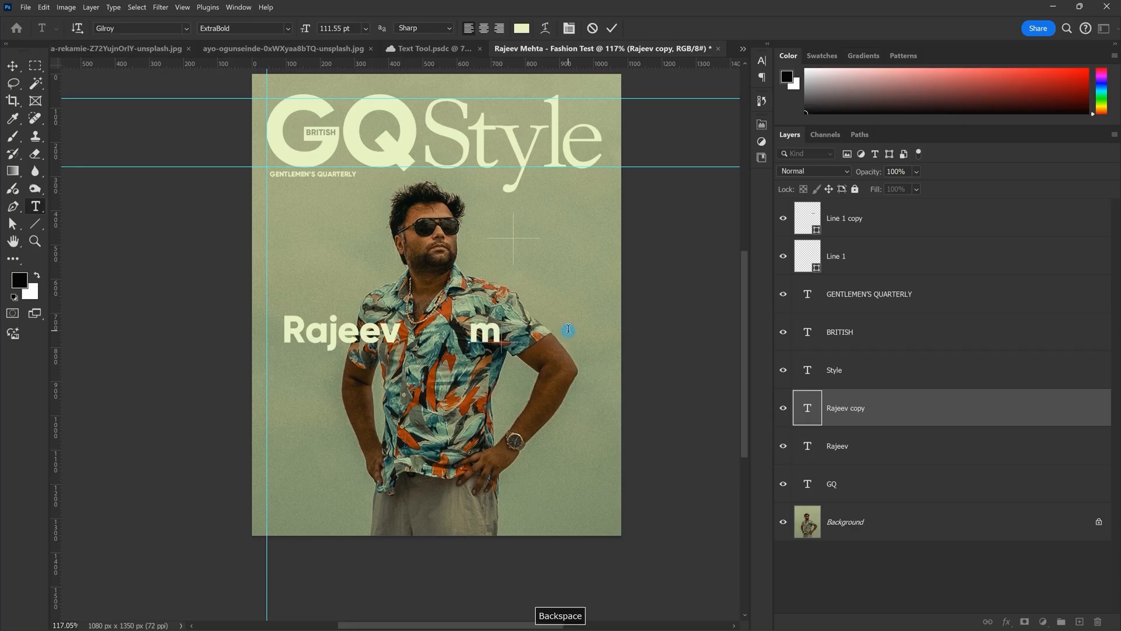
pyautogui.scroll(2, 568, 328)
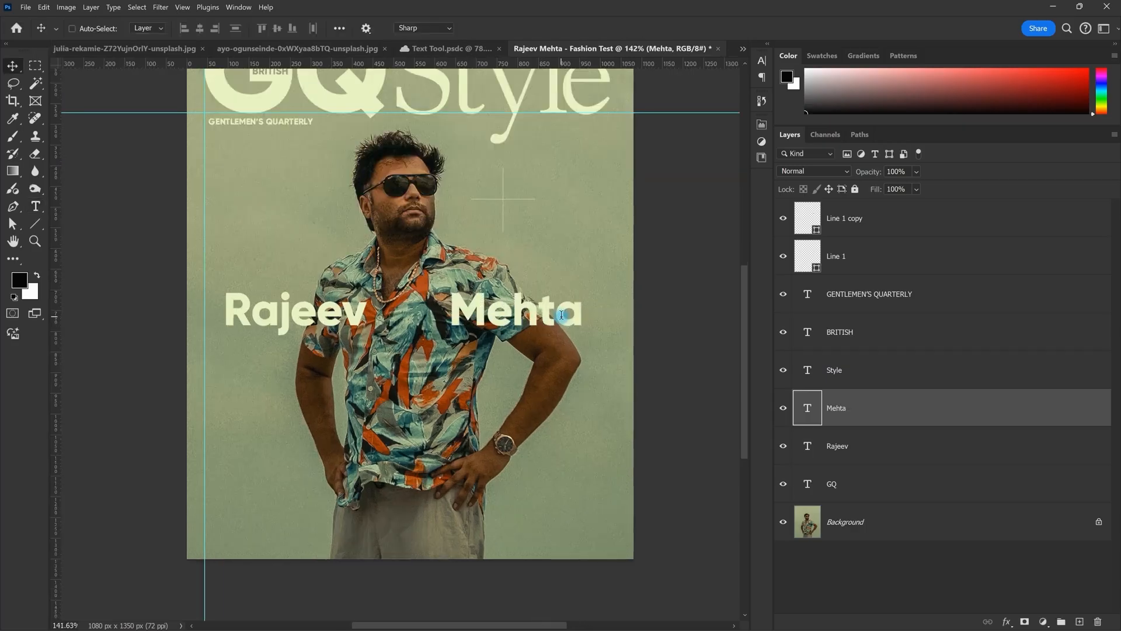
pyautogui.hotkey('ctrl', 'a')
pyautogui.click(284, 30)
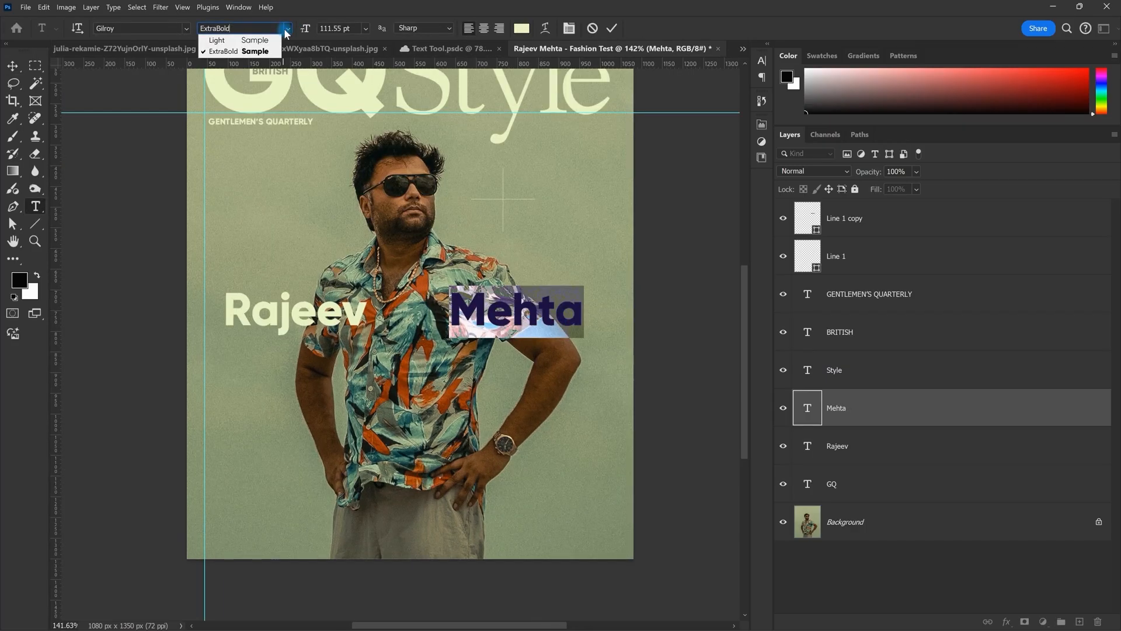
pyautogui.click(257, 40)
pyautogui.hotkey('ctrl', 'Return')
# Step: Switch the Rajeev text to the light font weight
pyautogui.press('v')
pyautogui.scroll(-6, 399, 317)
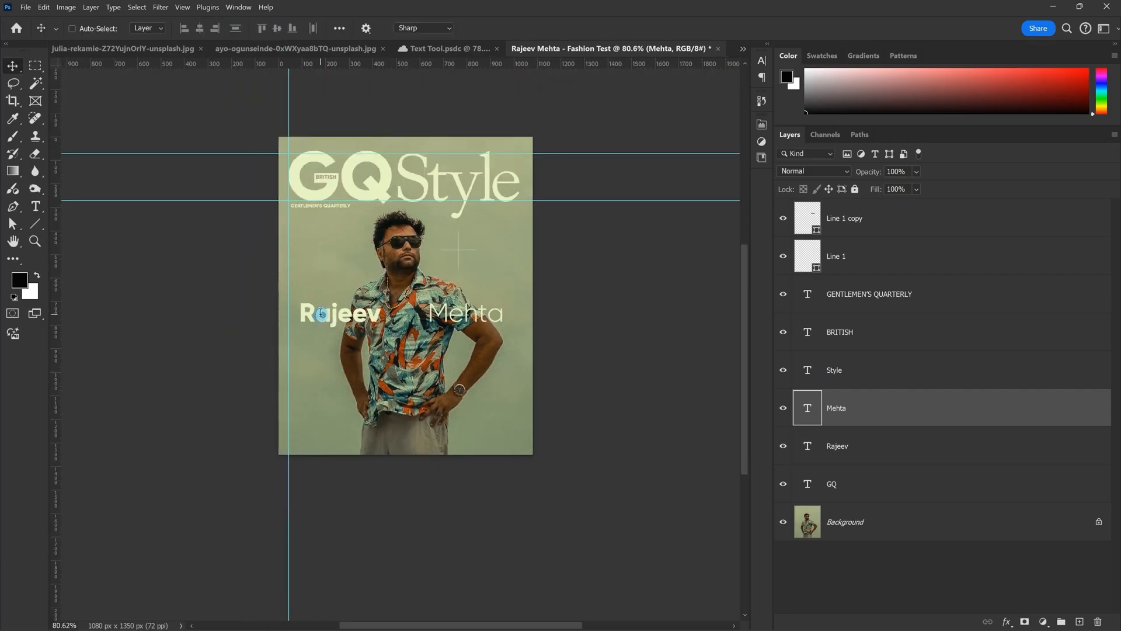
pyautogui.doubleClick(321, 314)
pyautogui.click(289, 28)
pyautogui.click(275, 40)
pyautogui.press('Escape')
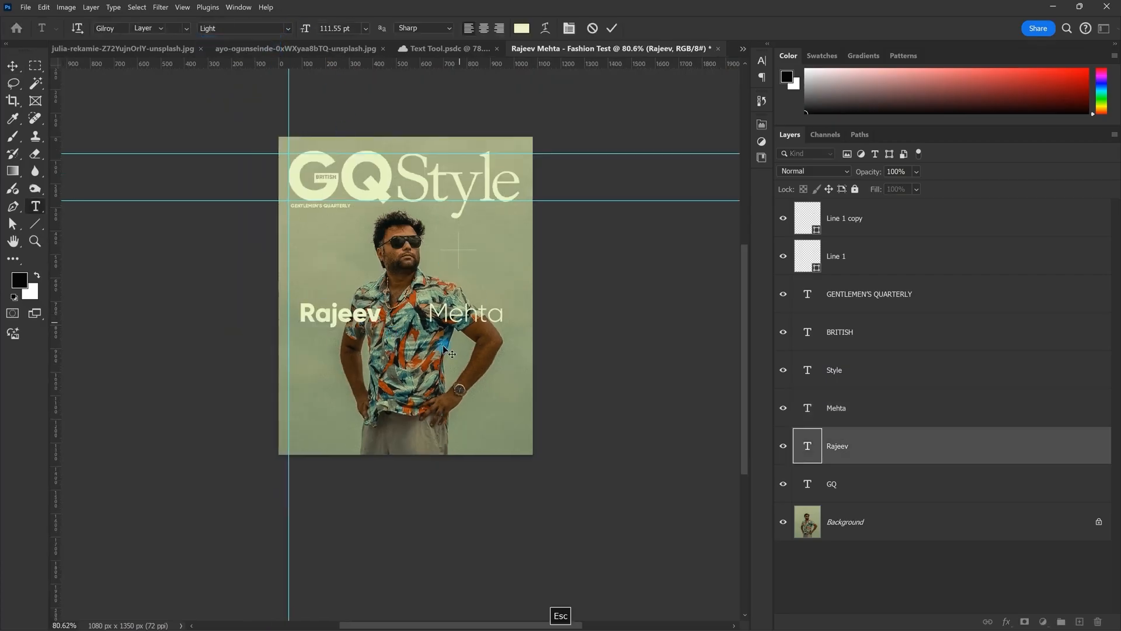
pyautogui.press('v')
pyautogui.scroll(2, 442, 349)
pyautogui.keyDown('ctrl'); pyautogui.click(885, 416); pyautogui.keyUp('ctrl')
pyautogui.click(292, 30)
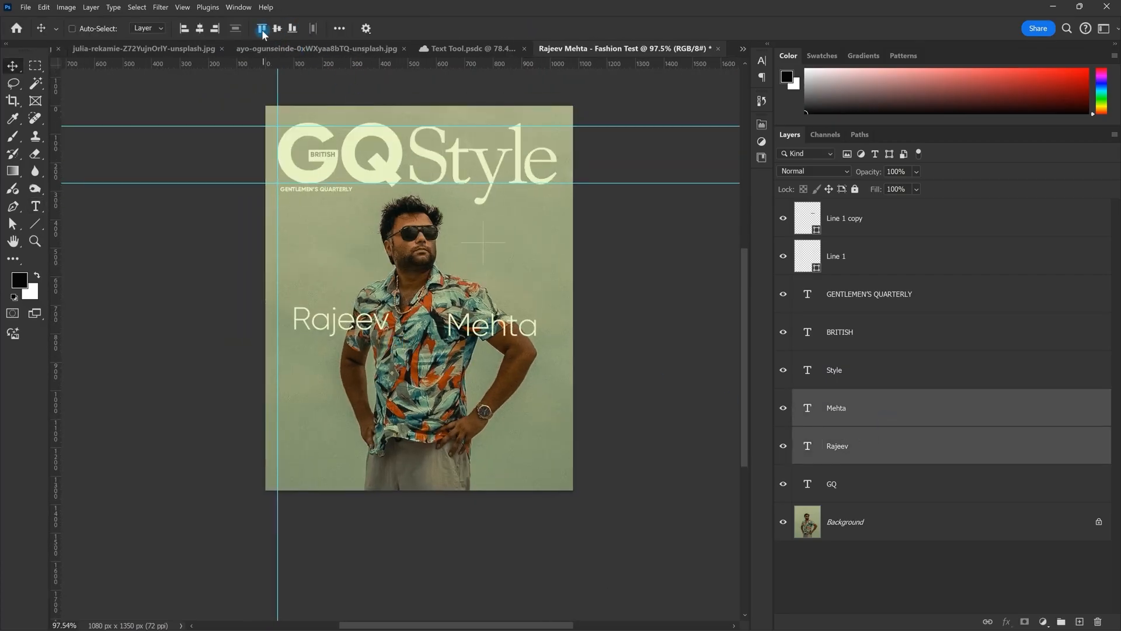
pyautogui.click(276, 31)
pyautogui.scroll(2, 525, 327)
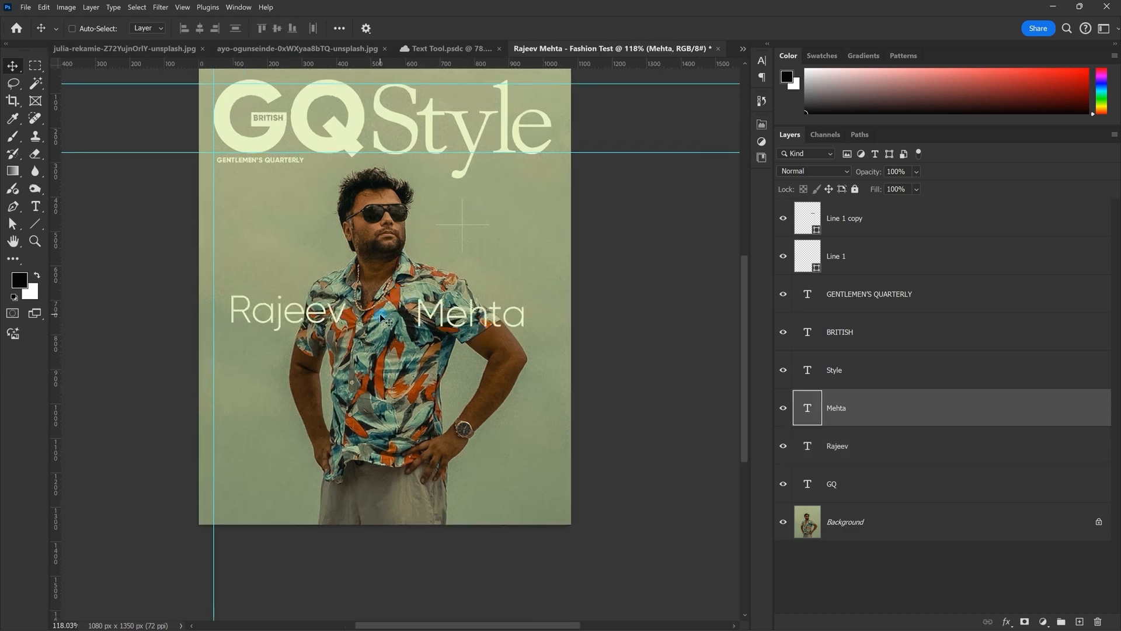
pyautogui.moveTo(401, 63); pyautogui.dragTo(390, 303)
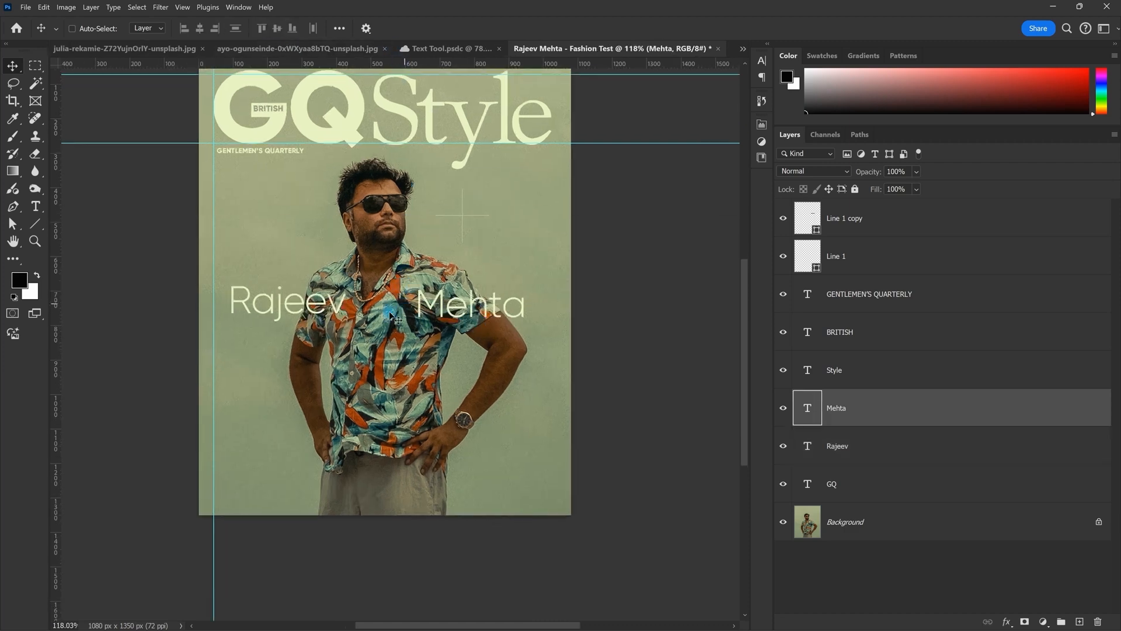
# Step: Shrink both name layers together and shift the crosshair lines up and right
pyautogui.scroll(2, 390, 305)
pyautogui.click(875, 445)
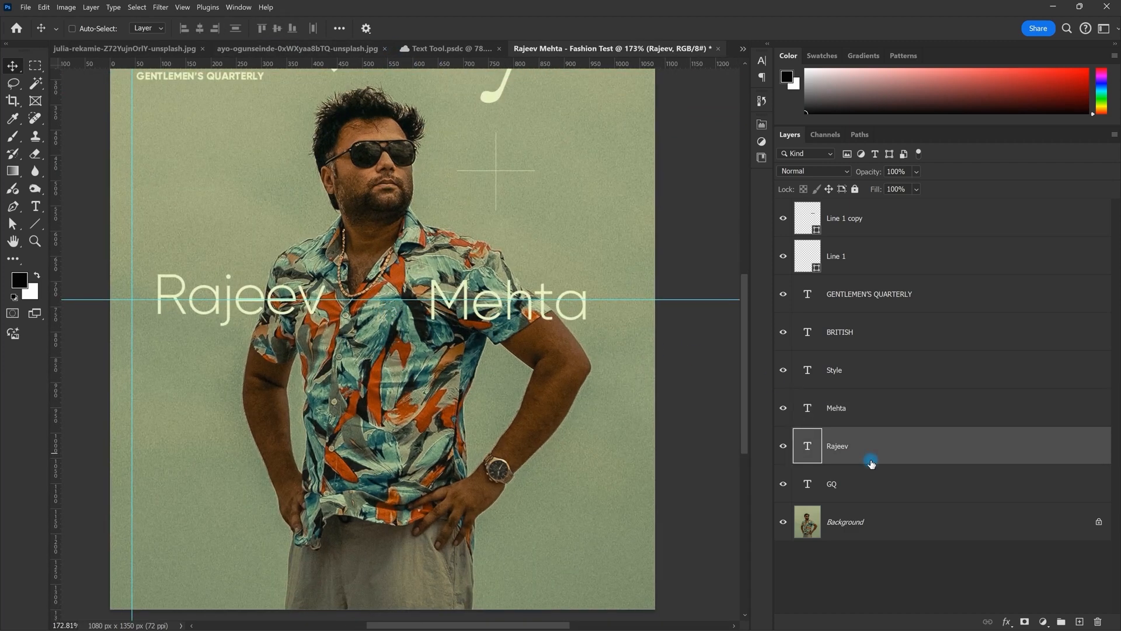
pyautogui.click(878, 422)
pyautogui.scroll(-3, 715, 392)
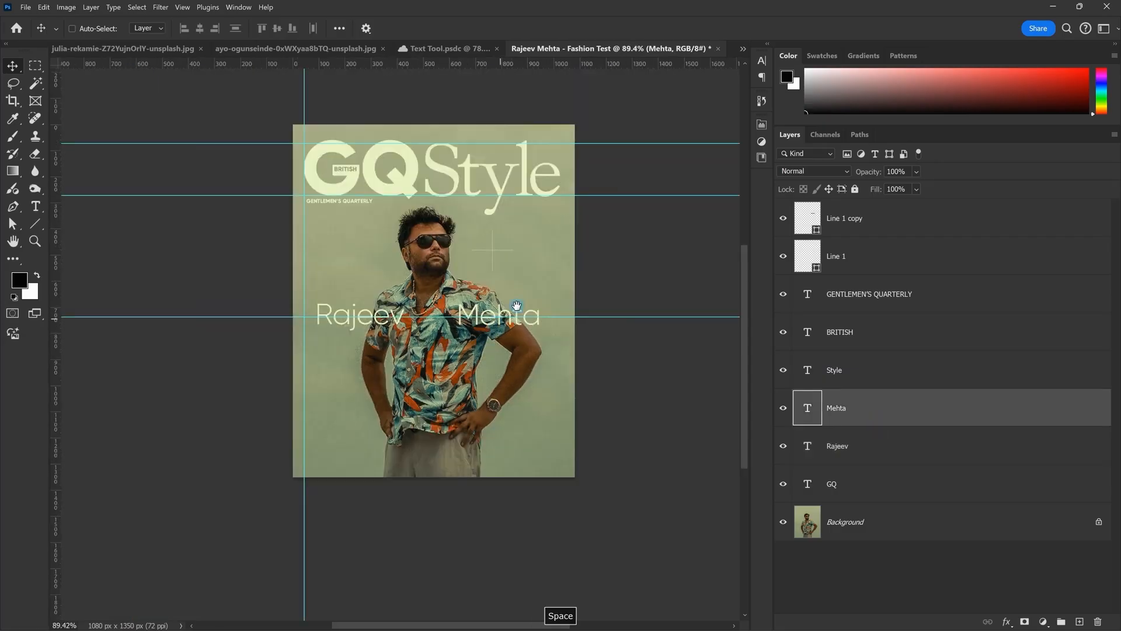
pyautogui.keyDown('shift'); pyautogui.click(877, 458); pyautogui.keyUp('shift')
pyautogui.scroll(-2, 465, 368)
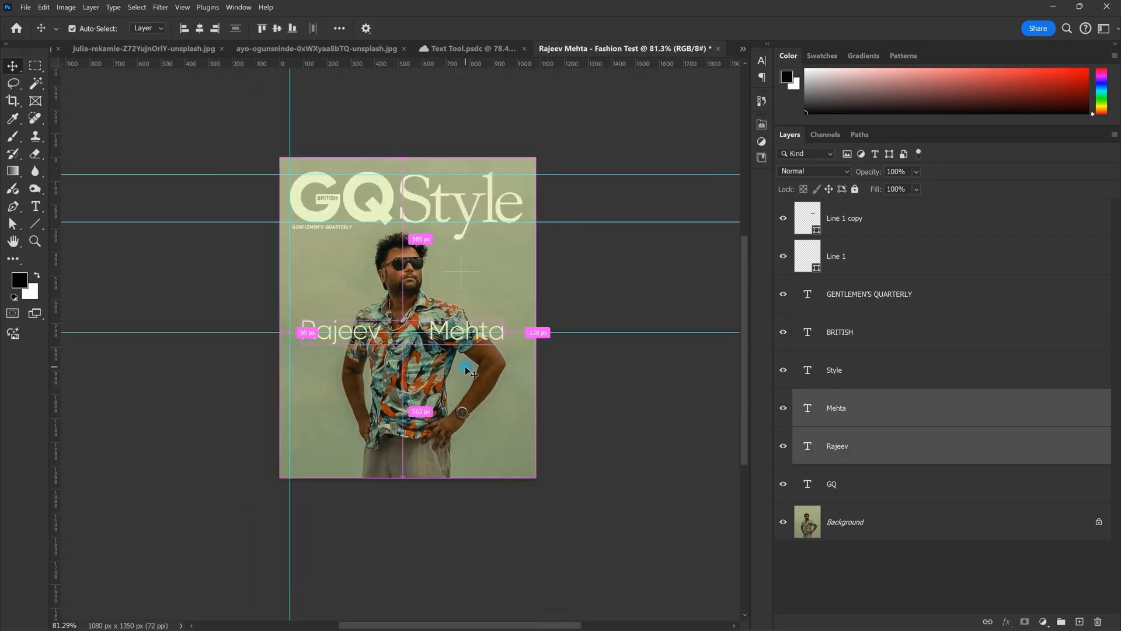
pyautogui.hotkey('ctrl', 't')
pyautogui.moveTo(509, 334); pyautogui.dragTo(485, 333)
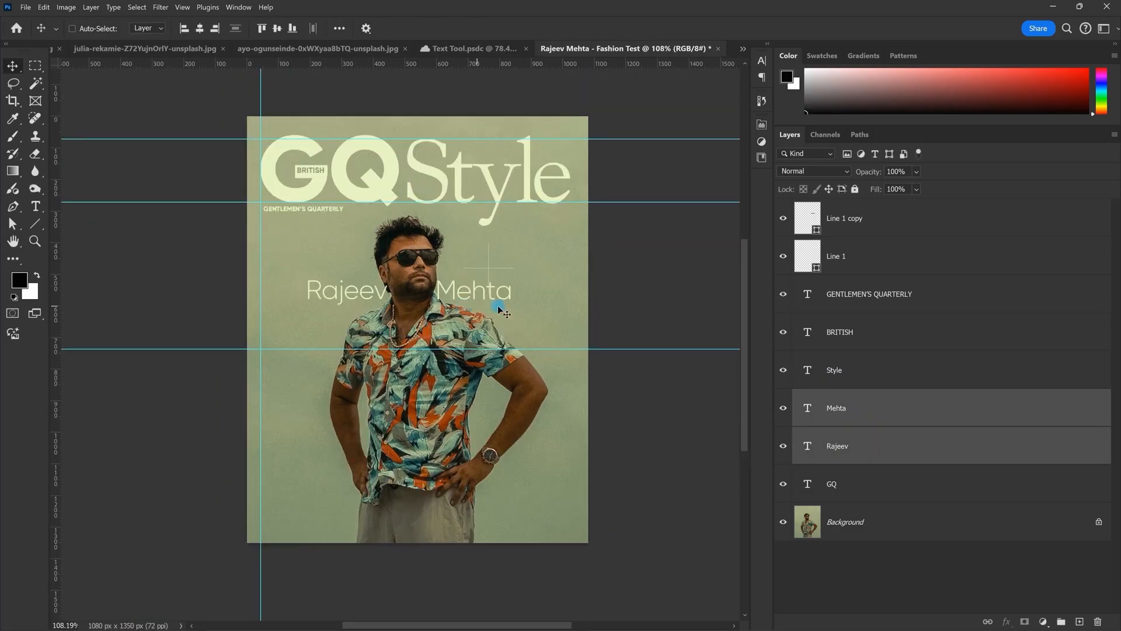
pyautogui.scroll(-3, 496, 305)
pyautogui.scroll(4, 496, 306)
pyautogui.click(854, 257)
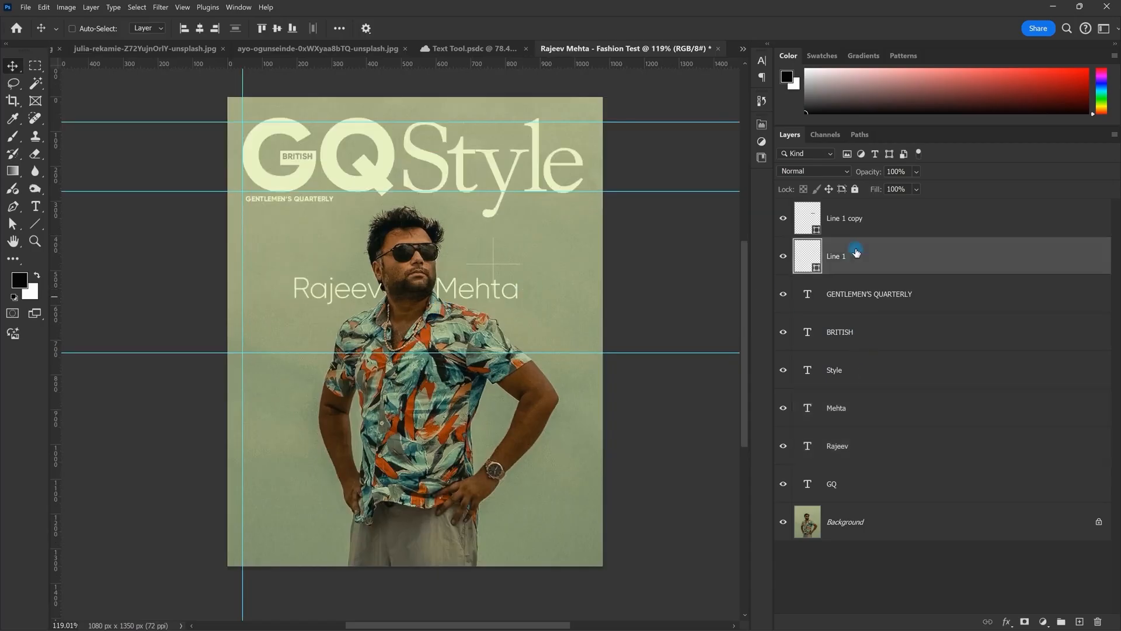
pyautogui.keyDown('shift'); pyautogui.click(853, 219); pyautogui.keyUp('shift')
pyautogui.moveTo(603, 250); pyautogui.dragTo(644, 221)
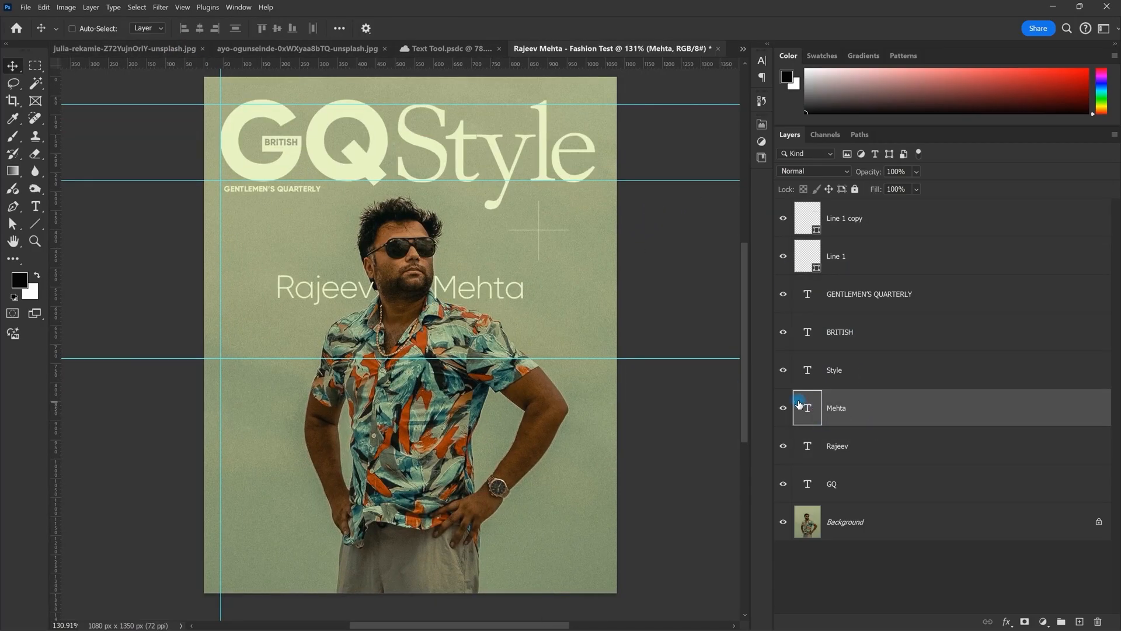
pyautogui.doubleClick(799, 404)
pyautogui.click(289, 28)
pyautogui.click(275, 45)
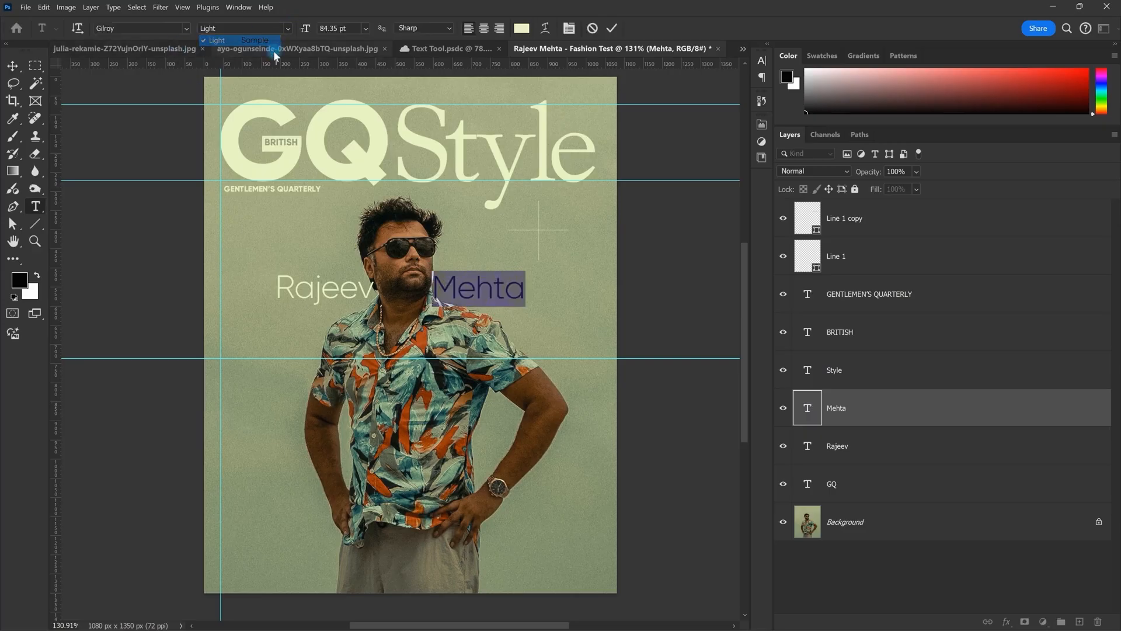
pyautogui.click(285, 28)
pyautogui.click(277, 51)
pyautogui.press('Escape')
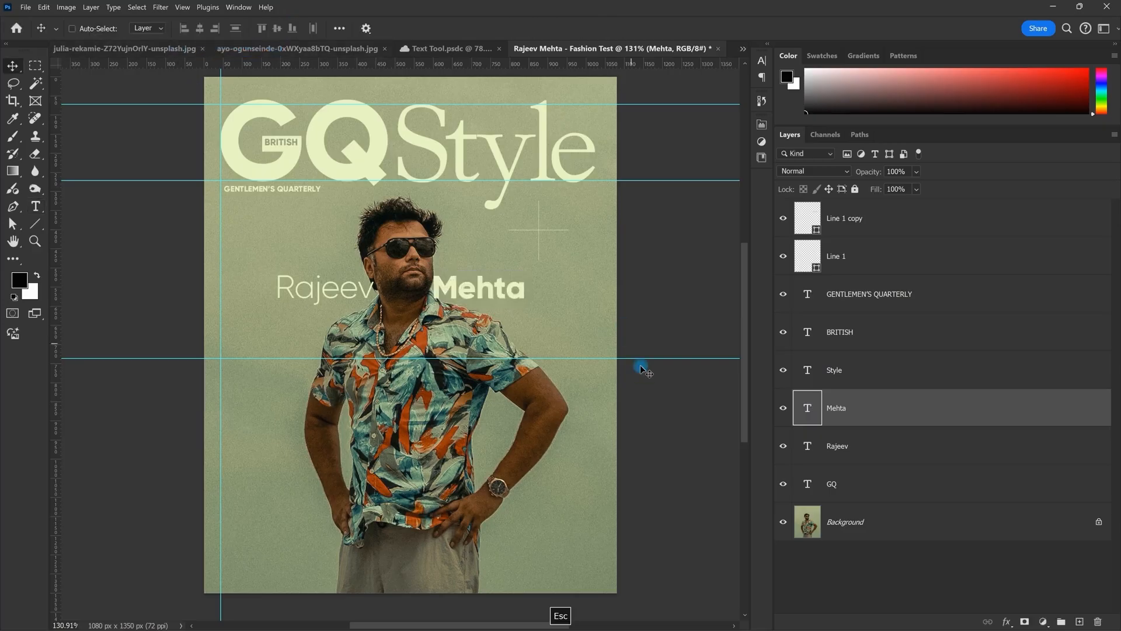
pyautogui.hotkey('ctrl', 'z')
pyautogui.moveTo(643, 387); pyautogui.dragTo(818, 433)
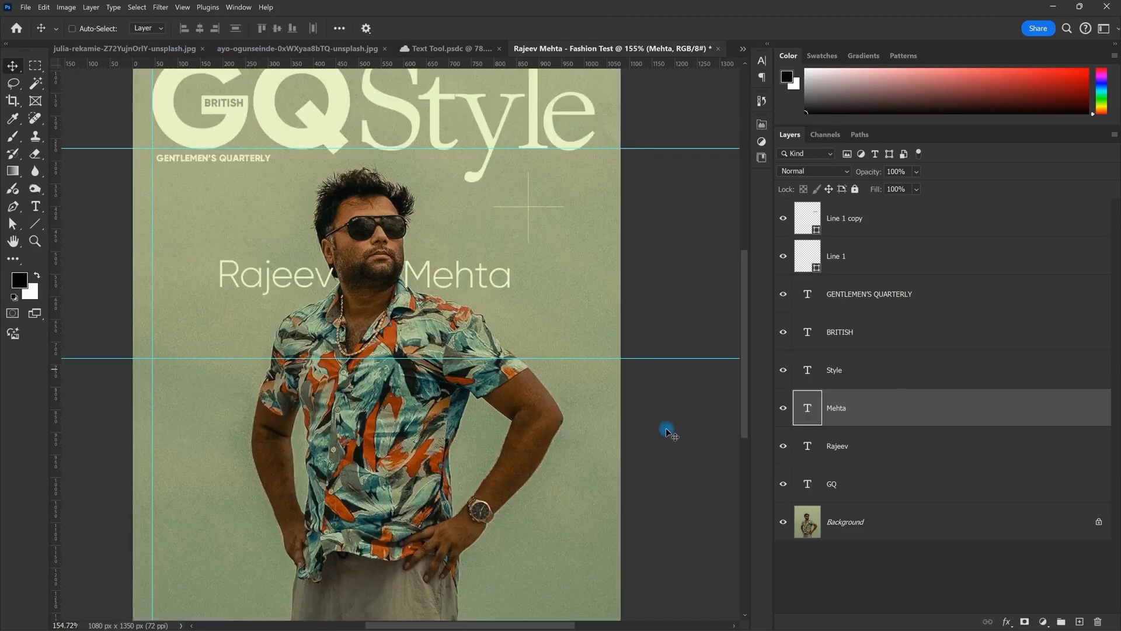
pyautogui.press('Right')
pyautogui.press('Right')
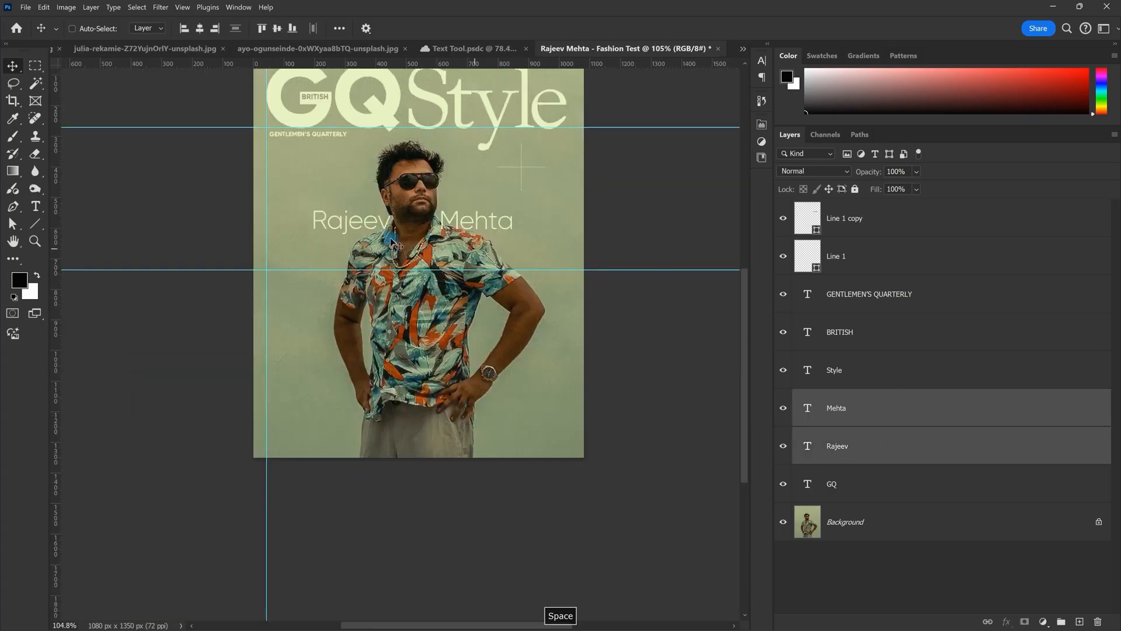
pyautogui.moveTo(415, 220); pyautogui.dragTo(378, 305)
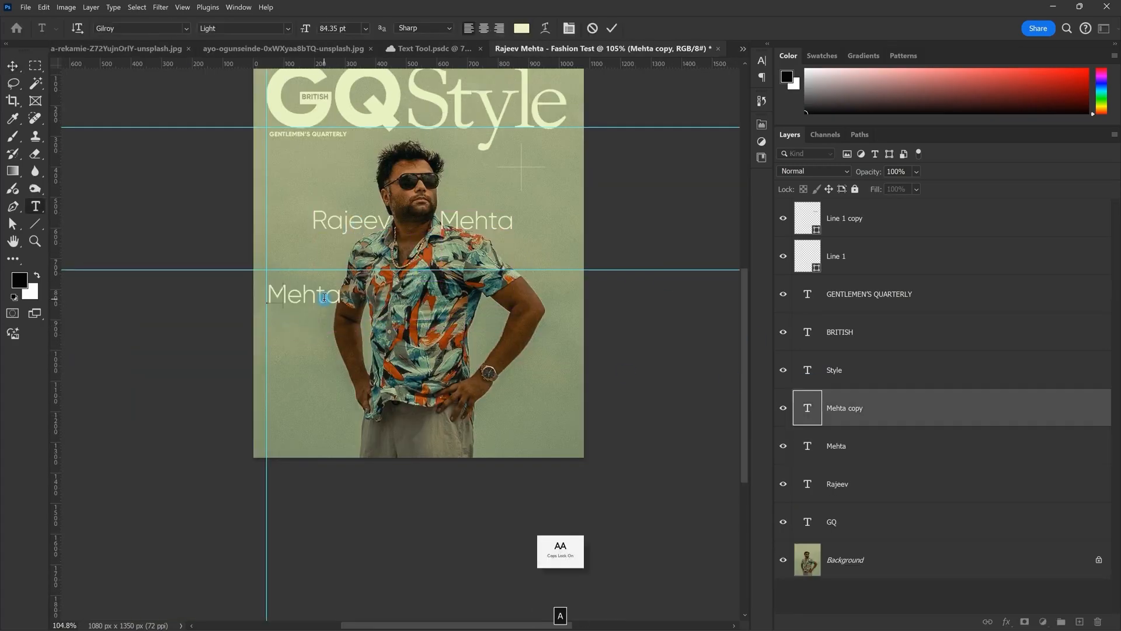
# Step: Type 'A', then duplicate it below and retype the copy as 'STAR'
pyautogui.write('A')
pyautogui.moveTo(290, 313); pyautogui.dragTo(306, 340)
pyautogui.doubleClick(305, 329)
pyautogui.write('STAR')
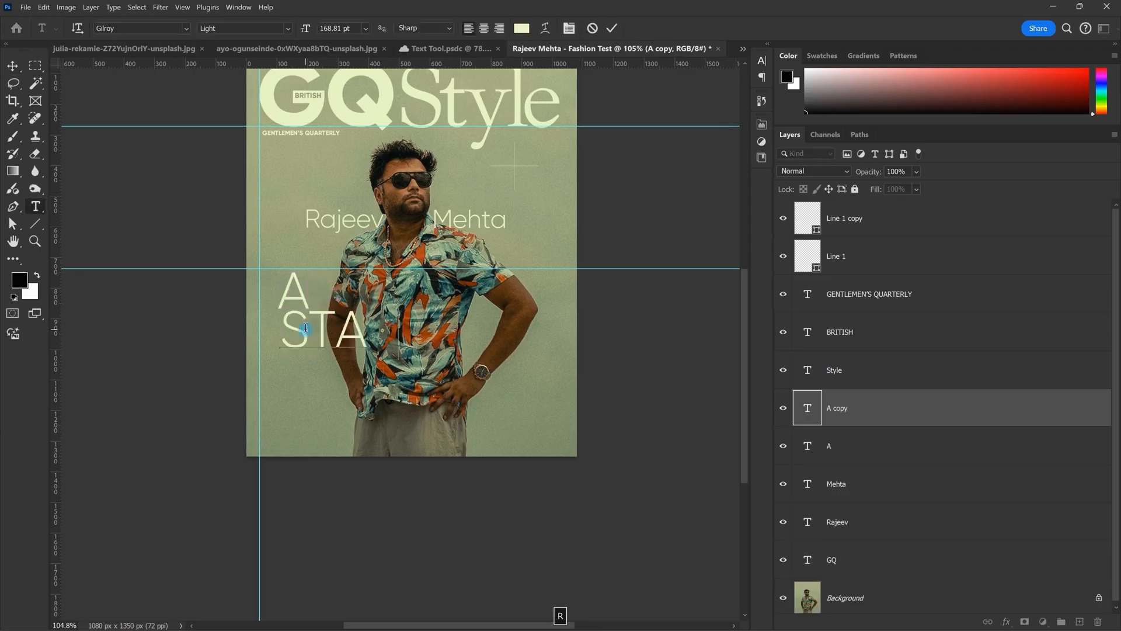
pyautogui.press('Escape')
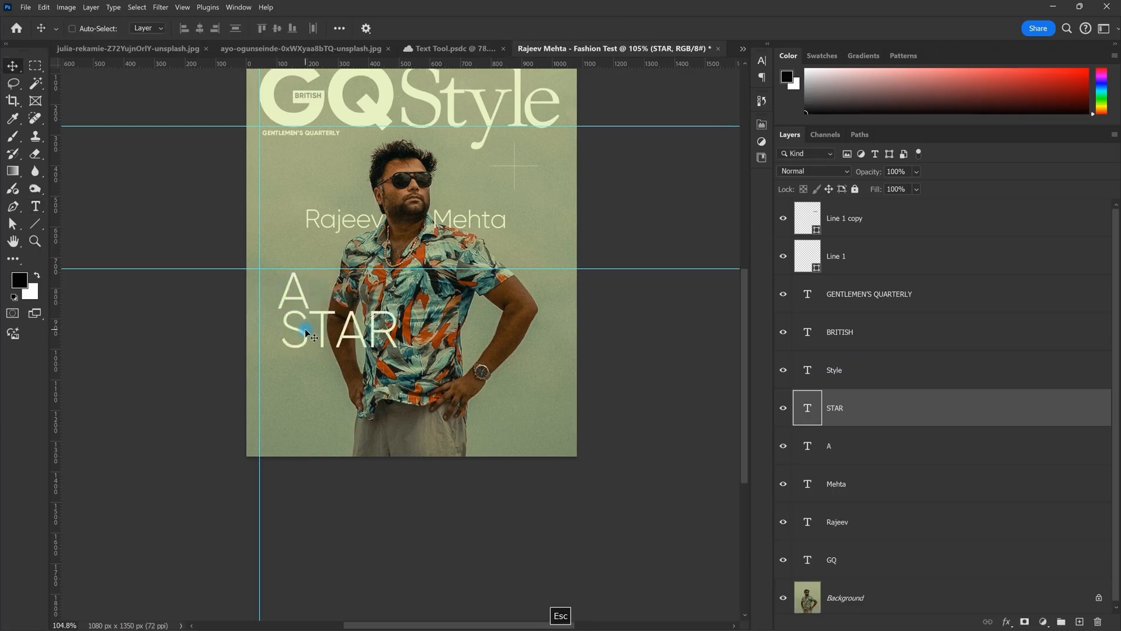
# Step: Duplicate STAR onto a new line below and retype it as 'DESIGNER'
pyautogui.scroll(3, 307, 309)
pyautogui.moveTo(343, 345); pyautogui.dragTo(336, 404)
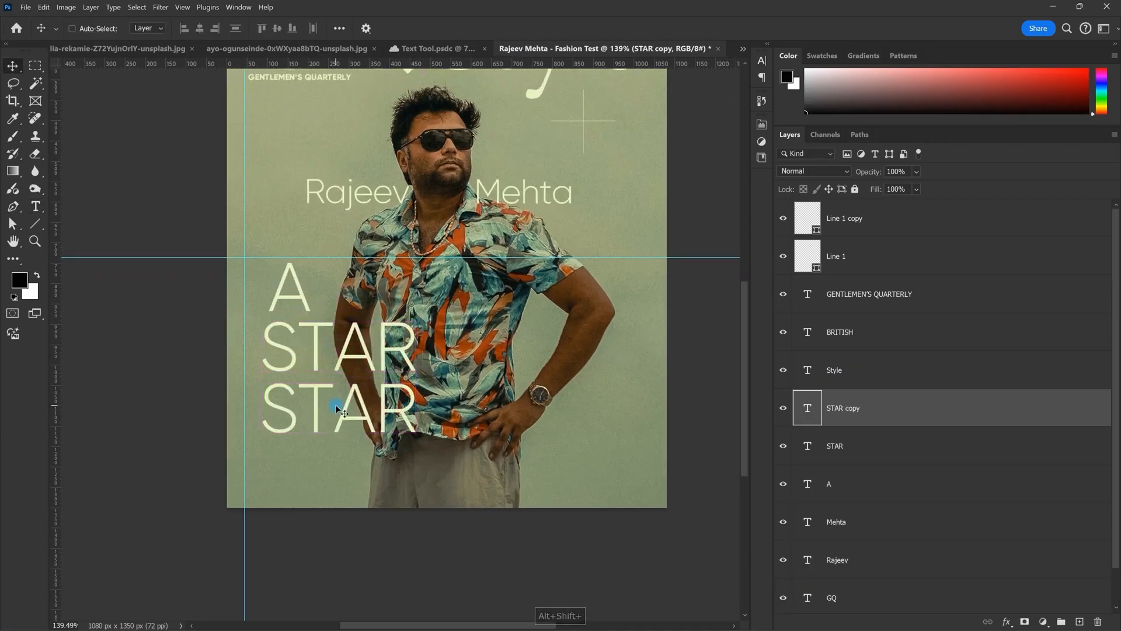
pyautogui.doubleClick(335, 404)
pyautogui.write('DESIGNER')
pyautogui.press('Escape')
# Step: Select all three headline lines and move them up and left
pyautogui.scroll(-2, 336, 404)
pyautogui.keyDown('shift'); pyautogui.click(875, 496); pyautogui.keyUp('shift')
pyautogui.moveTo(428, 453); pyautogui.dragTo(414, 426)
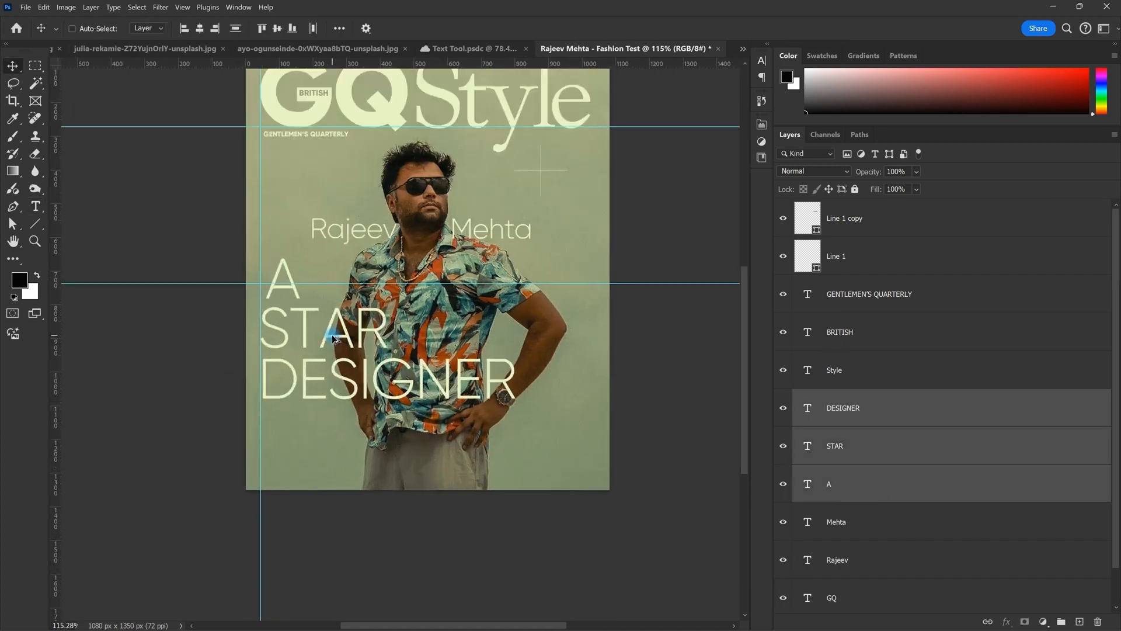
# Step: Try a thin Roboto weight on the DESIGNER line
pyautogui.doubleClick(808, 407)
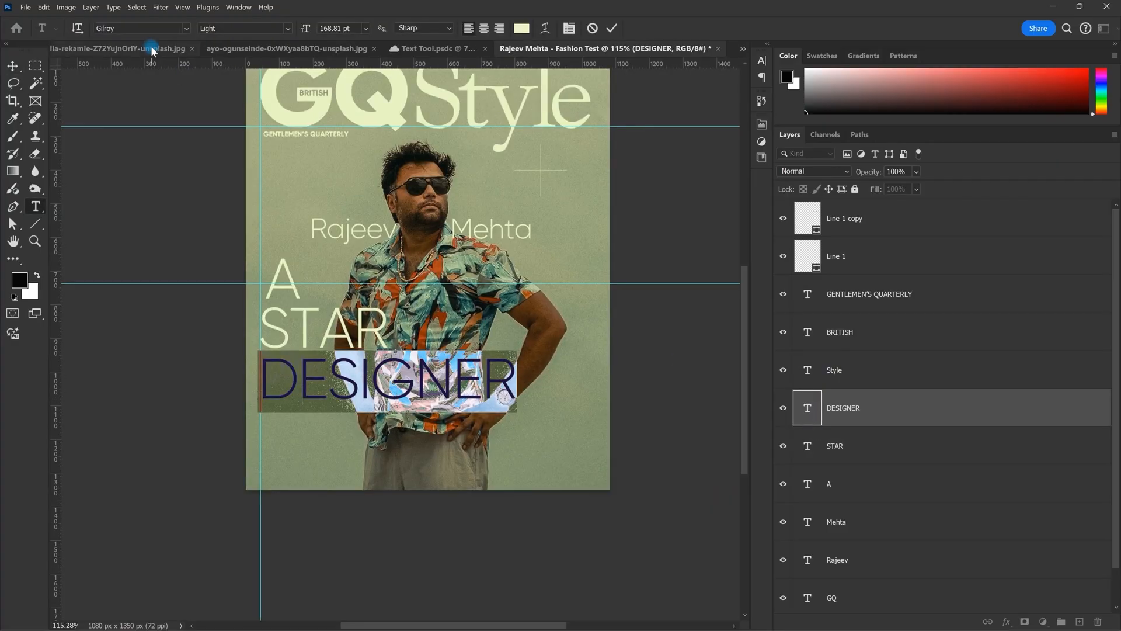
pyautogui.write('ROBI')
pyautogui.press('BackSpace')
pyautogui.write('O')
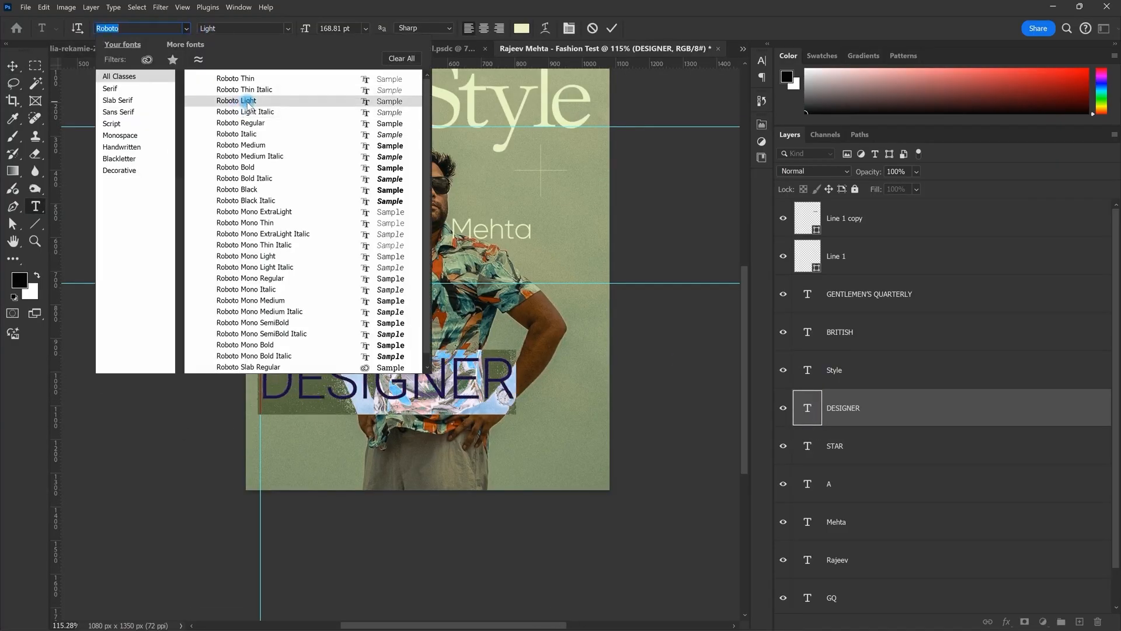
pyautogui.click(251, 78)
pyautogui.press('Escape')
pyautogui.press('v')
pyautogui.scroll(2, 421, 410)
pyautogui.scroll(-3, 421, 411)
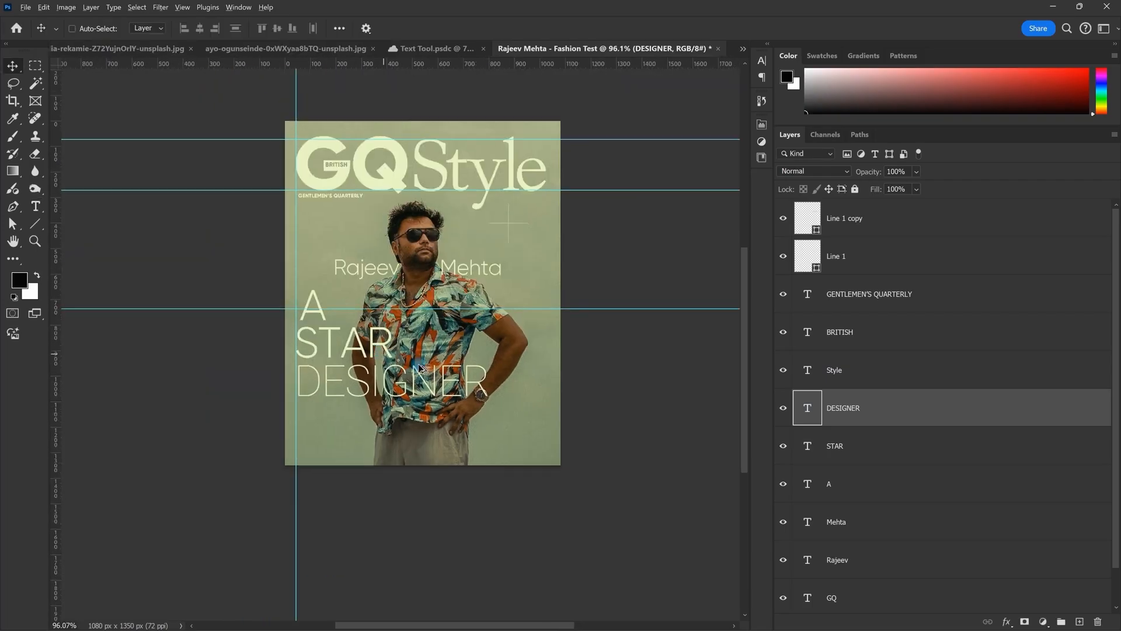
# Step: Change the DESIGNER line's font to TT Norms Thin
pyautogui.moveTo(367, 347); pyautogui.dragTo(591, 367)
pyautogui.doubleClick(595, 364)
pyautogui.click(150, 30)
pyautogui.write('TT NOR')
pyautogui.click(251, 78)
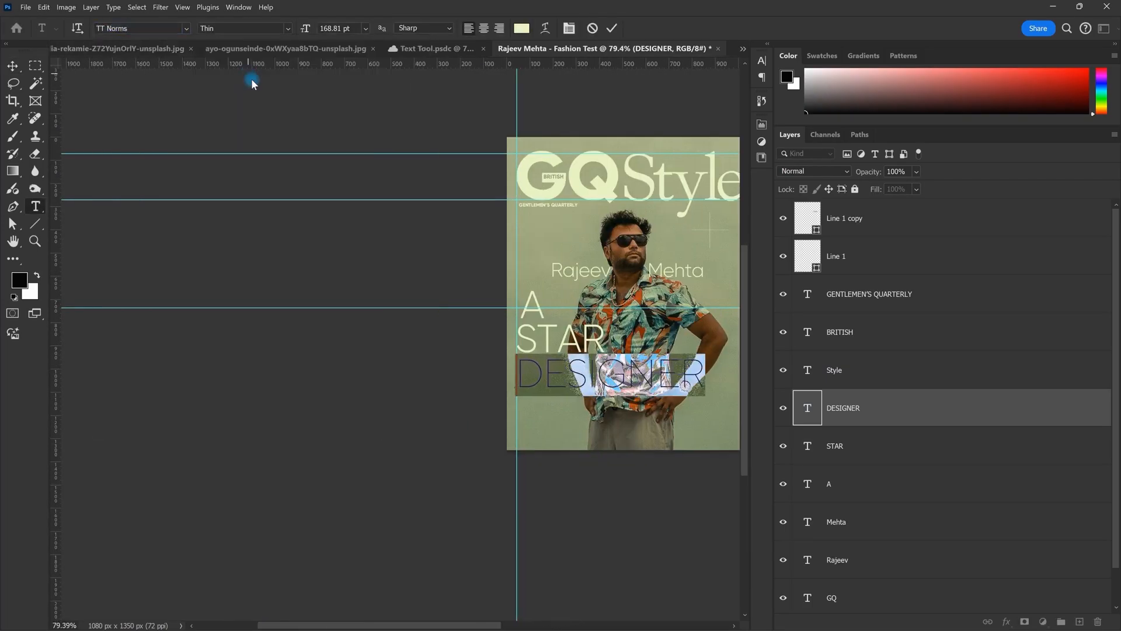
pyautogui.press('Escape')
pyautogui.press('v')
pyautogui.scroll(2, 564, 339)
# Step: Set the STAR line to TT Norms Thin
pyautogui.doubleClick(563, 338)
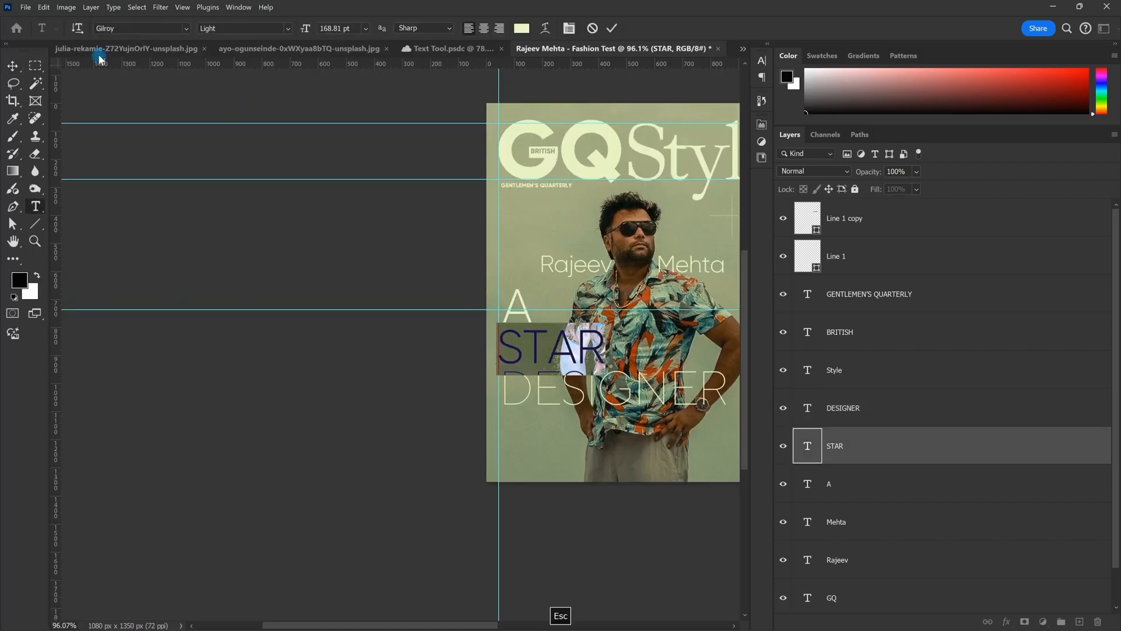
pyautogui.click(184, 29)
pyautogui.write('TT NROM')
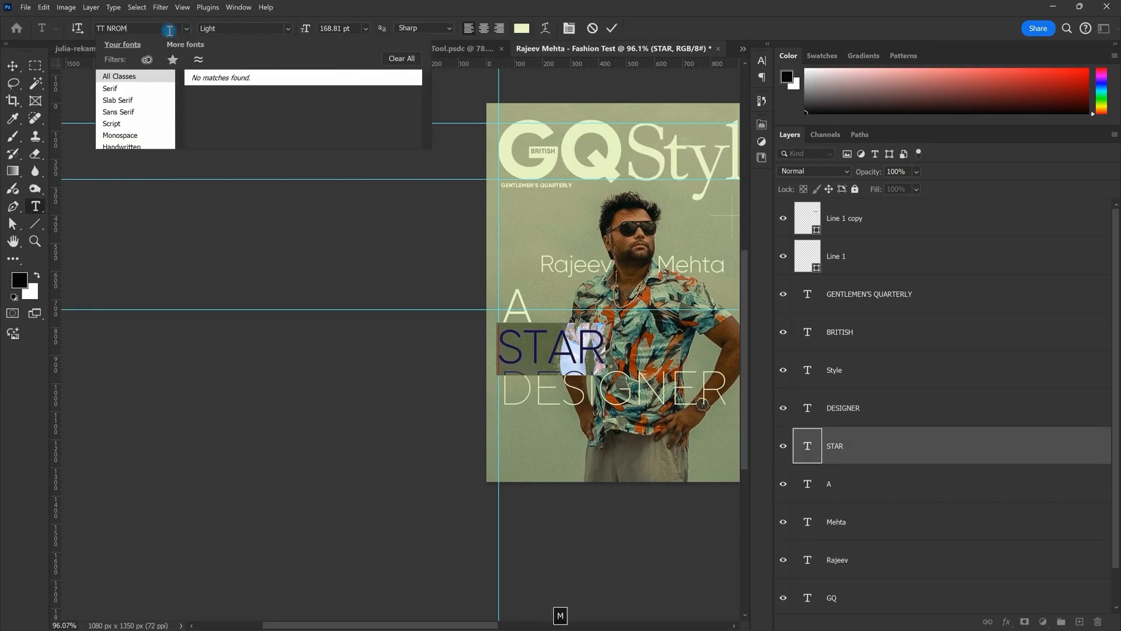
pyautogui.press('BackSpace')
pyautogui.write('orms')
pyautogui.press('Up')
pyautogui.press('Up')
pyautogui.press('Up')
pyautogui.press('Up')
pyautogui.press('Up')
pyautogui.press('Up')
pyautogui.press('Up')
pyautogui.press('Up')
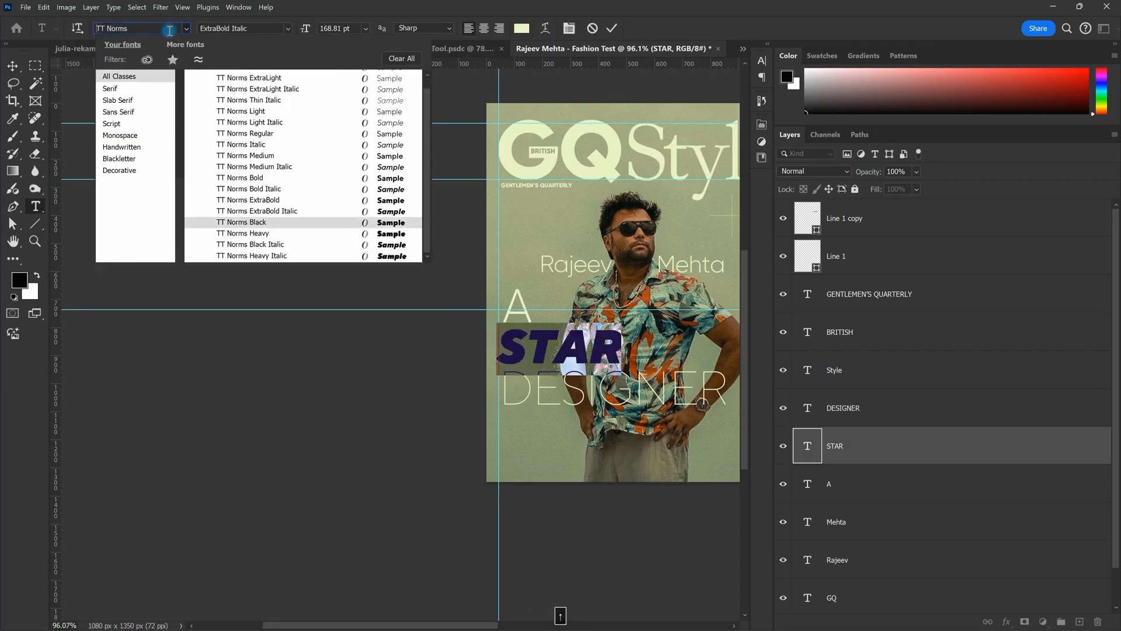
pyautogui.press('Up')
pyautogui.press('Up')
pyautogui.press('Up')
pyautogui.press('Up')
pyautogui.press('Up')
pyautogui.press('Up')
pyautogui.press('Up')
pyautogui.press('Up')
pyautogui.press('Up')
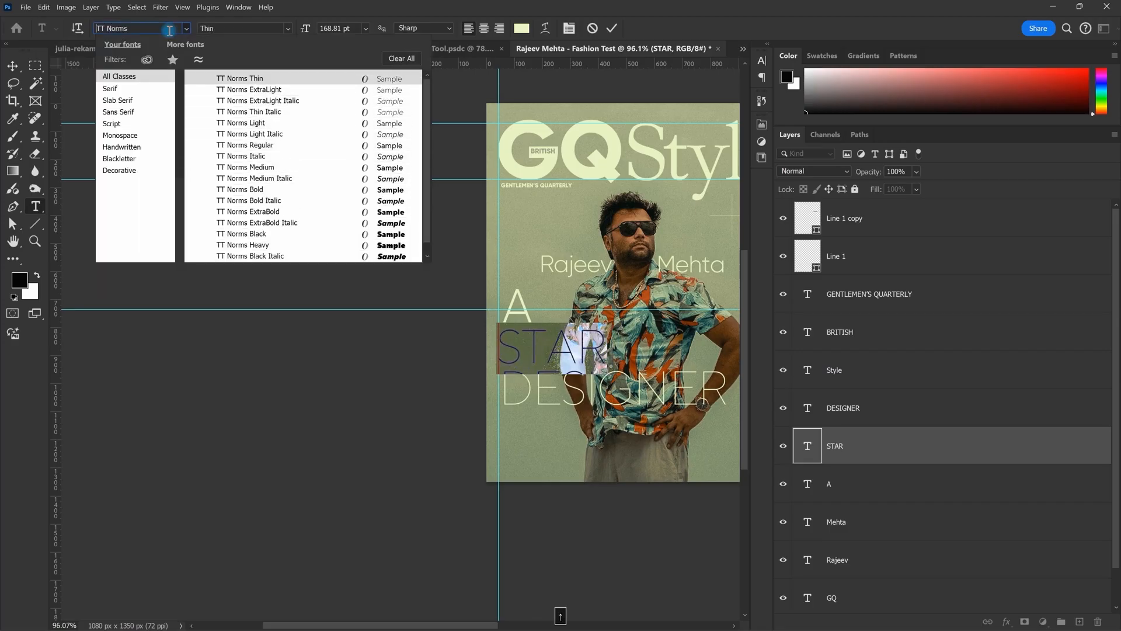
pyautogui.press('Return')
pyautogui.press('Escape')
# Step: Check the A line's text, then select the STAR layer
pyautogui.doubleClick(518, 309)
pyautogui.press('Escape')
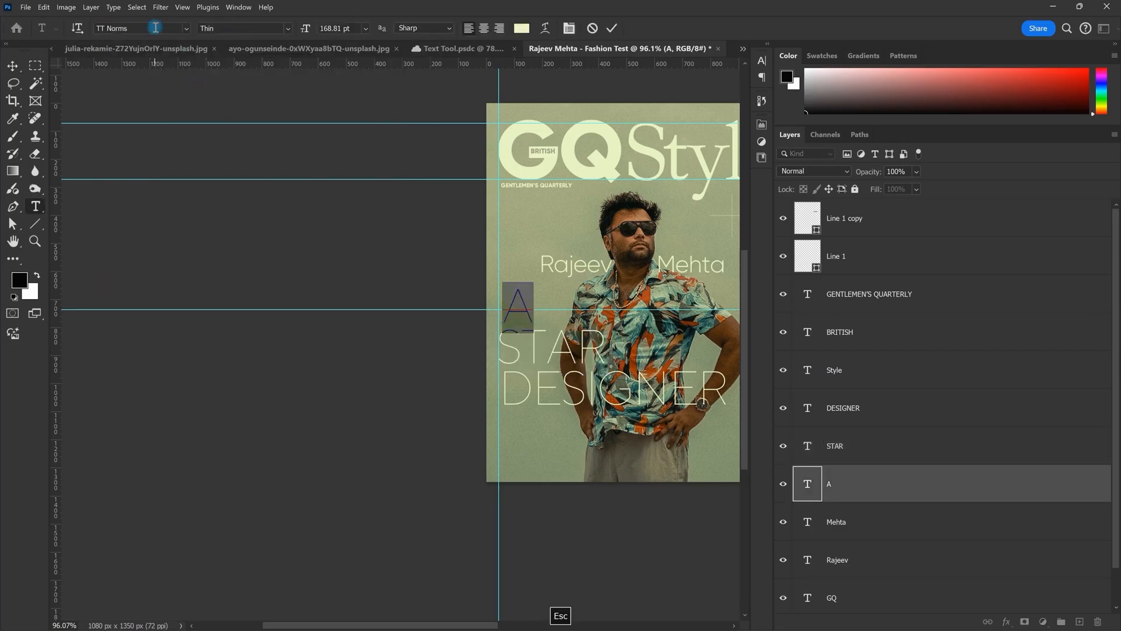
pyautogui.press('v')
pyautogui.scroll(2, 510, 387)
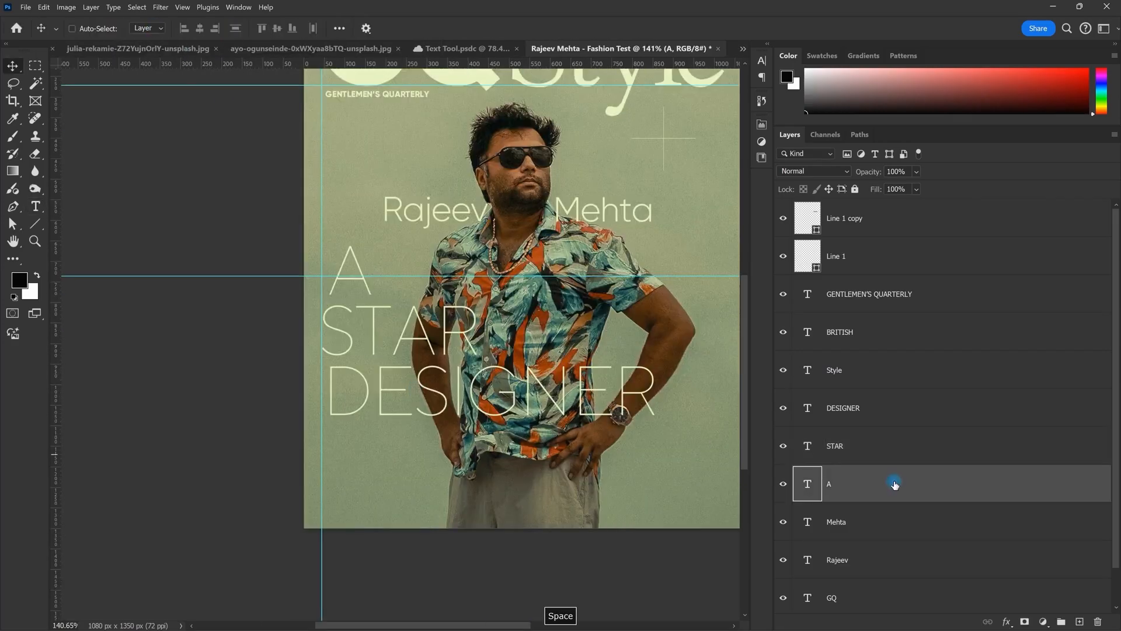
pyautogui.click(866, 452)
# Step: Left-align the A, STAR and DESIGNER headline lines
pyautogui.keyDown('shift'); pyautogui.click(883, 490); pyautogui.keyUp('shift')
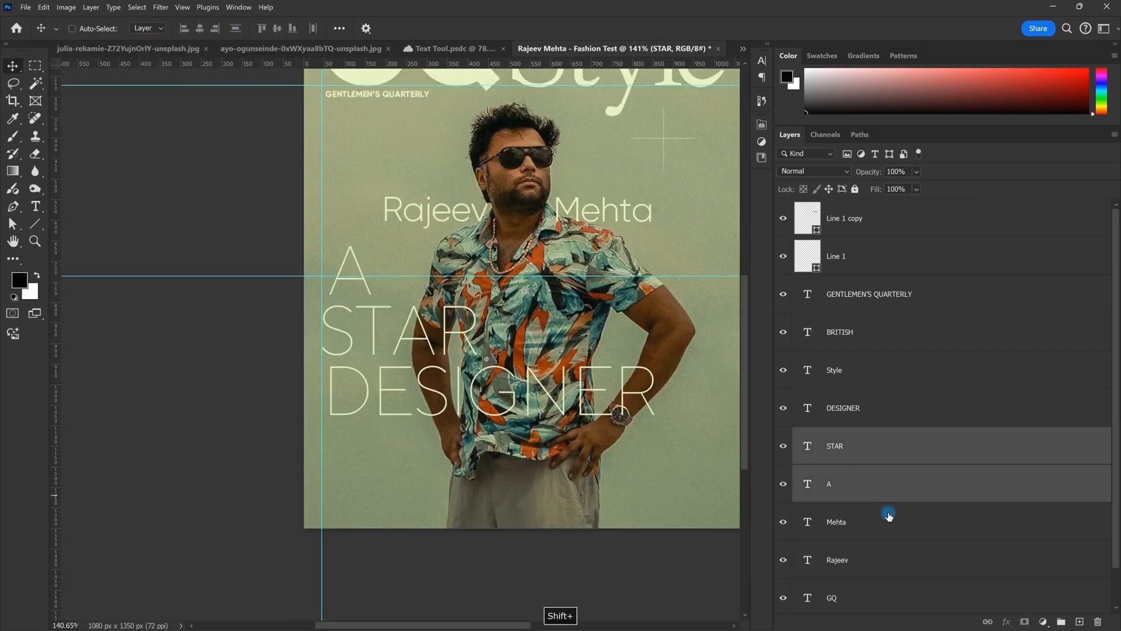
pyautogui.keyDown('shift'); pyautogui.click(866, 424); pyautogui.keyUp('shift')
pyautogui.keyDown('shift'); pyautogui.click(873, 484); pyautogui.keyUp('shift')
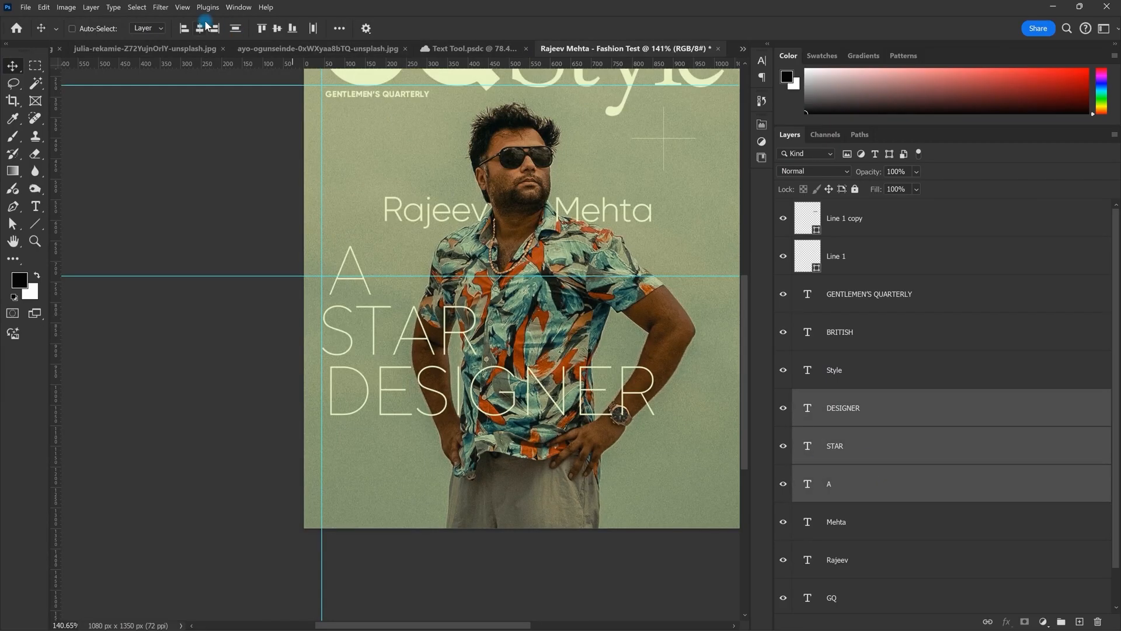
pyautogui.click(185, 28)
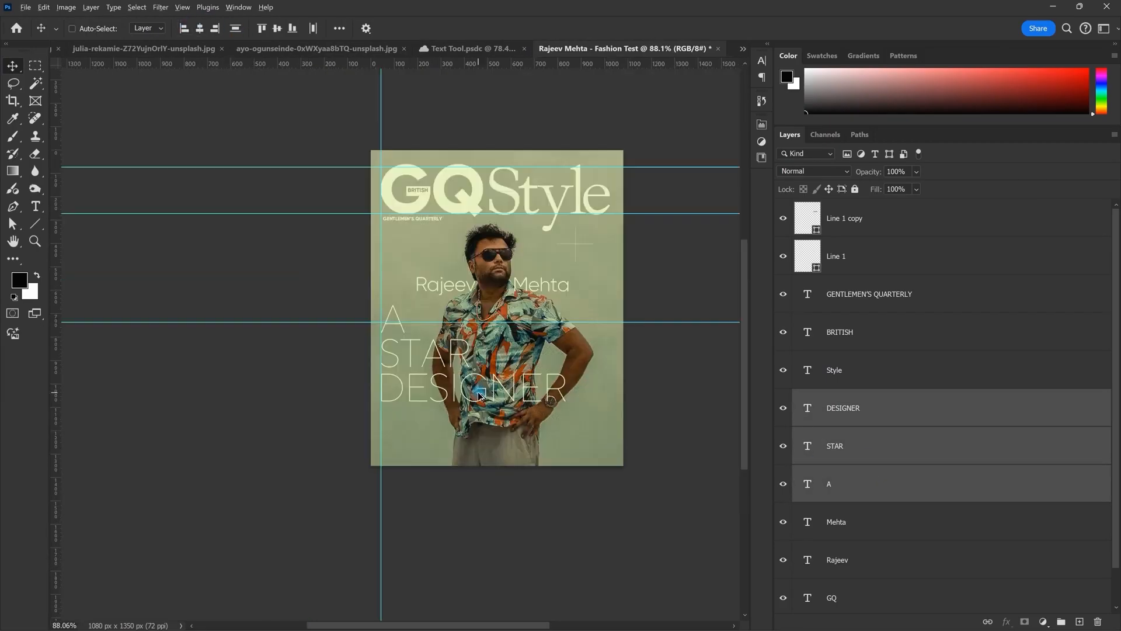
pyautogui.scroll(1, 496, 392)
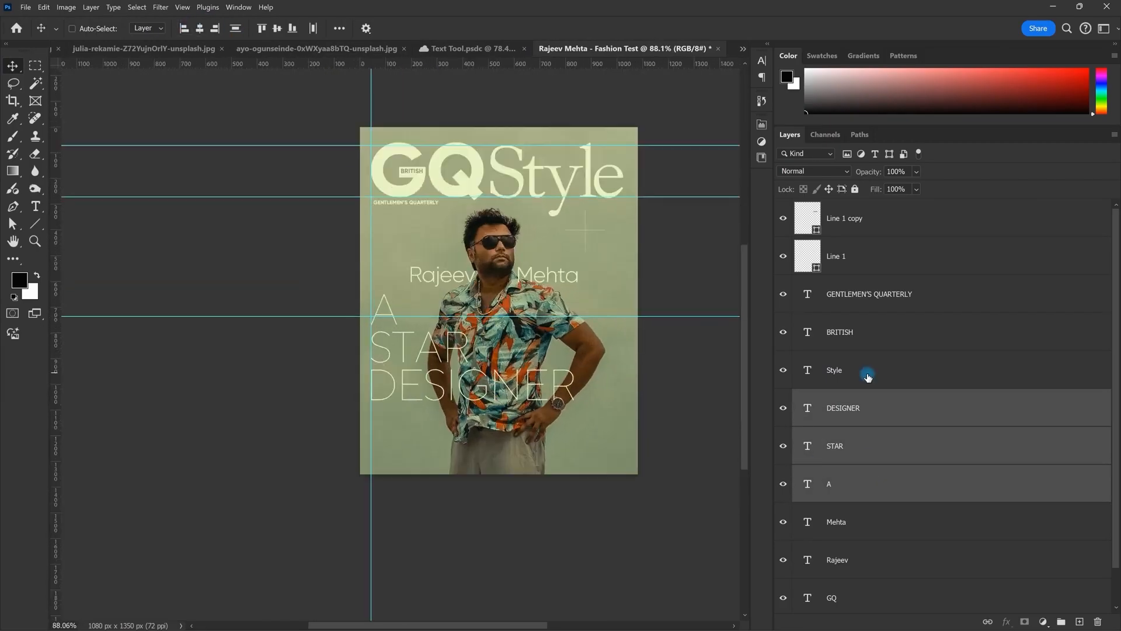
# Step: Delete the two mid-cover name text layers
pyautogui.click(876, 332)
pyautogui.click(881, 409)
pyautogui.click(876, 522)
pyautogui.keyDown('shift'); pyautogui.click(874, 559); pyautogui.keyUp('shift')
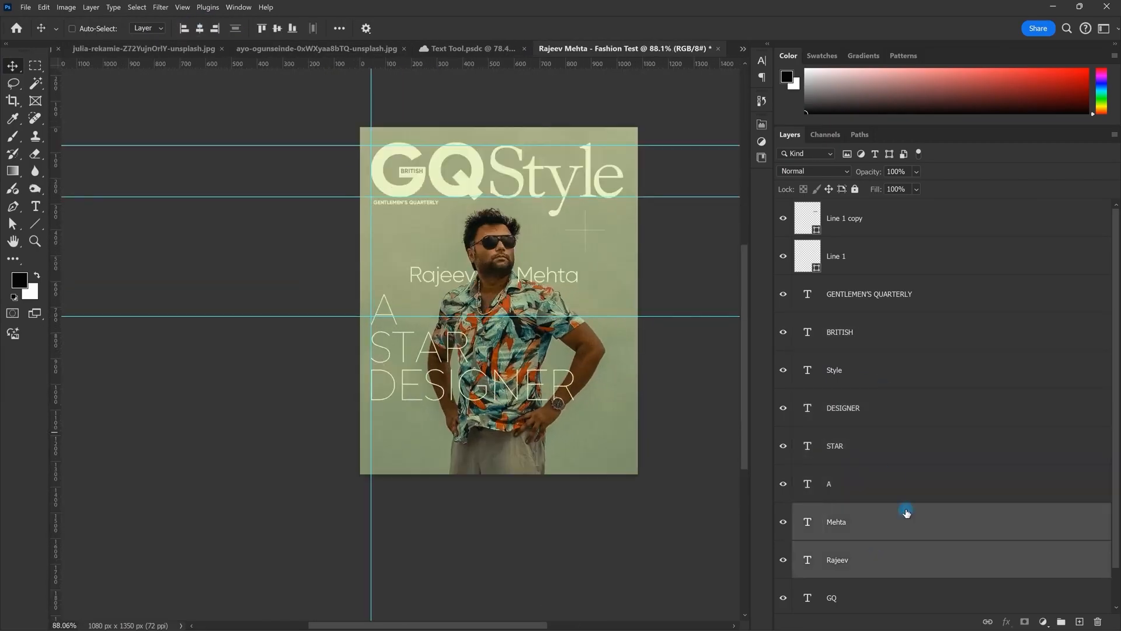
pyautogui.press('Delete')
pyautogui.scroll(-3, 487, 281)
pyautogui.scroll(3, 486, 281)
# Step: Nudge both crosshair lines (Line 1 and Line 1 copy) slightly up and right
pyautogui.moveTo(529, 390); pyautogui.dragTo(487, 353)
pyautogui.scroll(-2, 486, 353)
pyautogui.scroll(2, 487, 354)
pyautogui.moveTo(495, 298); pyautogui.dragTo(492, 336)
pyautogui.click(847, 218)
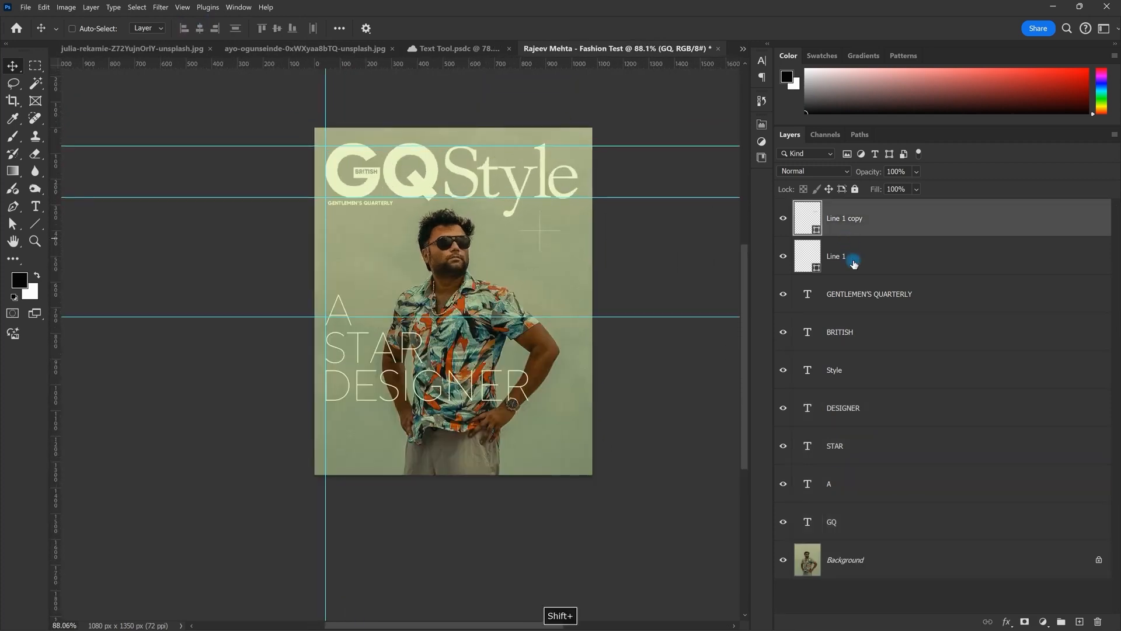
pyautogui.keyDown('shift'); pyautogui.click(846, 255); pyautogui.keyUp('shift')
pyautogui.moveTo(543, 264); pyautogui.dragTo(546, 260)
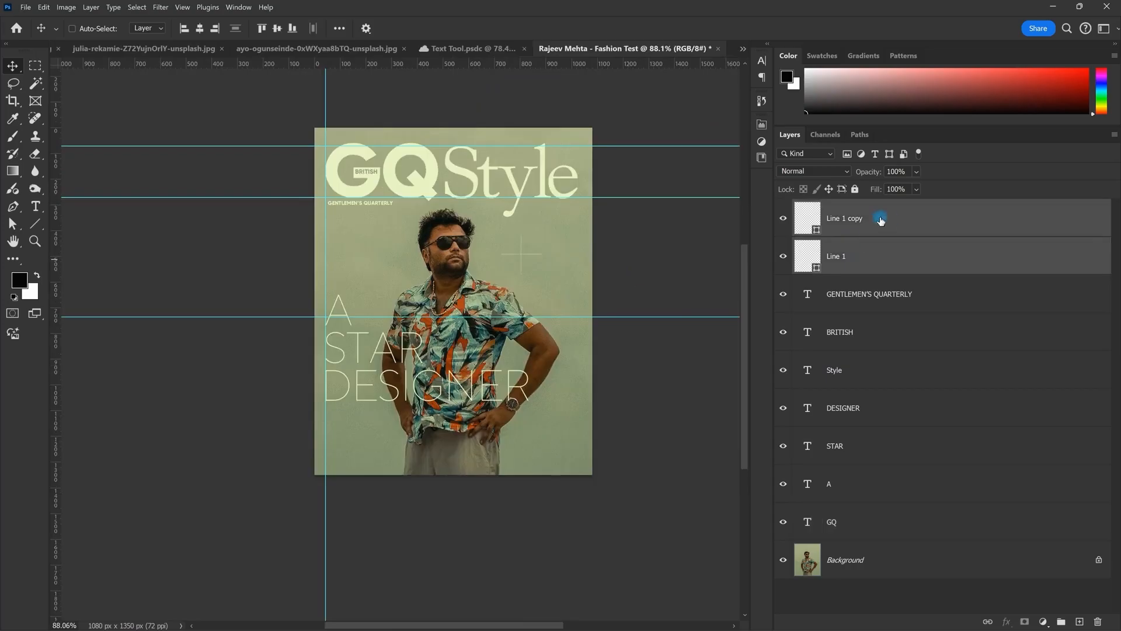
# Step: Hide the guides and set the area around the canvas to Medium Gray
pyautogui.hotkey('ctrl', ';')
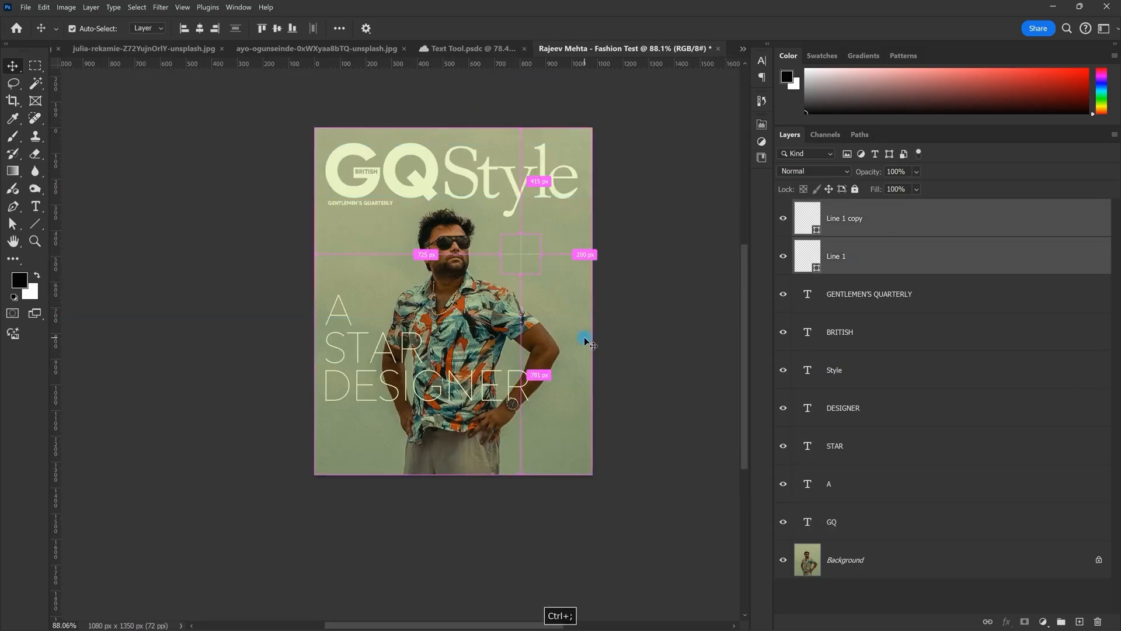
pyautogui.scroll(1, 585, 338)
pyautogui.rightClick(672, 280)
pyautogui.click(707, 317)
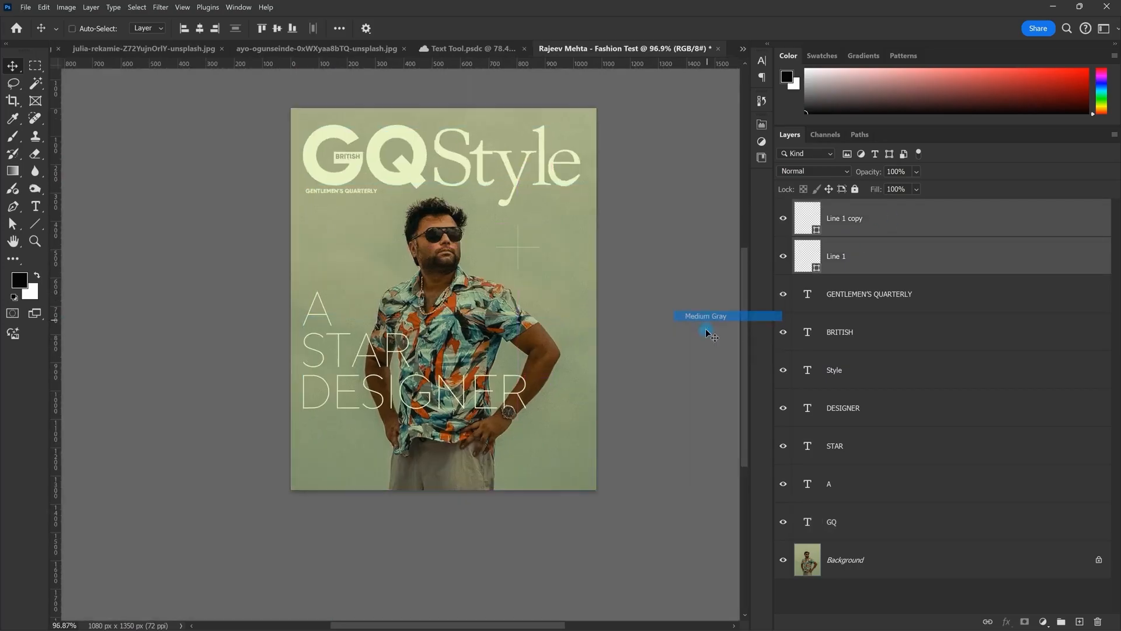
pyautogui.scroll(1, 564, 320)
pyautogui.press('space')
pyautogui.moveTo(569, 303); pyautogui.dragTo(576, 265)
pyautogui.scroll(-2, 507, 409)
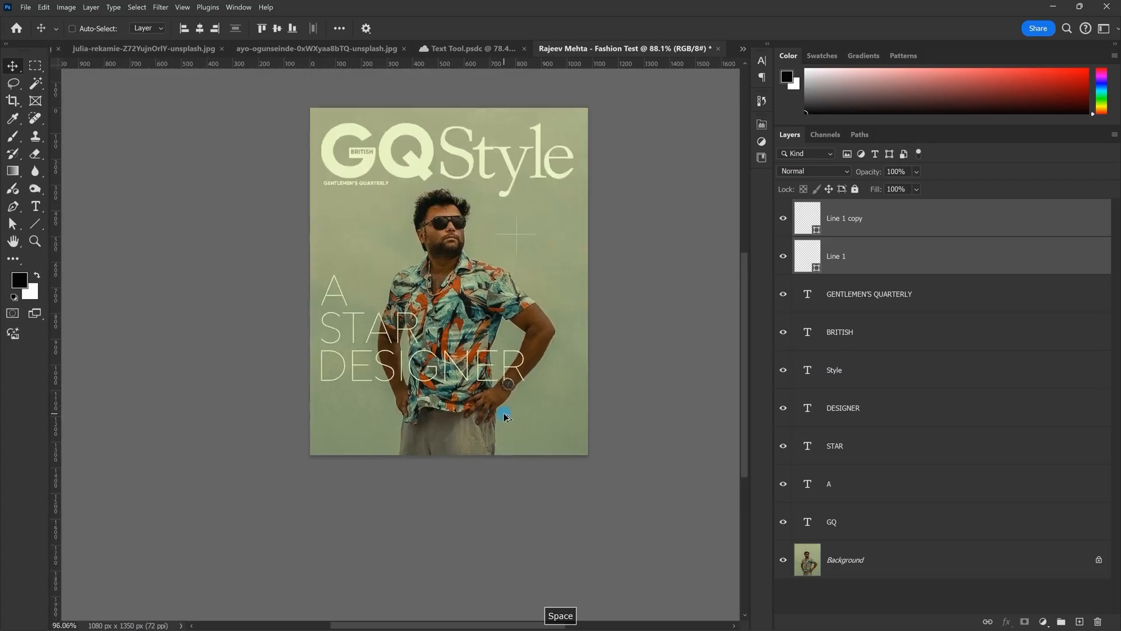
pyautogui.scroll(1, 508, 388)
# Step: Move the A STAR DESIGNER headline slightly up, then select only DESIGNER
pyautogui.click(874, 373)
pyautogui.click(871, 411)
pyautogui.keyDown('shift'); pyautogui.click(863, 488); pyautogui.keyUp('shift')
pyautogui.moveTo(474, 342); pyautogui.dragTo(472, 331)
pyautogui.scroll(-1, 477, 325)
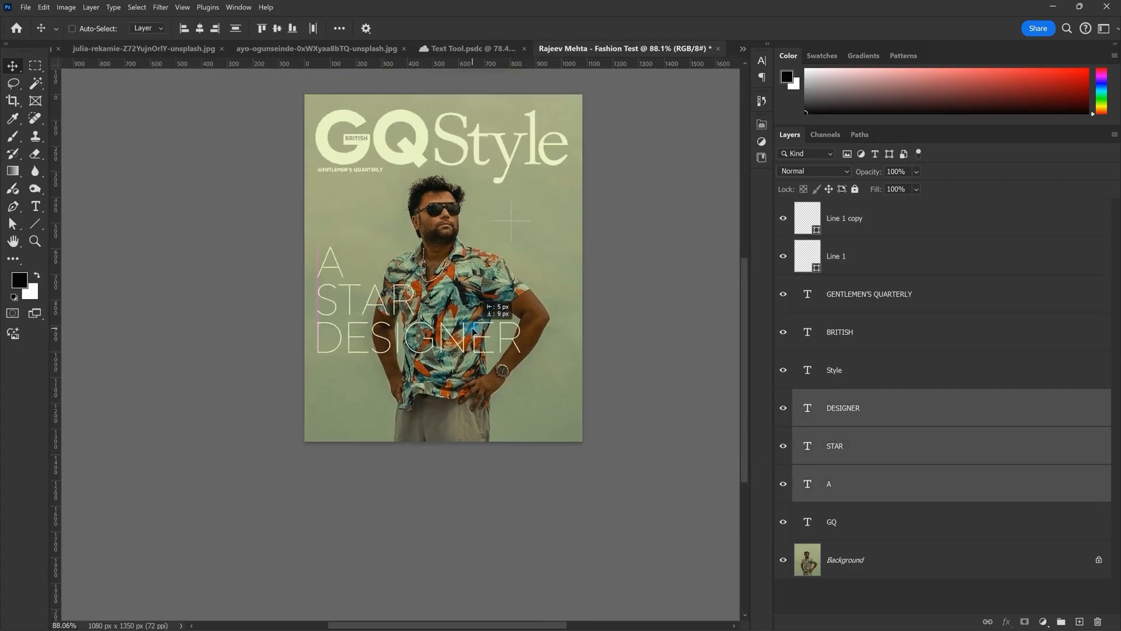
pyautogui.click(887, 421)
pyautogui.scroll(2, 395, 316)
pyautogui.press('space')
# Step: Draw a Lorem ipsum paragraph text box across the bottom of the cover
pyautogui.moveTo(394, 315); pyautogui.dragTo(377, 307)
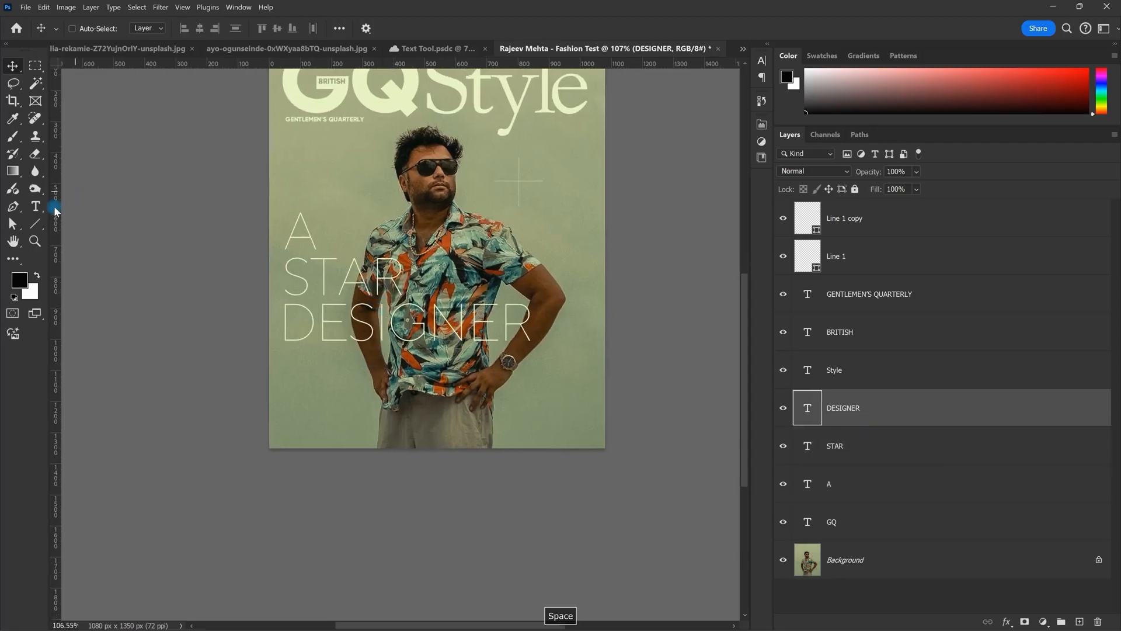
pyautogui.click(35, 207)
pyautogui.scroll(-2, 402, 341)
pyautogui.moveTo(320, 377); pyautogui.dragTo(530, 421)
pyautogui.scroll(2, 556, 473)
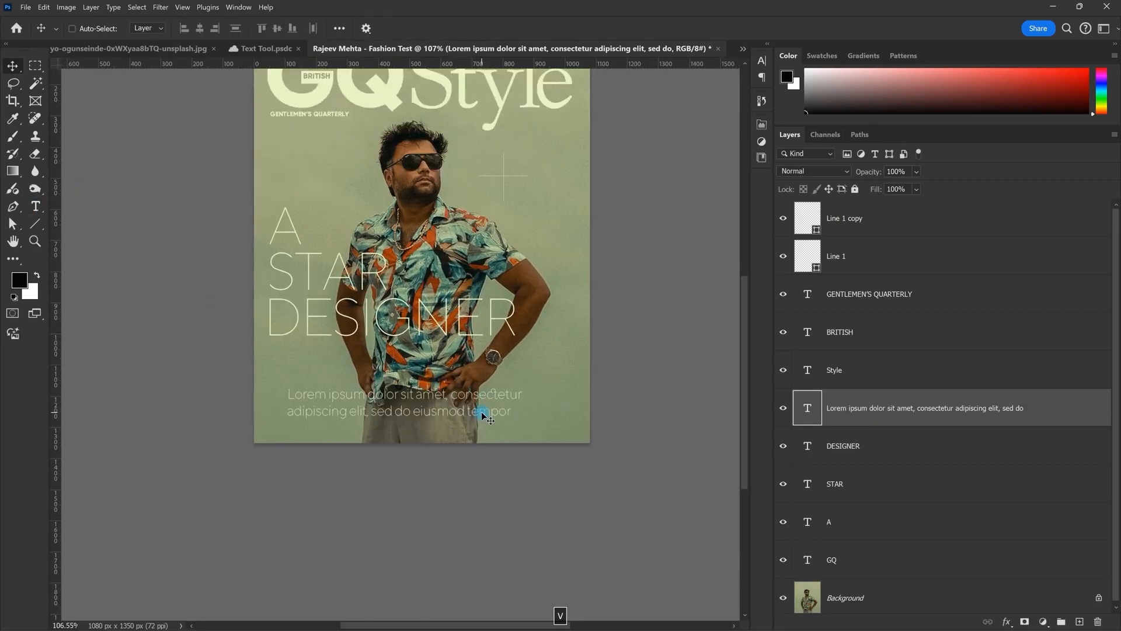
pyautogui.click(185, 28)
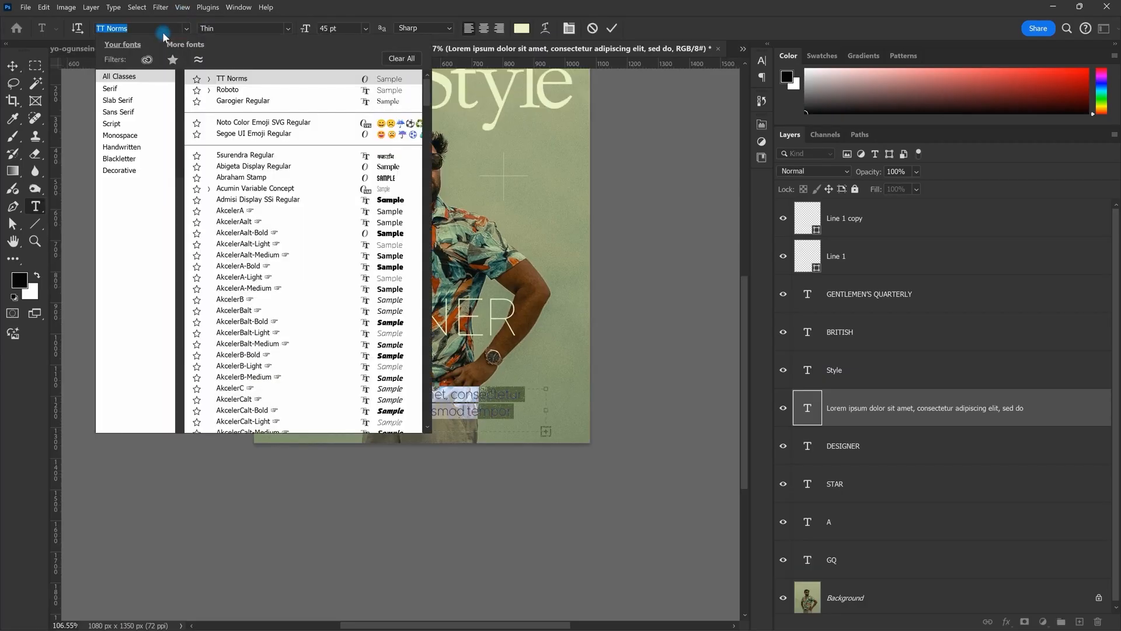
pyautogui.press('Escape')
# Step: Set the paragraph to 20 pt, centre it, move it down and shrink it
pyautogui.press('Escape')
pyautogui.doubleClick(474, 399)
pyautogui.write('20')
pyautogui.press('Return')
pyautogui.press('Escape')
pyautogui.doubleClick(517, 403)
pyautogui.hotkey('ctrl', 'shift', 'c')
# Step: Reopen the paragraph to adjust and widen its text box
pyautogui.press('Escape')
pyautogui.moveTo(516, 404); pyautogui.dragTo(572, 429)
pyautogui.hotkey('ctrl', 't')
pyautogui.press('Return')
pyautogui.scroll(-3, 524, 427)
pyautogui.doubleClick(521, 425)
pyautogui.press('Escape')
pyautogui.scroll(2, 449, 435)
pyautogui.doubleClick(493, 416)
pyautogui.press('Escape')
pyautogui.scroll(2, 500, 363)
pyautogui.doubleClick(508, 431)
pyautogui.press('Escape')
# Step: Set the paragraph layer's opacity to 80%
pyautogui.click(904, 173)
pyautogui.write('80')
pyautogui.press('Return')
pyautogui.scroll(-4, 411, 432)
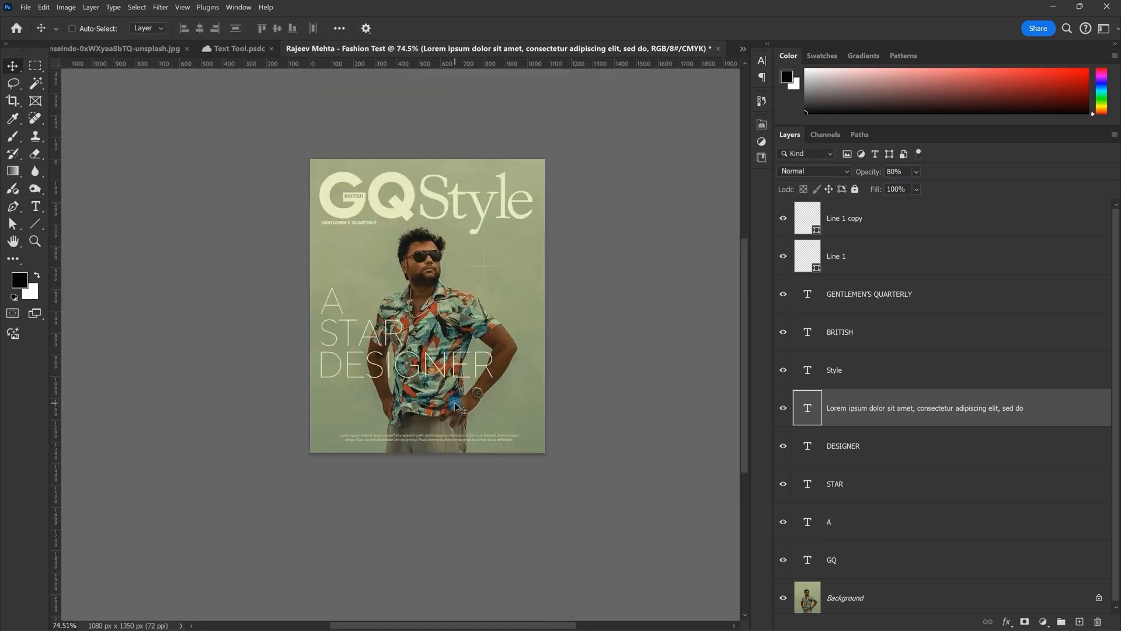
pyautogui.scroll(4, 383, 330)
# Step: Duplicate the GENTLEMEN'S QUARTERLY tagline lower on the cover
pyautogui.rightClick(362, 189)
pyautogui.click(366, 184)
pyautogui.keyDown('alt'); pyautogui.moveTo(367, 184); pyautogui.dragTo(363, 236); pyautogui.keyUp('alt')
# Step: Retype the tagline copy as the designer's name in capitals
pyautogui.doubleClick(364, 237)
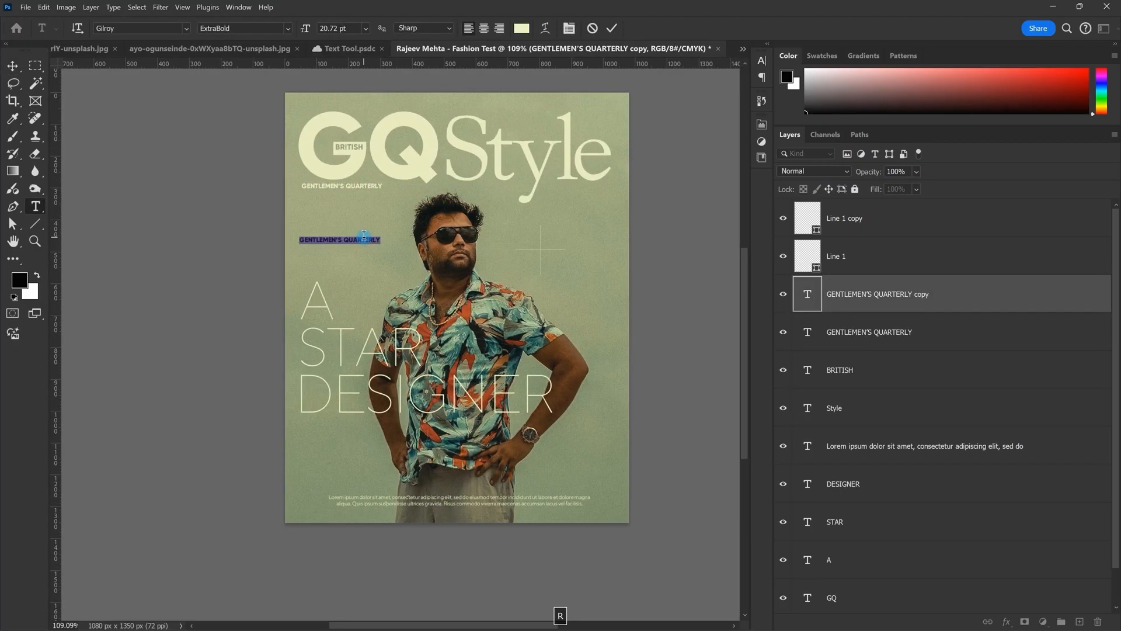
pyautogui.press('capslock')
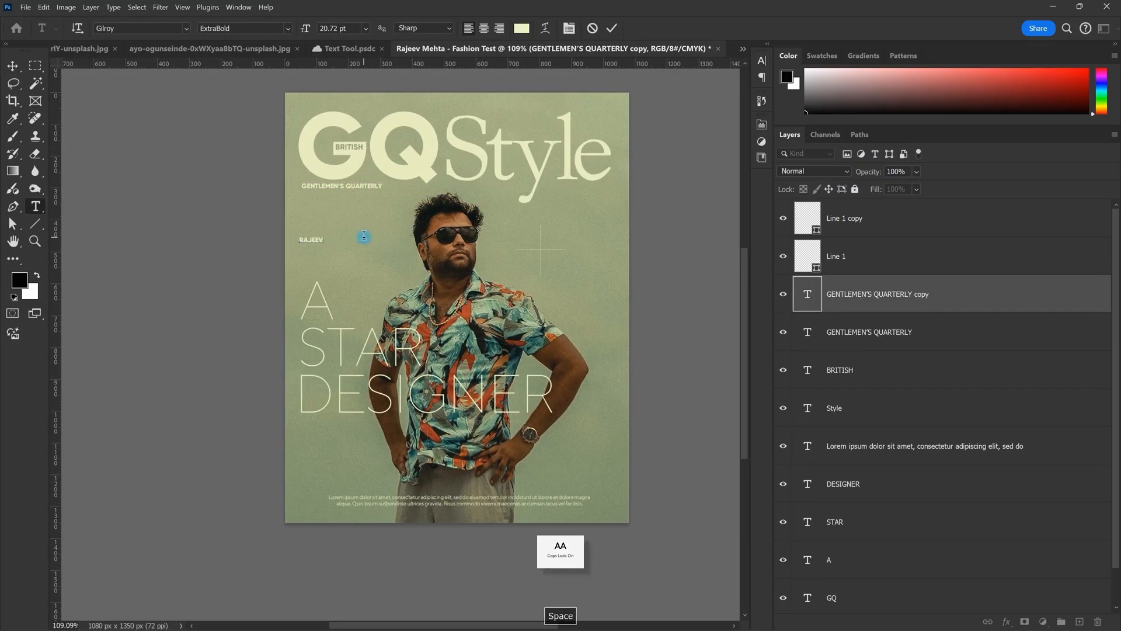
# Step: Centre the name above the Lorem ipsum paragraph and move the paragraph just below it
pyautogui.moveTo(307, 261); pyautogui.dragTo(382, 334)
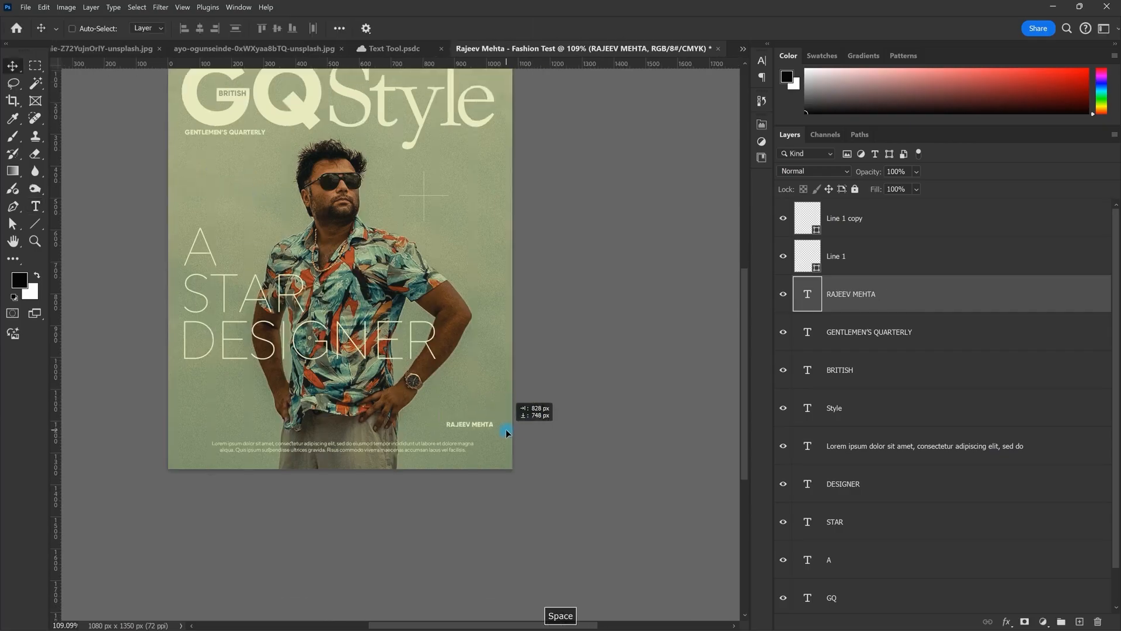
pyautogui.moveTo(507, 433)
pyautogui.mouseDown()
pyautogui.moveTo(484, 430)
pyautogui.moveTo(507, 366)
pyautogui.moveTo(516, 437)
pyautogui.mouseUp()
pyautogui.moveTo(376, 432); pyautogui.dragTo(368, 435)
pyautogui.moveTo(301, 408); pyautogui.dragTo(349, 446)
pyautogui.click(902, 461)
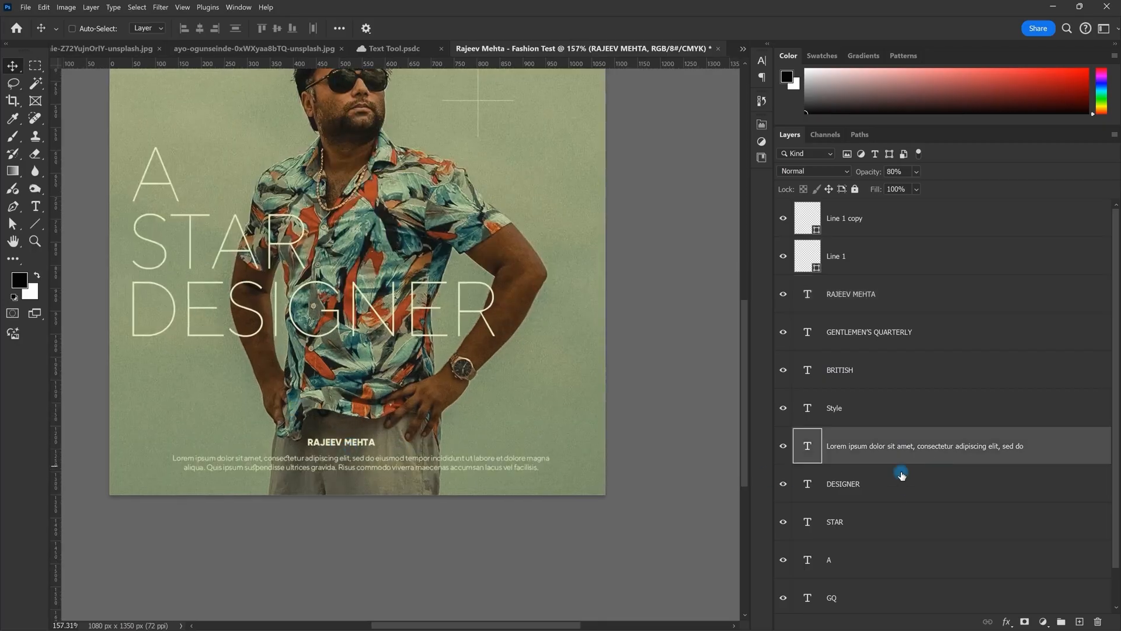
pyautogui.moveTo(488, 473); pyautogui.dragTo(434, 477)
pyautogui.rightClick(397, 455)
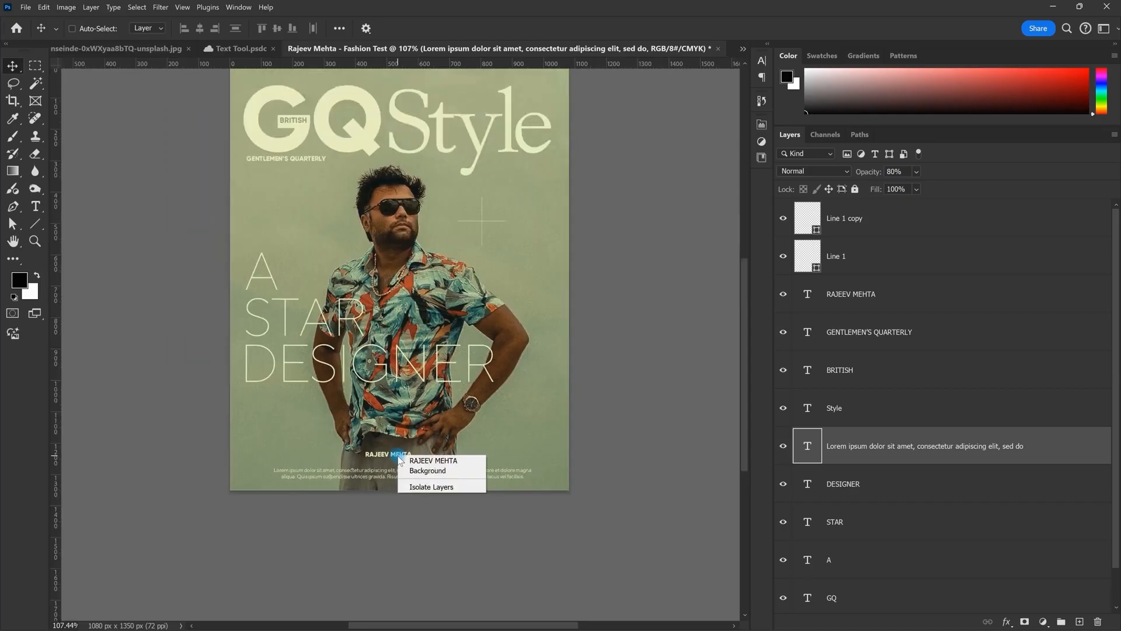
pyautogui.click(413, 461)
pyautogui.scroll(6, 413, 460)
pyautogui.moveTo(413, 461); pyautogui.dragTo(420, 361)
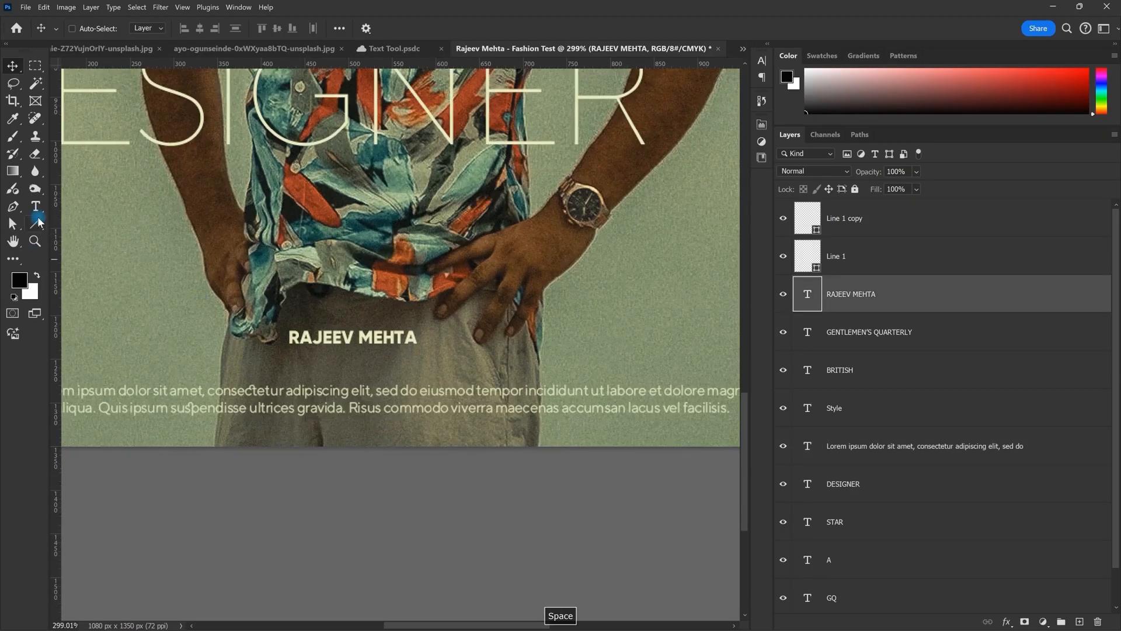
pyautogui.click(38, 223)
pyautogui.moveTo(512, 354)
pyautogui.mouseDown()
pyautogui.moveTo(450, 353)
pyautogui.moveTo(524, 353)
pyautogui.mouseUp()
# Step: Change the new line's stroke style from dashed to solid
pyautogui.scroll(-2, 555, 333)
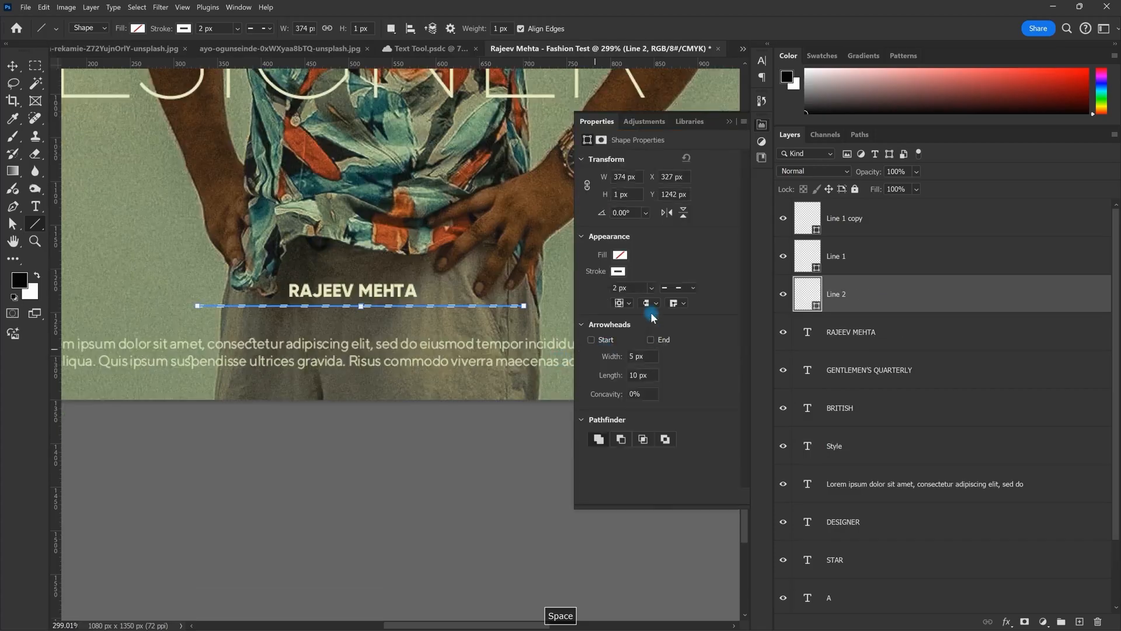
pyautogui.click(678, 288)
pyautogui.click(678, 326)
pyautogui.press('v')
# Step: Set the line's stroke width to 0.2 px, after first trying 0.4 px
pyautogui.scroll(-6, 511, 430)
pyautogui.moveTo(555, 295); pyautogui.dragTo(575, 358)
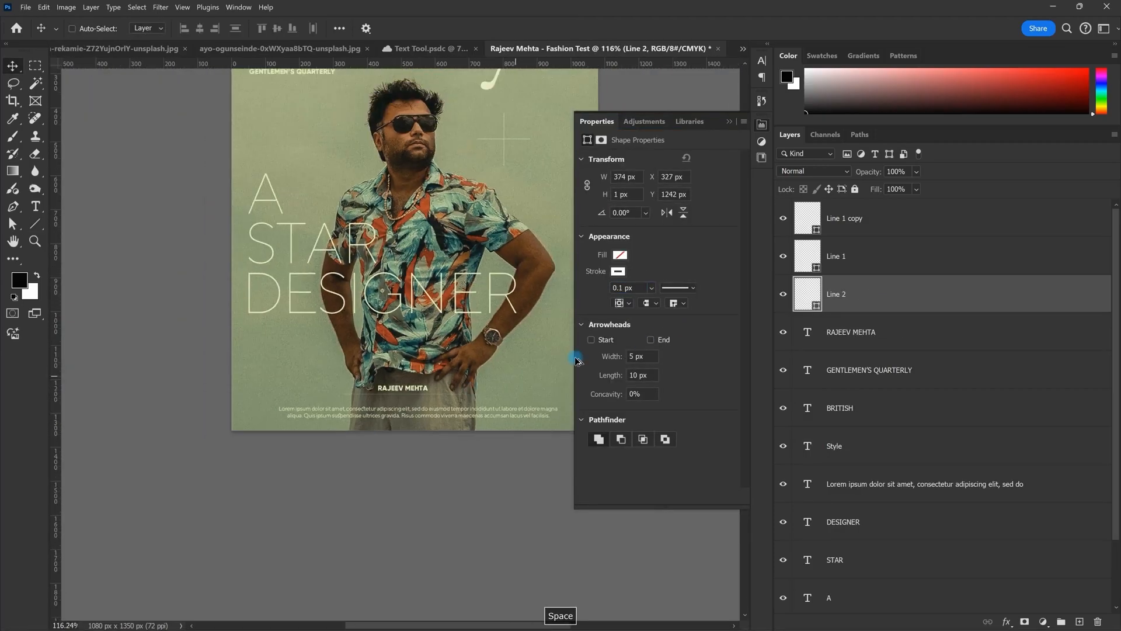
pyautogui.scroll(-1, 577, 360)
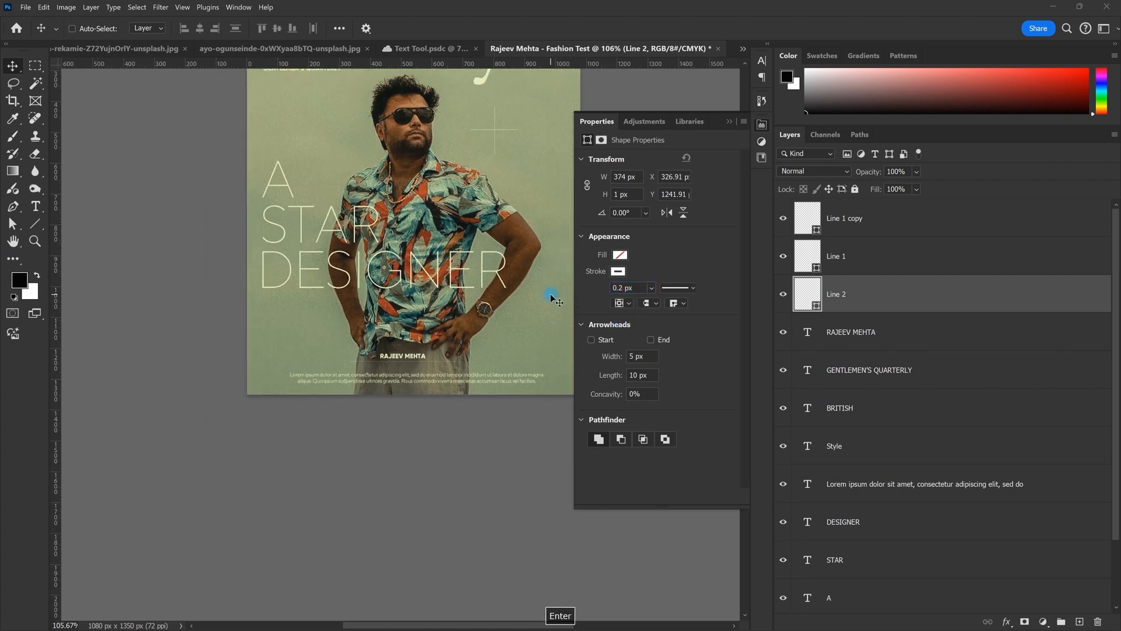
pyautogui.scroll(2, 457, 352)
pyautogui.write('0.4')
pyautogui.press('Return')
pyautogui.scroll(2, 516, 304)
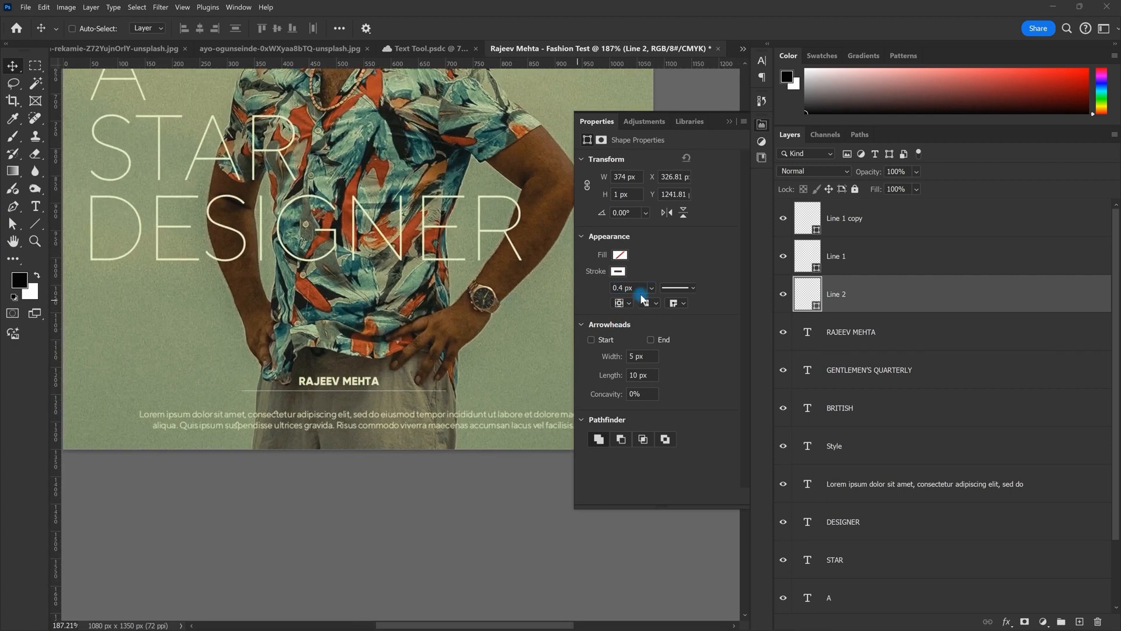
pyautogui.write('0.2')
pyautogui.press('Return')
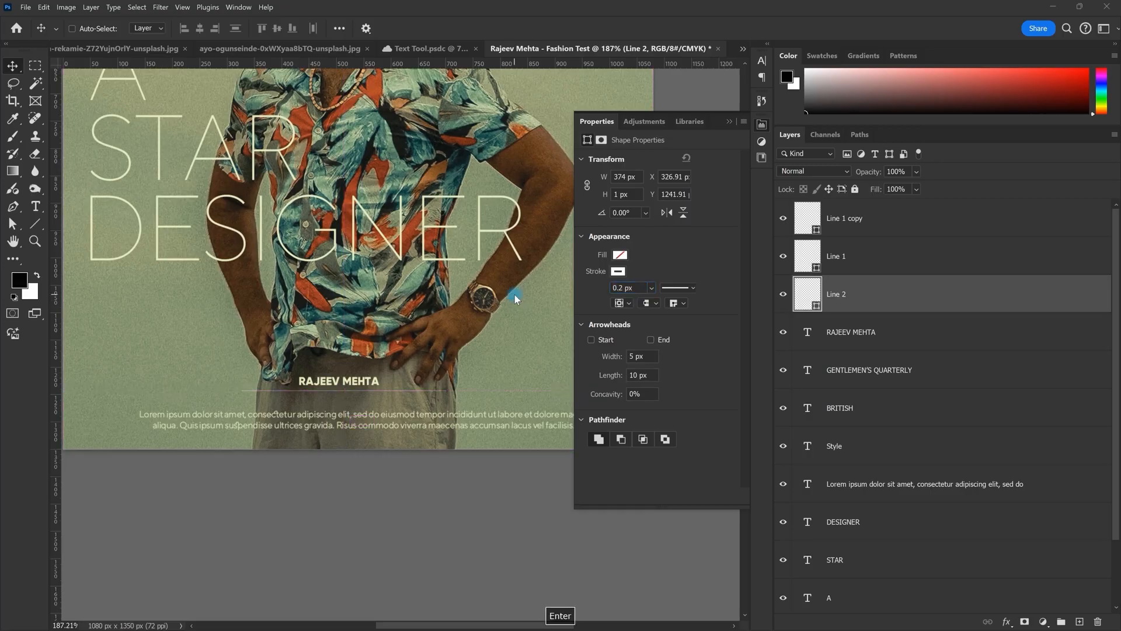
pyautogui.scroll(-5, 514, 294)
pyautogui.scroll(5, 427, 345)
pyautogui.scroll(-2, 476, 336)
pyautogui.press('space')
pyautogui.moveTo(456, 310); pyautogui.dragTo(401, 349)
pyautogui.scroll(-2, 400, 348)
pyautogui.scroll(2, 409, 371)
pyautogui.click(847, 248)
pyautogui.click(846, 219)
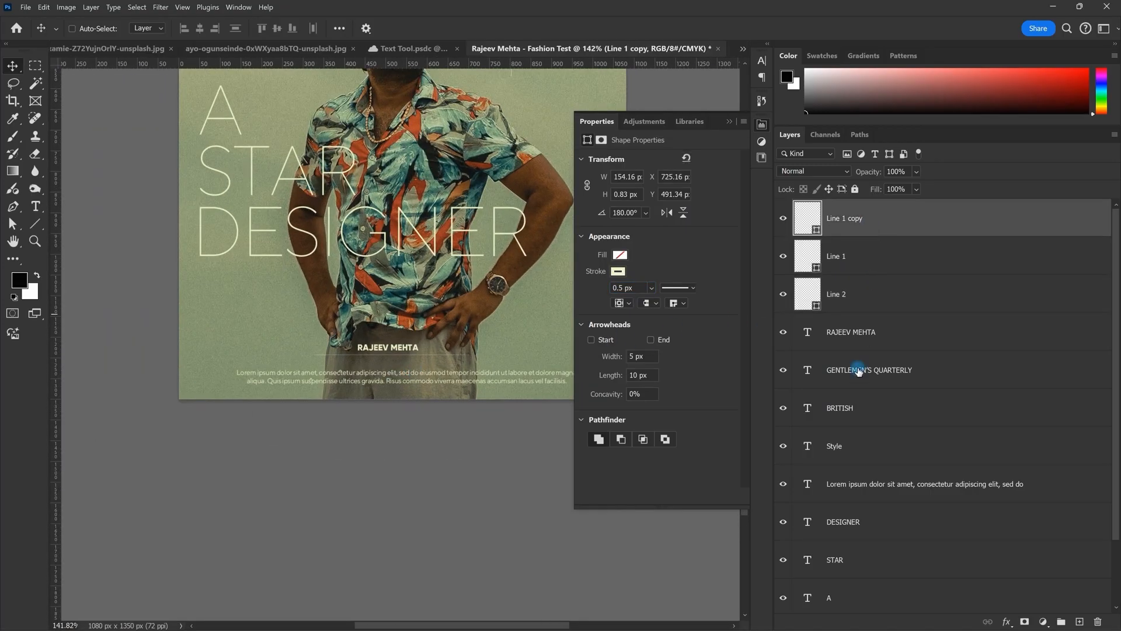
pyautogui.click(845, 344)
pyautogui.doubleClick(813, 335)
pyautogui.press('Escape')
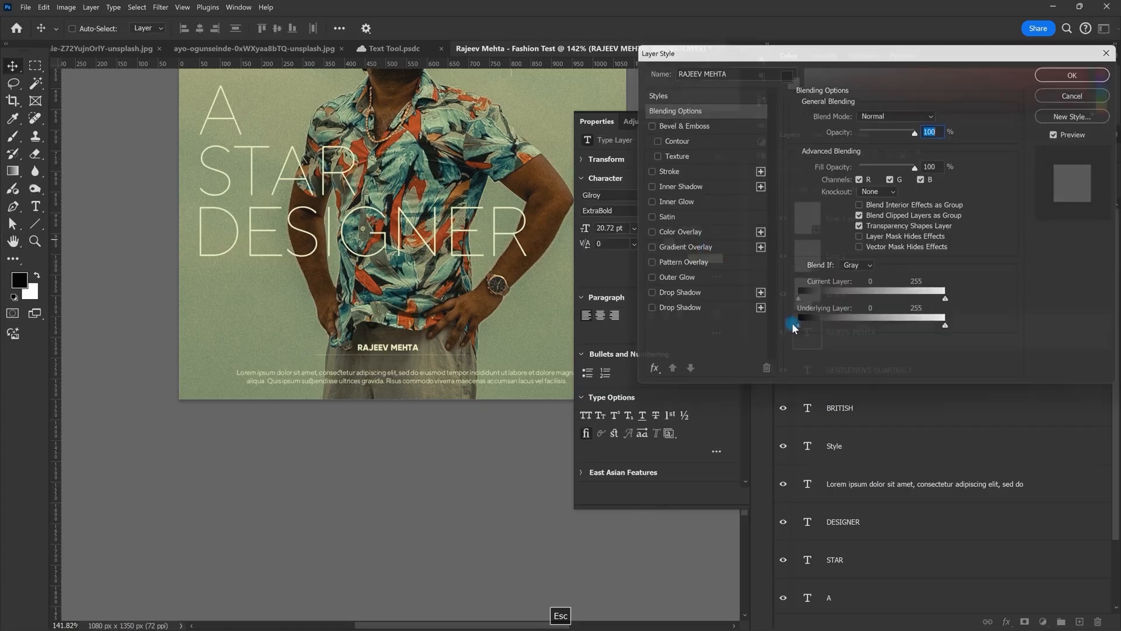
pyautogui.doubleClick(818, 334)
pyautogui.hotkey('alt', 'Right')
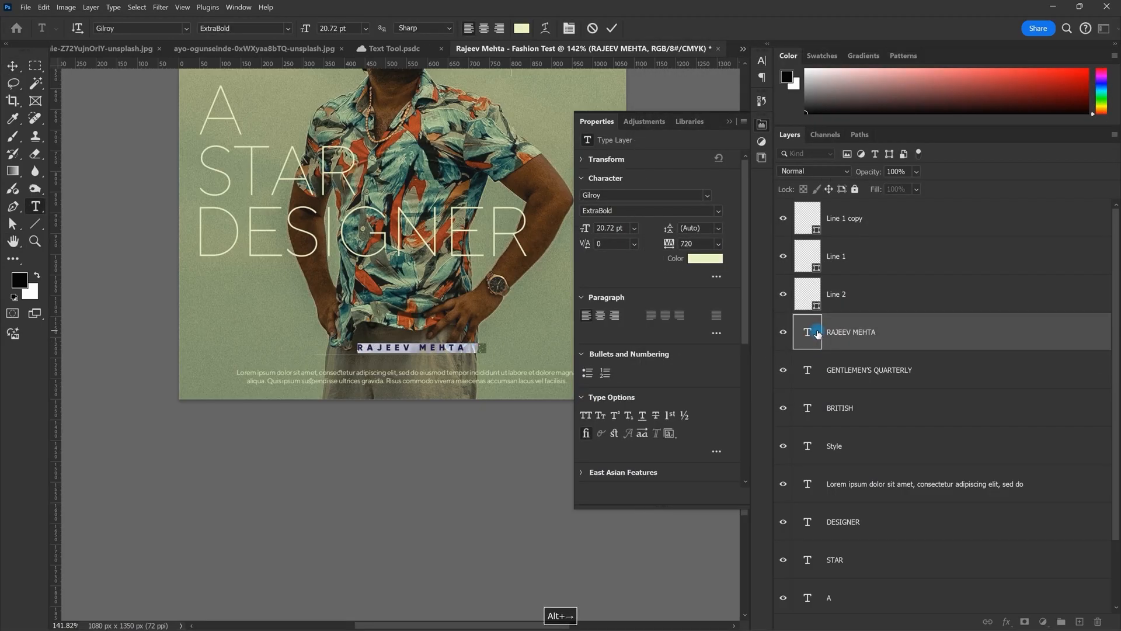
pyautogui.press('Escape')
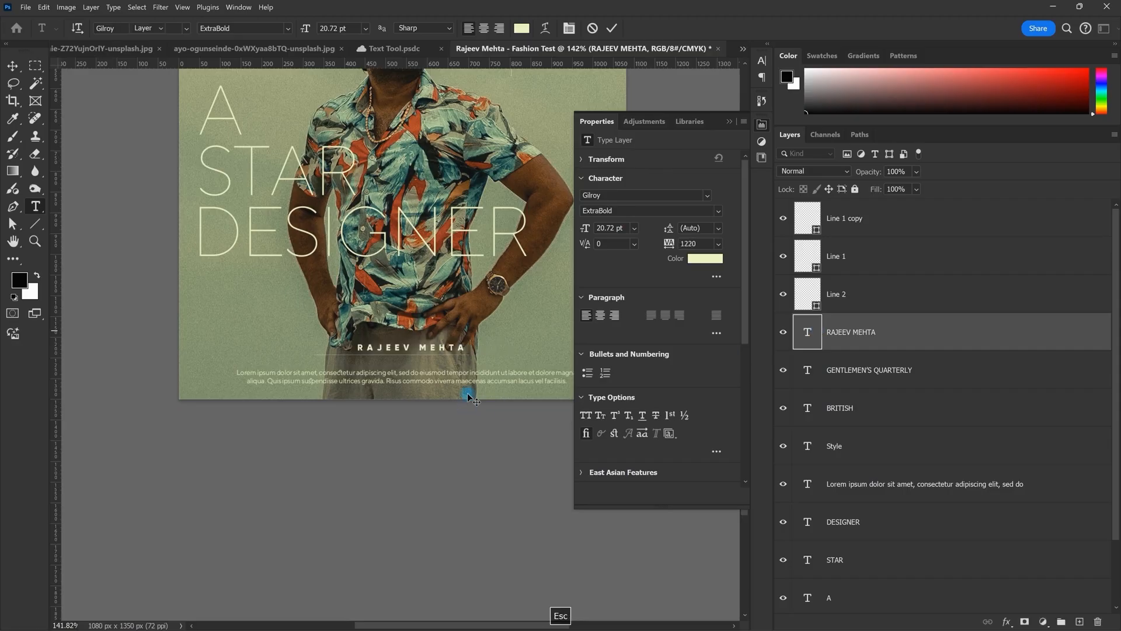
pyautogui.press('v')
pyautogui.moveTo(479, 353); pyautogui.dragTo(437, 352)
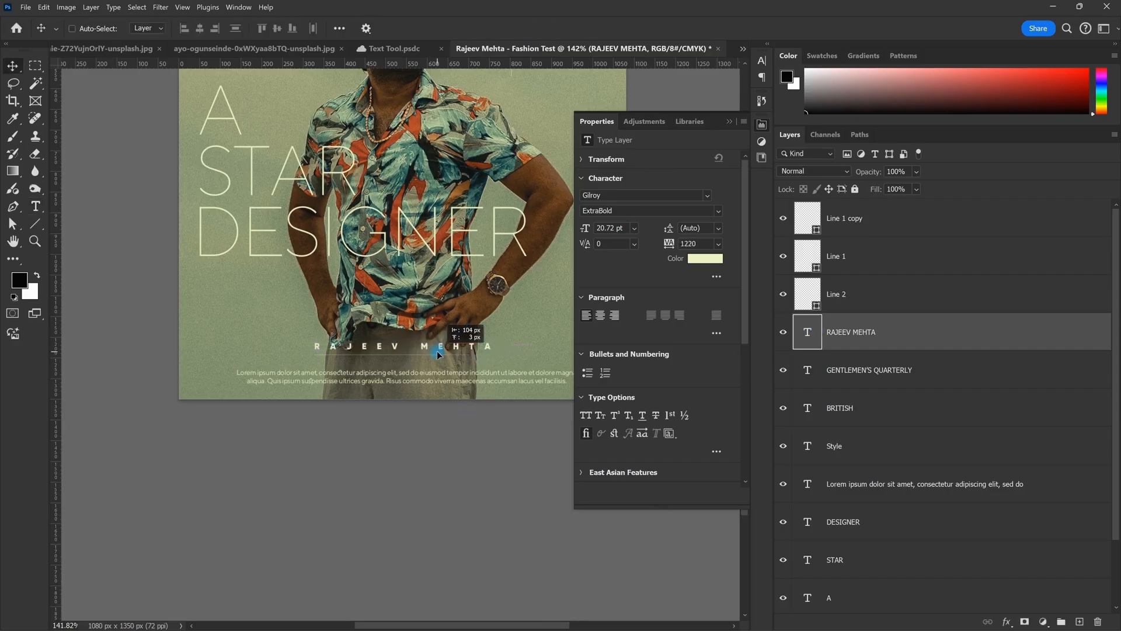
# Step: Select the Line 2 layer and move the line under the name into place
pyautogui.click(900, 293)
pyautogui.click(885, 257)
pyautogui.click(844, 218)
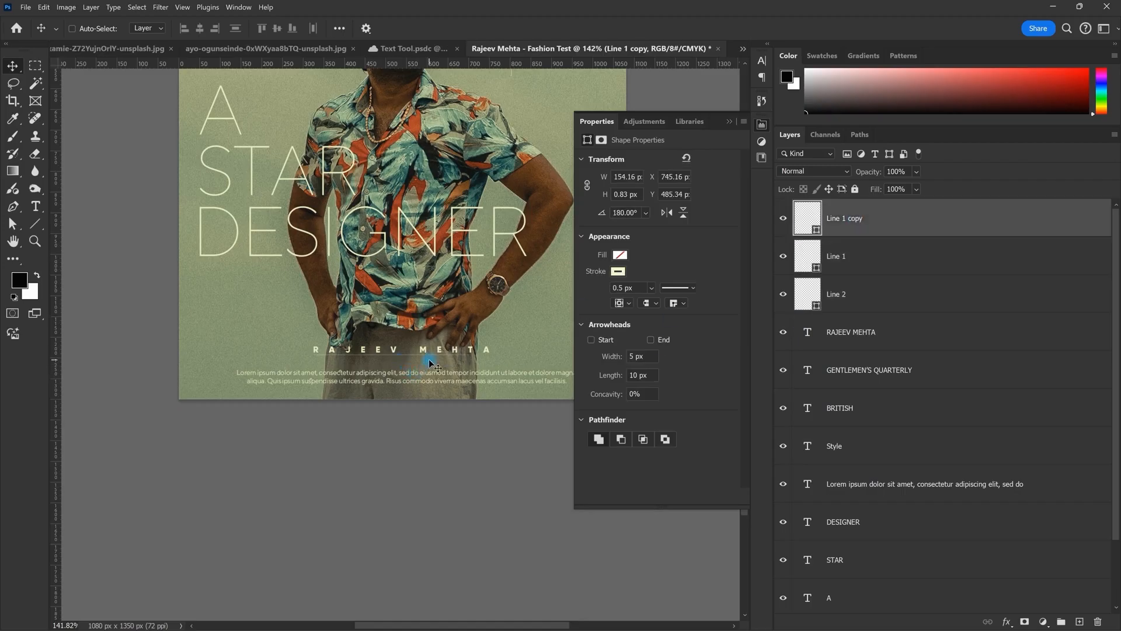
pyautogui.hotkey('ctrl', 'z')
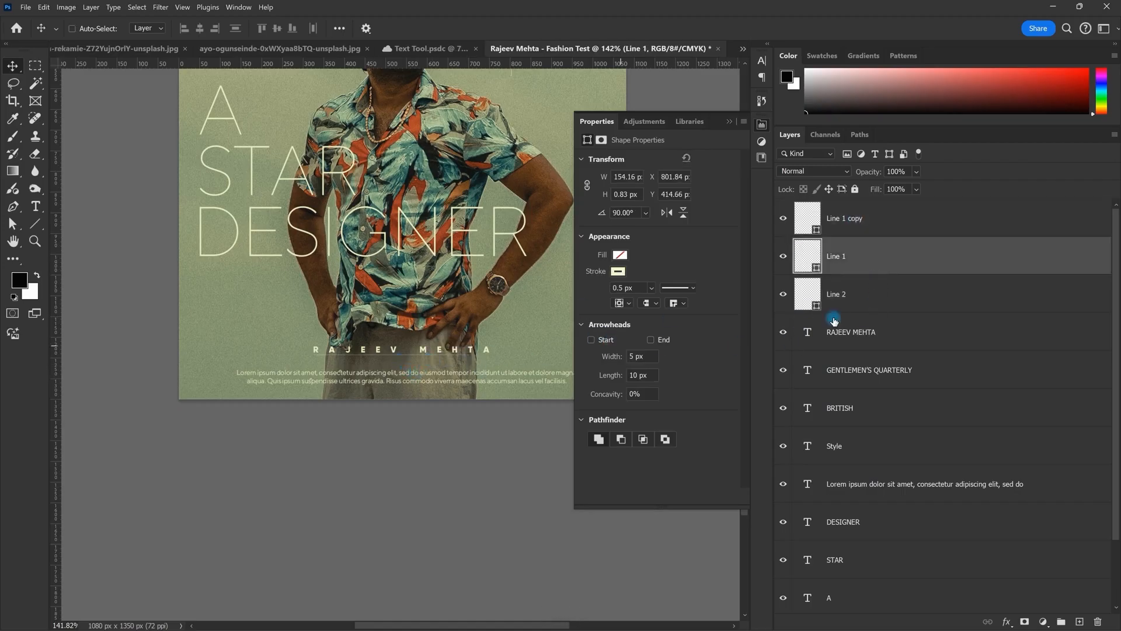
pyautogui.click(838, 298)
pyautogui.moveTo(458, 356); pyautogui.dragTo(467, 364)
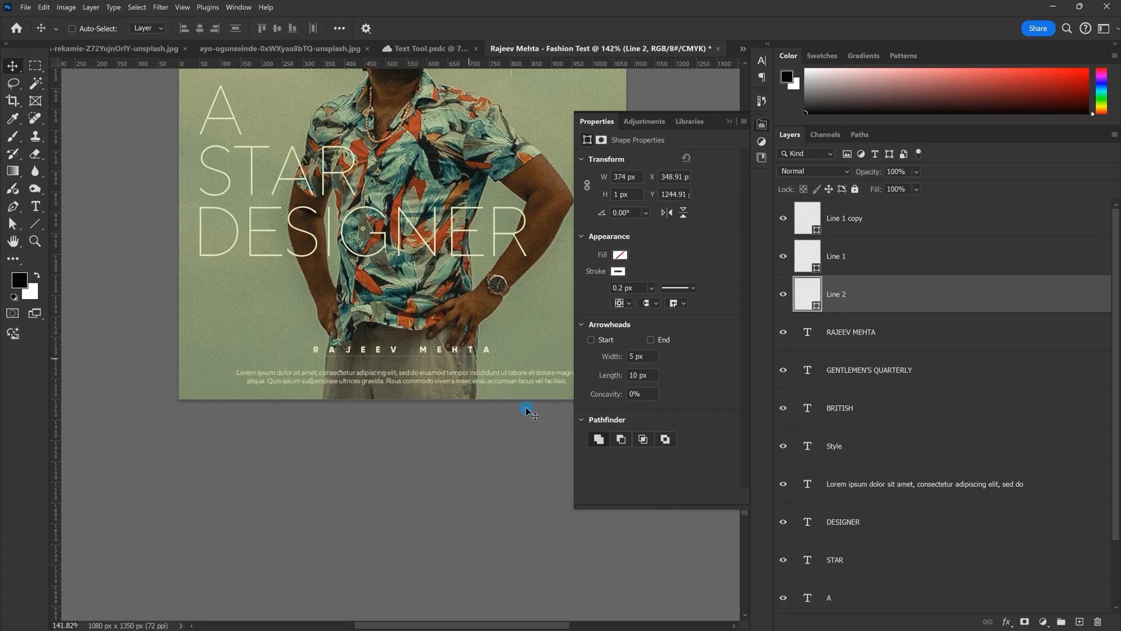
# Step: Delete the Lorem ipsum paragraph layer
pyautogui.scroll(-8, 529, 412)
pyautogui.scroll(6, 483, 433)
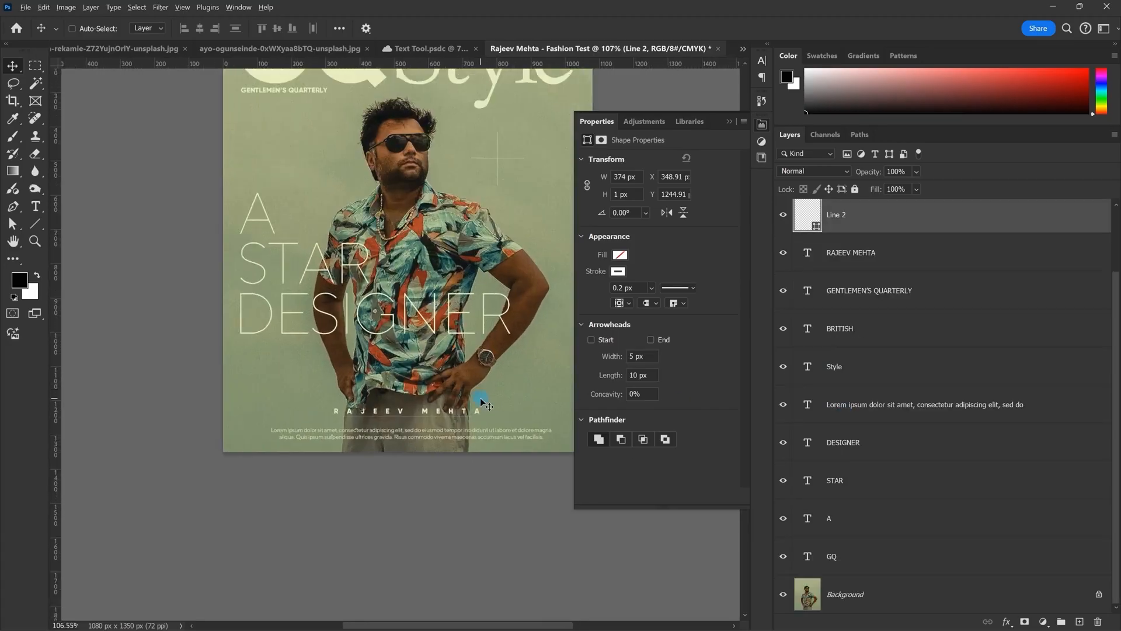
pyautogui.click(960, 402)
pyautogui.press('Delete')
pyautogui.scroll(-2, 440, 425)
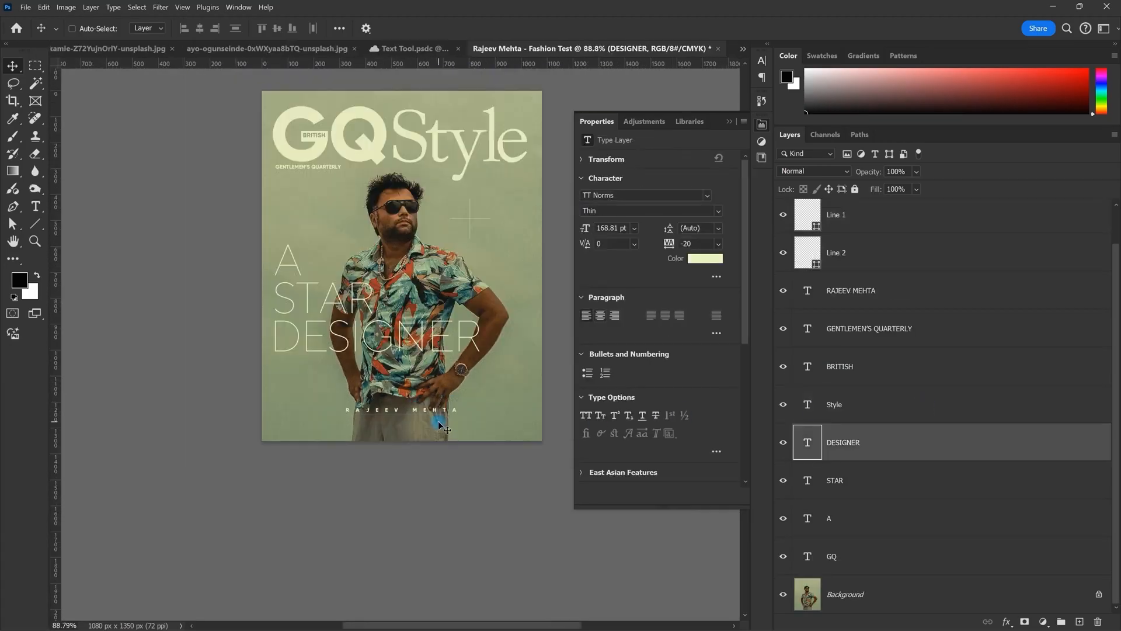
pyautogui.scroll(2, 441, 425)
pyautogui.click(858, 290)
pyautogui.keyDown('shift'); pyautogui.click(868, 253); pyautogui.keyUp('shift')
pyautogui.moveTo(488, 424); pyautogui.dragTo(482, 423)
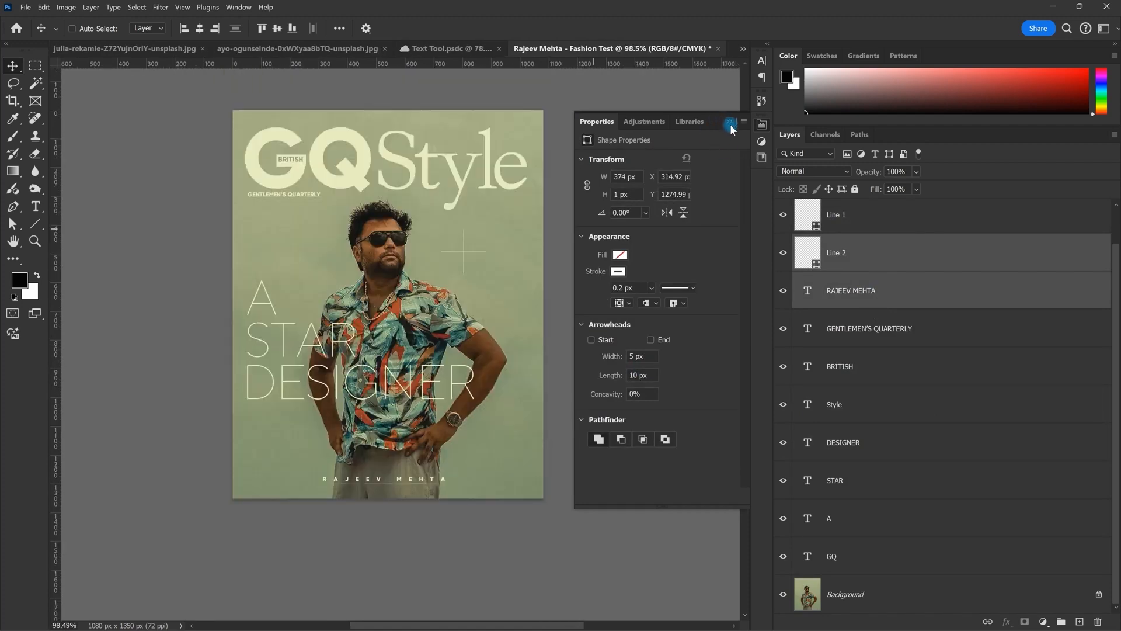
pyautogui.click(732, 126)
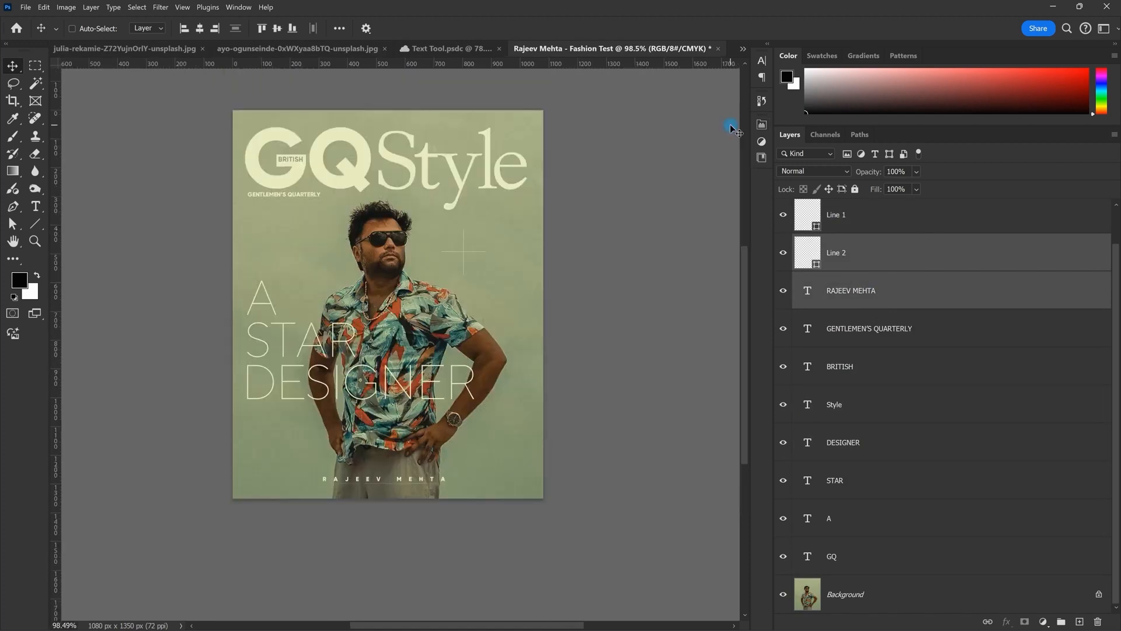
# Step: Recentre the canvas view on the cover
pyautogui.scroll(1, 506, 243)
pyautogui.press('space')
pyautogui.moveTo(506, 243); pyautogui.dragTo(532, 258)
pyautogui.scroll(-1, 532, 258)
pyautogui.rightClick(609, 248)
pyautogui.click(638, 229)
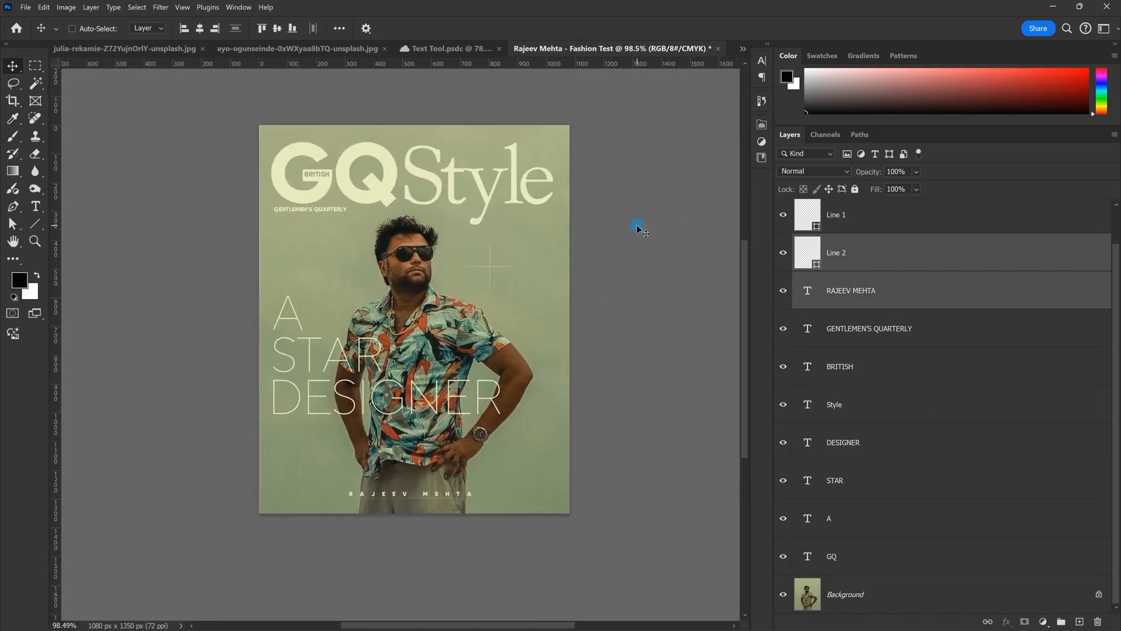
# Step: Launch Google Chrome and browse the images of a reference post
pyautogui.press('super')
pyautogui.write('chrome')
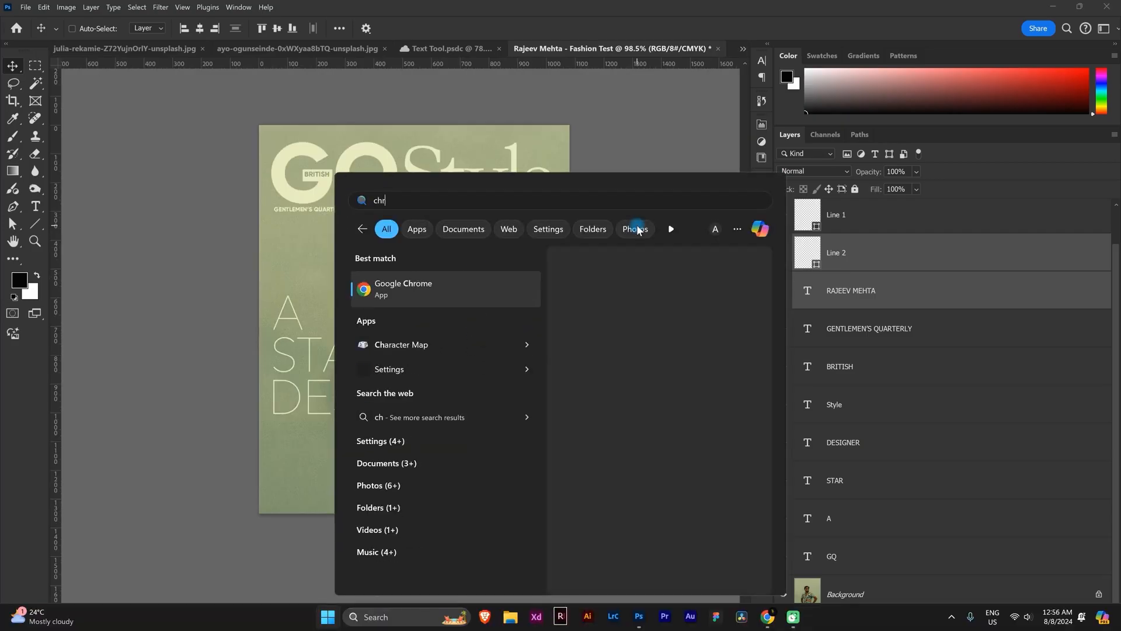
pyautogui.press('Return')
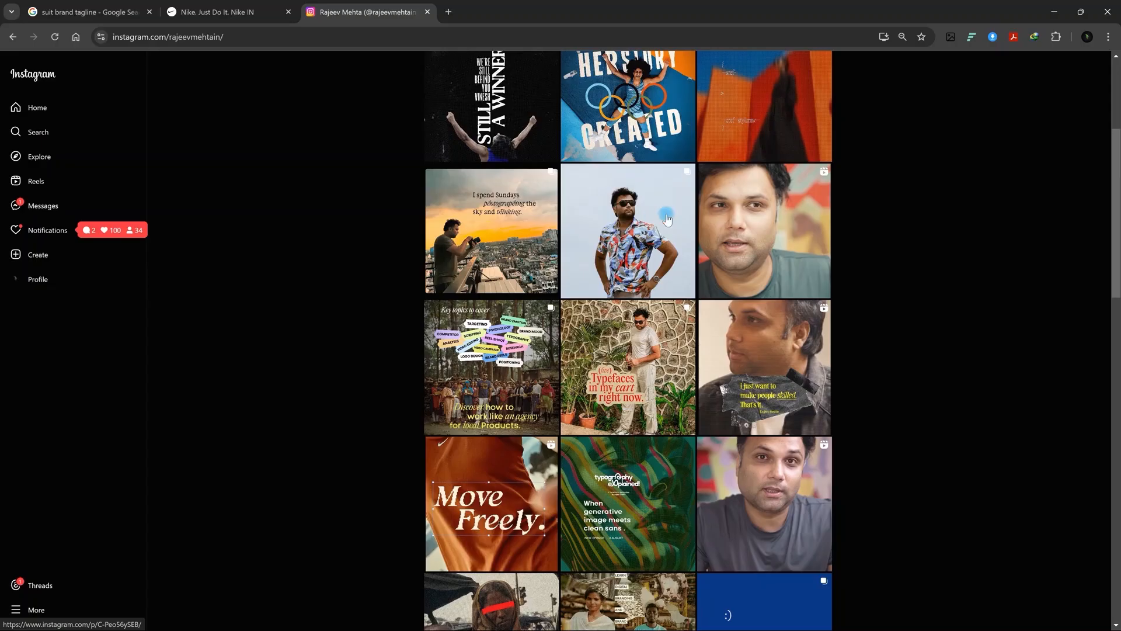
pyautogui.click(666, 215)
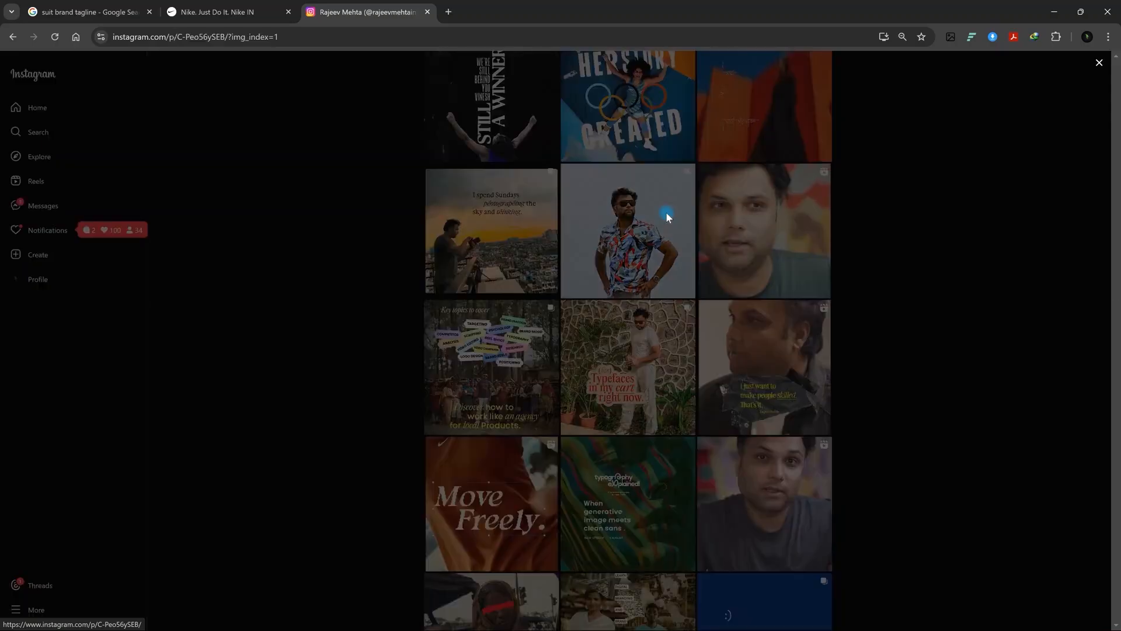
pyautogui.click(663, 337)
pyautogui.click(663, 339)
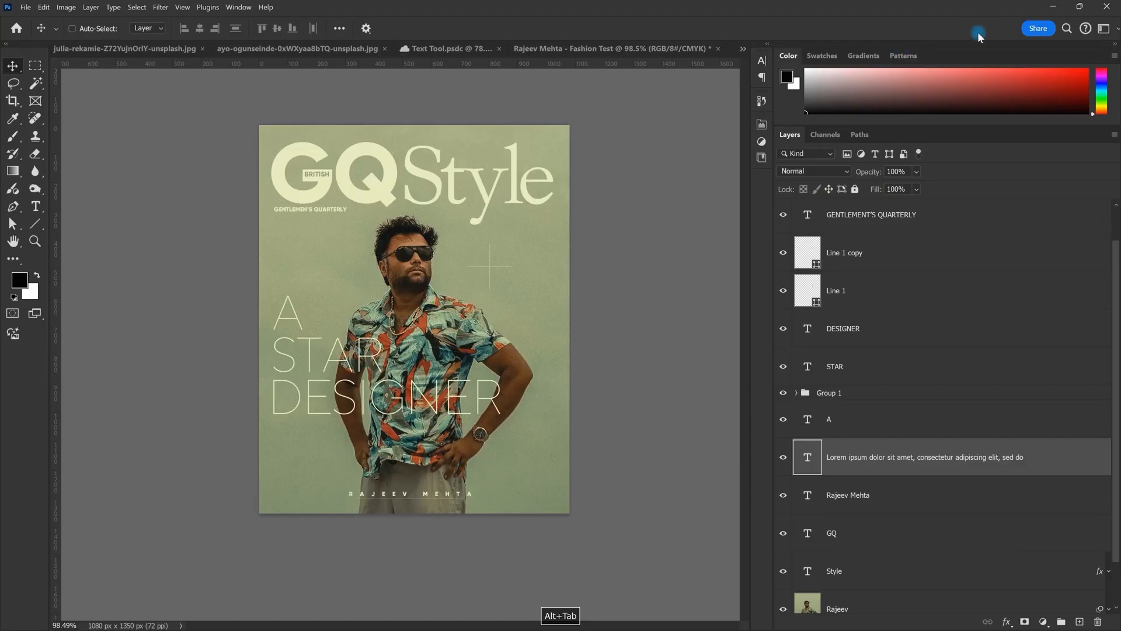
# Step: Bring the masthead into view and select the BRITISH layer
pyautogui.scroll(-1, 442, 356)
pyautogui.moveTo(442, 357); pyautogui.dragTo(433, 338)
pyautogui.scroll(-2, 438, 342)
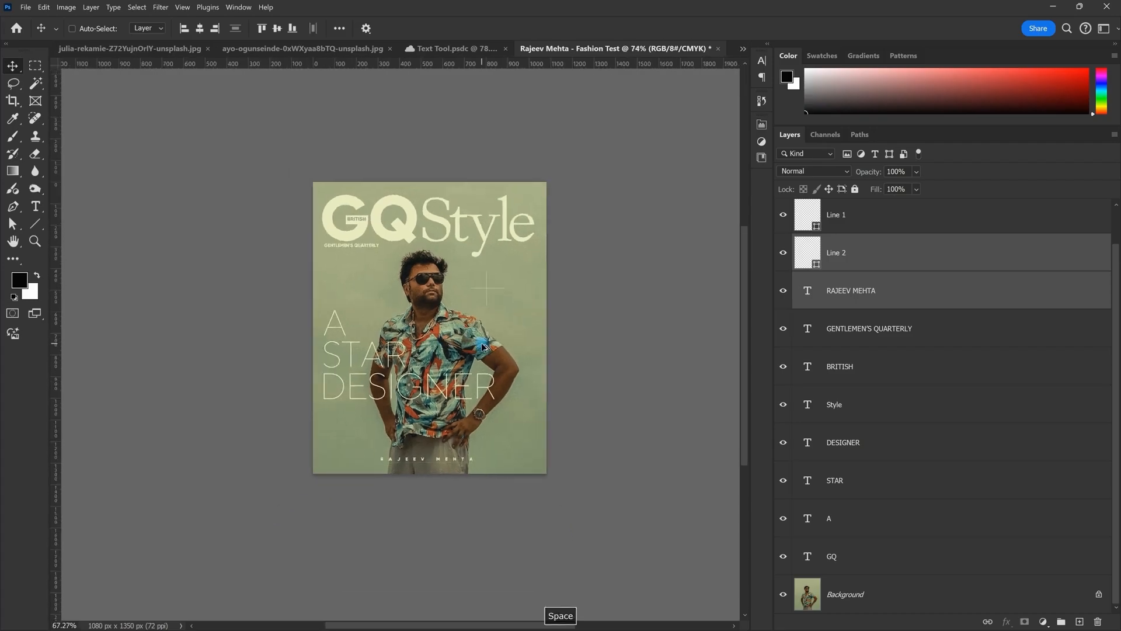
pyautogui.scroll(2, 452, 373)
pyautogui.scroll(-1, 453, 374)
pyautogui.scroll(2, 452, 374)
pyautogui.scroll(-2, 453, 385)
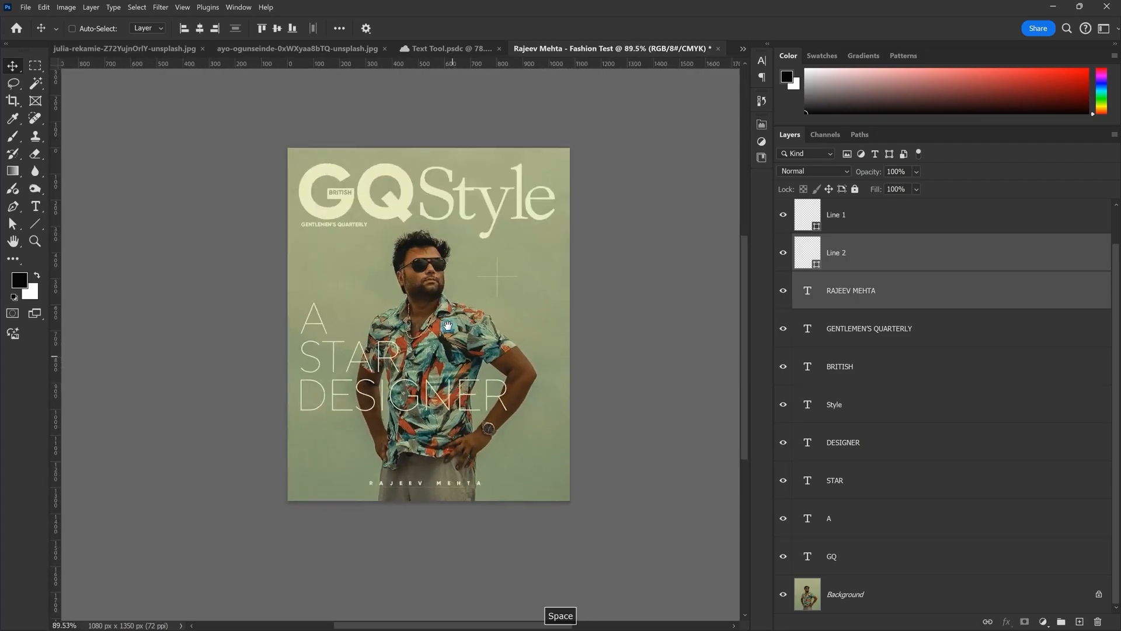
pyautogui.moveTo(444, 285); pyautogui.dragTo(439, 310)
pyautogui.scroll(4, 339, 204)
pyautogui.scroll(6, 339, 203)
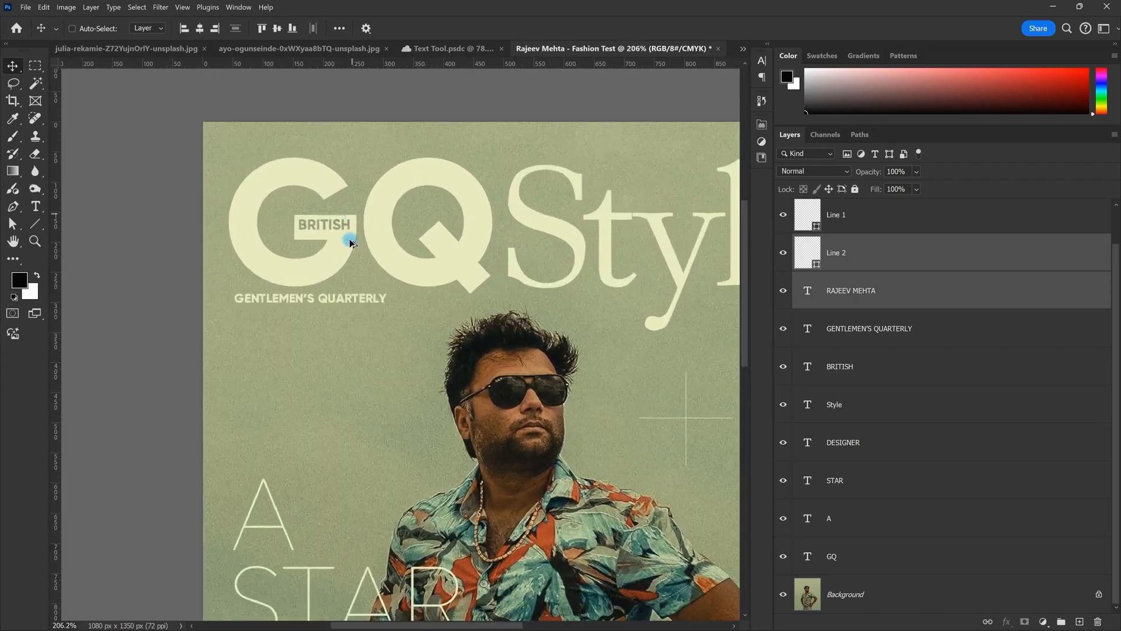
pyautogui.rightClick(346, 214)
pyautogui.click(363, 218)
# Step: Scale the BRITISH label down slightly with Free Transform
pyautogui.scroll(3, 322, 241)
pyautogui.hotkey('ctrl', 't')
pyautogui.moveTo(363, 203); pyautogui.dragTo(358, 203)
pyautogui.press('Return')
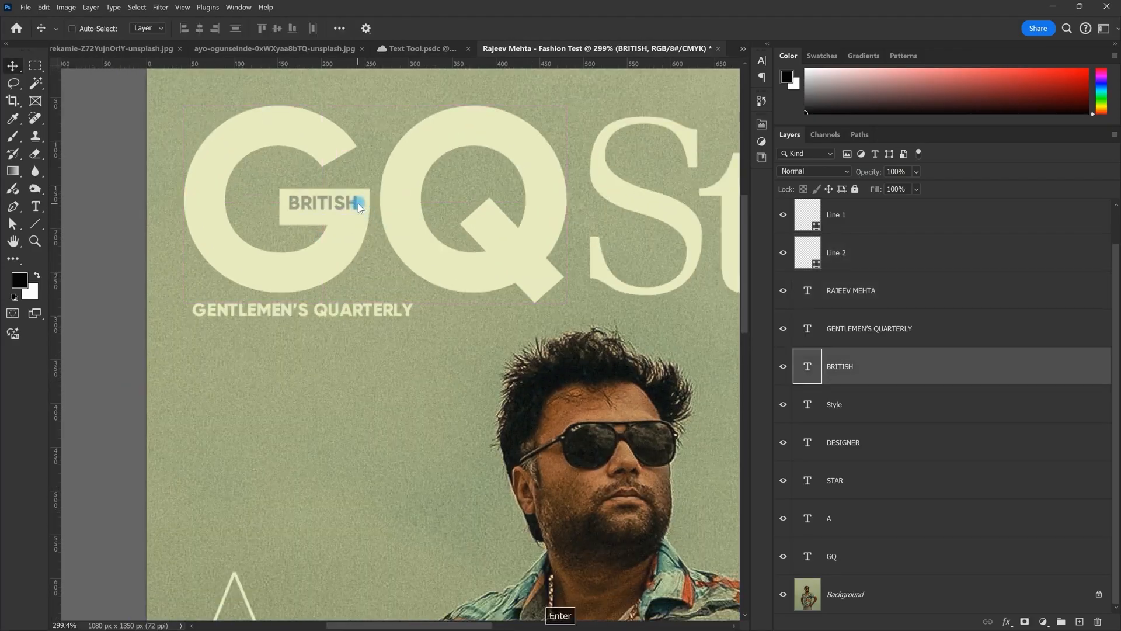
# Step: Set the BRITISH layer to 80% opacity and save the cover
pyautogui.click(904, 171)
pyautogui.write('80')
pyautogui.press('Return')
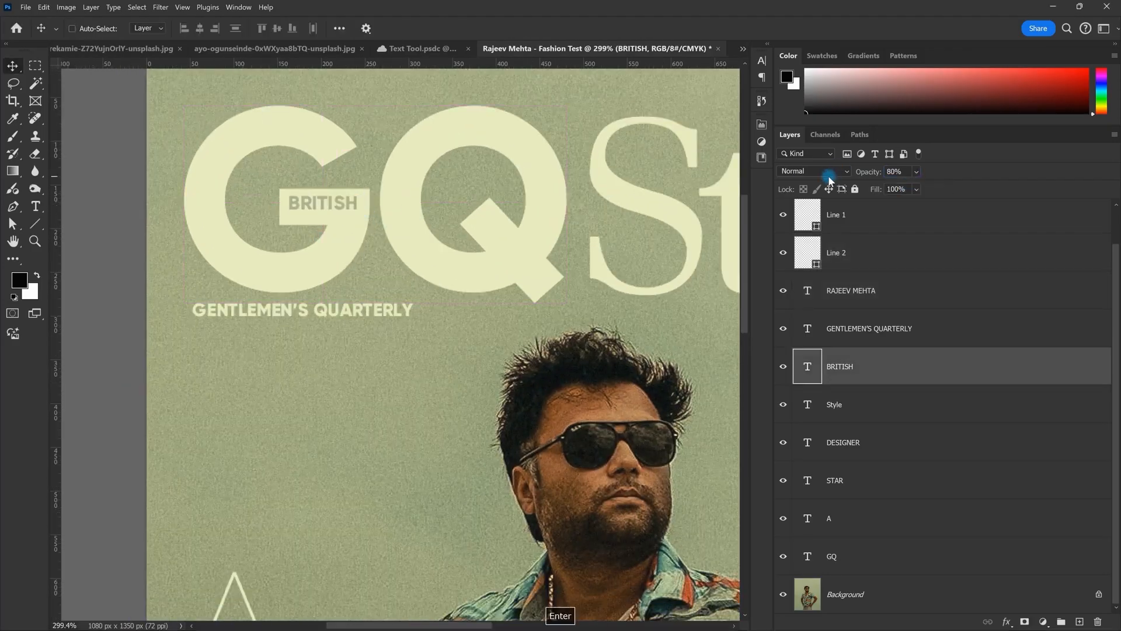
pyautogui.scroll(-13, 481, 215)
pyautogui.hotkey('ctrl', 's')
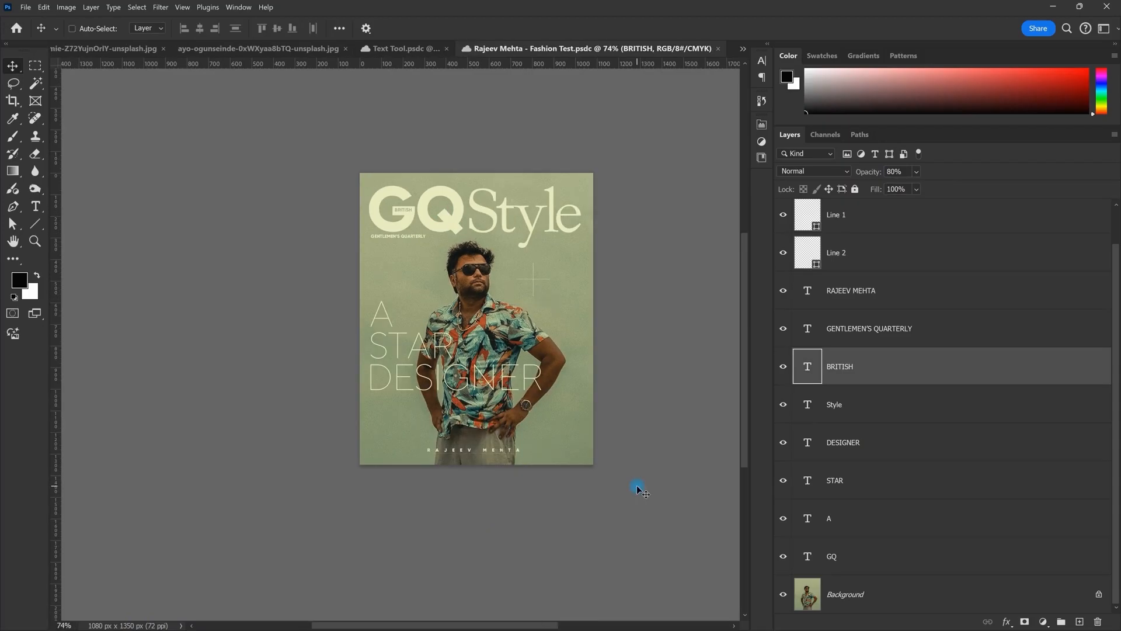
# Step: Recentre the view to review the finished cover
pyautogui.scroll(4, 552, 380)
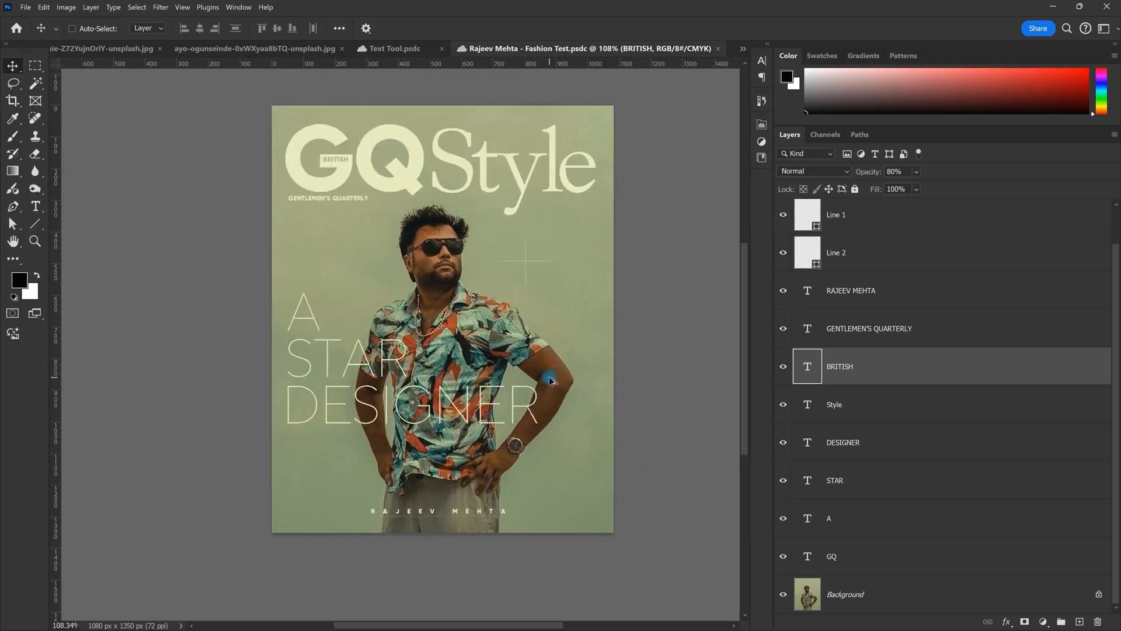
pyautogui.moveTo(557, 272); pyautogui.dragTo(533, 288)
pyautogui.scroll(-3, 493, 300)
pyautogui.scroll(3, 493, 305)
pyautogui.scroll(-1, 493, 309)
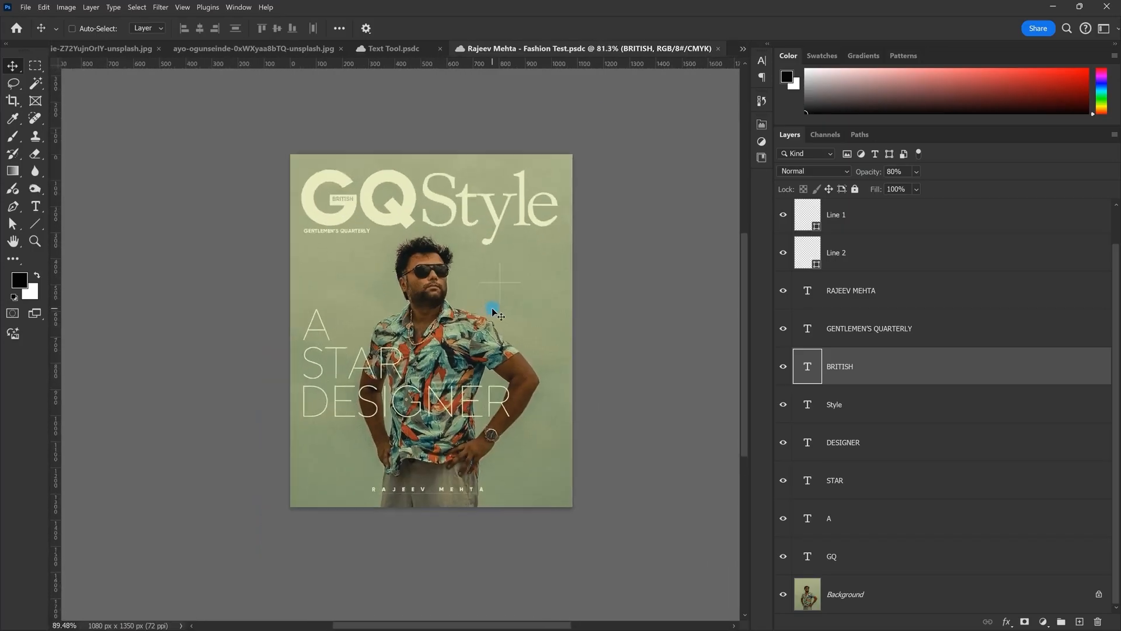
pyautogui.scroll(1, 493, 309)
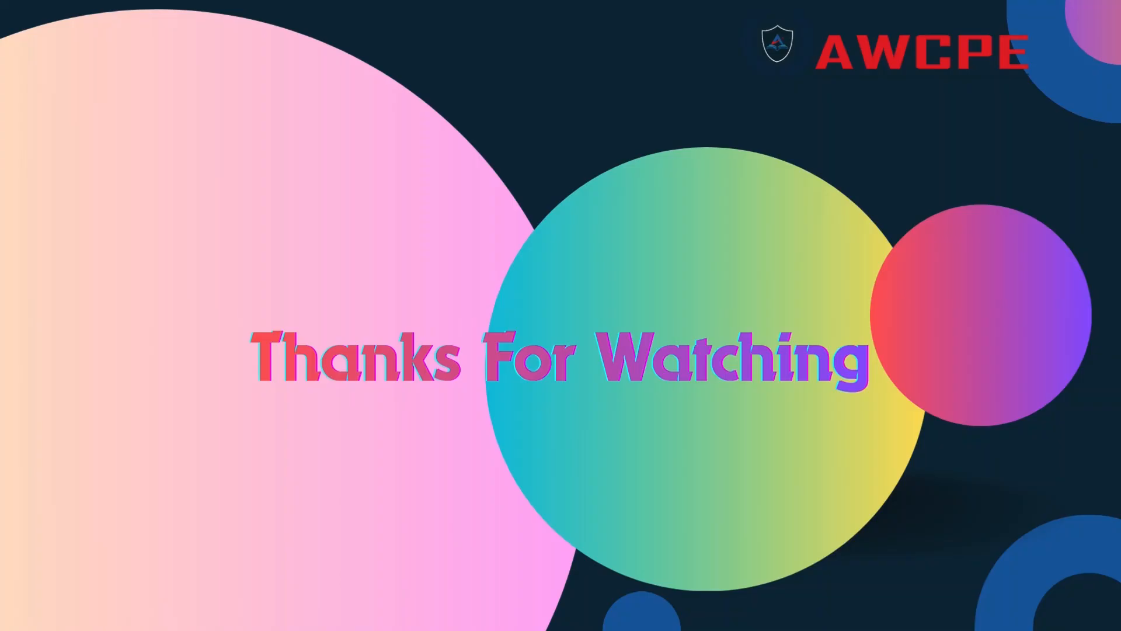